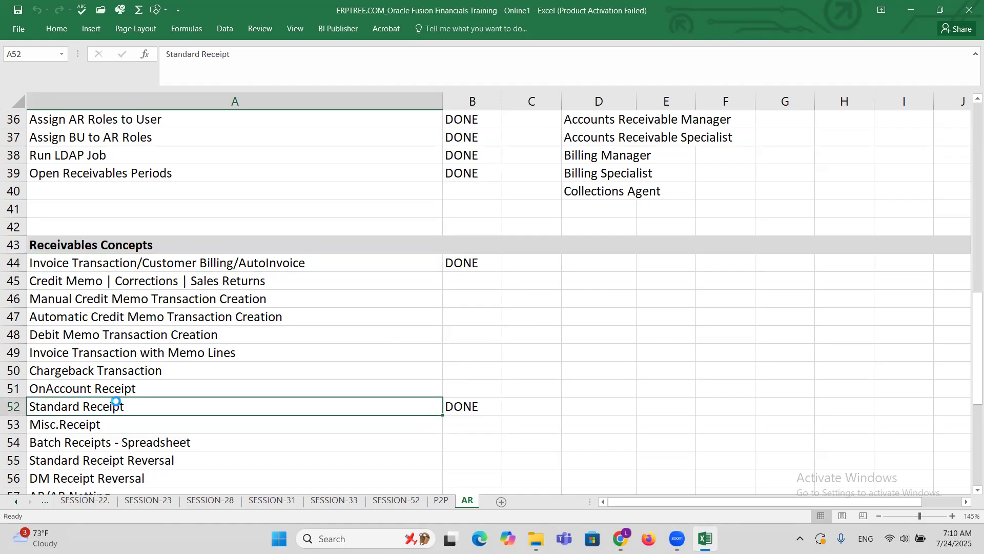
Enter the label Trans in cell E46 of the AR sheet and the amount 10000 in F46.
click(115, 282)
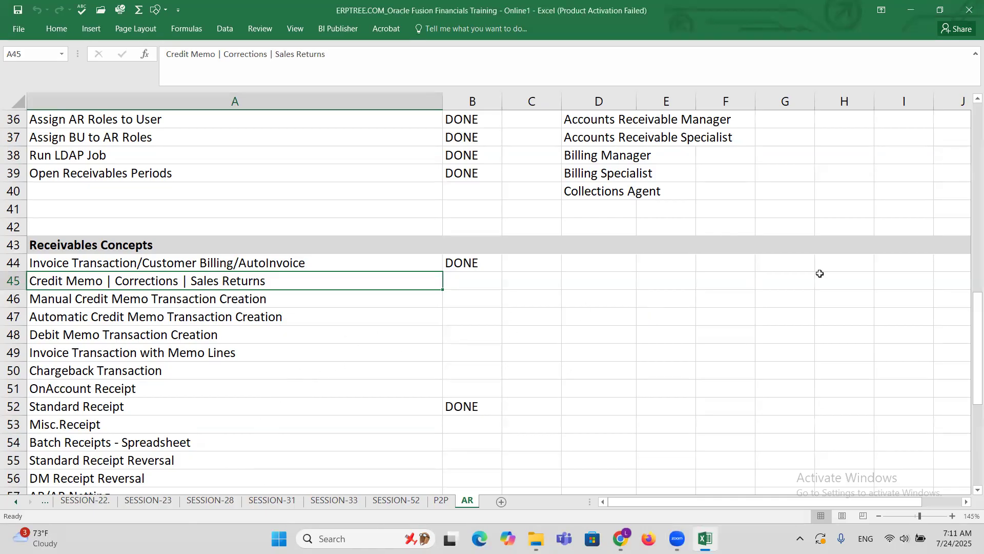
click(668, 301)
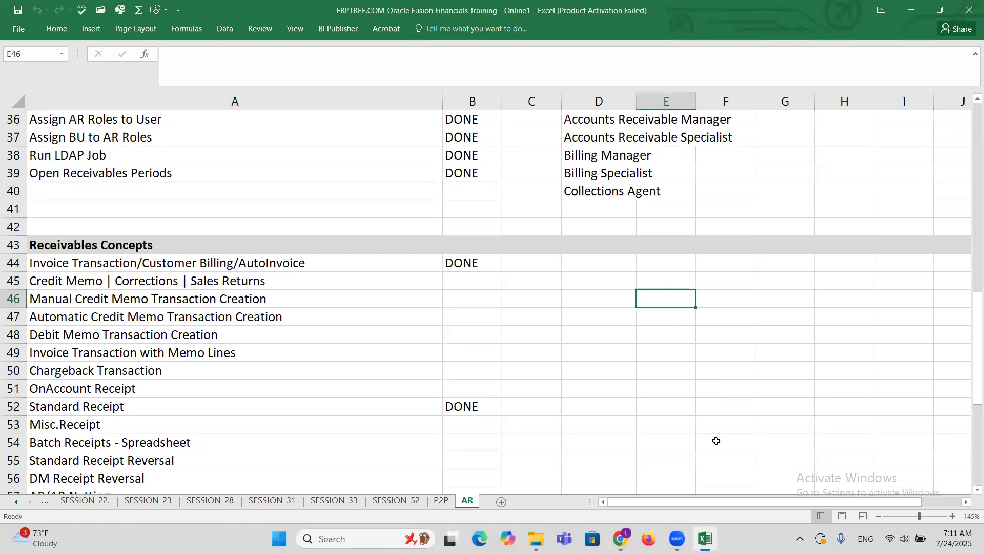
text(t)
key(BackSpace)
text(Trans)
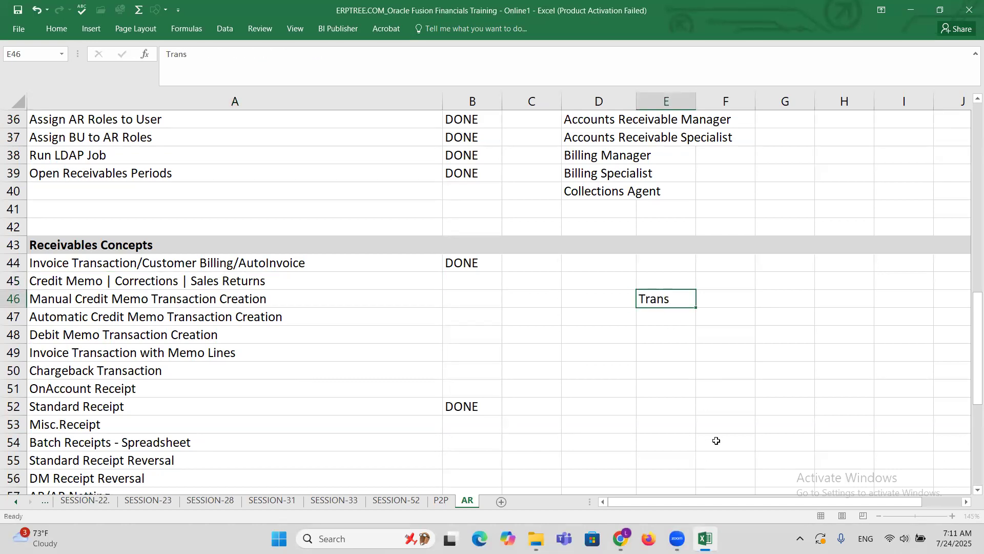
key(Tab)
text(10000)
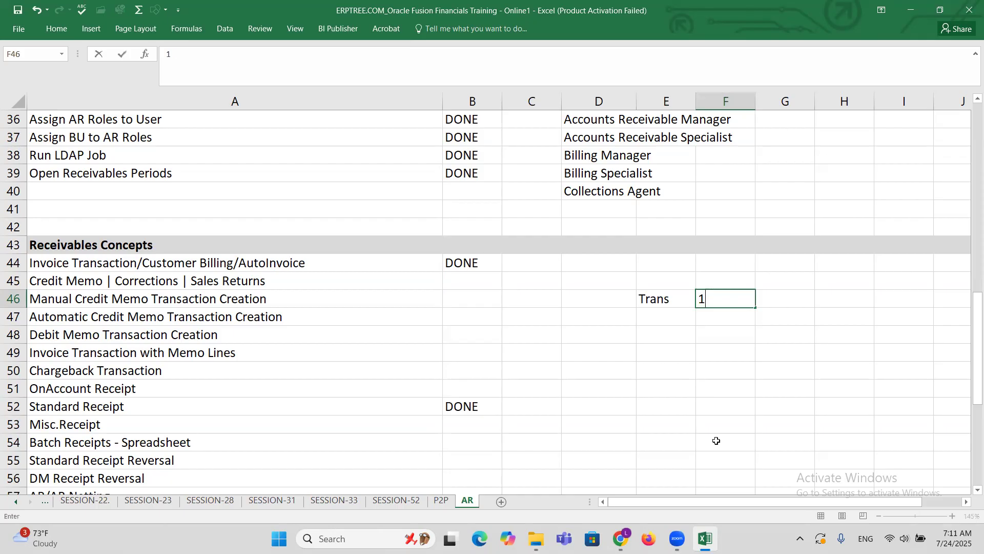
Enter the label CM in cell E47 and the amount -1000 in F47.
click(666, 320)
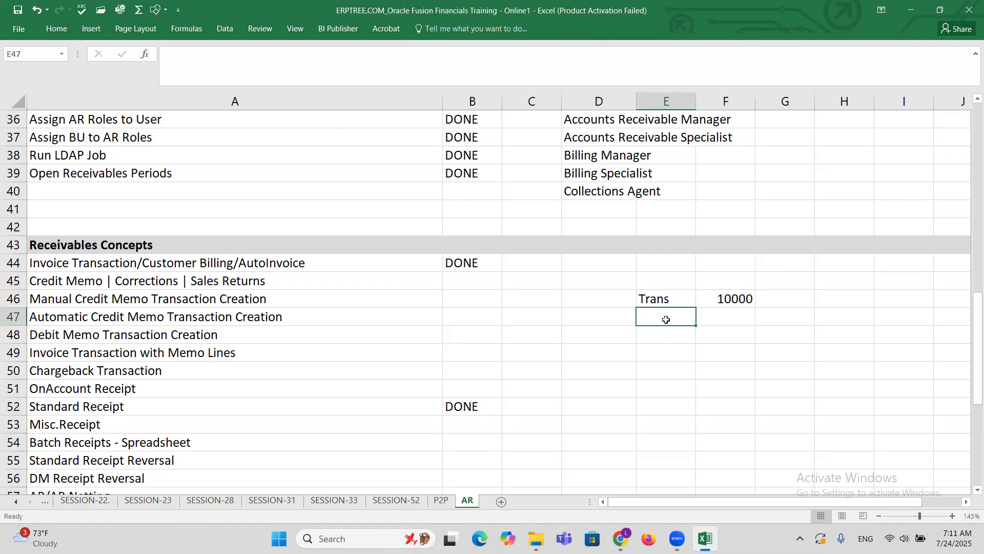
text(CM)
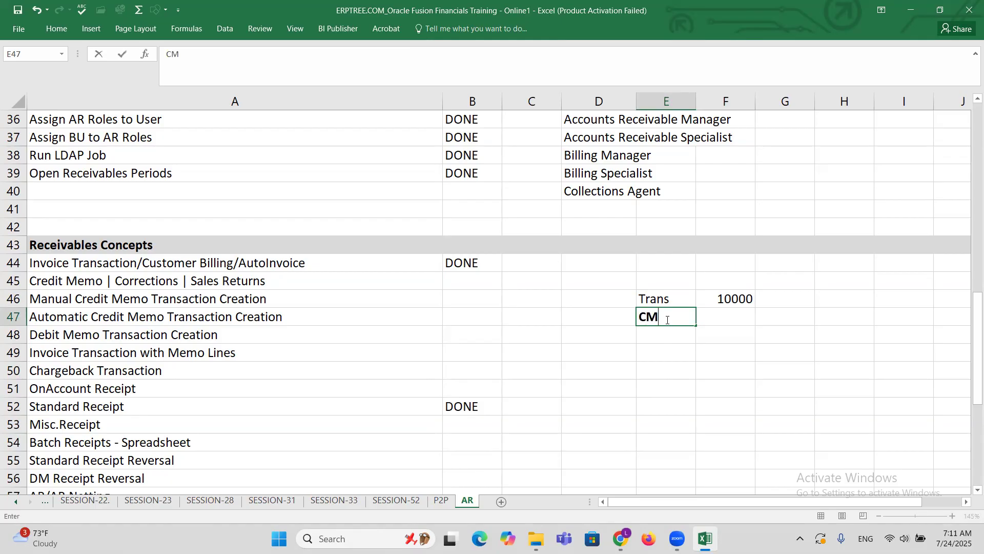
key(Tab)
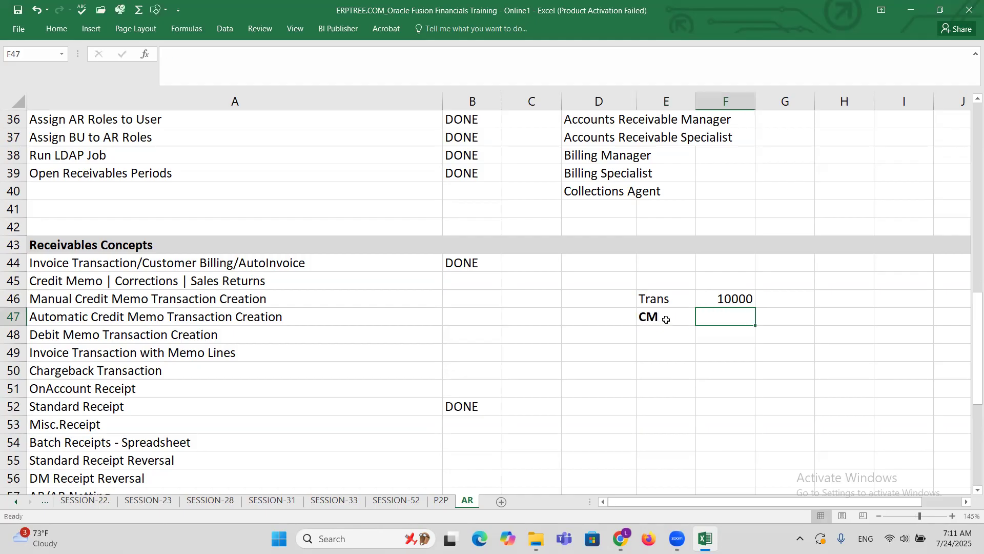
text(-1000)
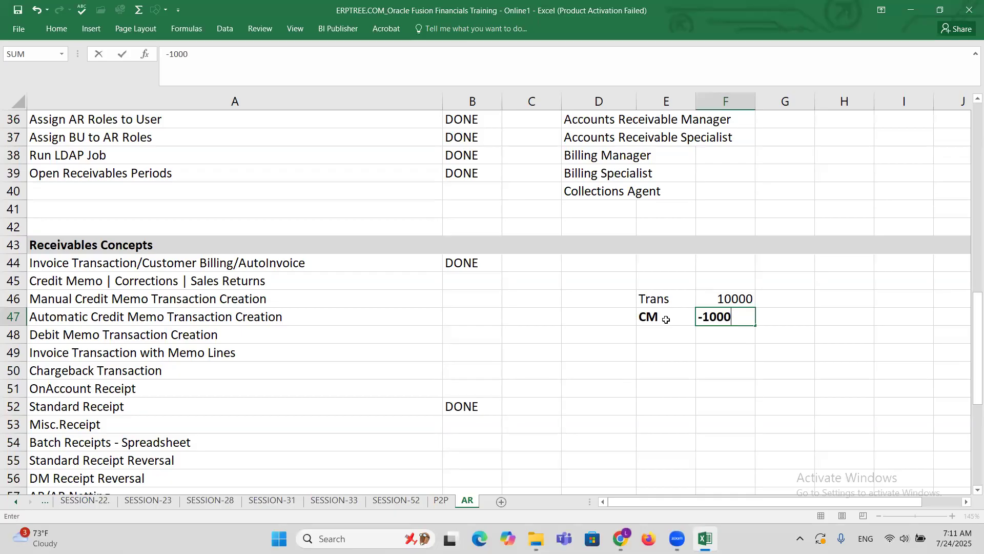
key(Tab)
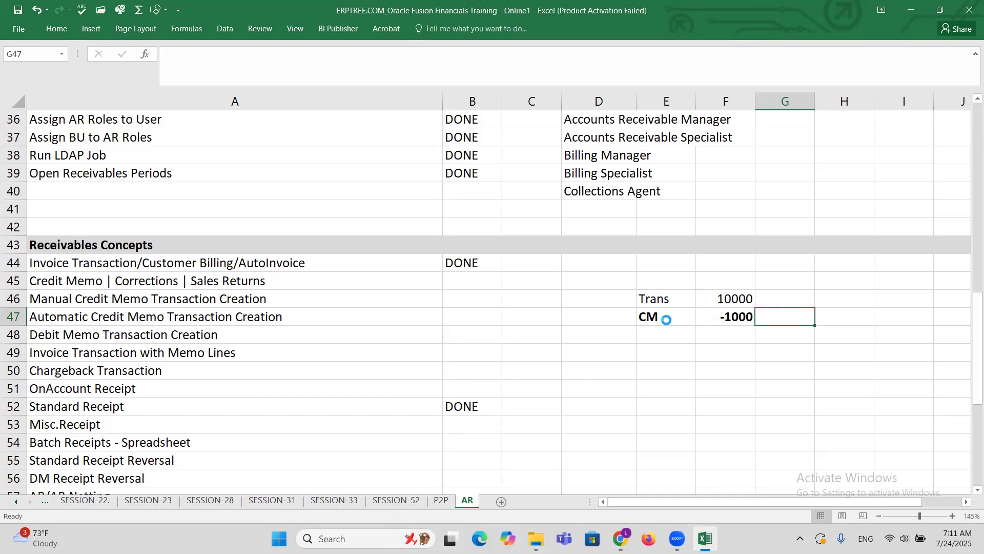
click(657, 301)
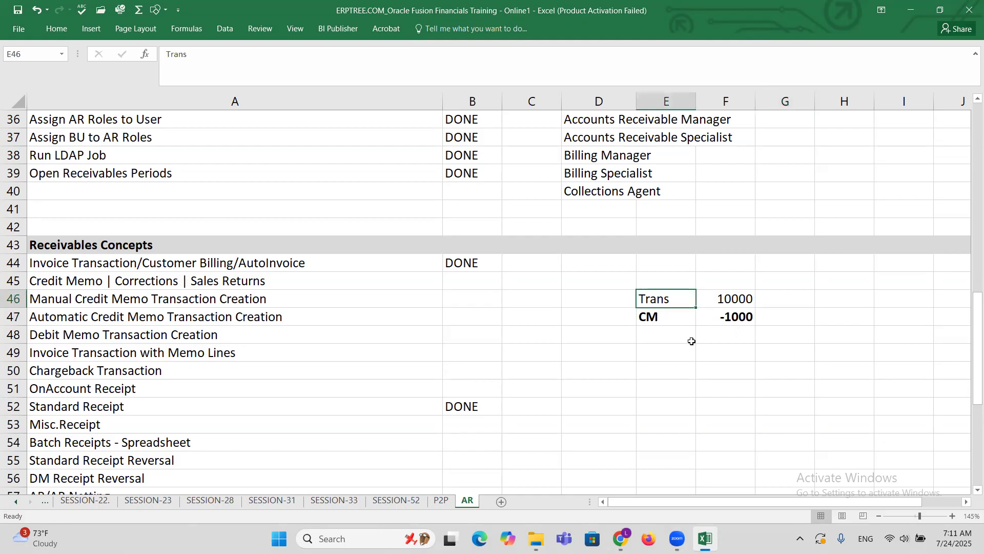
click(656, 316)
click(668, 294)
click(175, 304)
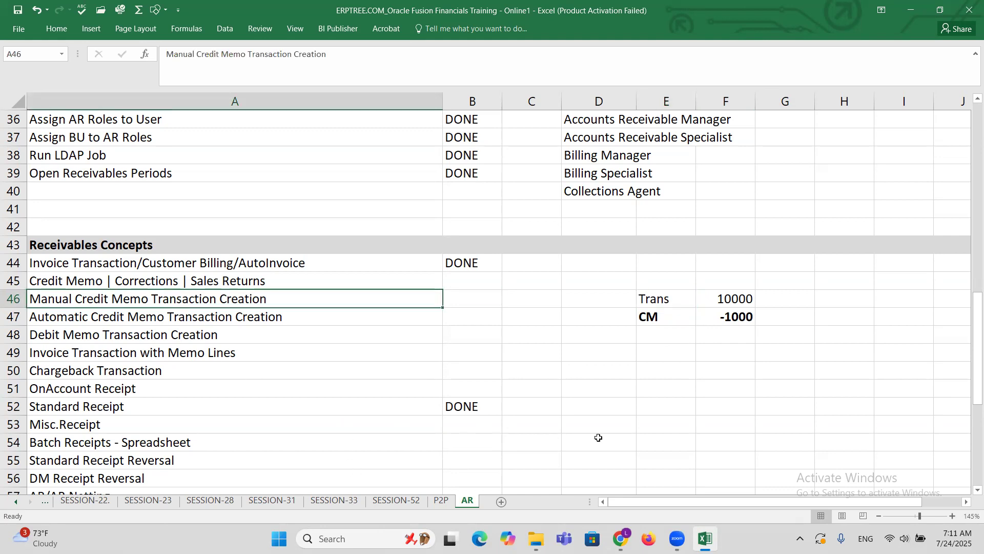
click(651, 317)
key(shift+Right)
key(shift+Right)
drag(651, 299, 723, 295)
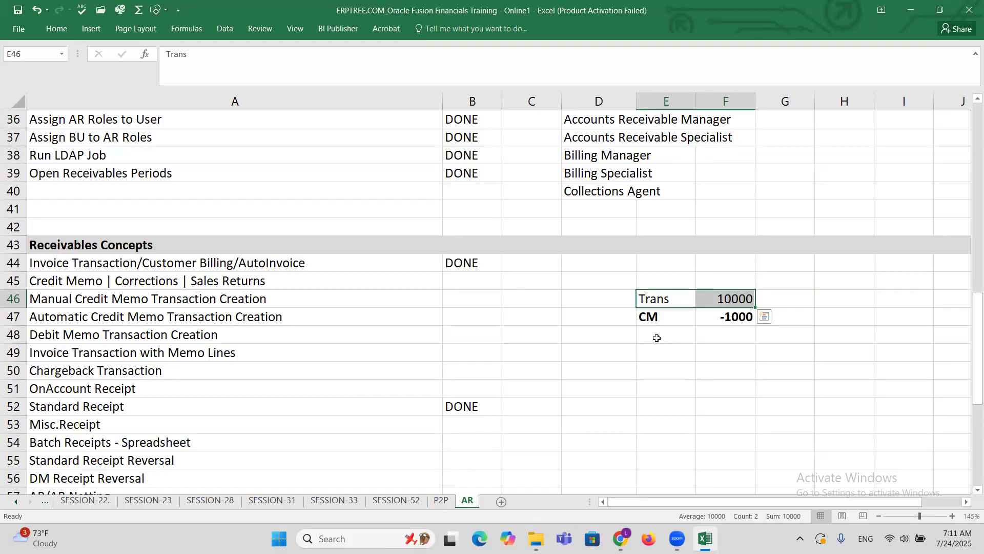
Switch to Oracle Fusion in Chrome and open the Billing work area under Receivables.
mouse_move(621, 538)
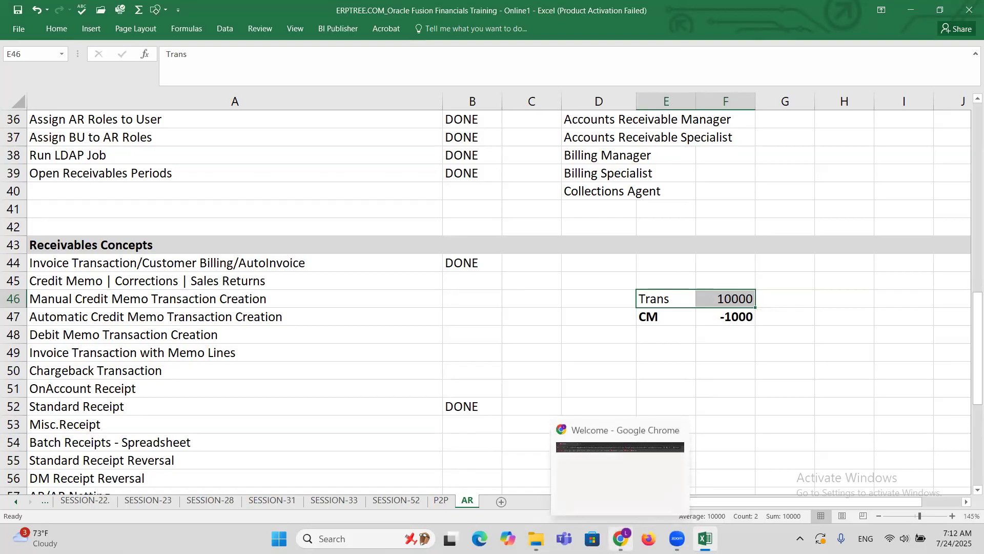
click(607, 487)
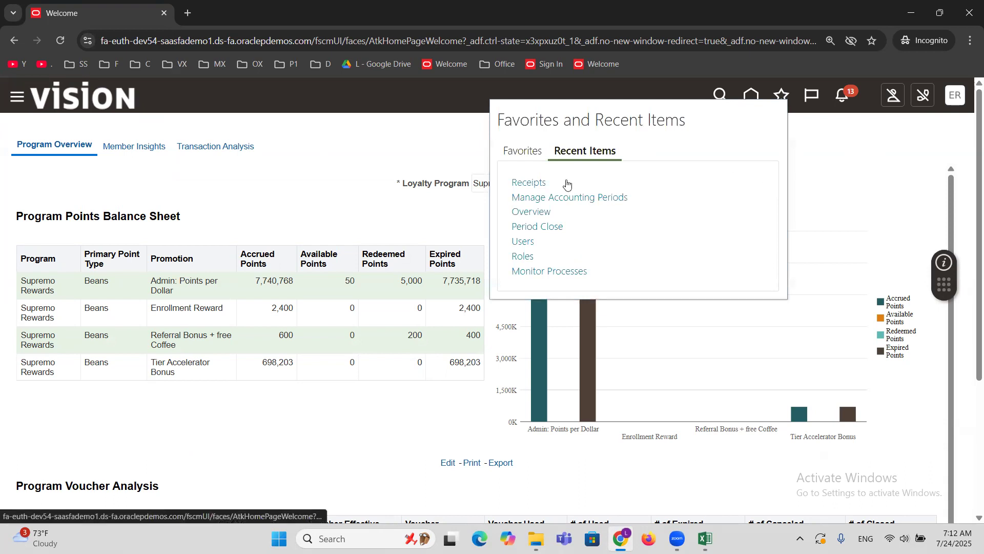
click(16, 98)
scroll(340, 255, down, 10)
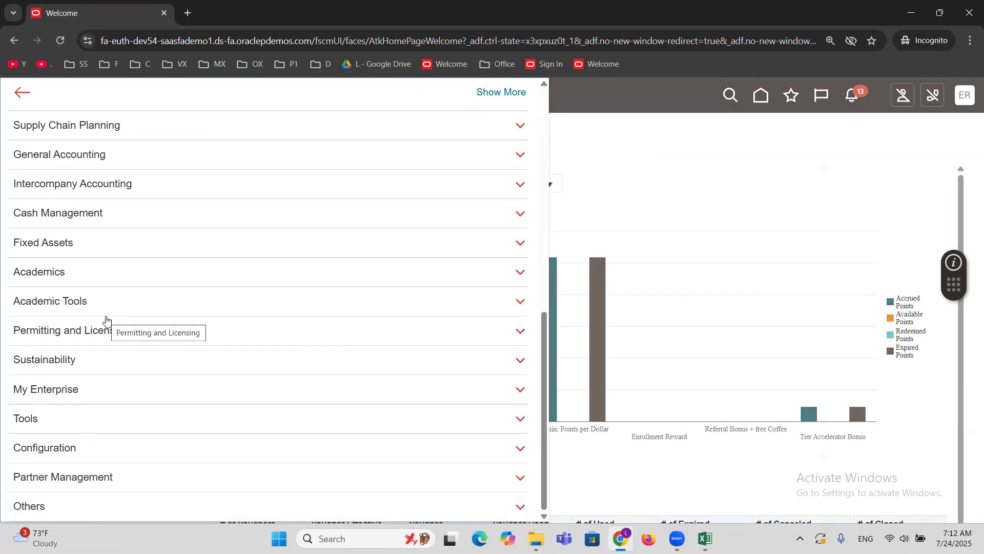
scroll(106, 320, up, 3)
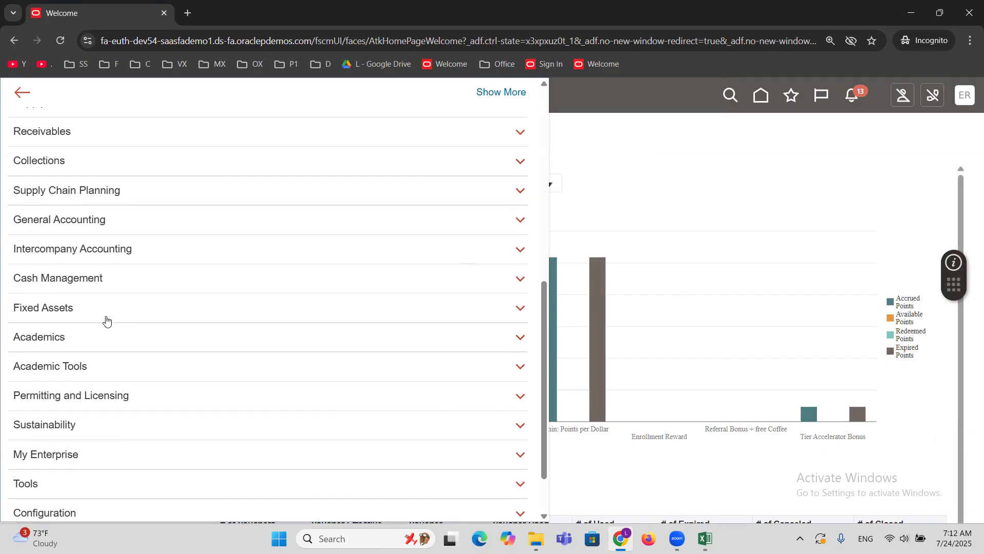
click(81, 195)
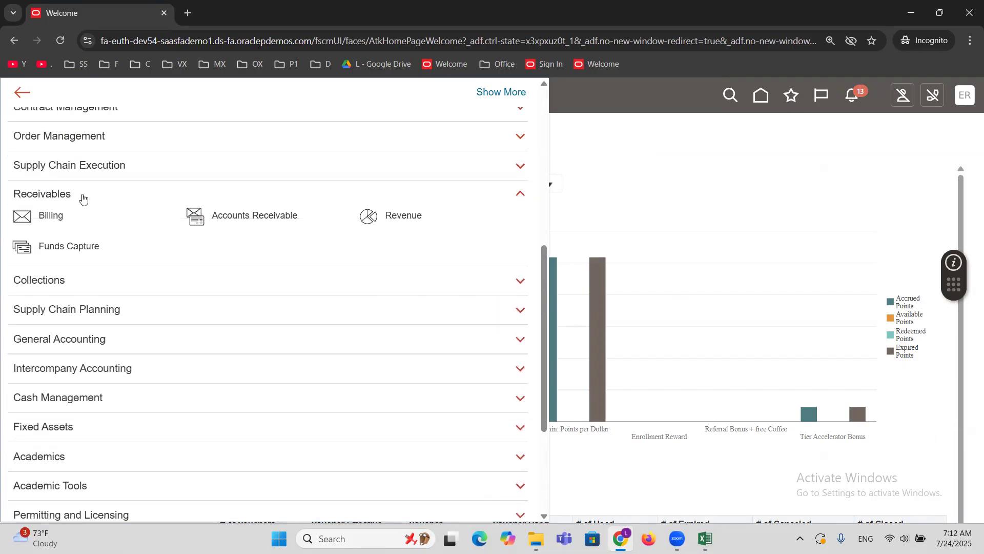
click(59, 215)
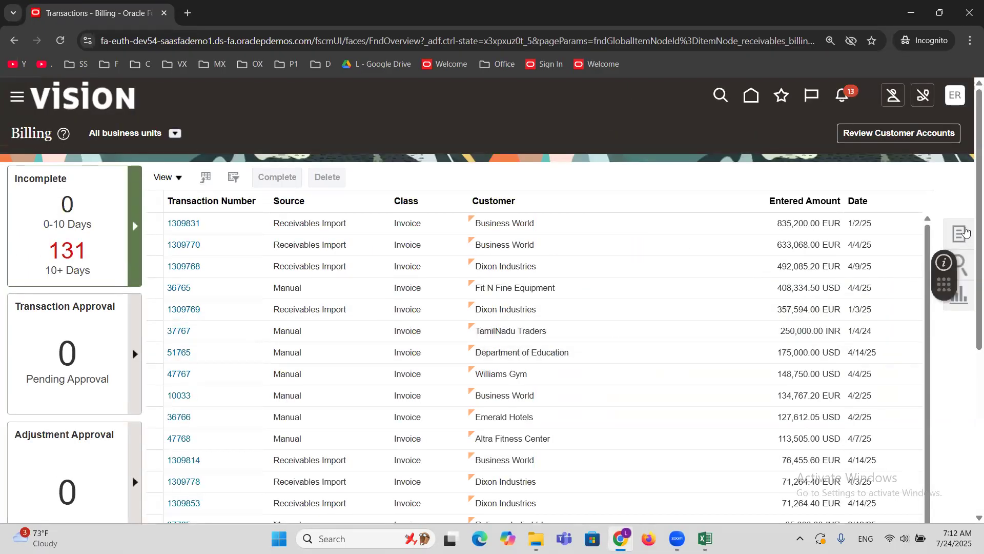
Start a new invoice transaction with transaction source ERPTREE Invoice and MAXX Corporation as the bill-to customer.
click(962, 233)
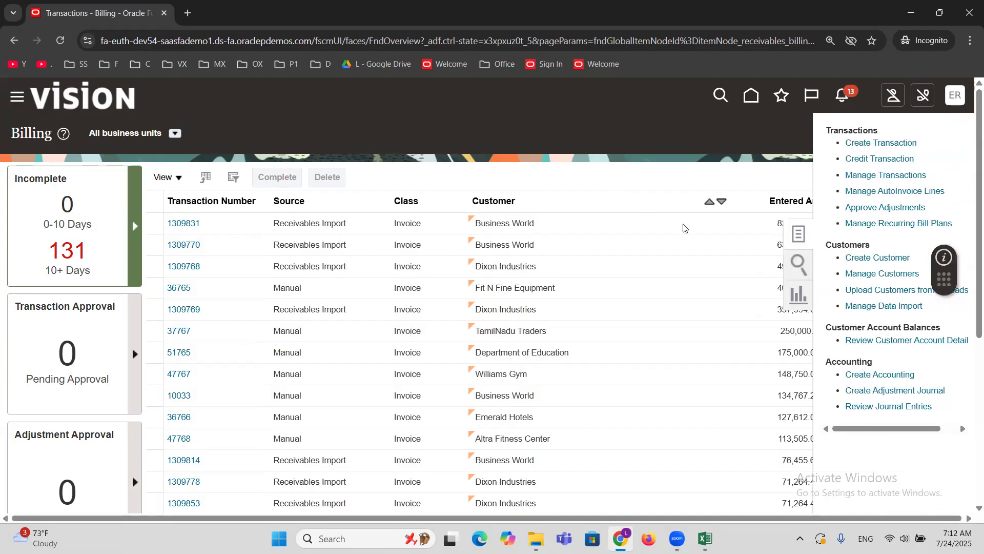
click(878, 144)
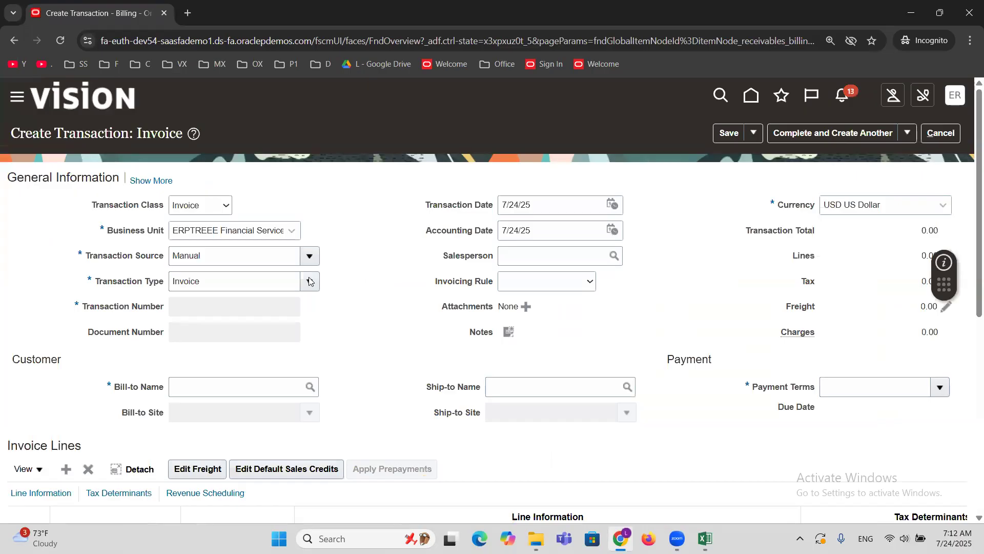
double_click(219, 251)
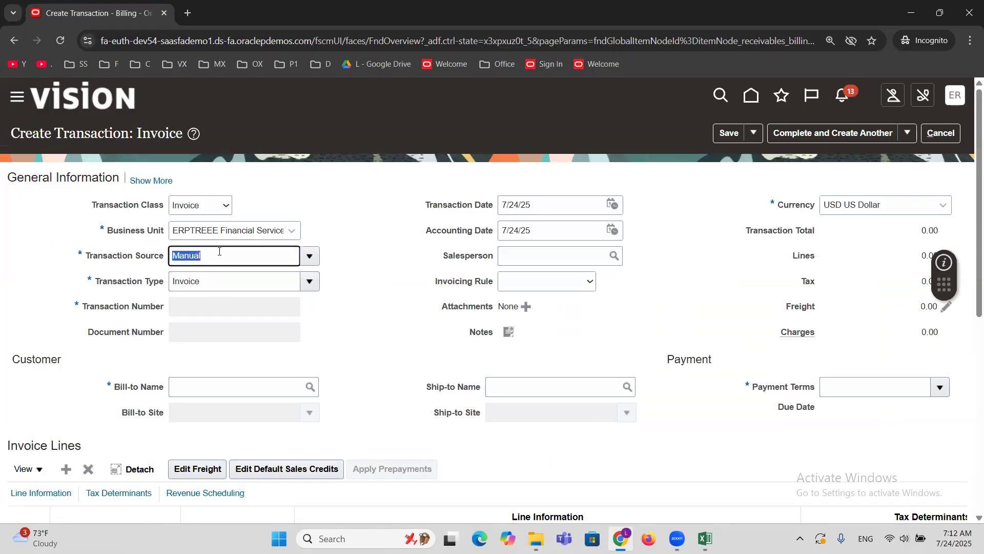
text(erptree)
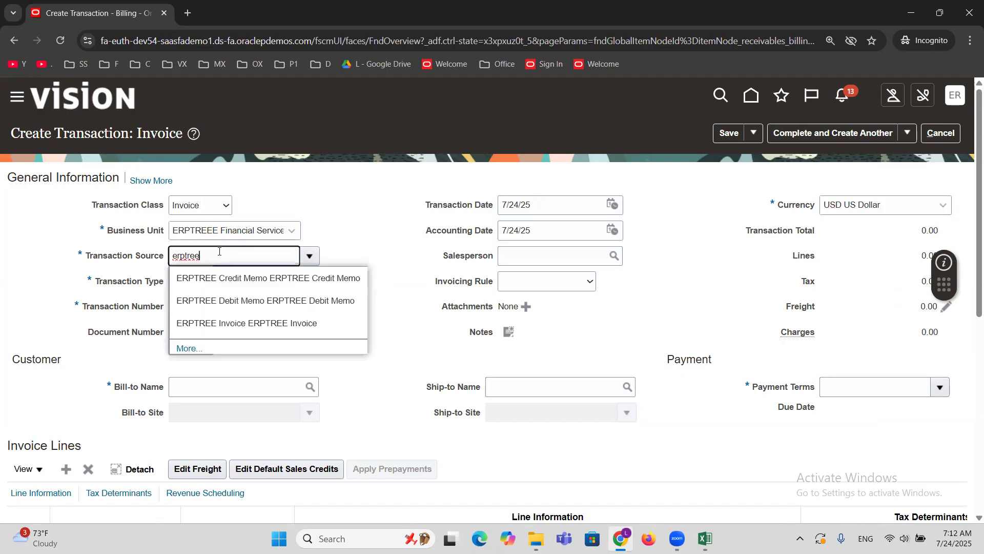
click(228, 322)
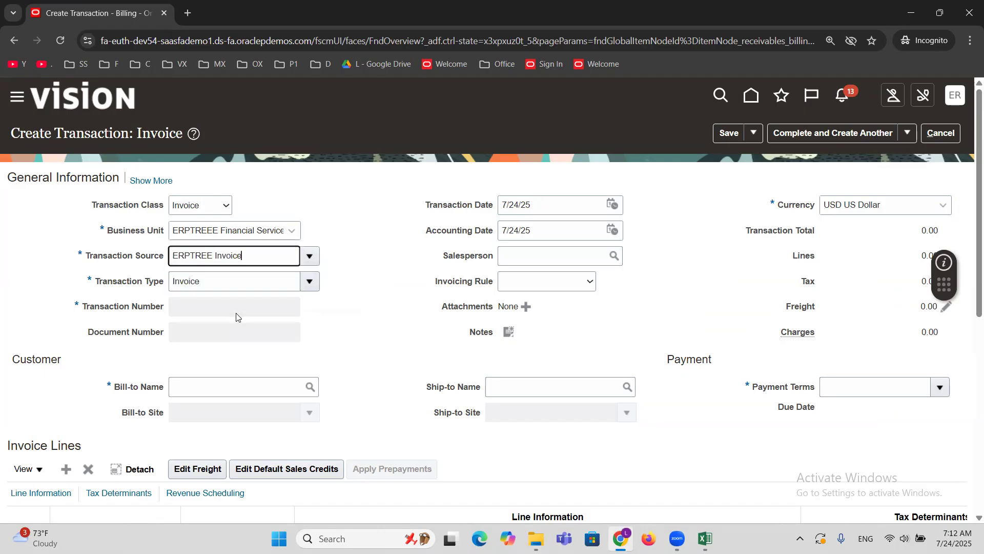
click(251, 389)
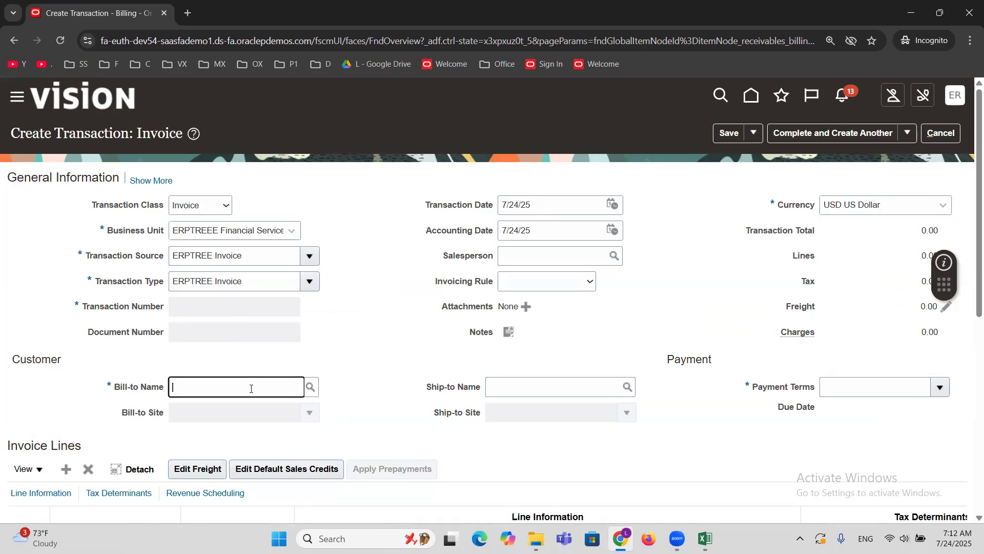
text(MAXX Corporation)
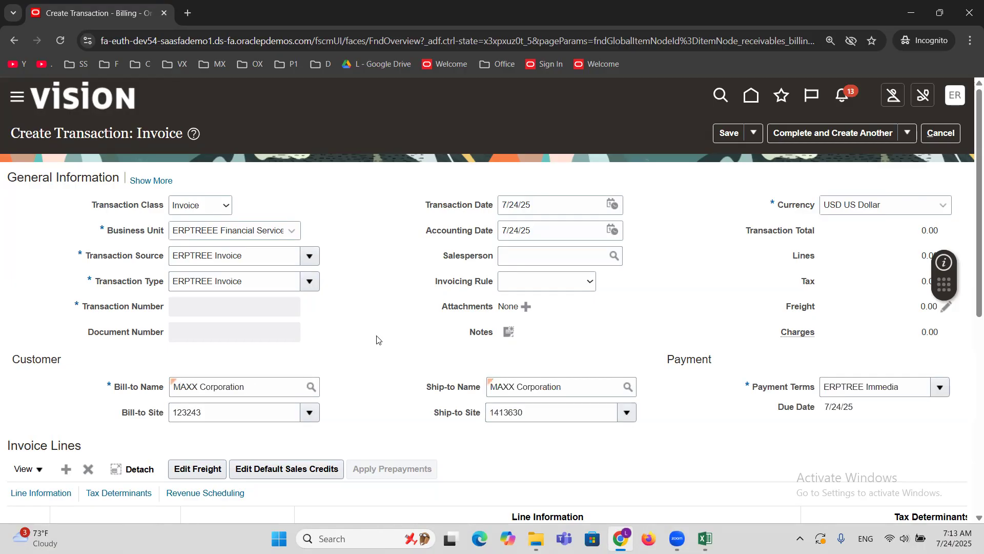
Fill in invoice line 1 with description Goods, quantity 1 and unit price 10000.
scroll(376, 339, down, 5)
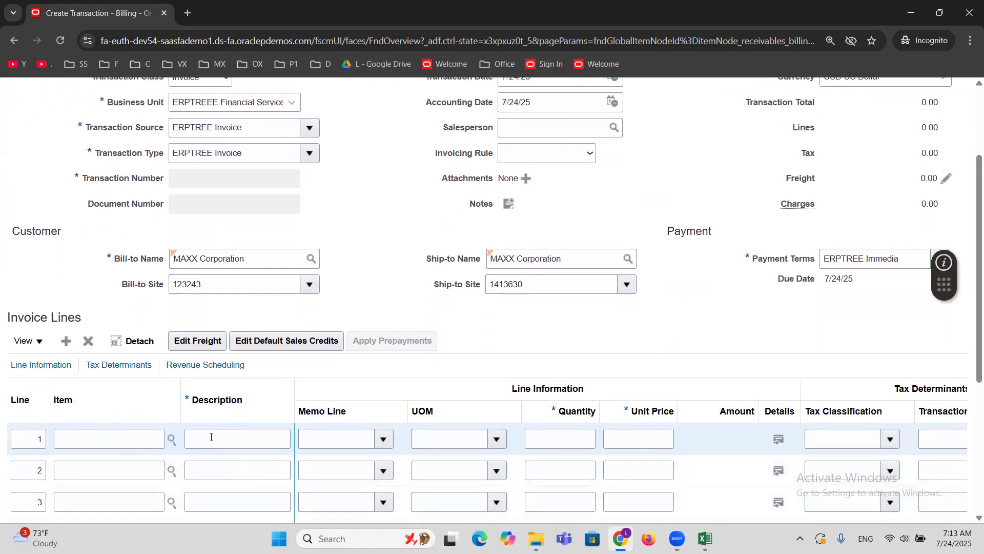
click(213, 439)
text(Goods)
key(Tab)
key(Tab)
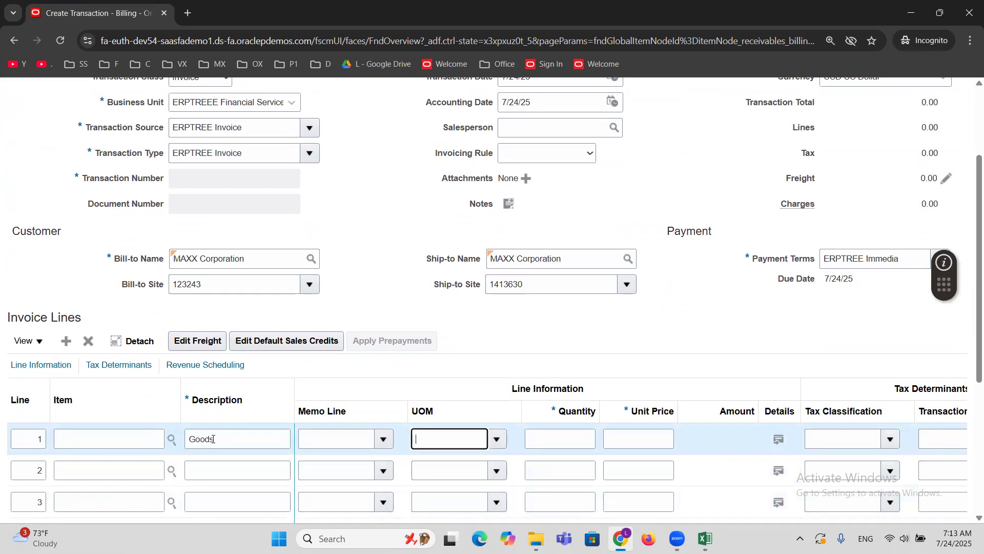
key(Tab)
text(1)
key(Tab)
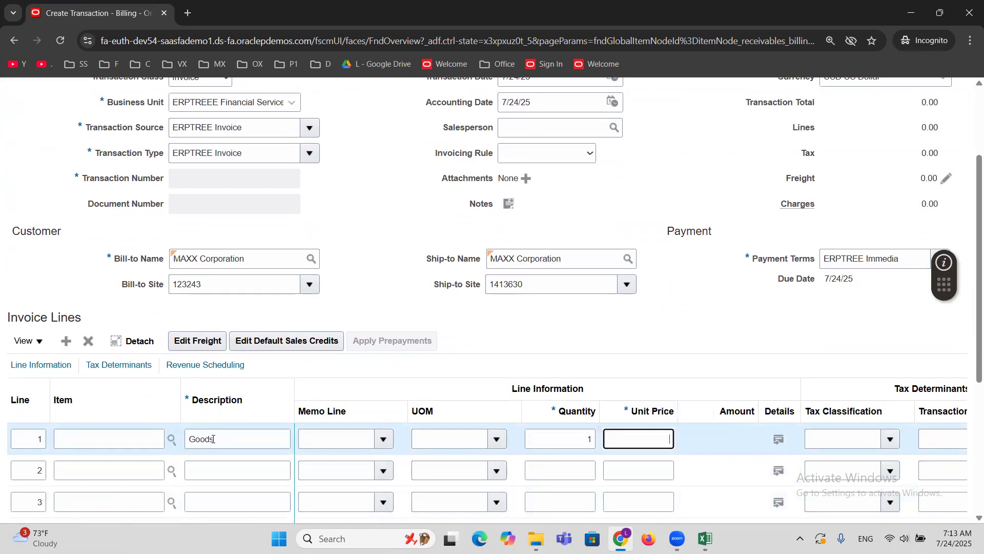
text(10000)
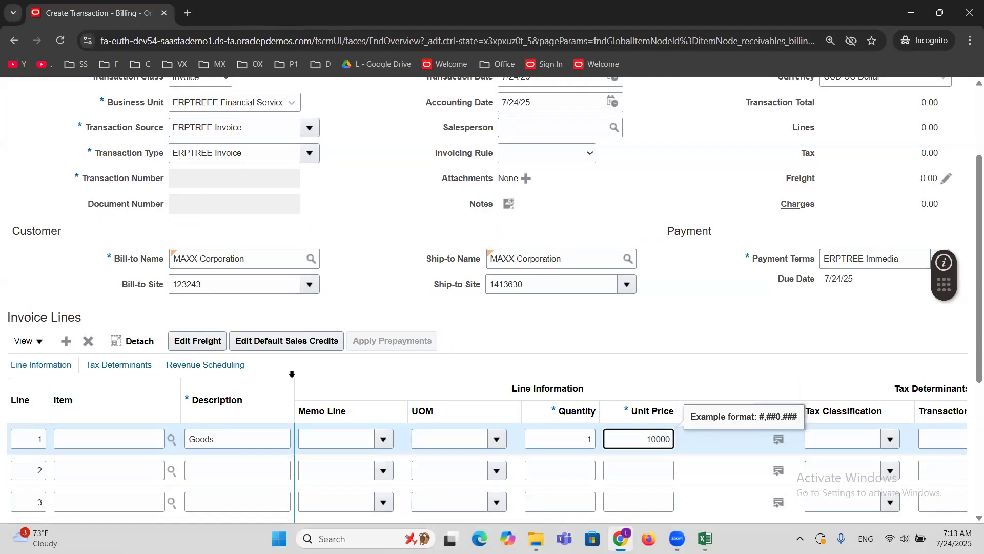
click(553, 320)
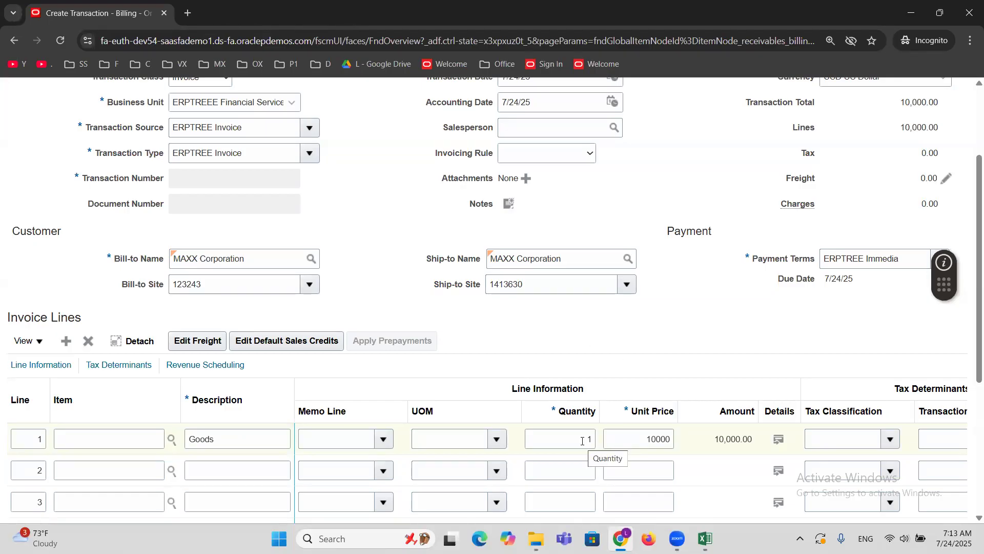
Complete the MAXX Corporation invoice transaction and close it.
scroll(692, 358, up, 3)
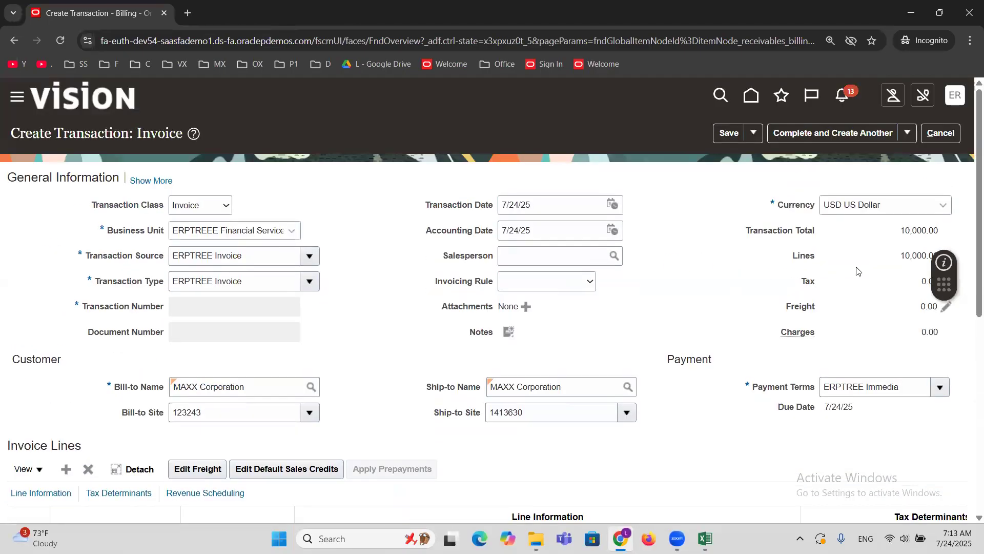
click(907, 132)
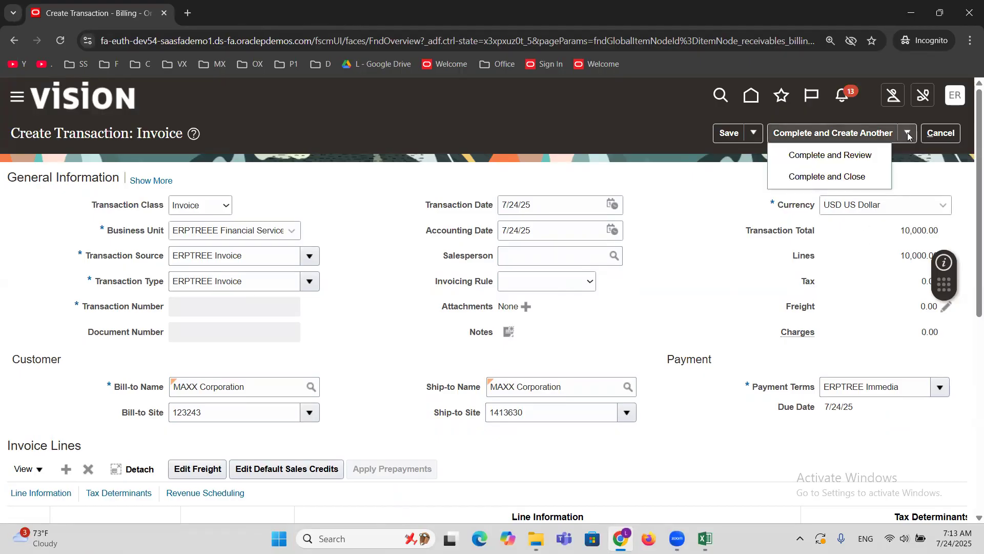
click(812, 178)
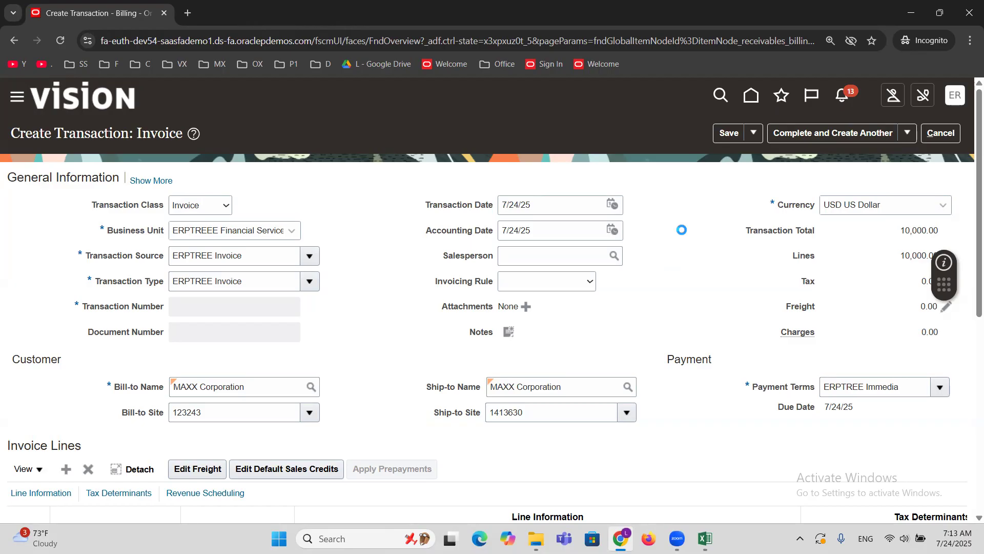
key(alt+Tab)
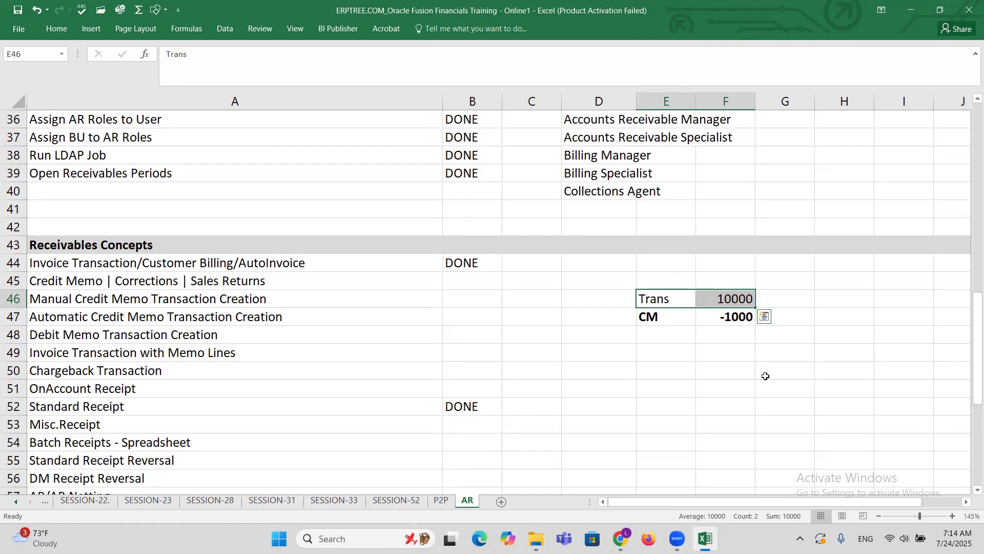
key(alt+Tab)
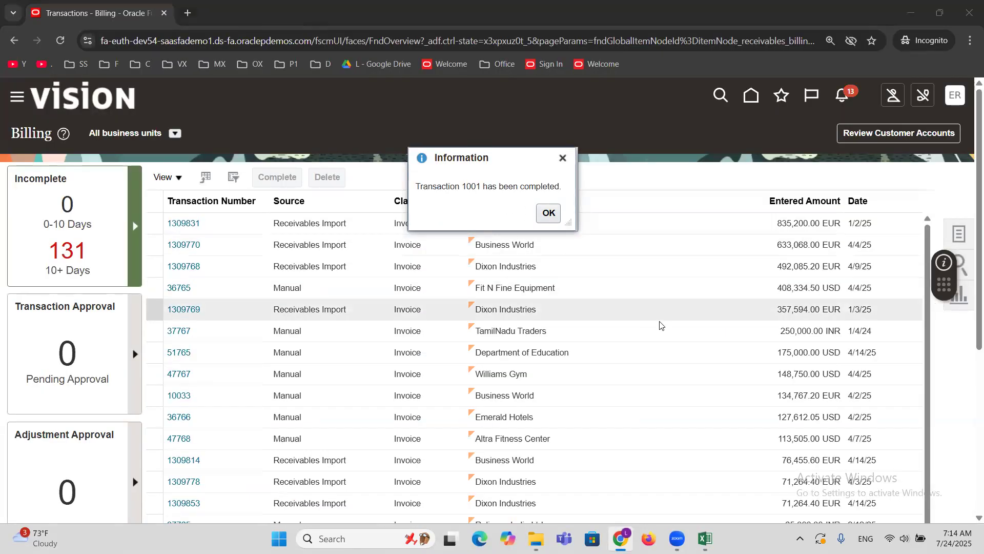
Switch to the Excel training workbook and record invoice number 1001 in cell H46 on the Trans row.
key(alt+Tab)
click(802, 299)
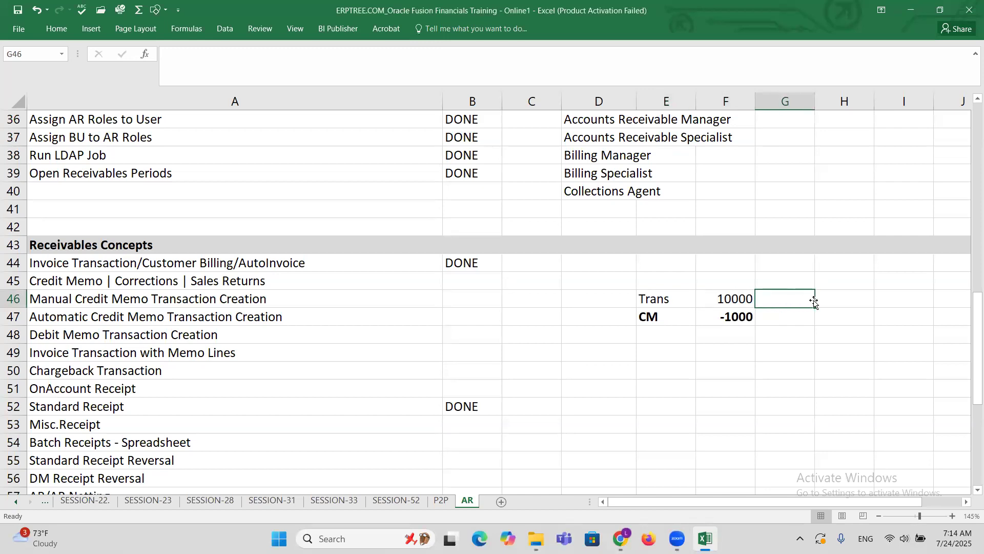
click(823, 301)
text(1001)
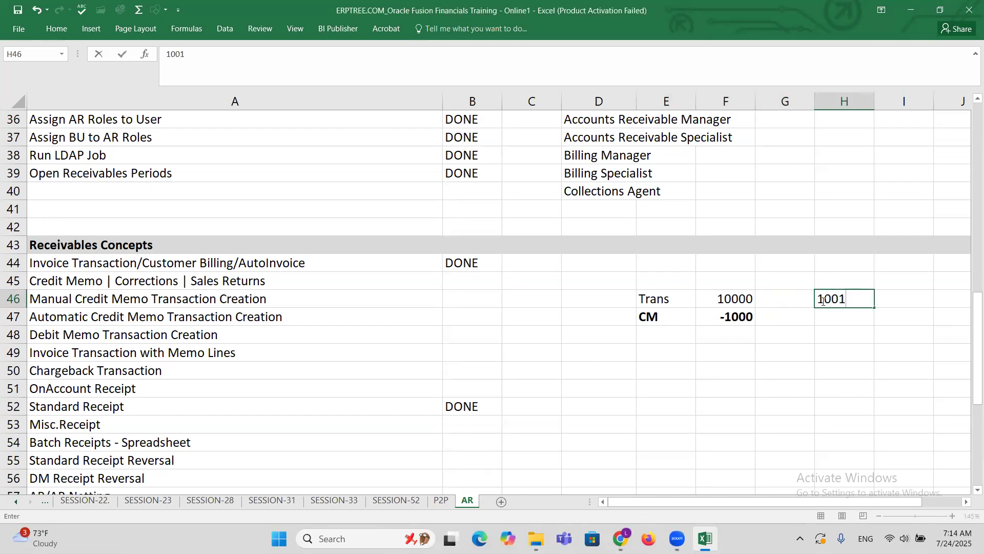
key(ctrl+Return)
click(664, 318)
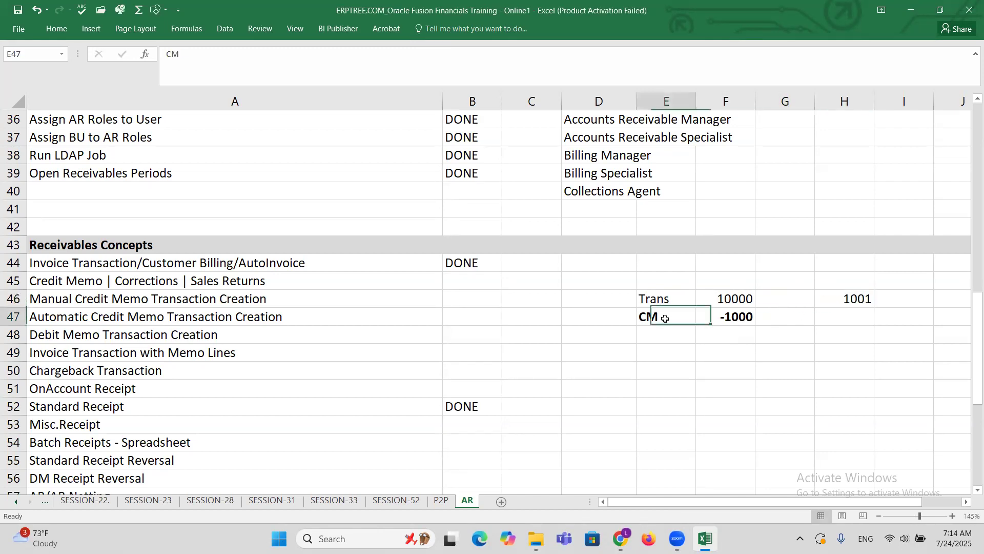
Return to Oracle Fusion in Chrome, dismiss the completion message and start a new transaction with class Credit memo.
key(alt+Tab)
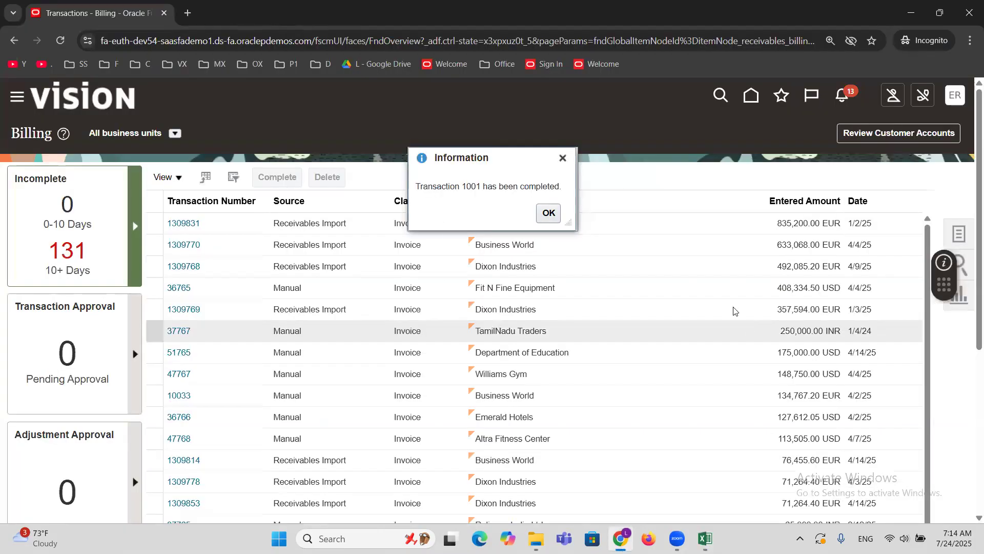
click(546, 213)
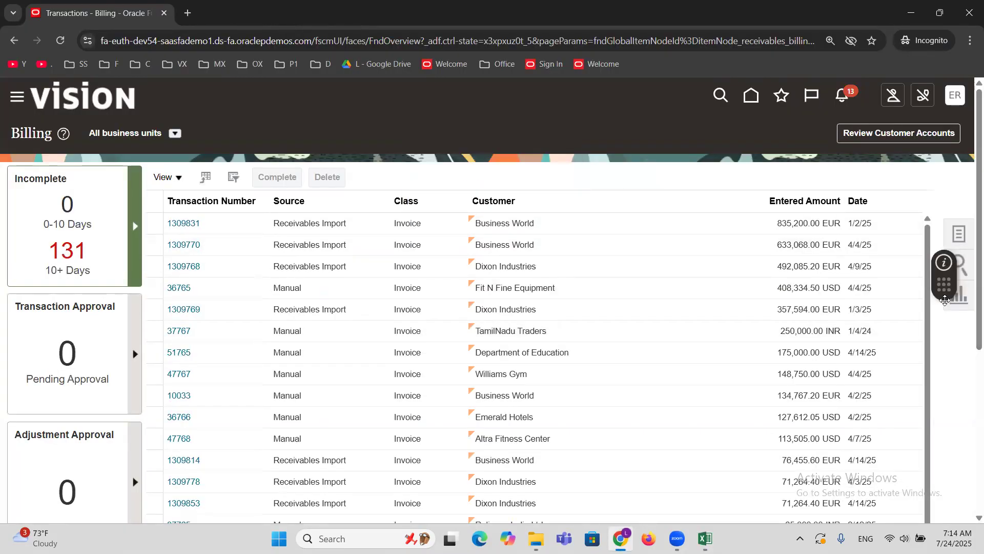
scroll(731, 370, down, 5)
scroll(753, 358, up, 5)
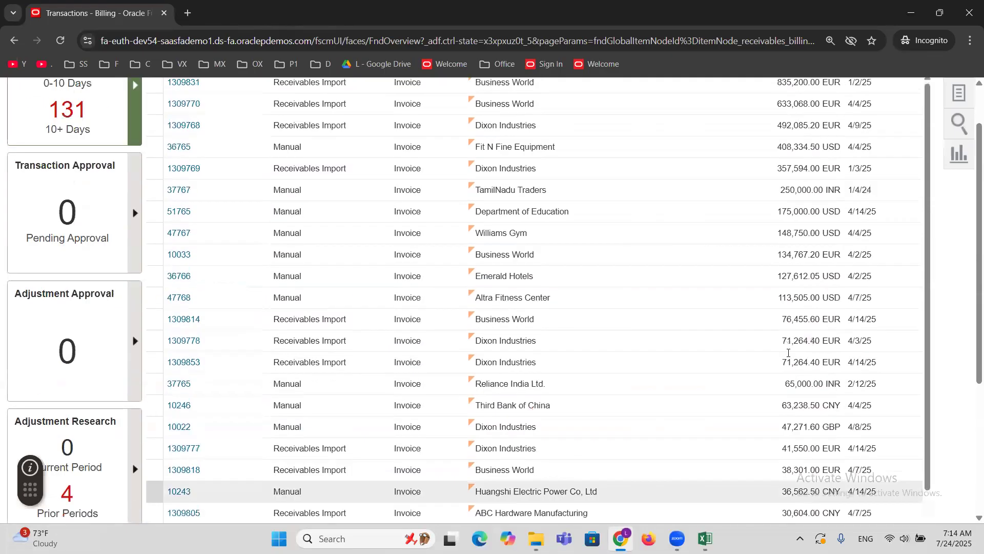
click(959, 234)
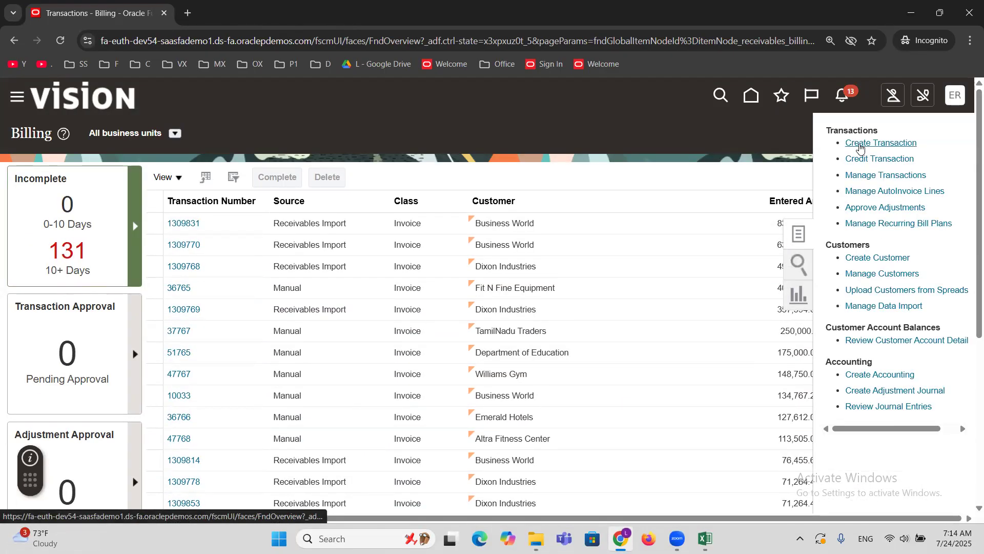
click(859, 144)
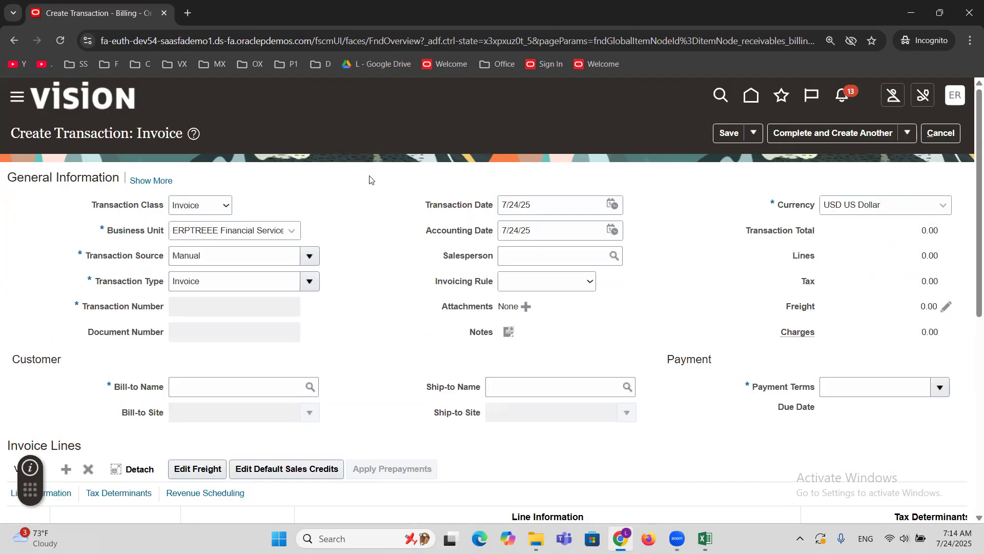
click(205, 208)
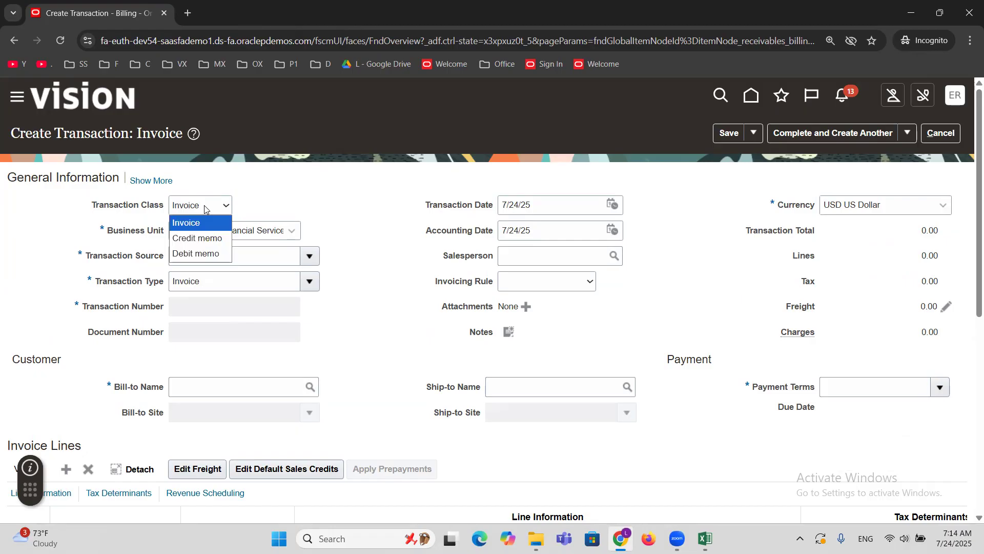
click(212, 238)
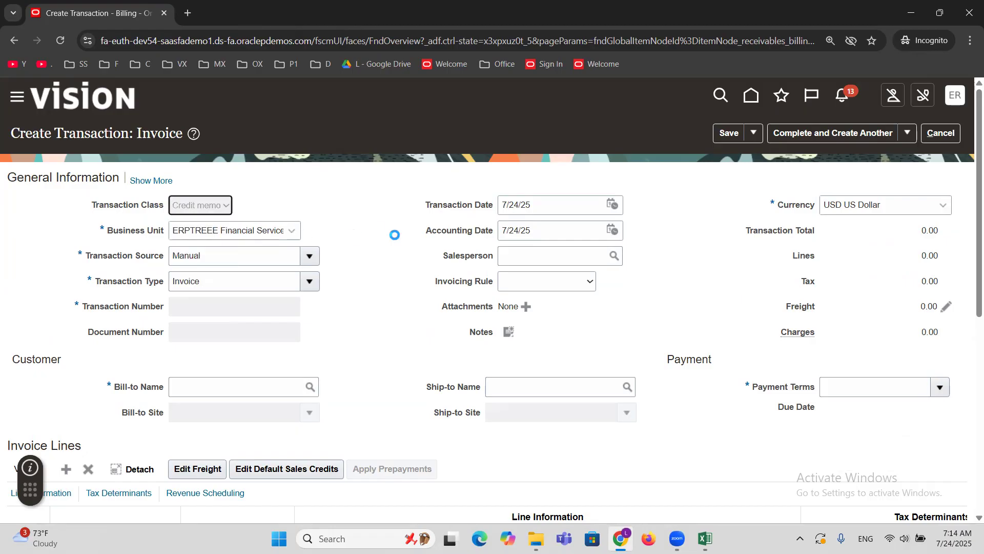
Set the credit memo's transaction source to ERPTREE Credit Memo.
double_click(250, 249)
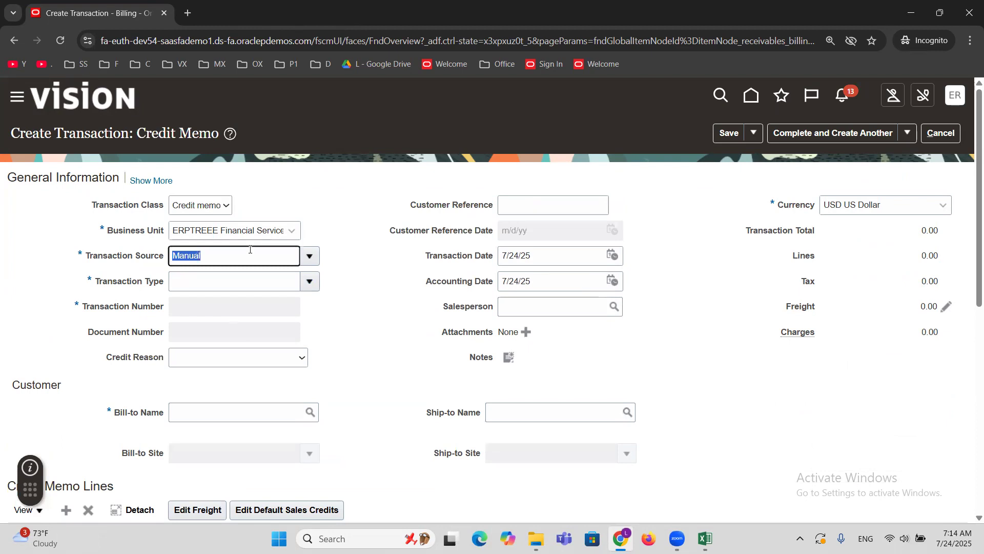
text(ERPTREE)
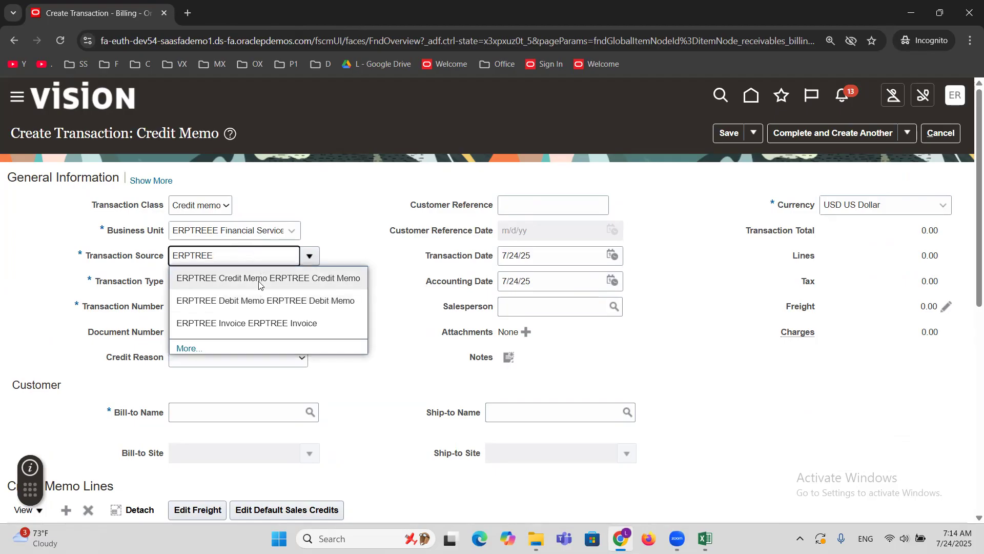
click(259, 279)
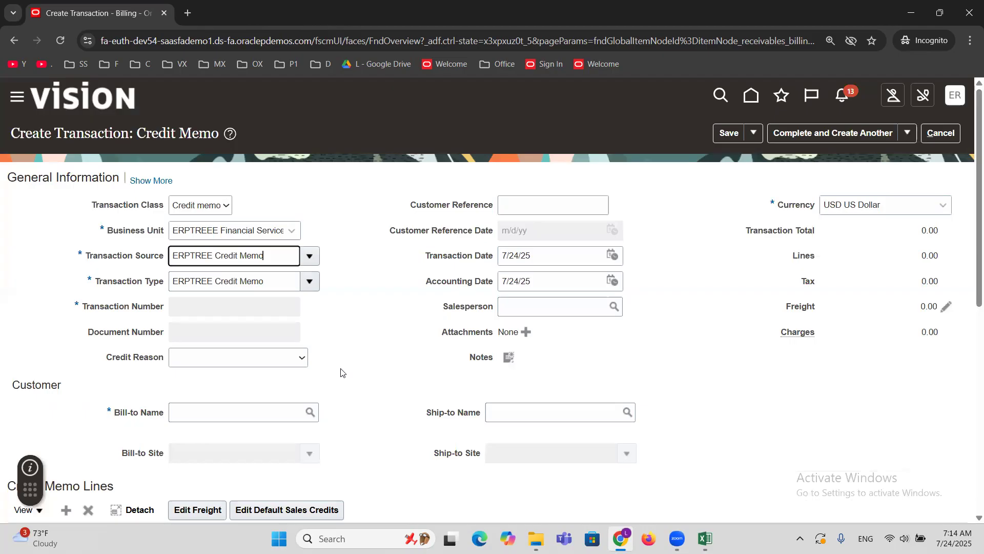
Set MAXX Corporation as the bill-to customer of the credit memo.
click(232, 415)
text(ERPTREE)
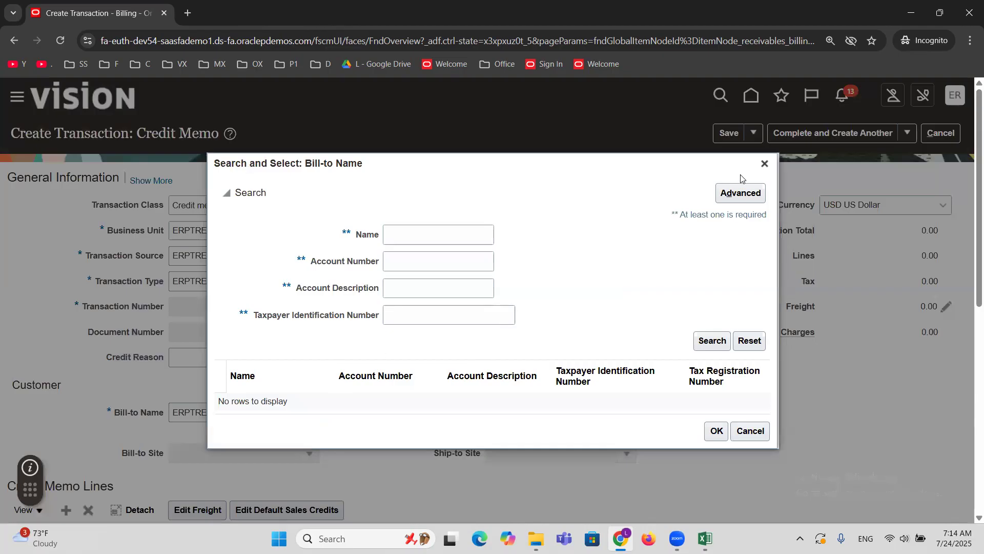
click(764, 163)
double_click(267, 414)
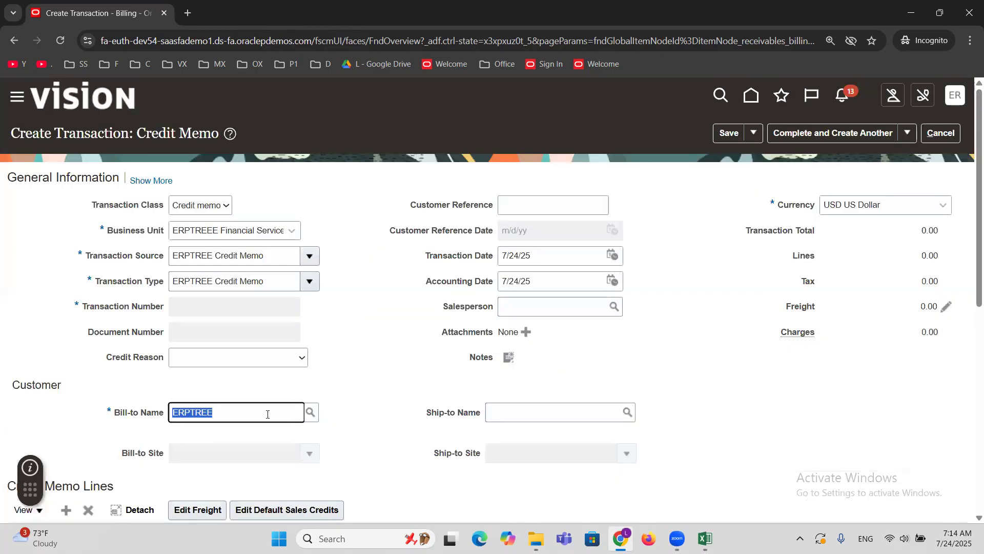
text(MAXX)
key(Tab)
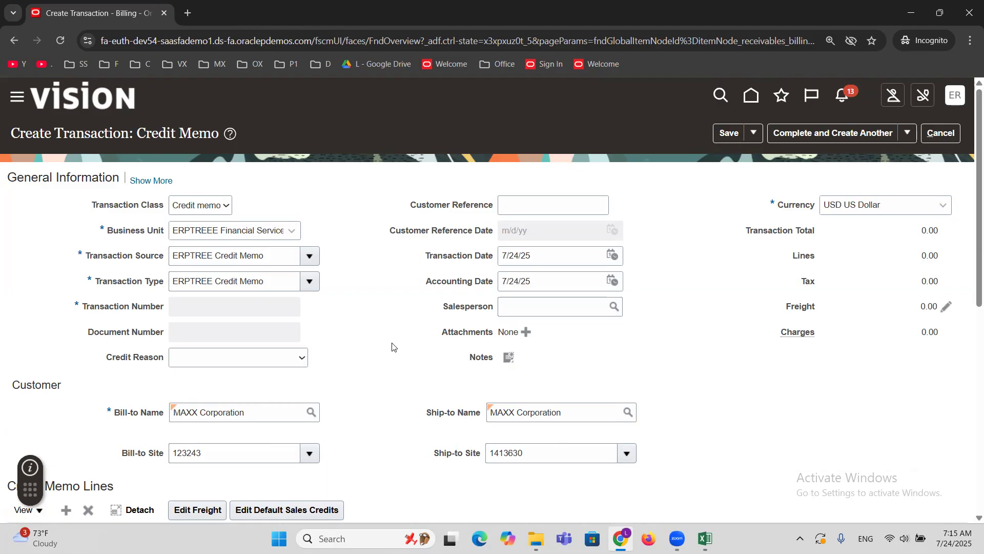
Fill in credit memo line 1 with description Correction, quantity 1 and unit price -1000.
scroll(393, 344, down, 4)
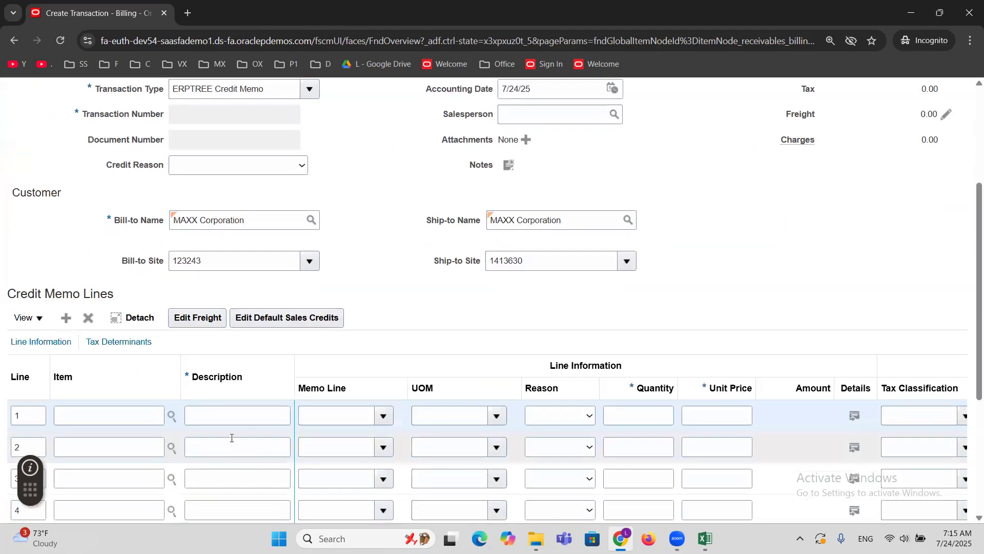
click(231, 408)
text(Correction)
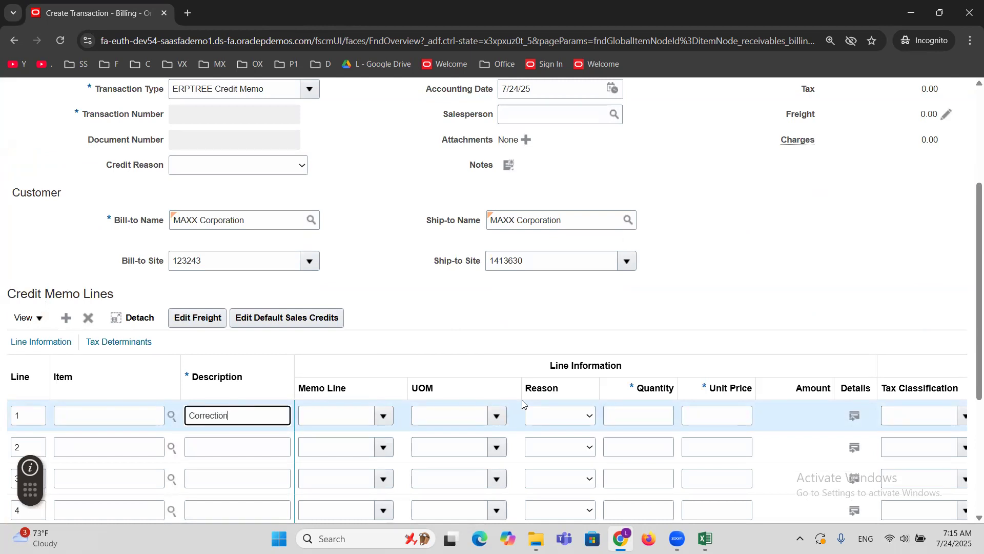
click(623, 416)
text(1)
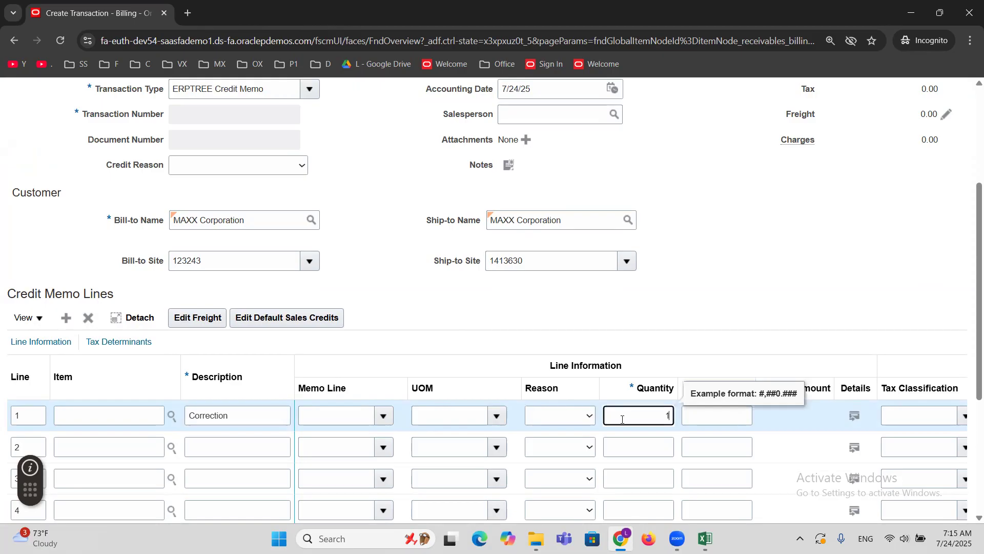
key(Tab)
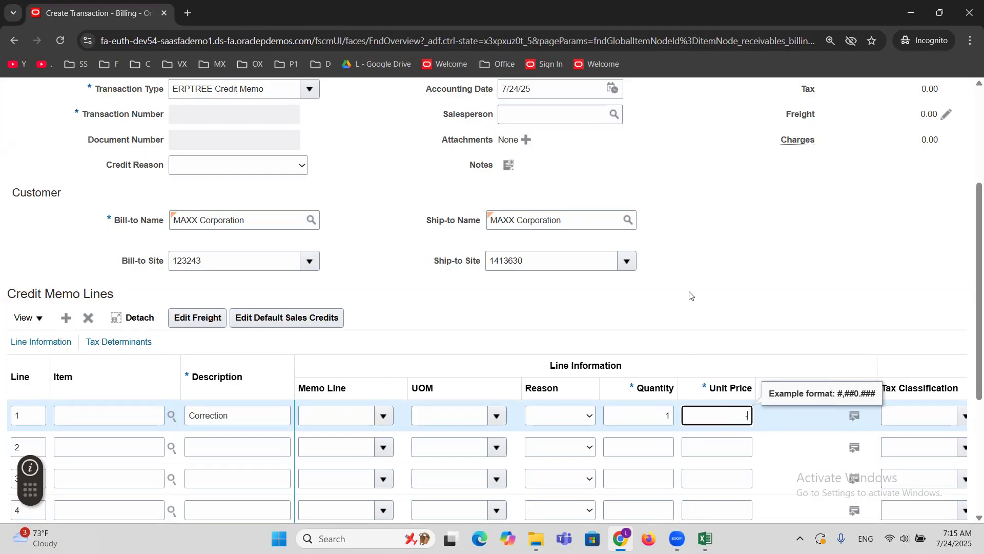
text(-1000)
click(722, 253)
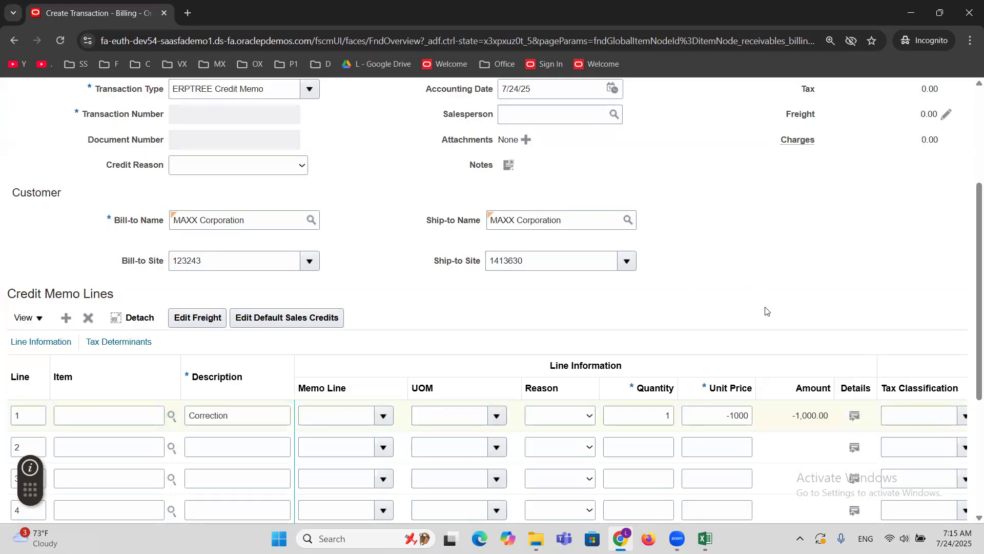
Complete the MAXX Corporation credit memo and close it.
scroll(765, 309, up, 5)
click(906, 133)
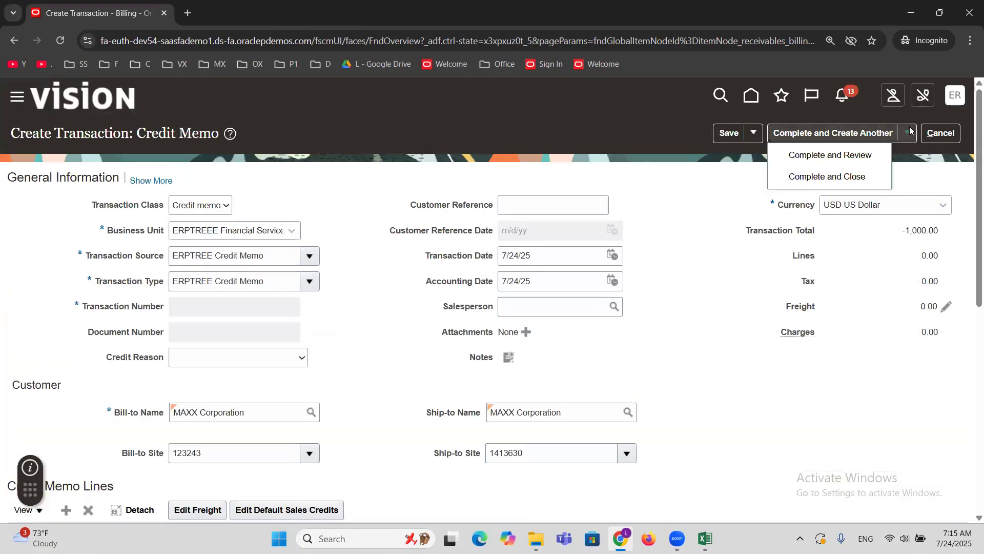
click(831, 176)
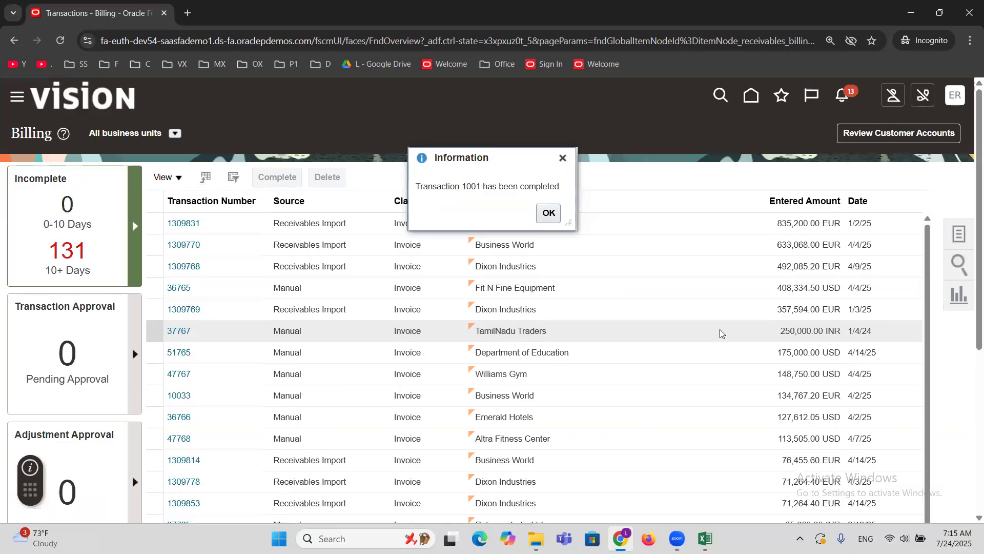
Copy the completed credit memo's transaction number, 1001, into cell H47 on the CM row of the Excel workbook.
double_click(473, 187)
key(ctrl+c)
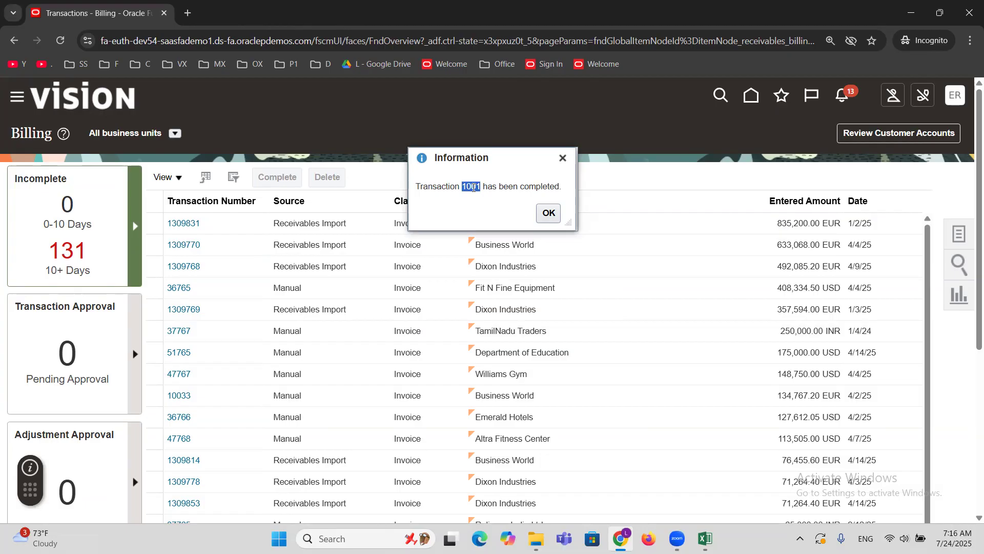
key(alt+Tab)
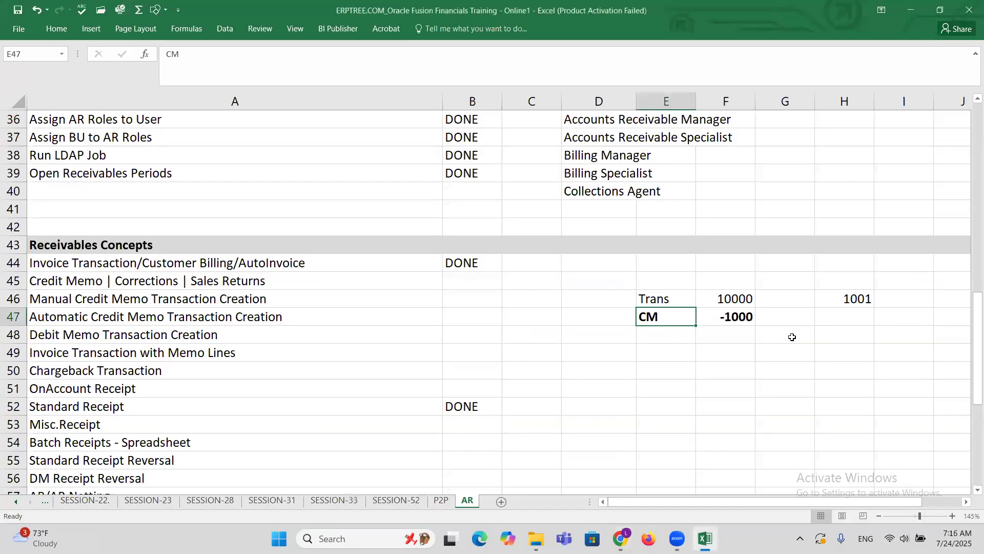
click(846, 316)
key(ctrl+v)
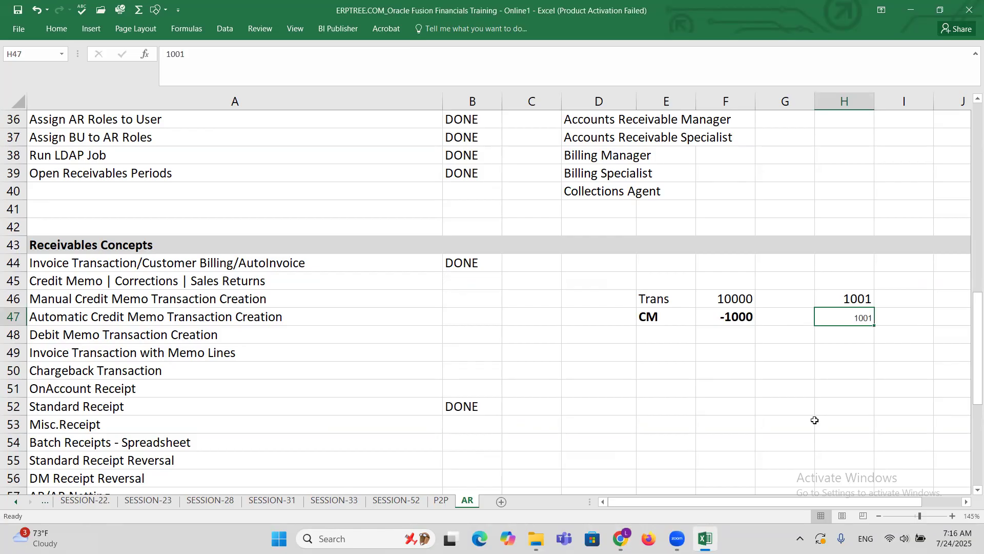
Return to Oracle Fusion, dismiss the completion message and open Manage Credit Memo Applications in the Accounts Receivable work area.
key(alt+Tab)
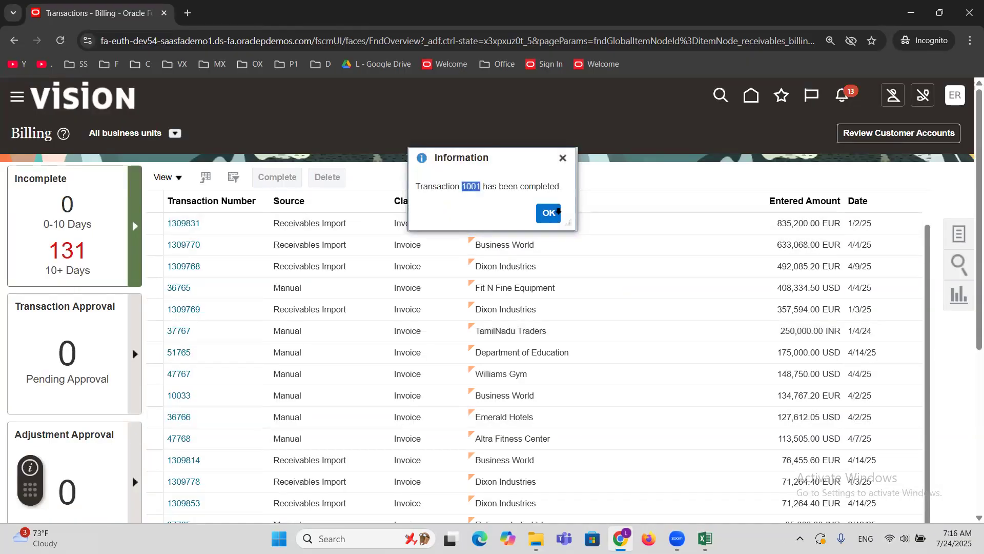
click(558, 211)
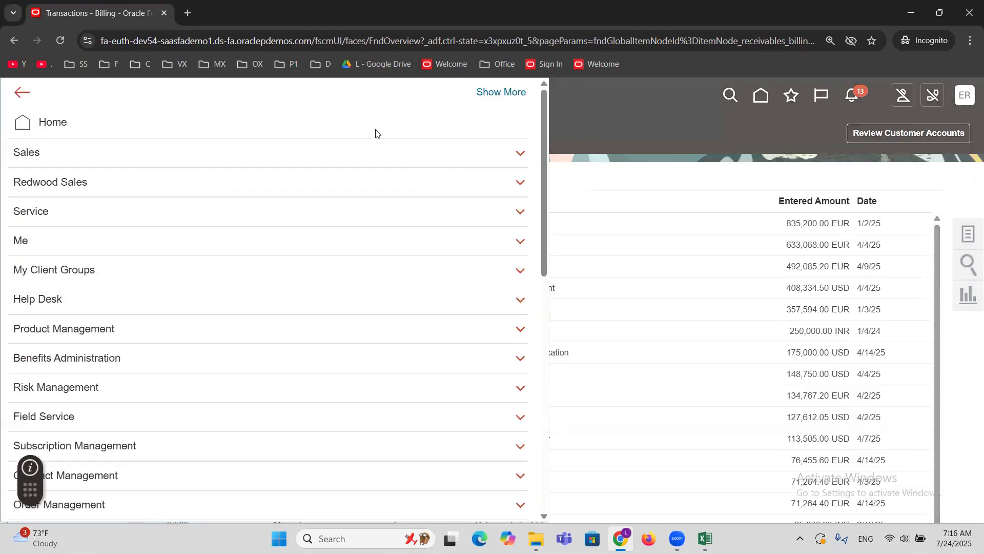
scroll(335, 259, down, 5)
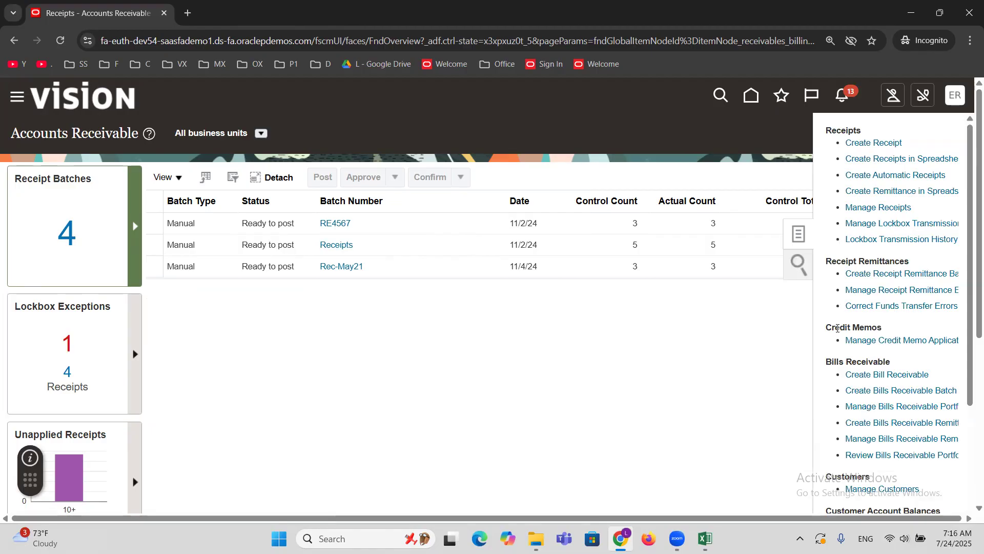
triple_click(837, 328)
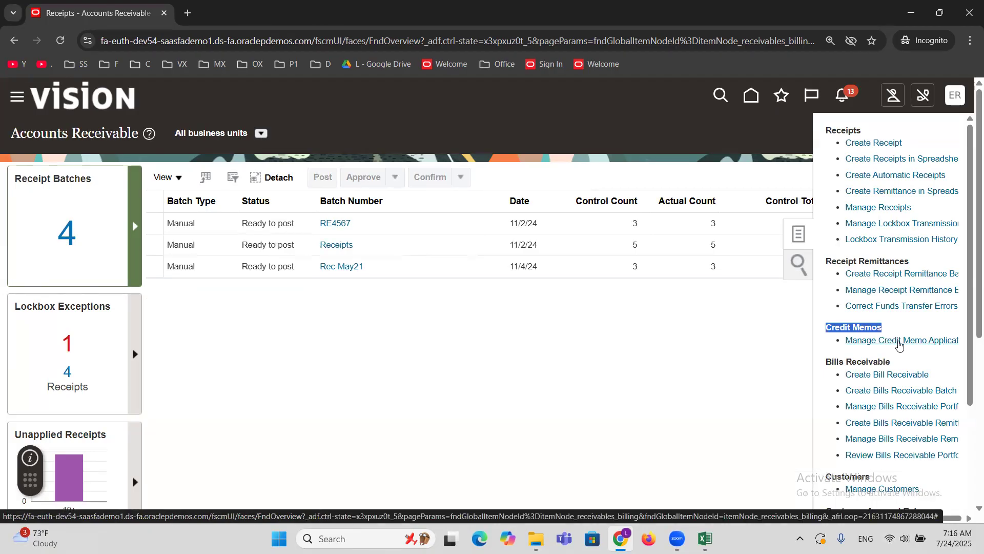
click(897, 341)
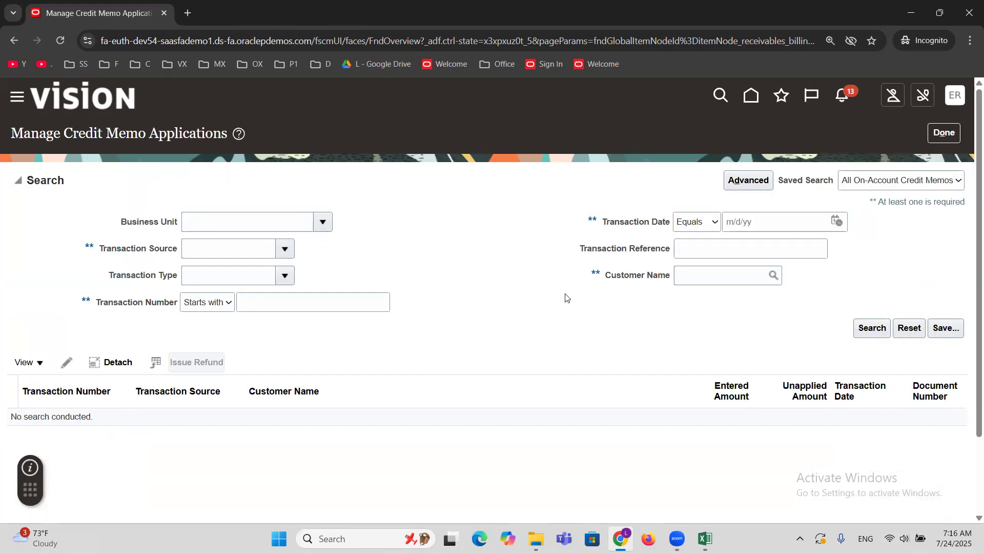
Search the credit memo applications for transaction numbers starting with 1001.
click(322, 304)
text(1001)
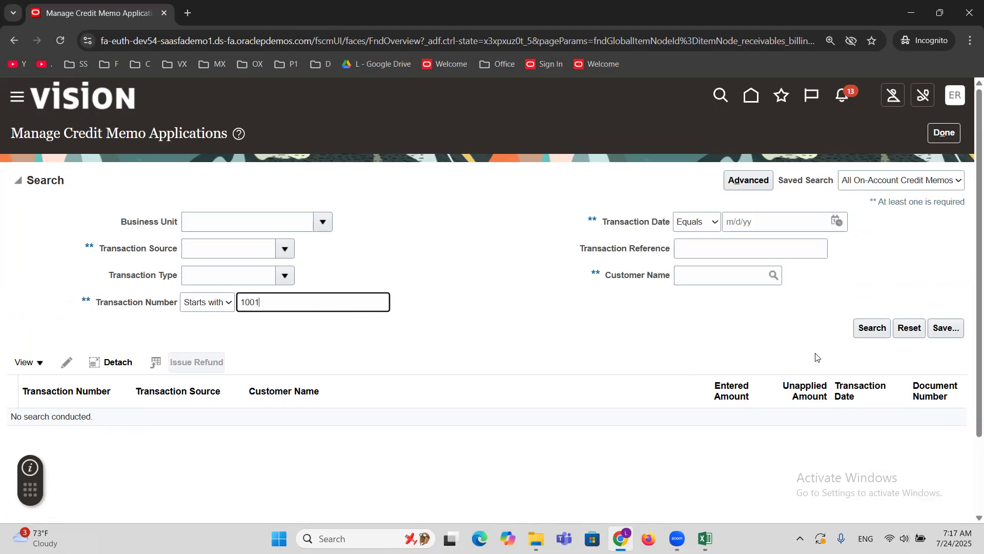
click(873, 331)
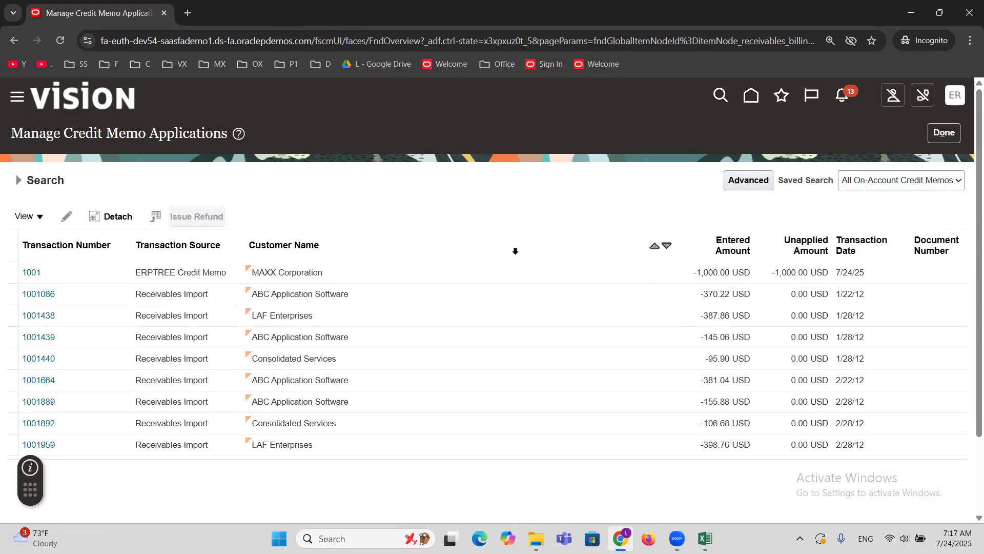
Narrow the credit memo application search to customer MAXX Corporation, keeping transaction numbers starting with 1001.
click(16, 181)
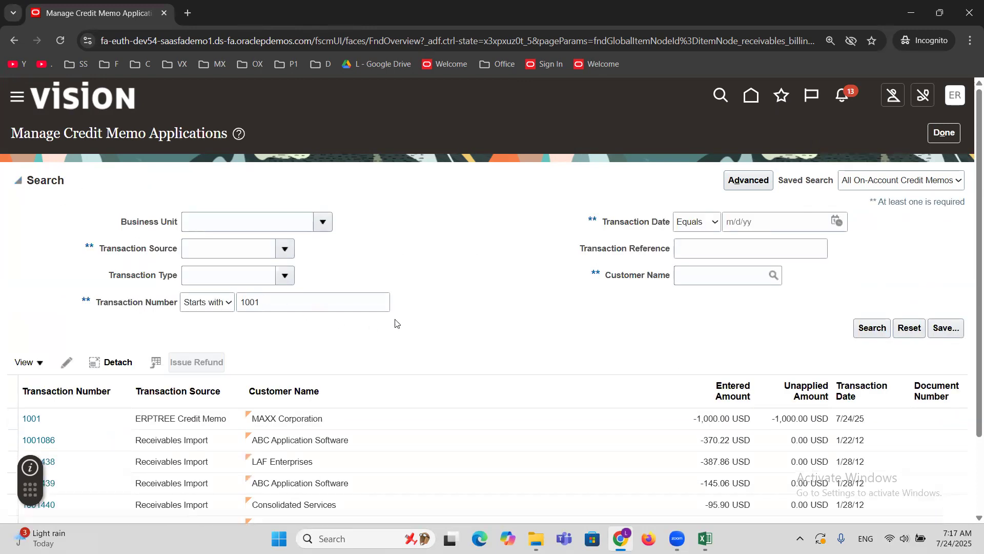
click(705, 278)
text(maxx)
key(Tab)
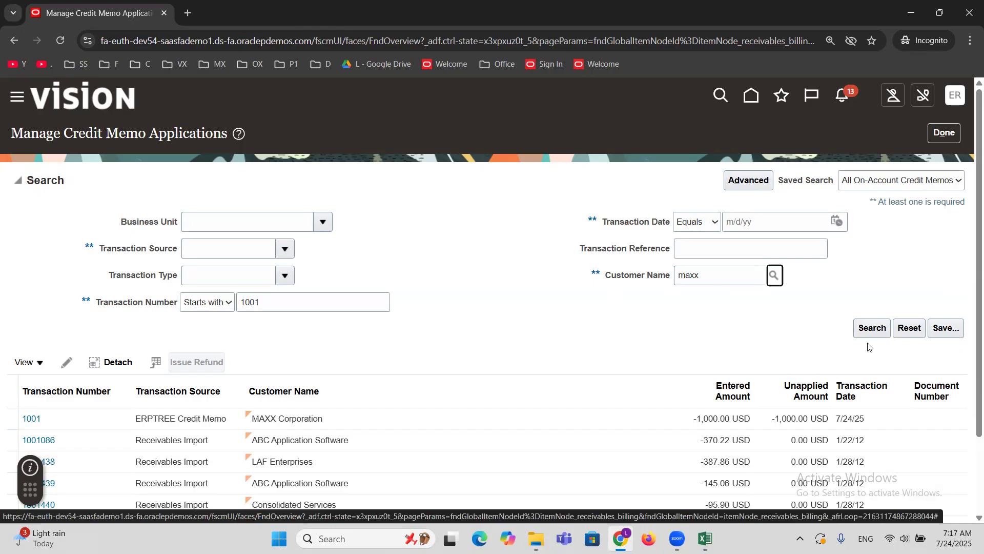
click(776, 274)
click(756, 357)
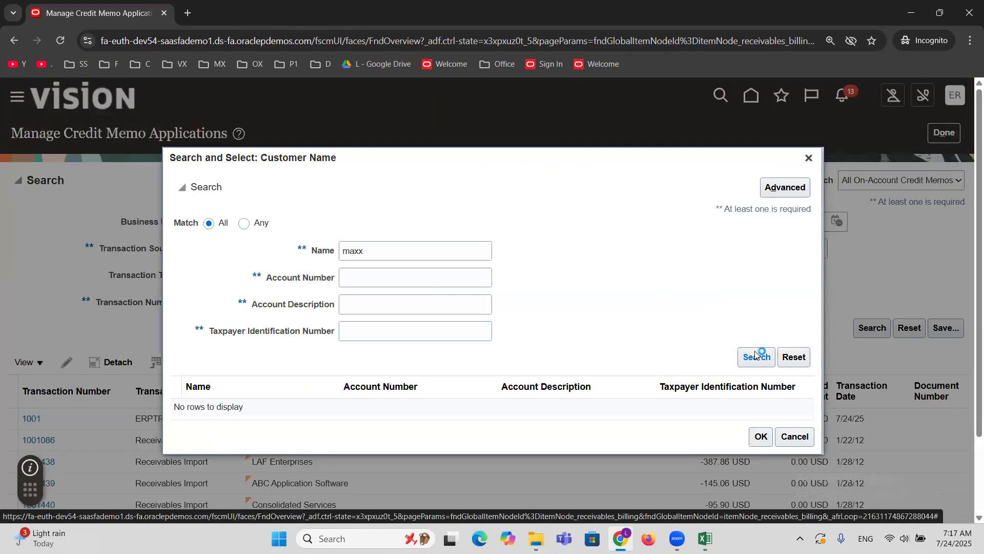
click(254, 407)
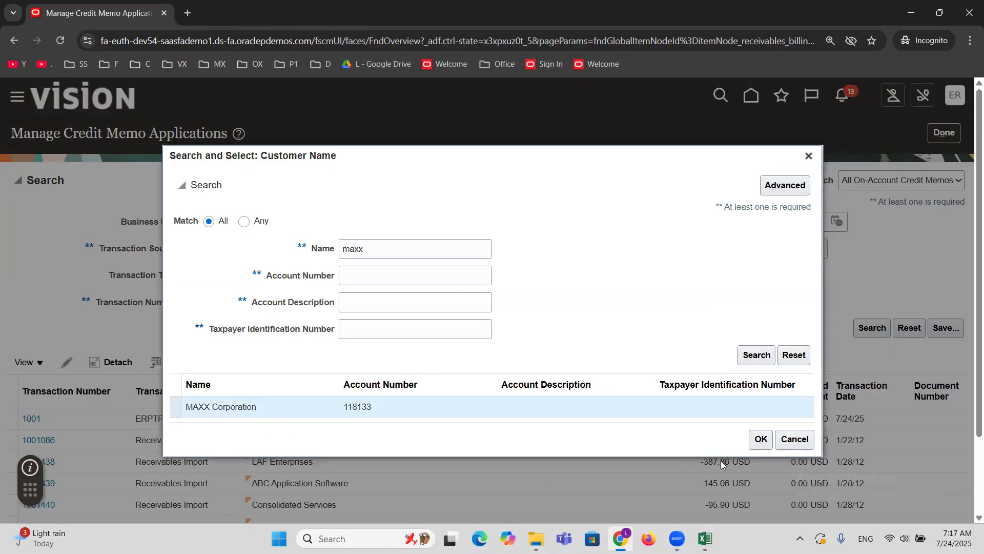
click(760, 439)
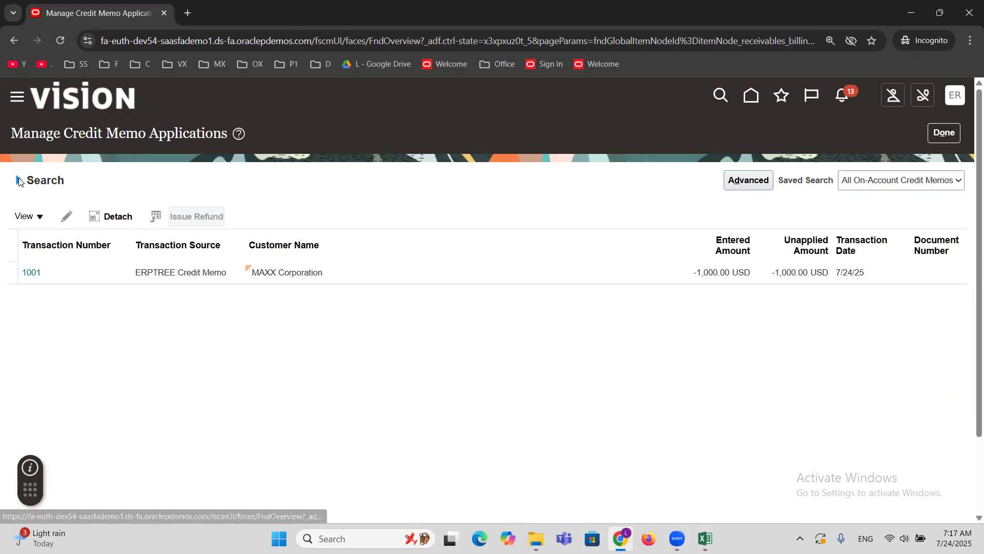
Select the MAXX Corporation credit memo 1001 in the results and open it for application.
click(53, 177)
double_click(72, 135)
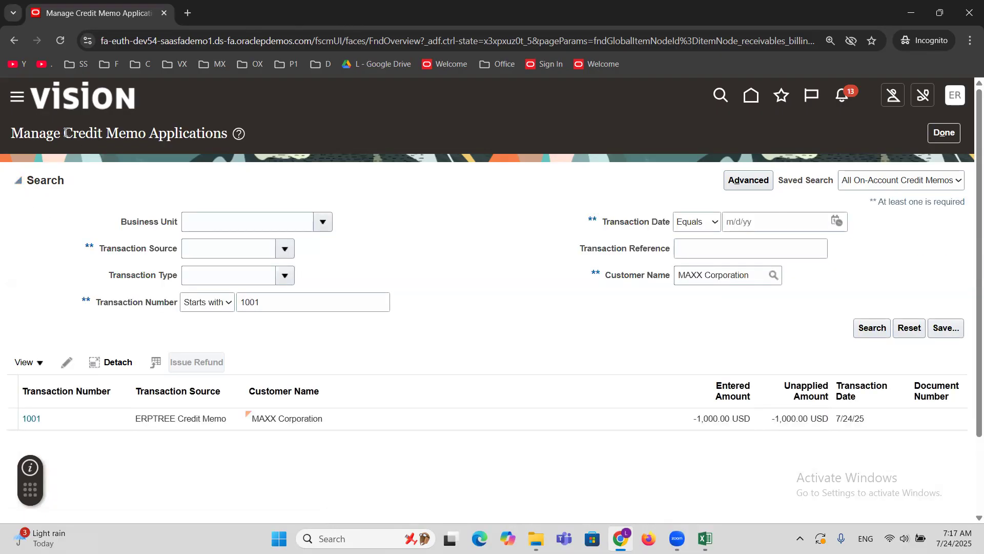
drag(116, 146, 147, 138)
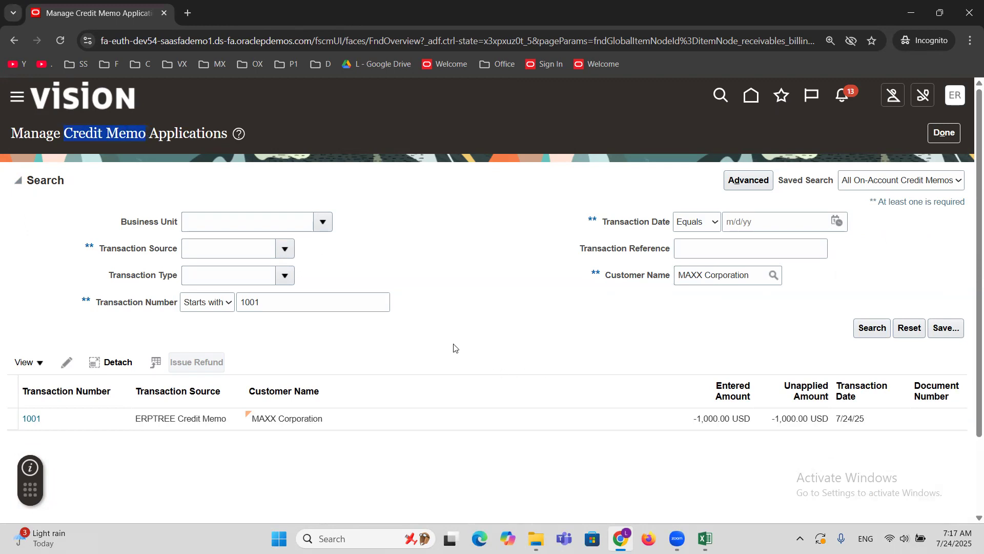
click(380, 420)
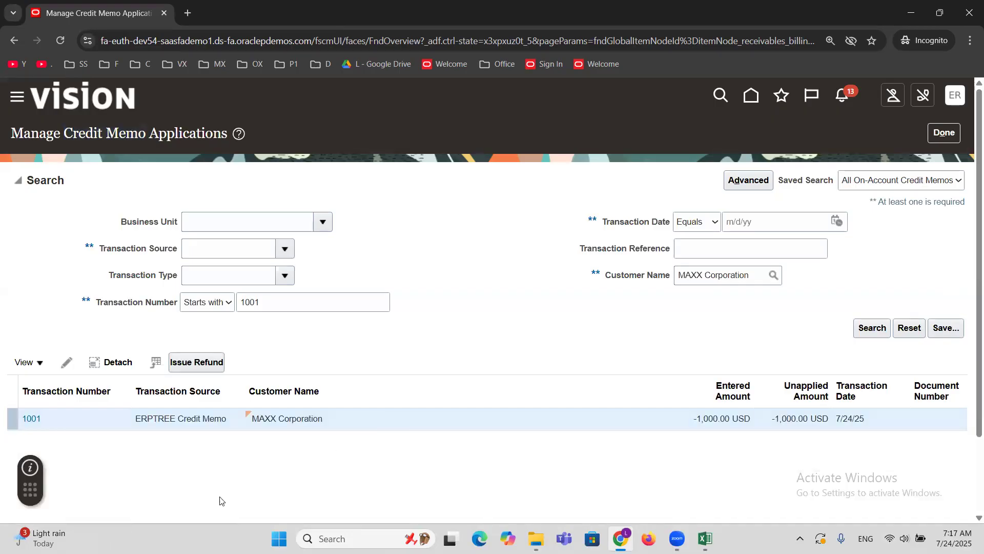
click(65, 363)
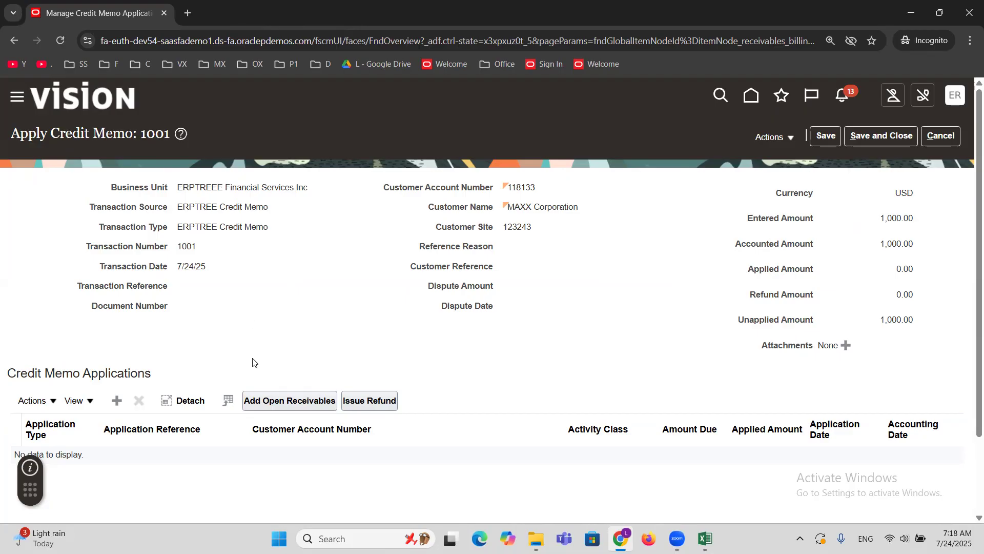
click(267, 405)
click(287, 403)
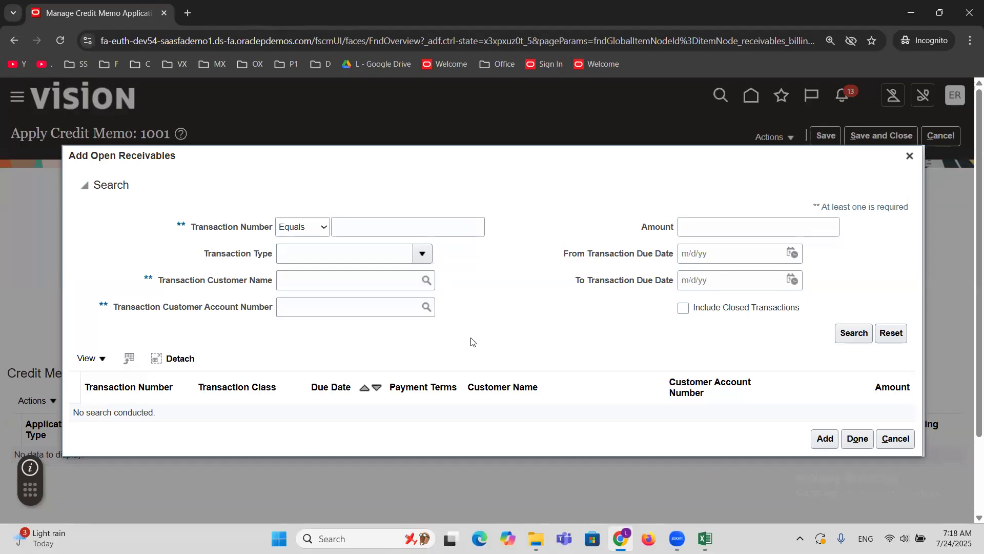
click(909, 156)
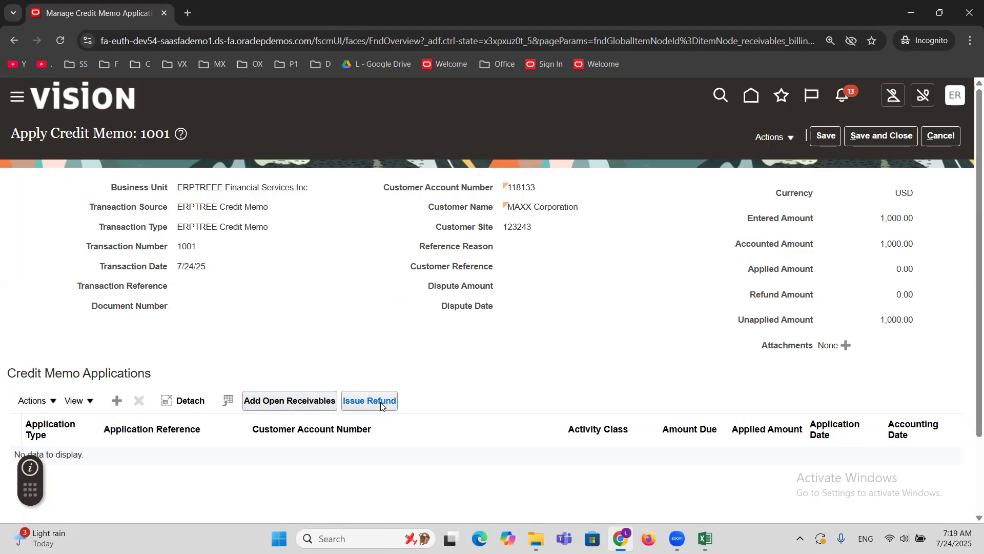
Open Add Open Receivables for the credit memo and check the Trans row's transaction number in the Excel workbook.
click(276, 402)
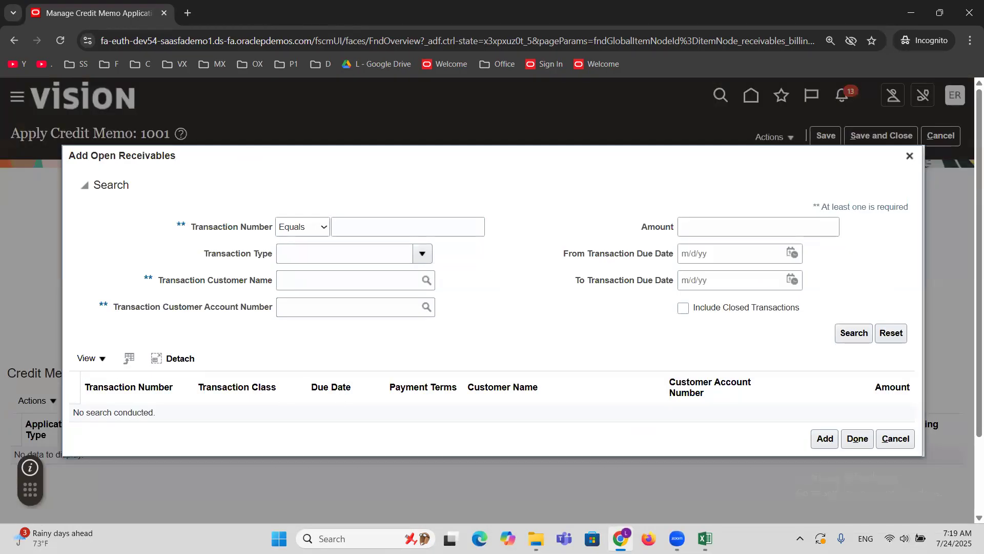
click(705, 538)
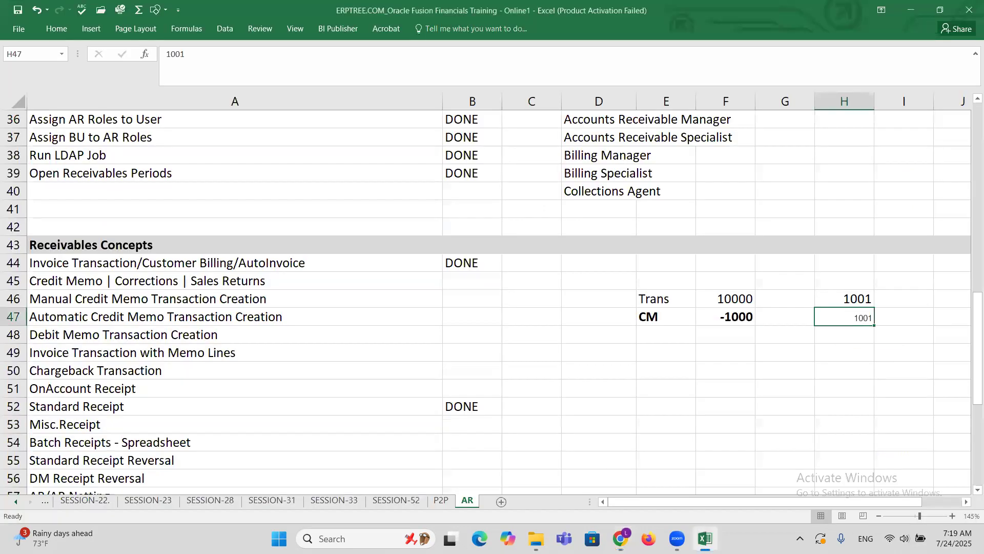
drag(652, 299, 855, 296)
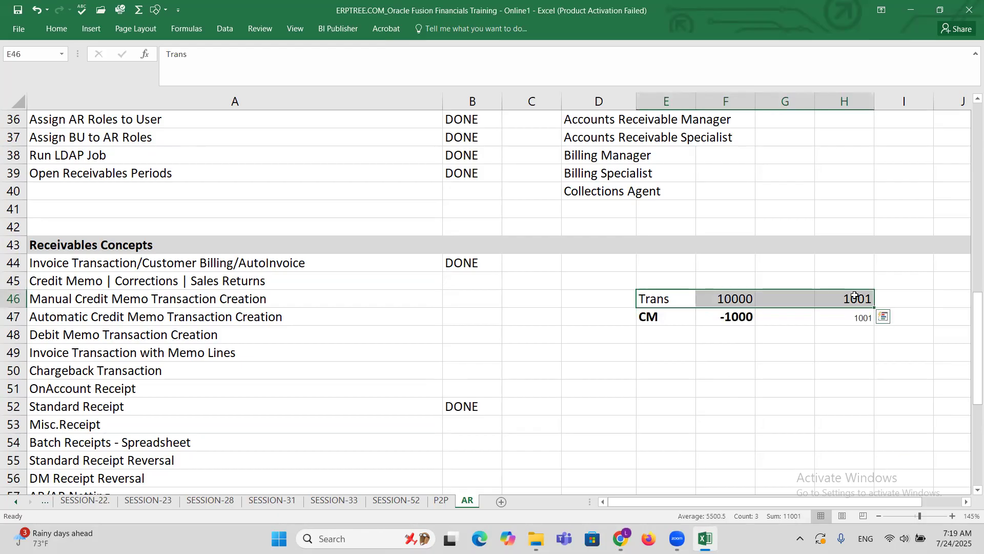
click(854, 296)
click(620, 538)
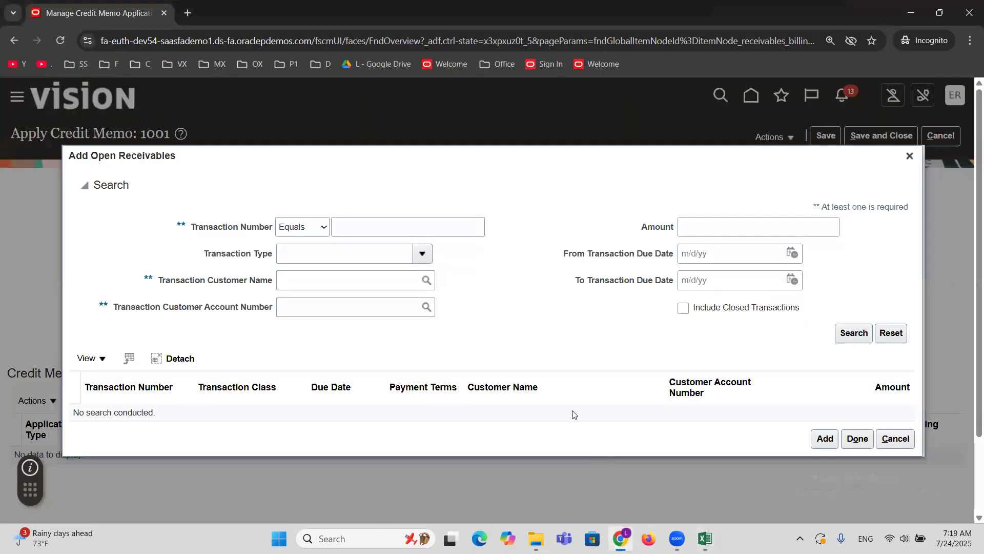
Search the open receivables for transaction number equal to 1001.
click(363, 228)
text(1)
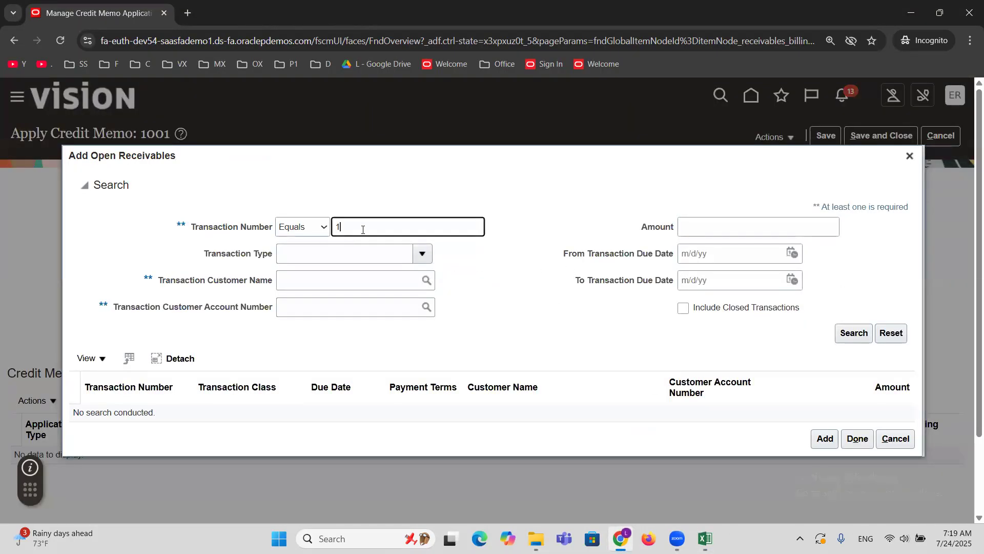
text(001)
click(853, 333)
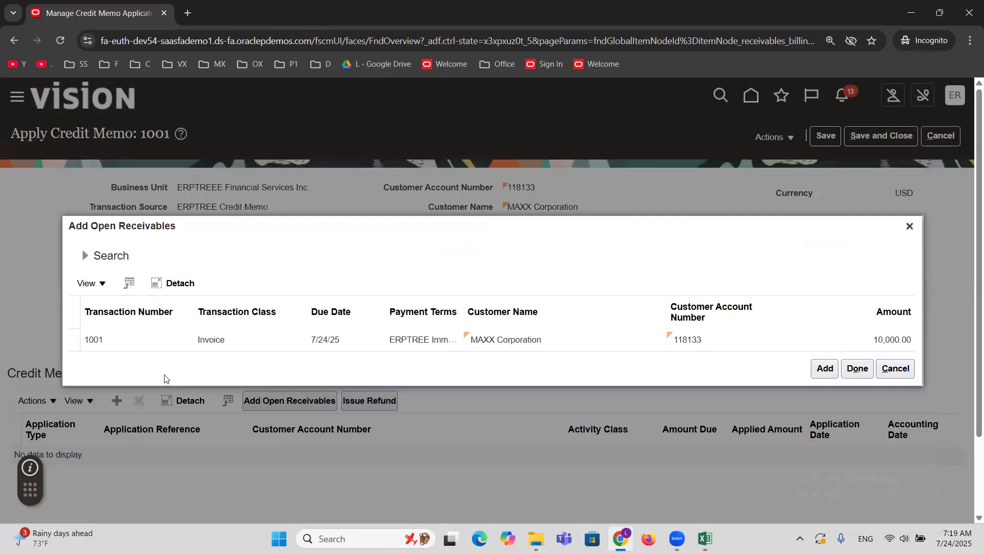
Add the MAXX Corporation invoice 1001 to the credit memo's applications, then save and close the application.
click(94, 339)
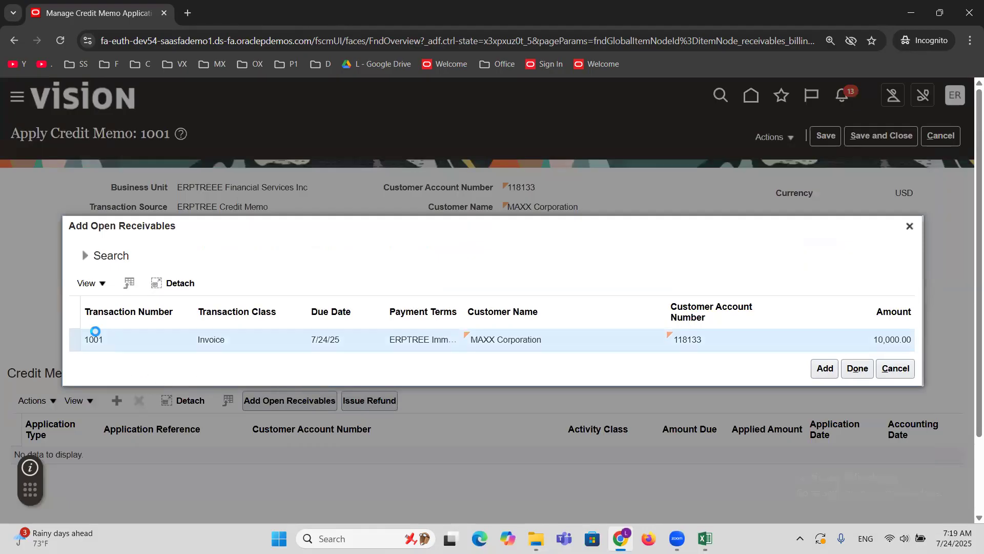
click(821, 369)
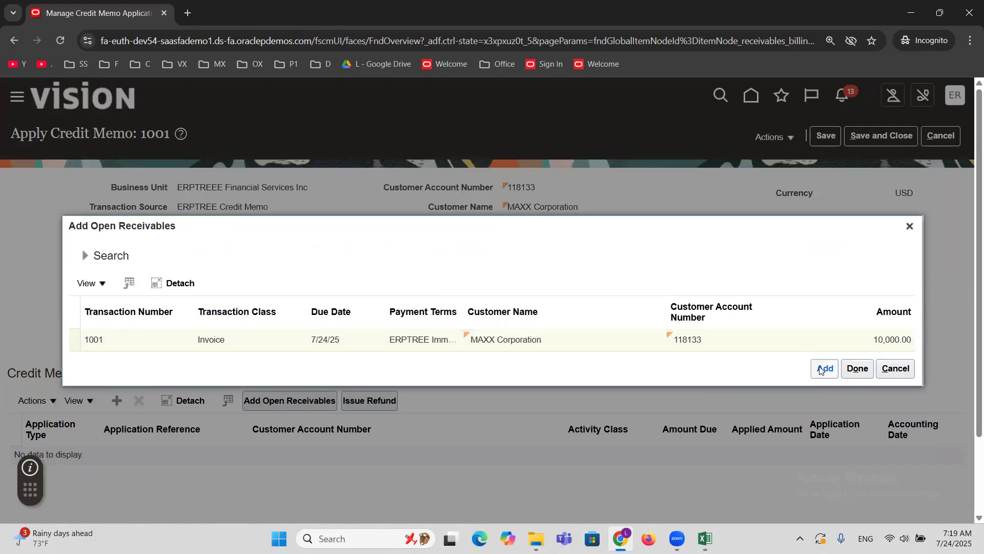
click(863, 374)
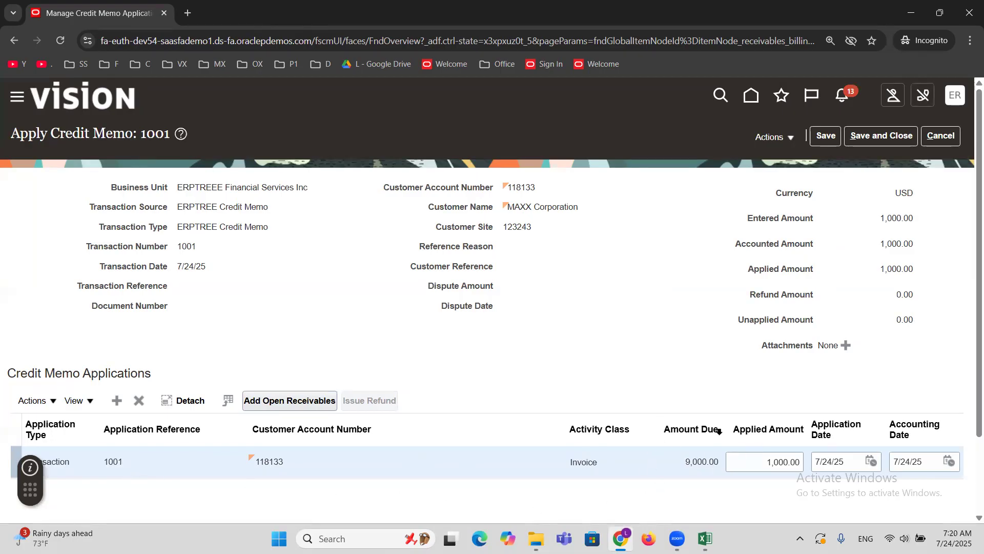
double_click(695, 464)
click(886, 133)
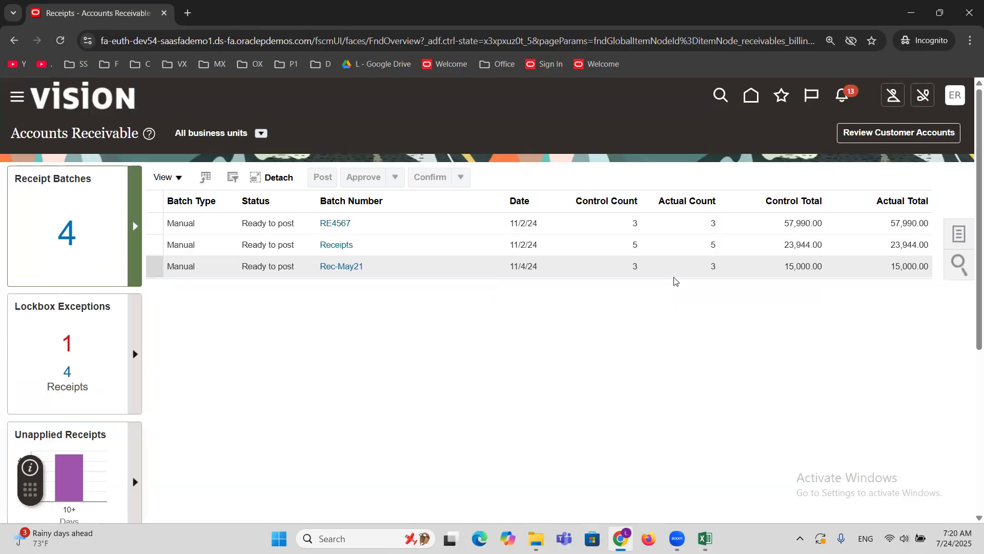
Switch to the Excel workbook and review the Trans and CM rows and the manual and automatic credit memo topics.
click(705, 538)
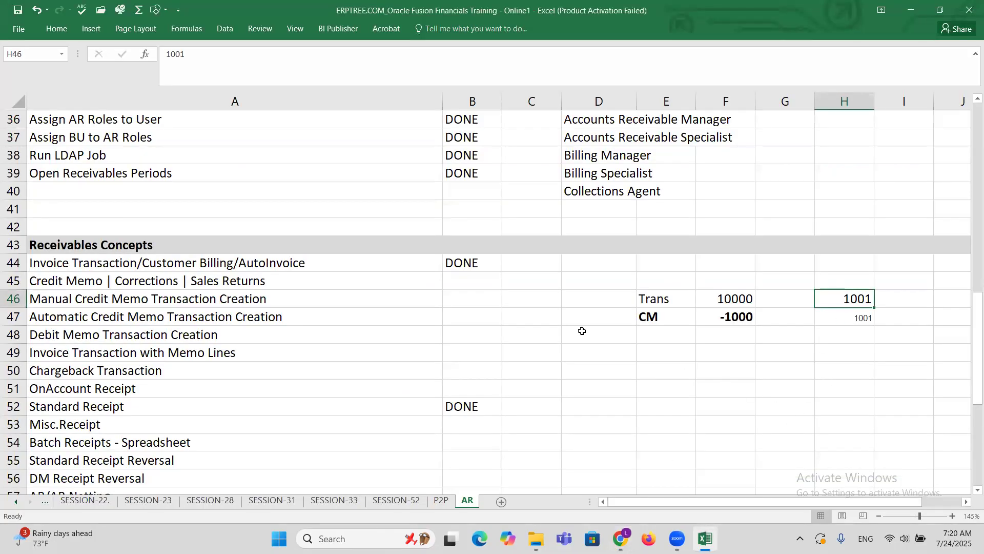
drag(652, 319, 863, 314)
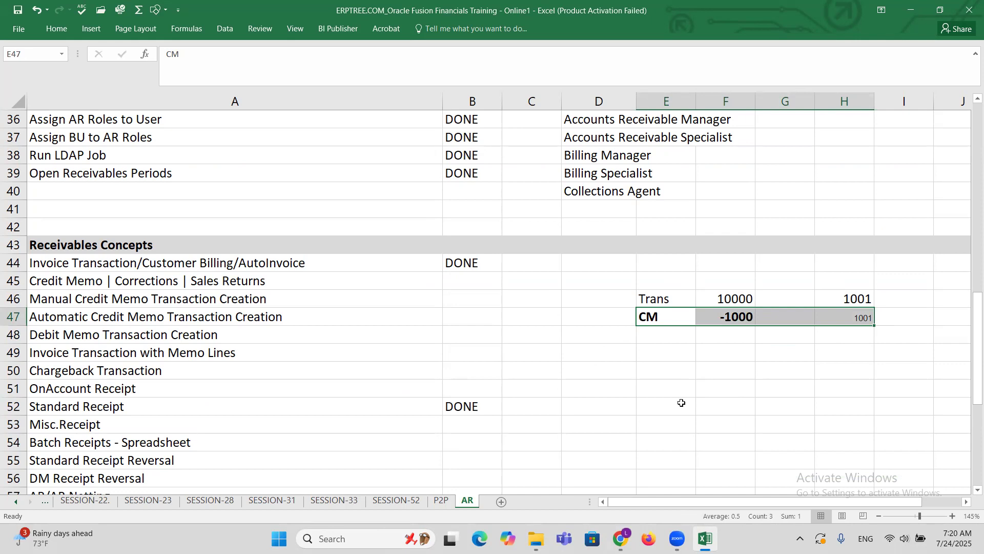
click(74, 299)
click(97, 324)
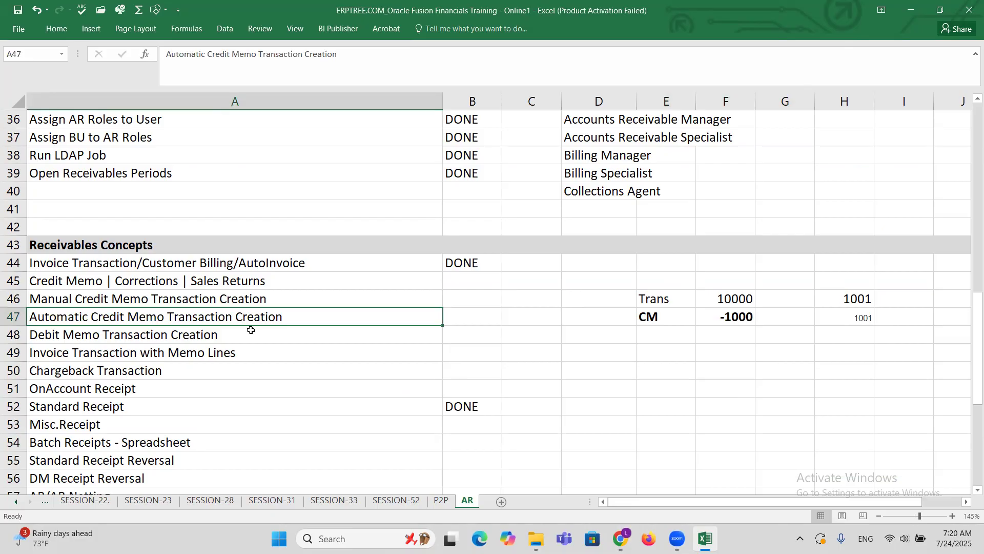
click(658, 298)
drag(713, 296, 848, 297)
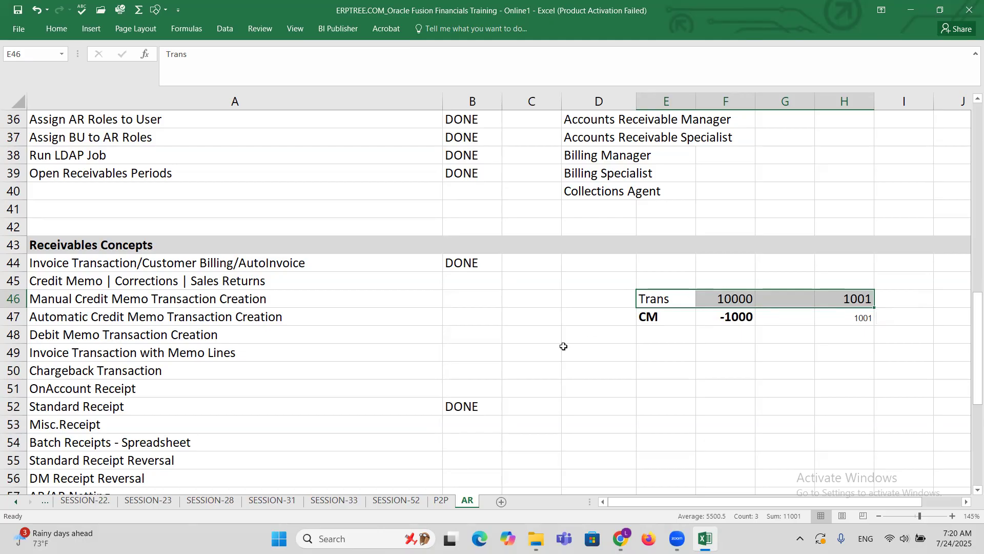
Return to Oracle Fusion and open the Credit Transaction task in the Receivables Billing work area.
click(620, 538)
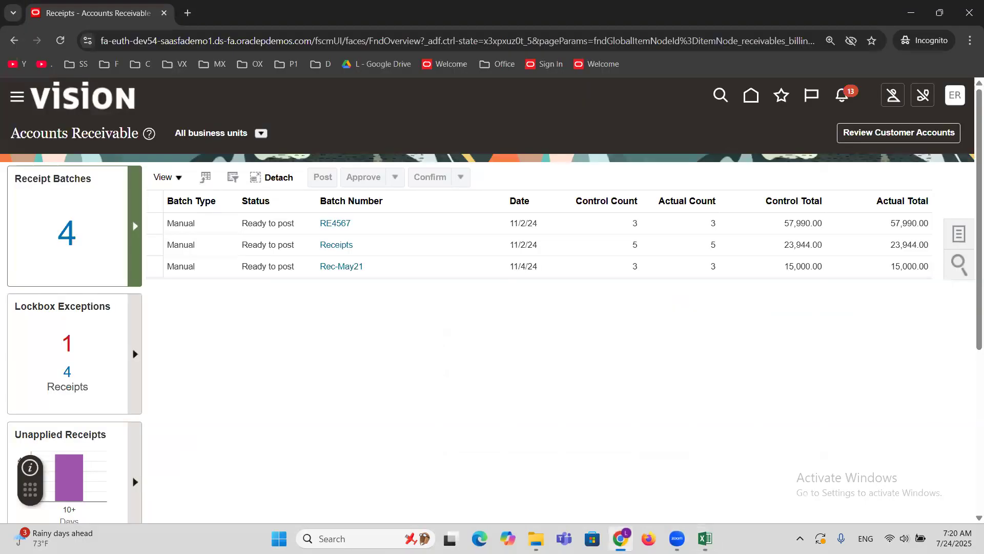
click(17, 97)
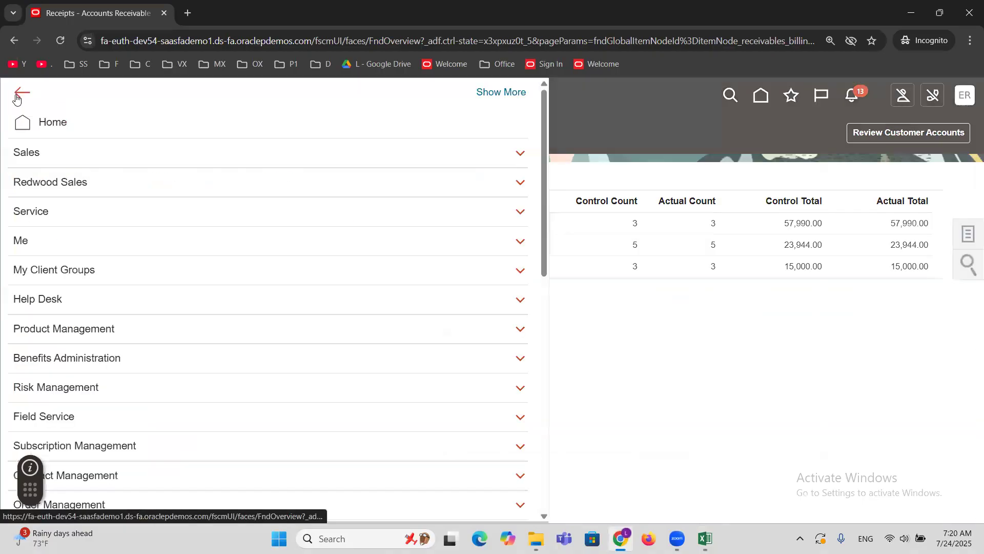
scroll(238, 317, down, 5)
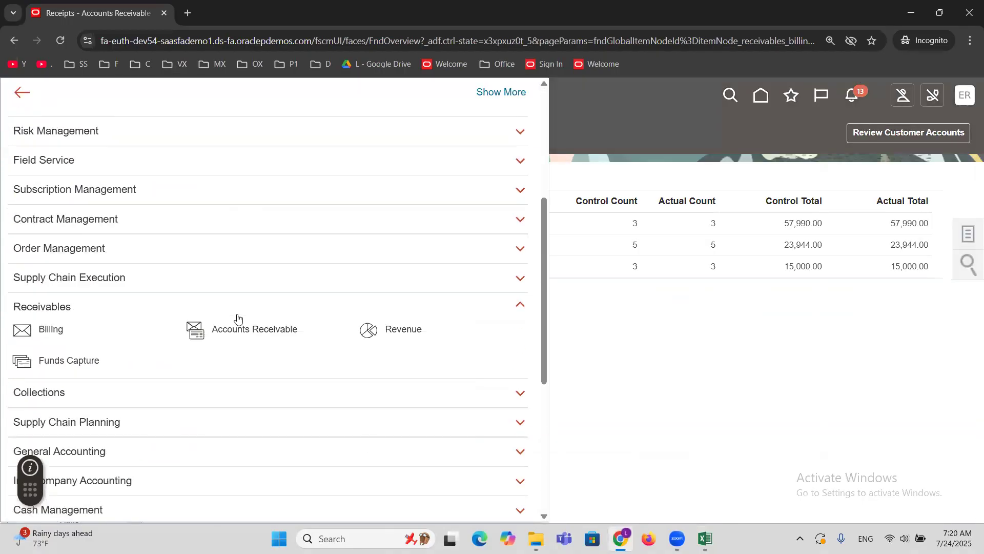
click(54, 332)
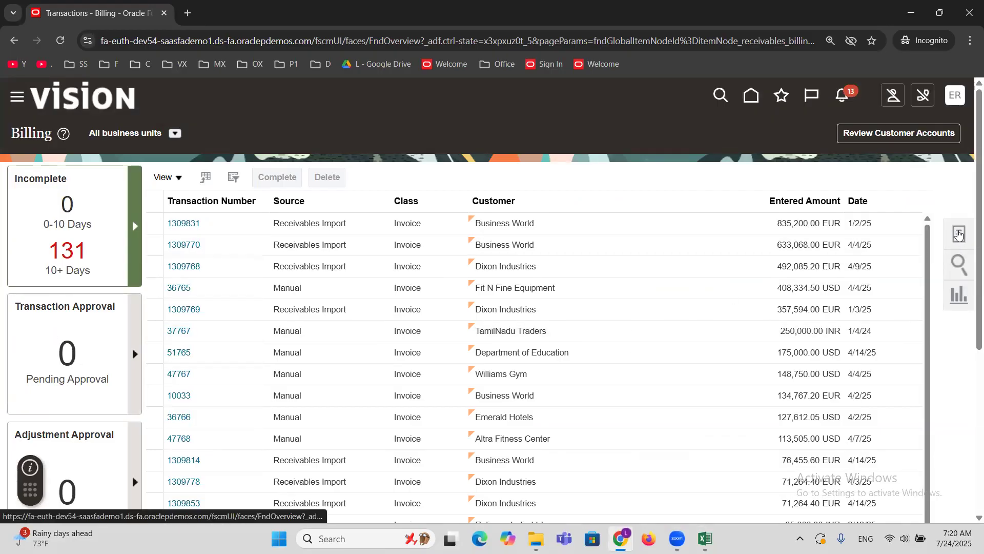
click(959, 234)
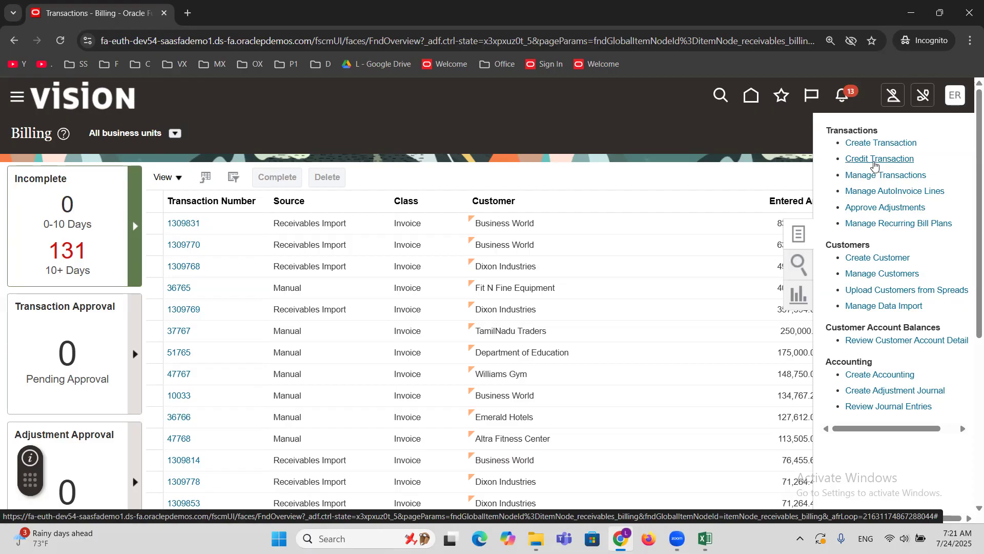
click(868, 160)
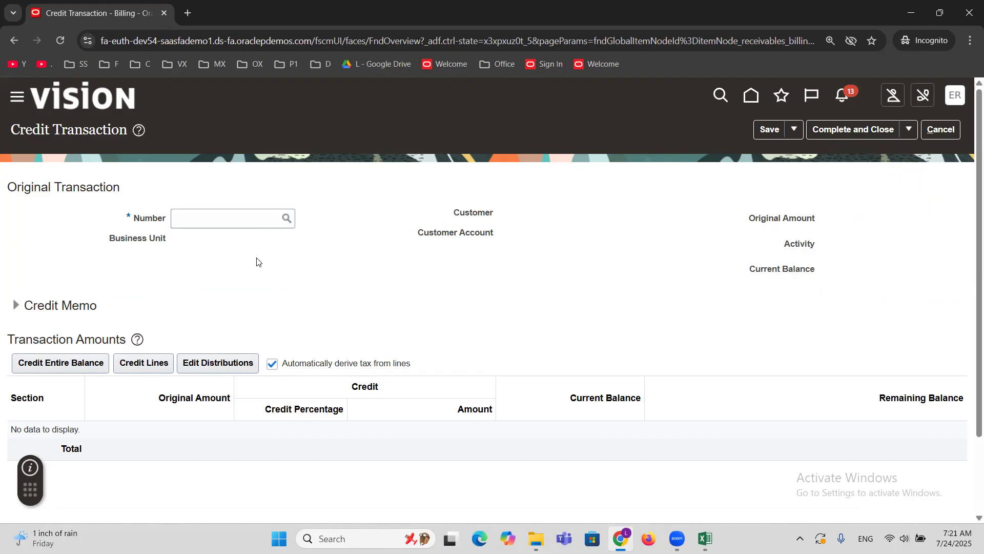
Search for the original transaction to credit by transaction number 1001.
click(223, 221)
text(1001)
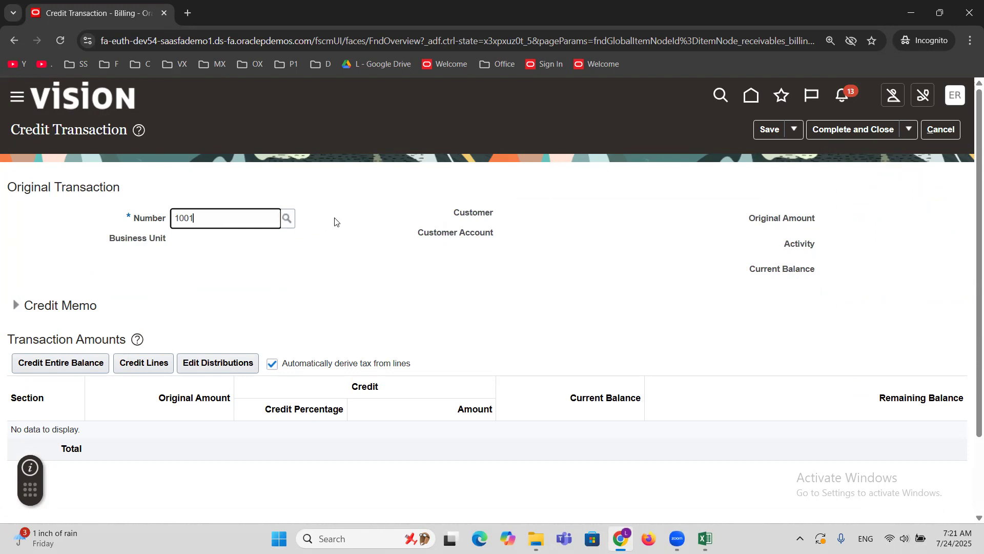
click(286, 220)
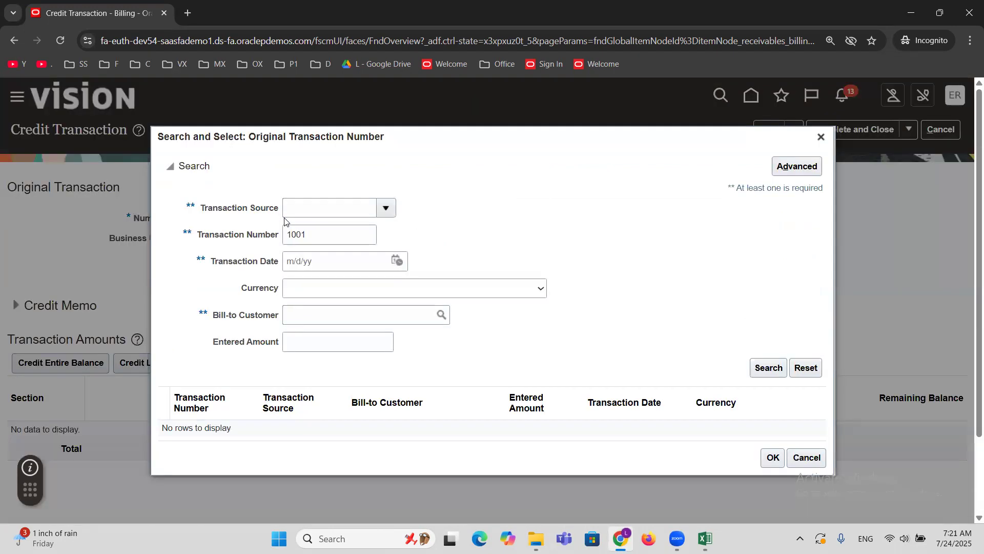
click(768, 367)
Set MAXX Corporation as the bill-to customer in the original transaction search criteria.
click(336, 318)
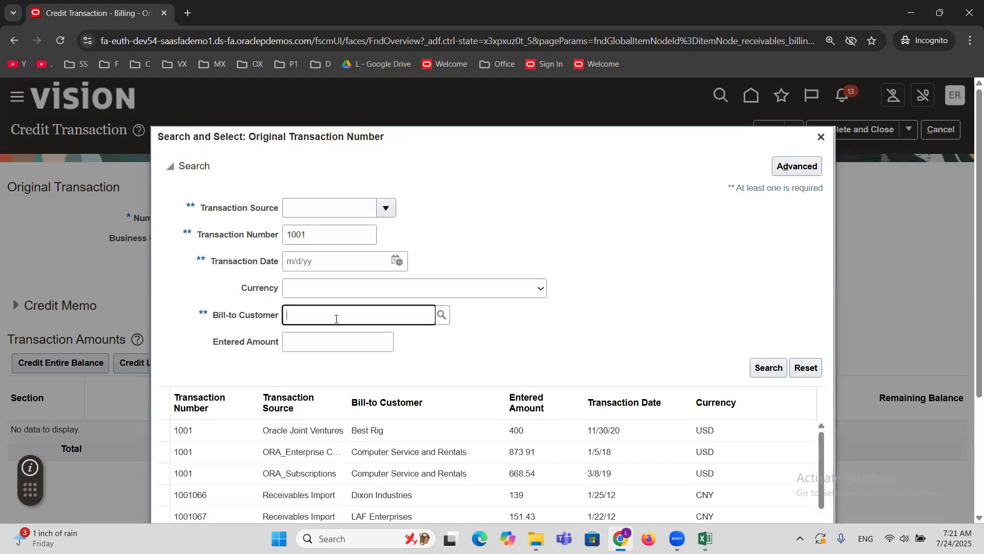
text(MAXX)
key(Tab)
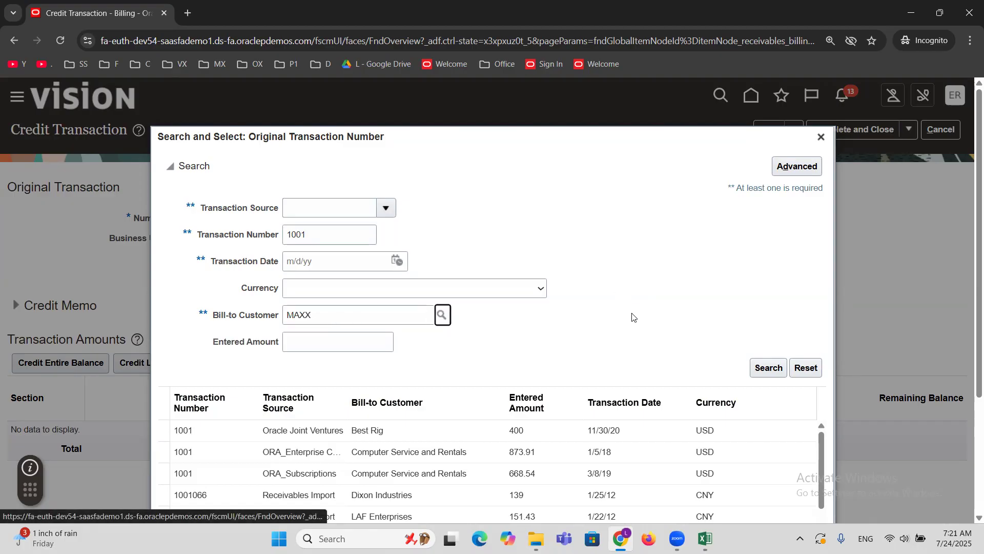
click(442, 316)
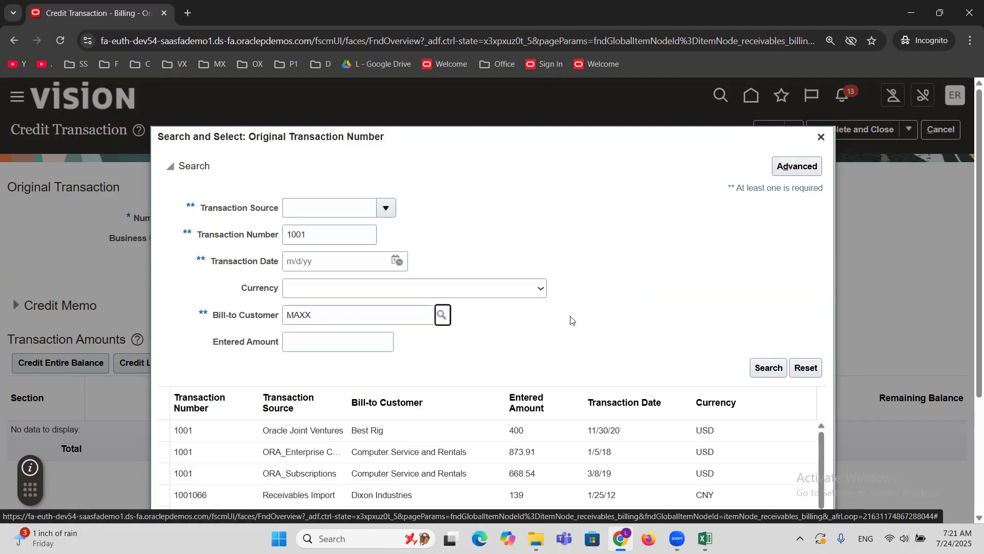
click(798, 347)
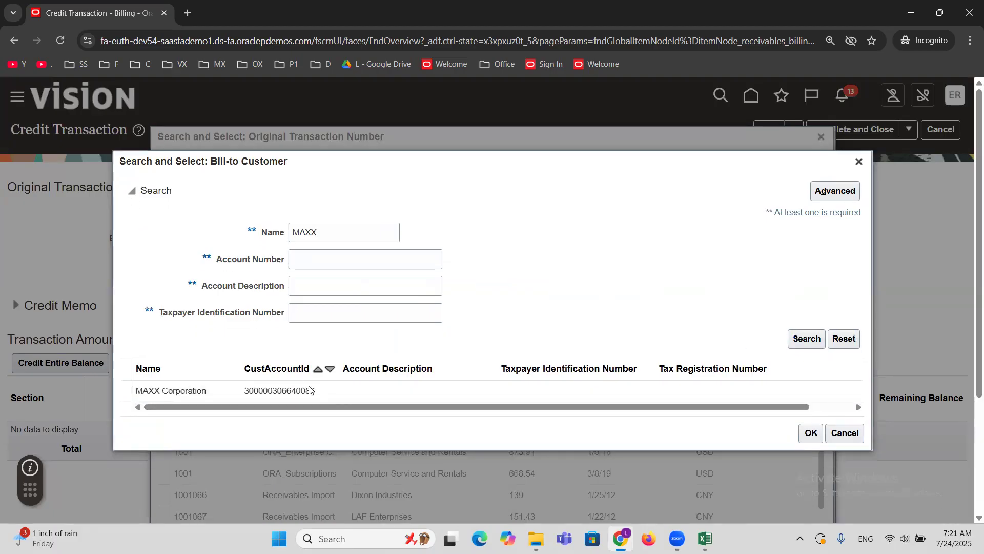
click(313, 391)
click(808, 435)
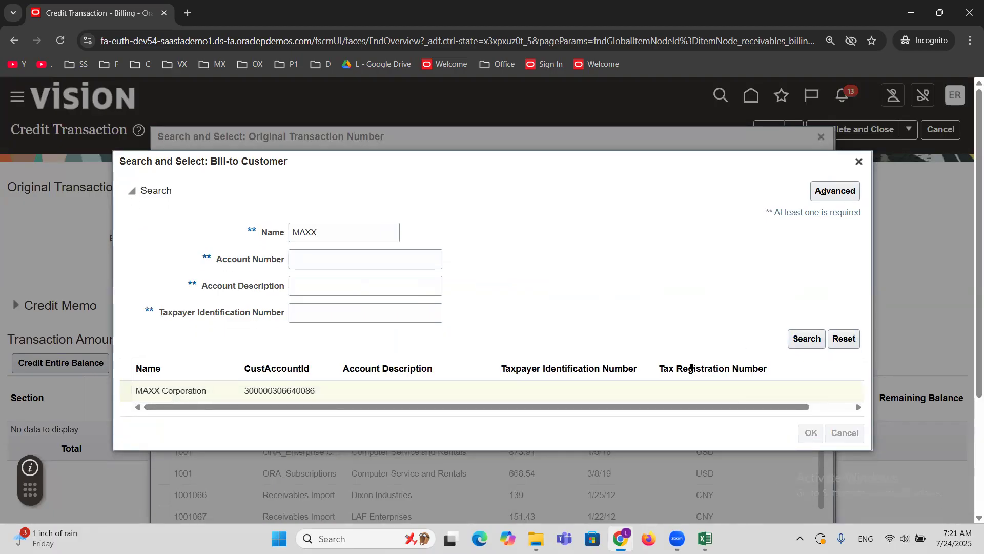
Run the filtered search, choose MAXX Corporation's ERPTREE Invoice transaction 1001 as the original transaction, and check its original amount and activity.
click(775, 368)
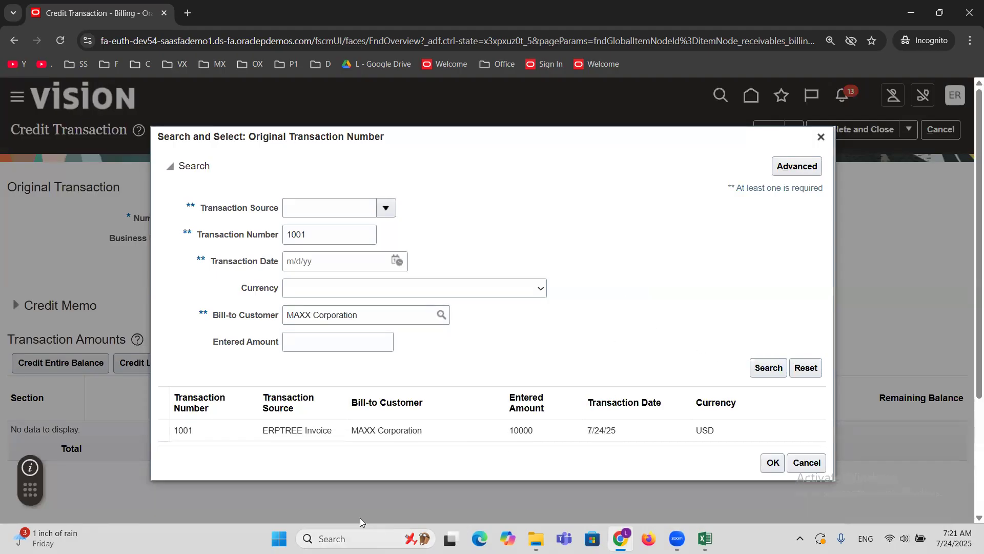
click(330, 429)
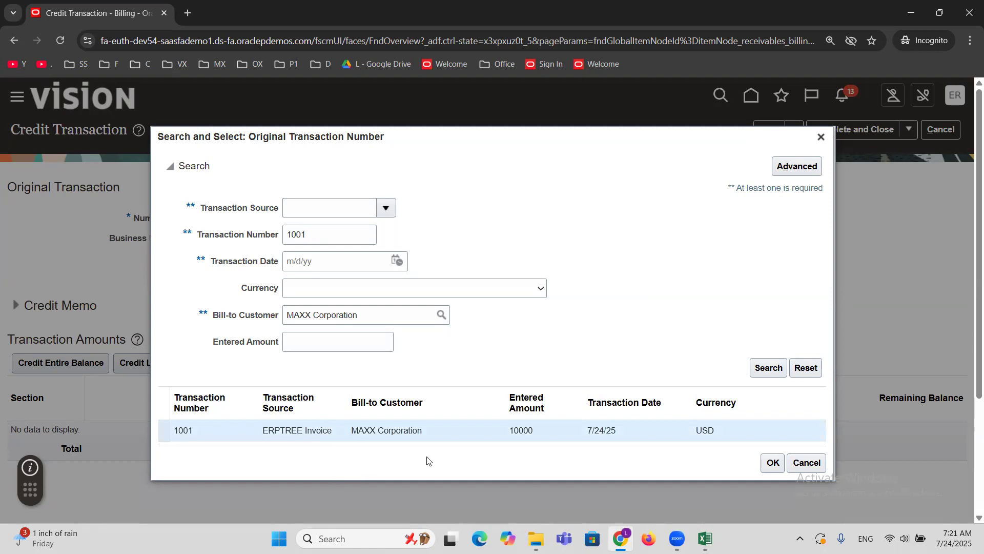
click(773, 462)
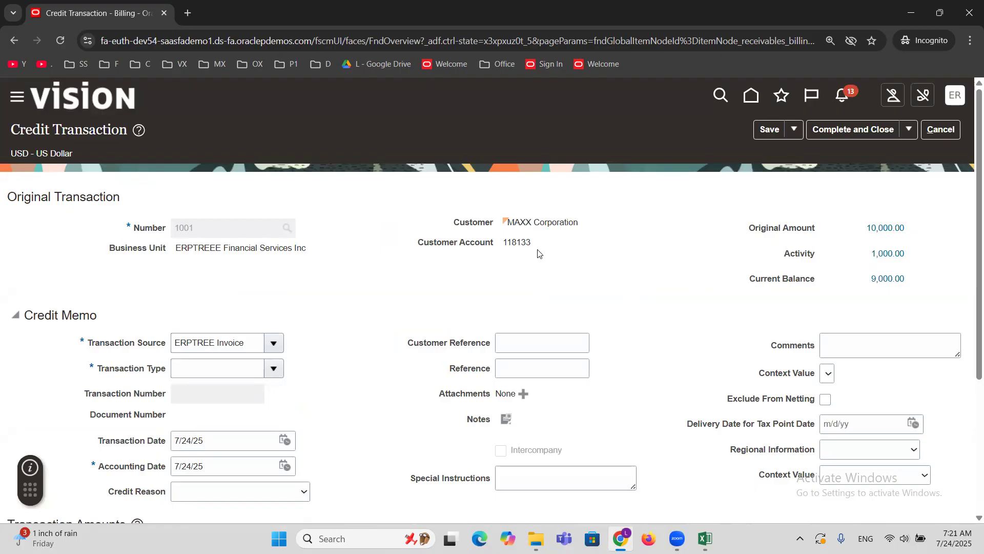
triple_click(772, 233)
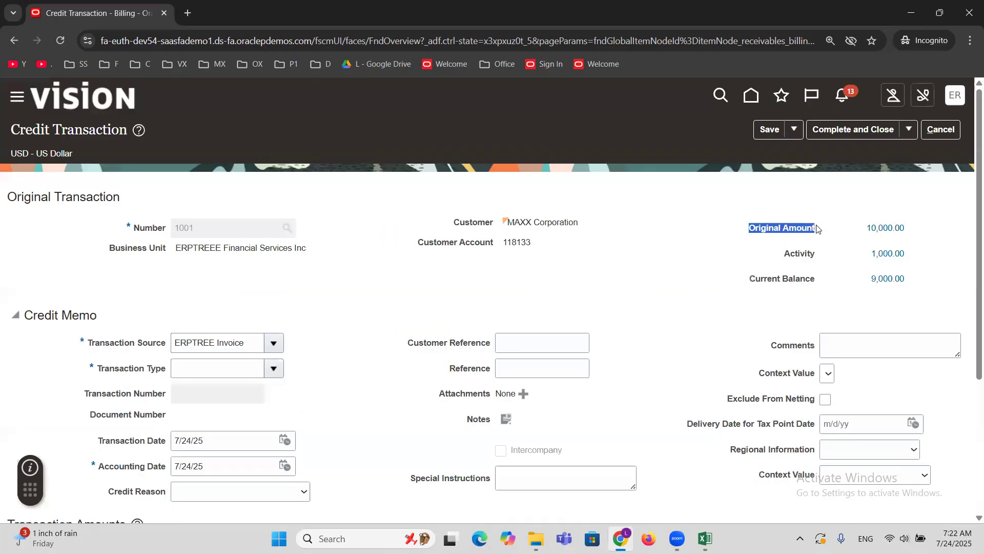
double_click(798, 254)
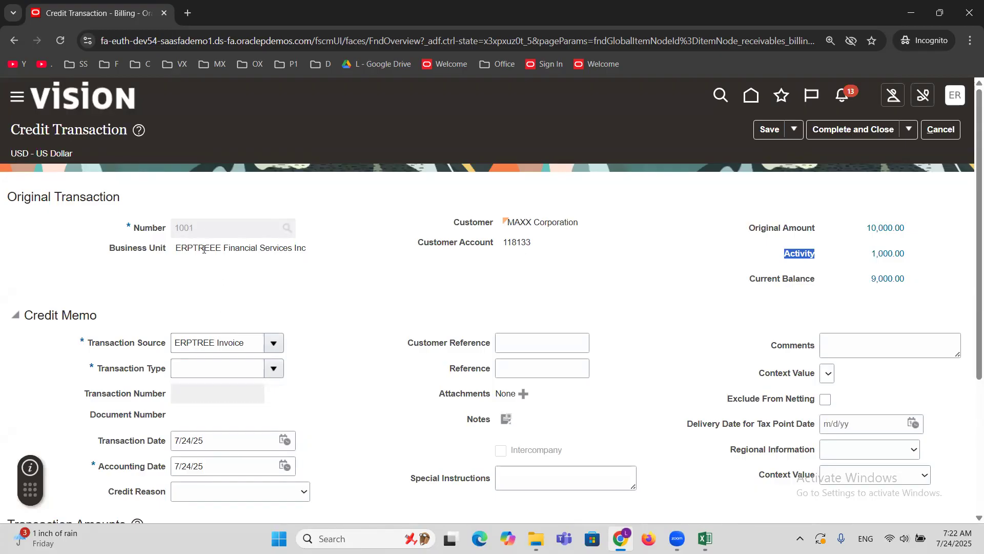
Set the credit memo's transaction source to ERPTREE Credit Memo.
click(255, 342)
drag(255, 343, 101, 353)
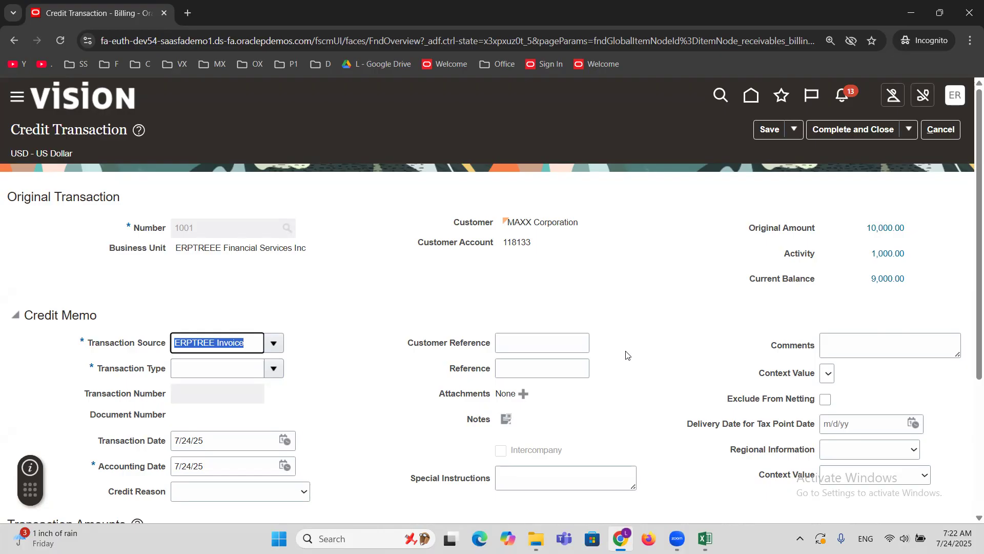
triple_click(69, 312)
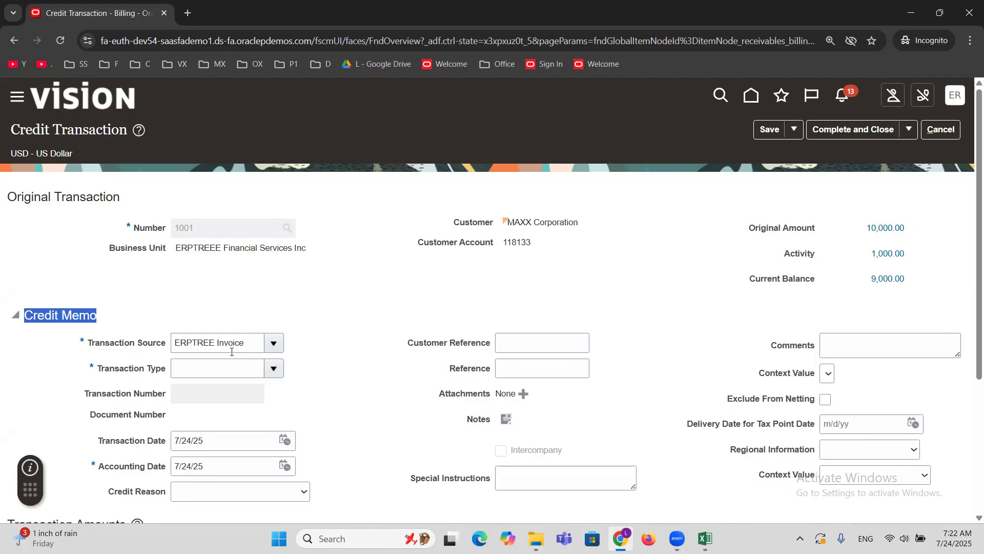
click(249, 343)
key(BackSpace)
key(BackSpace)
key(BackSpace)
key(BackSpace)
key(BackSpace)
key(BackSpace)
key(BackSpace)
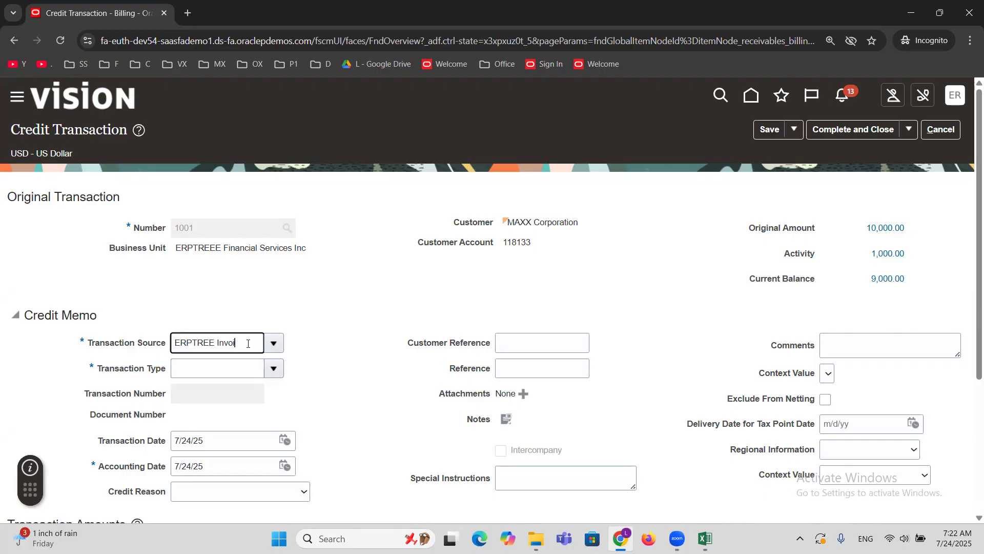
text(C)
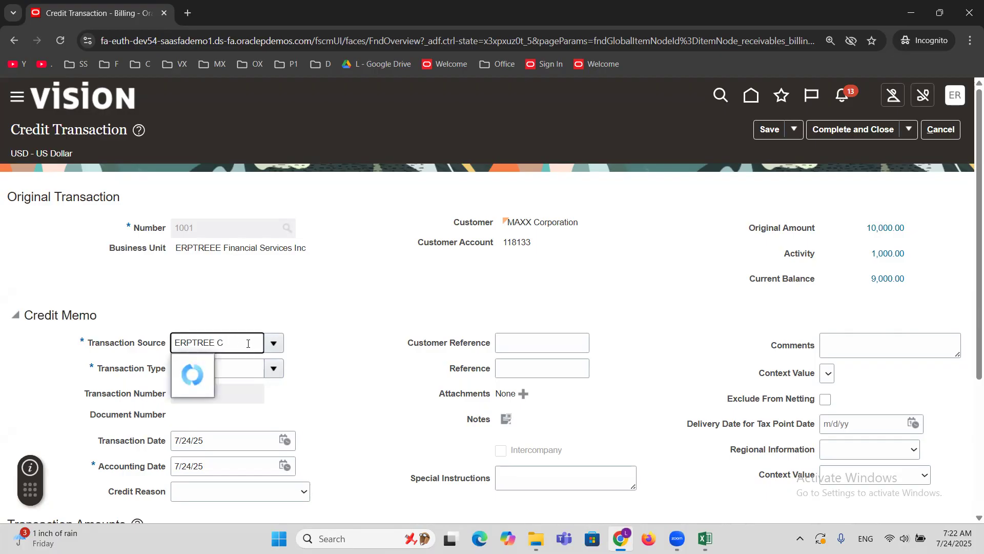
click(260, 364)
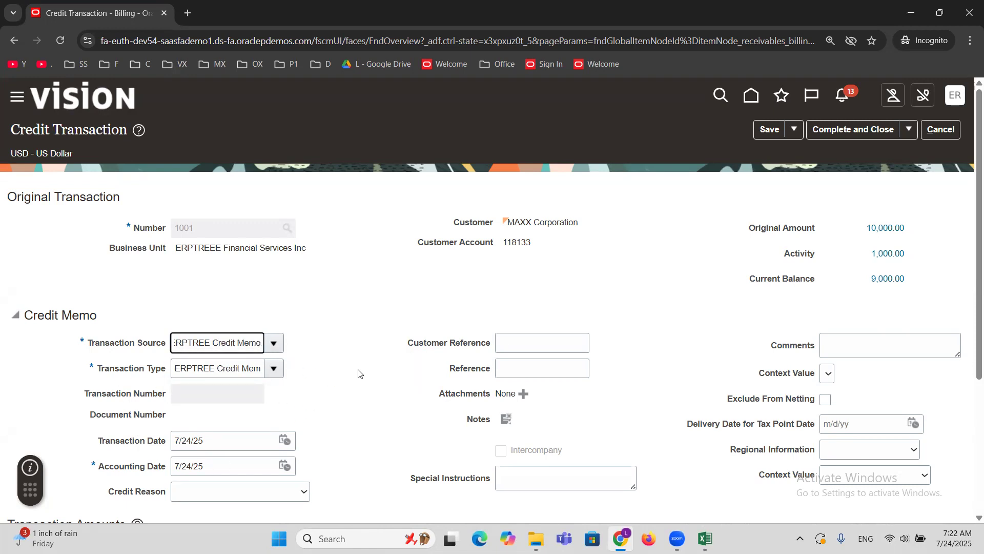
Enter a credit amount of 1000 for the Line section of the transaction amounts.
scroll(359, 373, down, 1)
scroll(359, 373, down, 2)
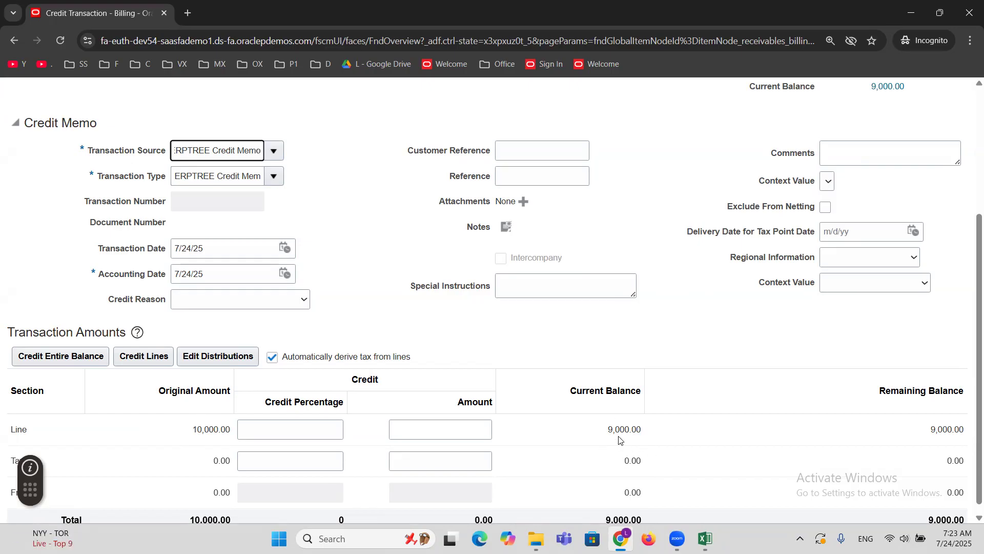
click(467, 433)
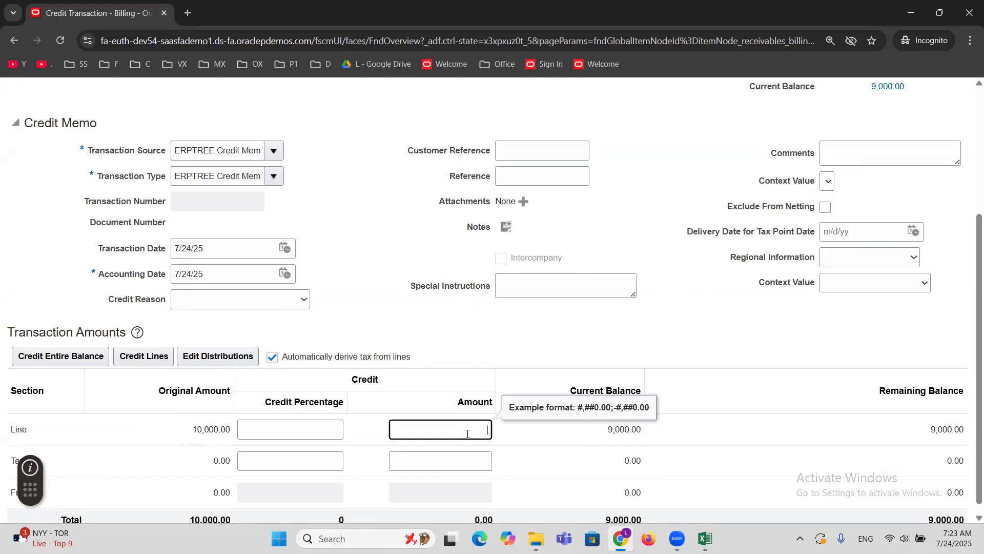
text(1000)
click(473, 338)
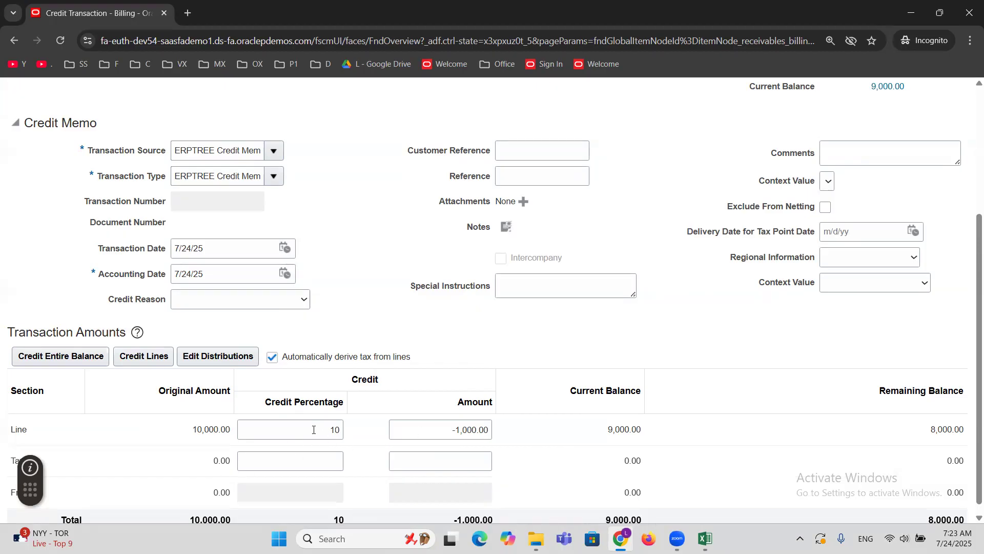
Examine the Line section's original amount, credit percentage, credit amount and remaining balance.
drag(194, 429, 229, 431)
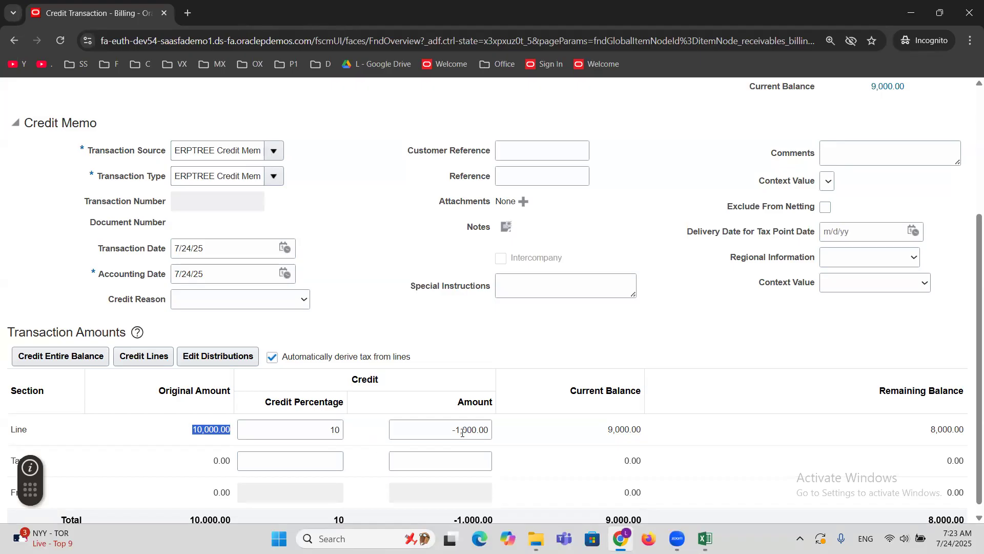
drag(447, 426, 539, 428)
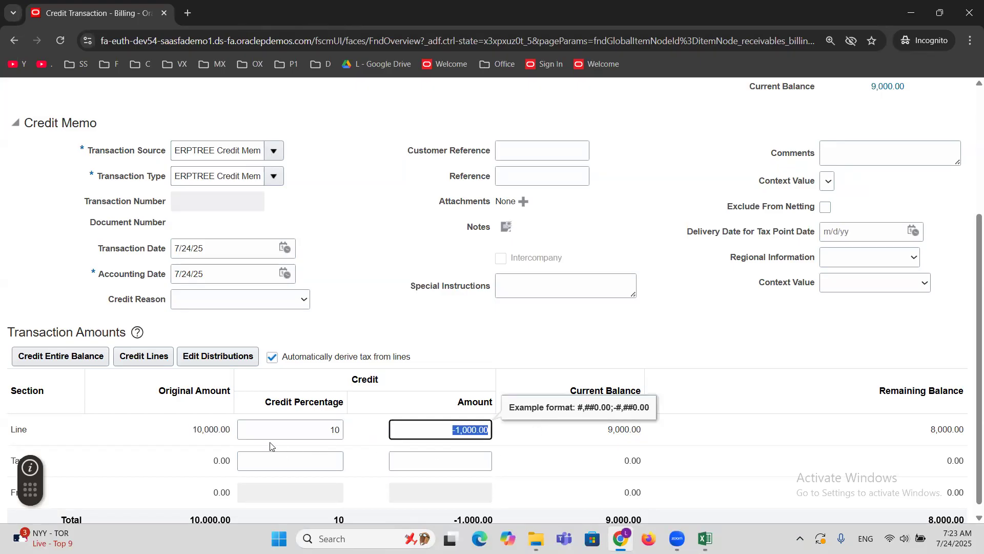
double_click(206, 430)
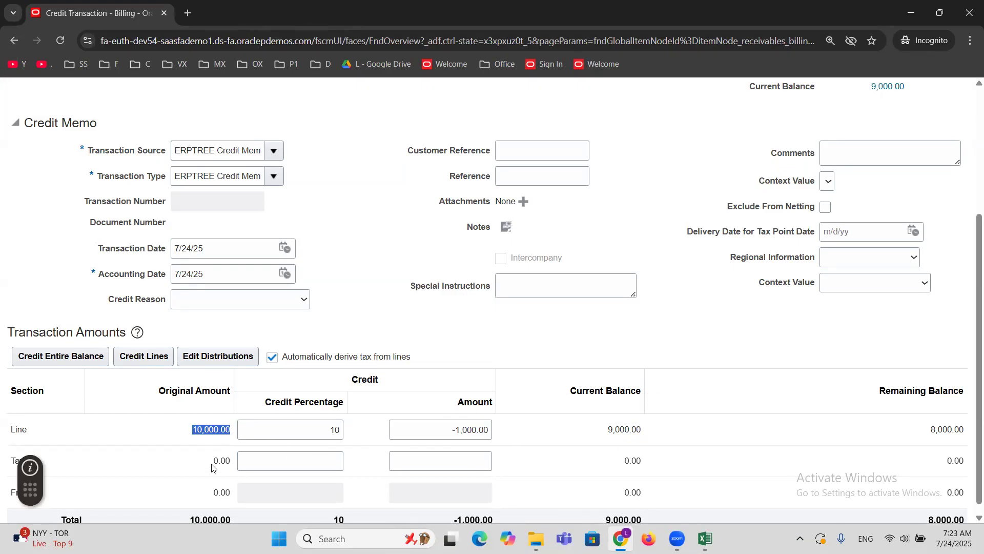
click(324, 427)
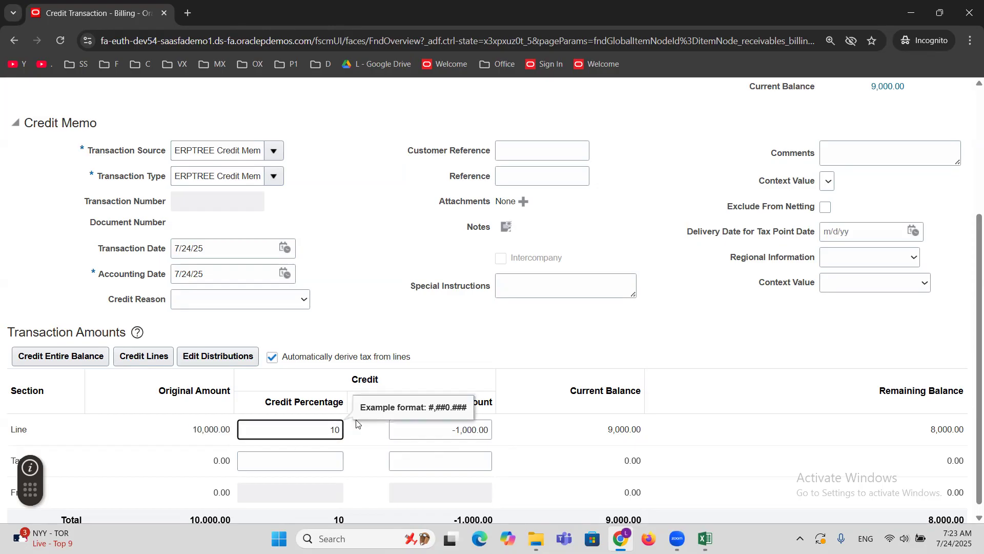
click(507, 336)
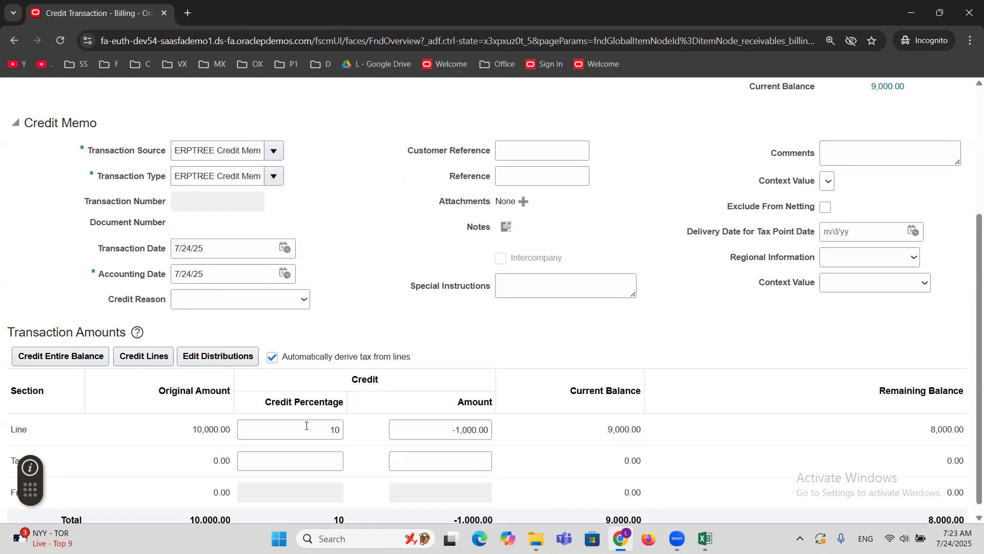
click(441, 430)
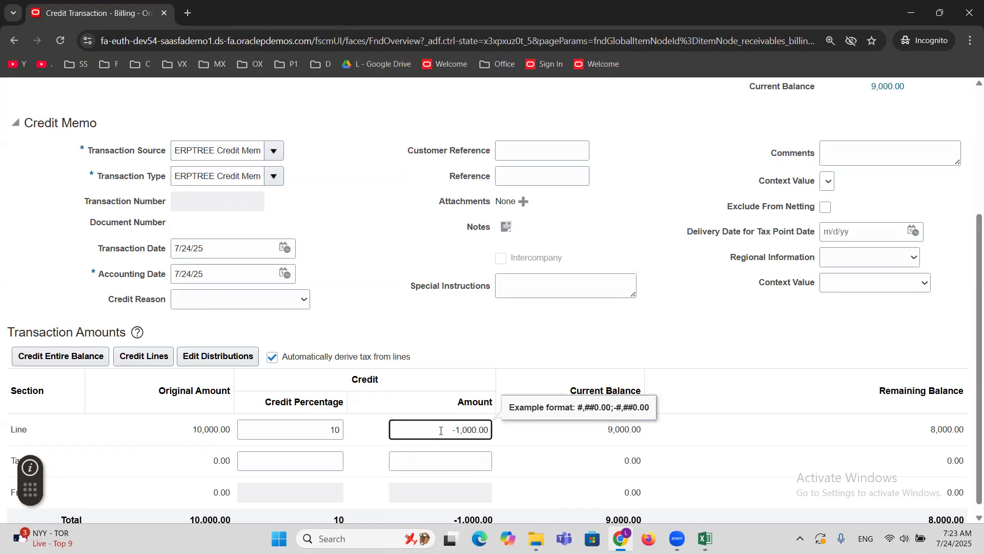
click(579, 346)
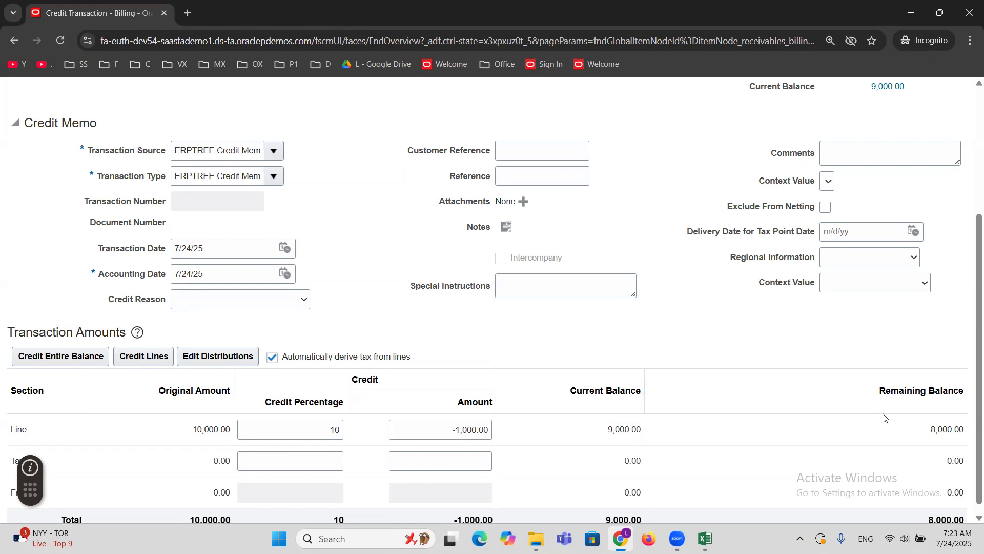
double_click(948, 429)
Review the credit memo details and transaction amounts, then complete and close the credit transaction.
scroll(524, 365, up, 1)
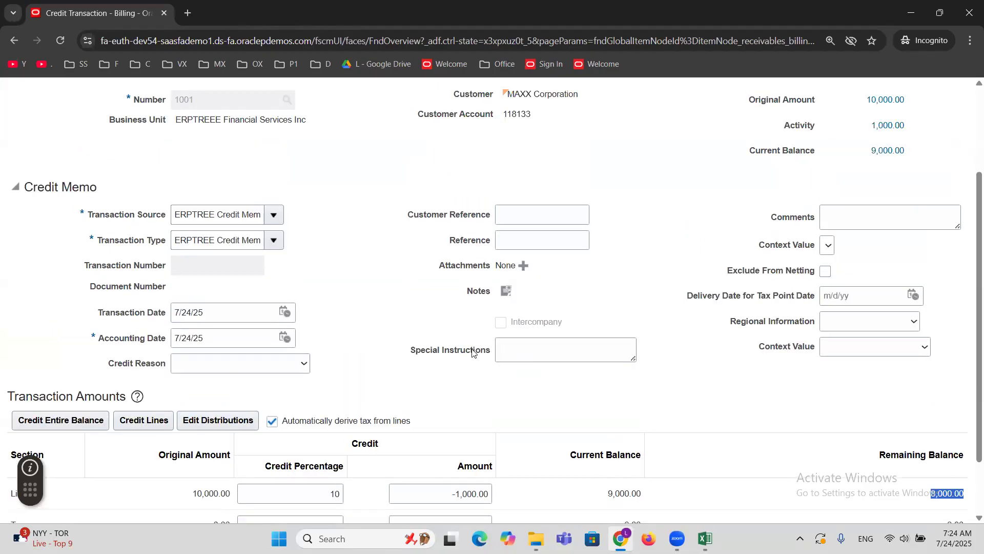
scroll(474, 352, up, 1)
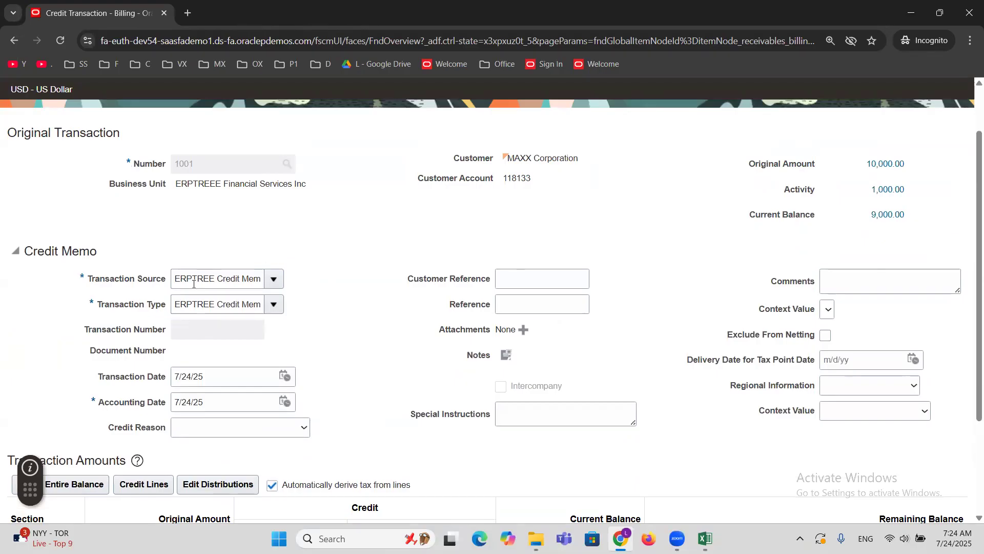
scroll(395, 356, down, 2)
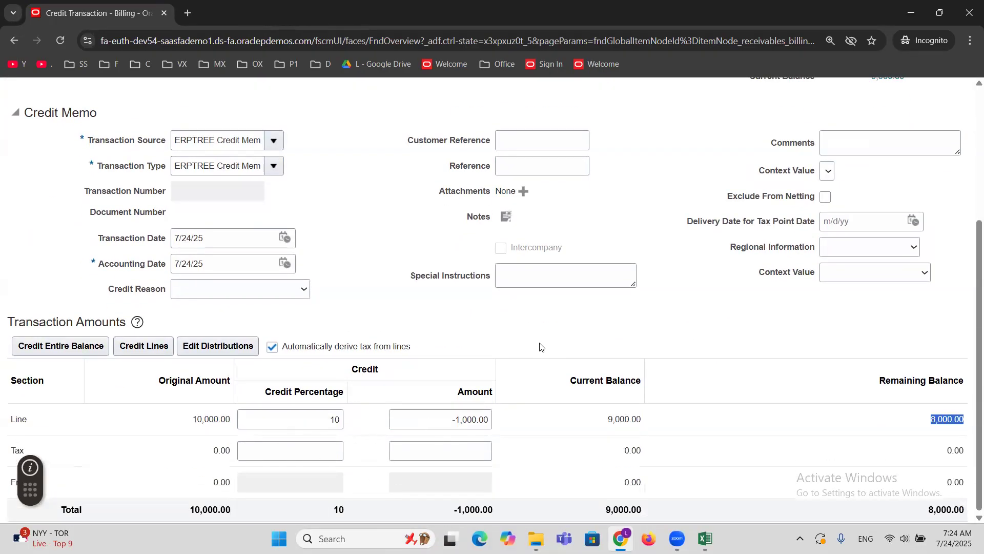
scroll(539, 345, up, 4)
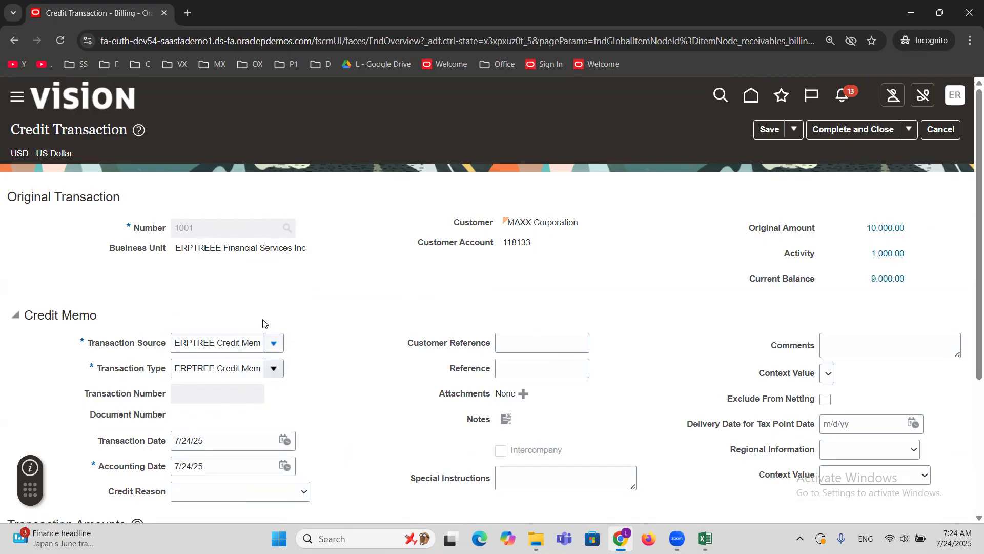
scroll(359, 353, down, 4)
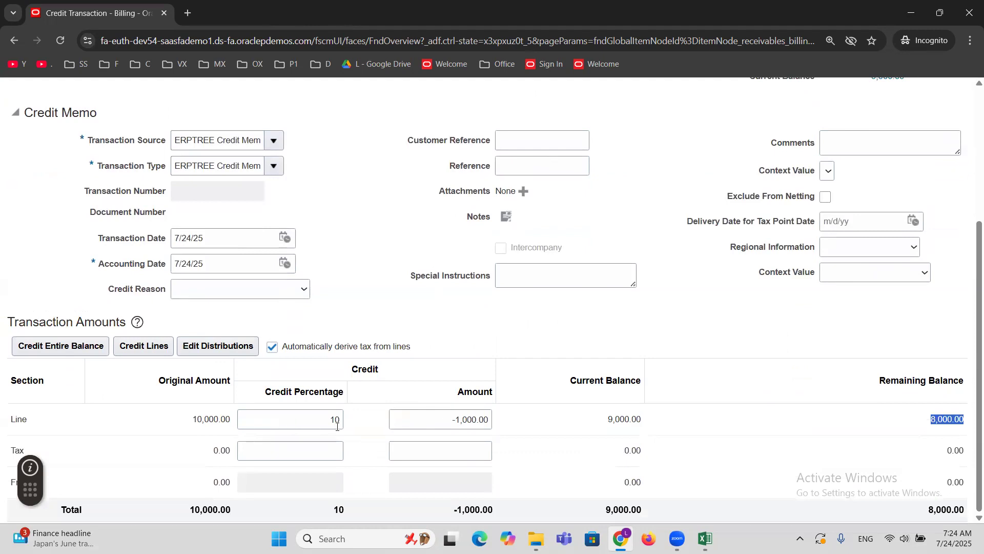
scroll(546, 298, up, 4)
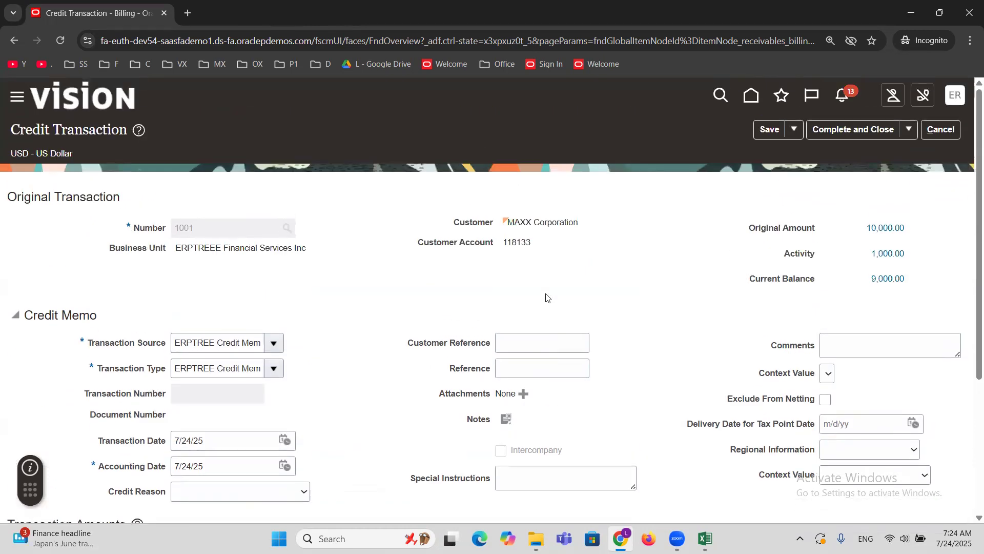
click(829, 129)
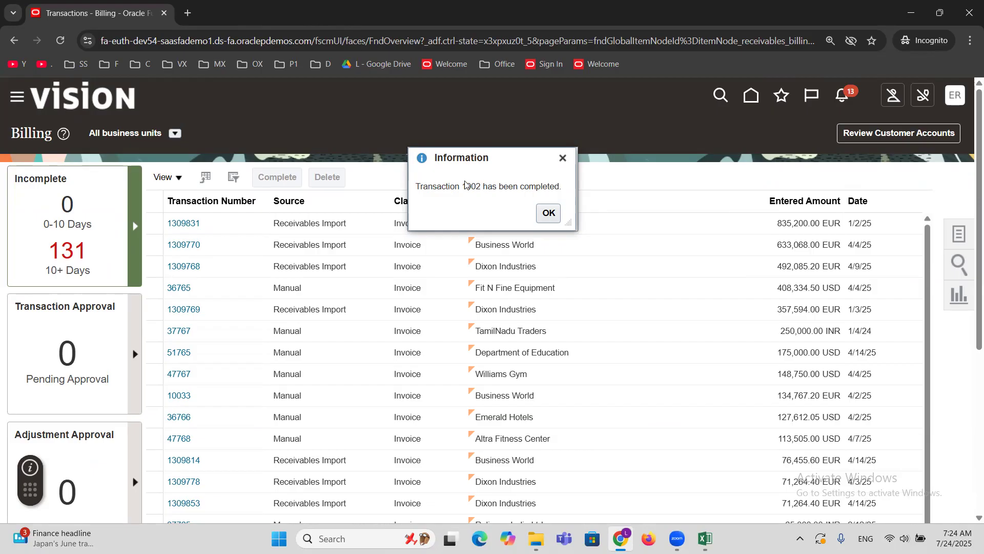
Dismiss the completion message and search Manage Transactions for the bill-to customer MAXX.
click(548, 212)
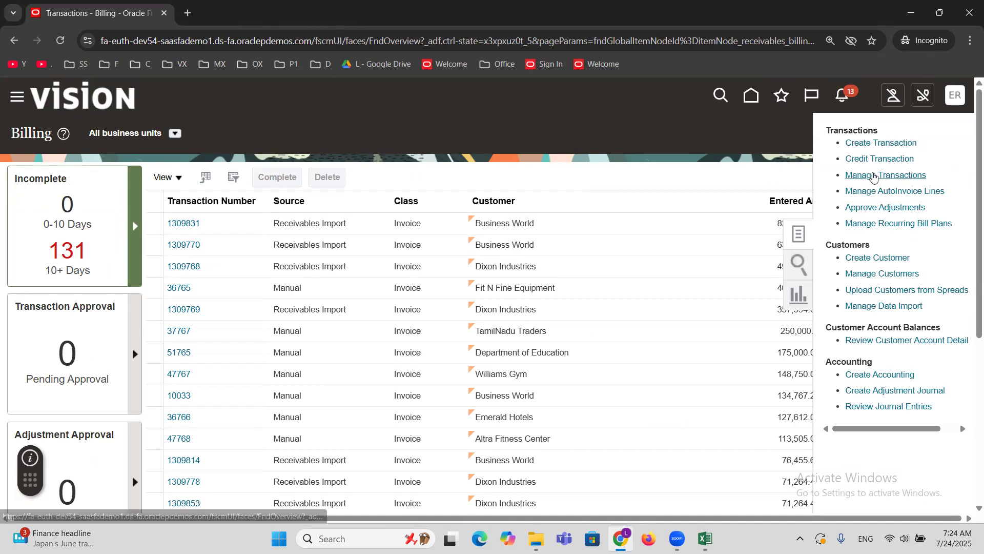
click(874, 176)
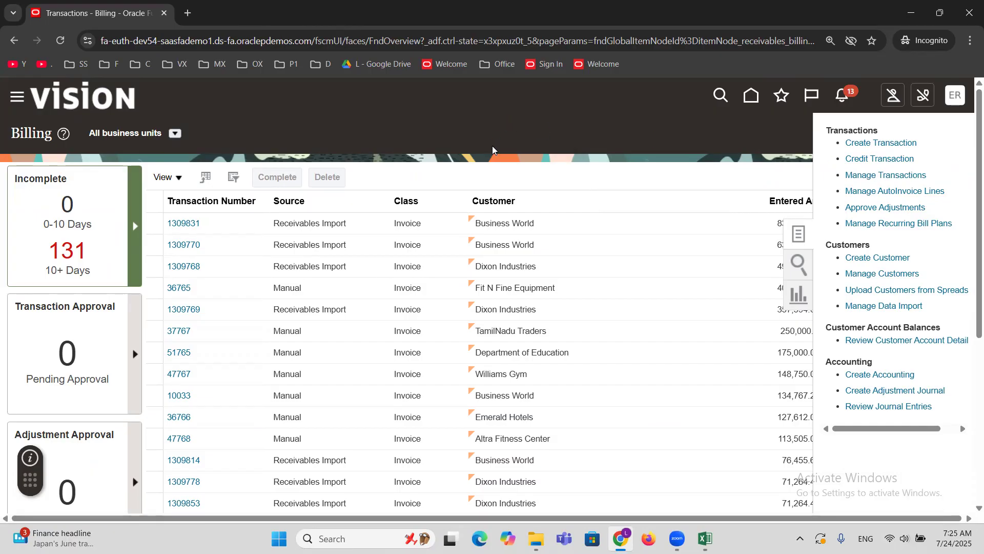
click(540, 273)
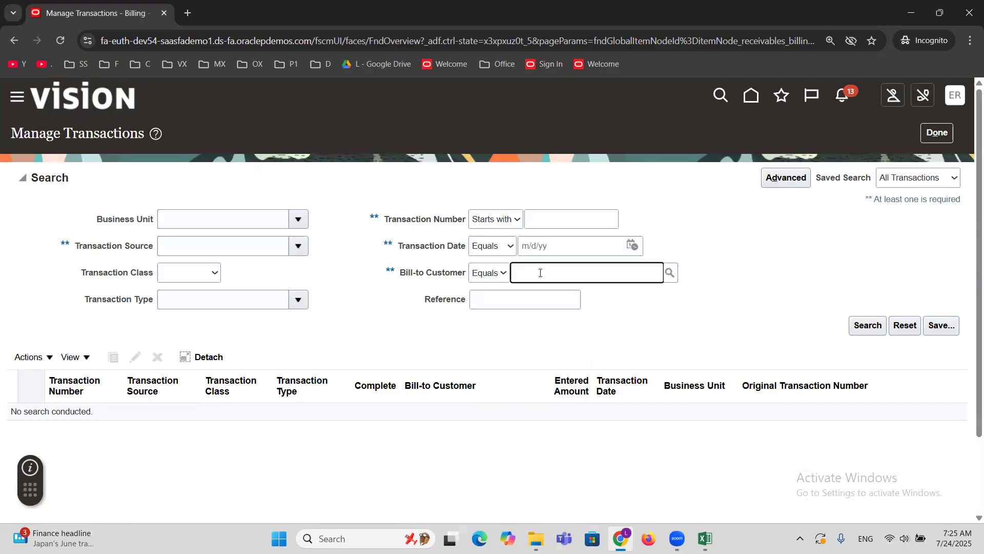
text(MAXX)
key(Tab)
click(868, 324)
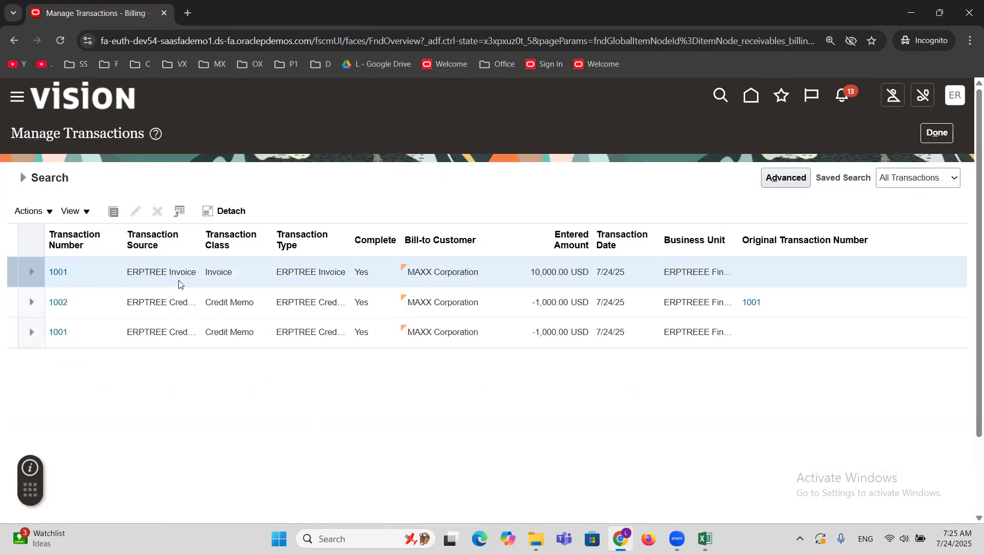
Review the details and lines of the credit memo linked to an original transaction, then return to the Billing page without saving.
double_click(219, 272)
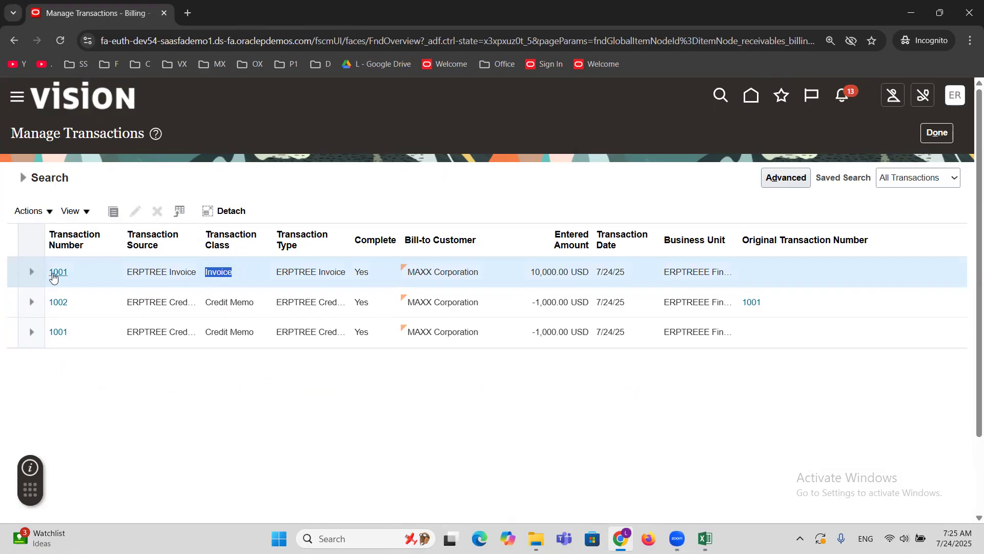
triple_click(214, 332)
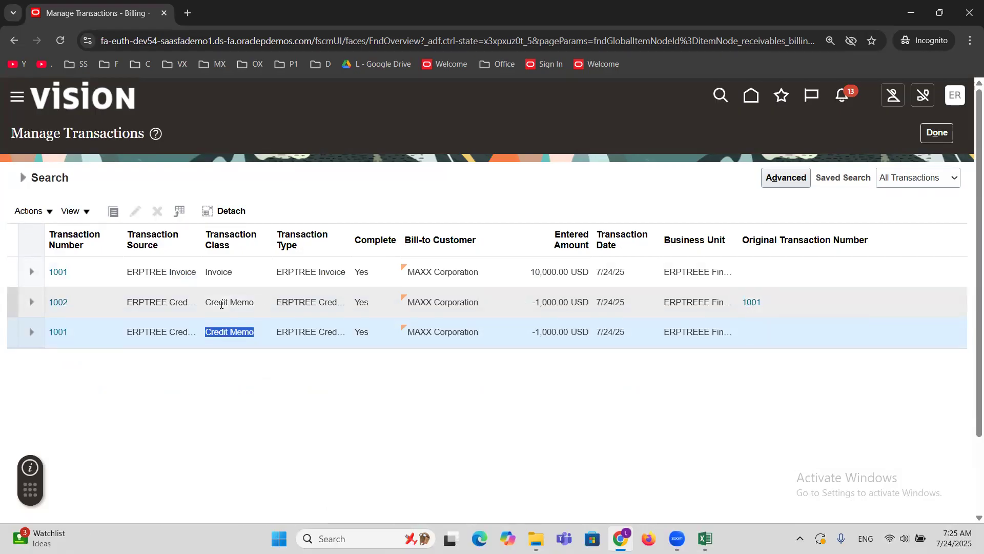
click(173, 304)
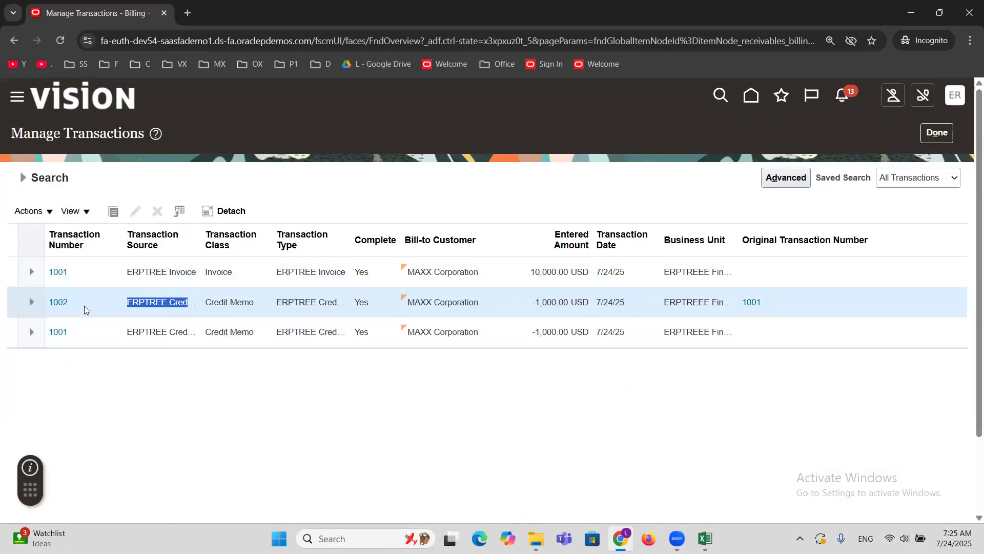
click(61, 303)
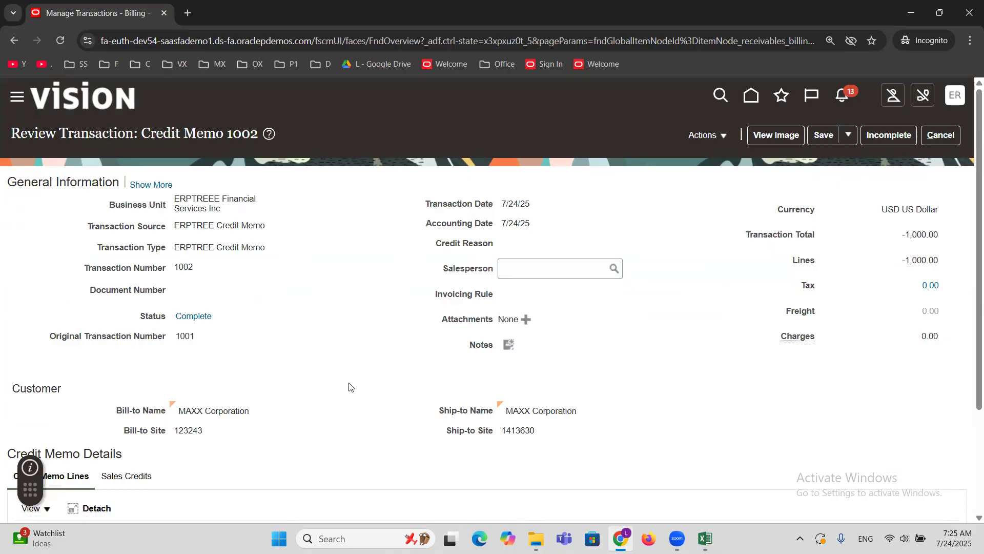
scroll(349, 386, down, 3)
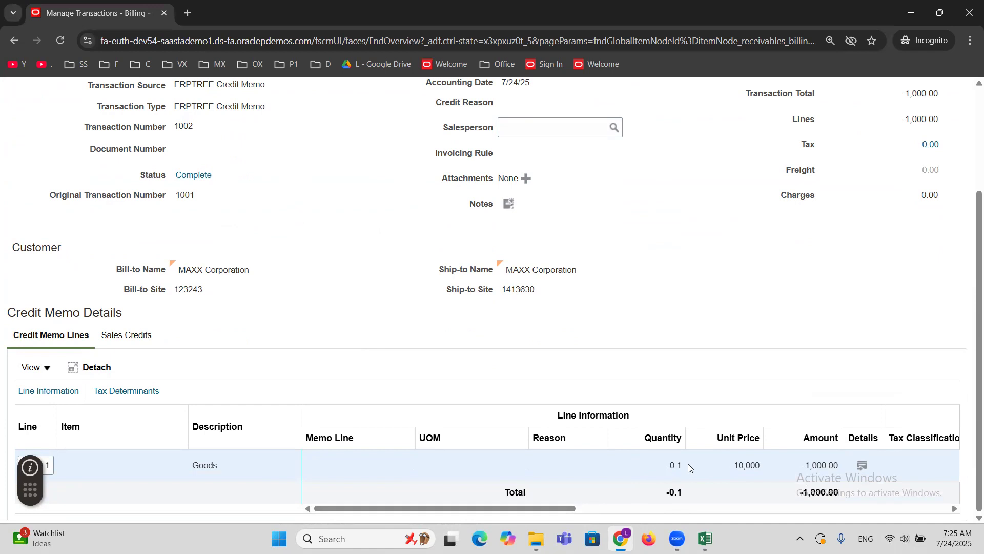
scroll(613, 356, up, 3)
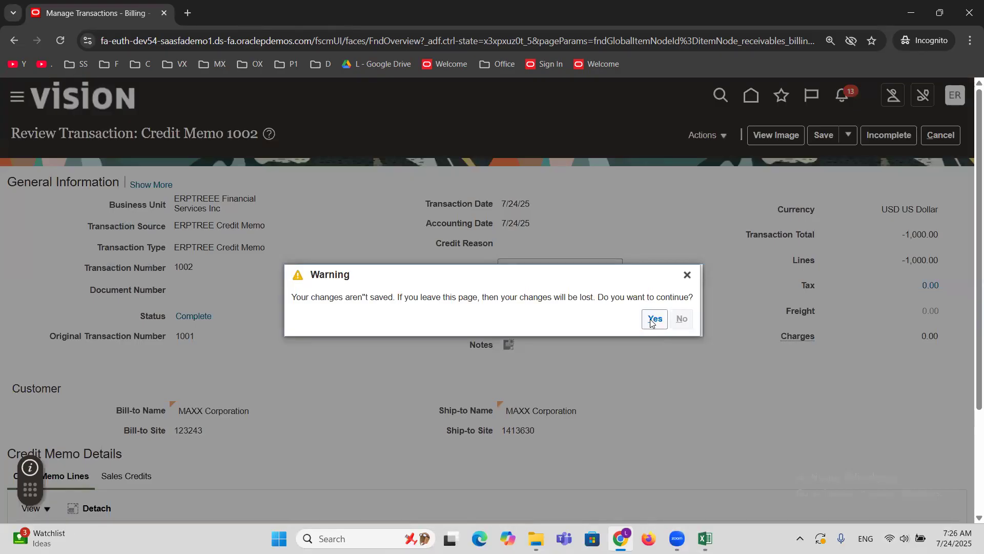
click(652, 320)
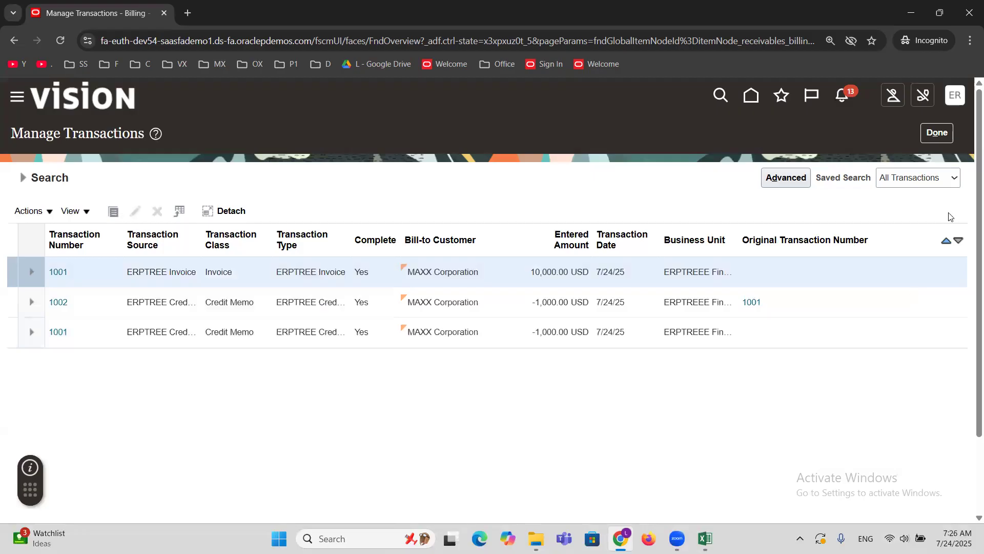
click(948, 133)
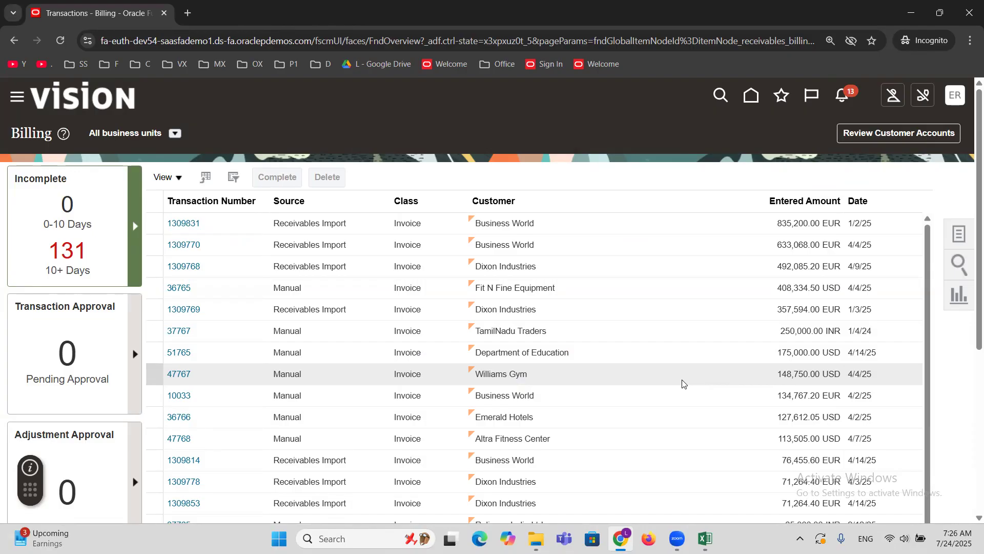
In the Excel AR sheet, mark Credit Memo | Corrections | Sales Returns and Manual Credit Memo Transaction Creation as DONE in column B.
click(706, 538)
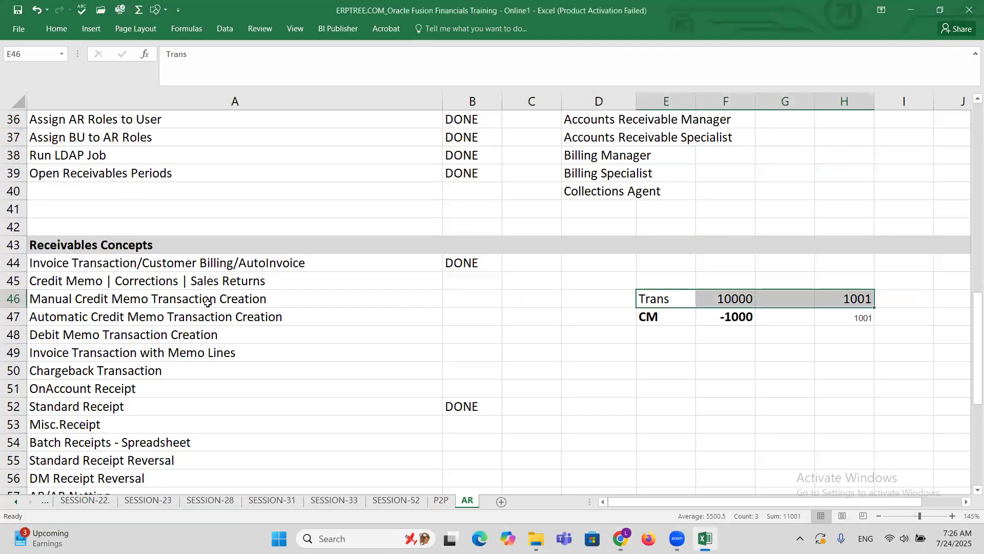
click(203, 279)
key(Right)
text(DONE)
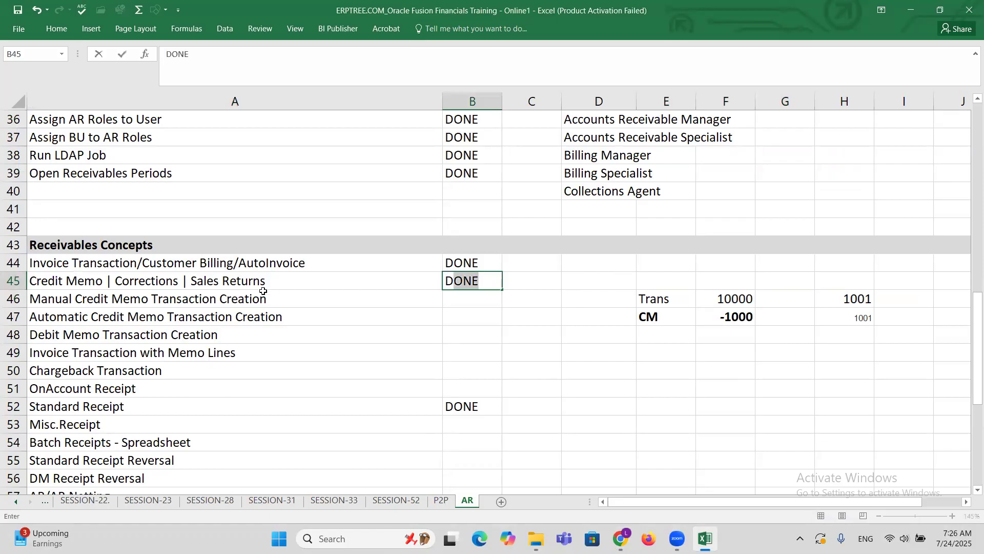
click(262, 296)
key(Right)
text(DONE)
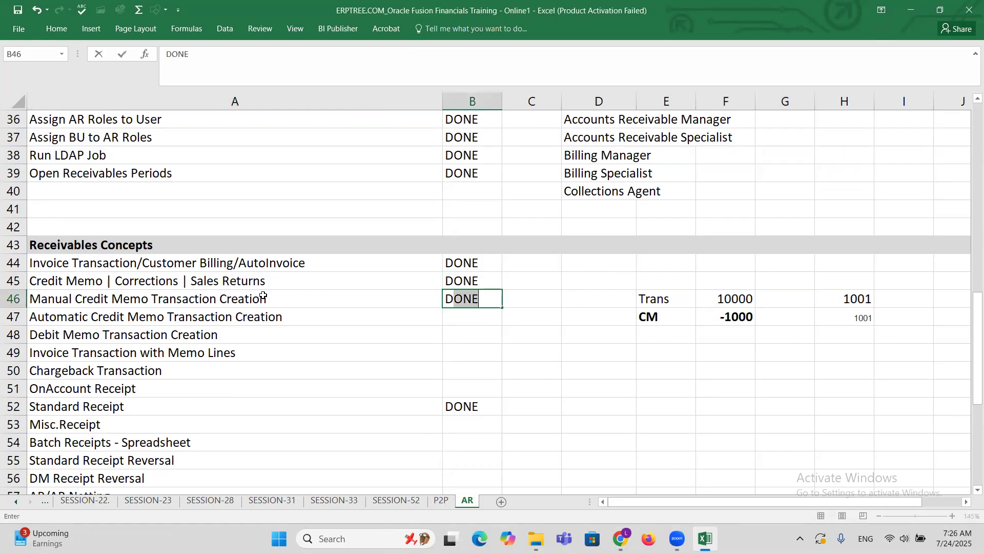
key(Right)
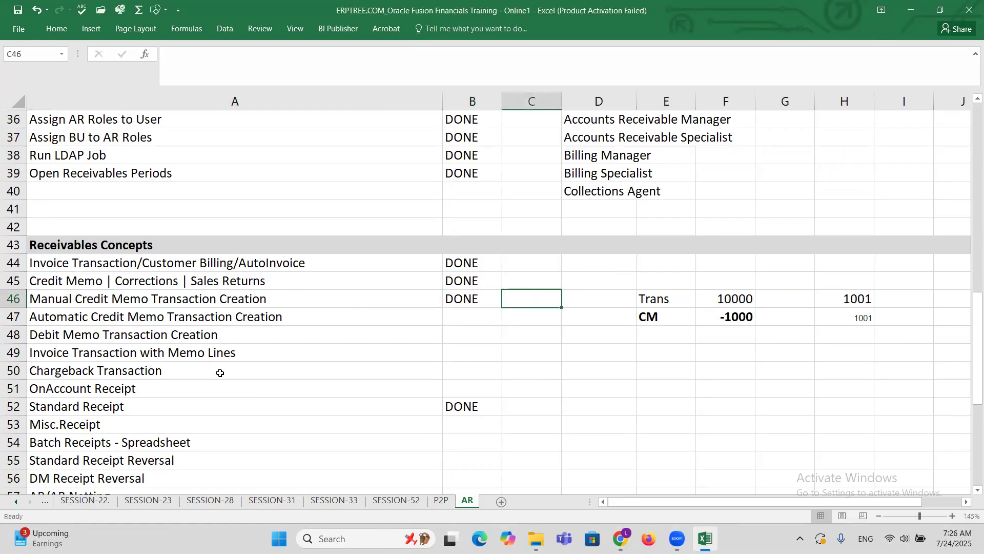
click(191, 317)
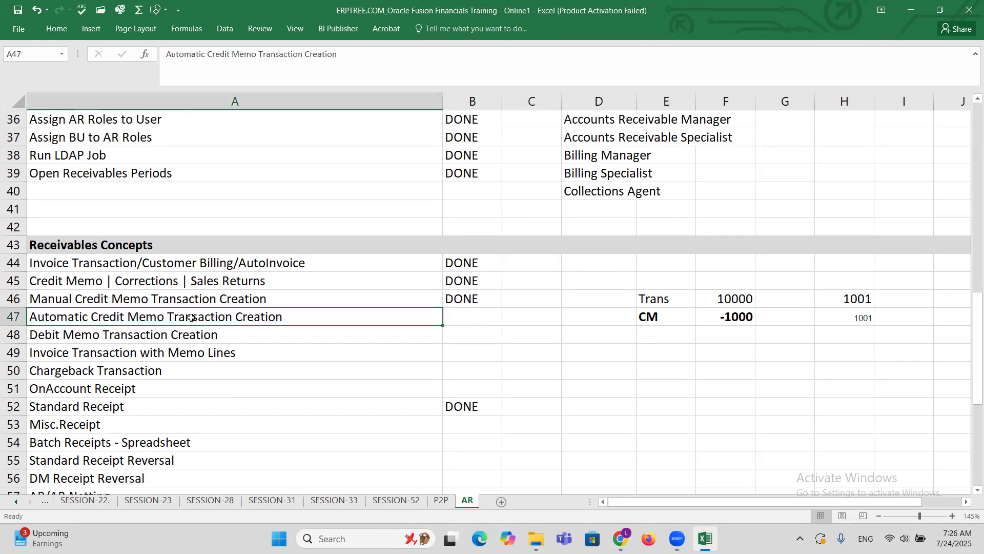
click(179, 282)
click(184, 296)
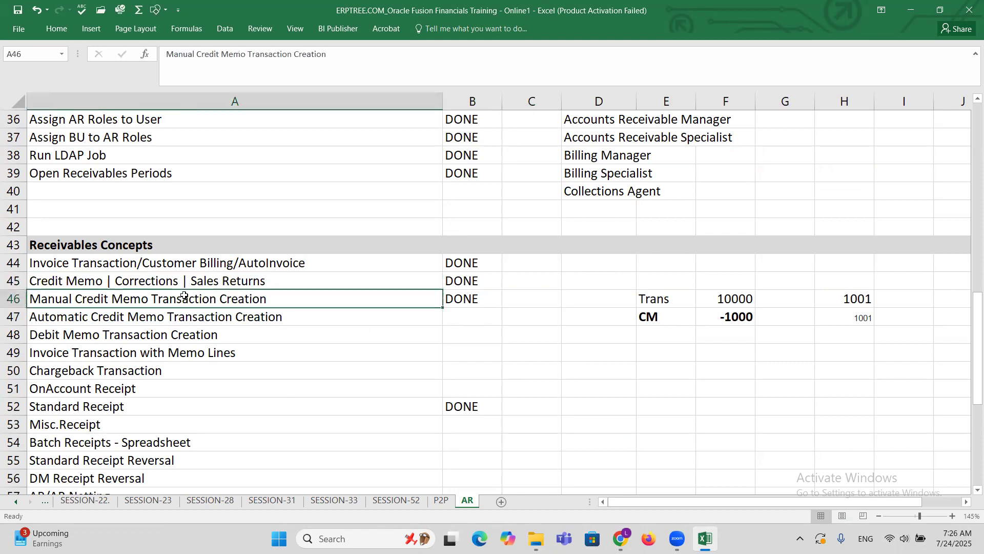
click(74, 280)
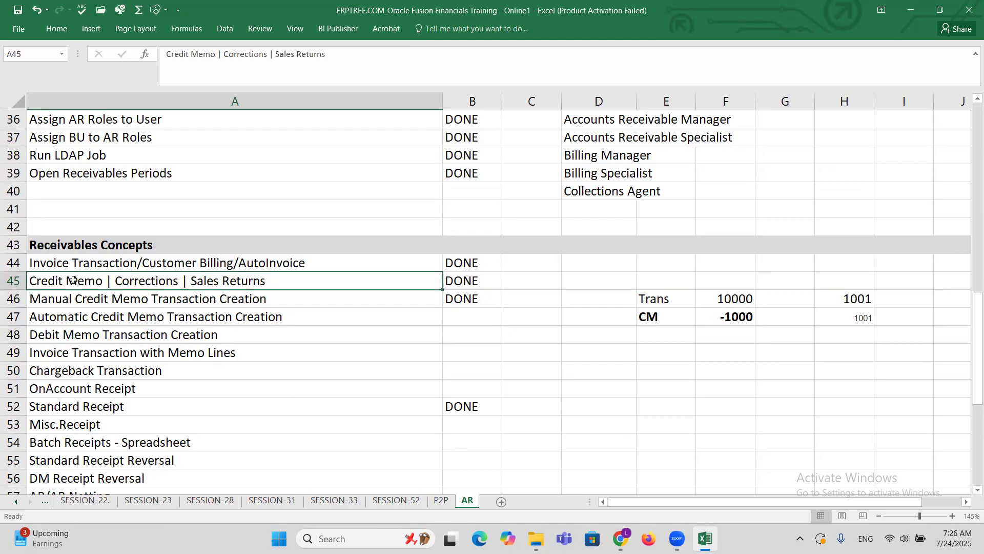
click(163, 293)
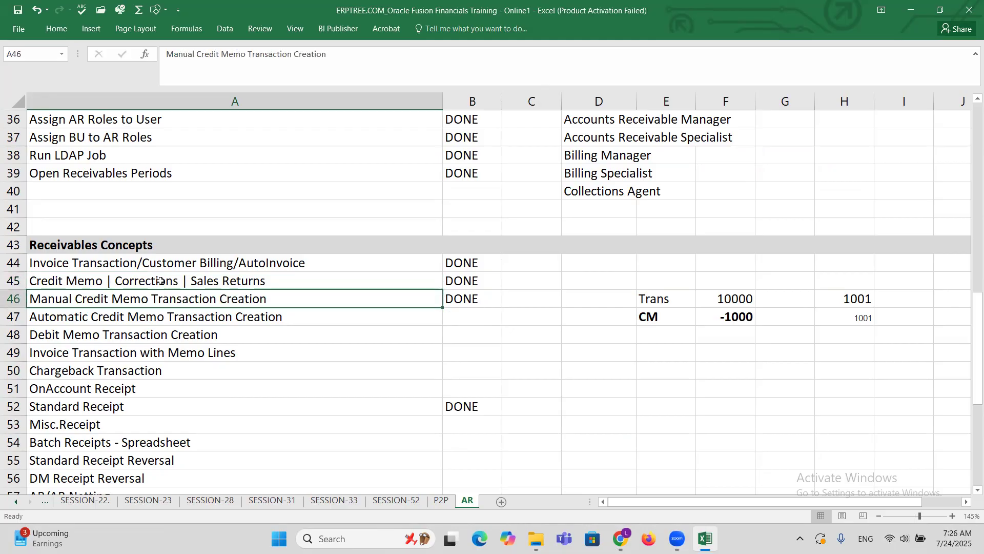
click(161, 281)
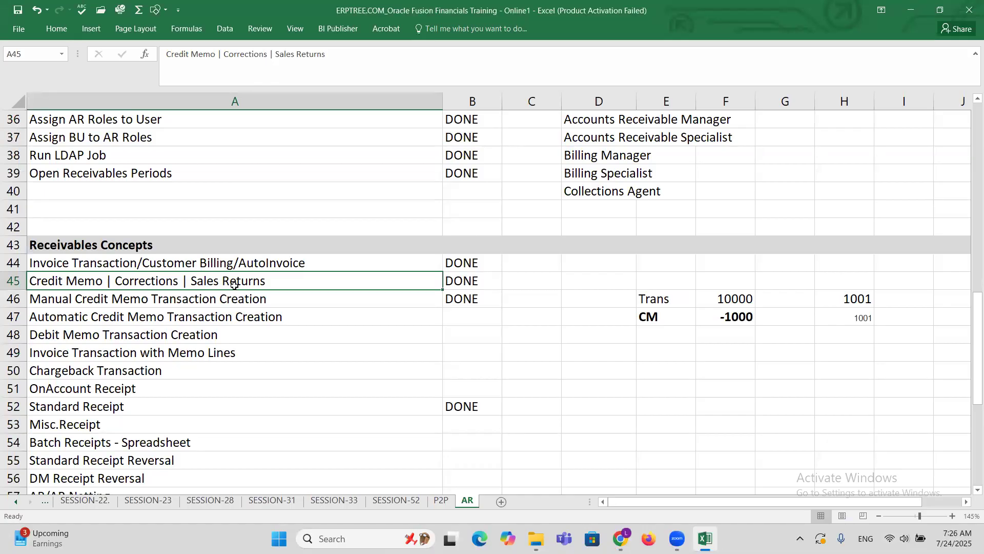
click(248, 303)
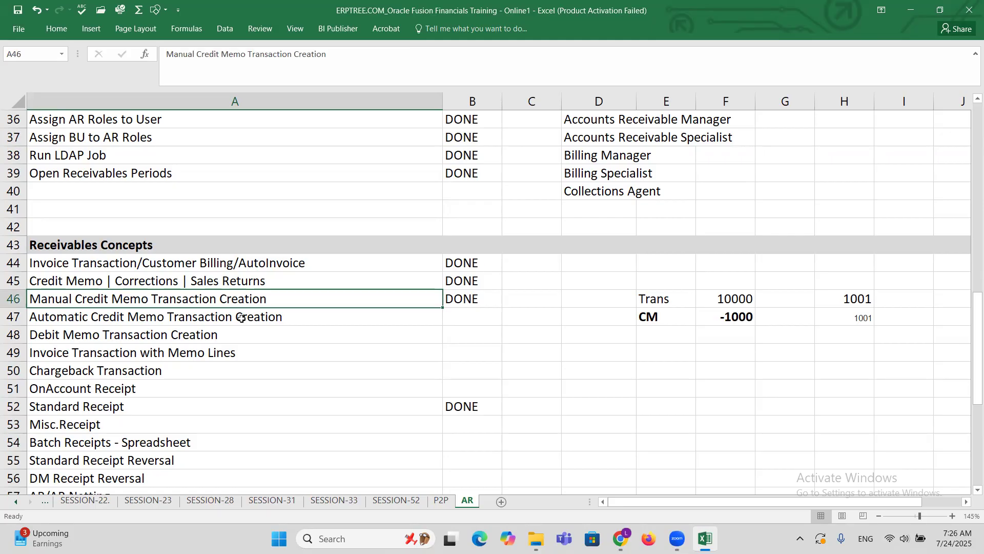
Mark Automatic Credit Memo Transaction Creation as DONE in cell B47.
click(241, 318)
key(Right)
text(D)
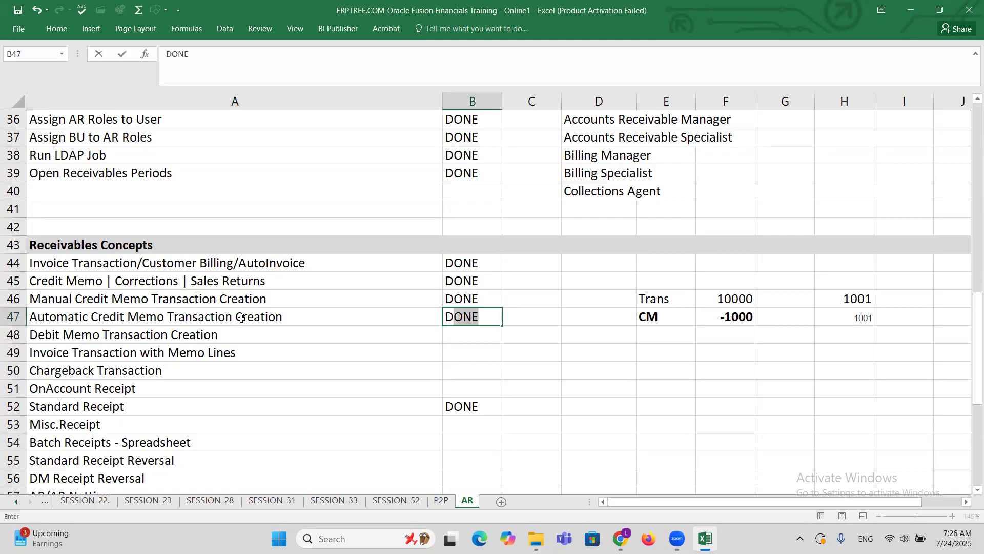
key(Right)
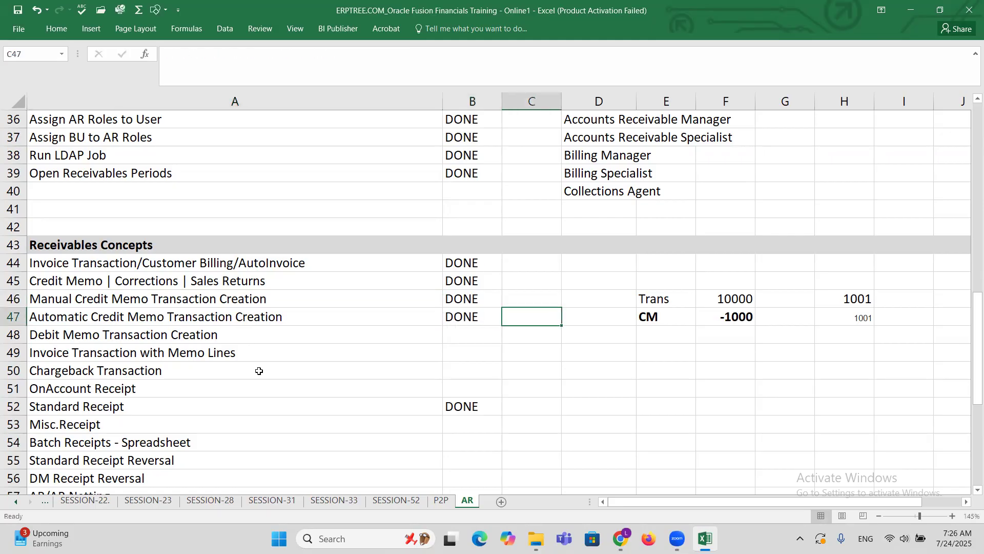
Clear the credit memo example from cells D45:H48, beside the credit and debit memo topics.
click(169, 332)
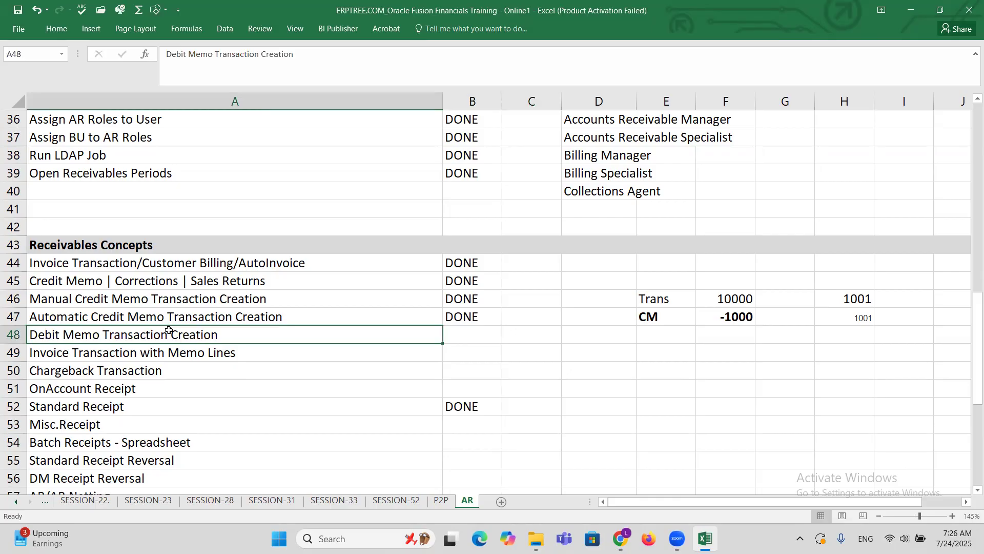
drag(615, 283, 872, 339)
key(Delete)
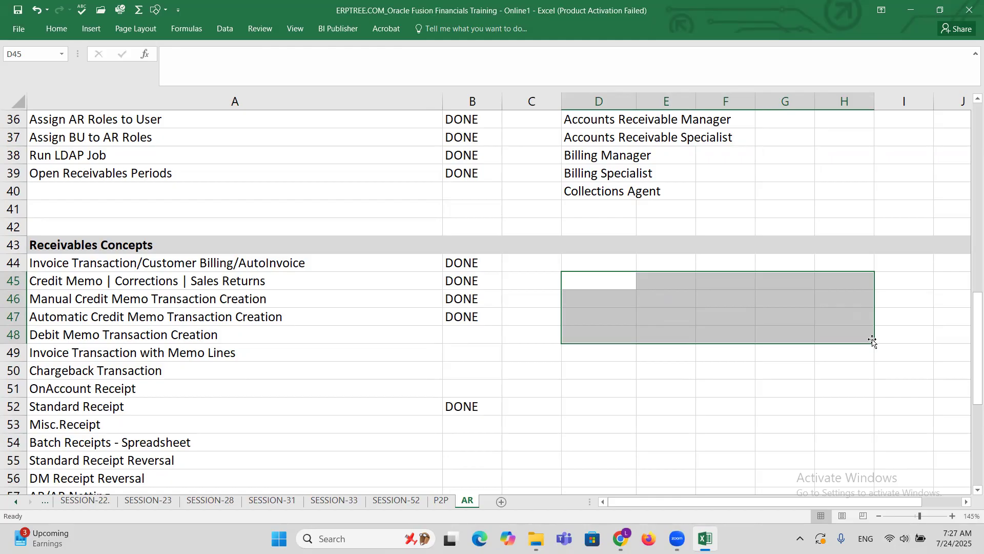
click(661, 329)
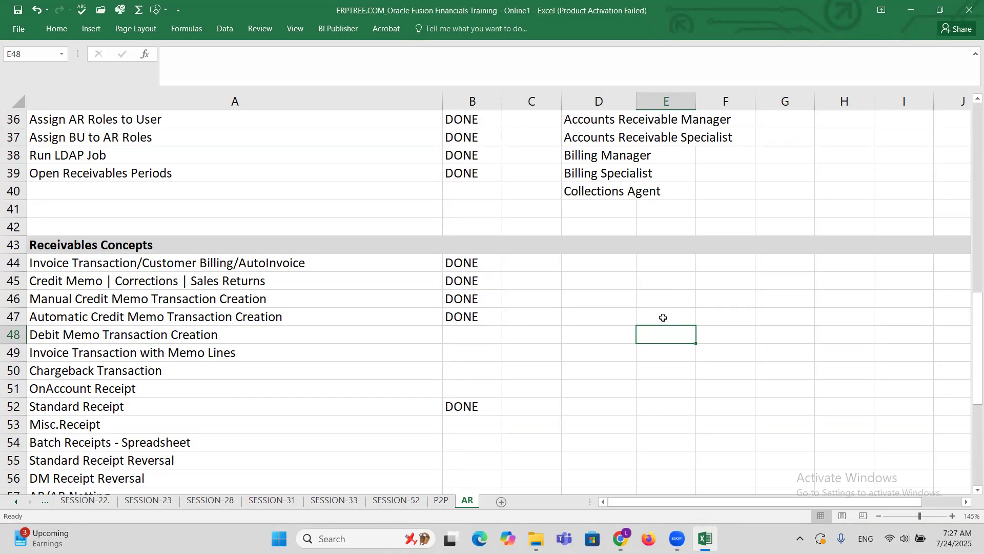
Enter Trans in cell F46 and the amount 10000 in cell G46.
click(724, 292)
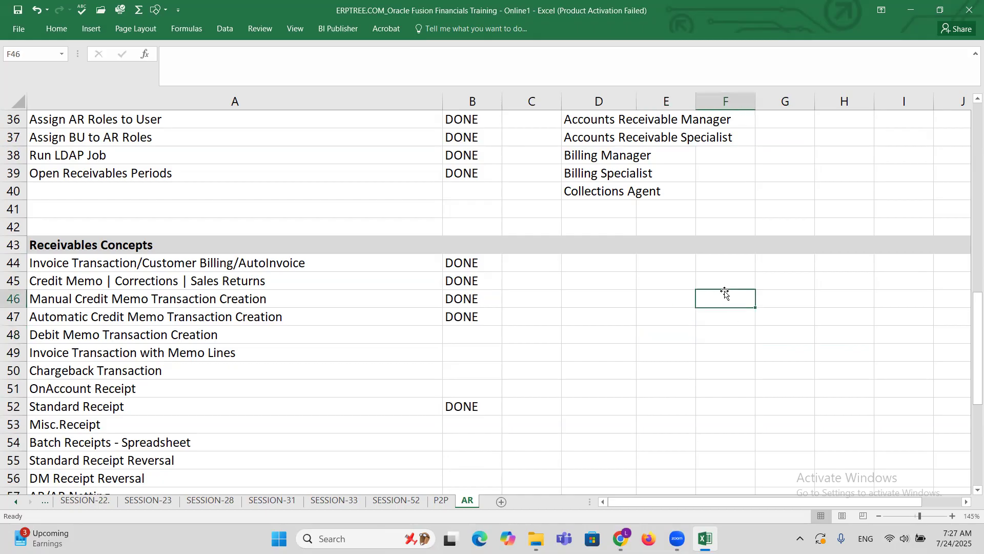
text(Trans)
key(Tab)
text(10000)
Add a debit memo row with DM in cell F47 and the amount 1000 in cell G47.
click(731, 311)
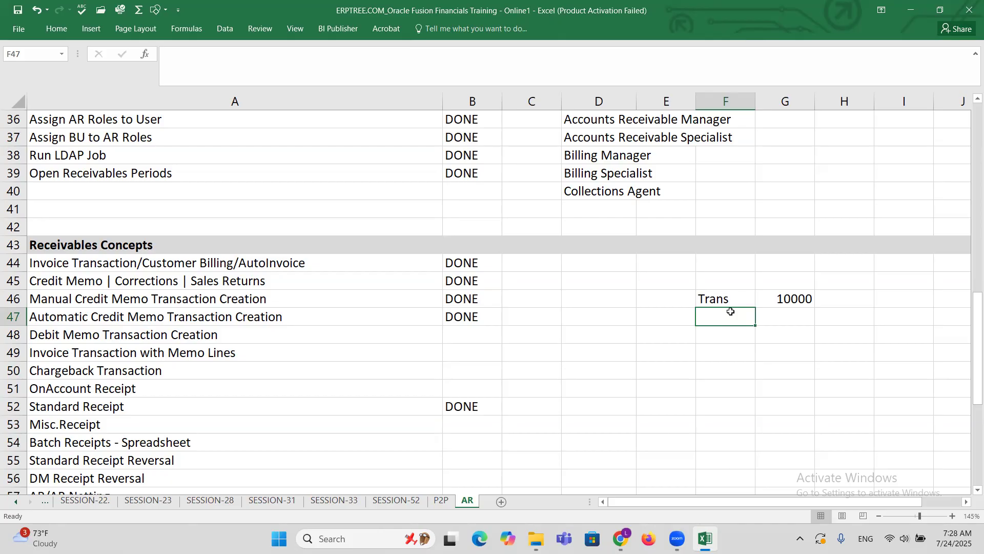
text(DM)
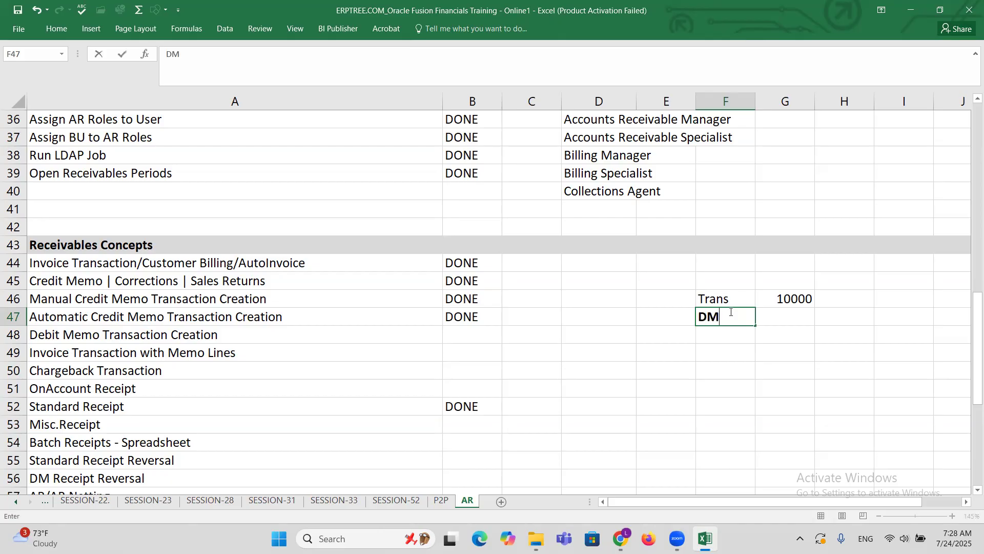
key(Tab)
text(1000)
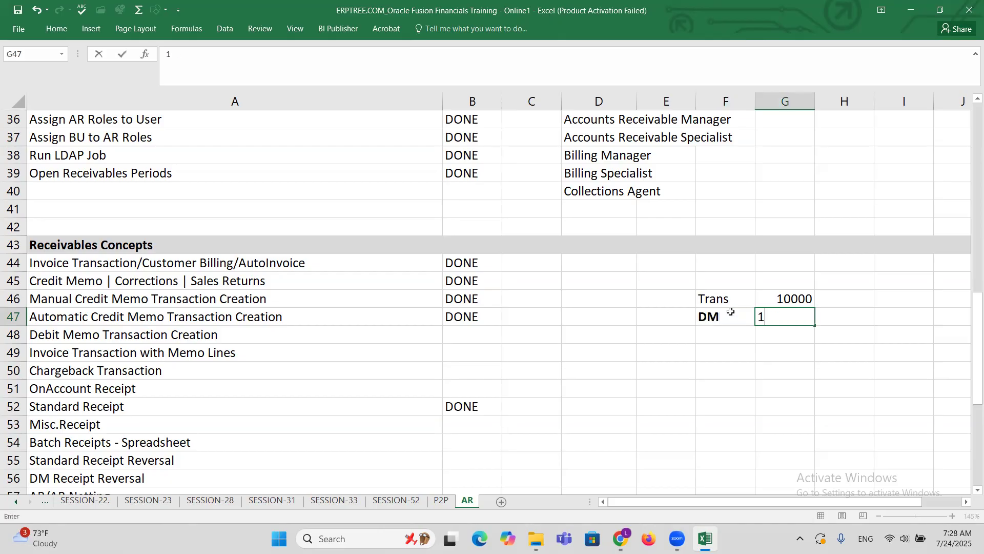
key(Tab)
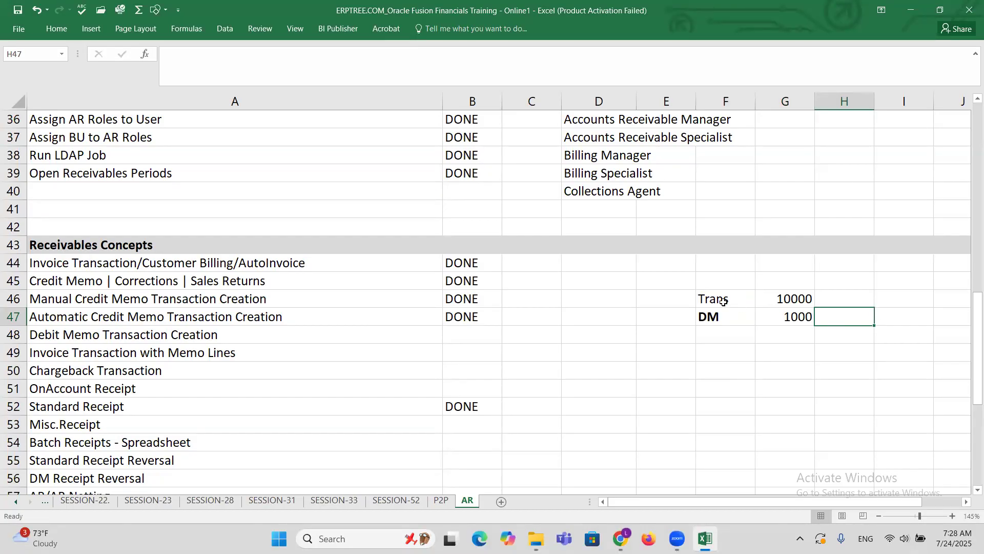
click(724, 302)
drag(769, 302, 784, 300)
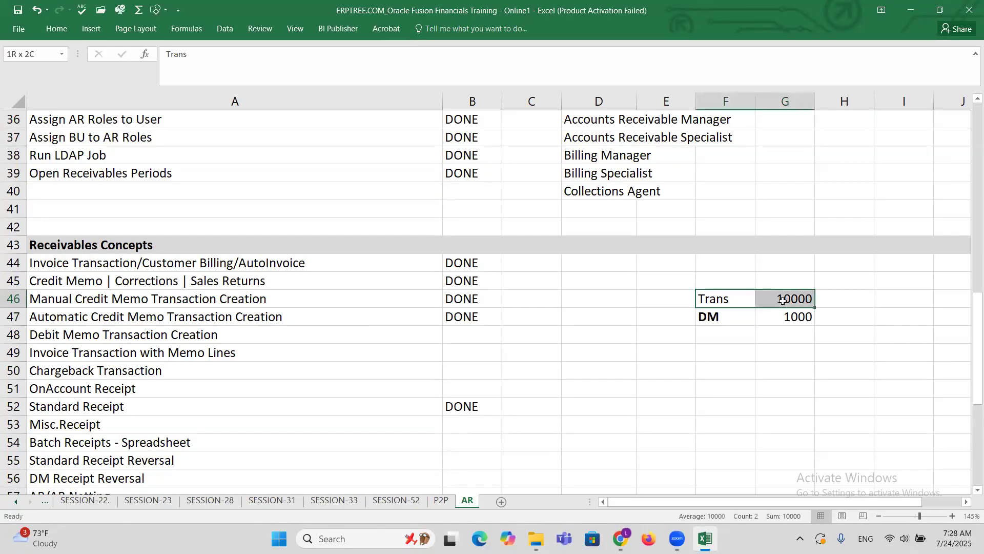
click(848, 321)
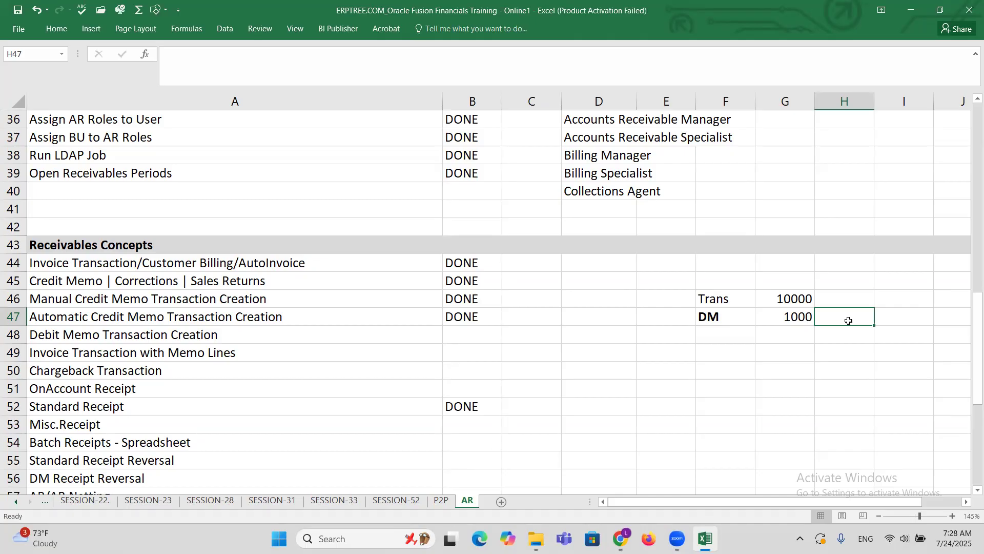
drag(718, 318, 795, 317)
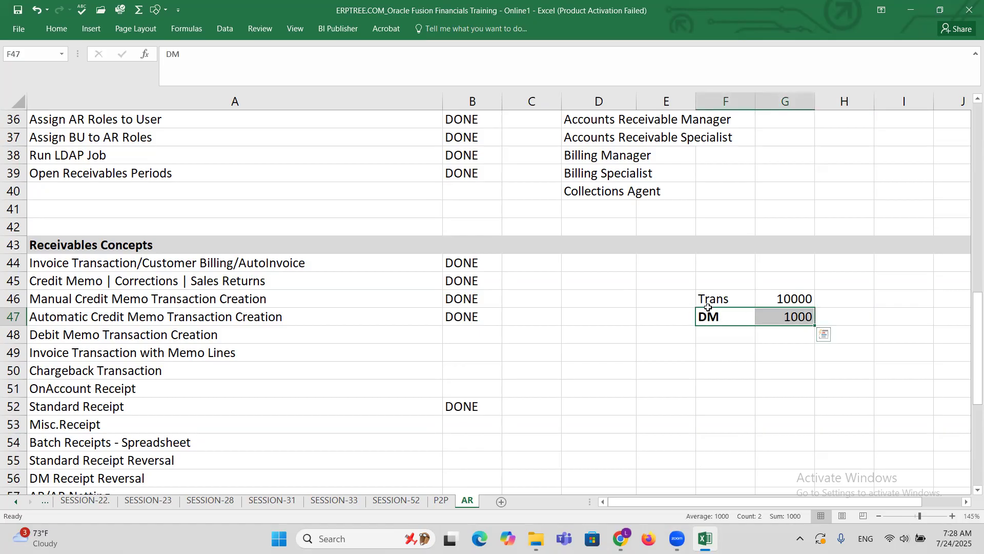
Review the Trans and DM example rows alongside the Standard Receipt Reversal and DM Receipt Reversal topics.
drag(702, 299, 800, 293)
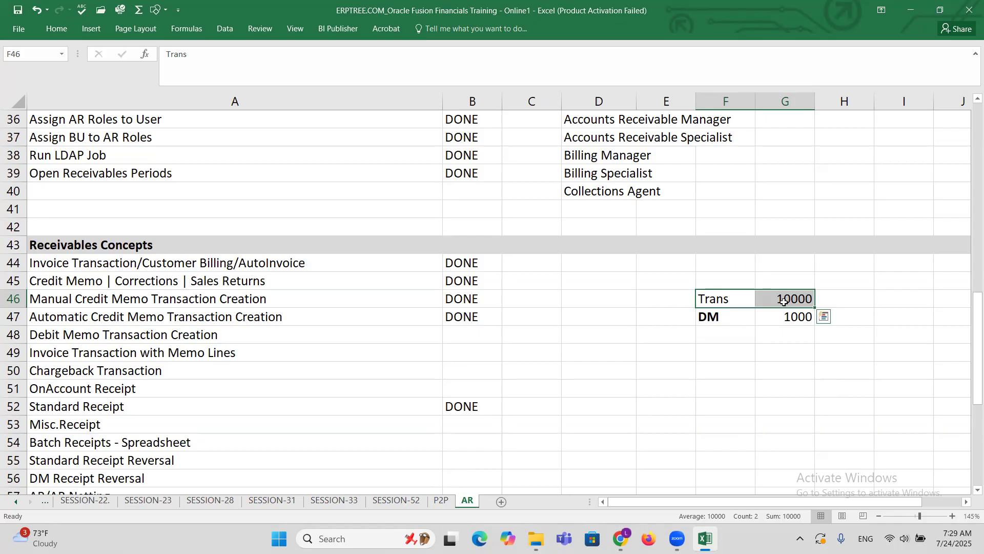
click(735, 316)
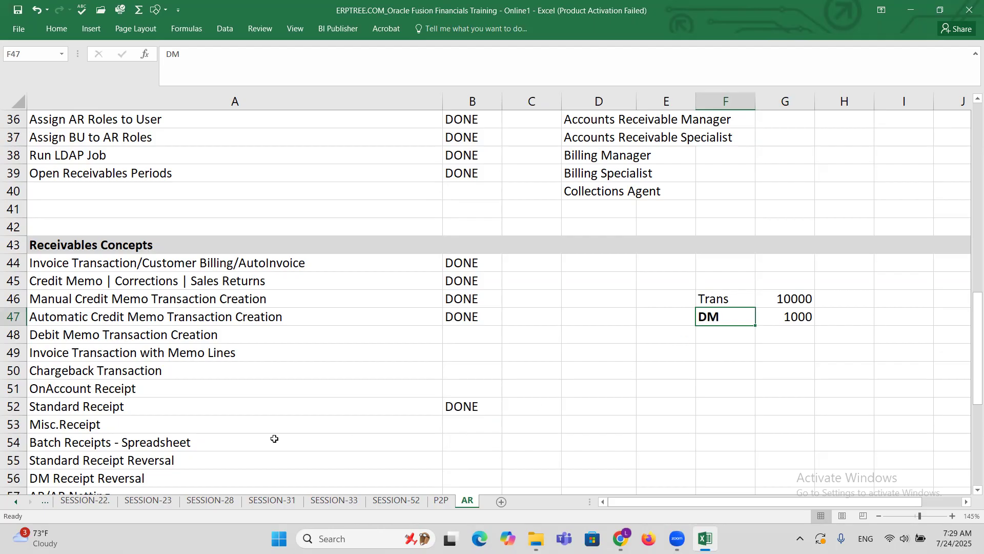
scroll(275, 372, down, 1)
scroll(276, 372, down, 2)
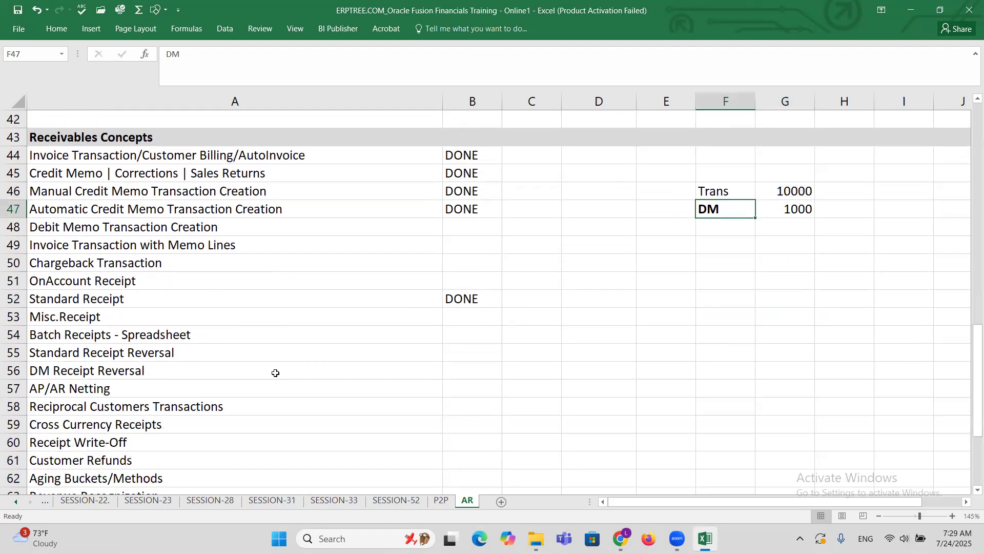
click(101, 348)
click(113, 367)
key(Up)
click(112, 374)
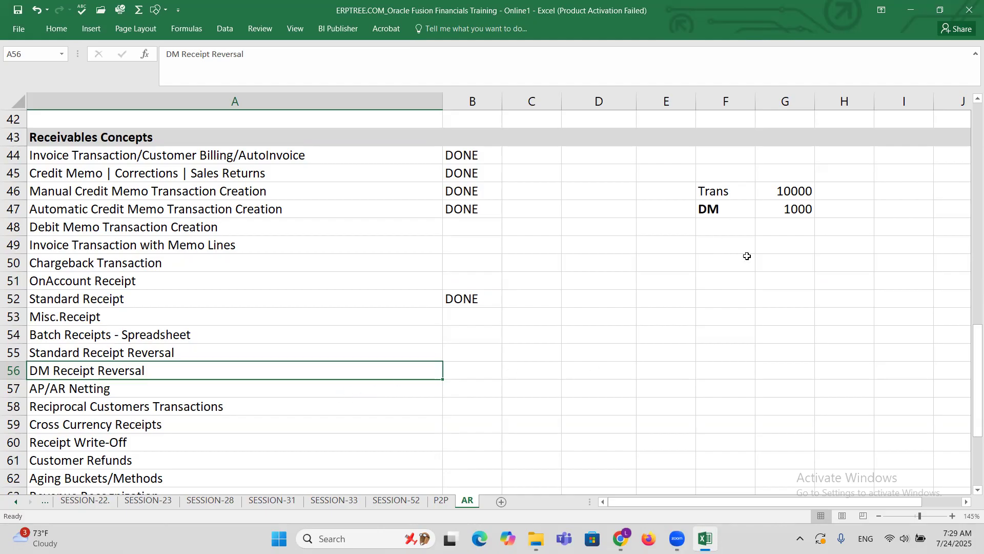
drag(713, 210, 800, 210)
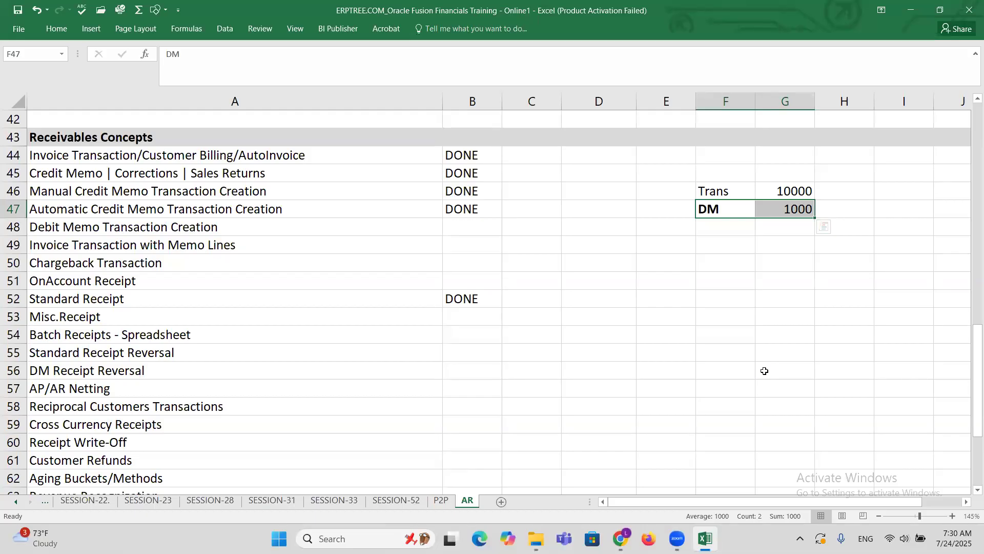
click(718, 196)
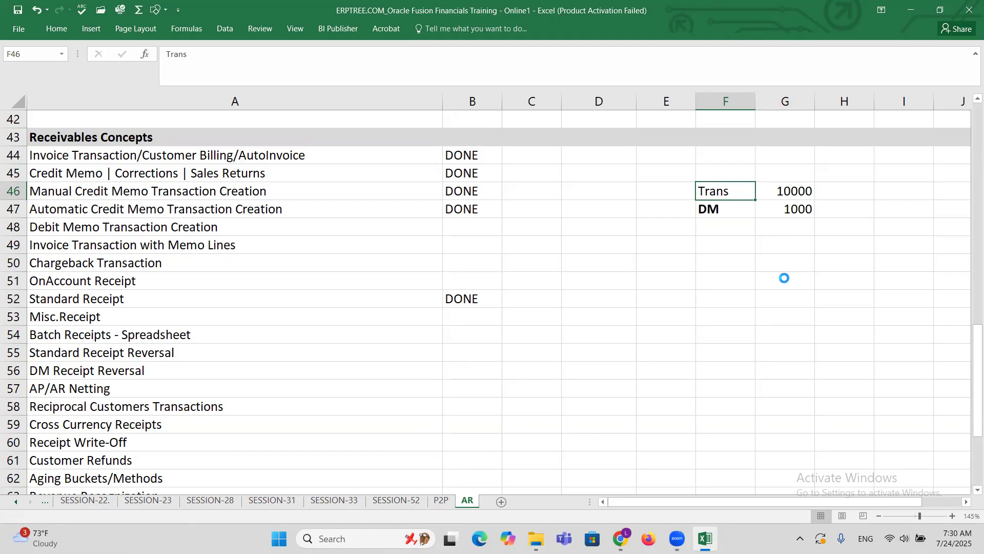
click(725, 216)
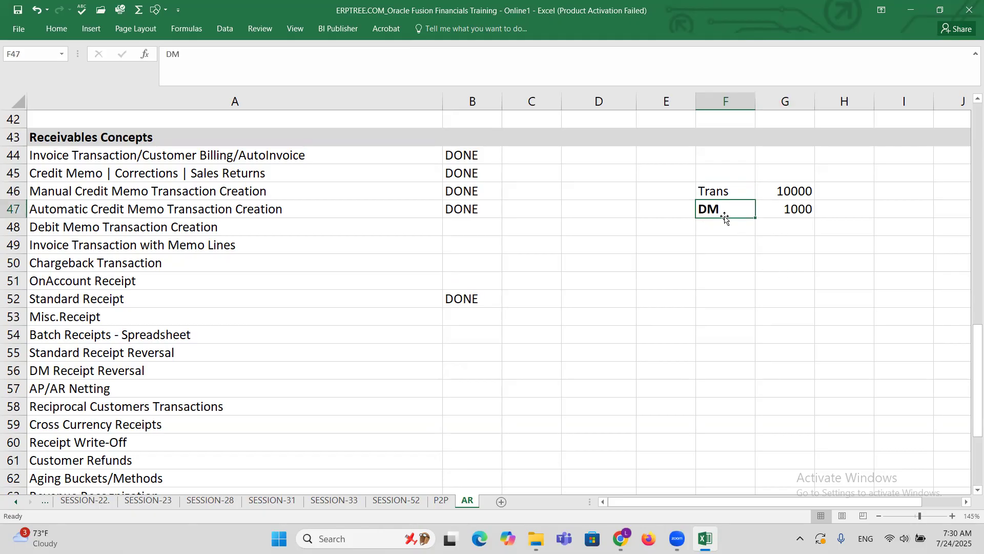
Enter the reference number 1001 in cell H46, beside the Trans amount.
click(967, 503)
click(967, 503)
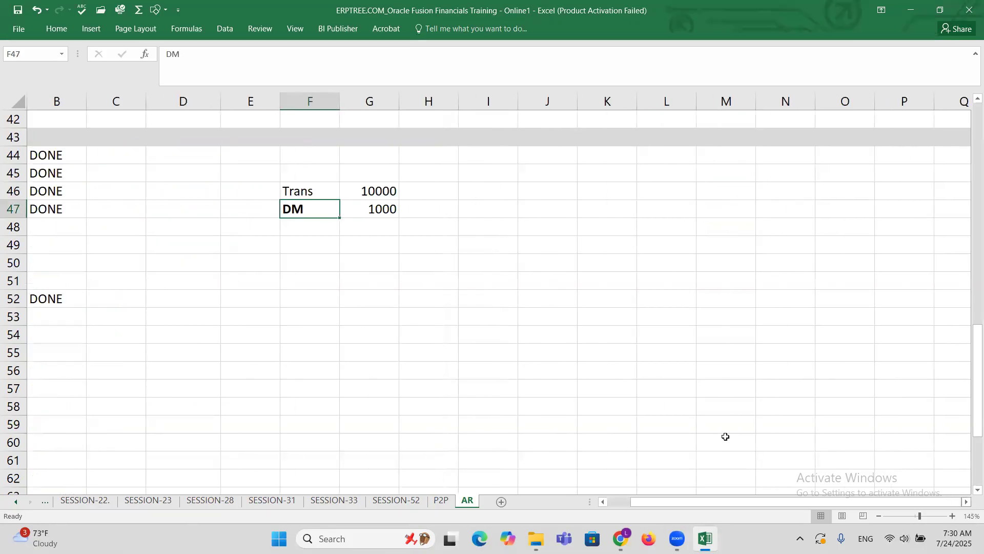
click(437, 193)
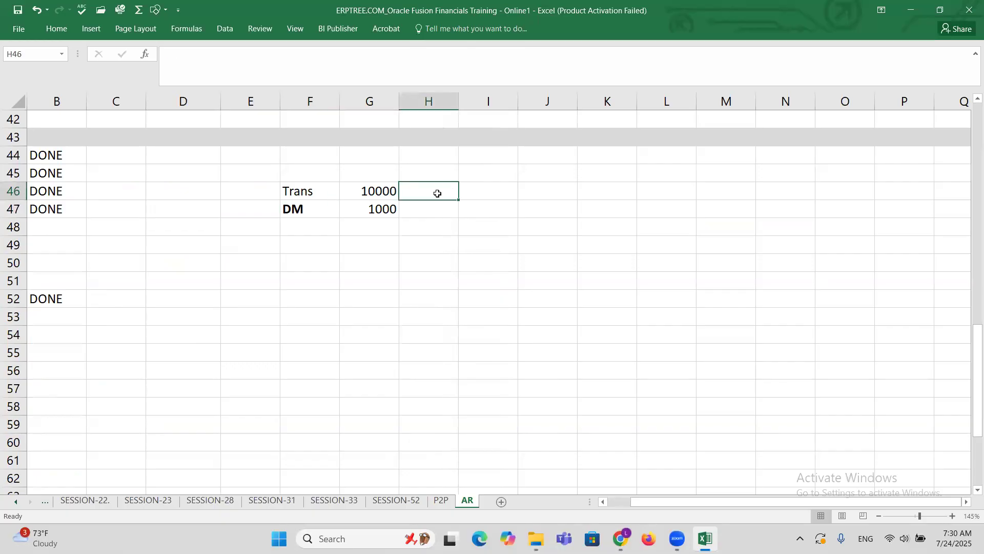
text(1001)
key(Return)
click(369, 211)
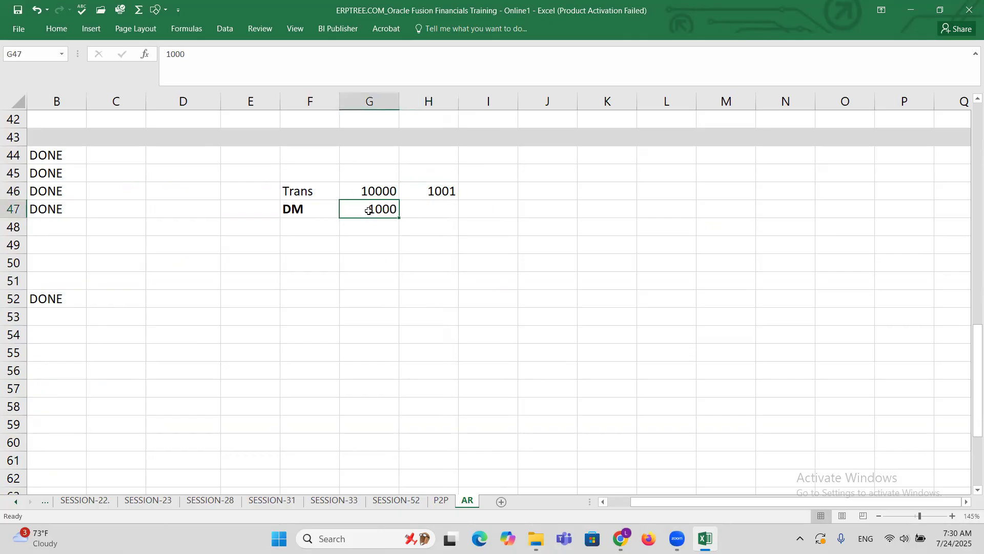
click(369, 196)
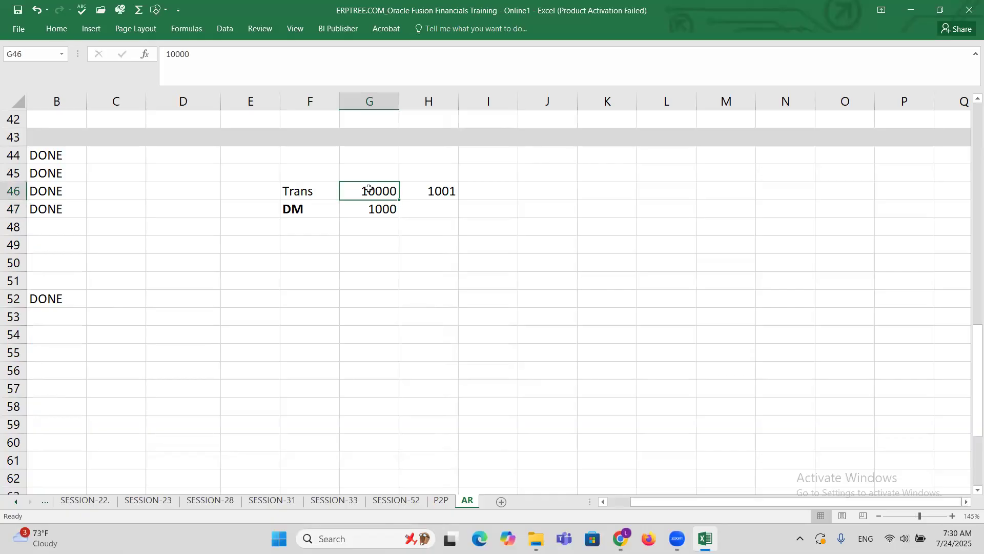
click(605, 502)
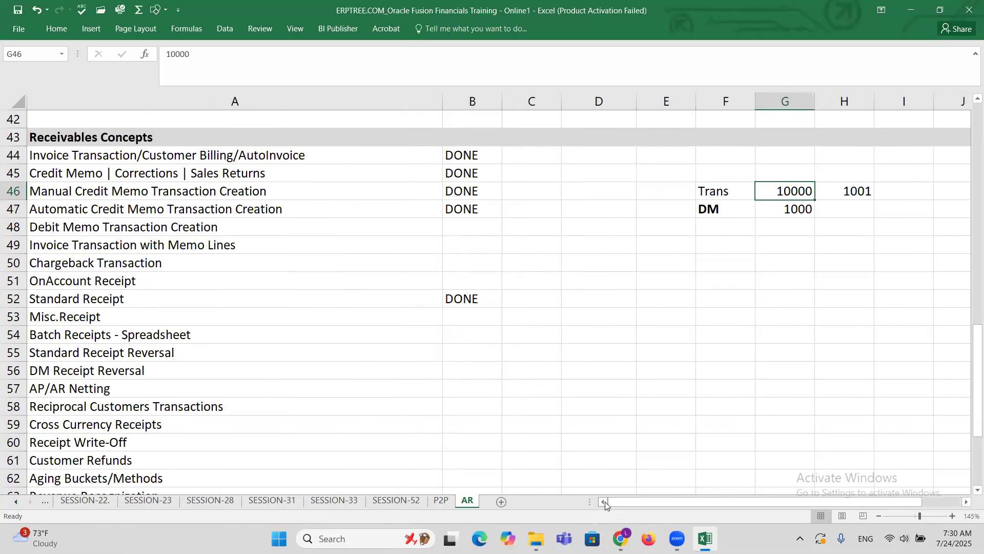
Switch to Oracle Fusion Billing in the browser and start a new transaction with the class Debit memo.
click(620, 537)
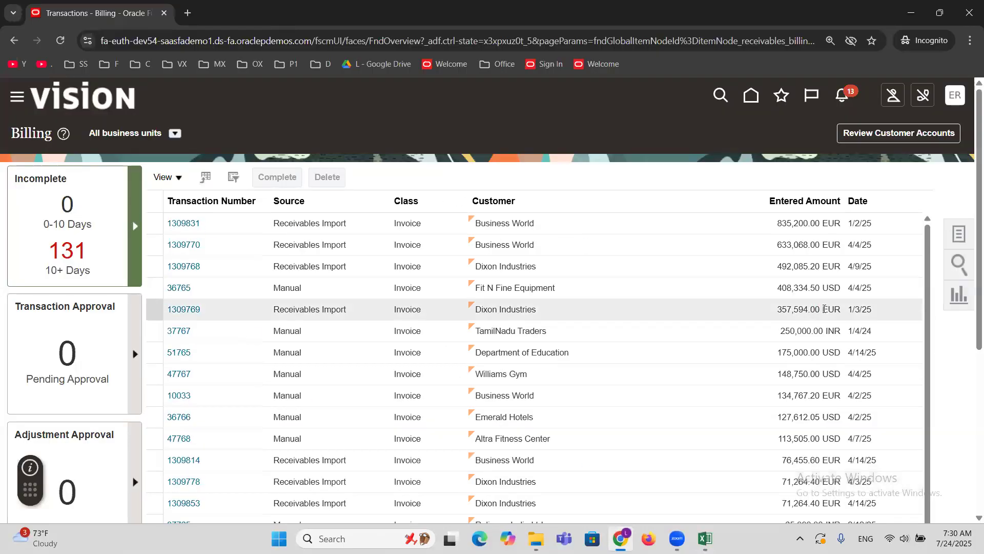
click(958, 235)
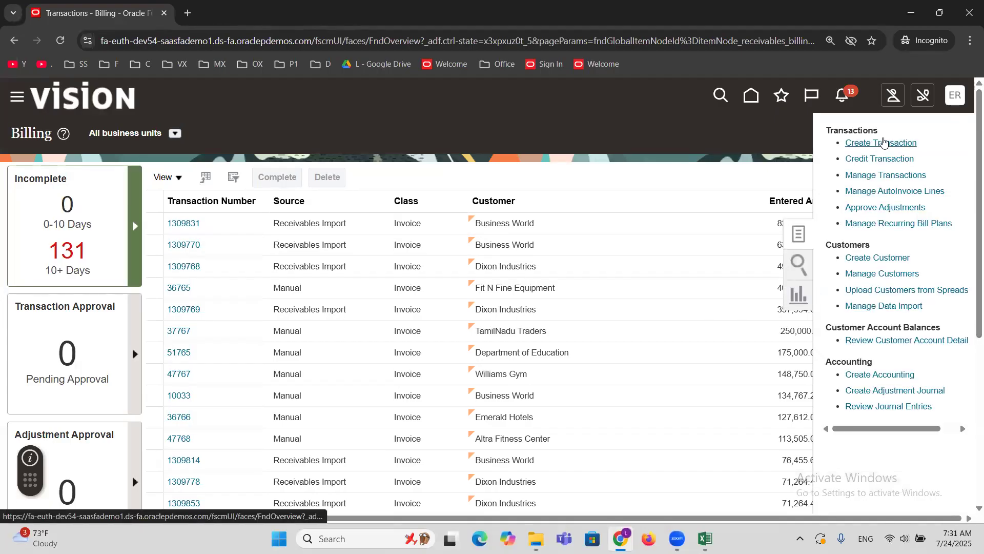
click(885, 144)
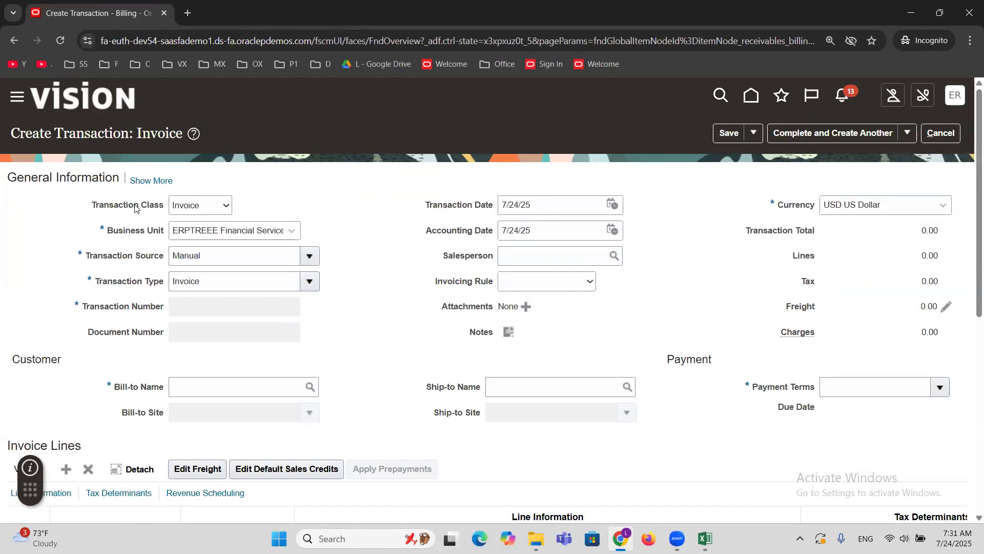
click(222, 212)
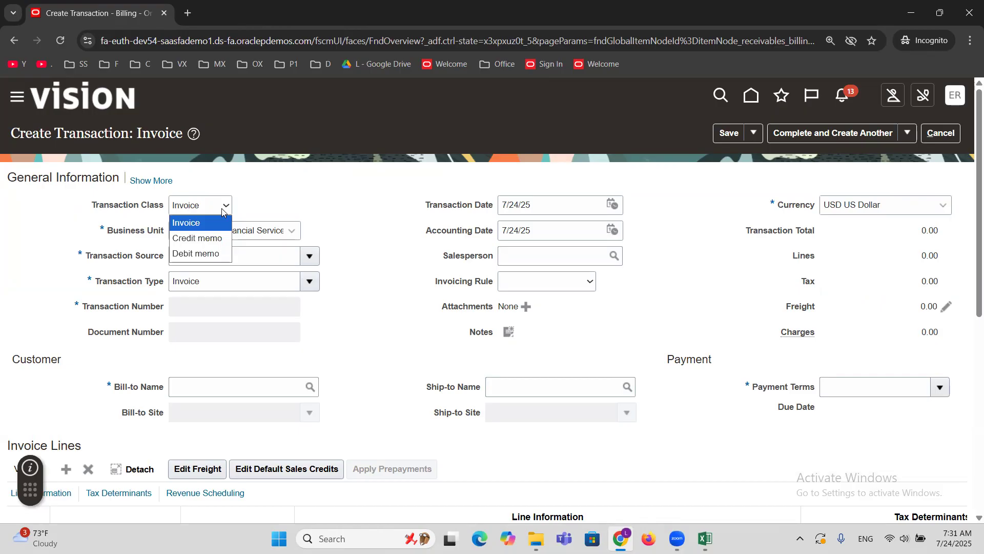
click(224, 248)
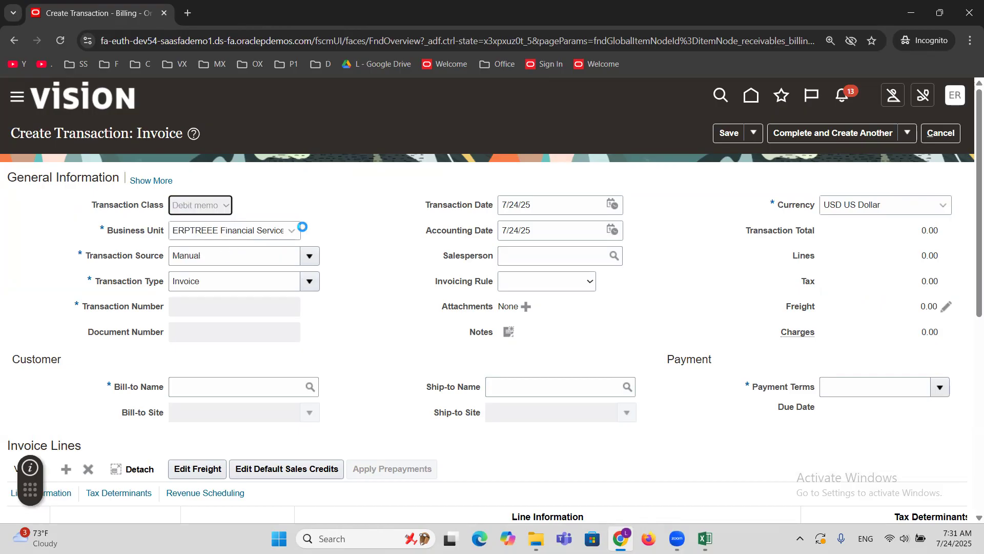
Set the debit memo's transaction source to ERPTREE Debit Memo and its bill-to customer to MAXX Corporation.
click(209, 265)
text(ERPTREE)
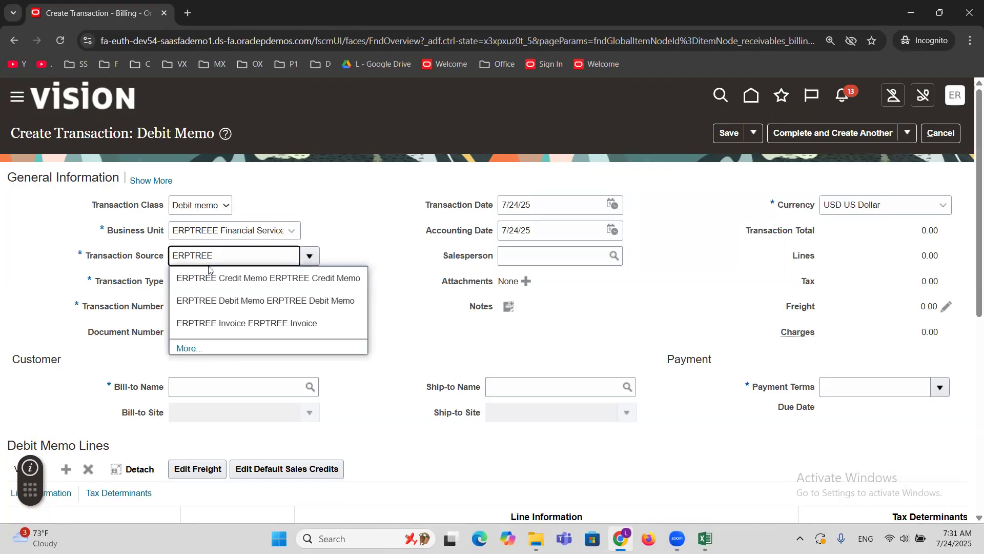
click(242, 294)
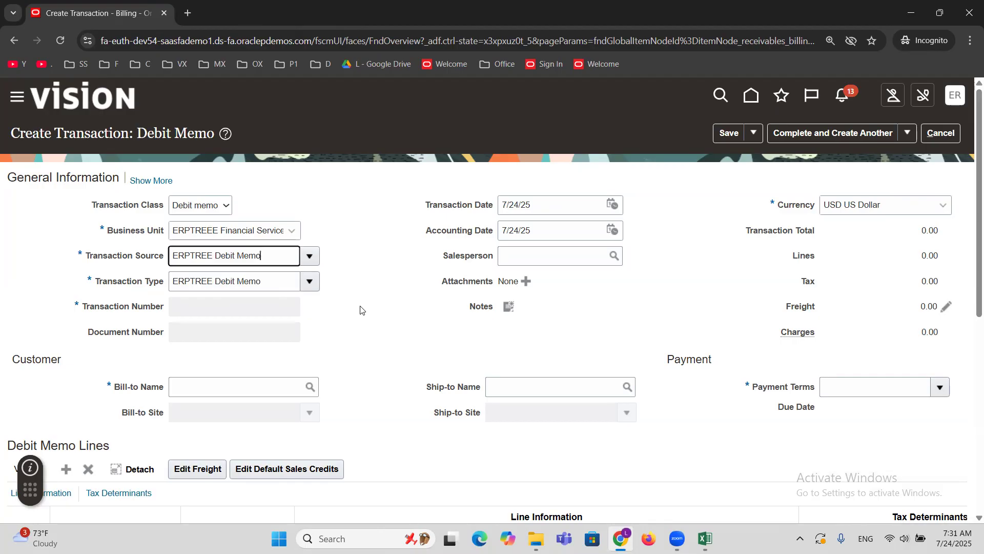
click(218, 390)
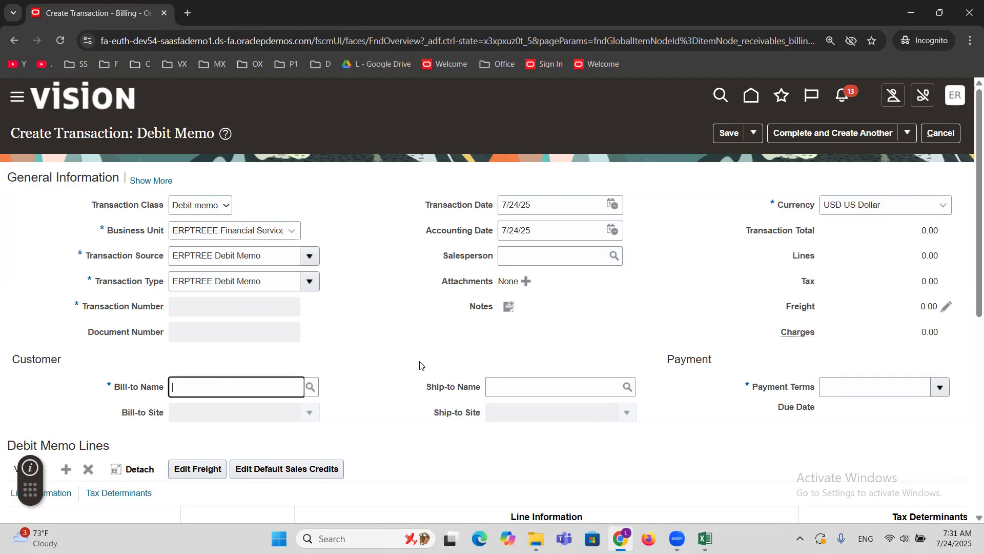
text(MAXX Corporation)
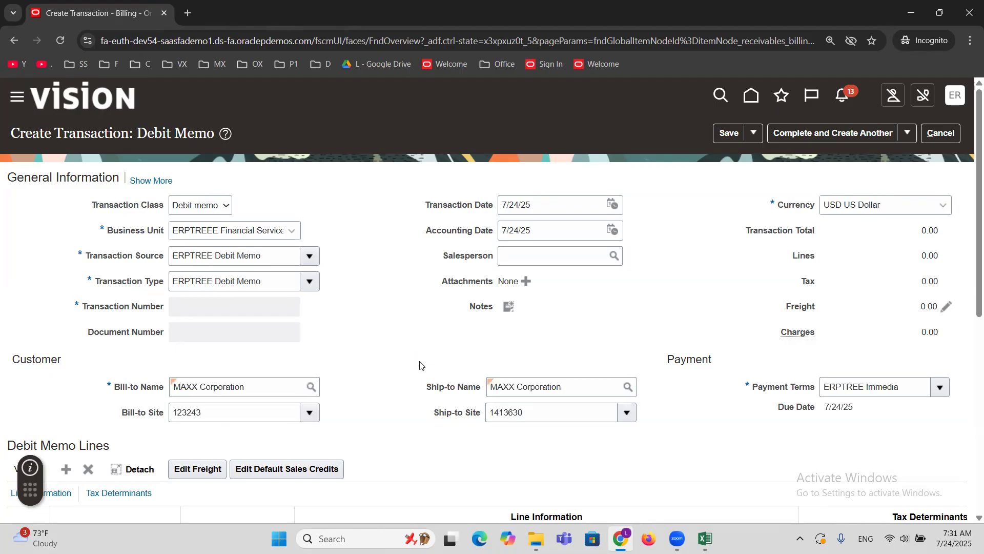
Fill in debit memo line 1 with the description Addition, quantity 1 and unit price 1000.
scroll(420, 365, down, 3)
click(237, 373)
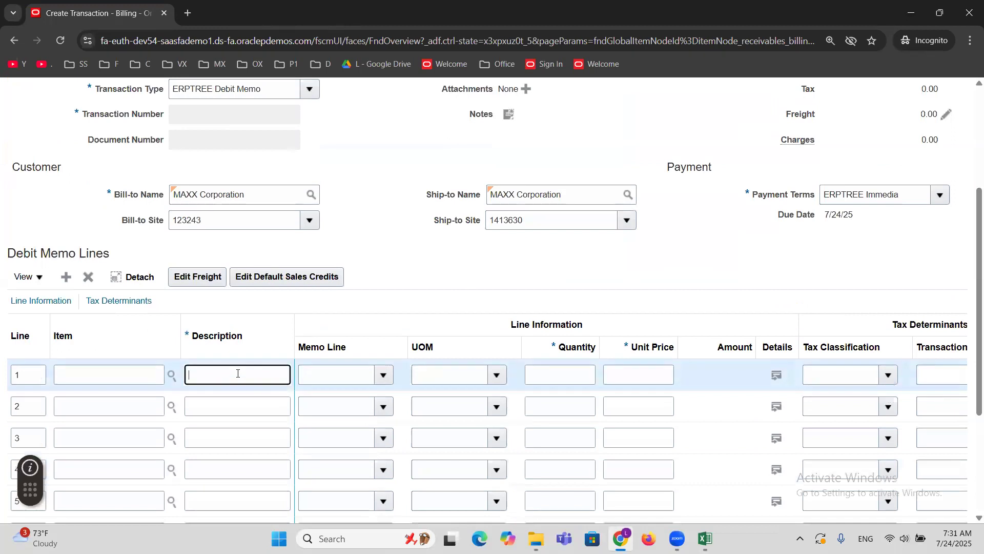
text(Addition)
click(566, 372)
text(1)
key(Tab)
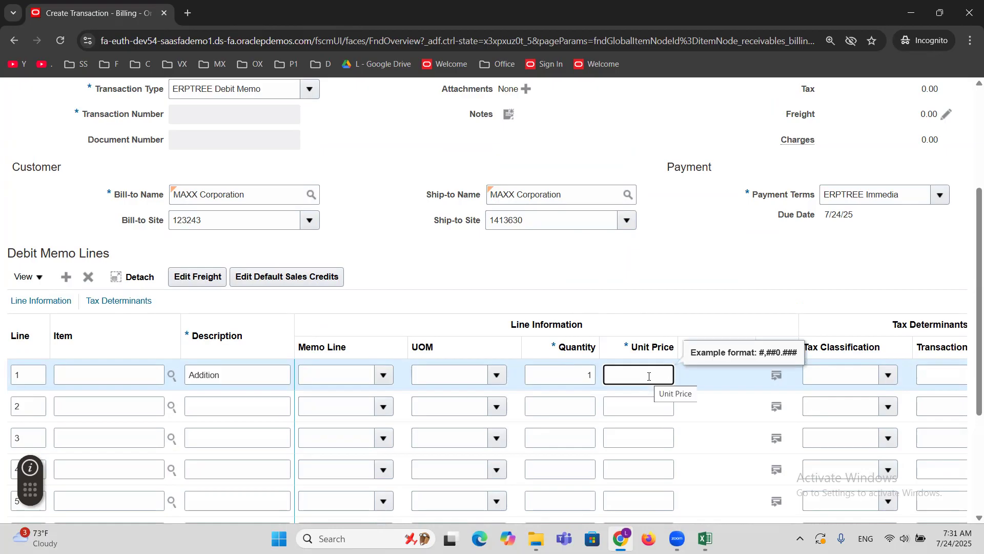
text(1000)
click(641, 289)
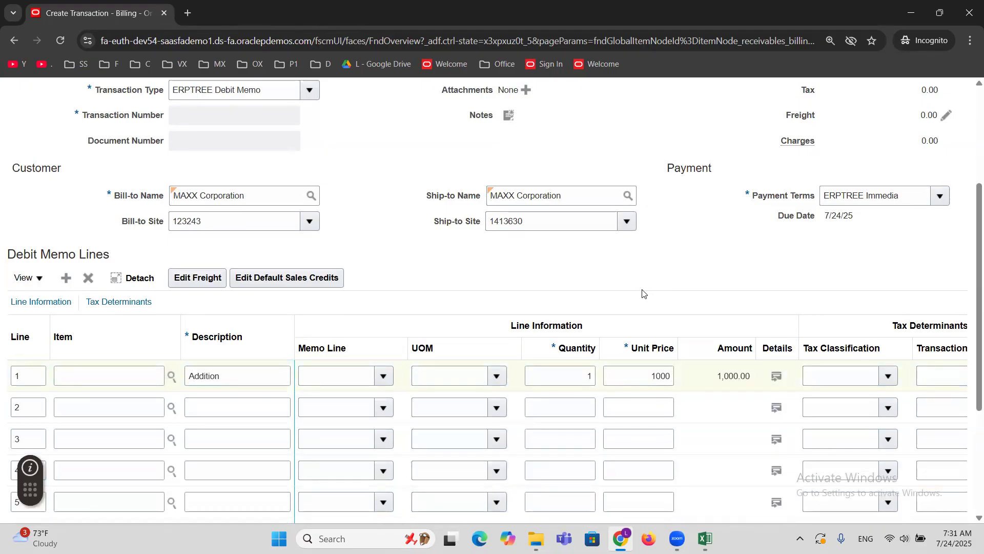
Expand the general information and enter 1001 as the Cross Reference in the debit memo's miscellaneous details.
scroll(643, 291, up, 4)
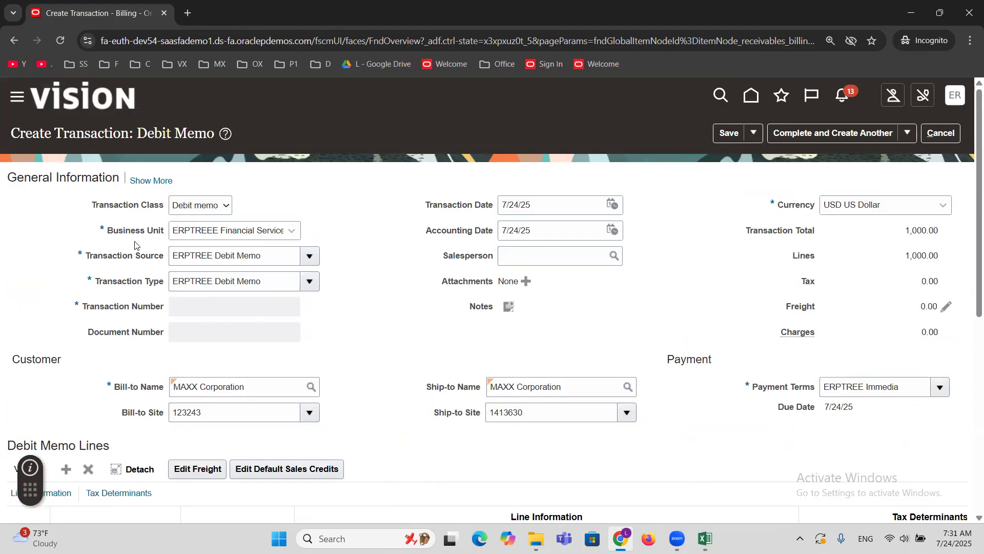
click(151, 183)
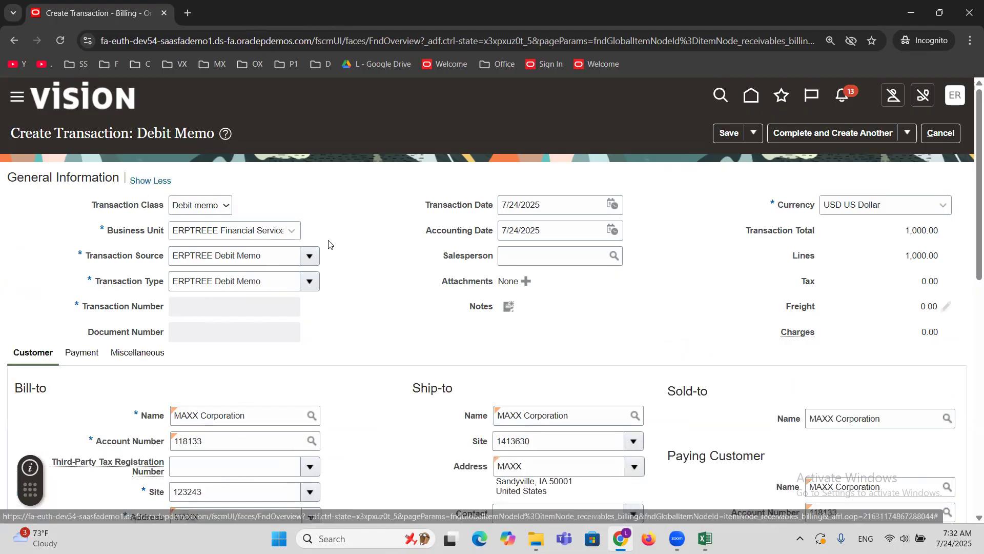
scroll(331, 245, down, 2)
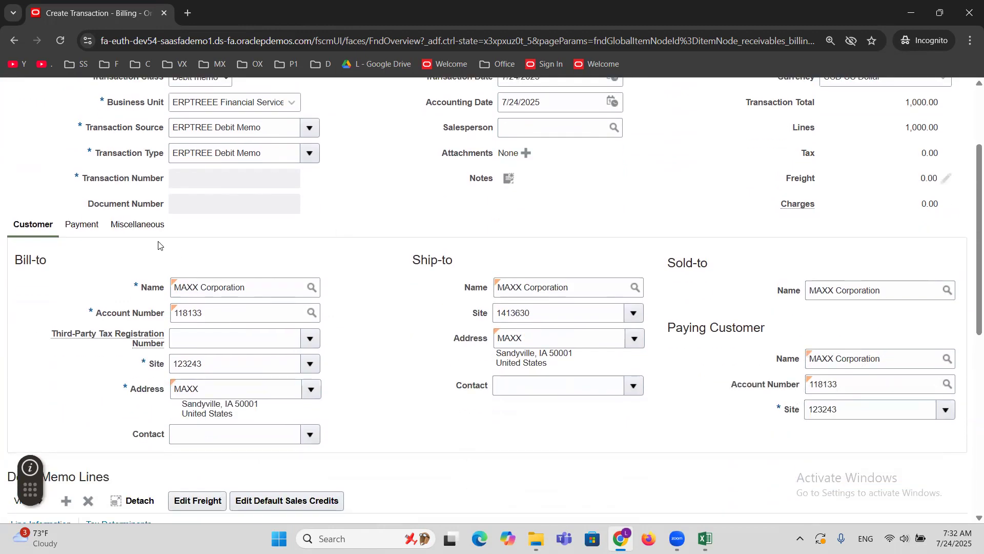
scroll(158, 245, up, 2)
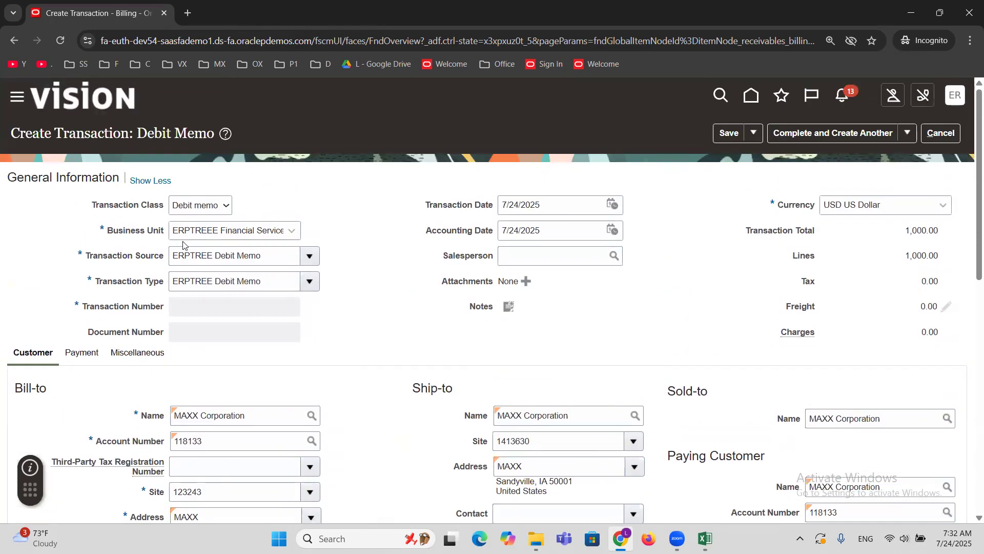
scroll(184, 244, down, 3)
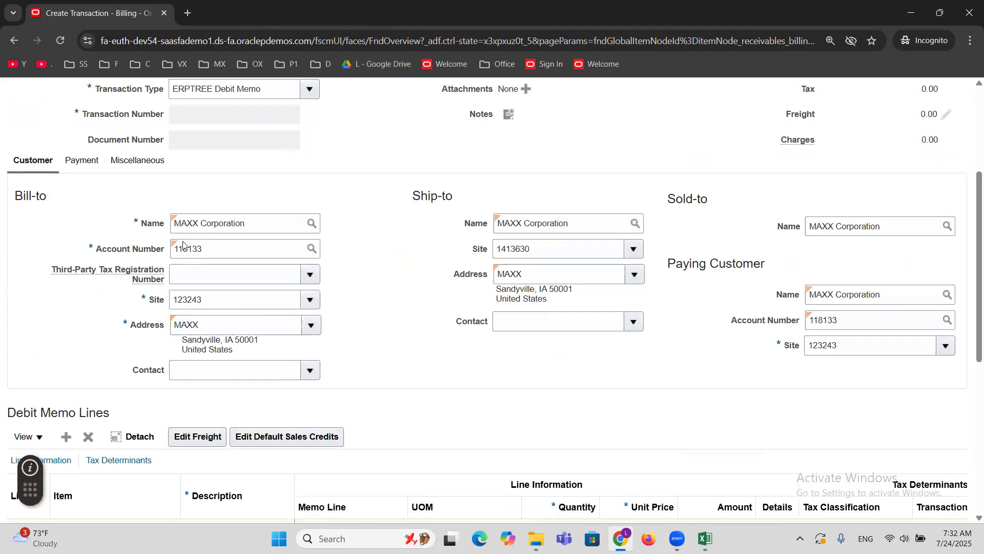
click(145, 165)
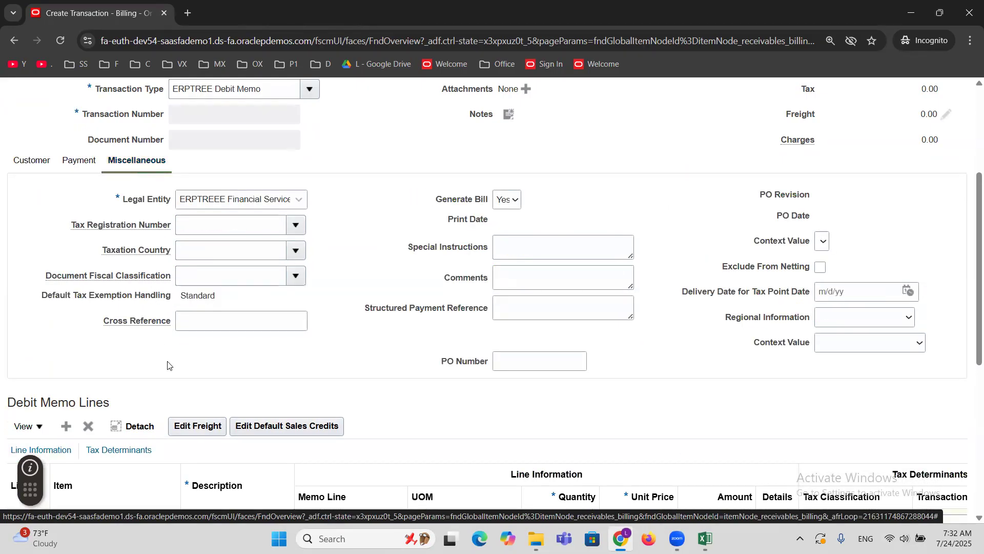
click(195, 316)
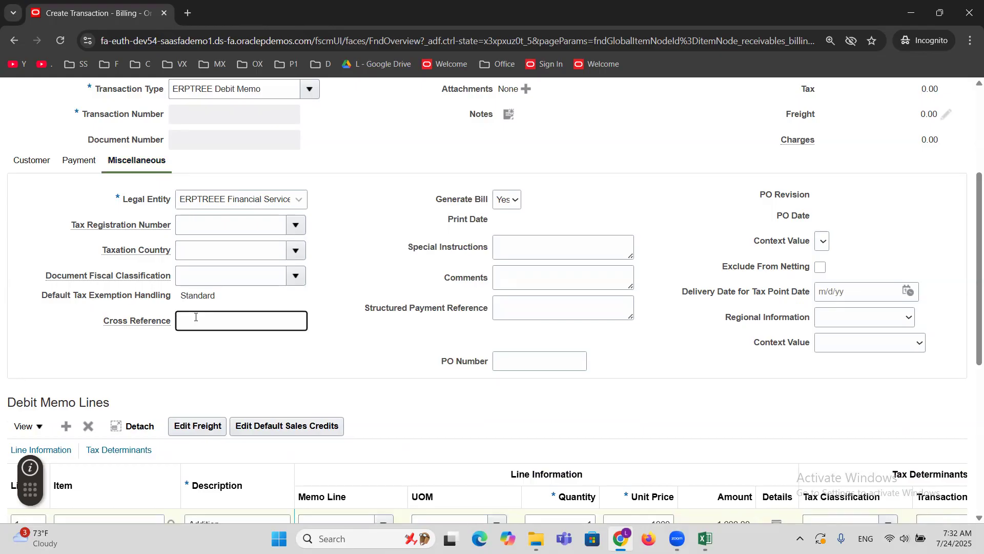
text(1)
text(00-)
text(1)
Save MAXX Corporation's debit memo, then complete and close it.
scroll(323, 327, up, 4)
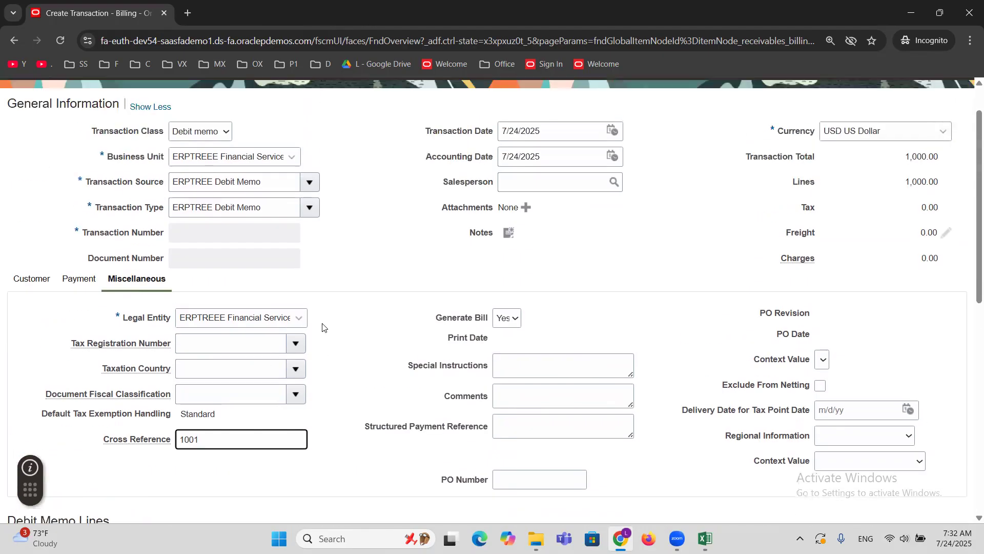
click(729, 133)
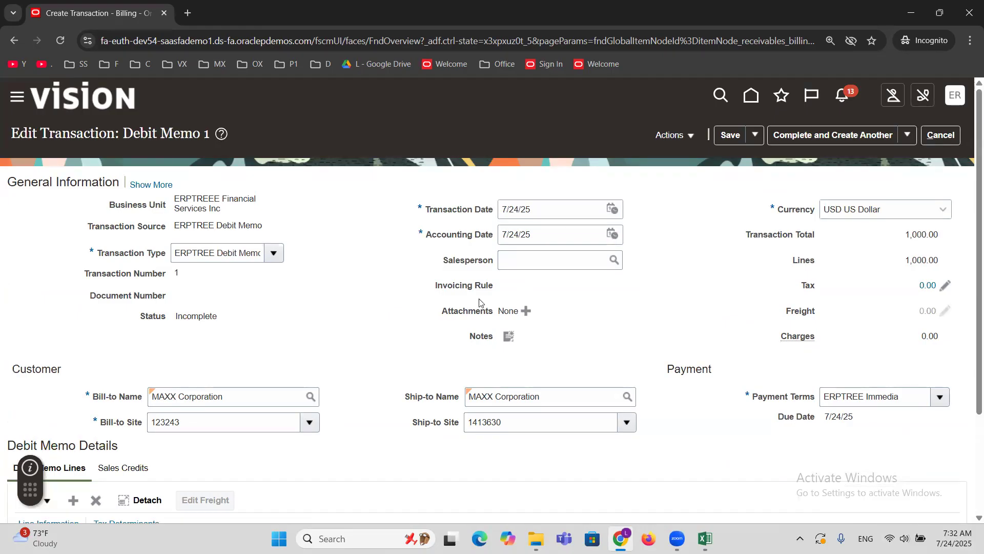
click(908, 135)
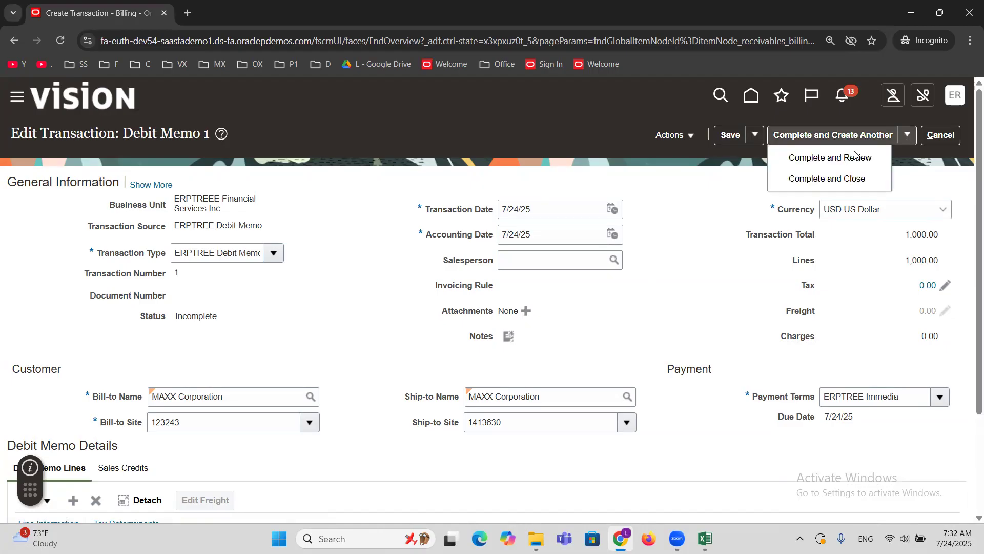
click(826, 179)
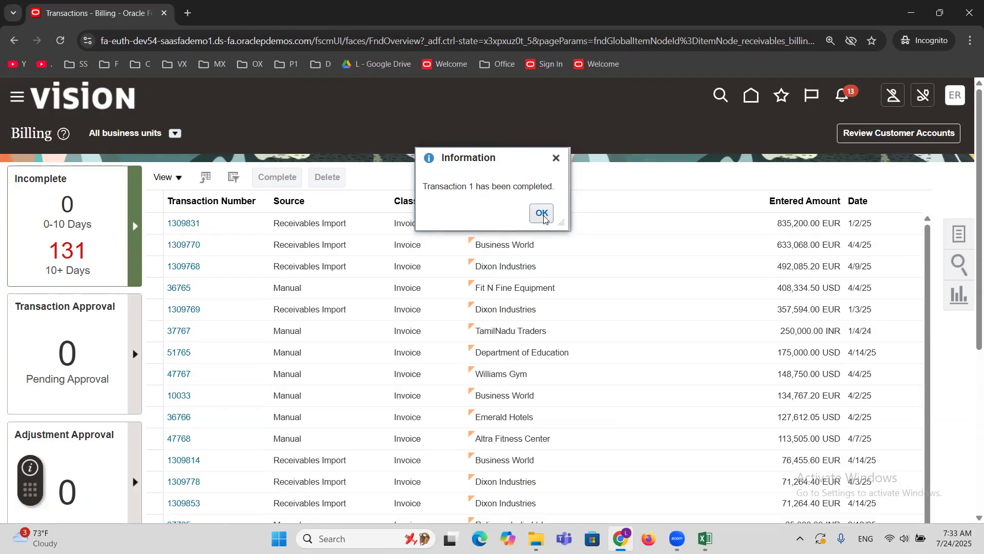
Dismiss the transaction completion message, switch to Excel and mark the Debit Memo Transaction Creation topic as DONE.
click(544, 219)
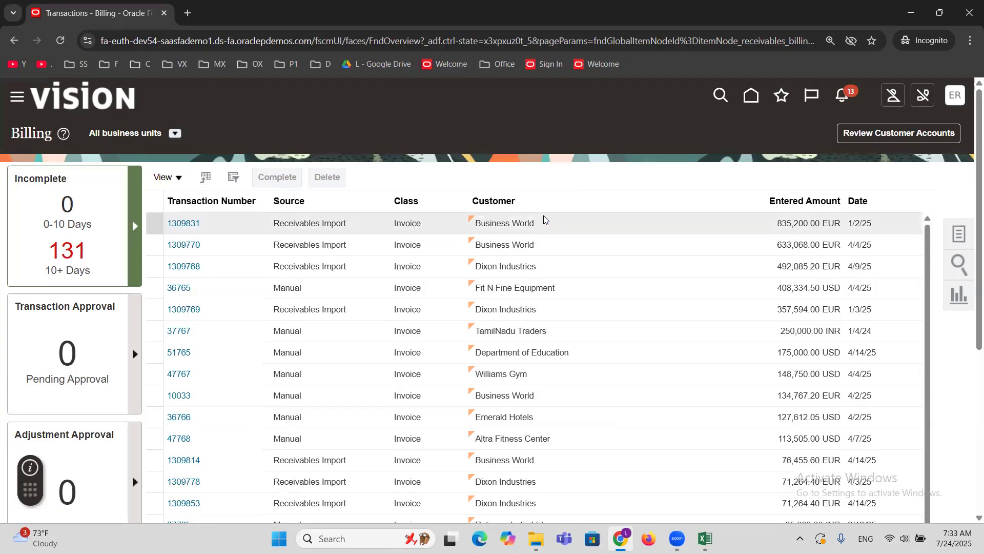
click(706, 538)
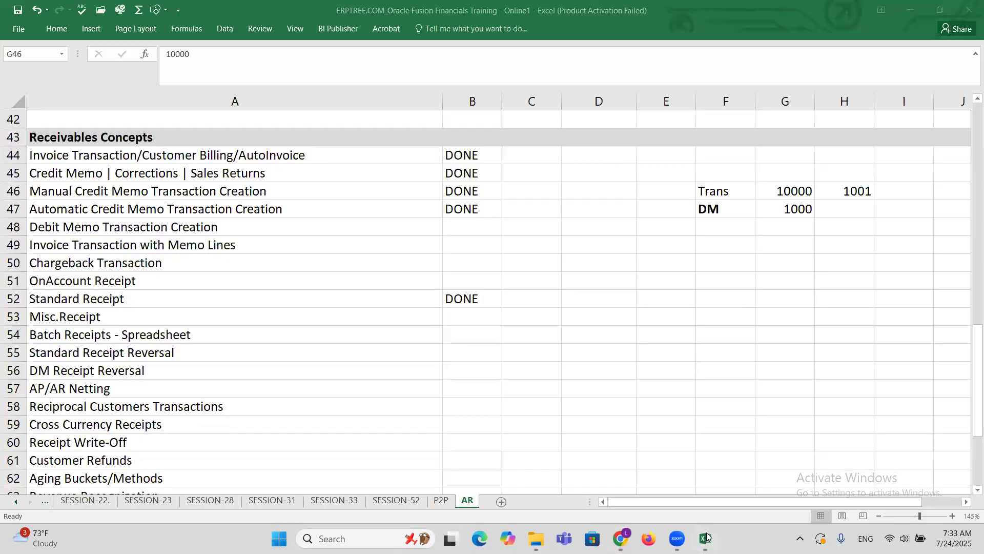
click(188, 221)
key(Right)
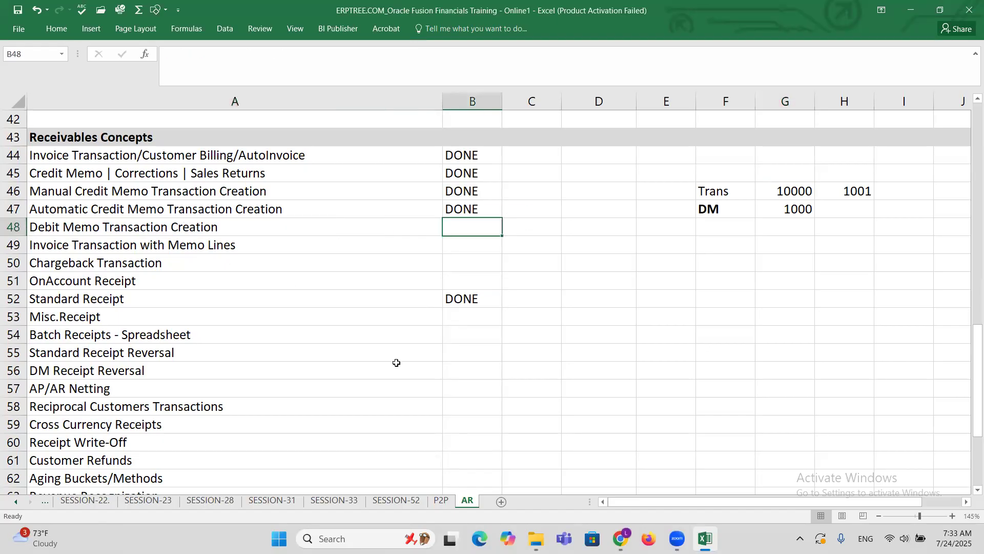
text(d)
key(Right)
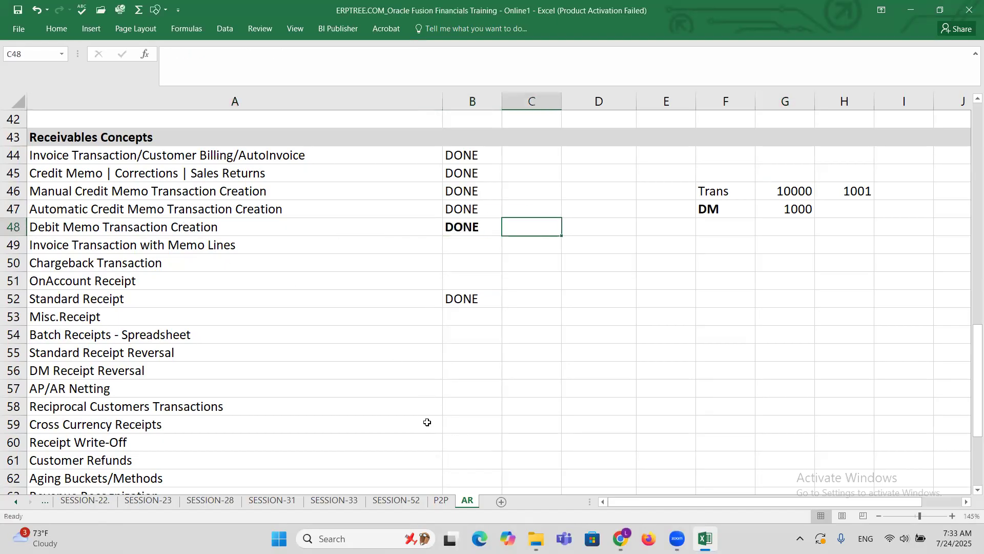
click(175, 249)
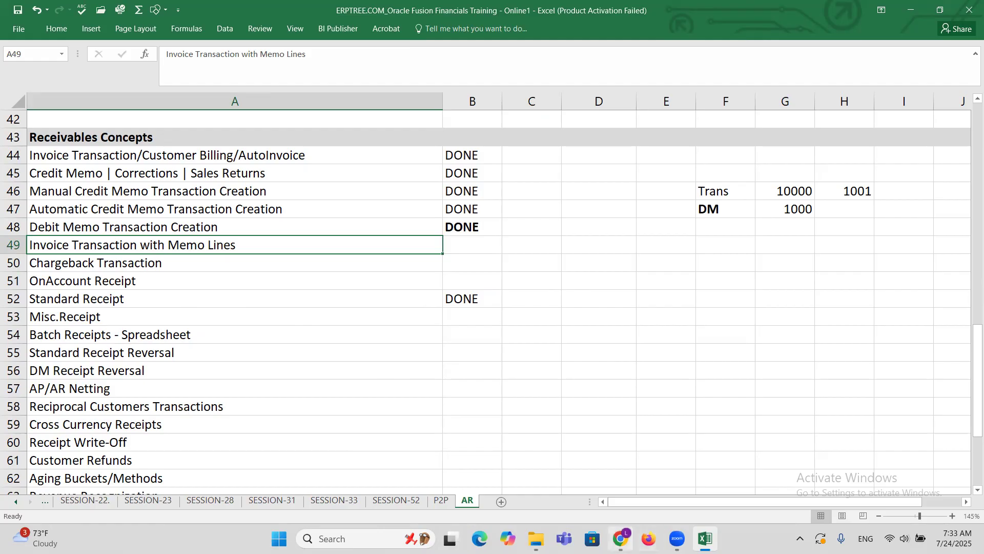
Switch to Oracle Fusion and start a new invoice transaction with source ERPTREE Invoice and bill-to customer MAXX Corporation.
click(620, 539)
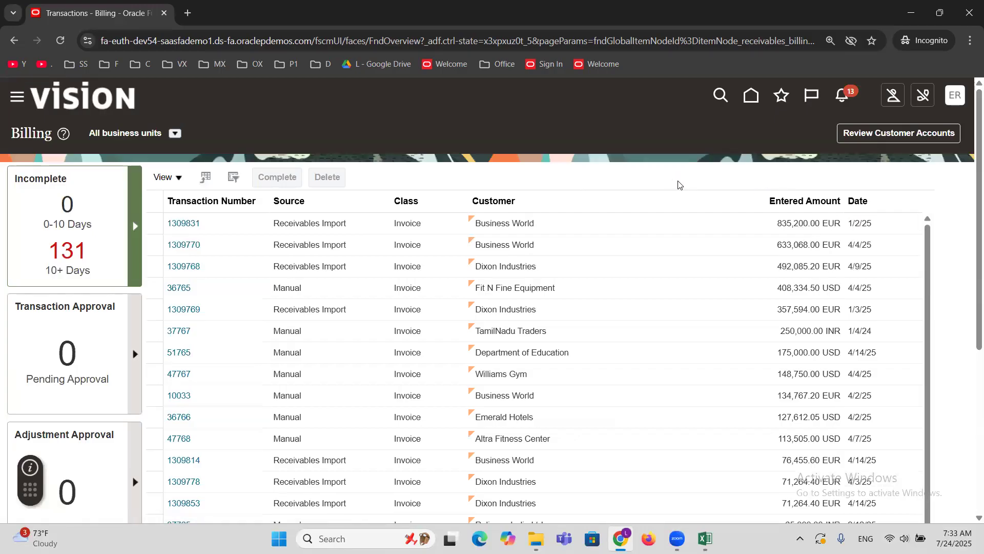
click(863, 144)
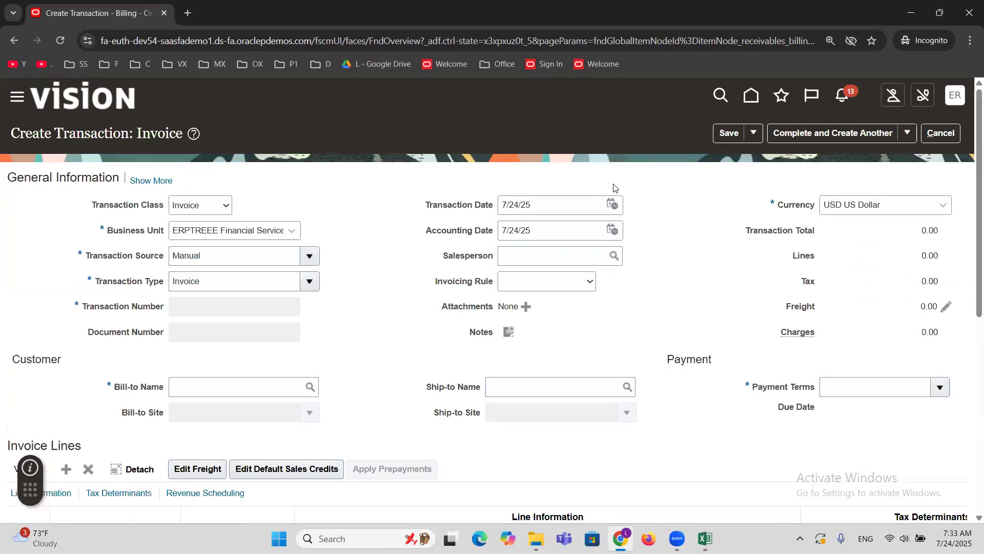
click(242, 259)
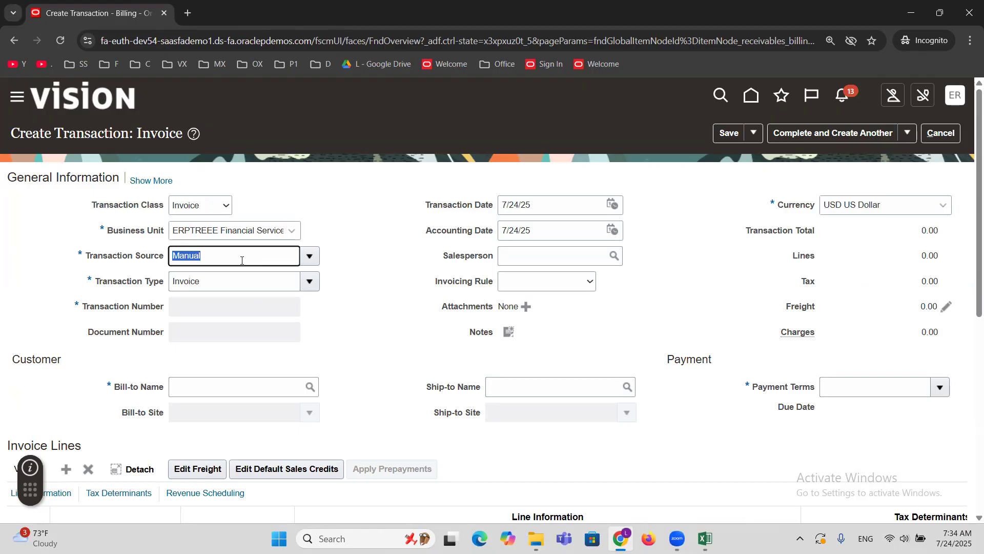
text(erptree)
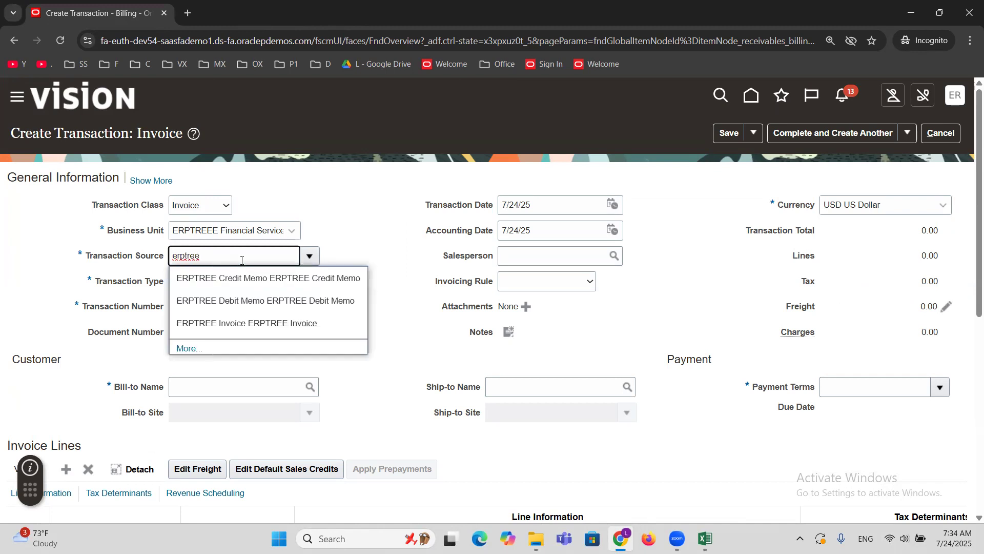
click(272, 324)
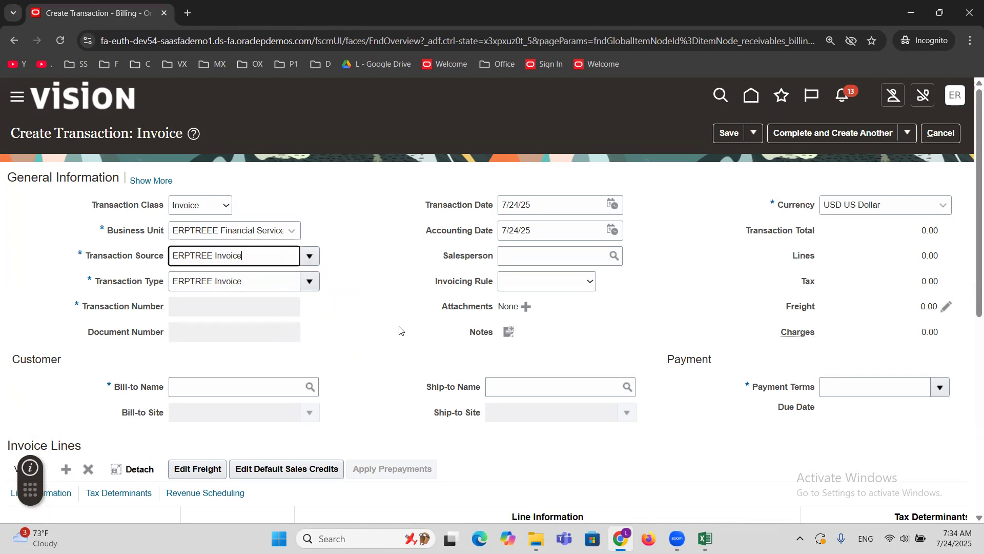
click(279, 384)
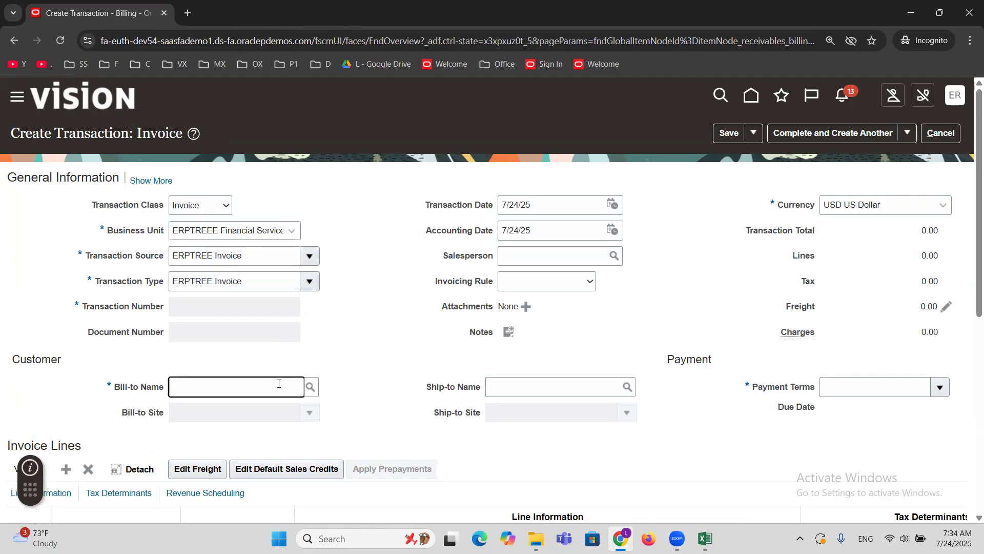
text(MAXX)
key(Tab)
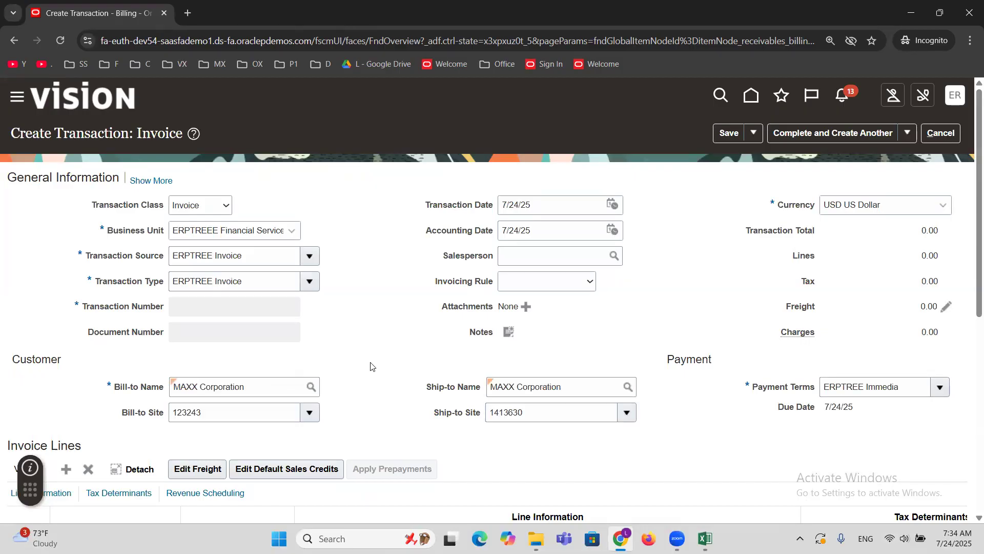
Fill in invoice line 1 with the memo line ERPTREE Event Management Services, quantity 1 and unit price 25000.
scroll(371, 366, down, 5)
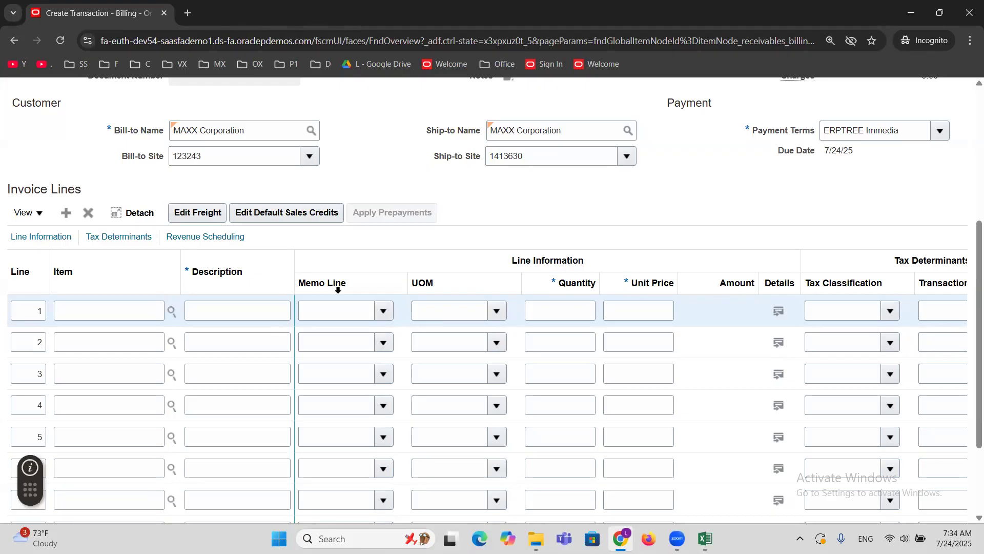
click(383, 311)
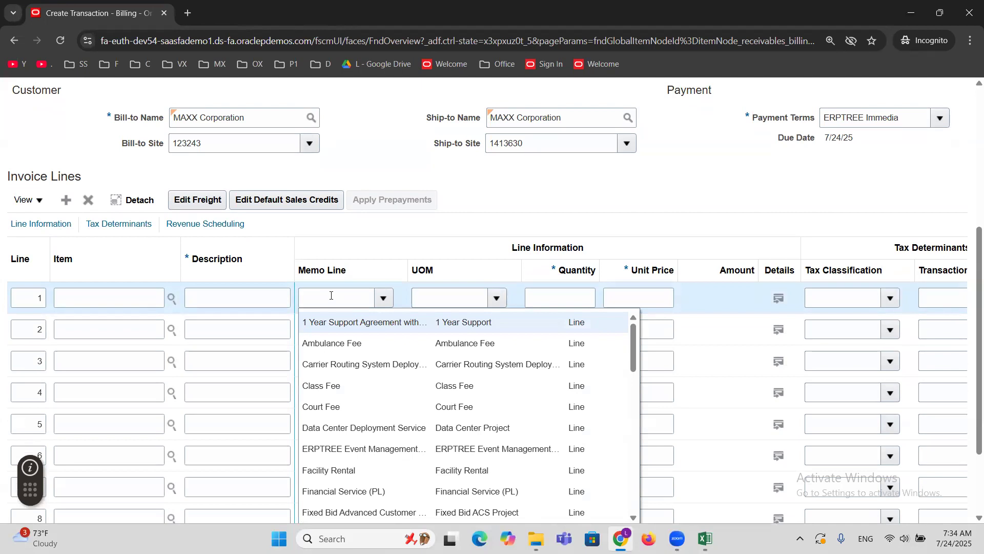
click(416, 445)
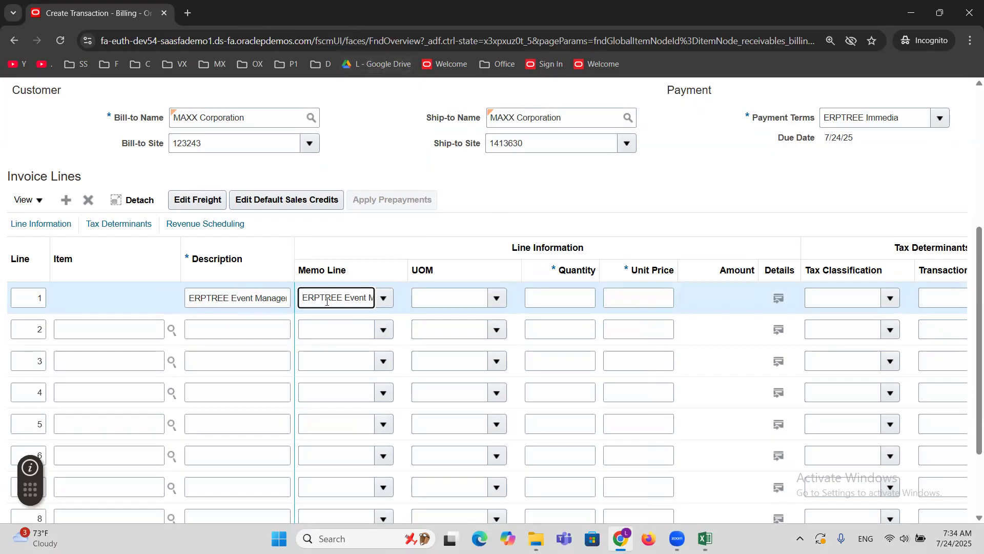
click(578, 299)
text(1)
key(Tab)
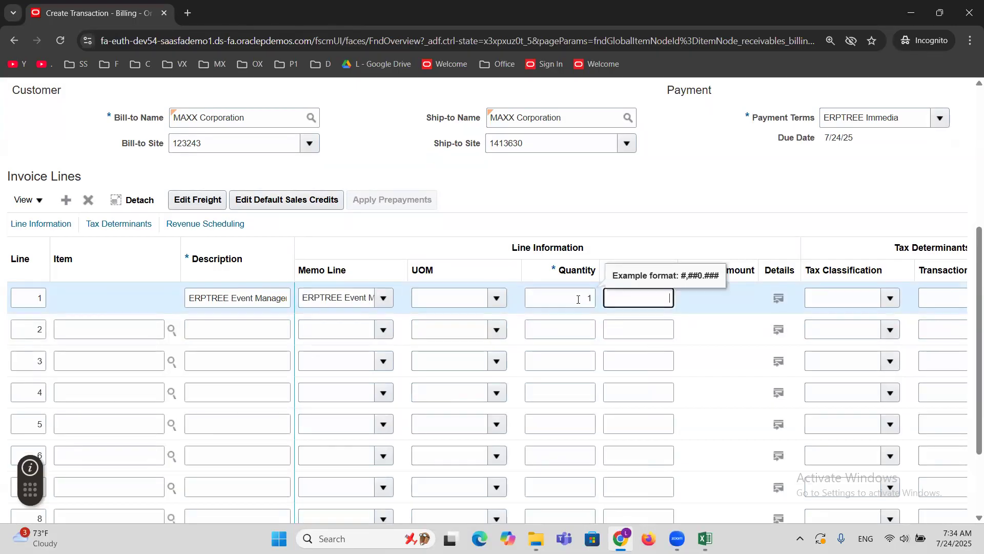
text(25000)
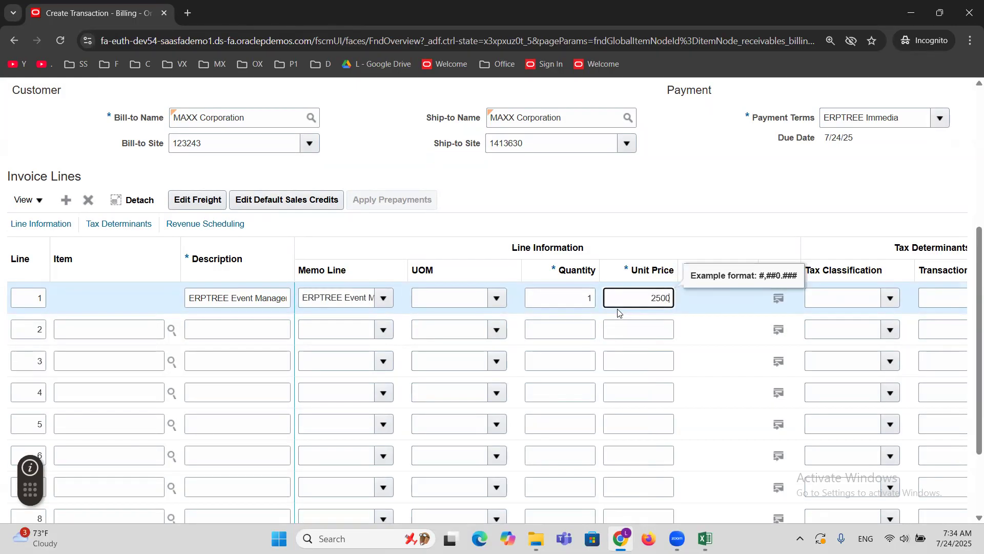
click(631, 216)
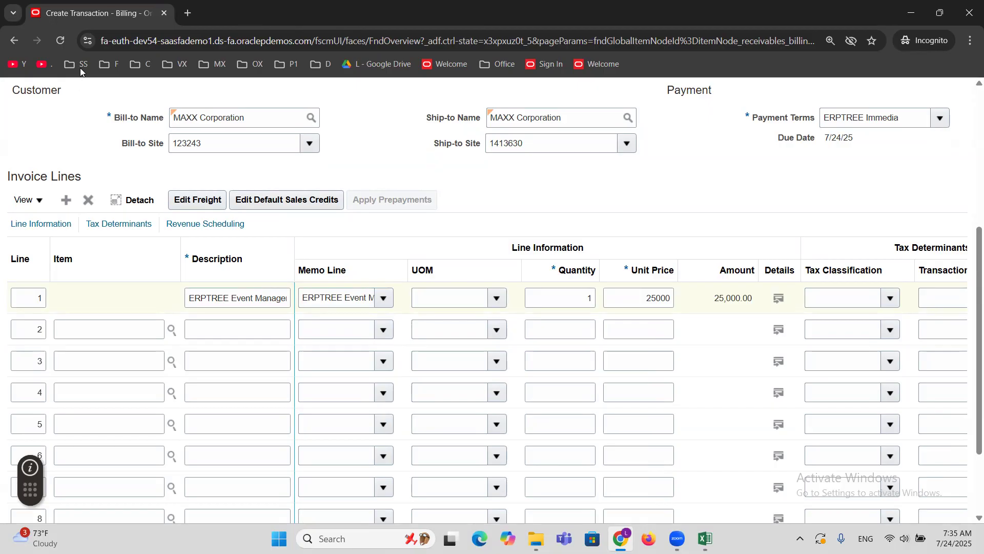
Duplicate the browser tab, open Setup and Maintenance, search the tasks for AUTOACC and open Manage AutoAccounting Rules.
right_click(90, 12)
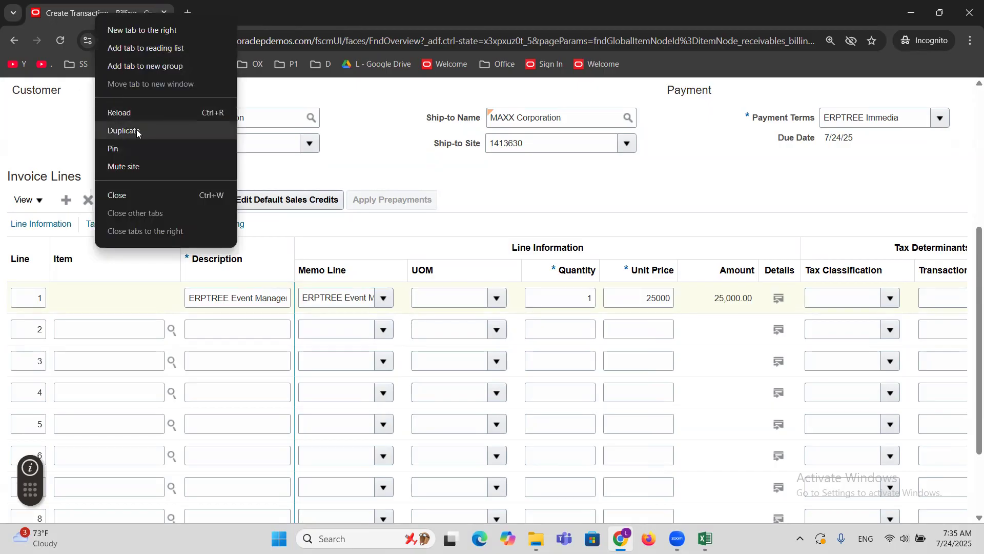
click(121, 130)
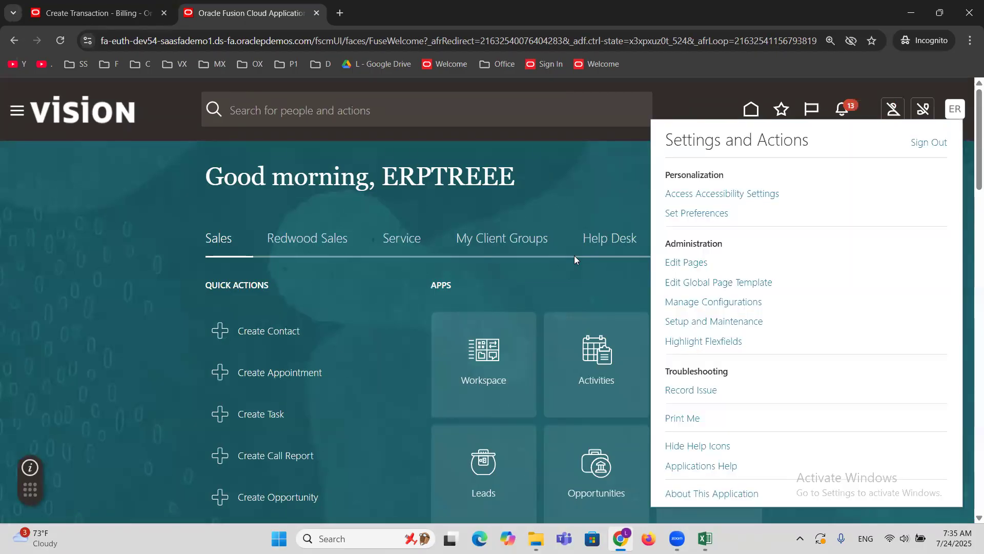
click(712, 322)
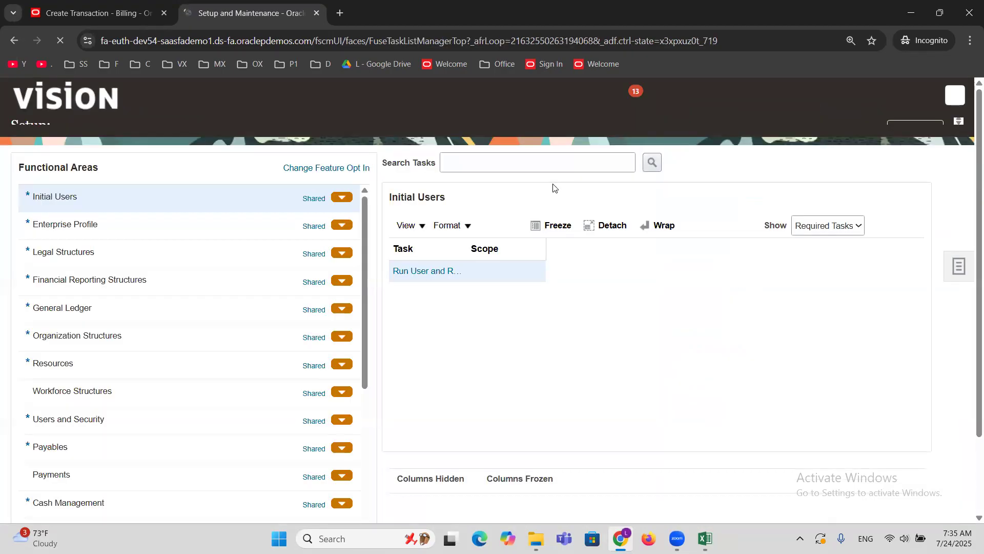
click(536, 177)
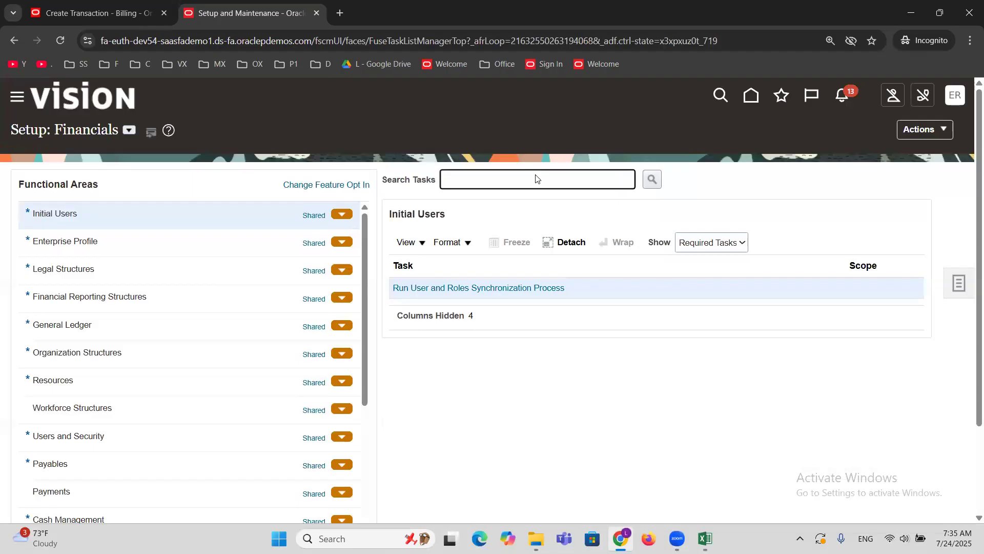
text(AUTOACC)
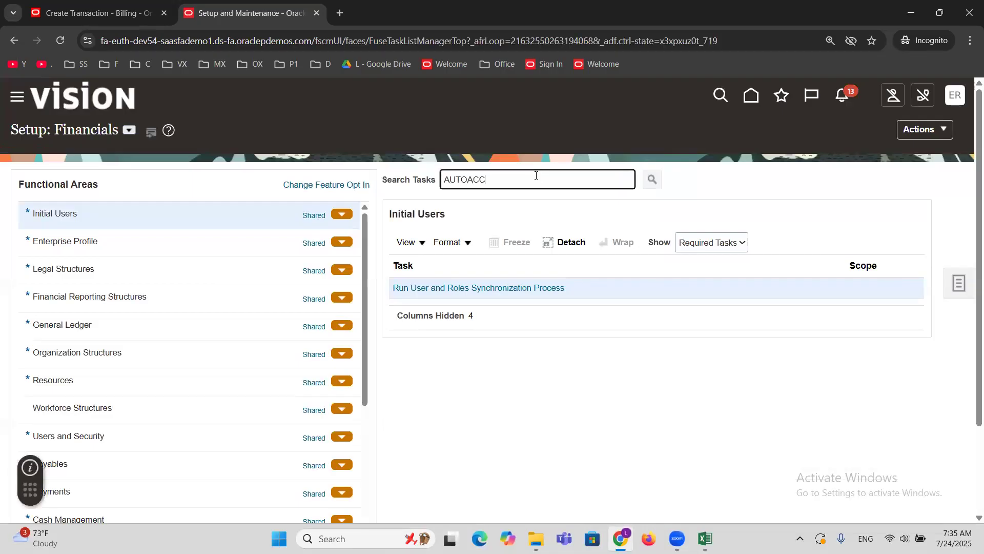
key(Return)
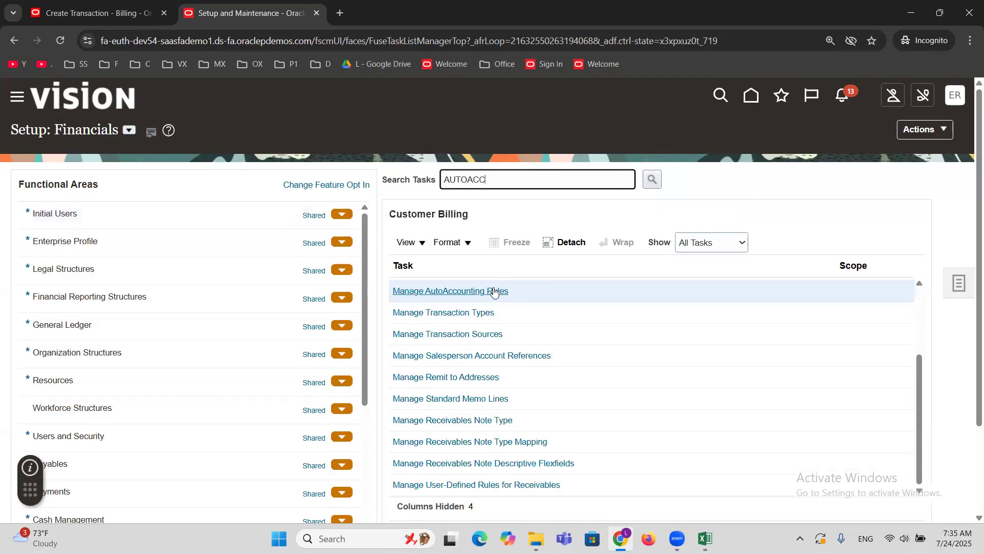
click(493, 290)
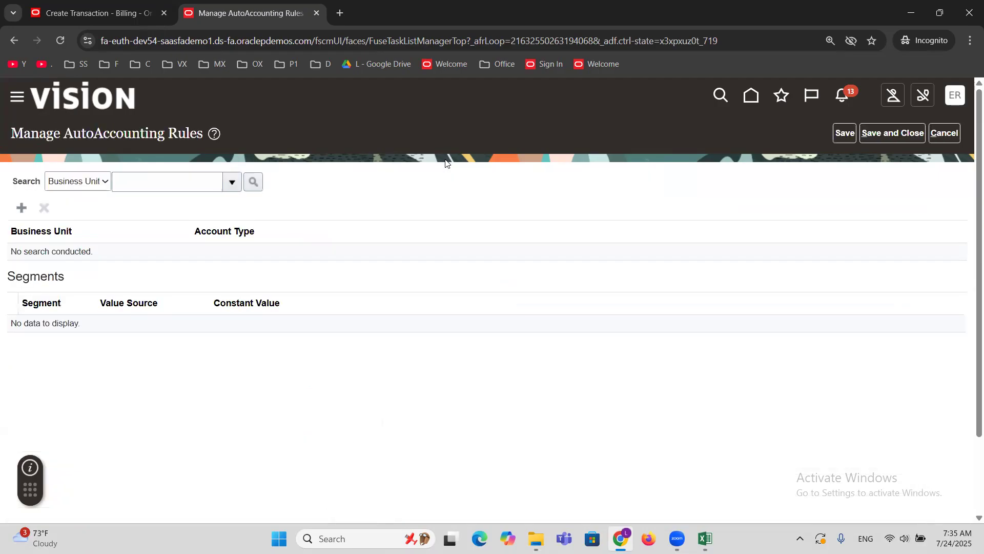
Search the AutoAccounting rules for the business unit ERPTREEE Consulting Services Inc.
click(230, 182)
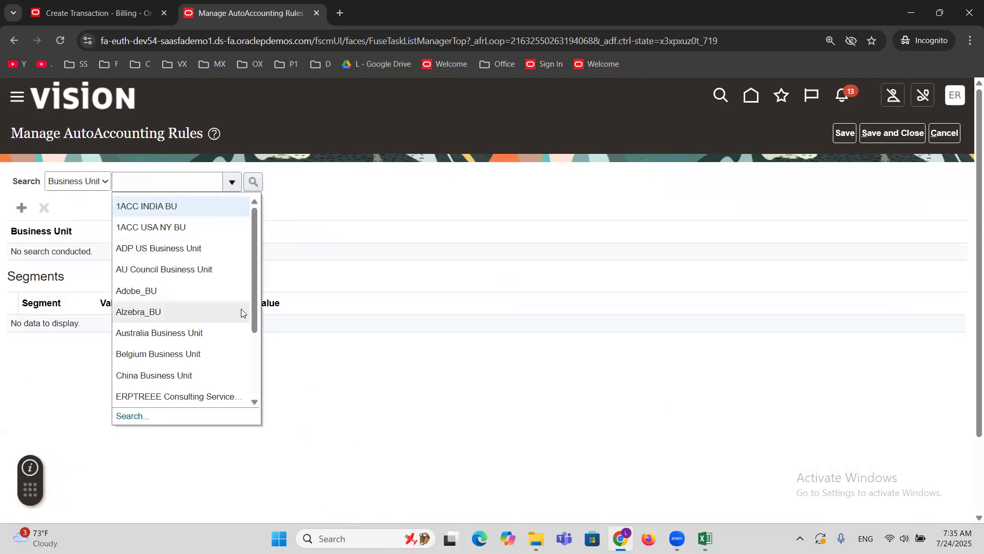
click(215, 396)
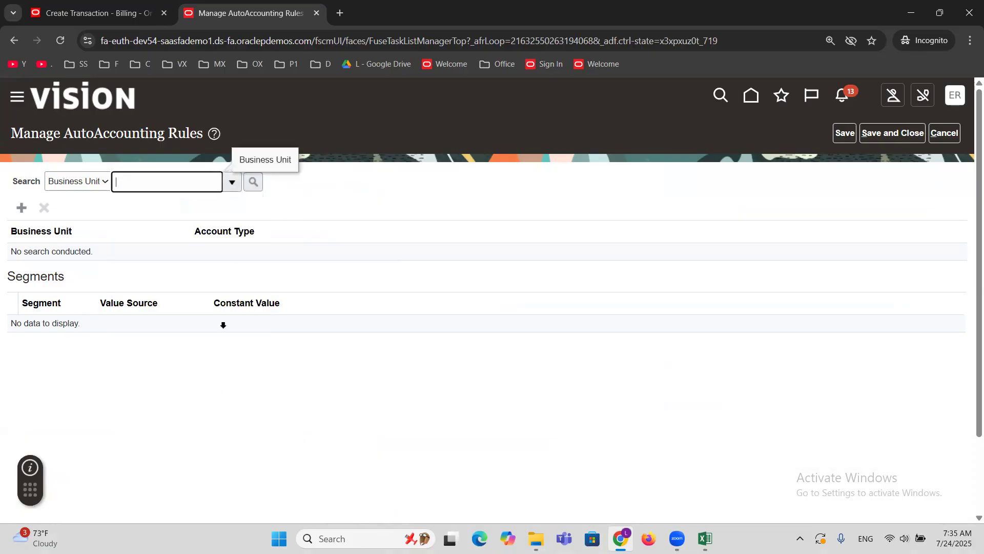
click(255, 184)
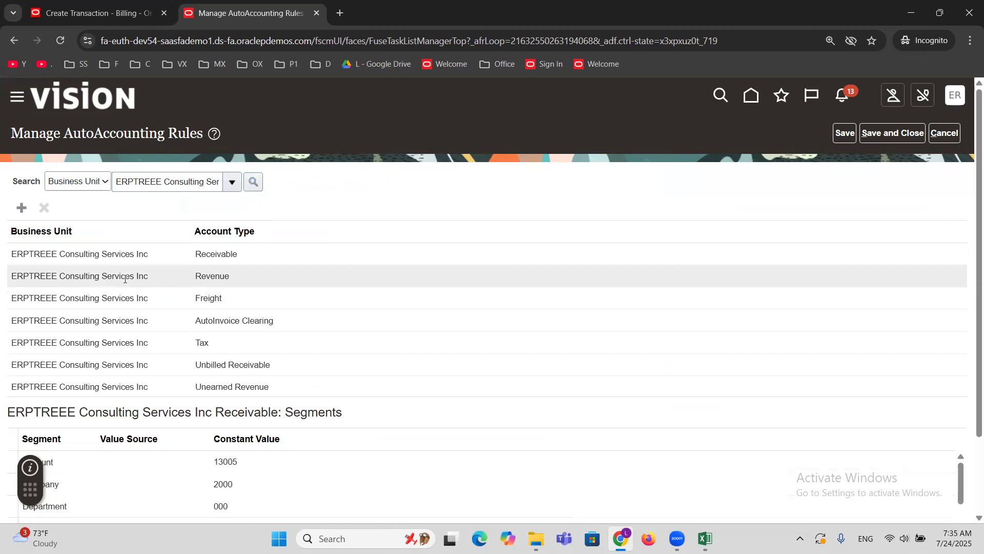
Examine the Account segment's constant value in the Revenue rule and check it against the invoice draft.
click(124, 278)
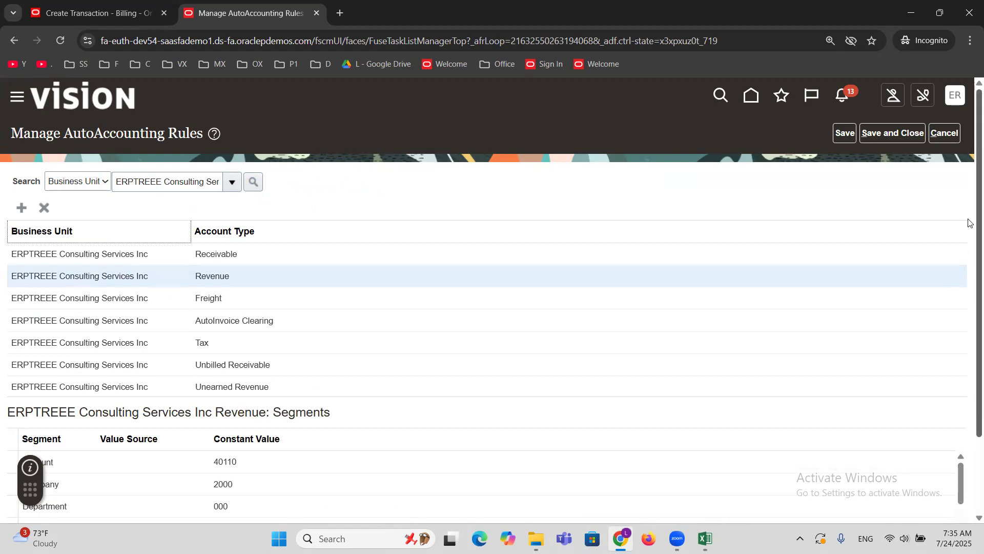
scroll(971, 223, down, 2)
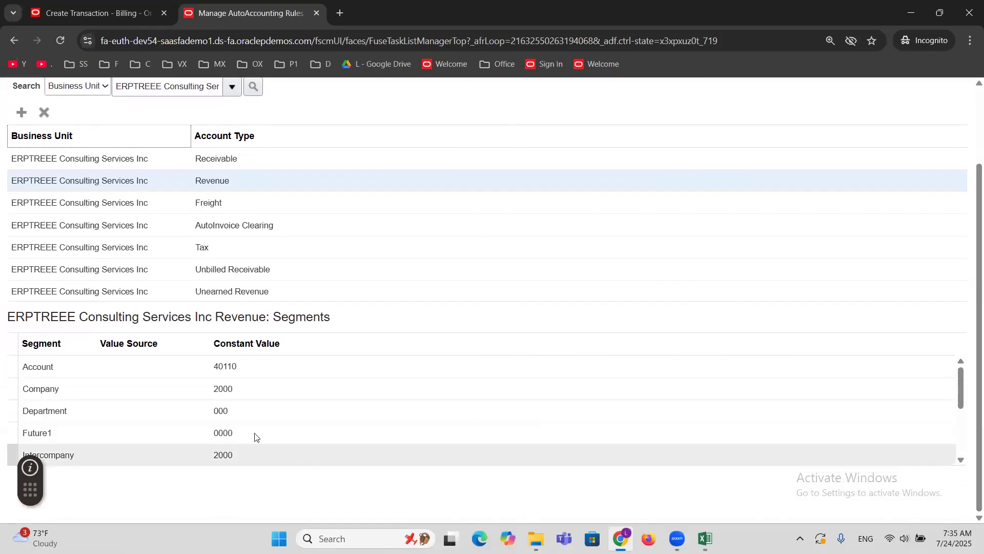
click(79, 365)
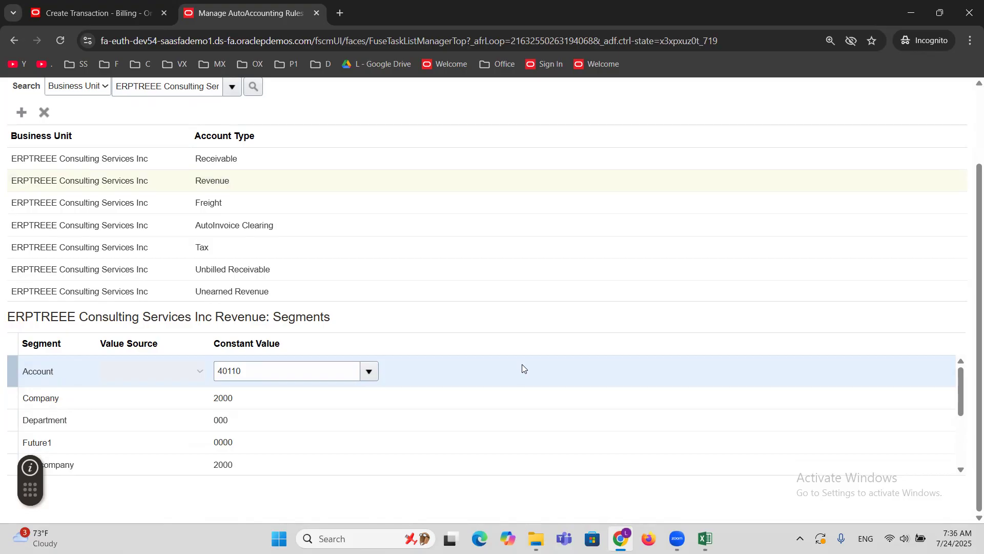
double_click(246, 371)
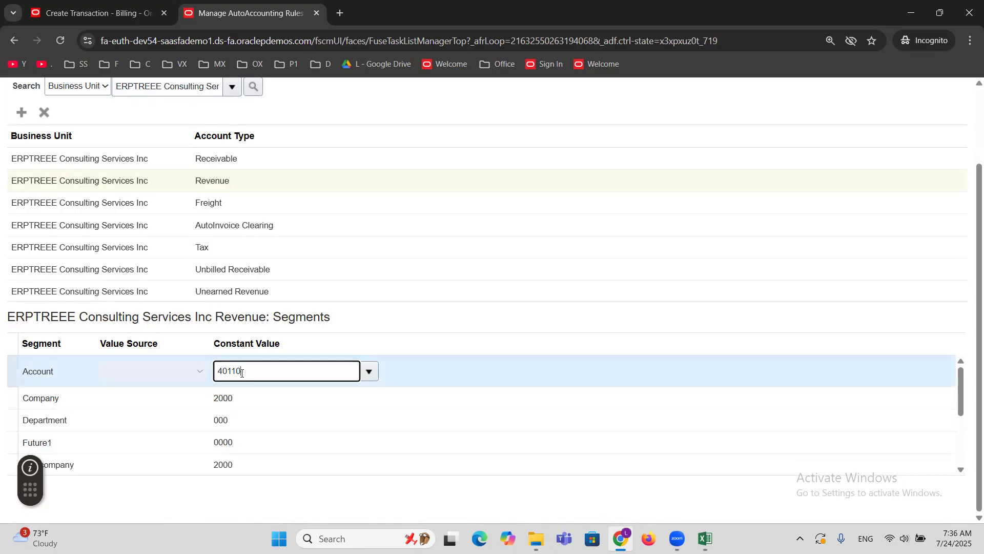
click(57, 7)
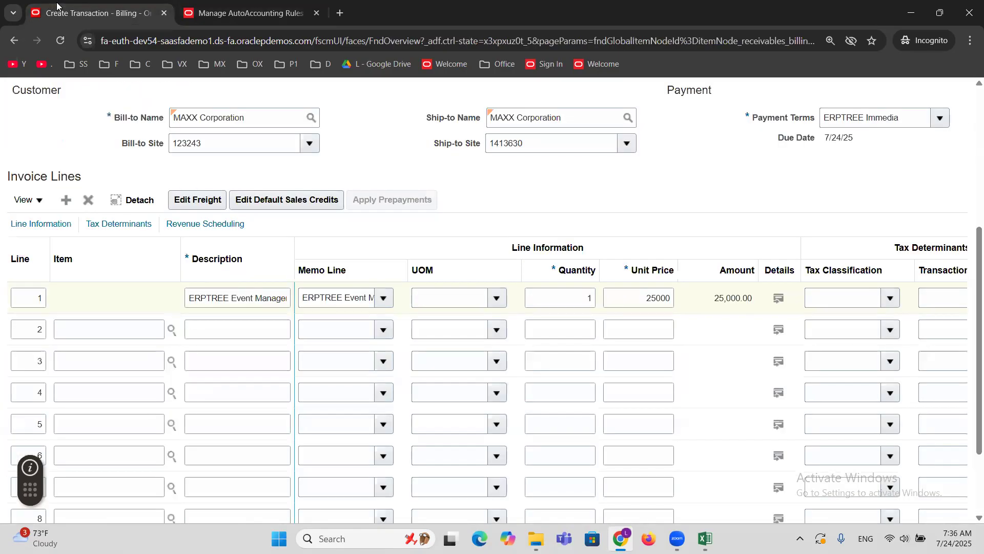
scroll(456, 225, up, 3)
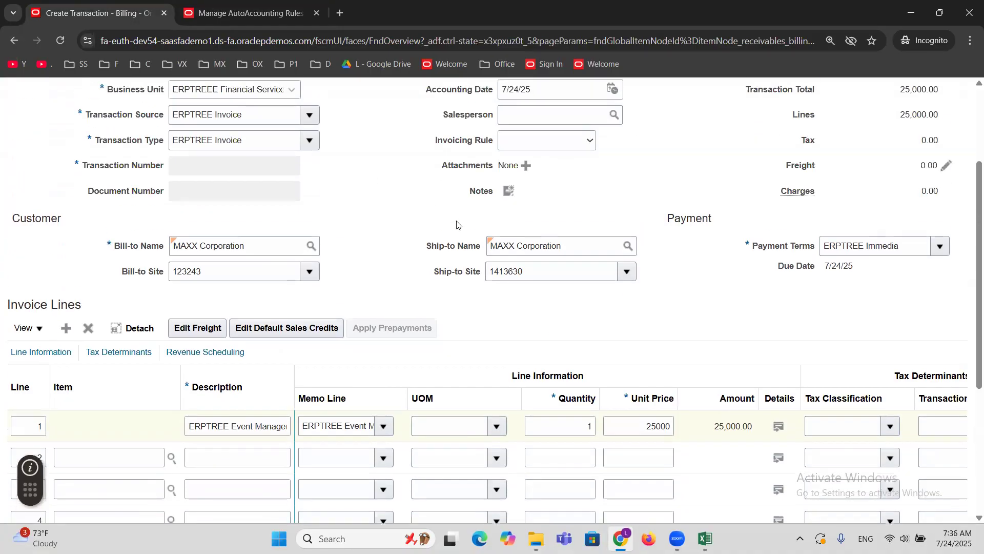
click(214, 4)
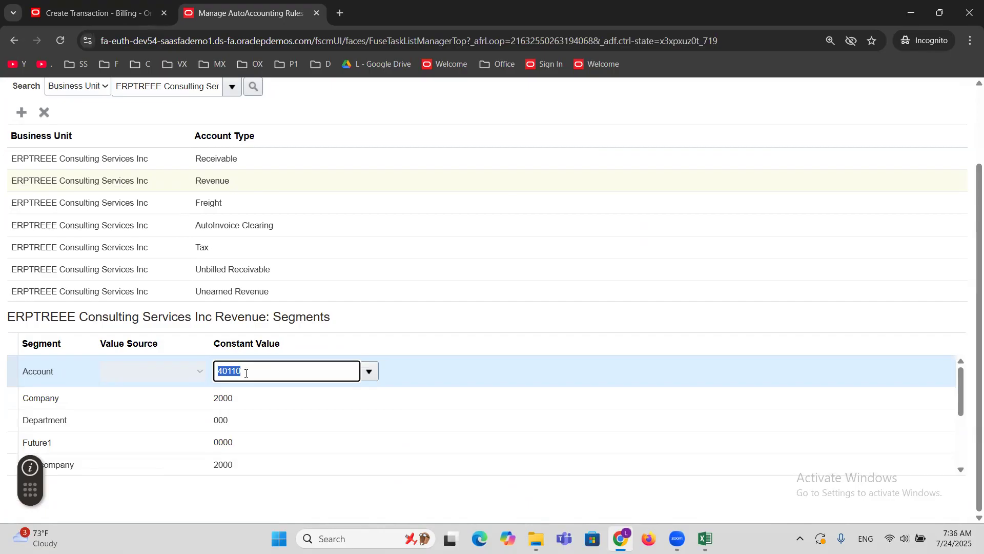
Duplicate the AutoAccounting rules browser tab and open Setup and Maintenance in the copy.
right_click(248, 5)
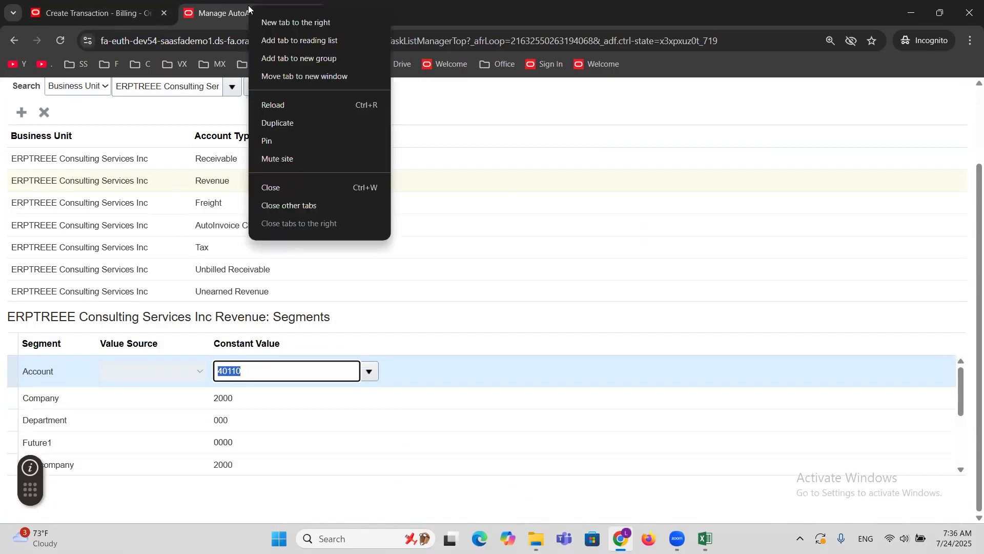
click(282, 121)
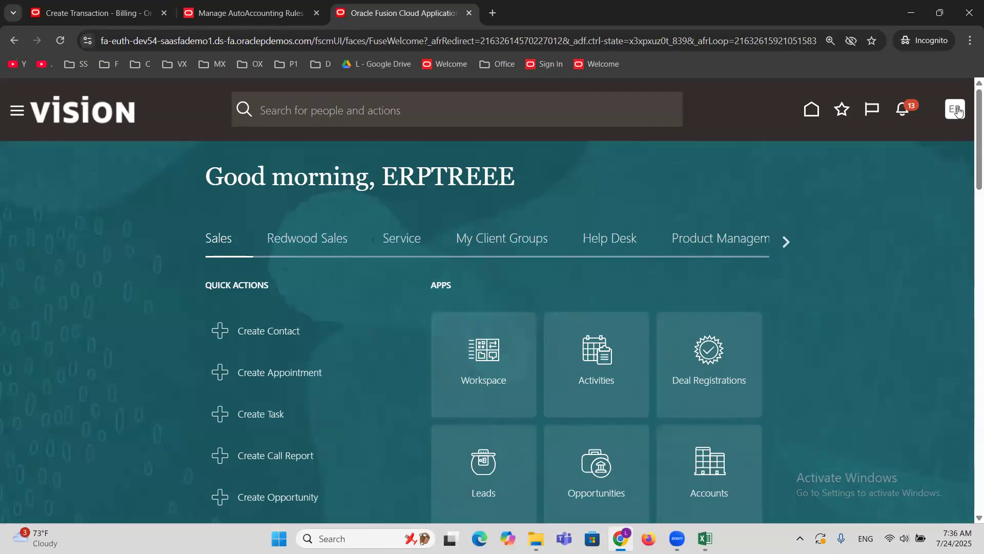
click(955, 109)
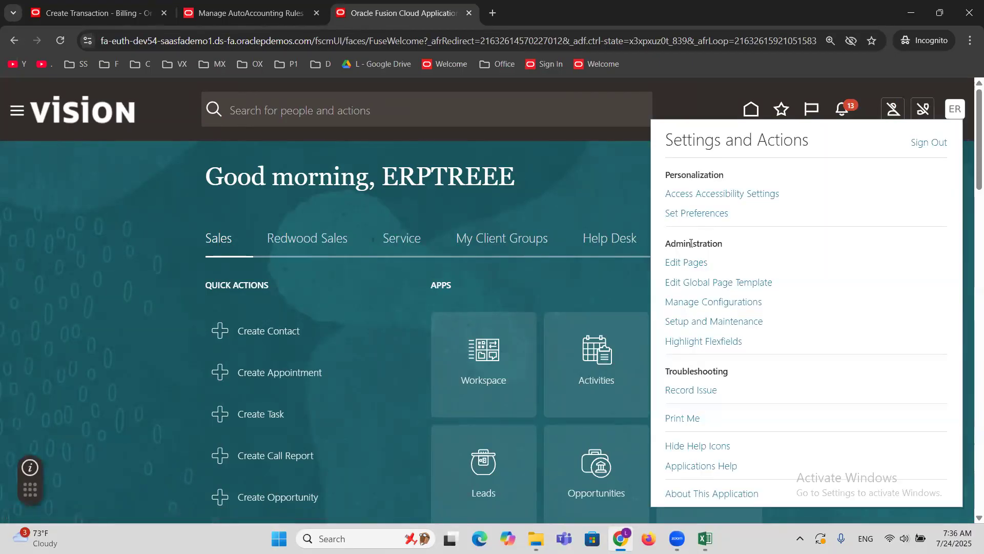
click(737, 323)
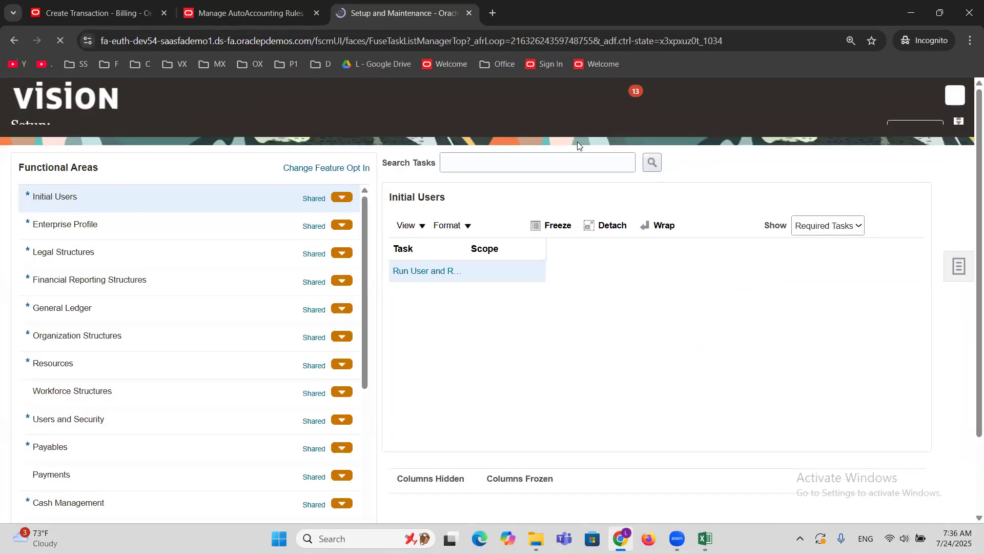
Search the setup tasks for Memo L and open Manage Standard Memo Lines under Customer Billing.
click(501, 185)
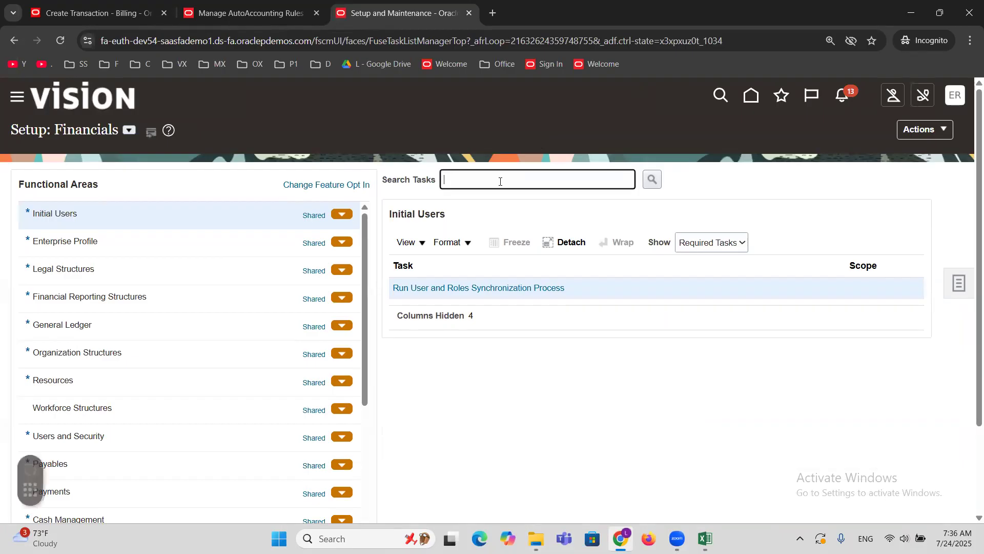
text(Memo L)
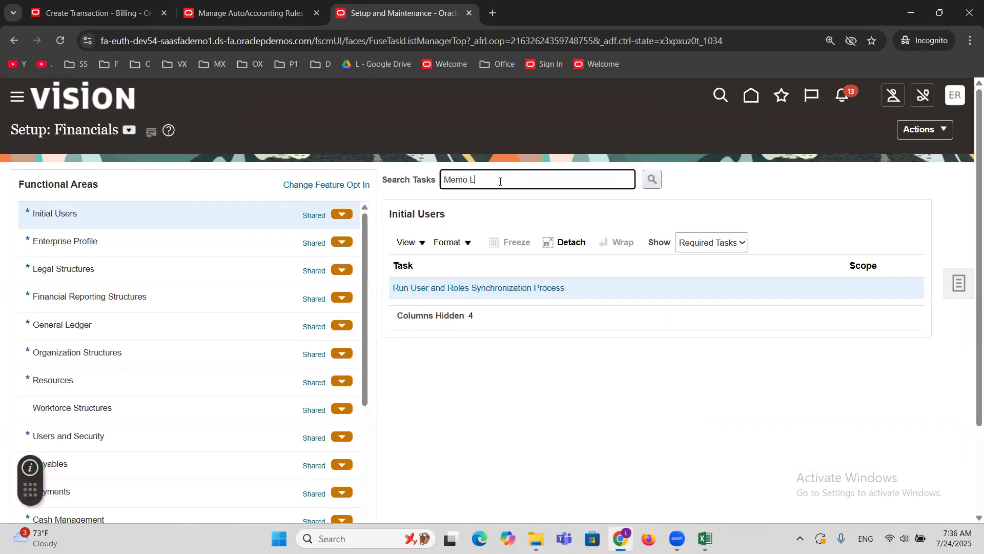
key(Return)
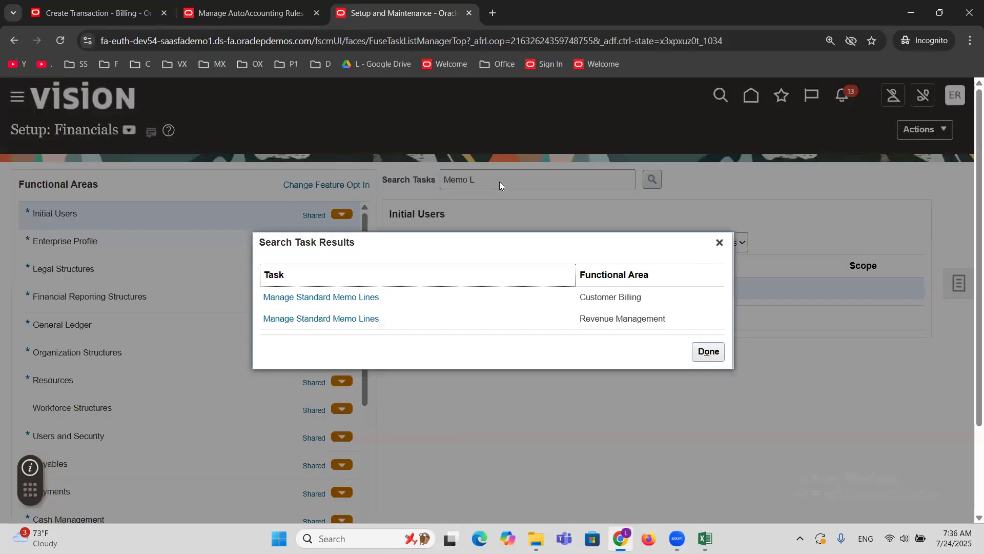
click(349, 296)
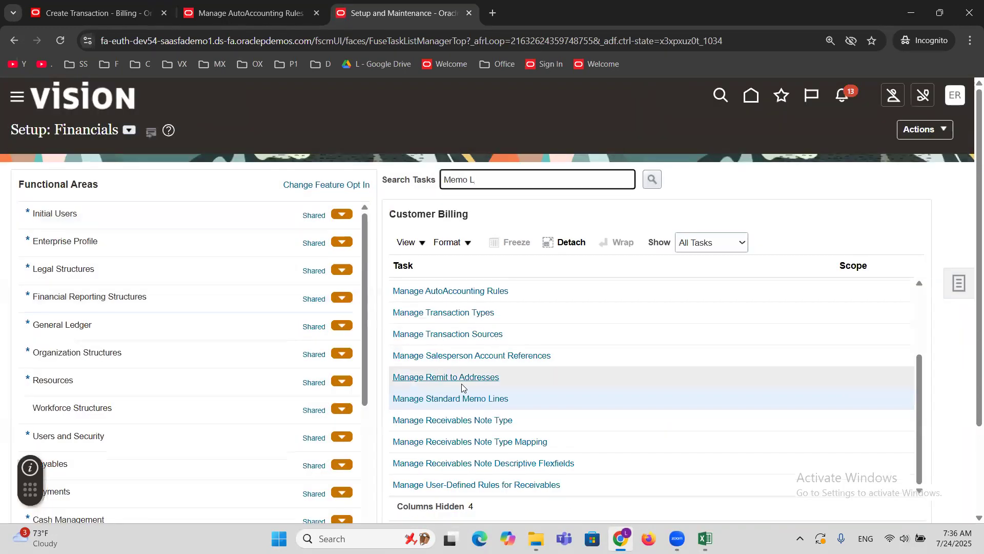
click(484, 399)
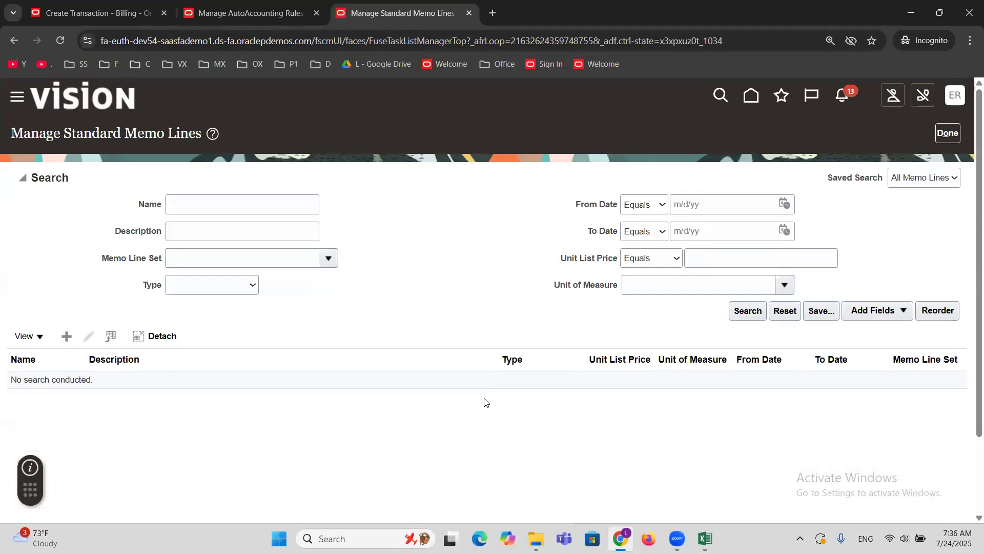
Search the standard memo lines by the name ERPTREE and open ERPTREE Event Management Services for editing.
click(241, 207)
text(erp)
key(BackSpace)
key(BackSpace)
key(BackSpace)
text(ERPTREE)
key(Return)
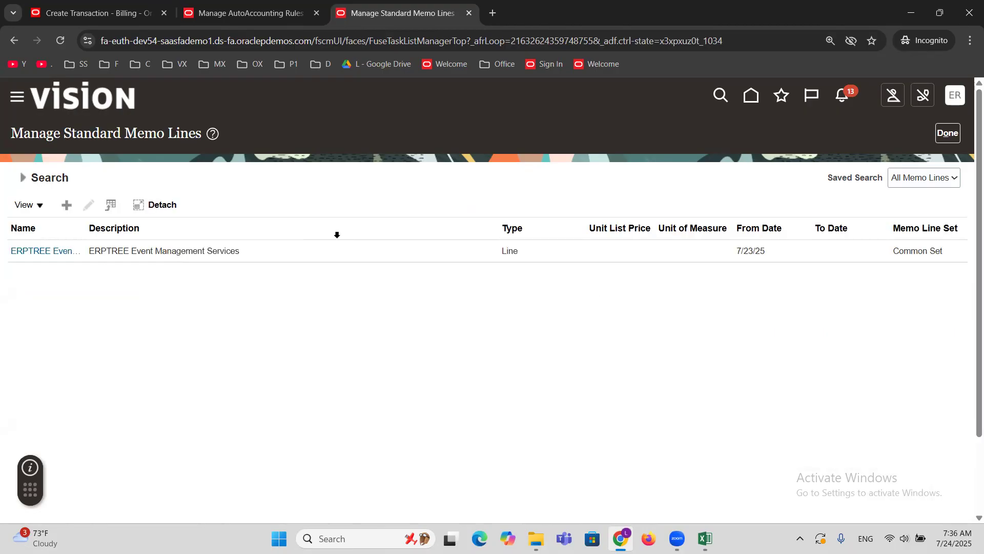
click(91, 256)
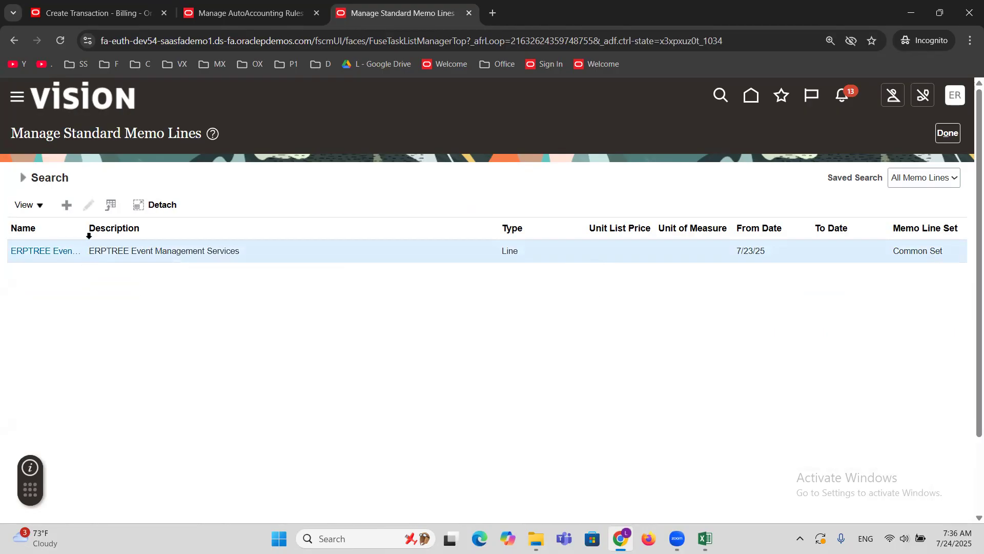
click(88, 205)
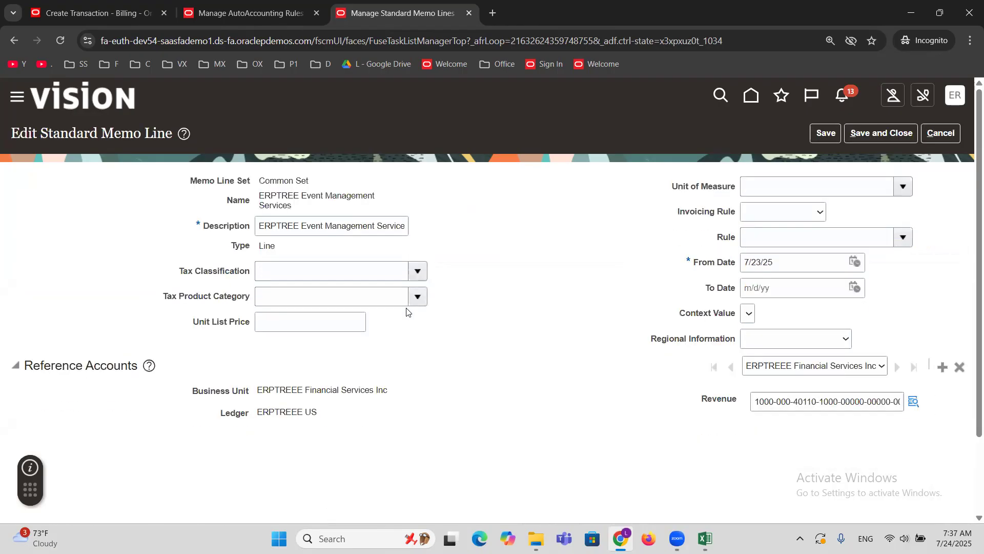
Check the memo line on invoice line 1 against the Revenue reference account in the standard memo line.
click(90, 7)
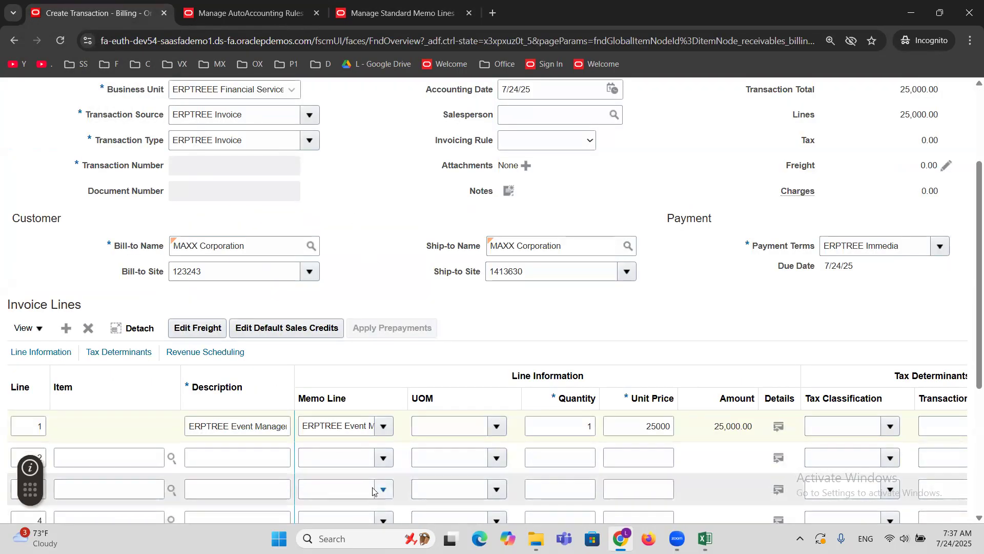
triple_click(336, 426)
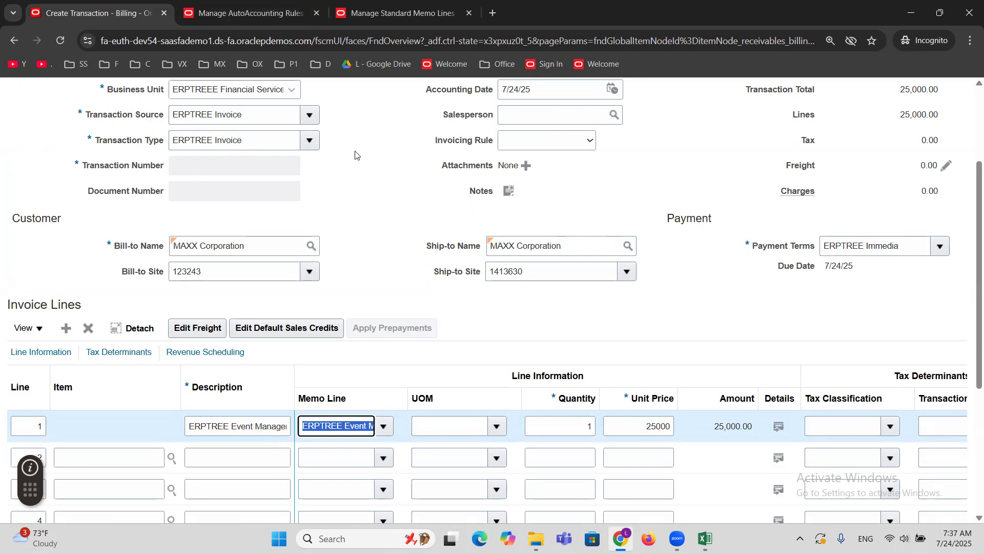
key(ctrl+3)
triple_click(811, 406)
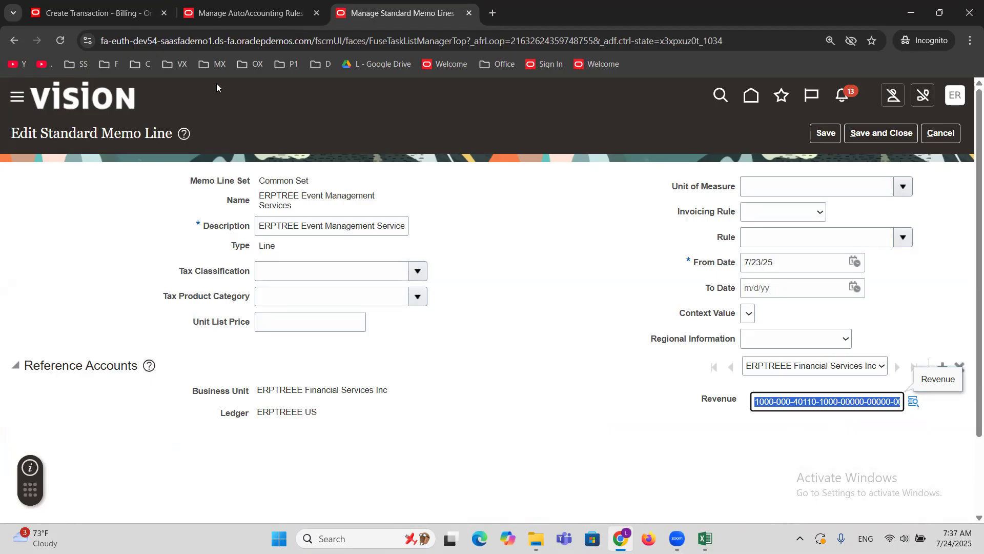
In the Revenue AutoAccounting rule, clear the Account segment's constant value and set its value source to Standard Lines.
click(261, 10)
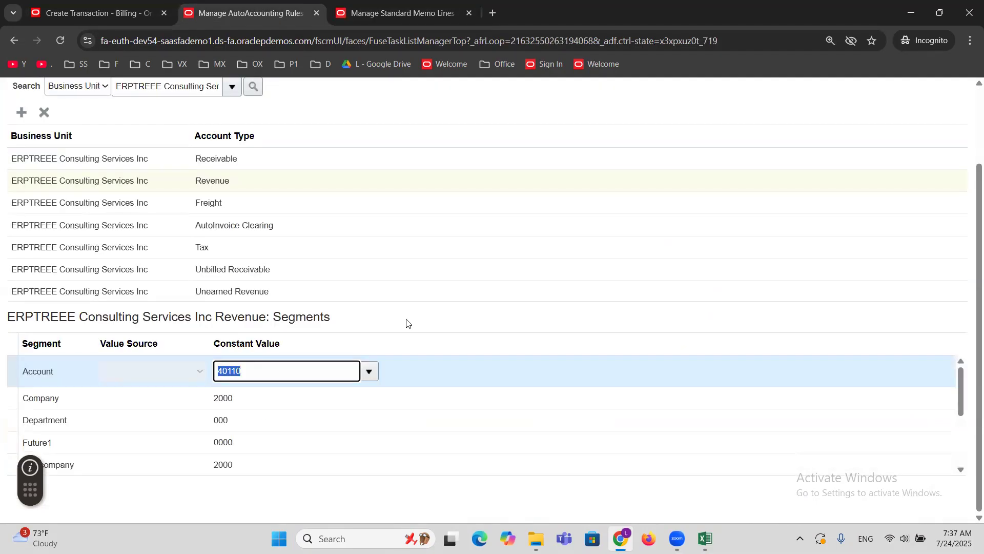
key(BackSpace)
click(144, 370)
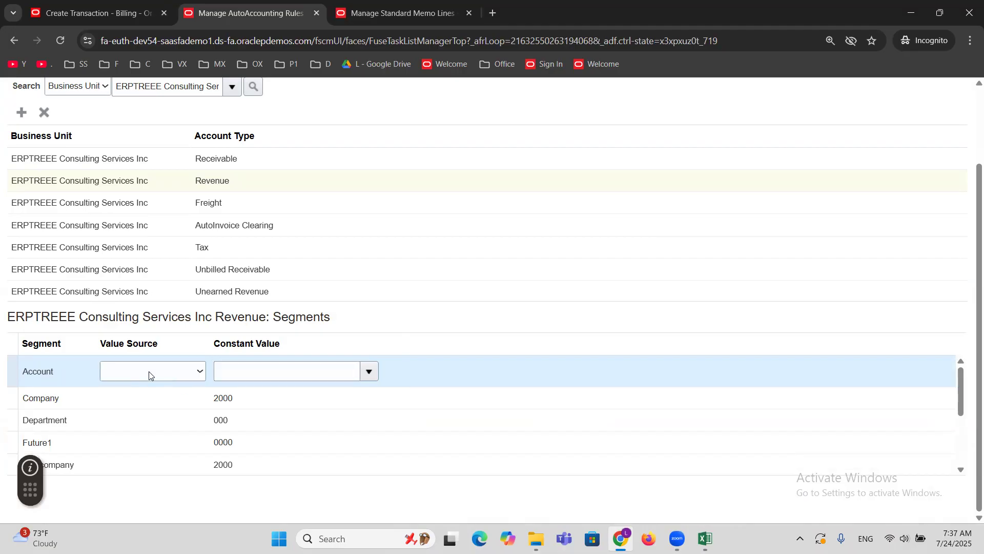
click(200, 372)
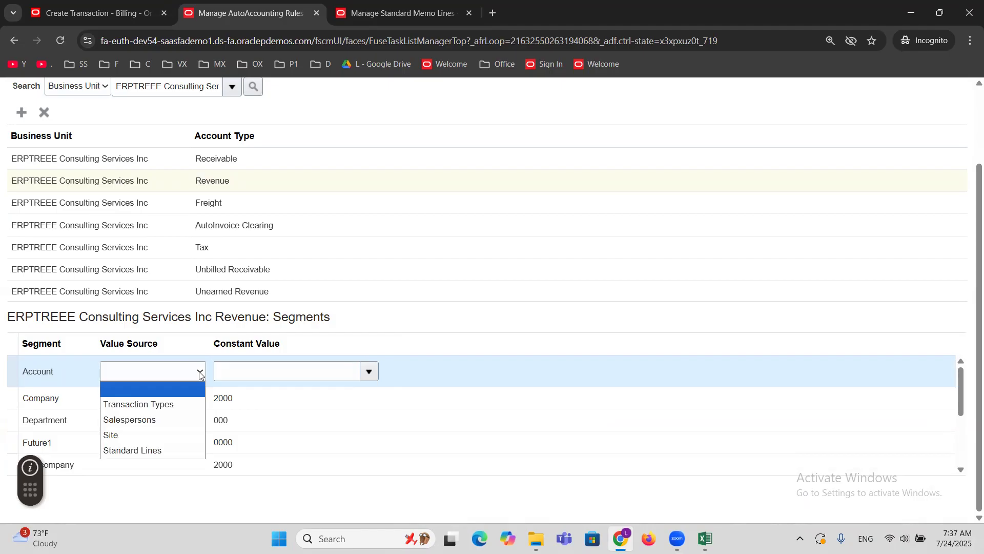
click(168, 449)
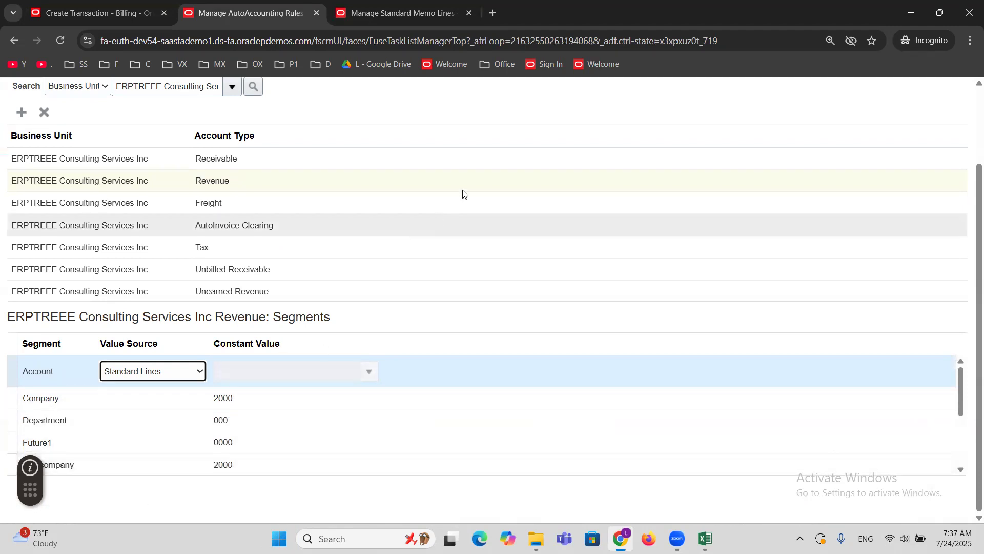
scroll(468, 192, up, 2)
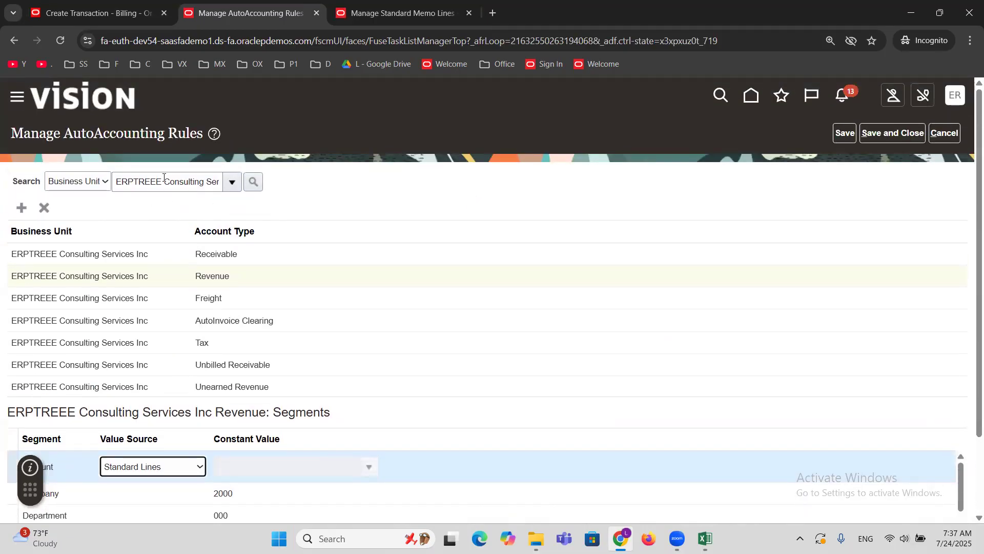
scroll(353, 196, down, 2)
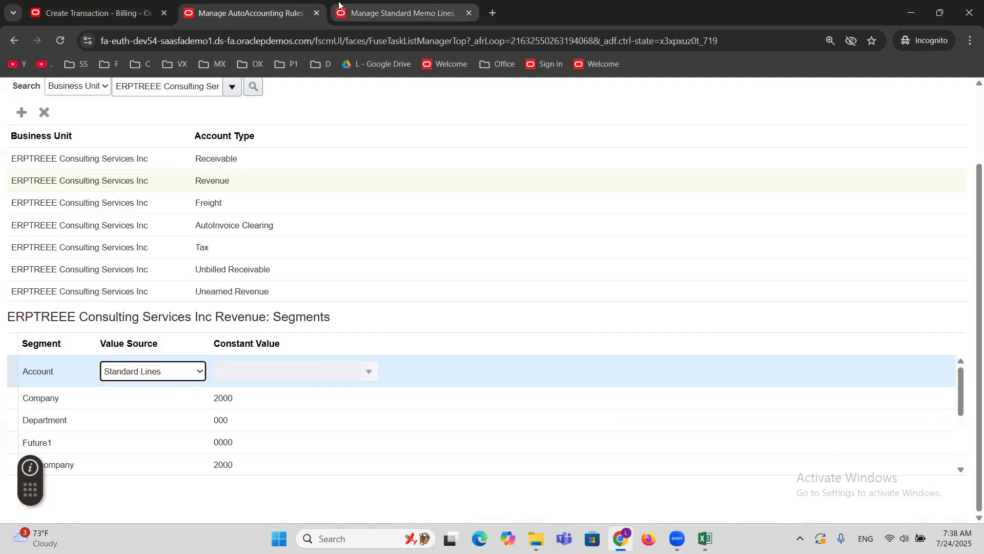
Examine the invoice's memo line and the account segment in the memo line's Revenue account, then return to the AutoAccounting rules.
click(46, 21)
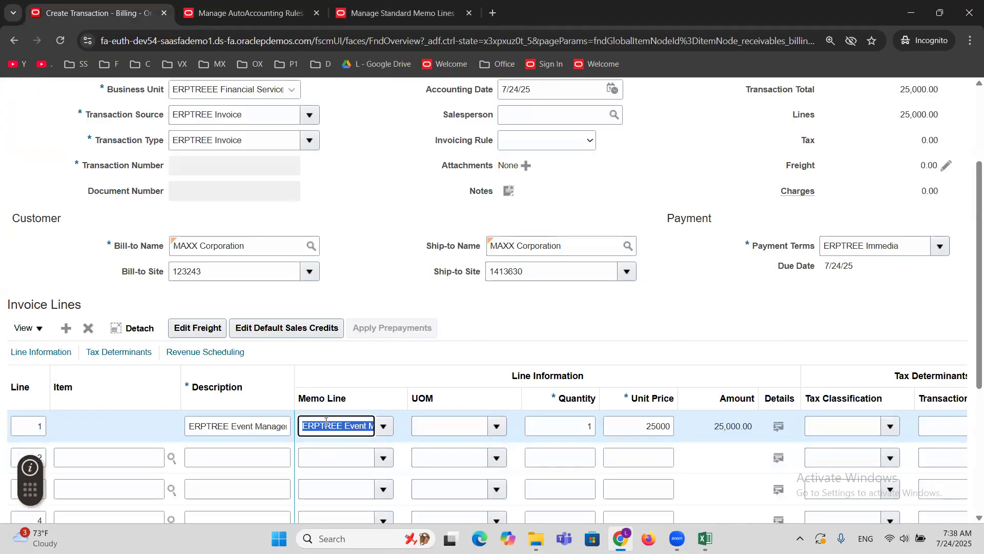
click(383, 4)
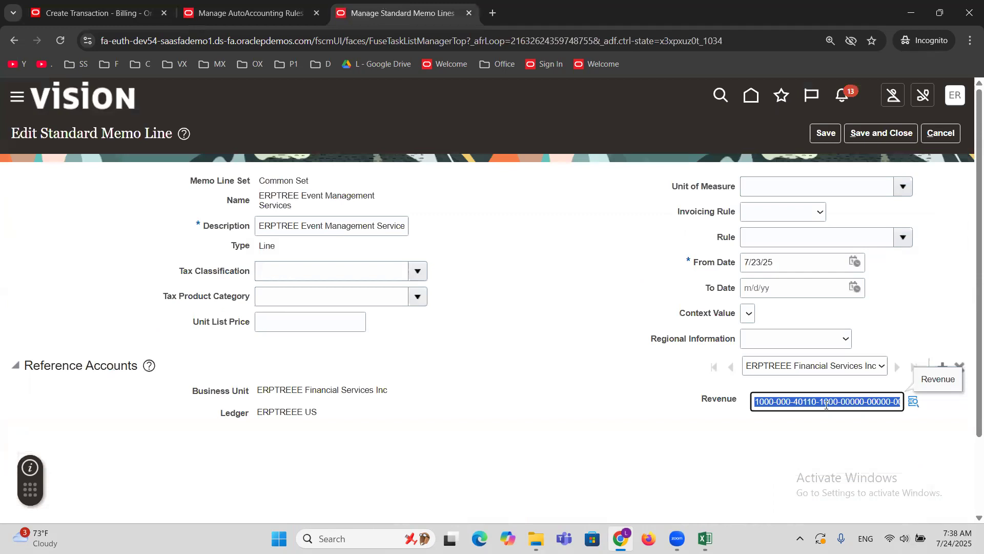
drag(820, 404, 797, 403)
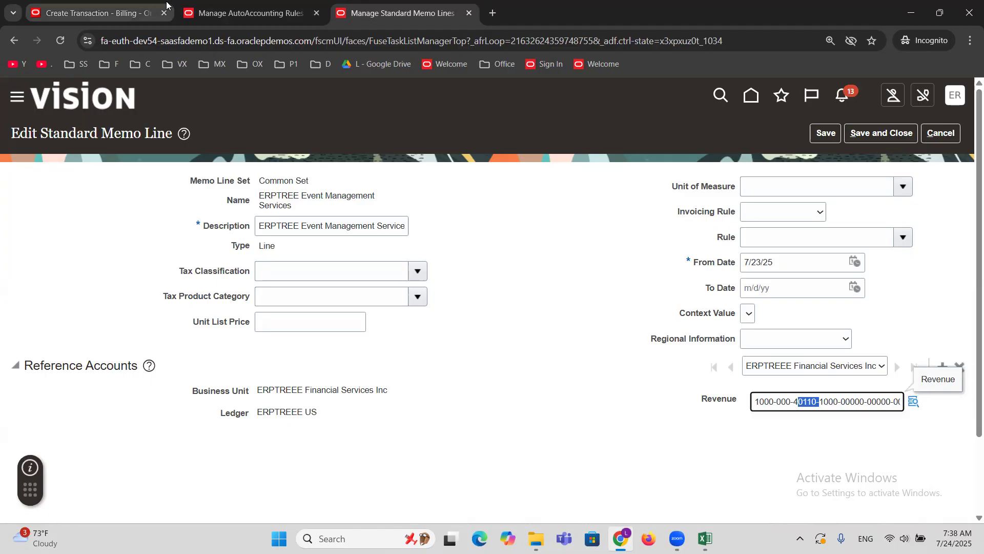
click(246, 13)
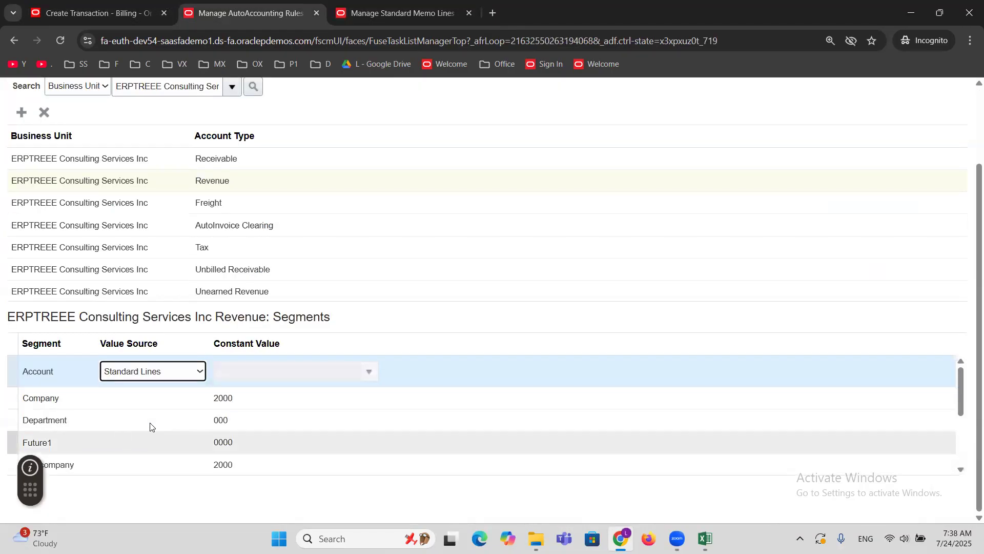
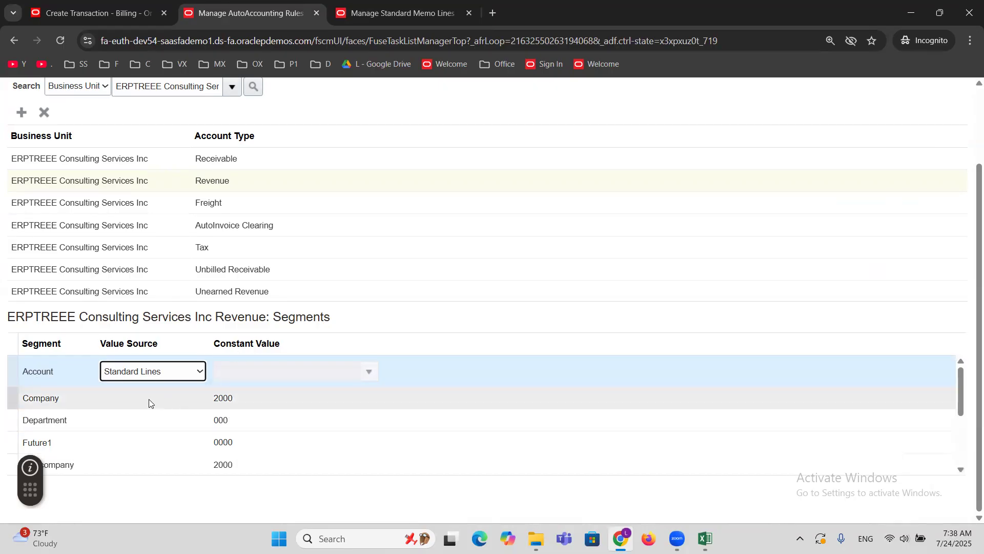
Clear the Revenue reference account of the ERPTREE Event Management Services standard memo line, then save and close it.
click(95, 11)
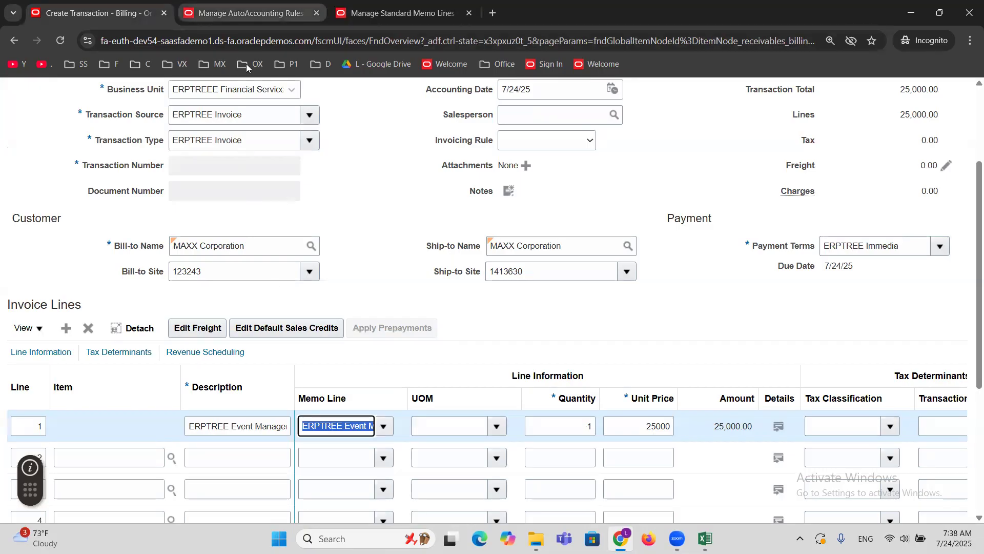
click(246, 13)
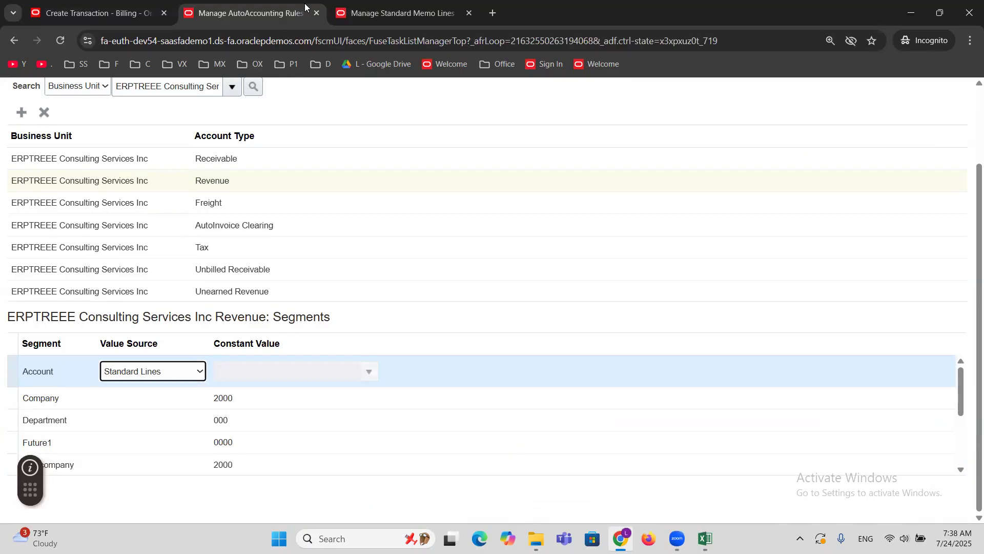
key(ctrl+Tab)
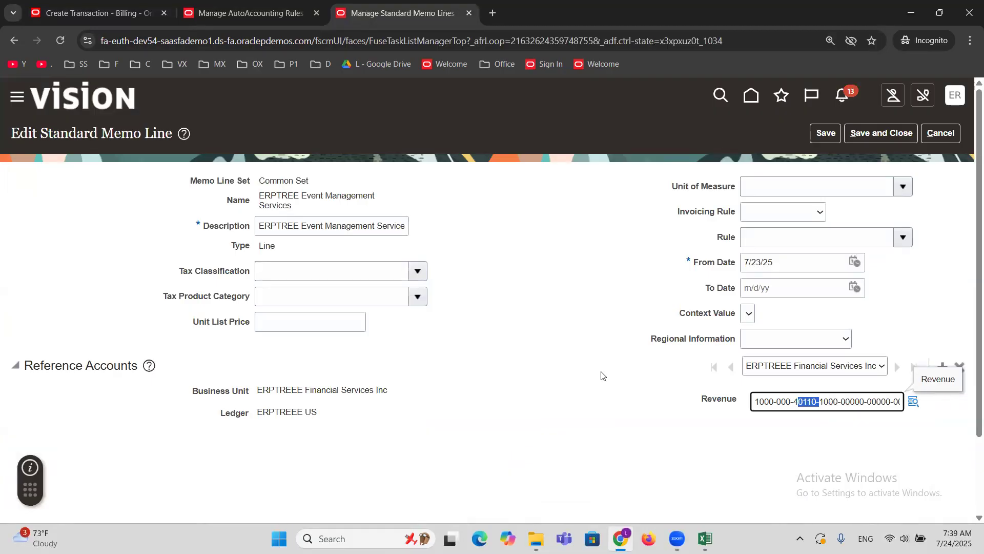
triple_click(764, 405)
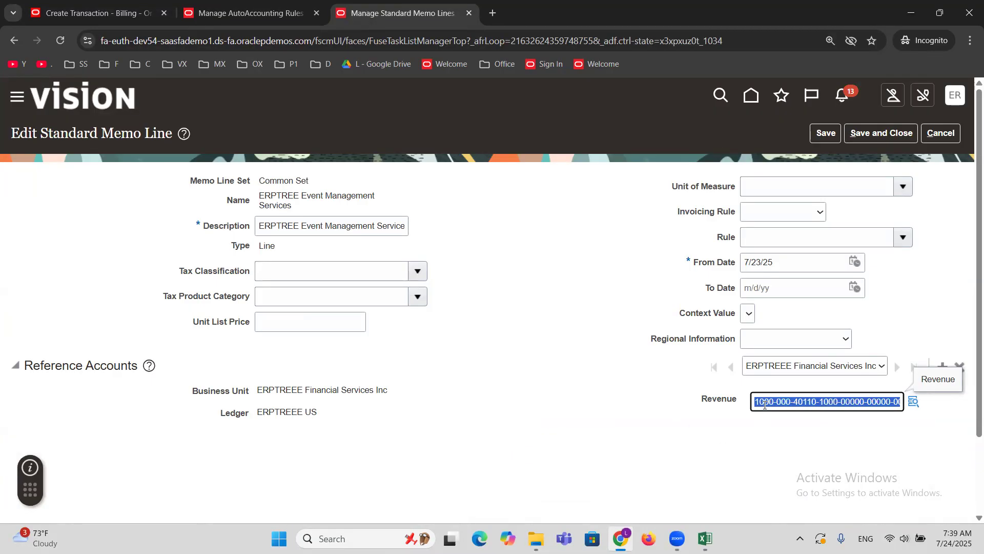
key(BackSpace)
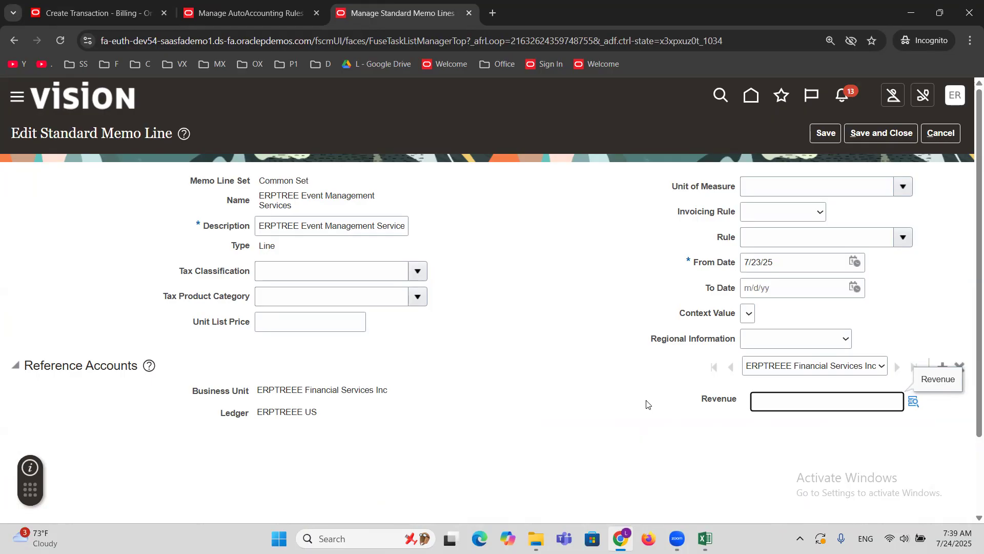
click(940, 134)
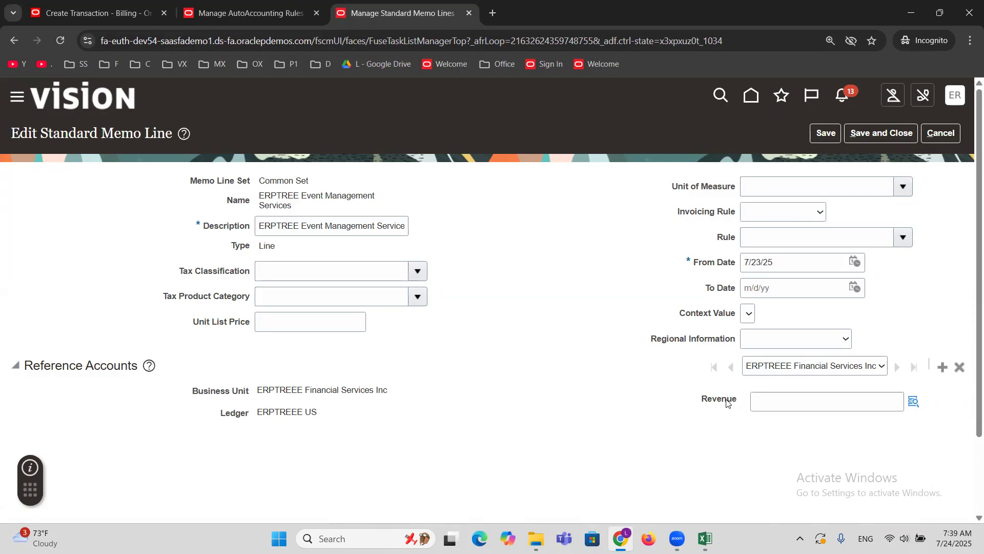
click(827, 134)
click(866, 134)
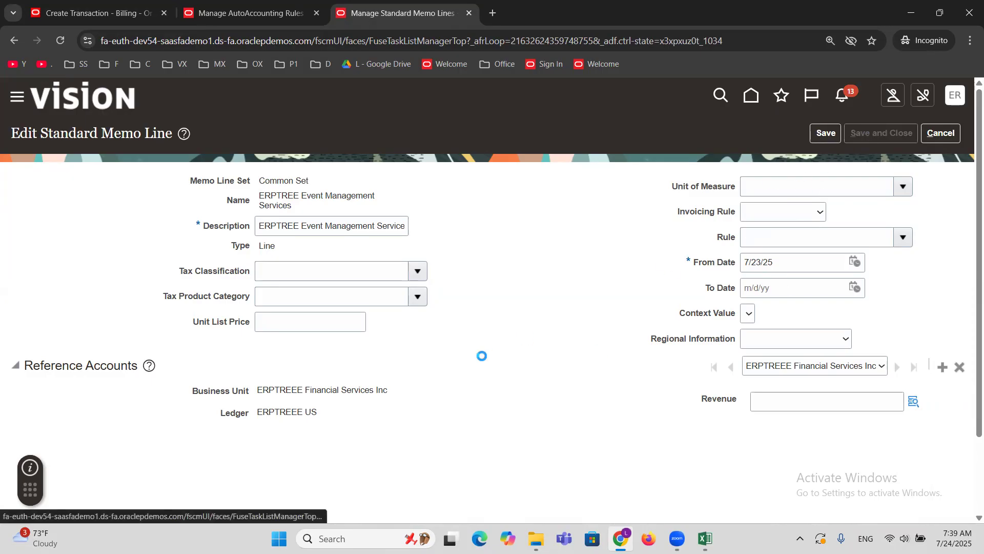
Try to search the AutoAccounting rules using the shortened business unit name ERPTREEE.
click(223, 6)
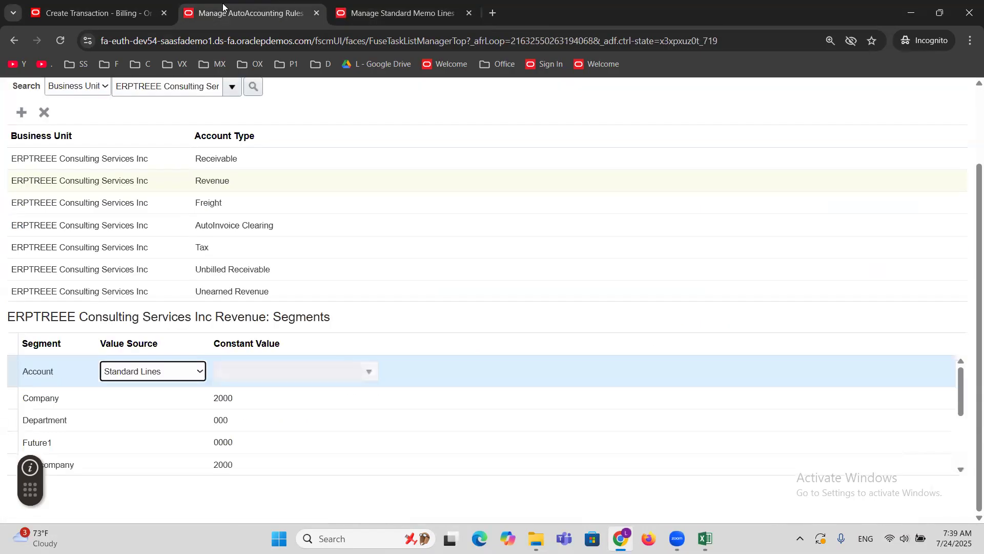
double_click(207, 87)
key(BackSpace)
key(BackSpace)
key(BackSpace)
key(BackSpace)
key(BackSpace)
key(BackSpace)
key(BackSpace)
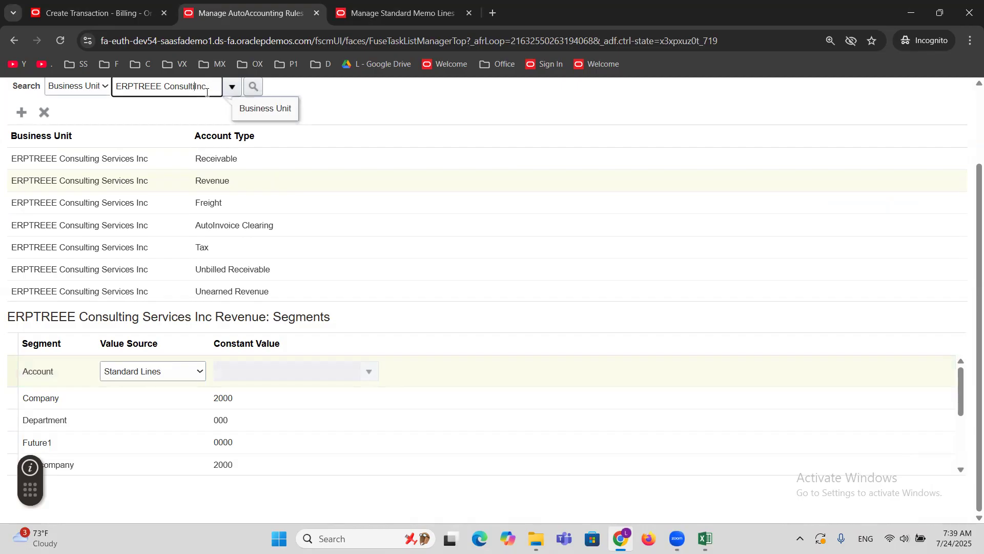
click(232, 87)
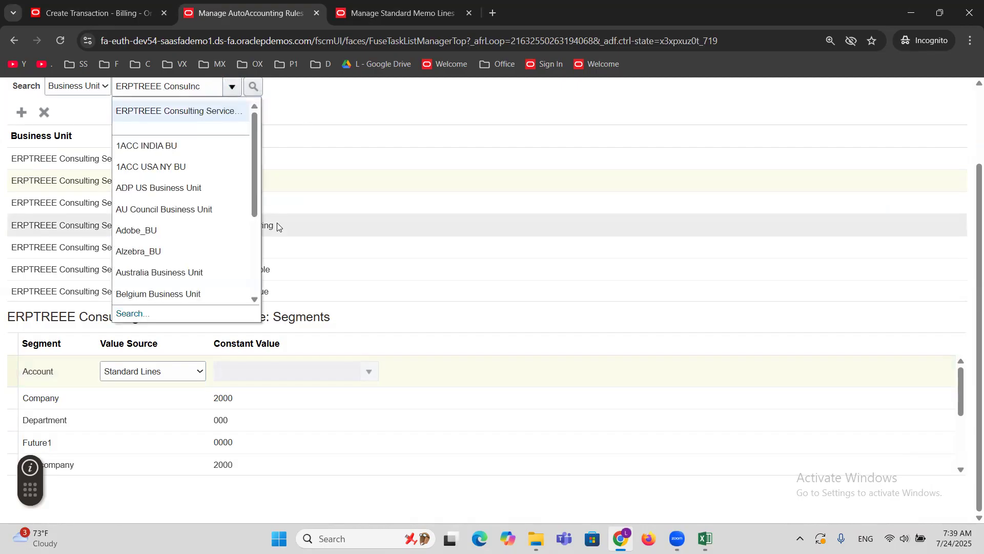
double_click(165, 87)
key(BackSpace)
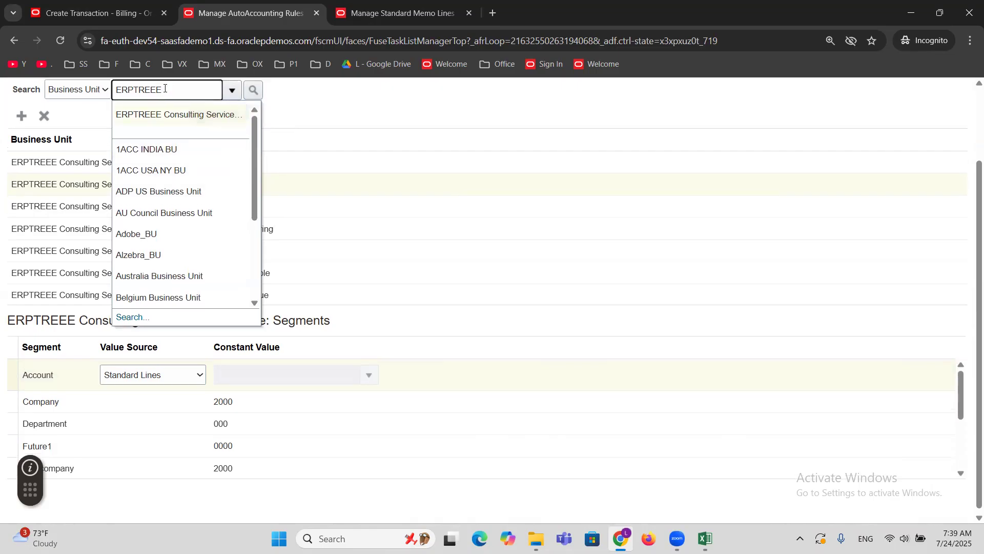
click(256, 89)
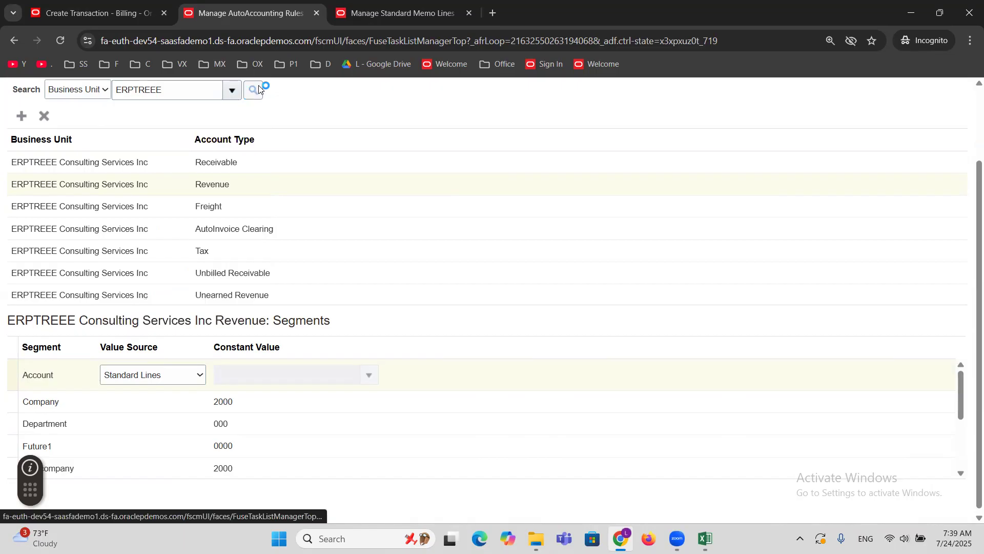
click(231, 92)
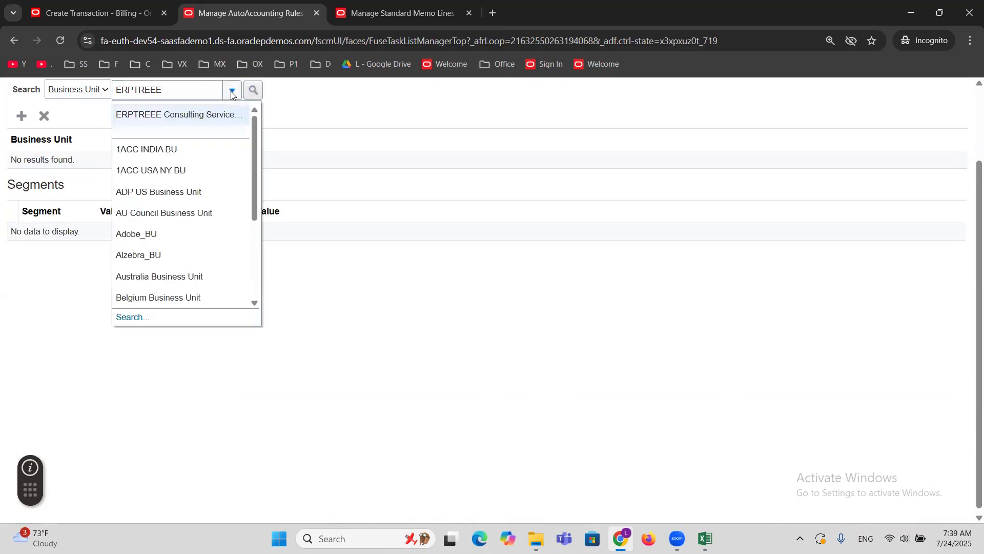
click(141, 307)
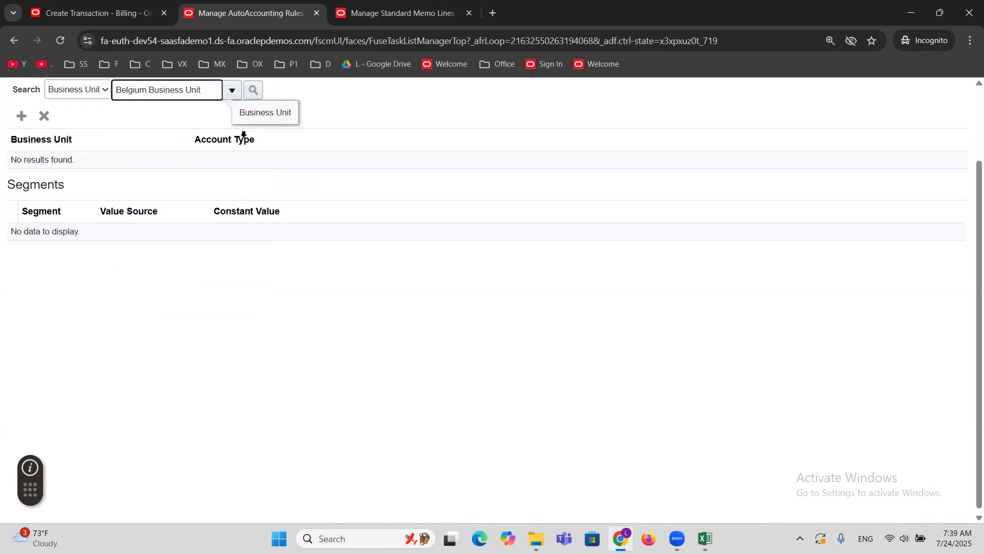
Look up business units matching erptree, choose ERPTREEE Financial Services Inc, and search for its AutoAccounting rules.
click(232, 91)
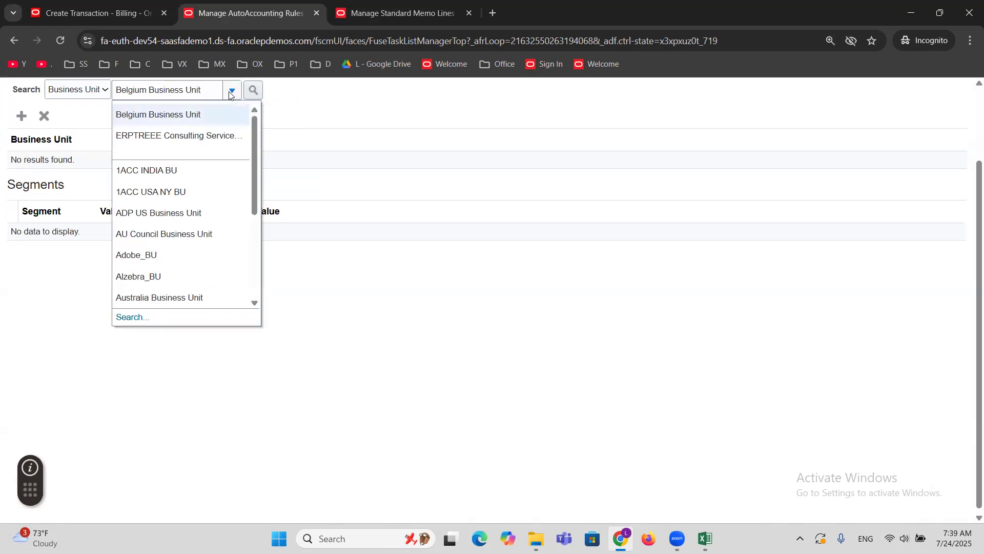
click(128, 318)
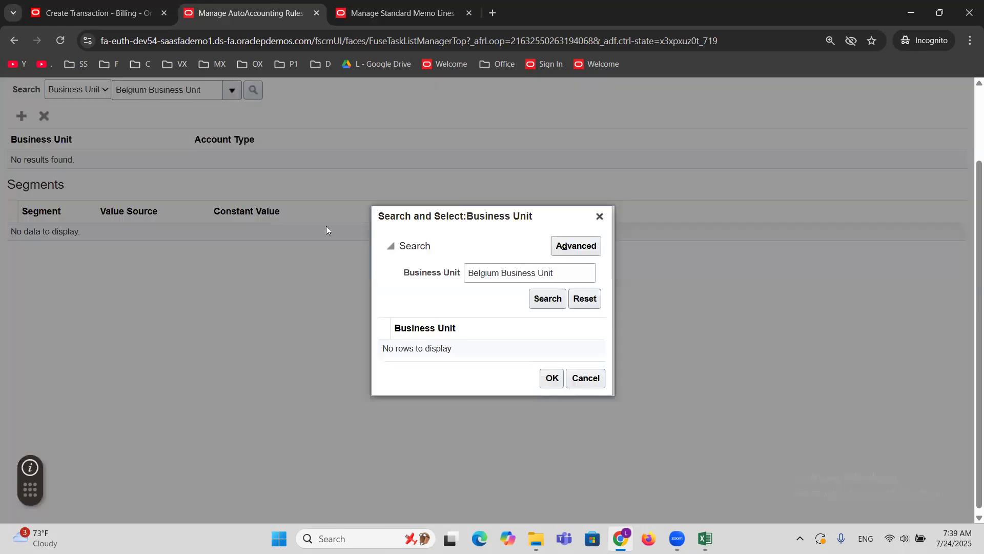
drag(562, 273, 384, 278)
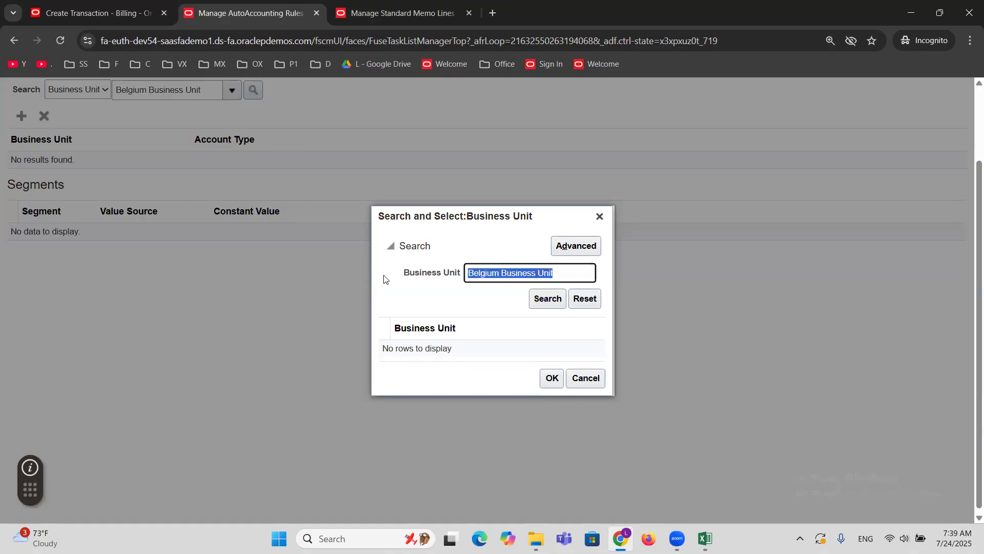
text(erptree)
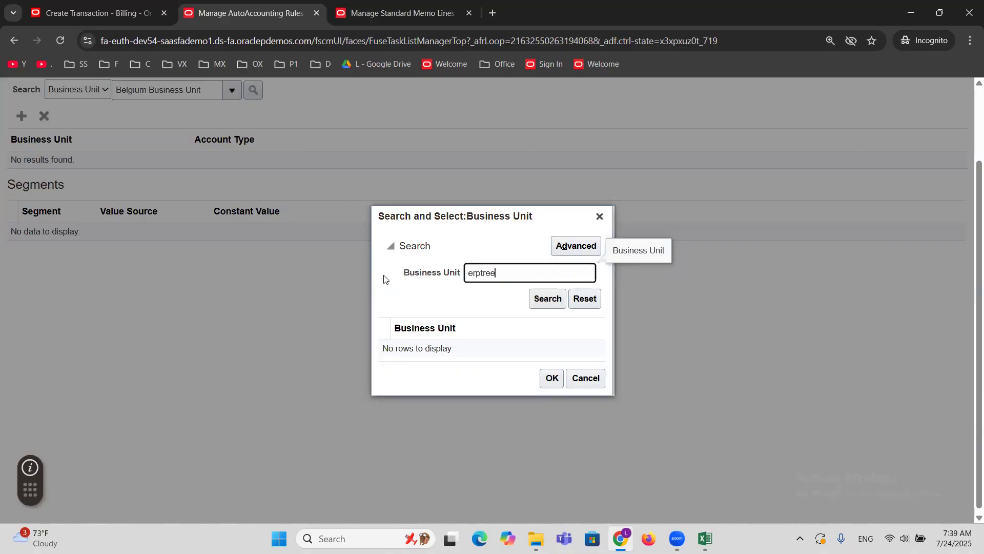
click(543, 301)
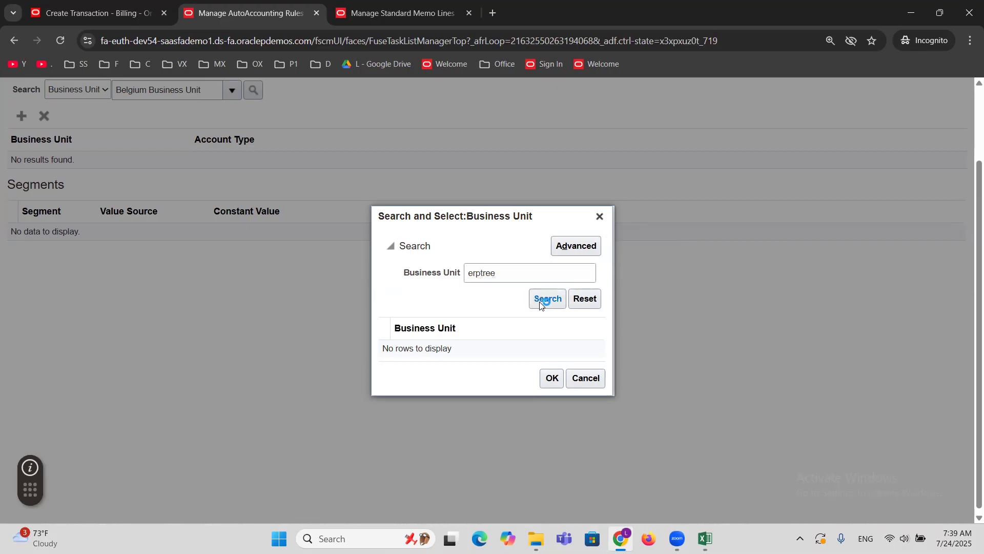
click(512, 348)
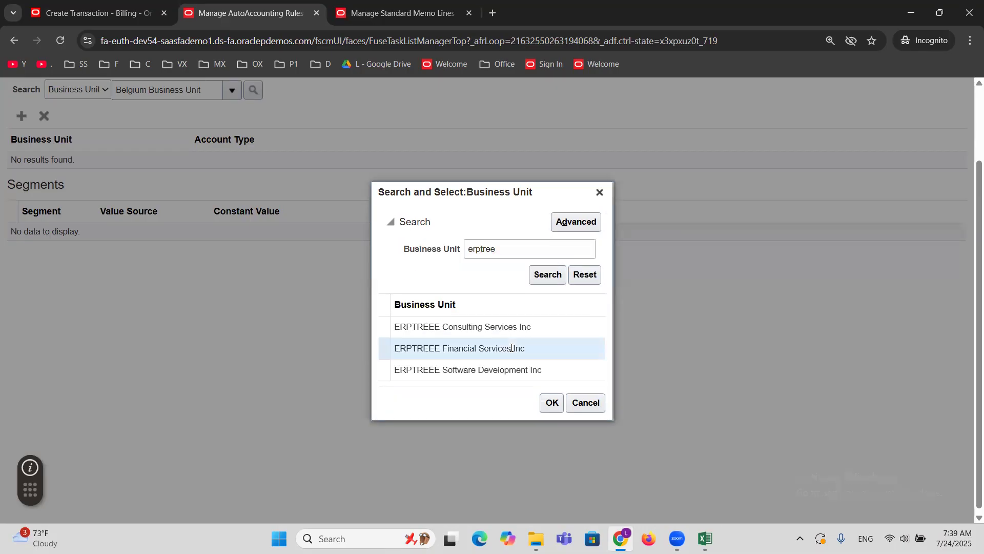
click(549, 400)
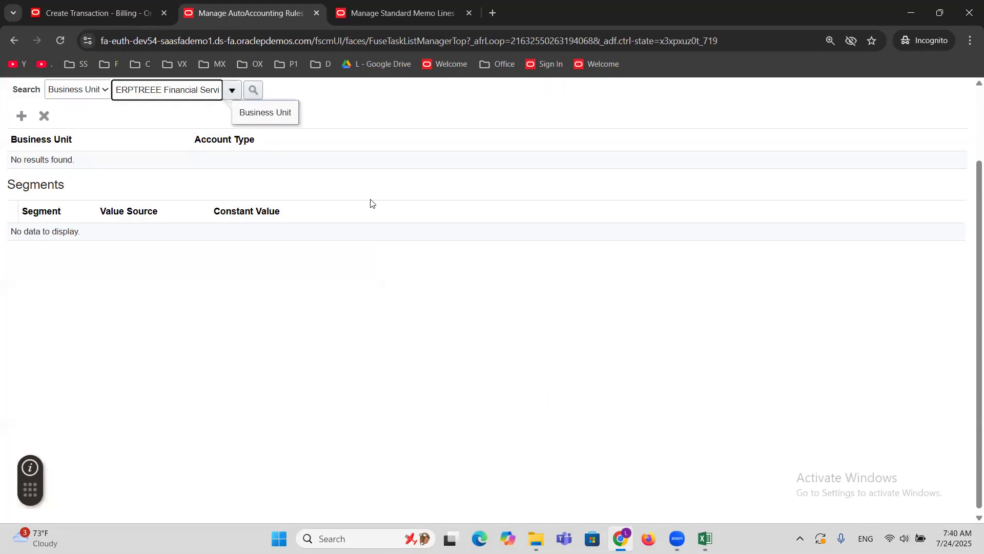
scroll(319, 198, up, 1)
click(252, 154)
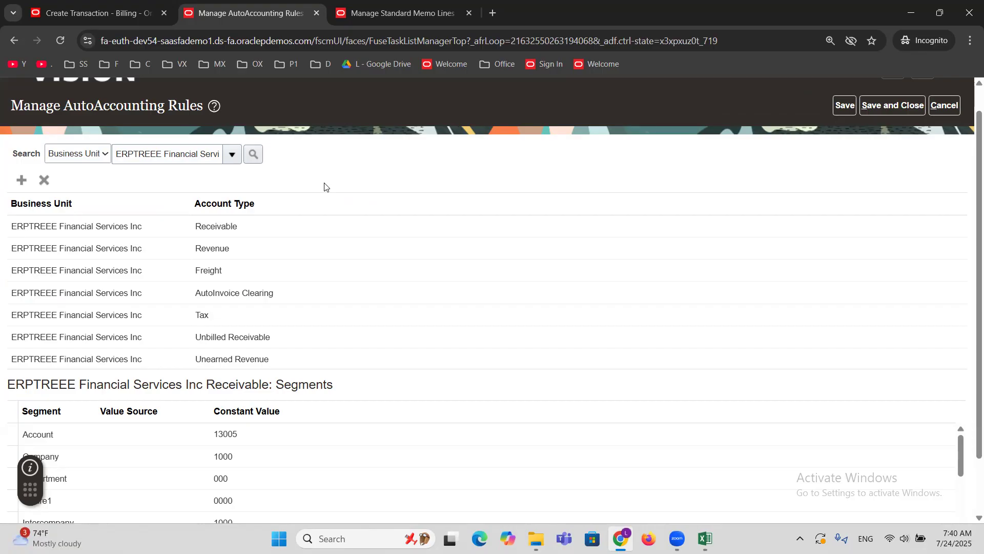
In ERPTREEE Financial Services Inc's Revenue rule, replace the Account segment's constant with value source Standard Lines, then save and close.
scroll(324, 186, down, 1)
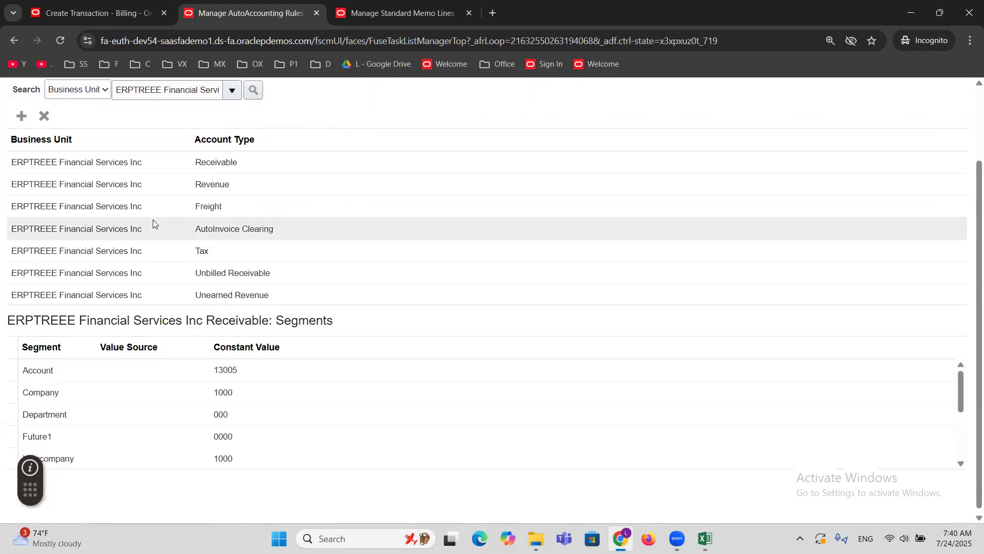
click(159, 184)
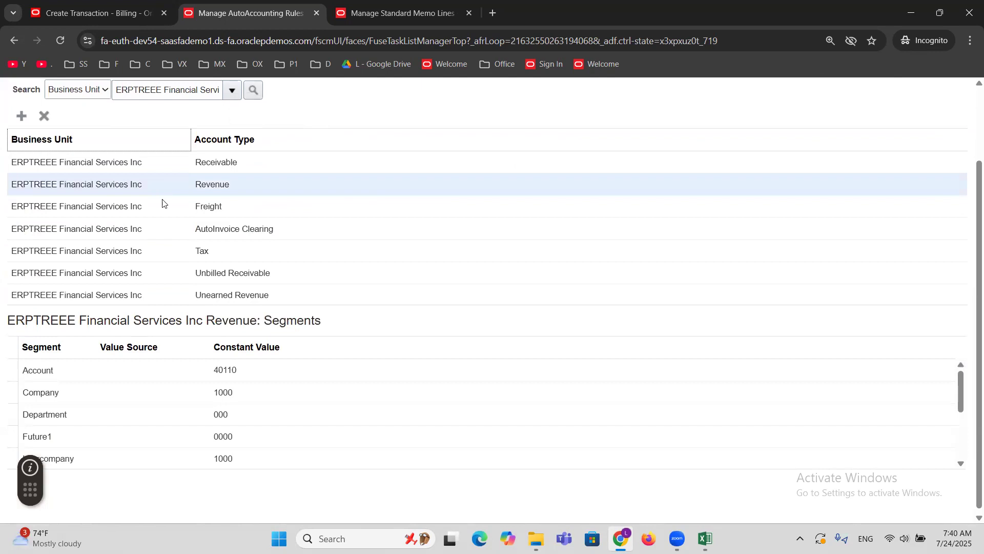
click(220, 373)
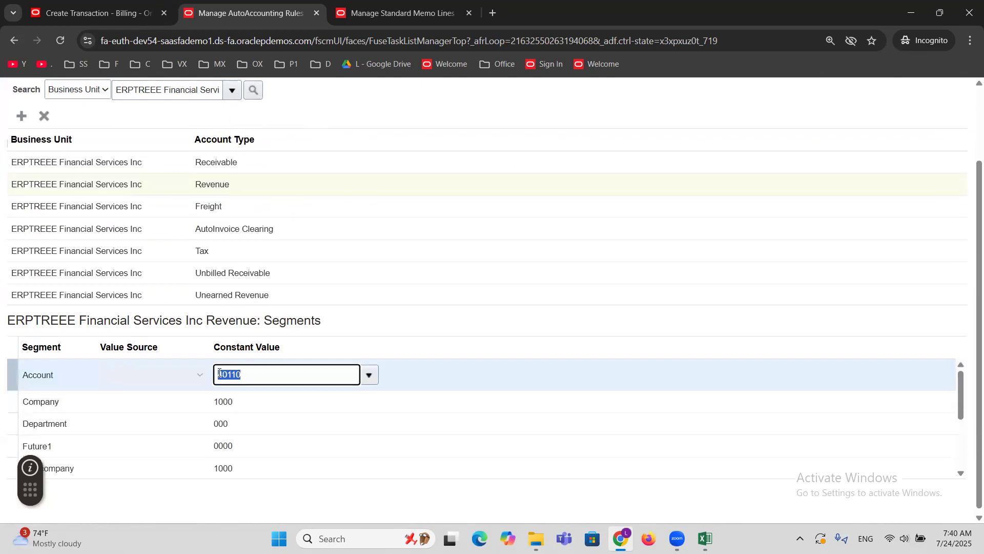
key(BackSpace)
click(125, 380)
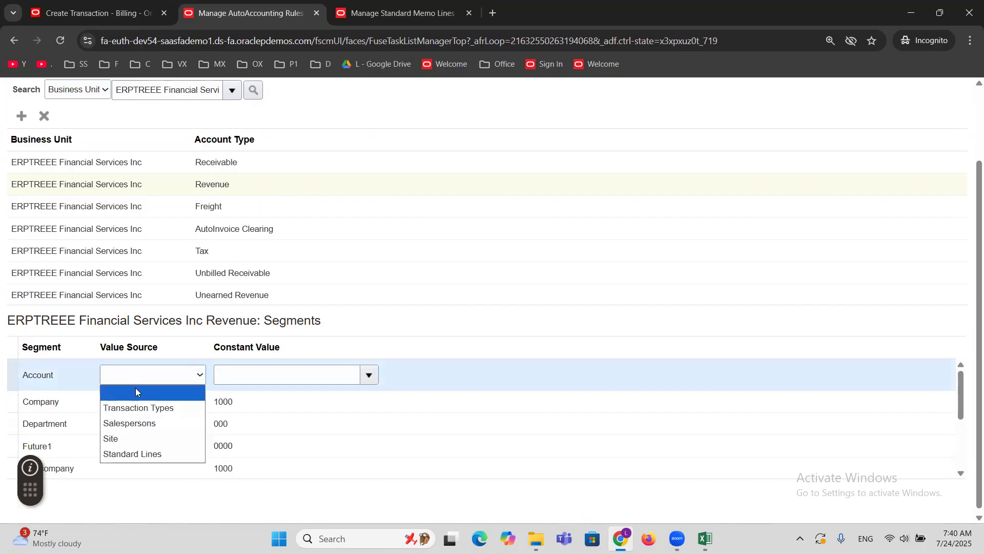
click(156, 454)
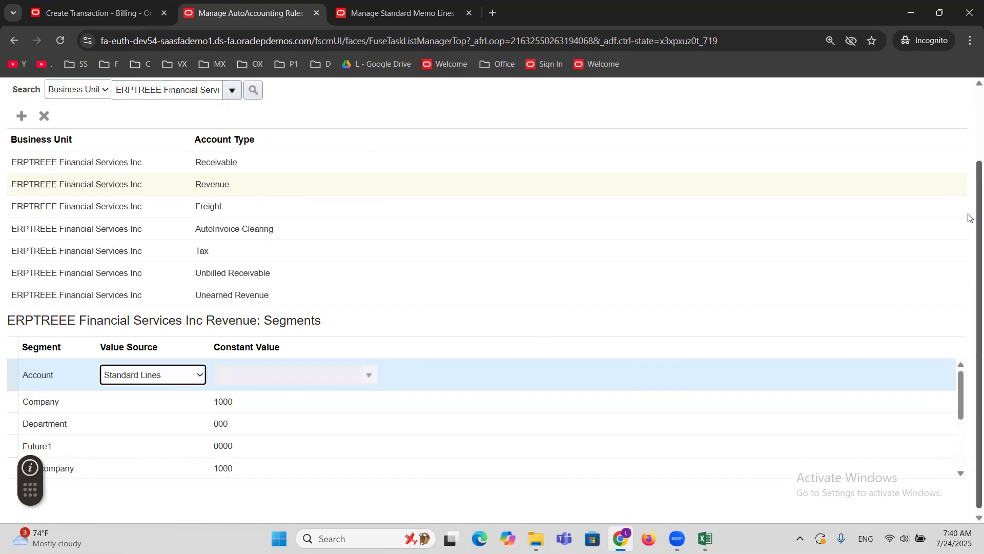
scroll(969, 215, up, 1)
click(907, 108)
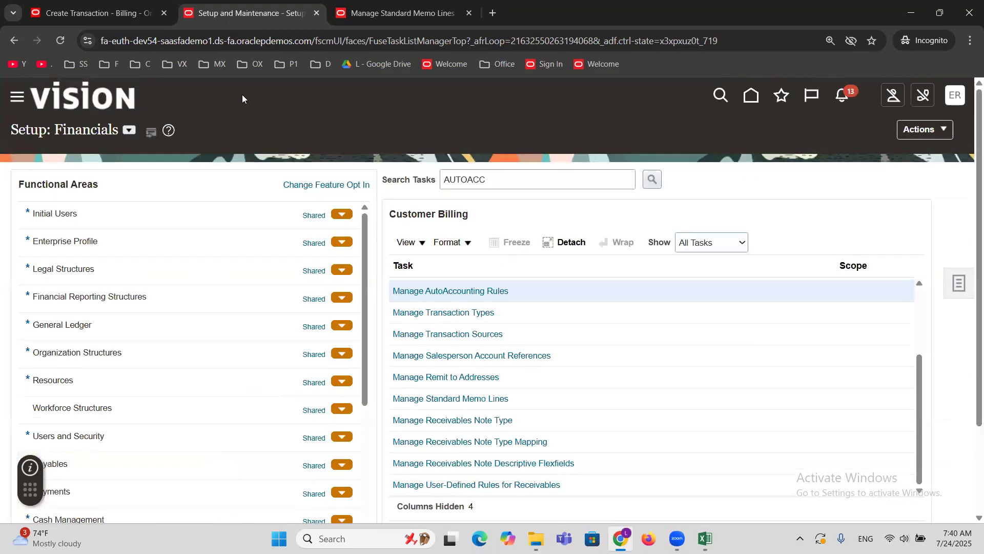
Check the Revenue reference account field in the ERPTREE Event Management Services standard memo line.
click(391, 6)
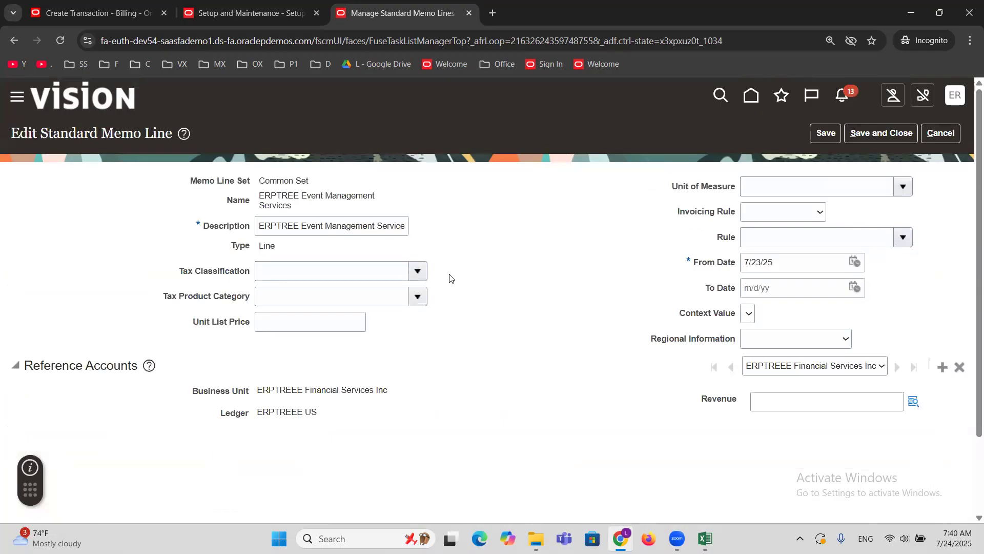
double_click(726, 400)
click(604, 433)
Save the invoice for MAXX Corporation and try to complete and review it.
click(41, 8)
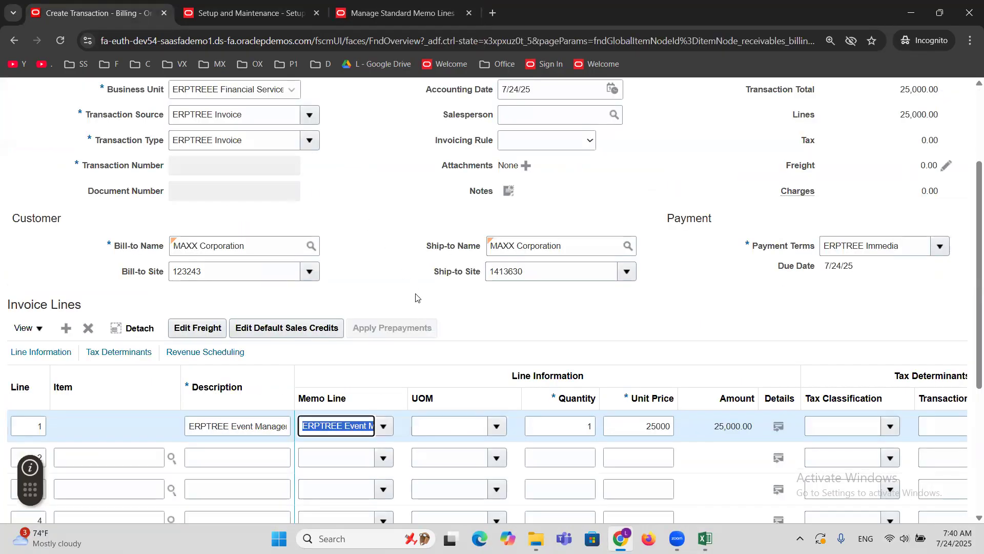
scroll(850, 227, up, 3)
click(727, 133)
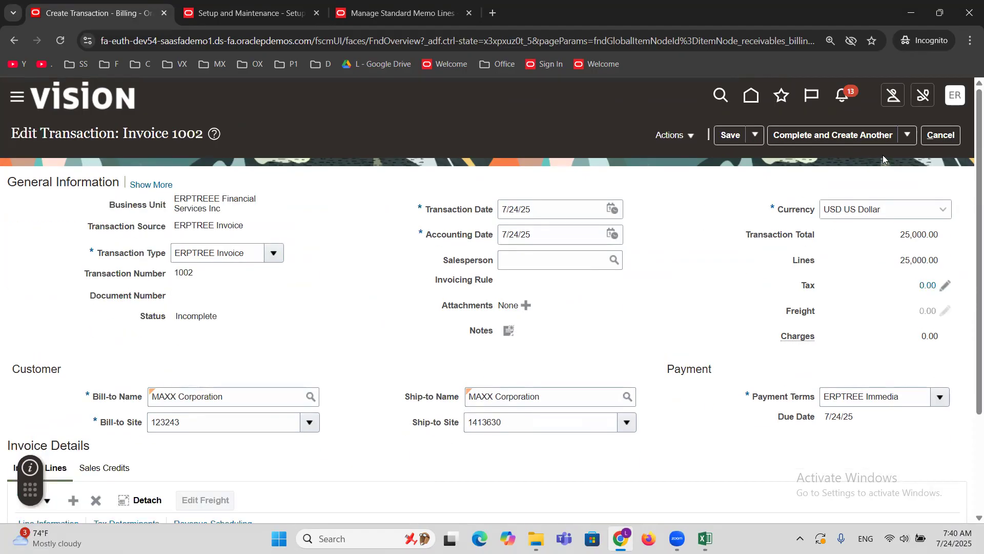
click(907, 135)
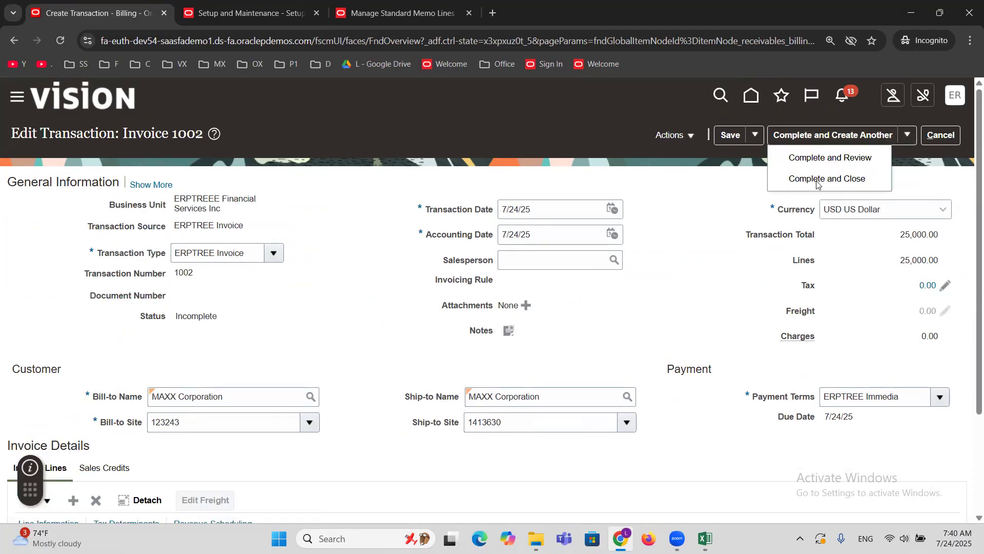
click(803, 159)
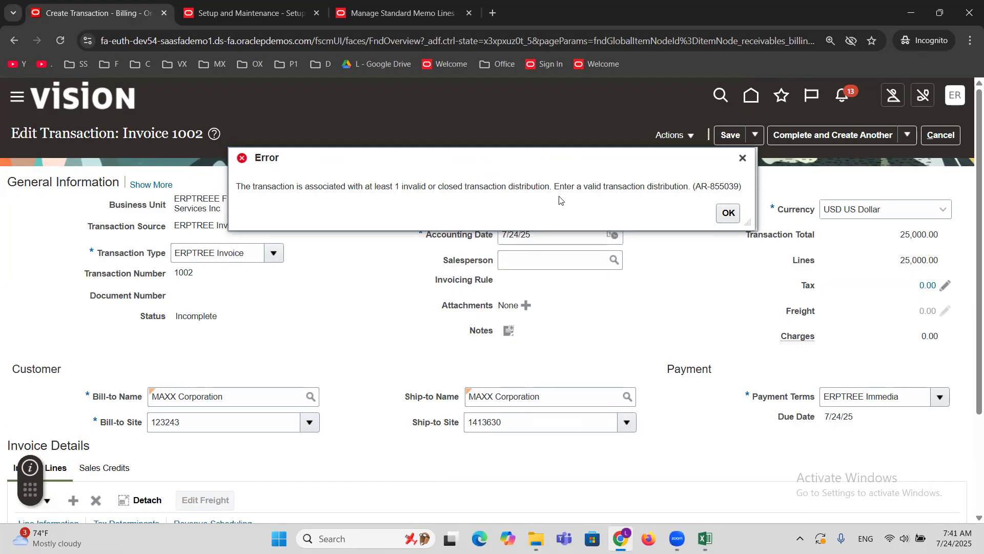
click(732, 212)
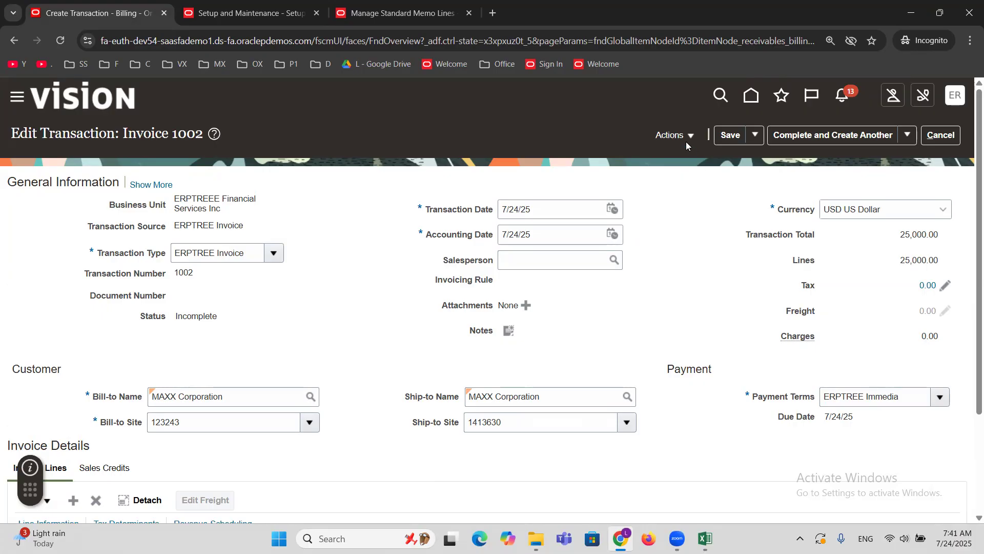
scroll(687, 231, down, 2)
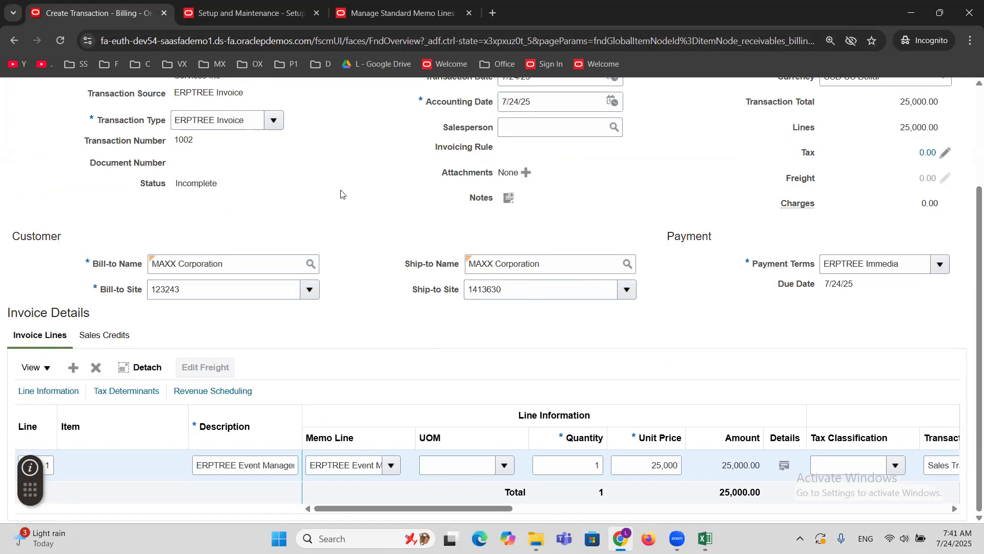
Open the distributions of the MAXX Corporation invoice for editing.
click(344, 467)
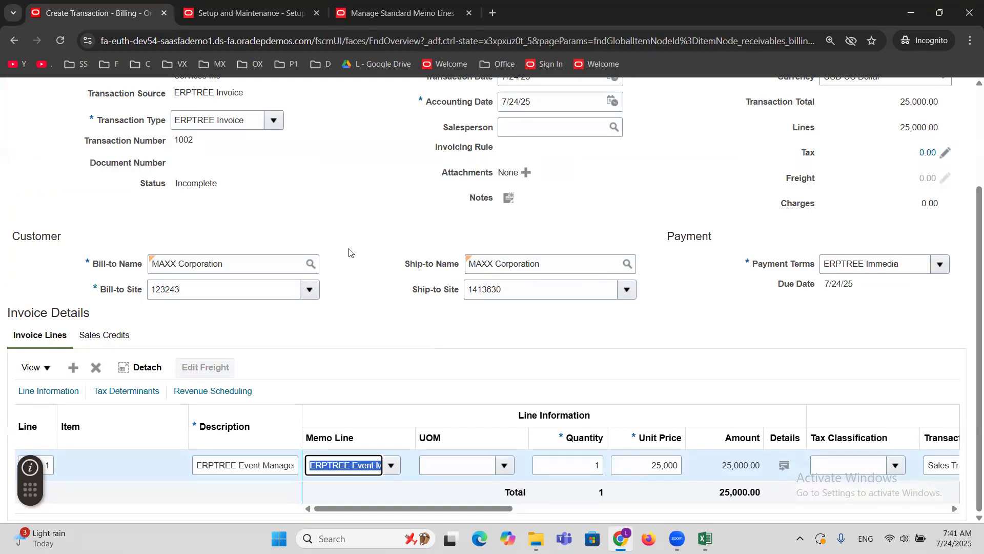
scroll(358, 340, up, 3)
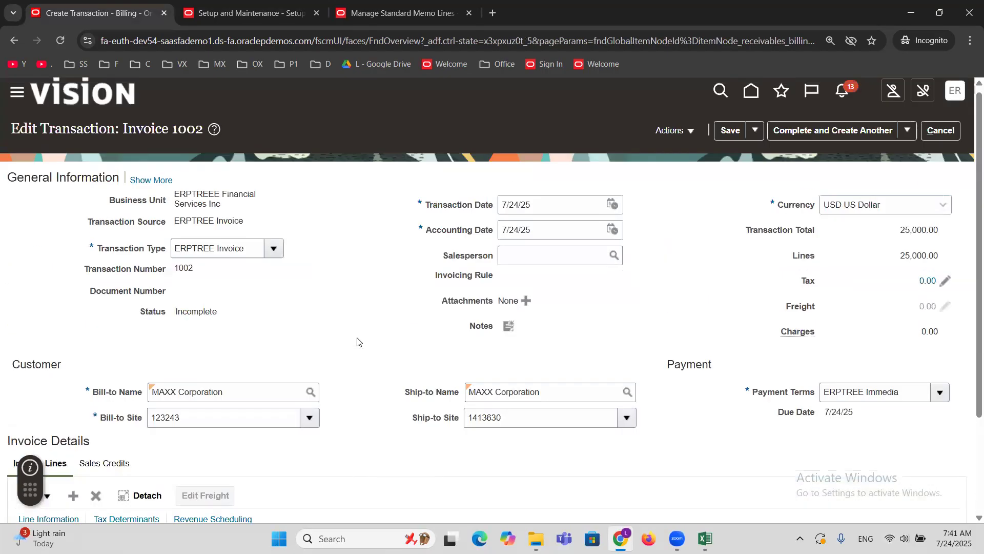
click(685, 132)
click(676, 152)
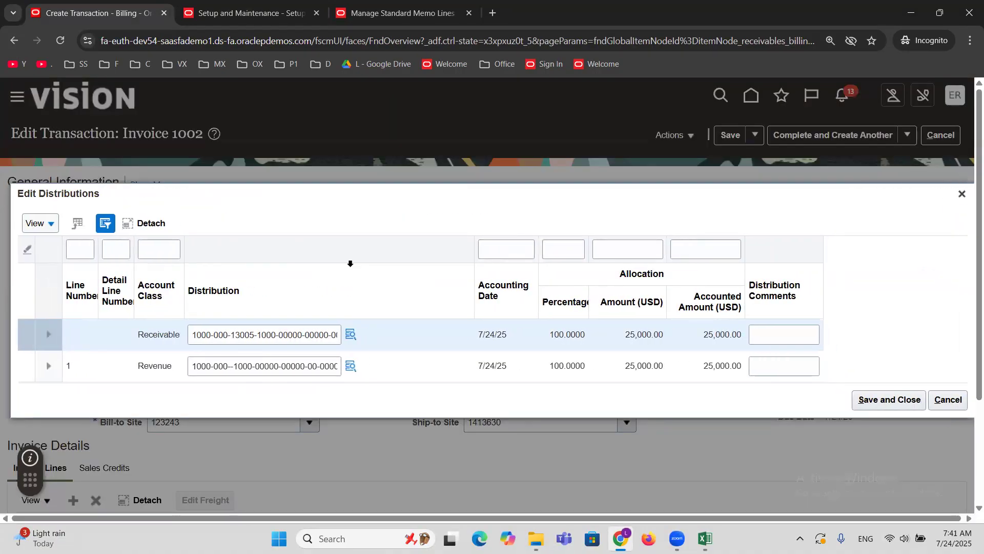
Set the Account segment of the line 1 Revenue distribution to 40031 (Tastings Fee), then save the distributions and the invoice.
click(347, 367)
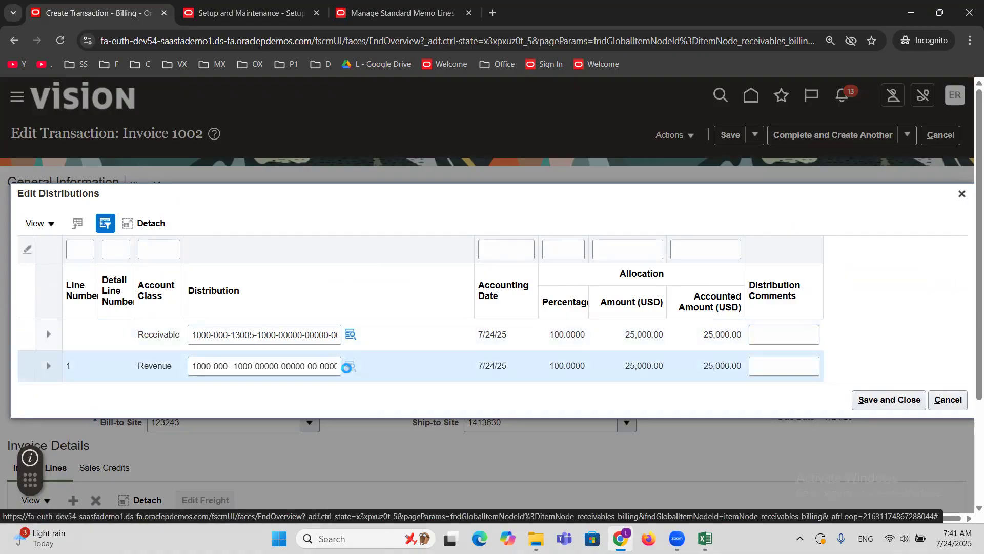
click(349, 366)
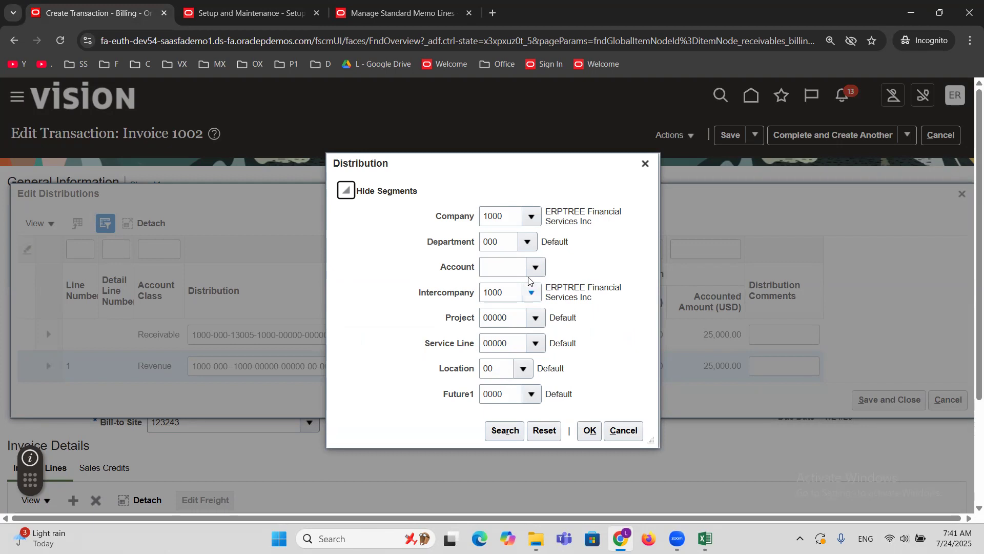
click(503, 272)
text(40)
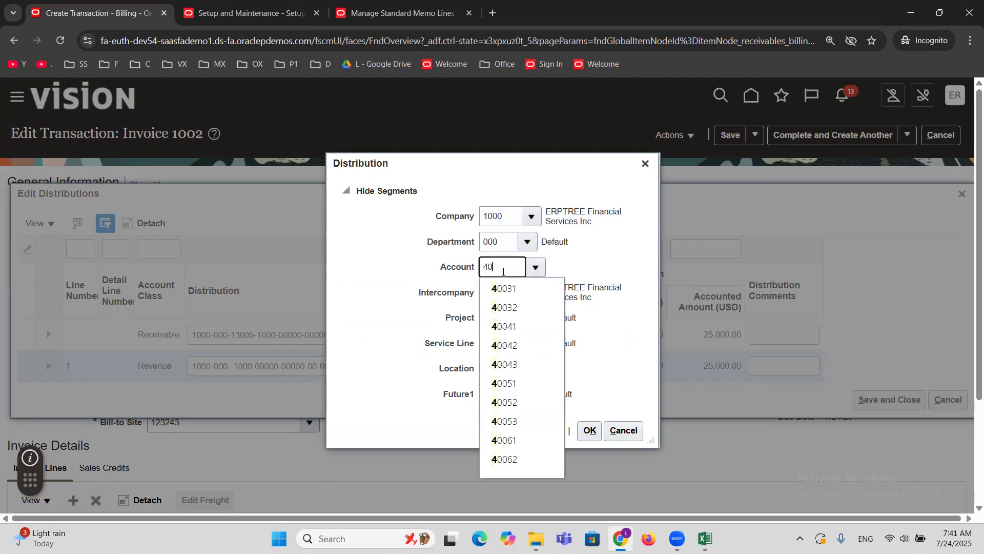
click(514, 289)
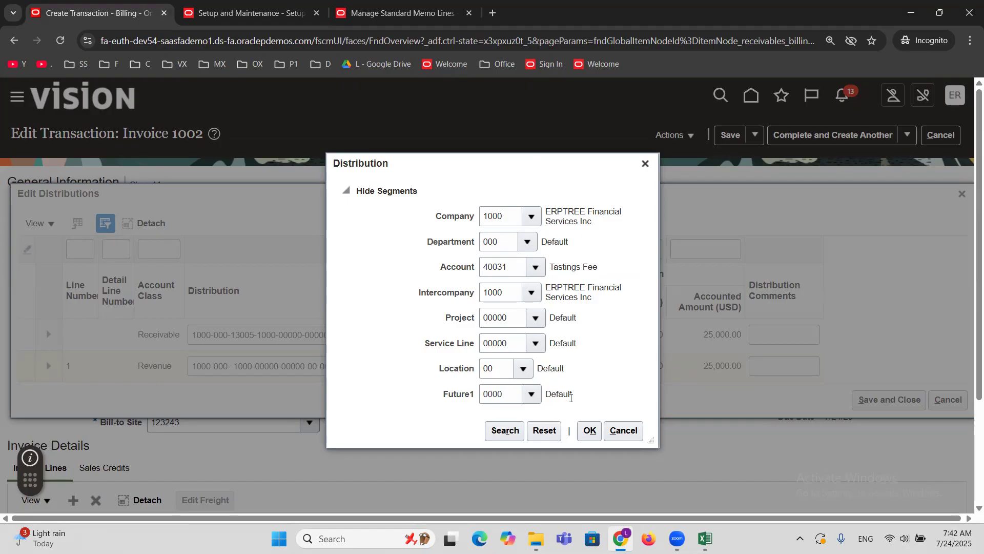
click(590, 430)
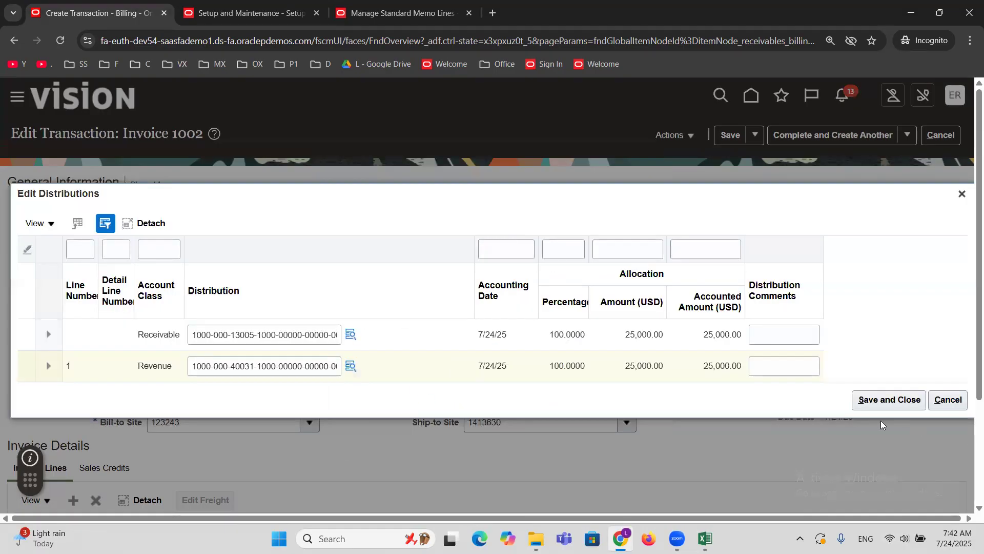
click(880, 401)
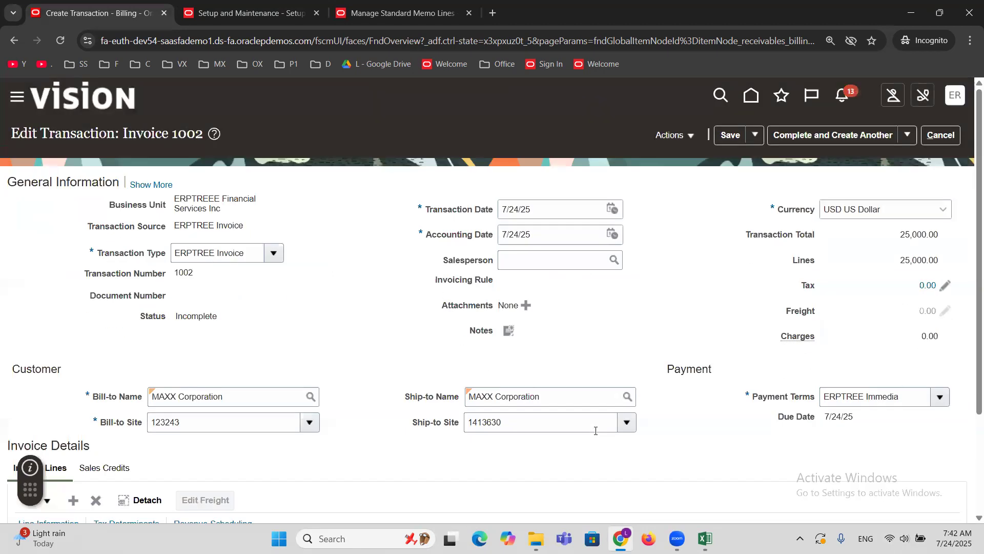
click(730, 137)
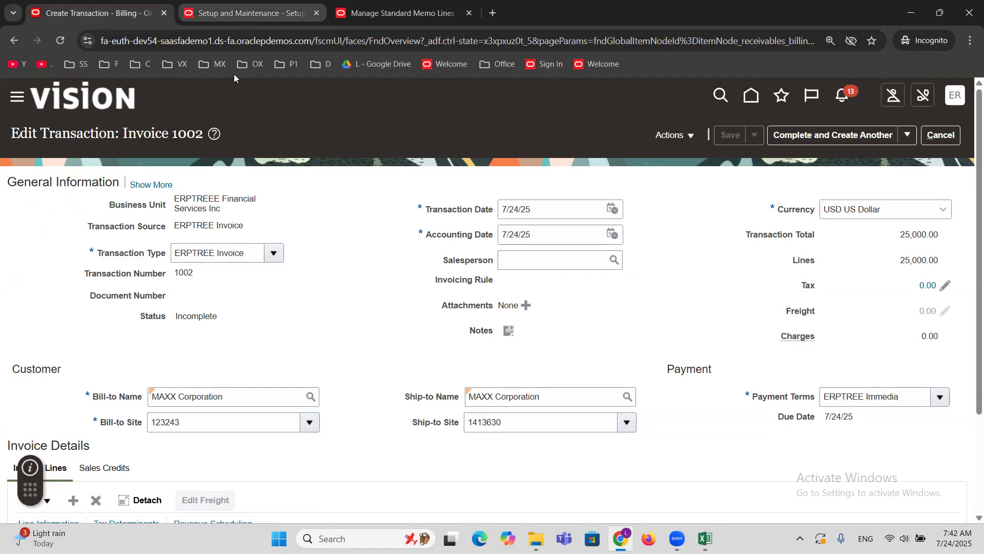
Open the AutoAccounting rules setup task and search for the rules of business unit ERPTREEE Financial Services Inc.
click(240, 13)
click(436, 291)
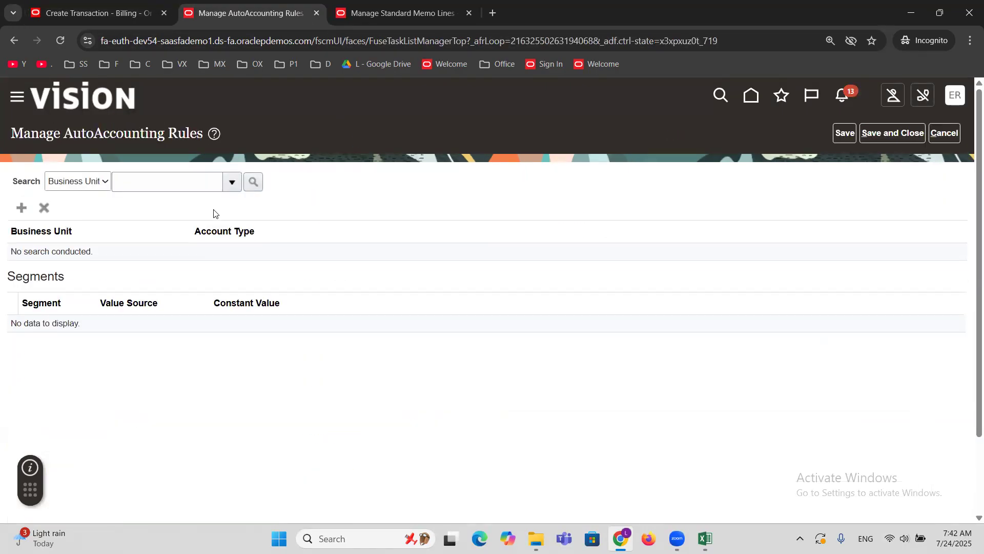
click(231, 184)
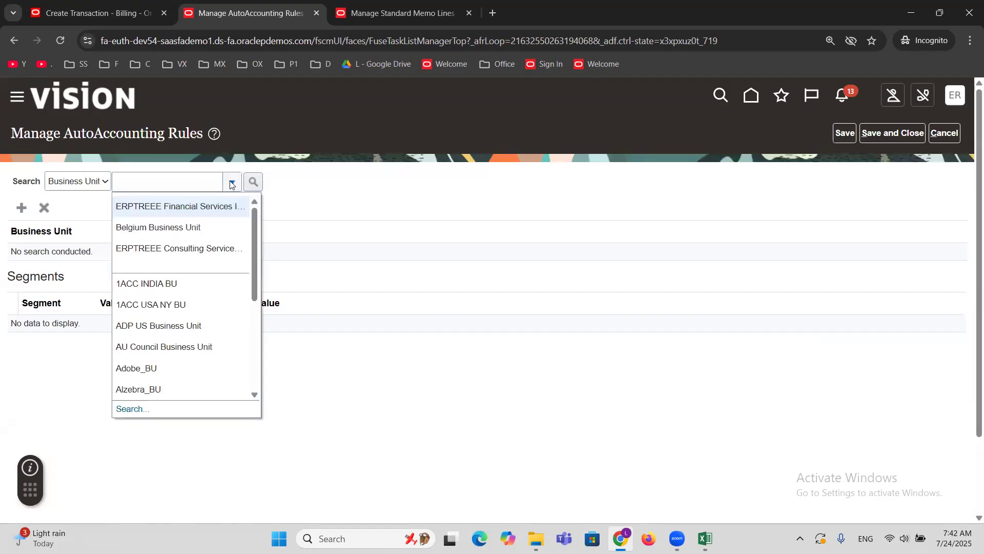
click(212, 204)
click(255, 186)
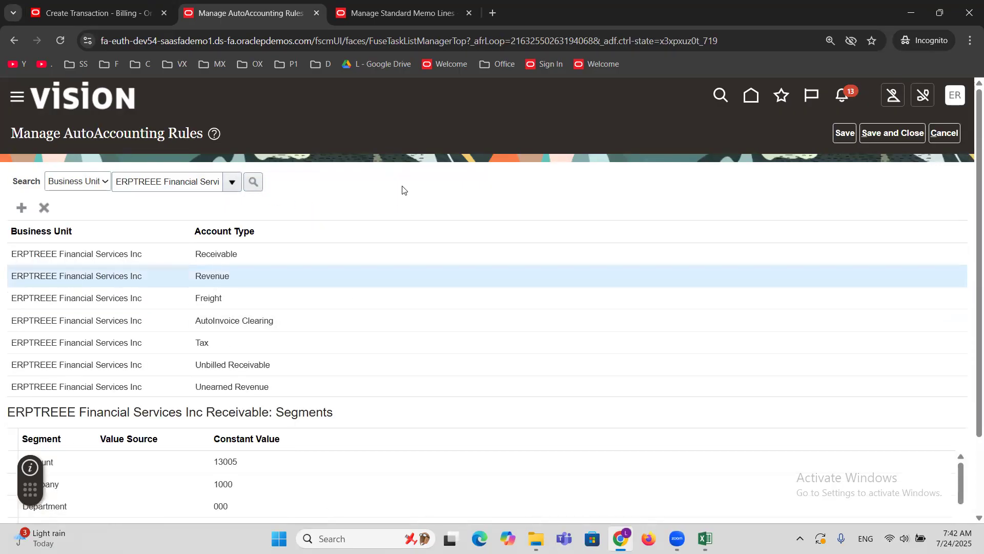
Clear the value source of the Account segment in ERPTREEE Financial Services Inc's Revenue rule.
scroll(403, 190, down, 2)
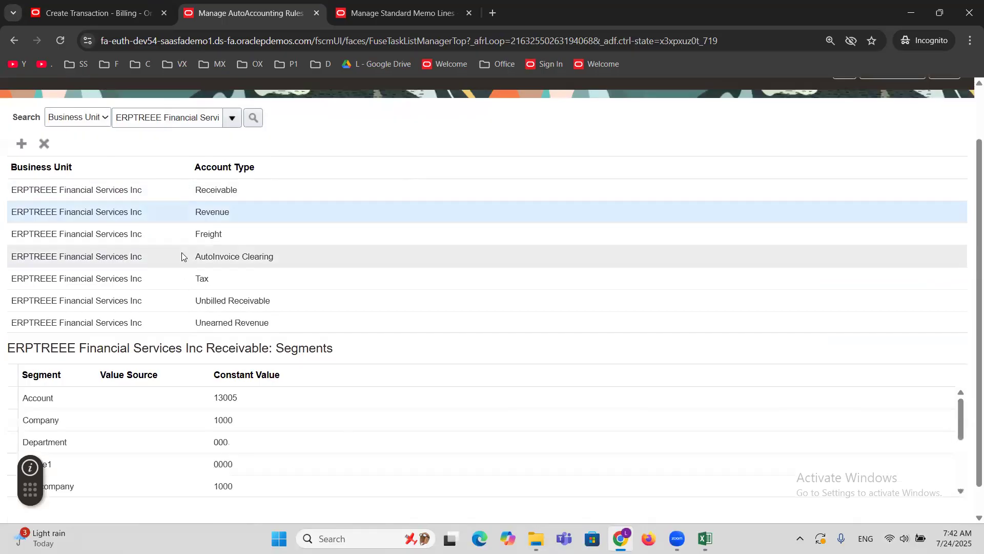
click(147, 190)
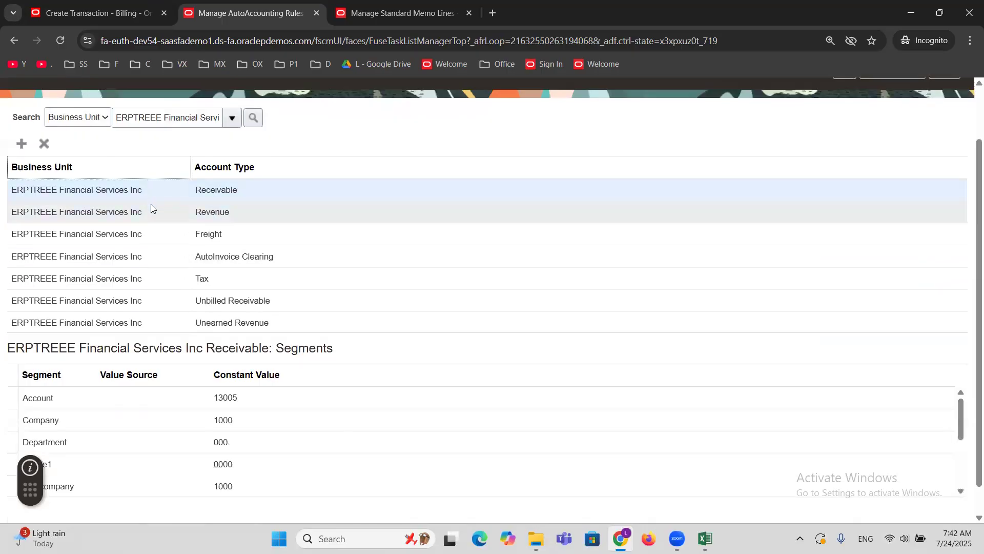
click(151, 207)
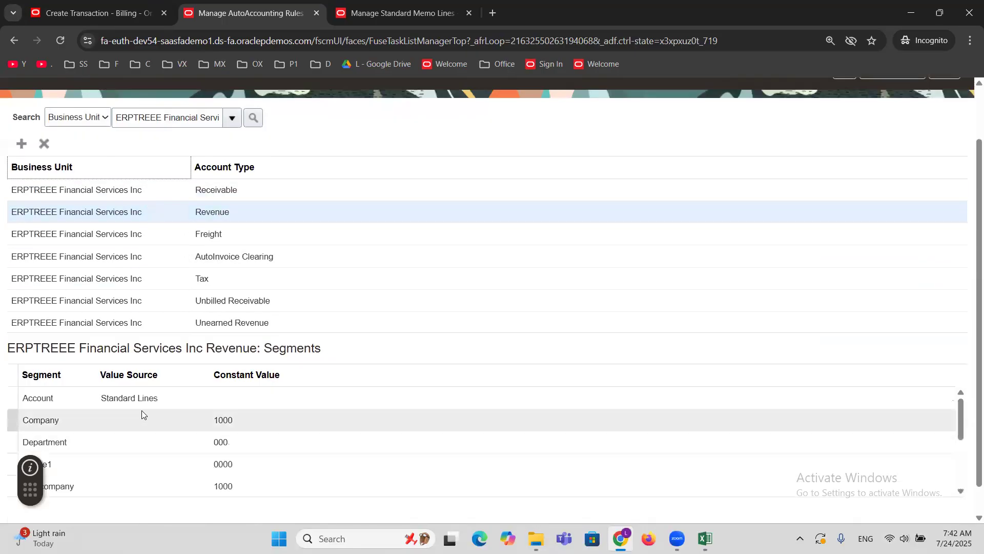
click(137, 400)
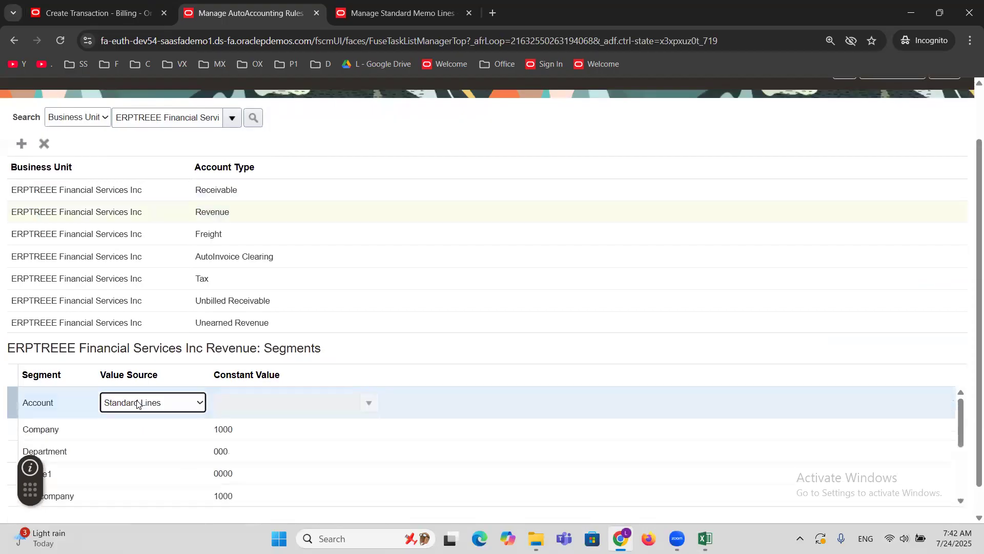
click(198, 402)
click(167, 420)
click(277, 407)
Search for a constant value for the Revenue rule's Account segment whose description contains Event.
click(365, 407)
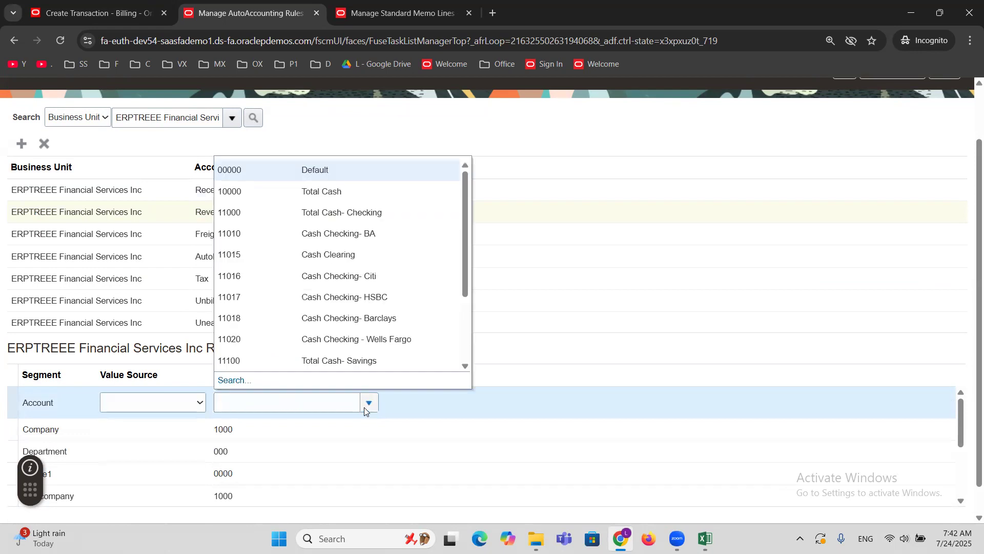
click(242, 380)
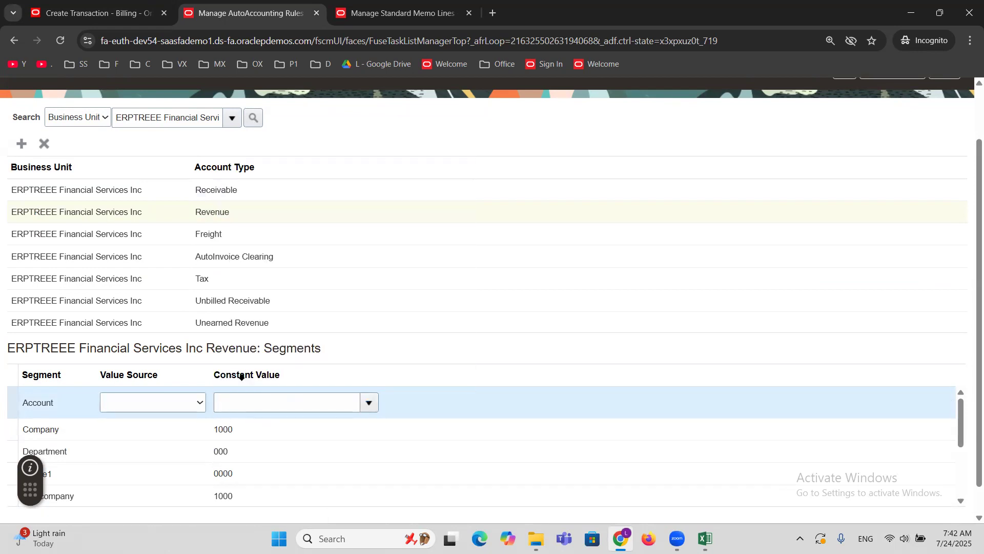
click(488, 290)
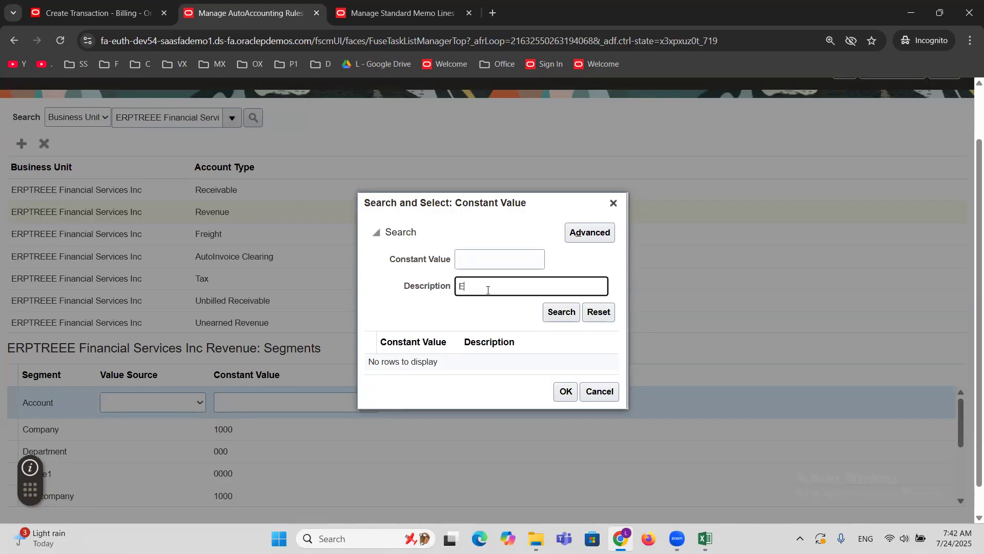
click(561, 312)
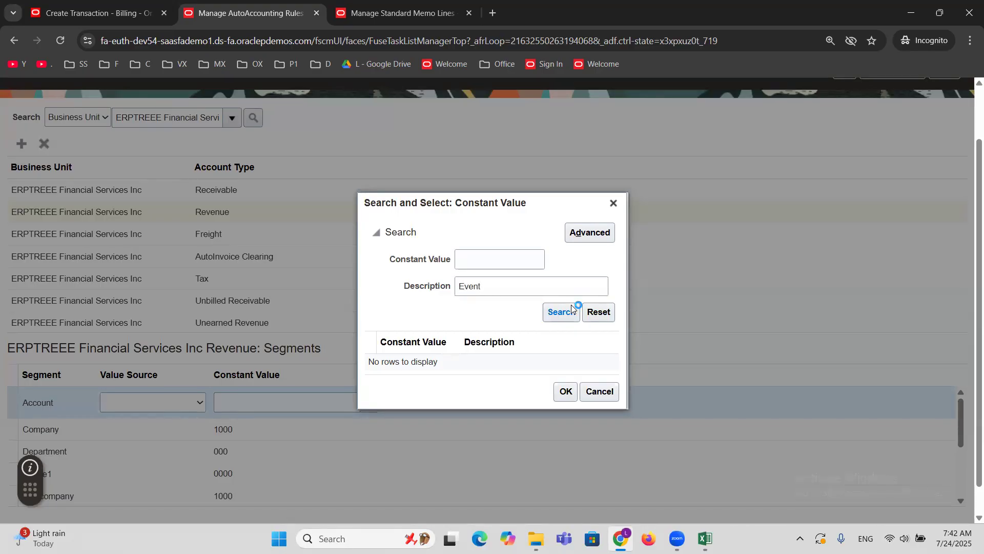
click(596, 232)
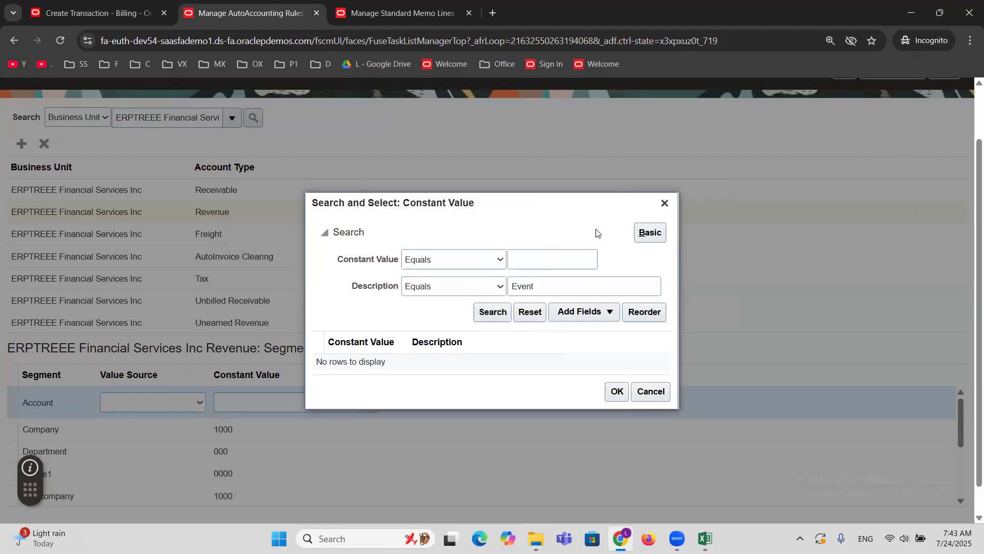
click(483, 288)
click(459, 304)
click(465, 288)
click(451, 457)
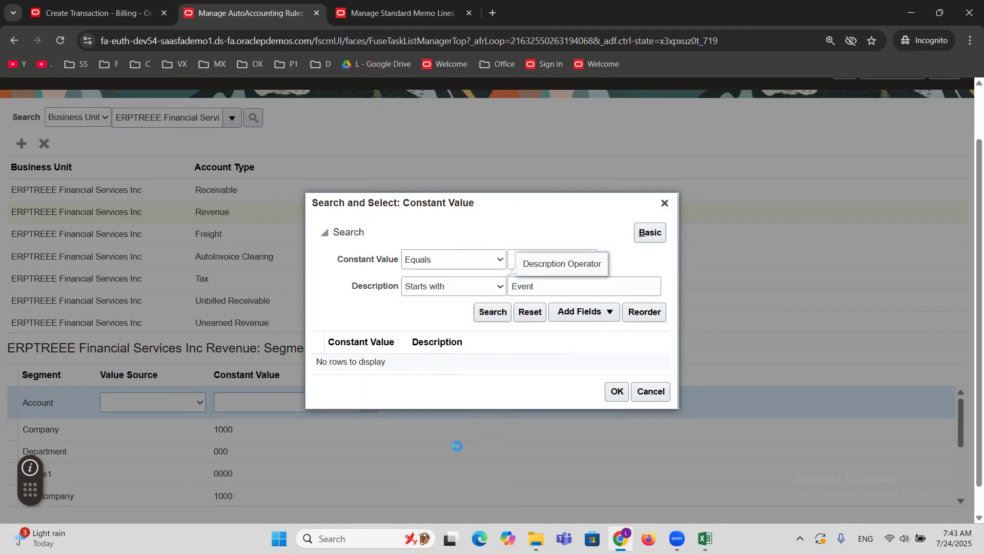
click(490, 313)
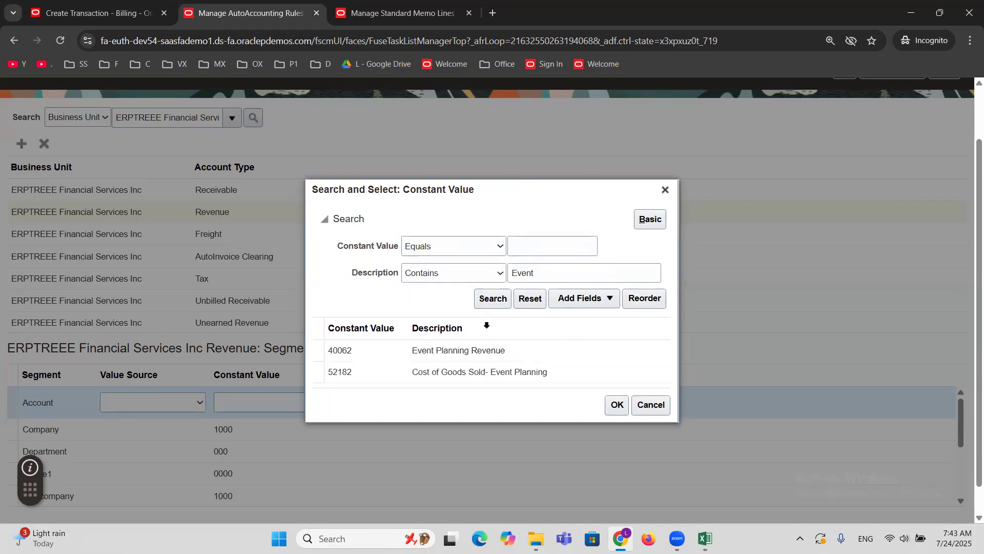
Choose 40062 (Event Planning Revenue) as the Account segment's constant value, then save and close the AutoAccounting rules.
click(452, 351)
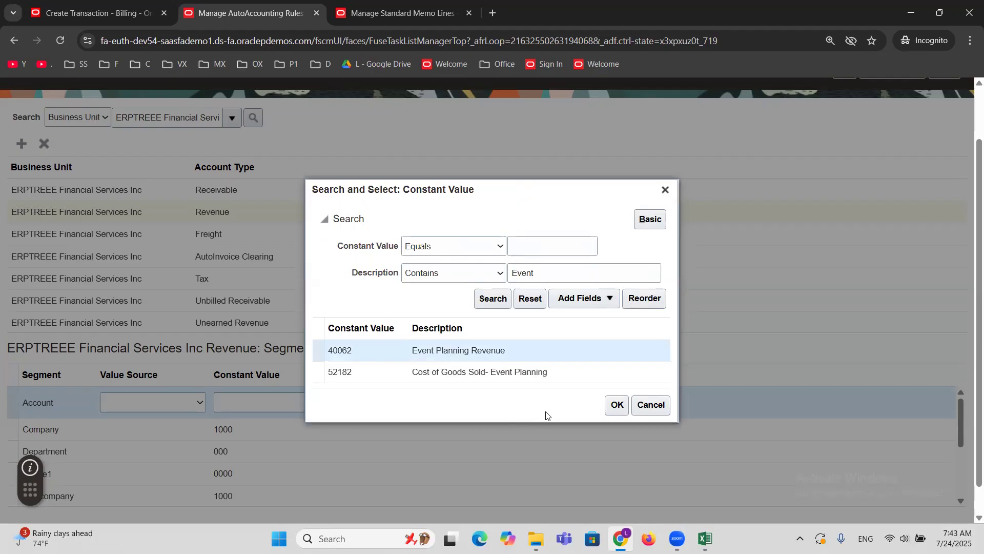
click(616, 405)
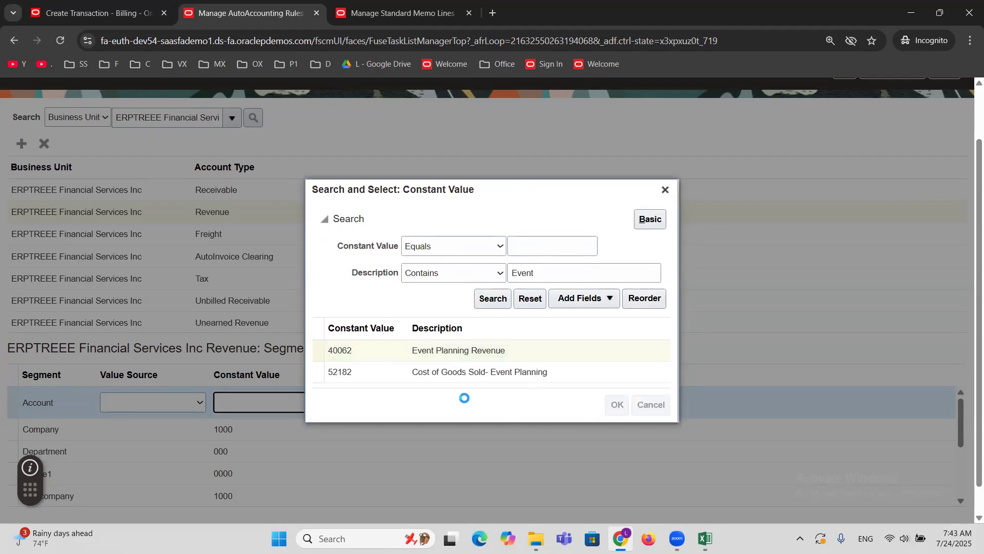
scroll(535, 308, up, 2)
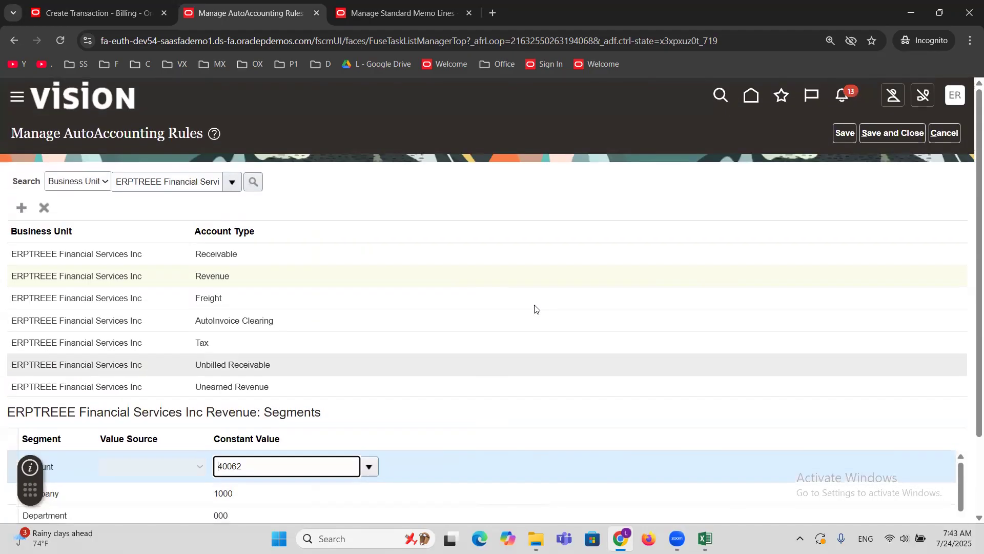
click(871, 134)
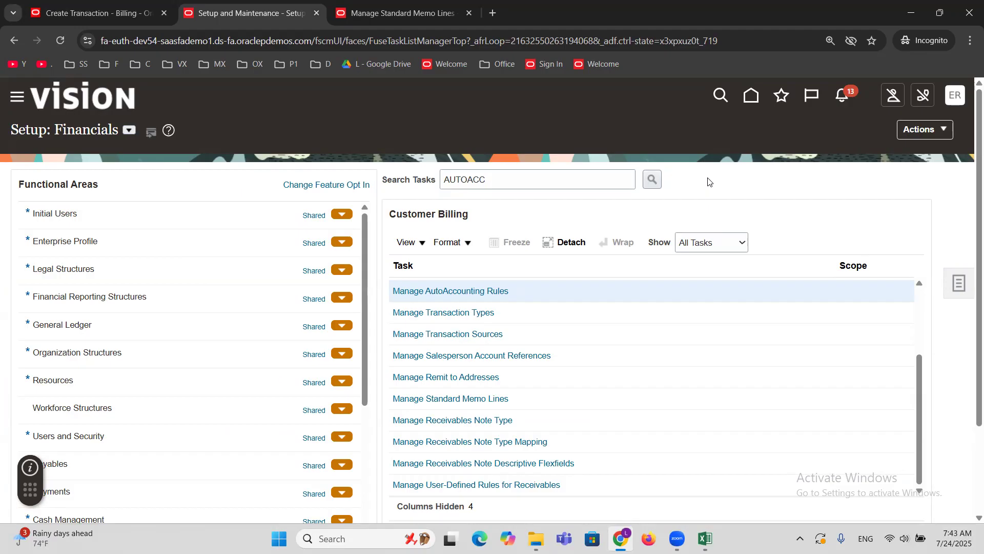
Reopen the AutoAccounting rules of ERPTREEE Financial Services Inc and check the Account segment's constant value in the Revenue rule.
click(465, 294)
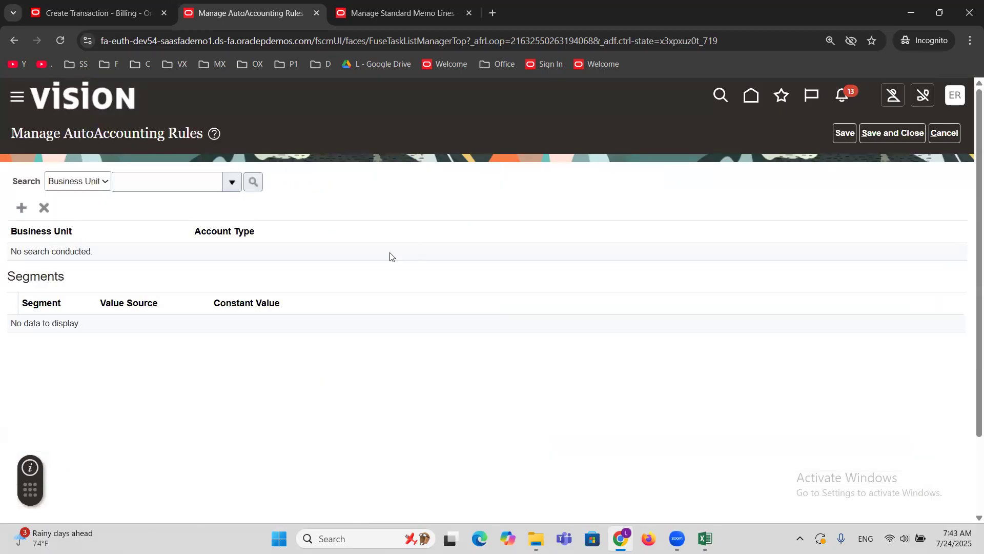
click(232, 181)
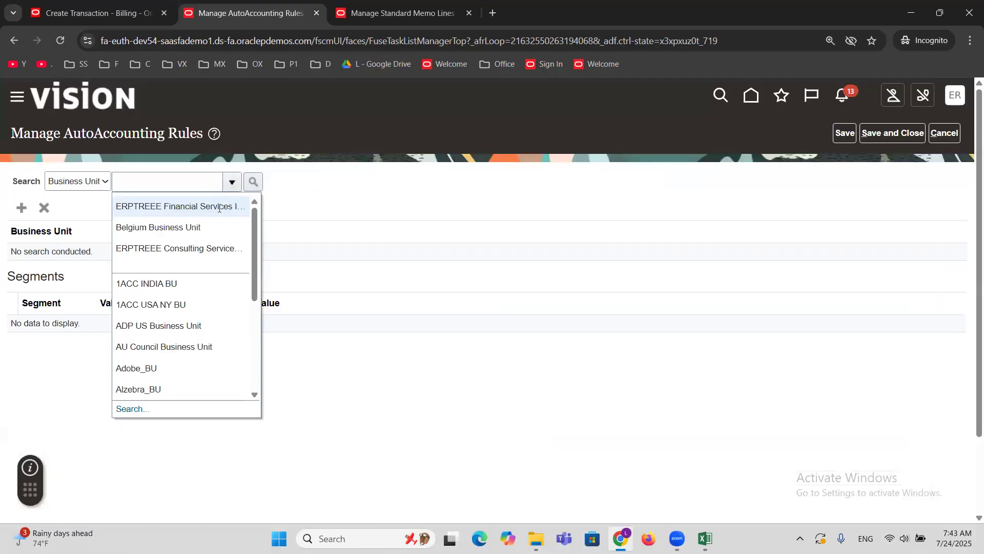
click(224, 206)
click(253, 184)
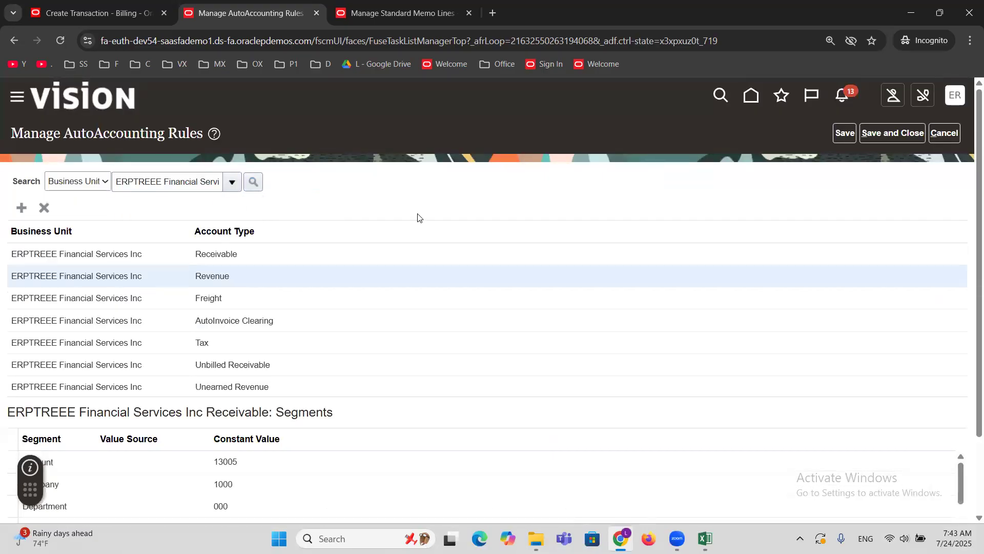
scroll(418, 217, down, 1)
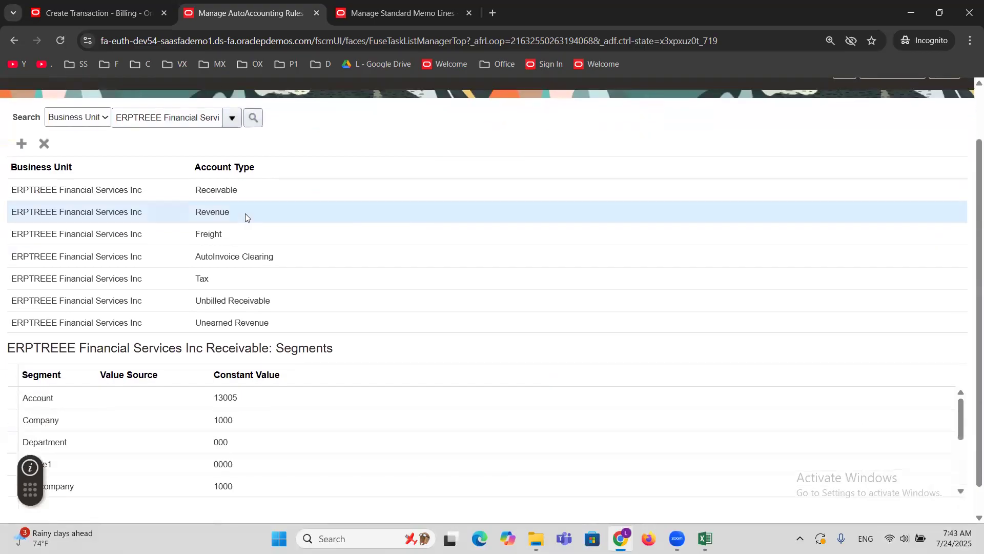
click(145, 190)
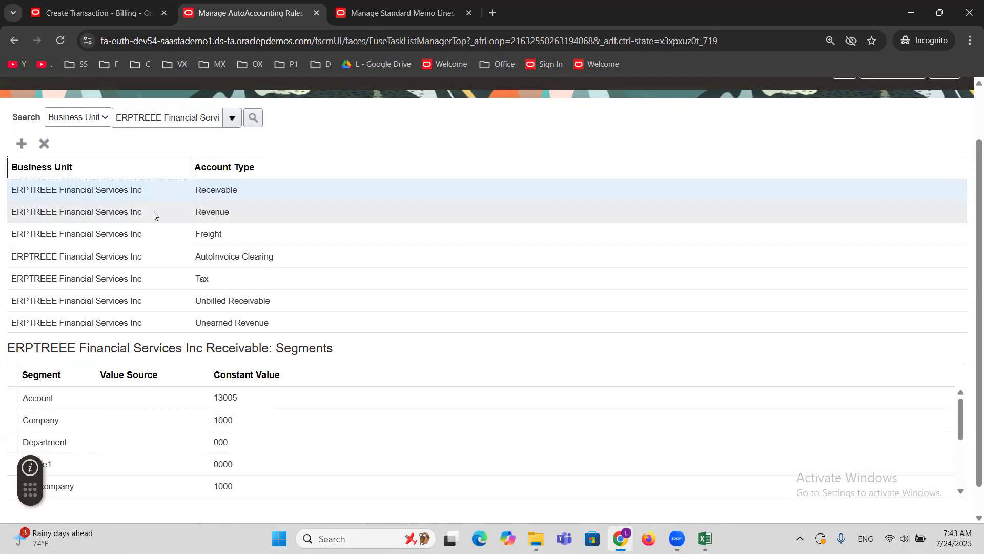
click(150, 212)
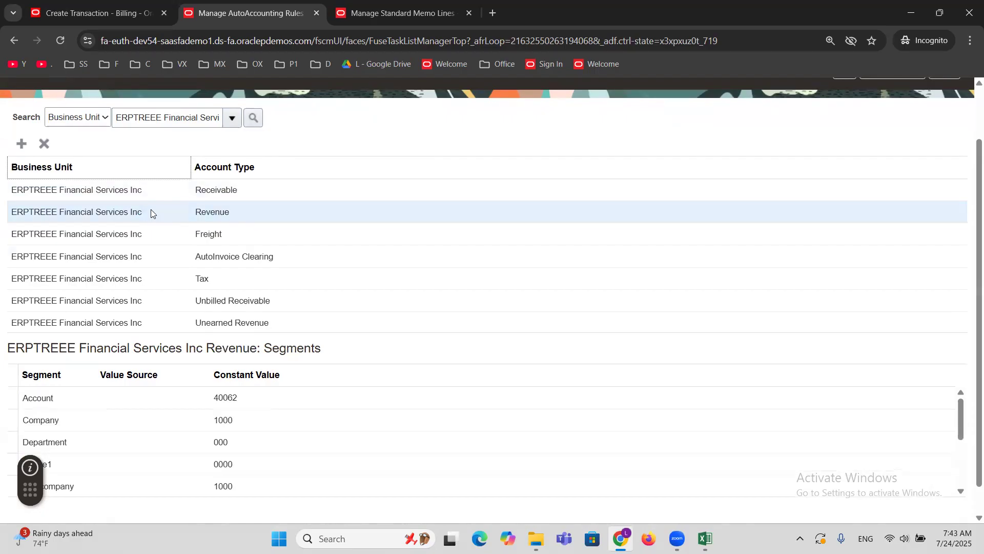
click(154, 399)
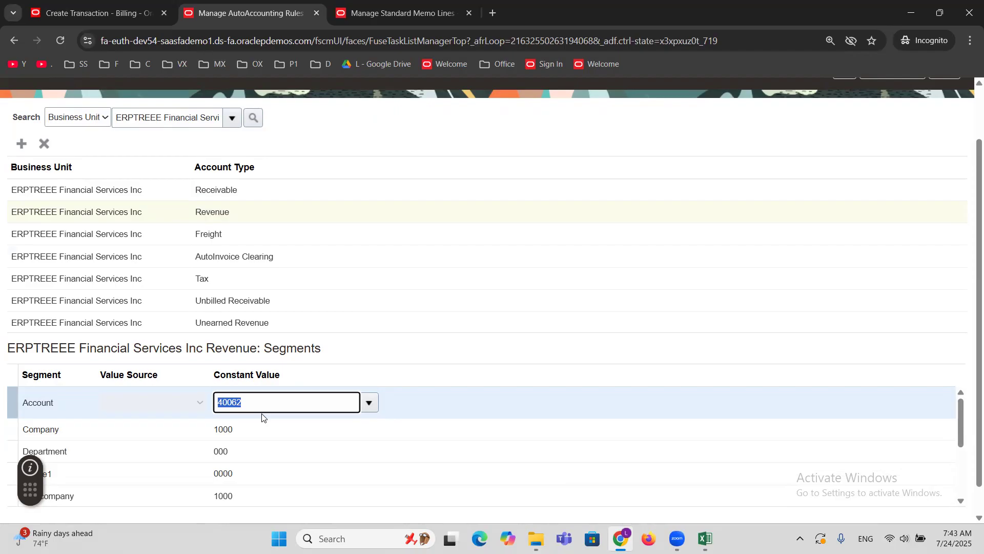
Remove the Account segment's constant value in the Revenue rule, set its value source to Site, and save the AutoAccounting rules.
key(BackSpace)
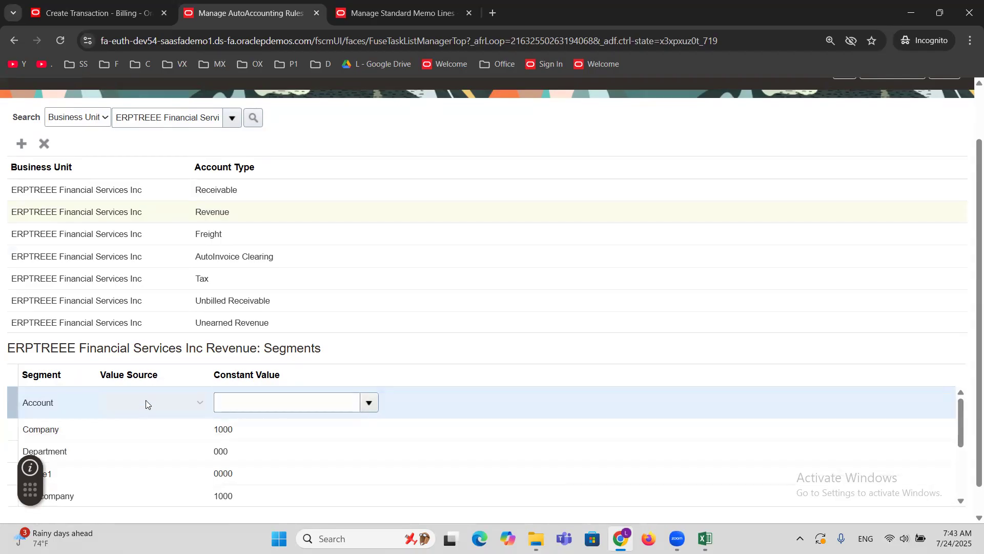
click(146, 402)
click(146, 404)
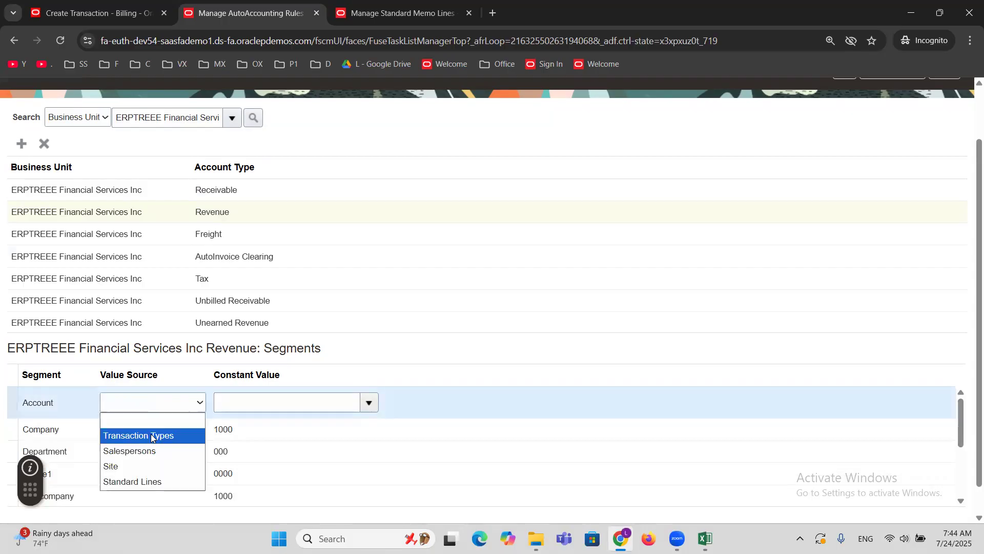
click(155, 469)
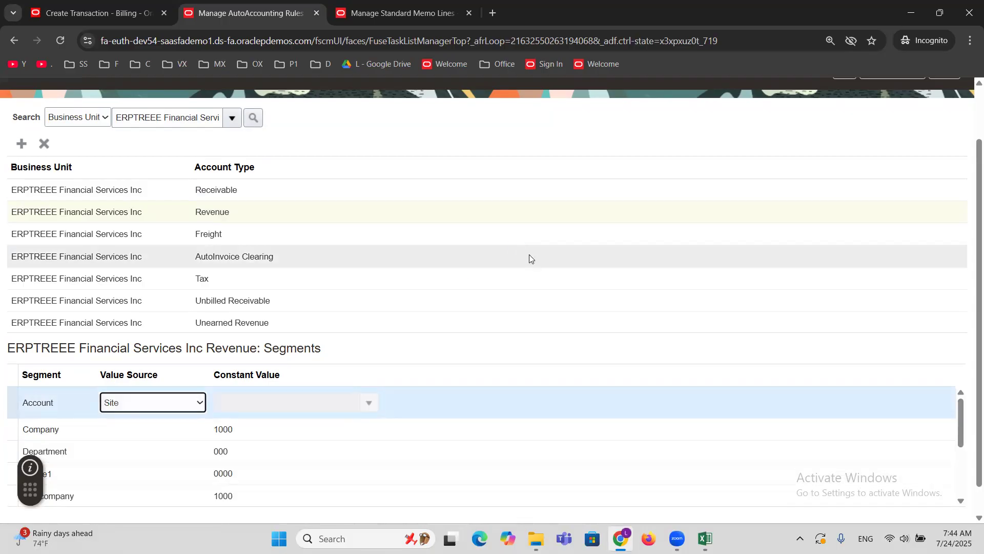
scroll(618, 290, up, 2)
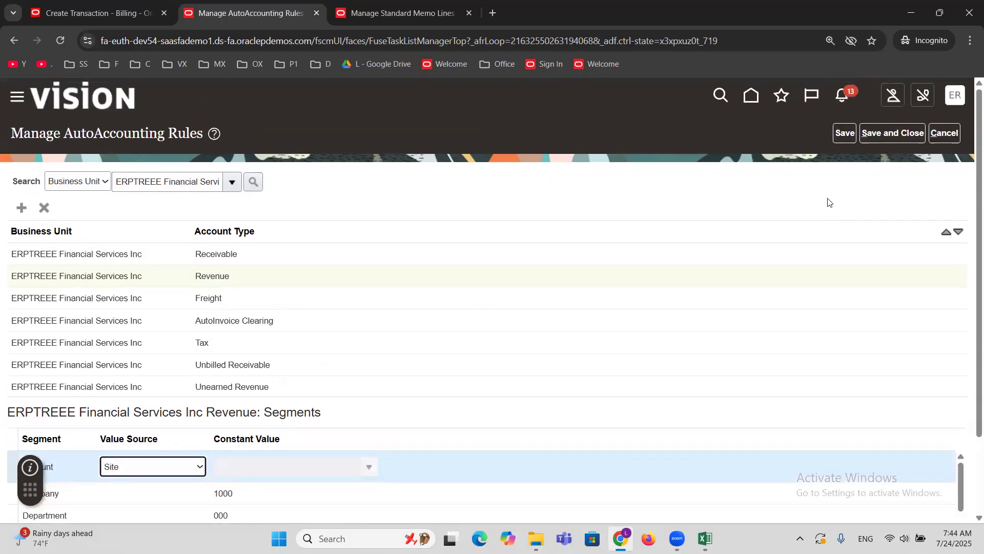
click(843, 134)
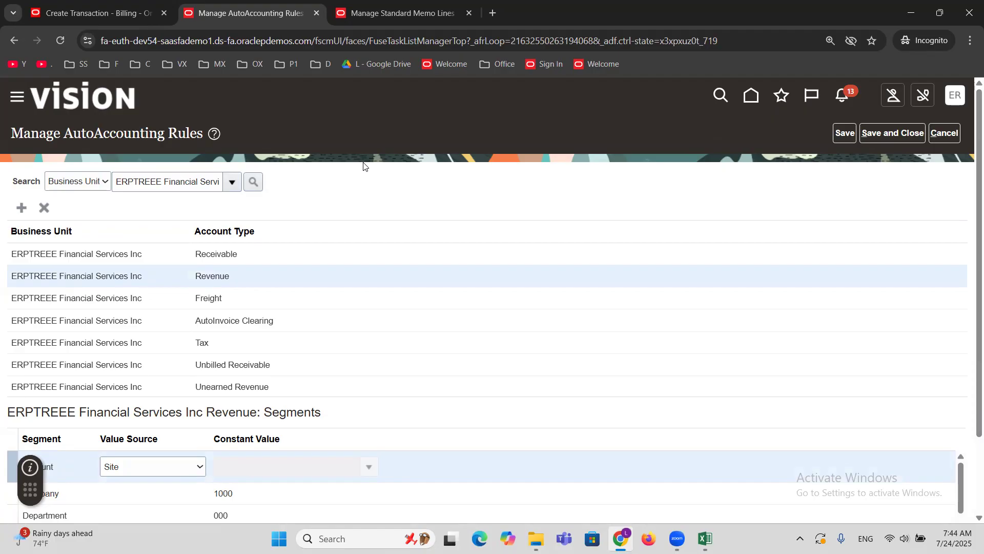
scroll(363, 179, down, 2)
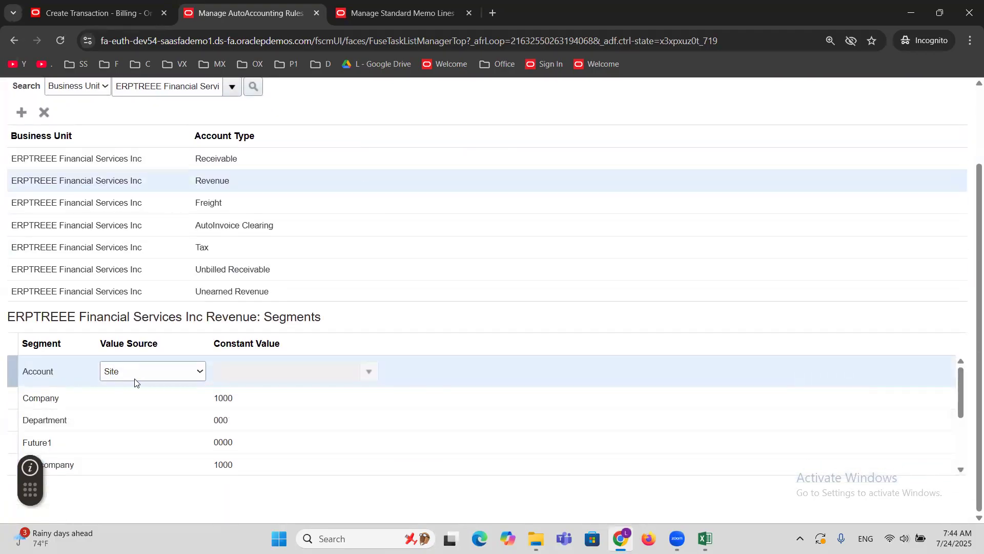
scroll(424, 218, up, 2)
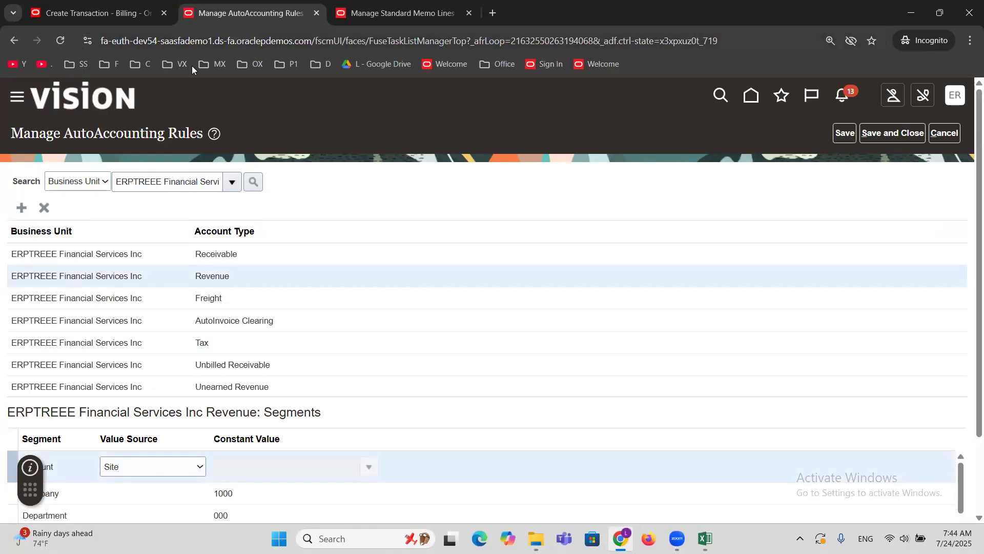
Cancel editing the ERPTREE Event Management Services memo line and leave the standard memo lines task.
key(ctrl+Tab)
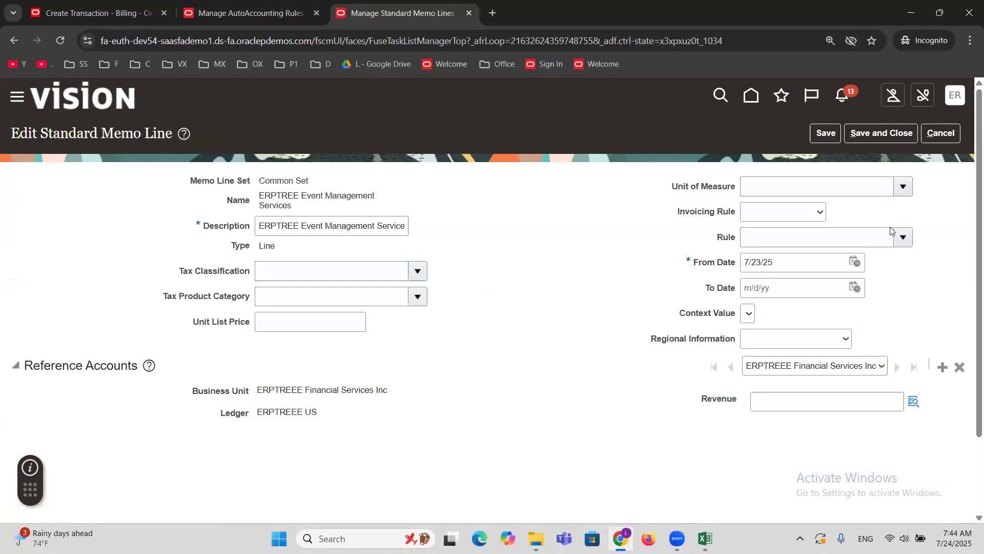
click(943, 133)
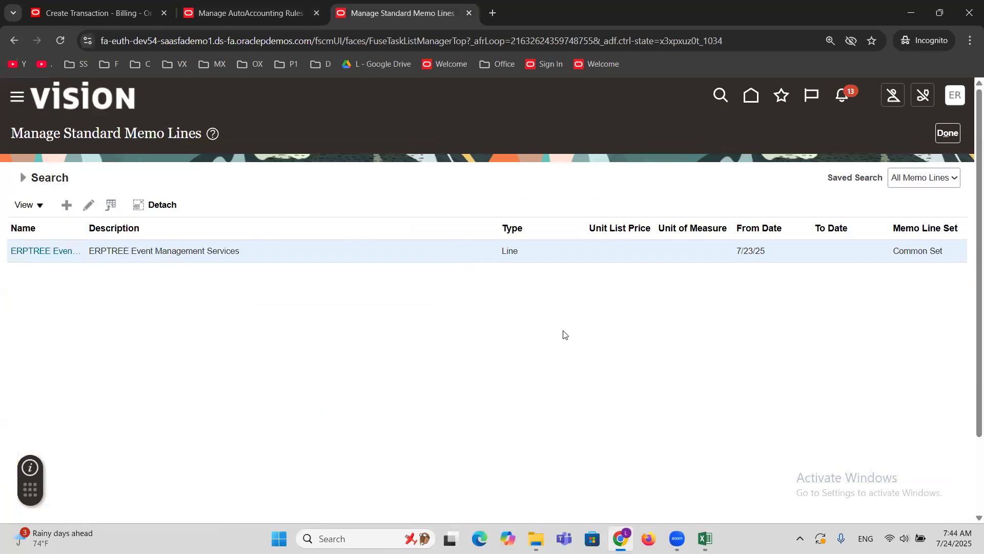
click(948, 133)
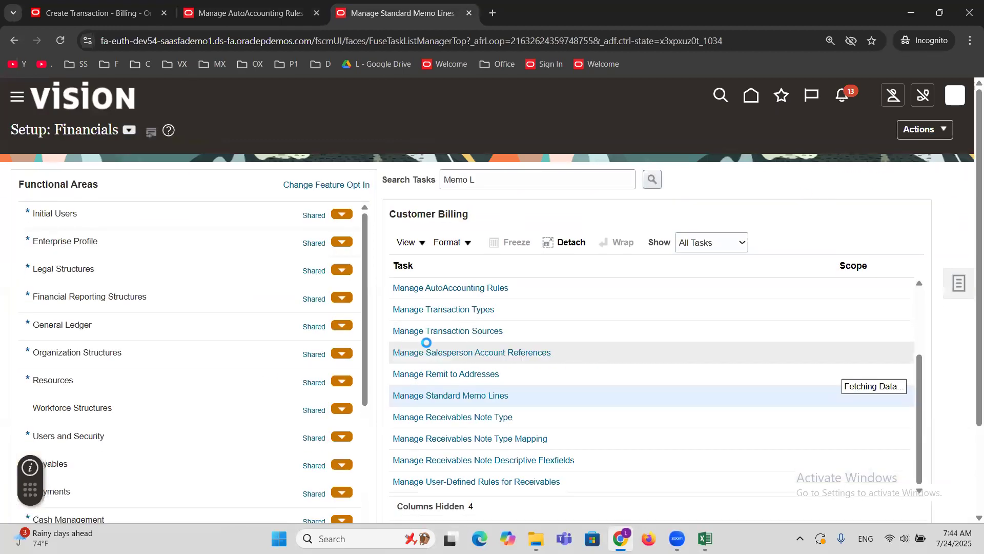
Search the setup tasks for Manage Customer and open the Manage Customers task.
double_click(526, 183)
triple_click(527, 183)
text(Manage Customer)
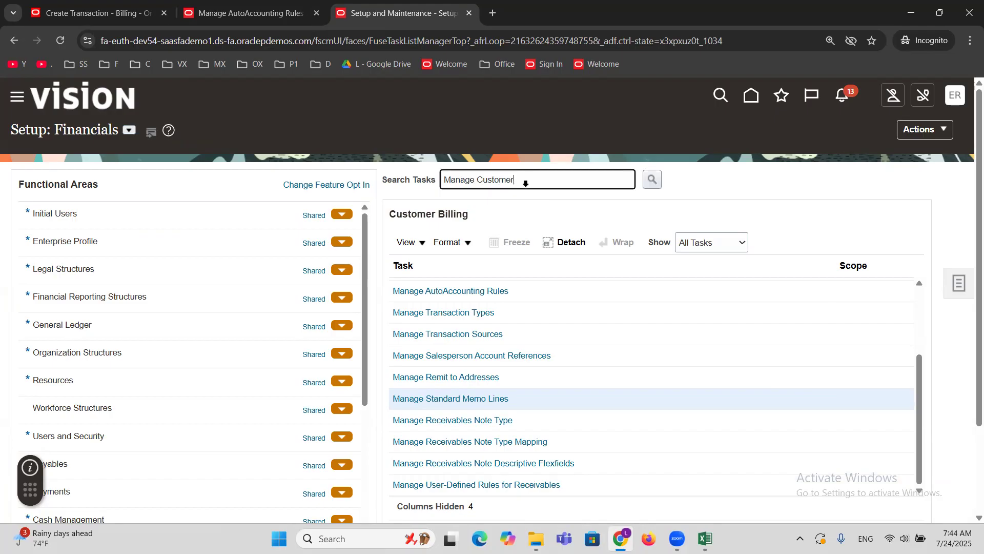
key(Return)
click(306, 403)
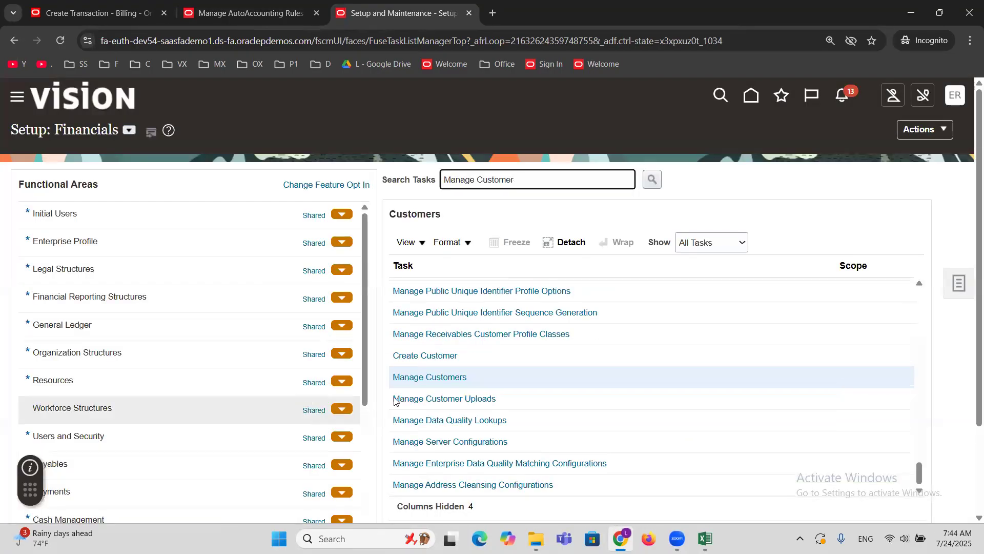
click(430, 379)
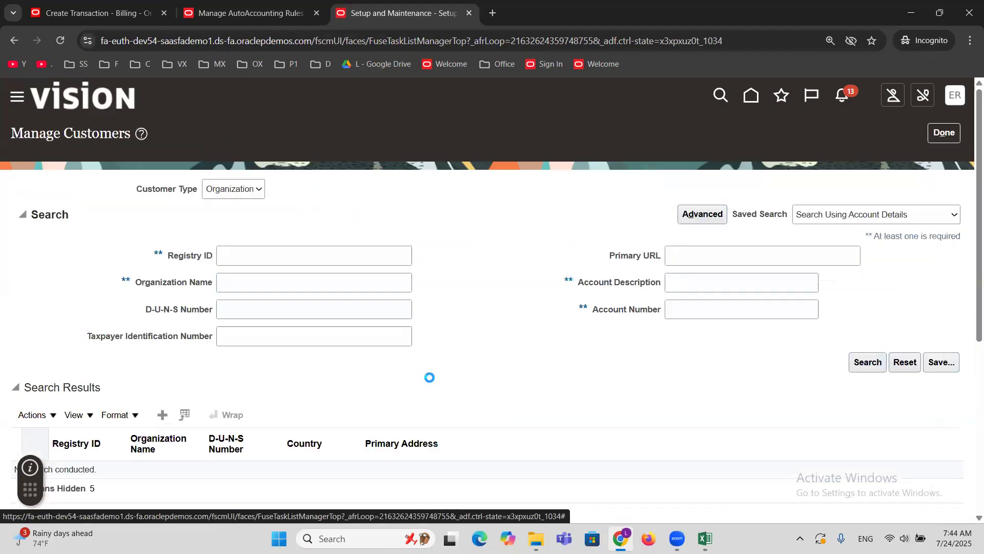
Find the customer organization by the name MAXX C and open its Bill to, Ship to site for editing.
click(241, 278)
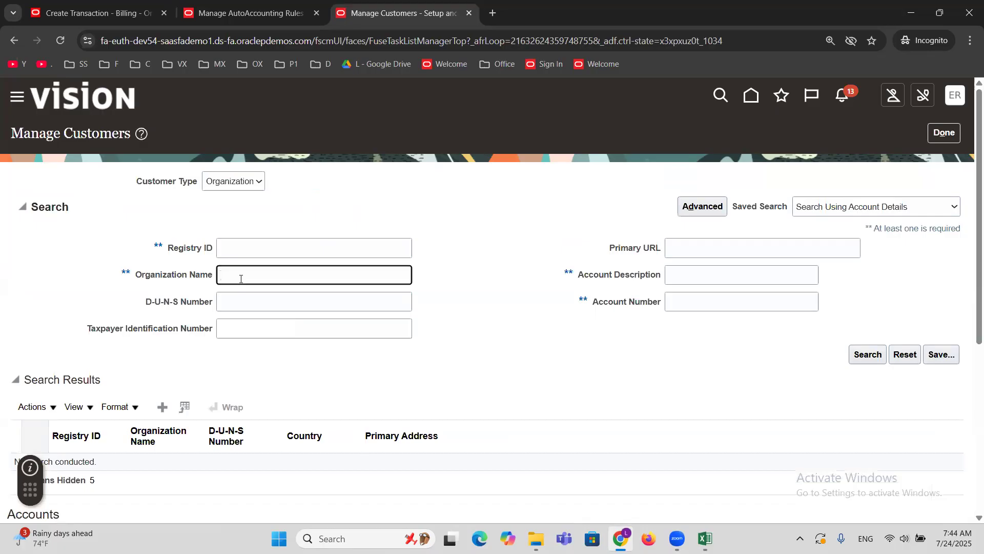
text(MAXX C)
key(Return)
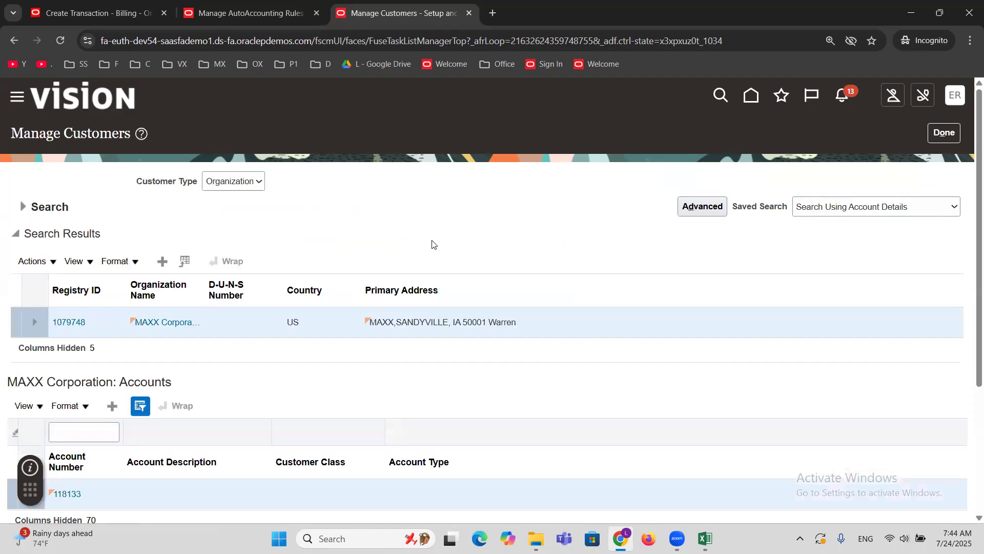
scroll(433, 244, down, 3)
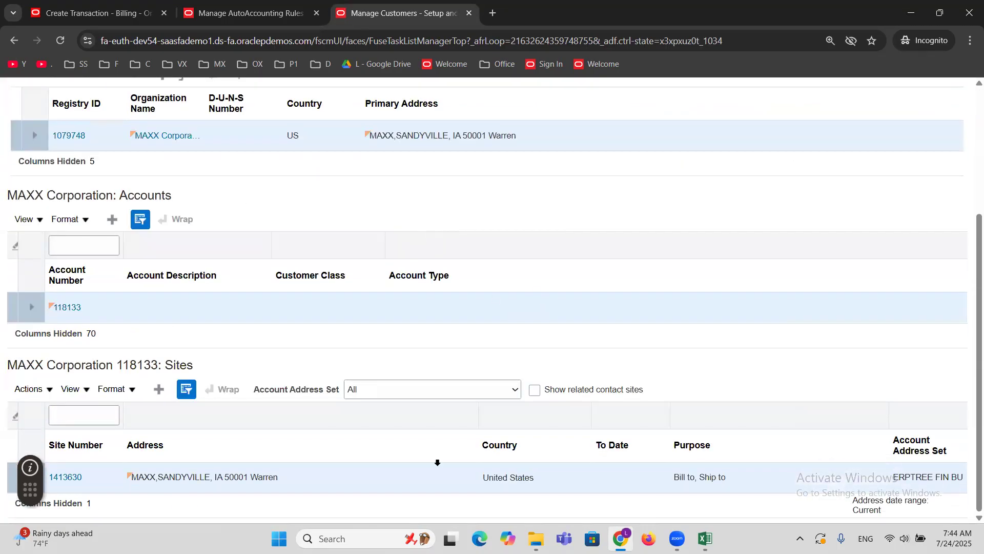
click(72, 477)
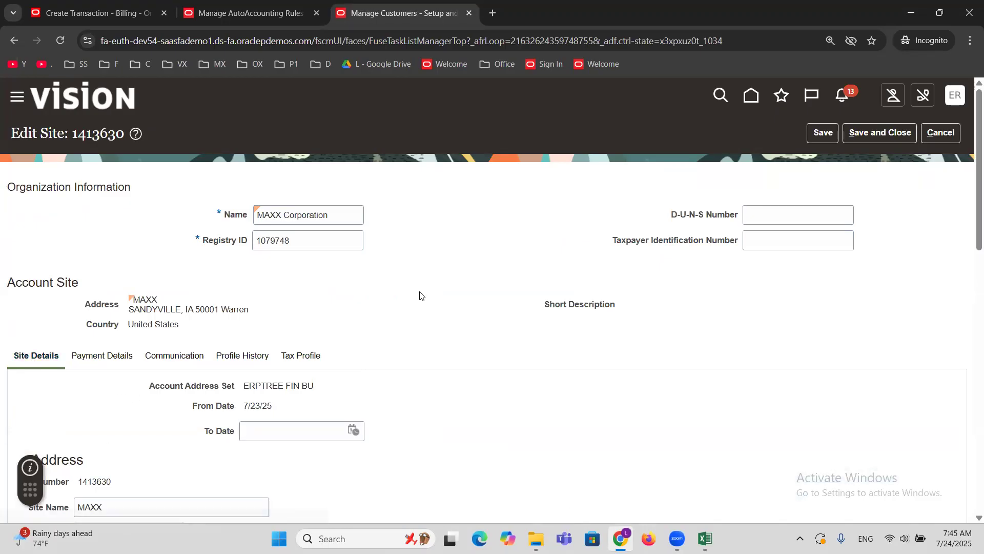
Create reference accounts on the MAXX Corporation site for business unit ERPTREEE Financial Services Inc, keeping the default accounts.
scroll(421, 294, down, 10)
scroll(419, 295, down, 3)
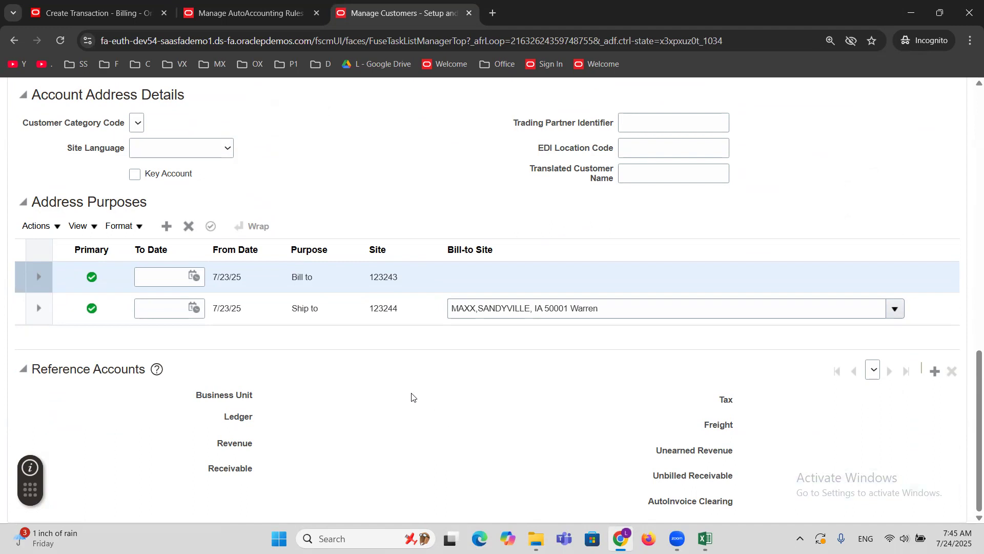
double_click(242, 444)
click(264, 279)
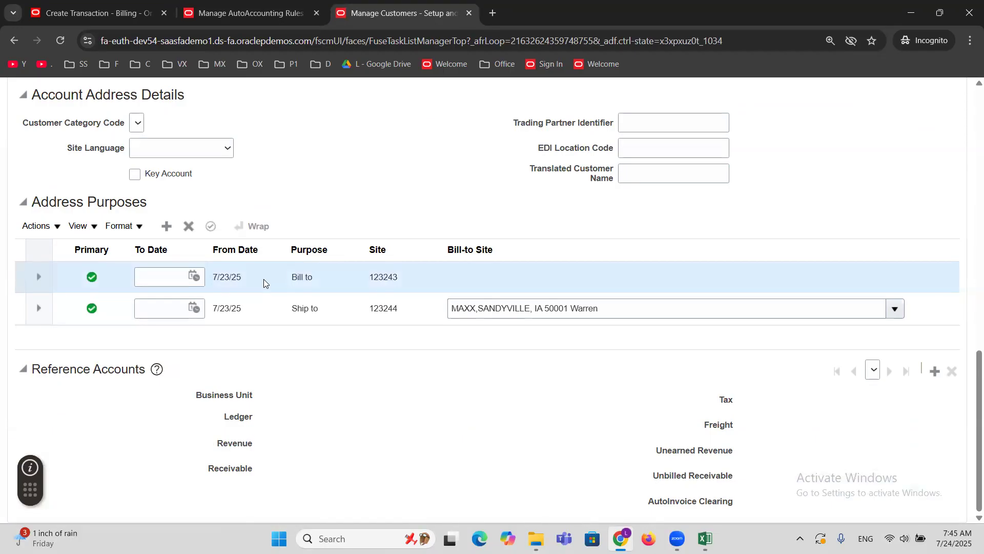
click(935, 371)
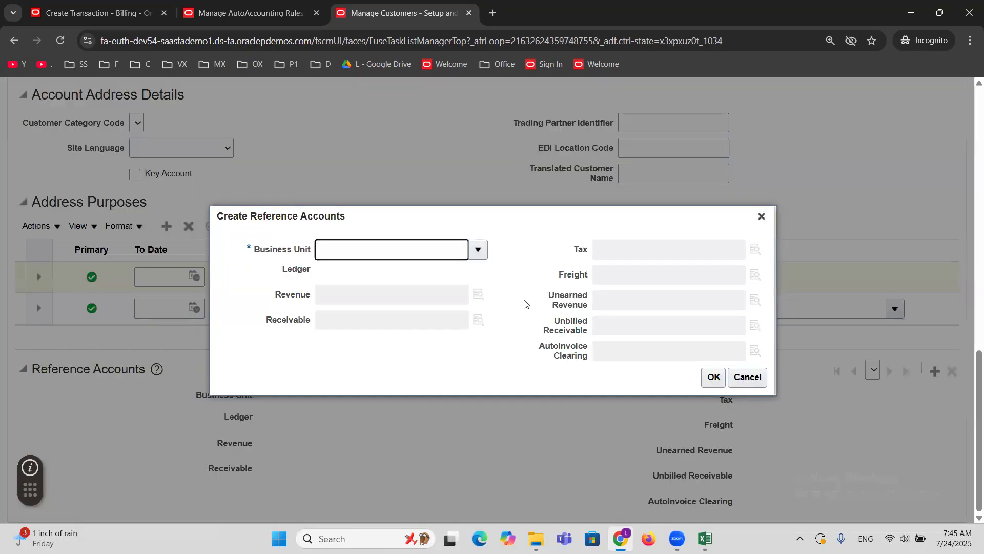
click(478, 249)
click(468, 272)
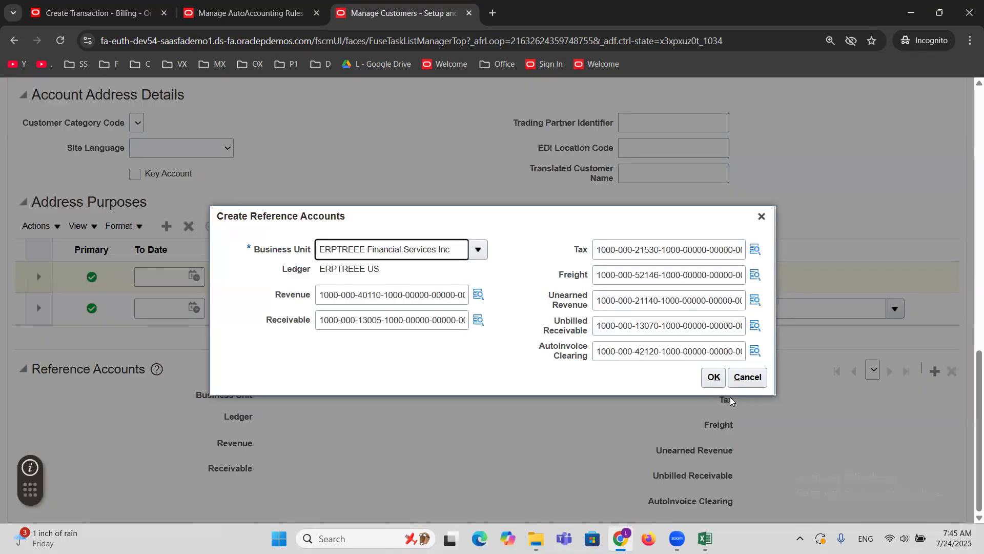
click(714, 378)
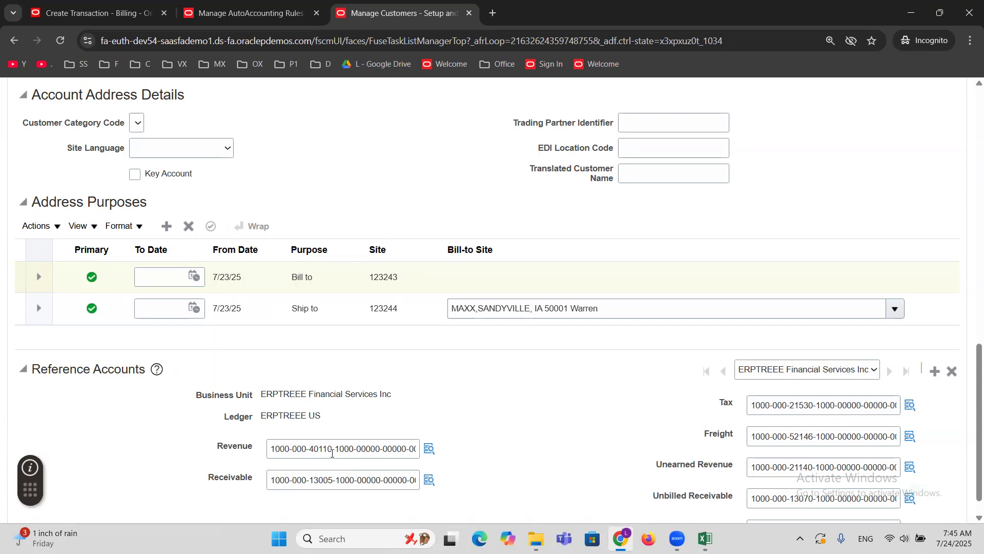
Check the account segment of the site's Revenue reference account, save and close the site, and finish managing customers.
drag(332, 448, 311, 449)
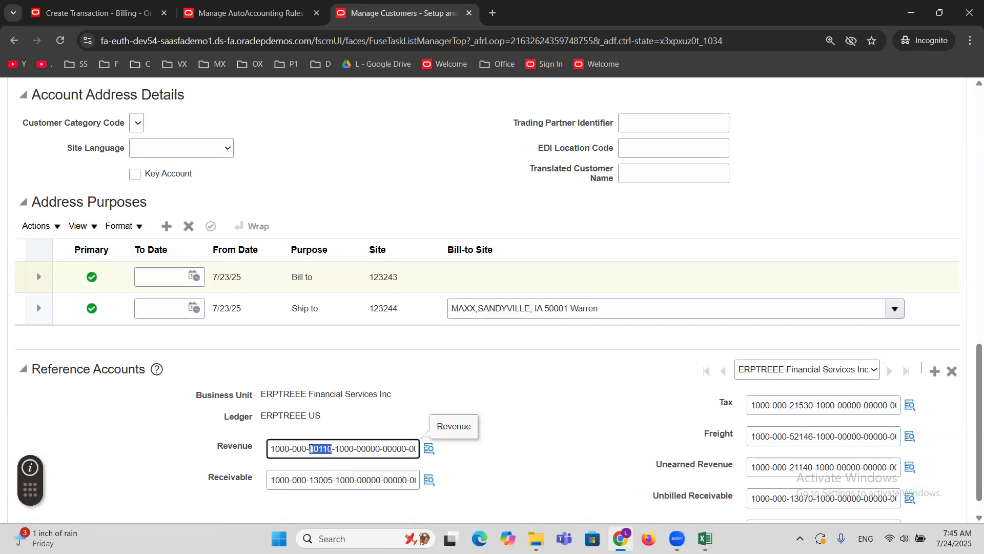
click(563, 400)
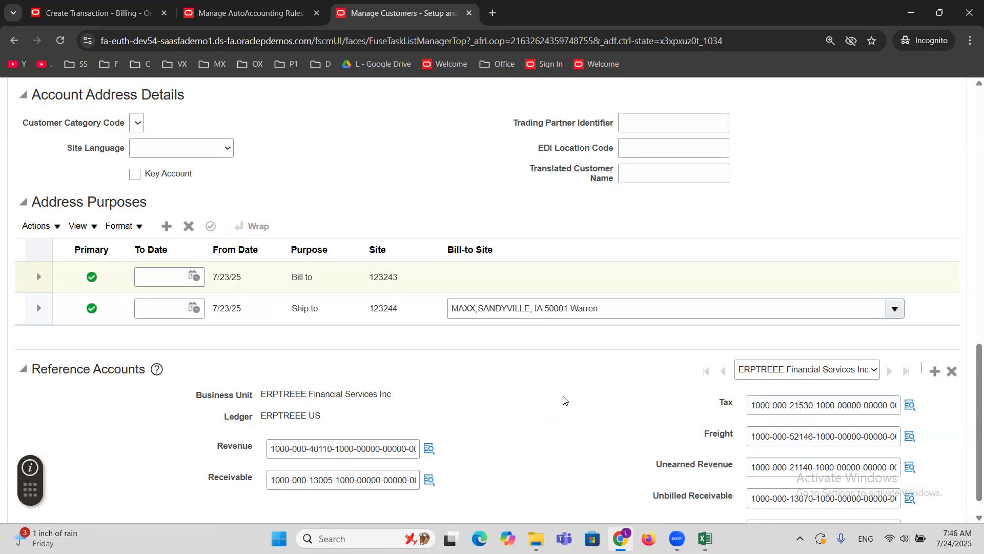
scroll(564, 400, up, 15)
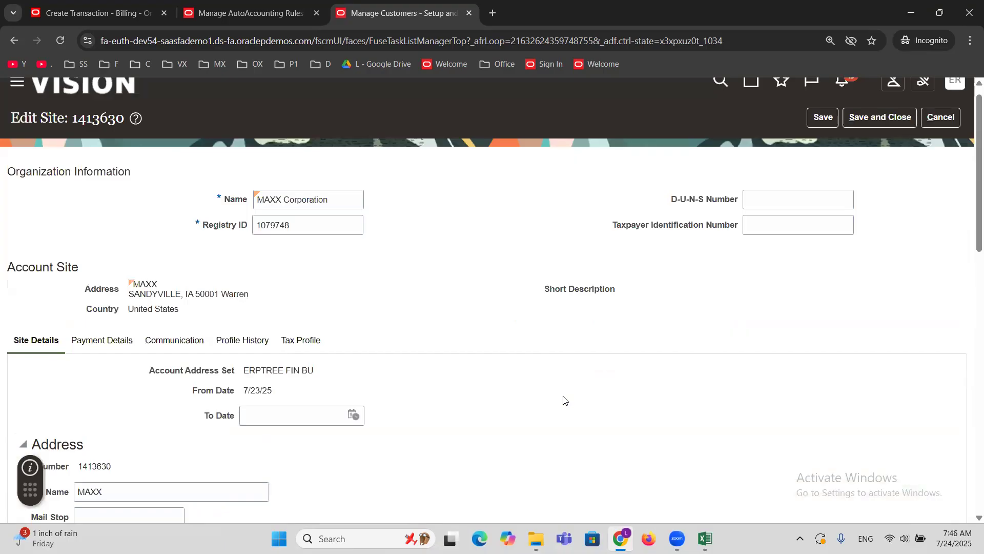
scroll(563, 400, up, 1)
click(866, 135)
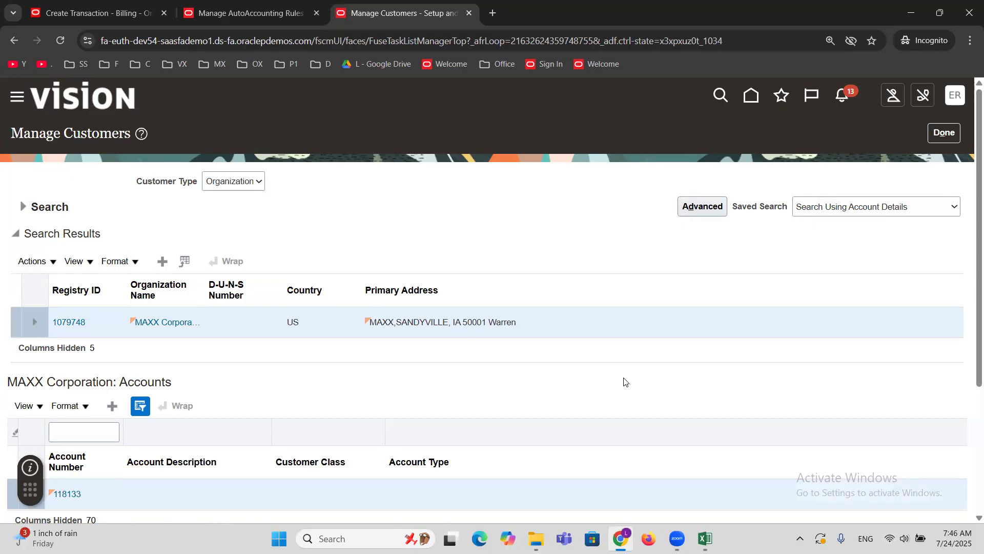
click(943, 133)
Return to the incomplete MAXX Corporation invoice, save it, and complete it for review.
click(130, 14)
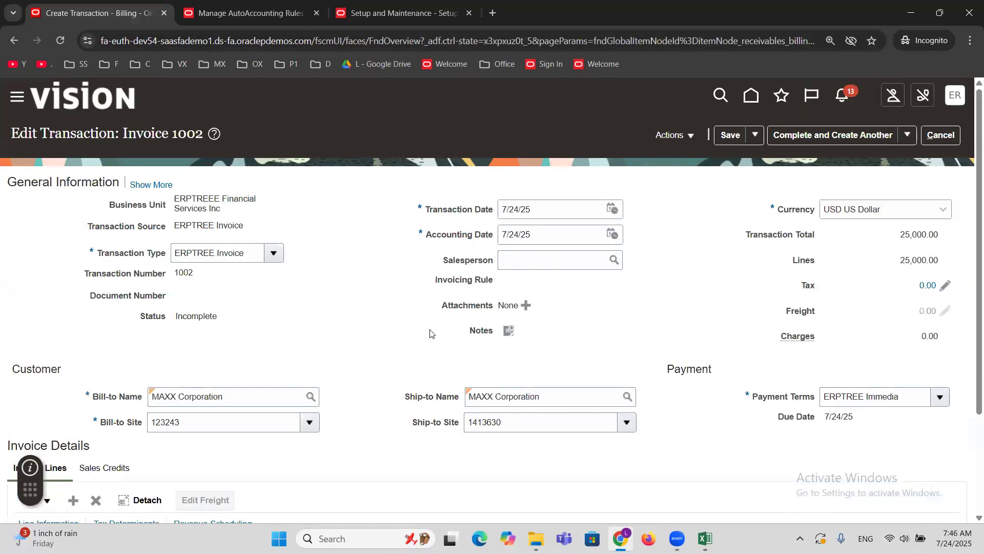
click(731, 135)
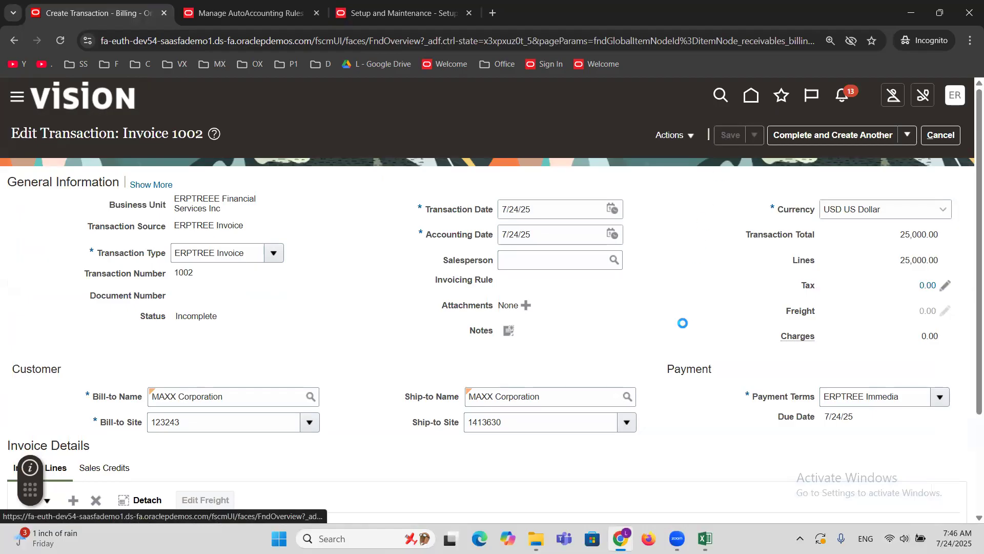
click(907, 135)
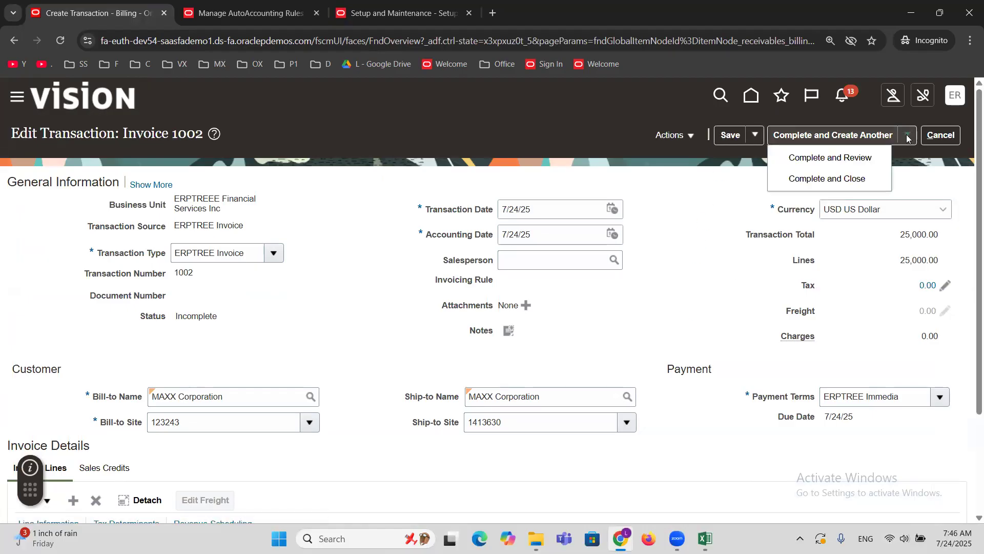
click(835, 157)
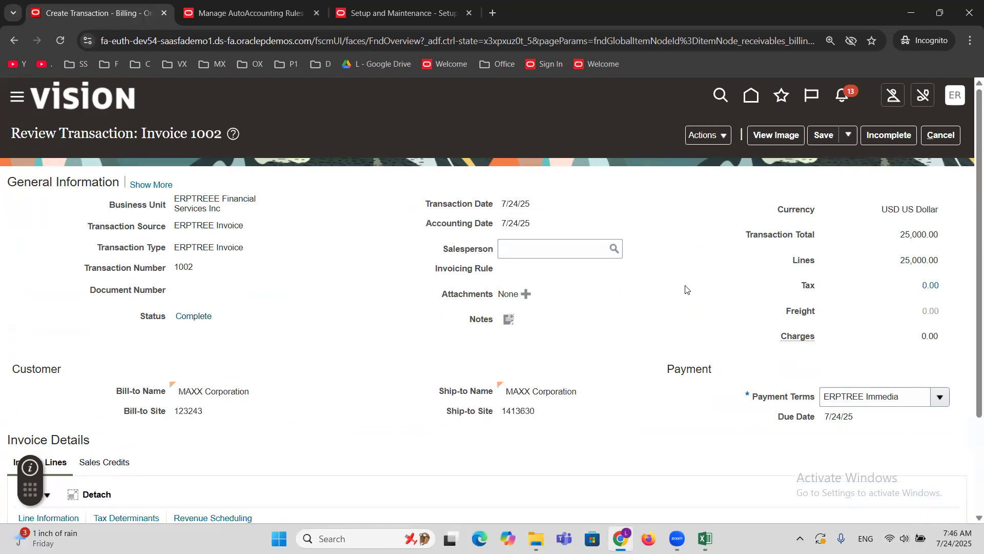
Duplicate the completed MAXX Corporation invoice and complete the copy for review.
click(723, 136)
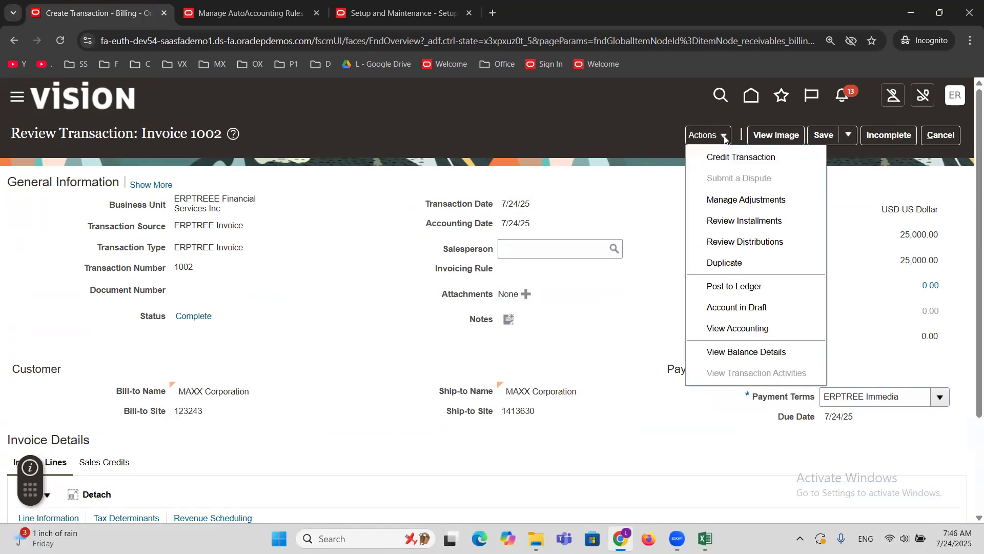
click(727, 263)
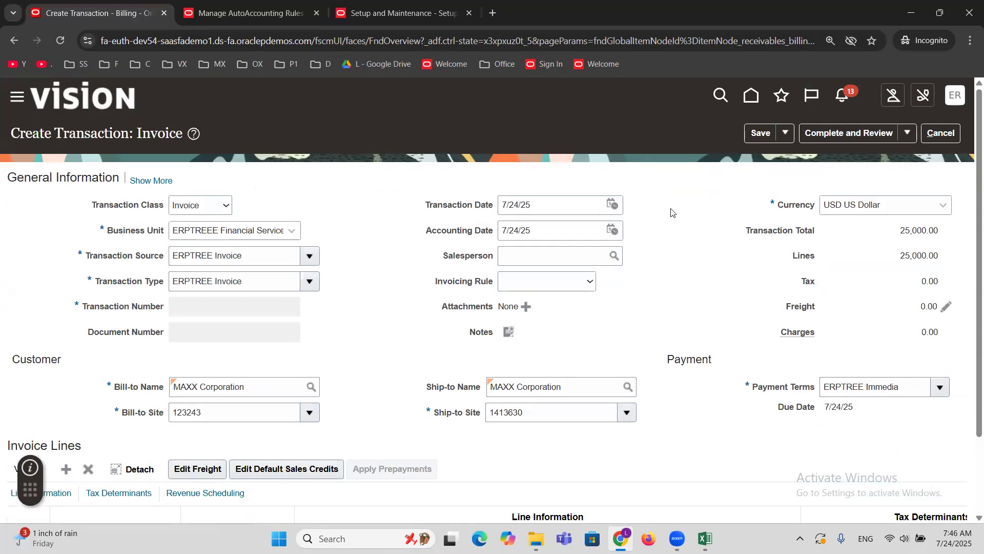
click(906, 133)
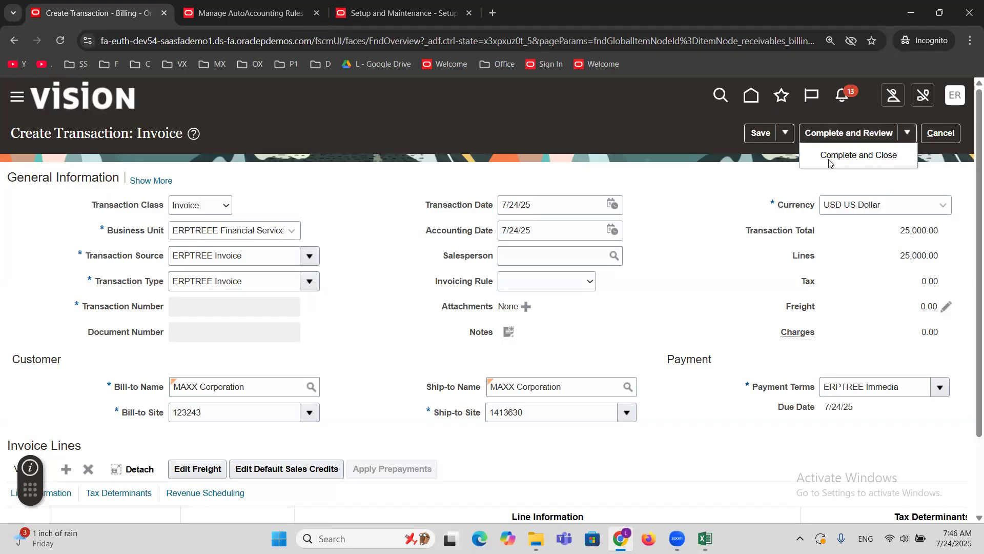
click(830, 134)
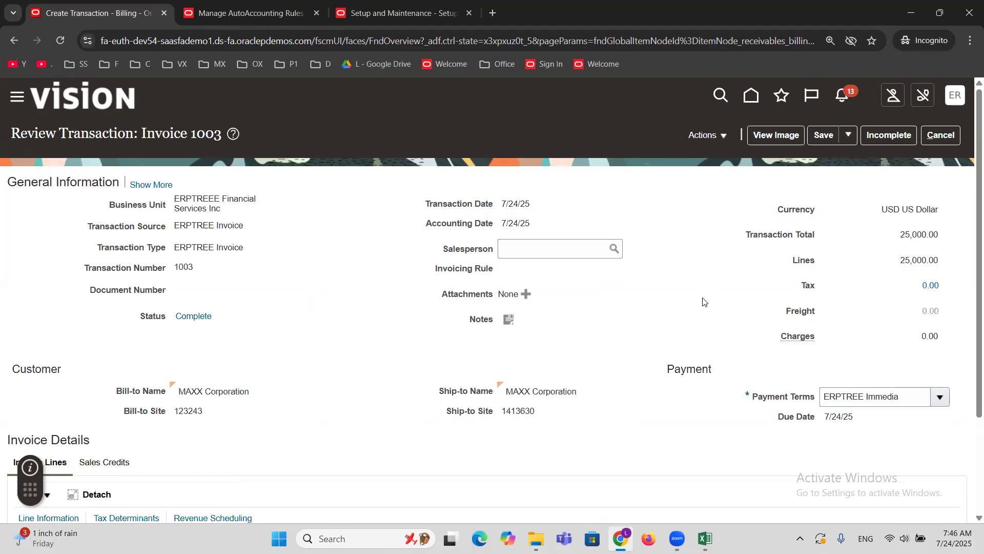
Review the distributions of the duplicated MAXX Corporation invoice, checking the account segment on the Revenue line, and close them.
click(722, 135)
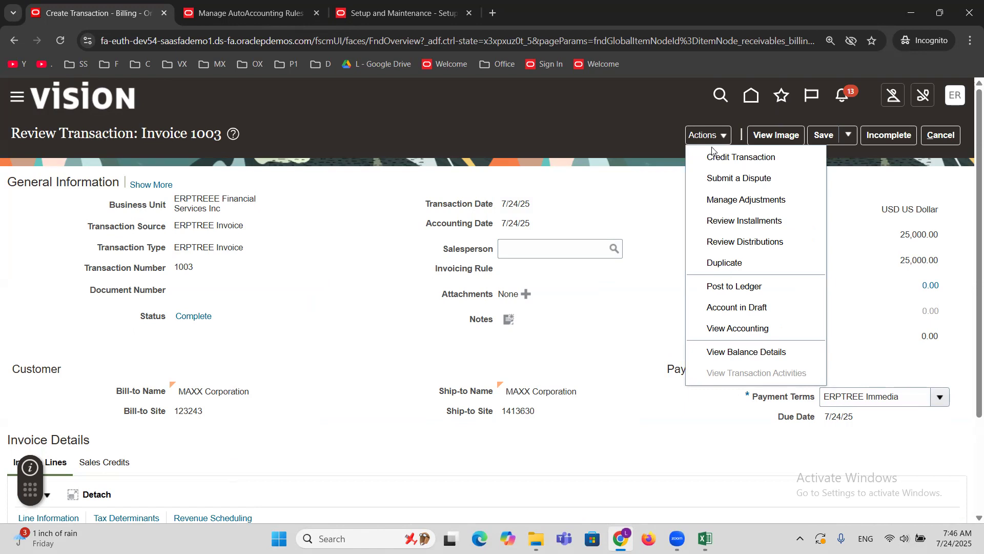
click(741, 242)
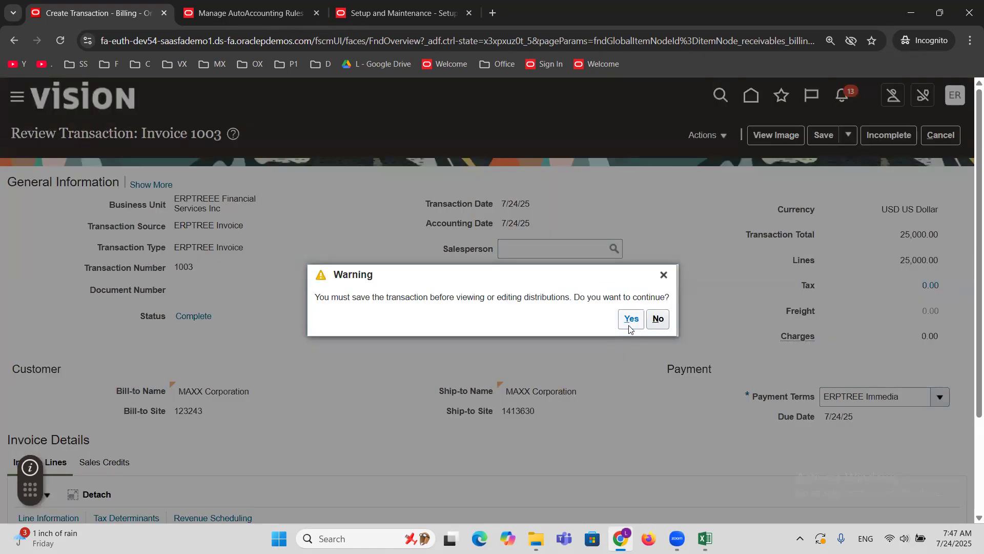
click(630, 325)
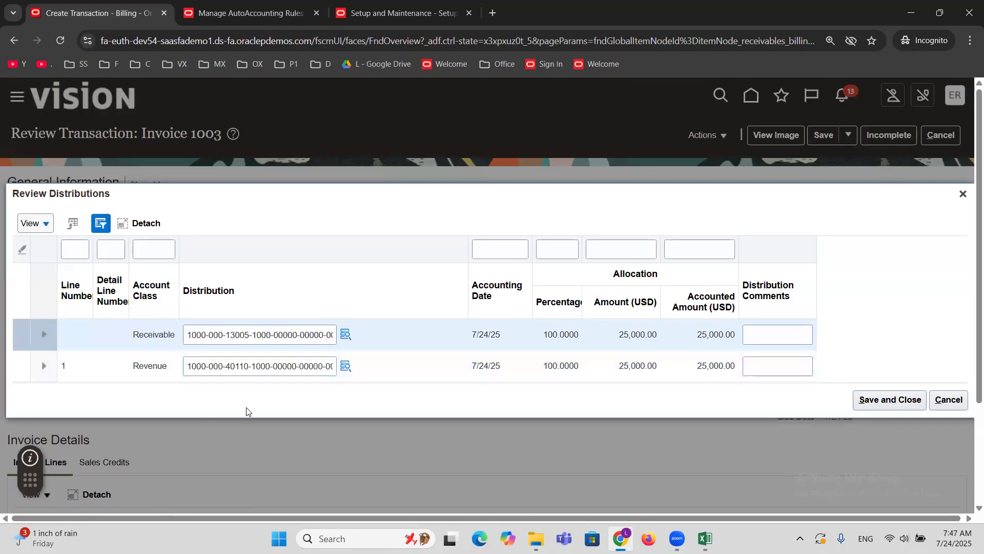
click(154, 364)
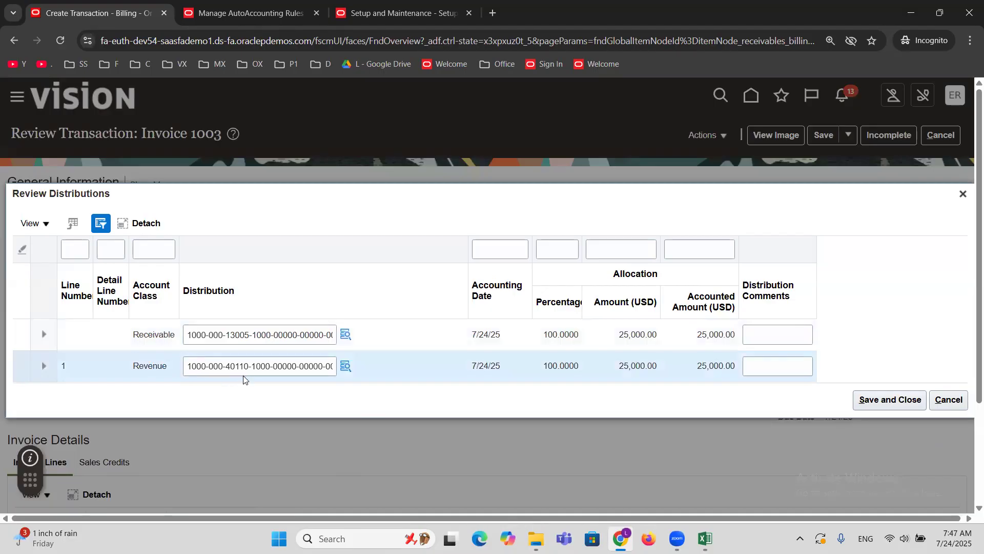
click(248, 367)
double_click(248, 368)
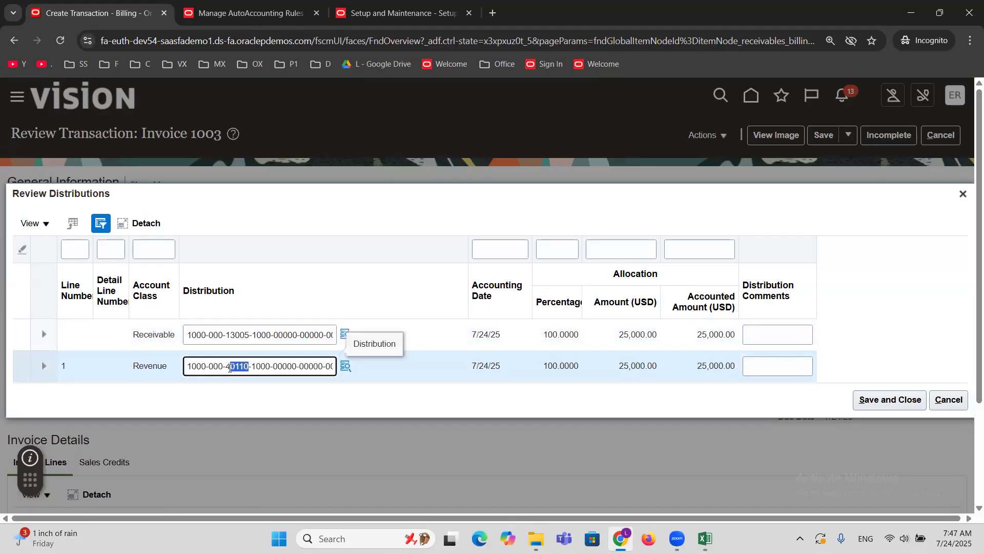
click(450, 404)
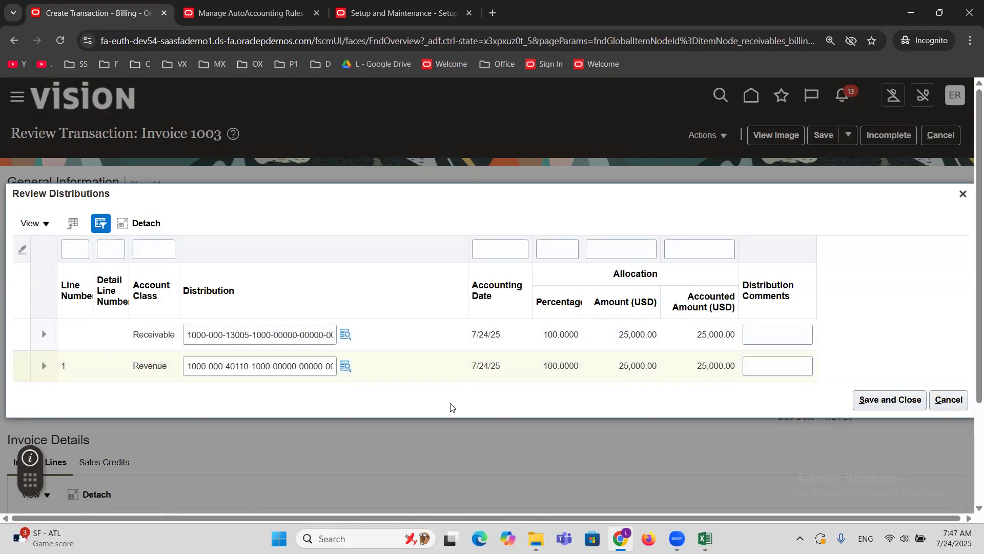
click(867, 410)
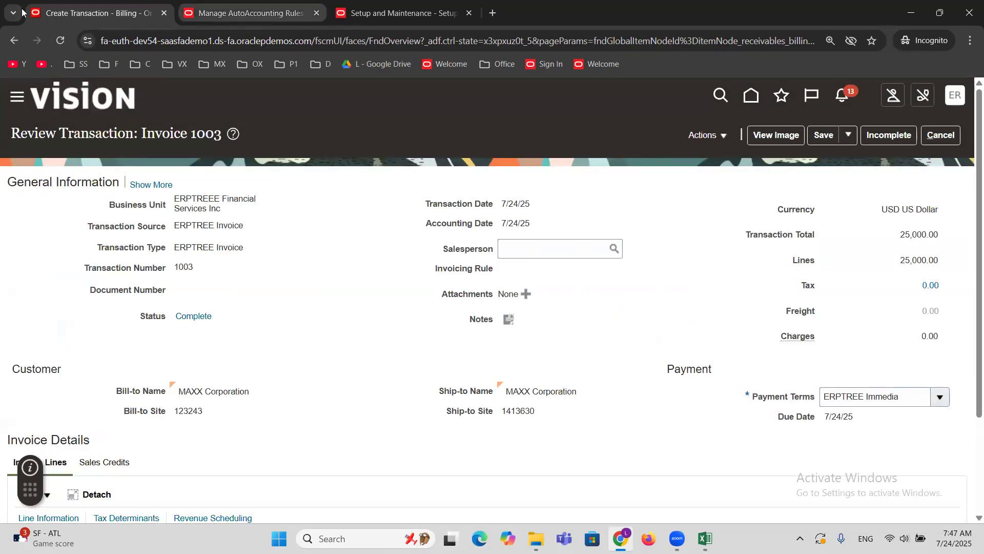
Return to the AutoAccounting rules and examine the value source options for the Revenue rule's Account segment.
click(246, 13)
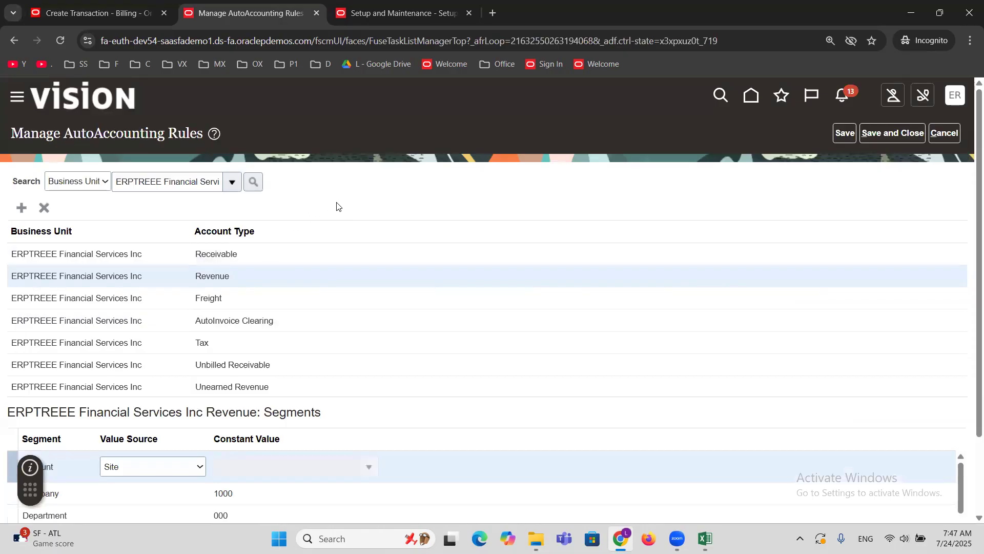
scroll(337, 205, down, 1)
click(171, 402)
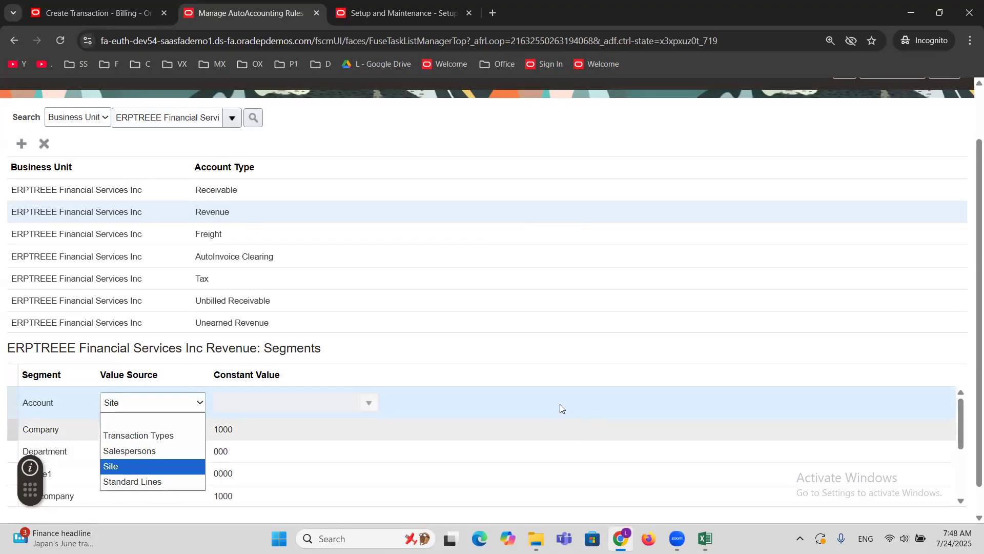
click(448, 392)
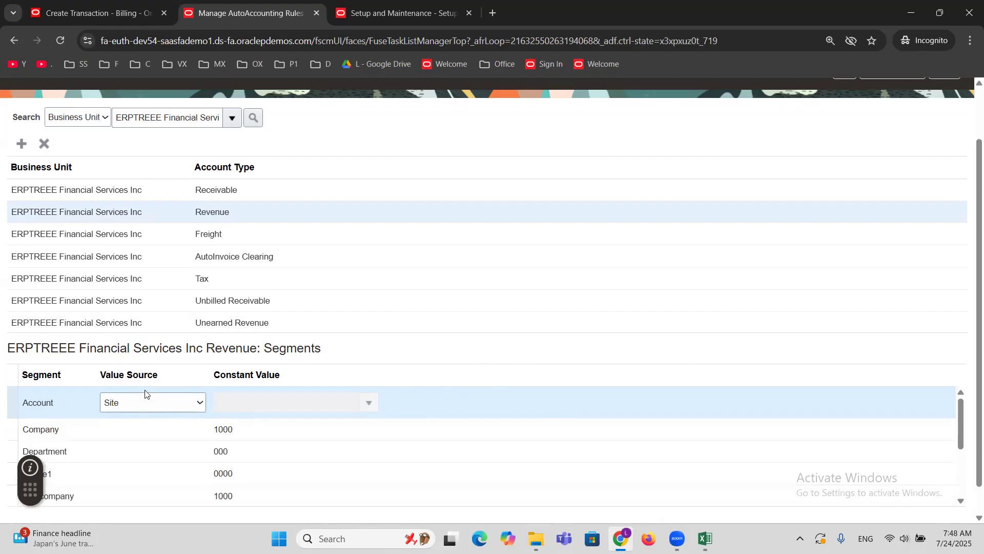
click(152, 405)
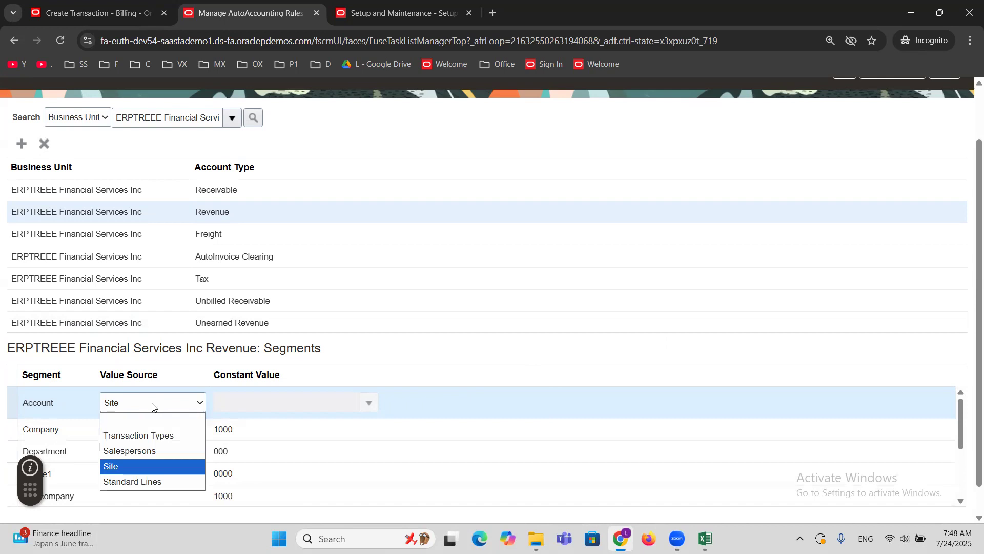
click(611, 399)
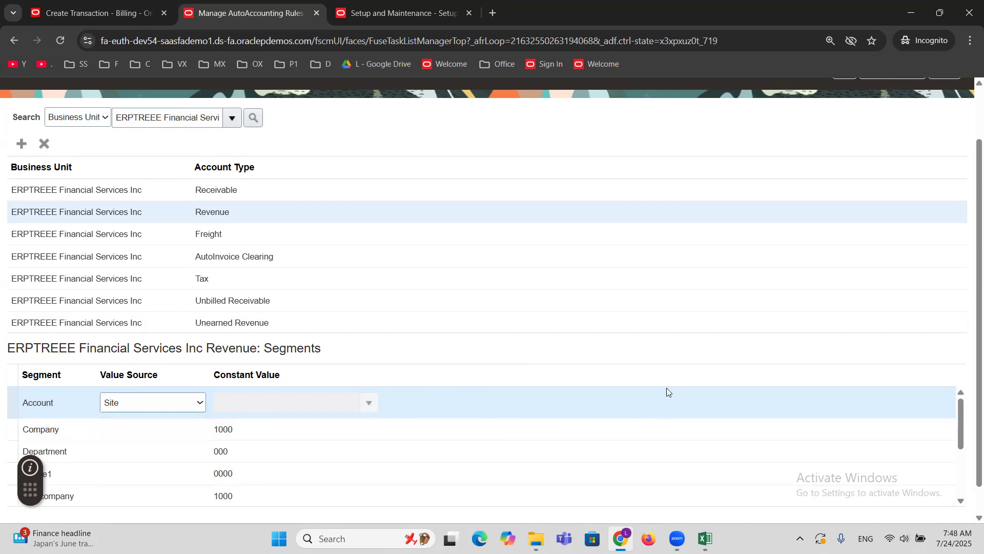
Save the AutoAccounting rules and check the constant values of the Receivable segments.
scroll(666, 388, up, 2)
click(880, 135)
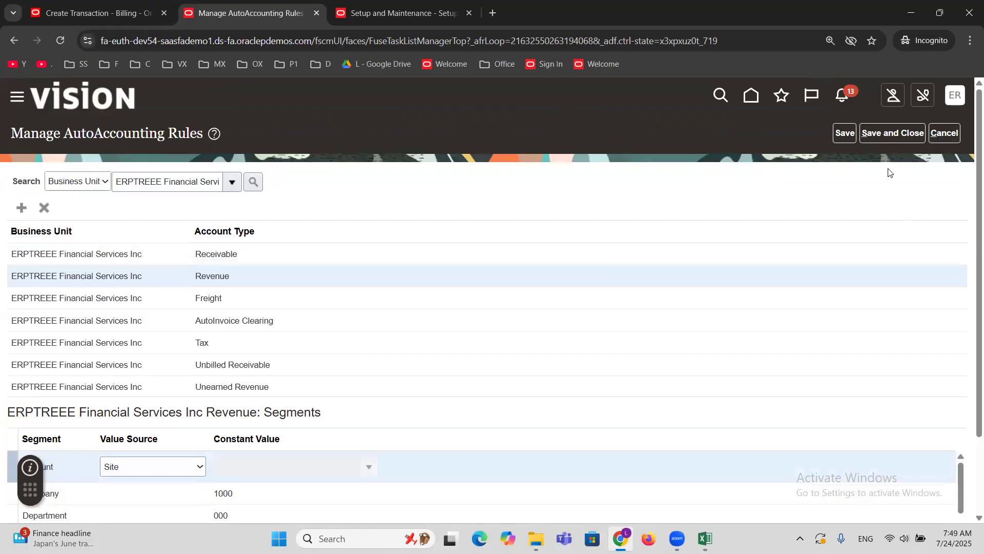
click(886, 135)
click(944, 133)
click(896, 141)
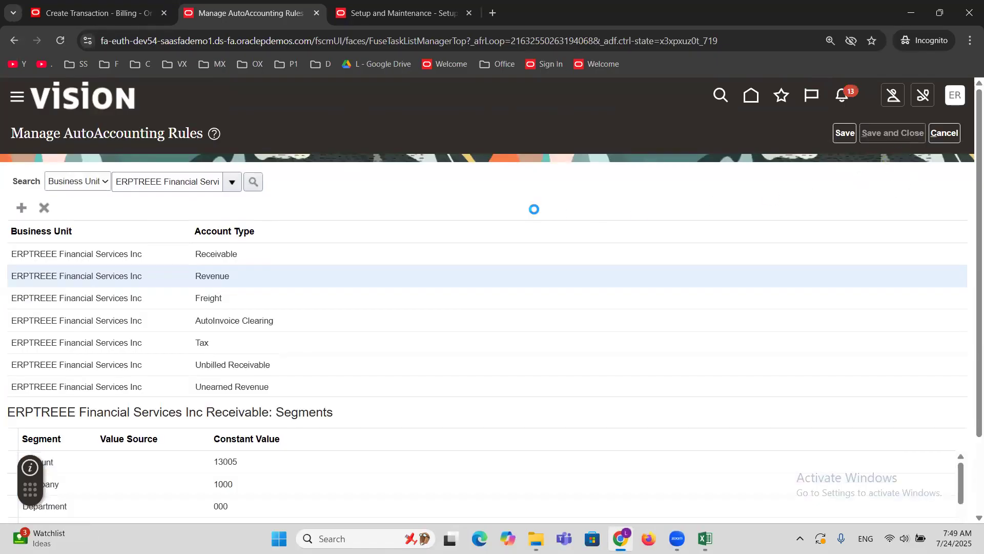
click(953, 132)
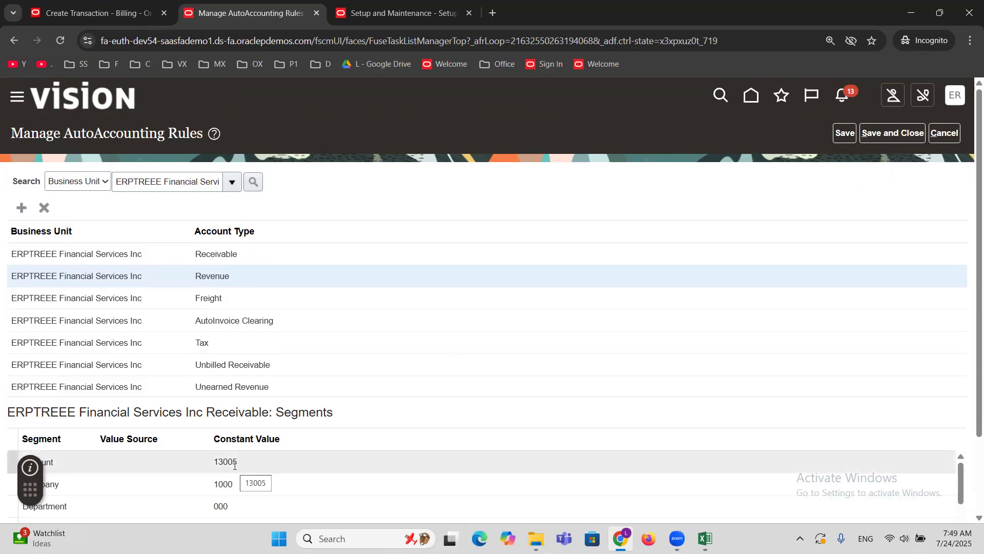
scroll(234, 465, down, 5)
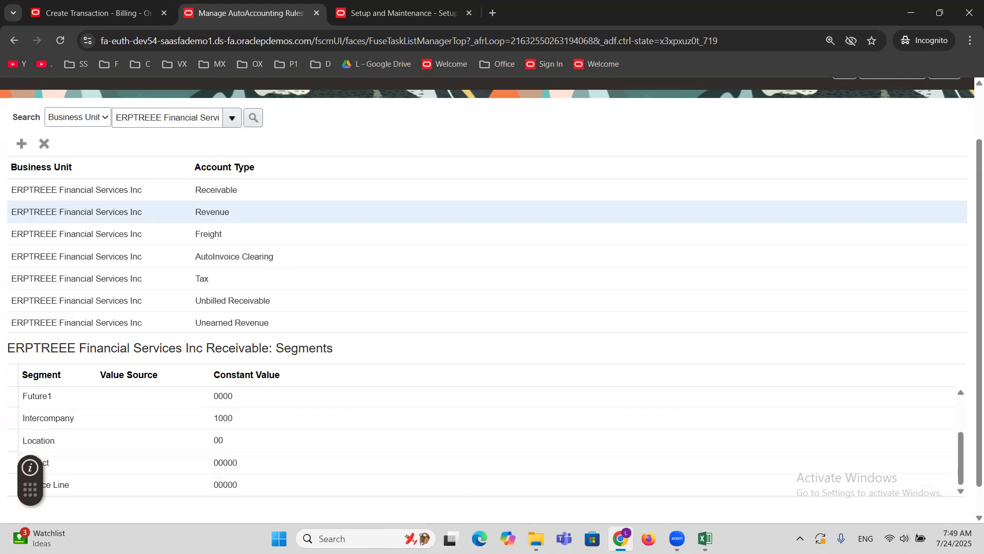
Switch to the Excel workbook and note Corporate in cell F53 and Other in cell F54 of the AR sheet.
click(706, 538)
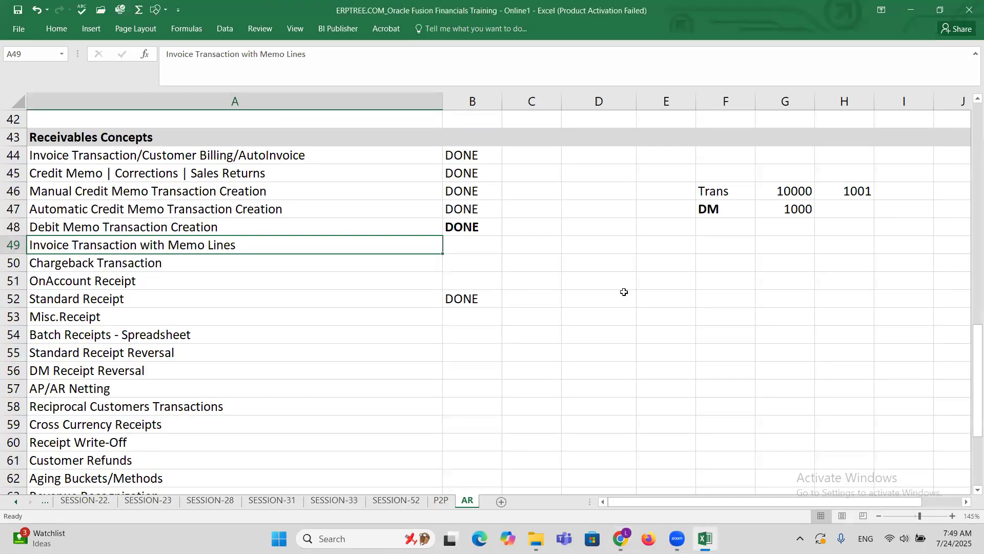
click(706, 322)
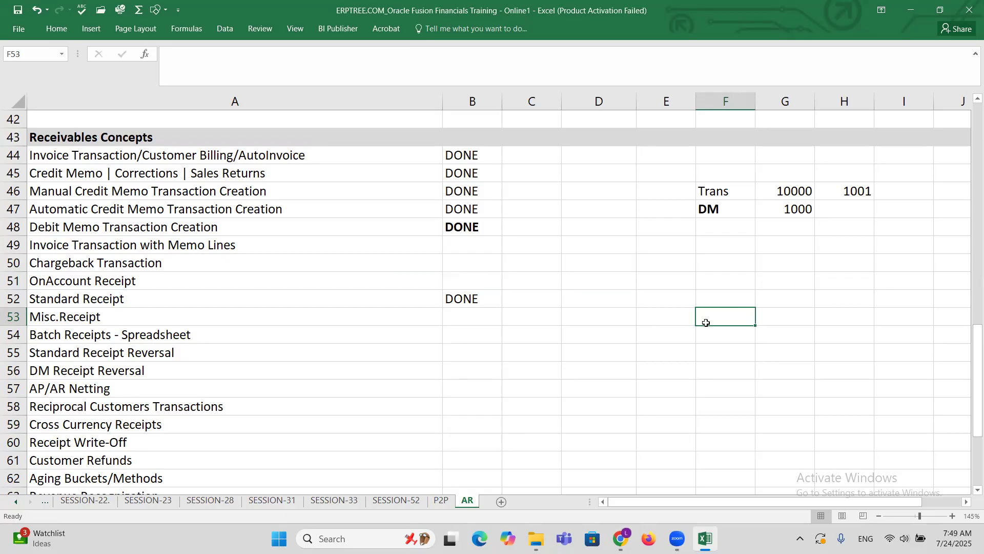
text(c)
key(BackSpace)
text(Corporate)
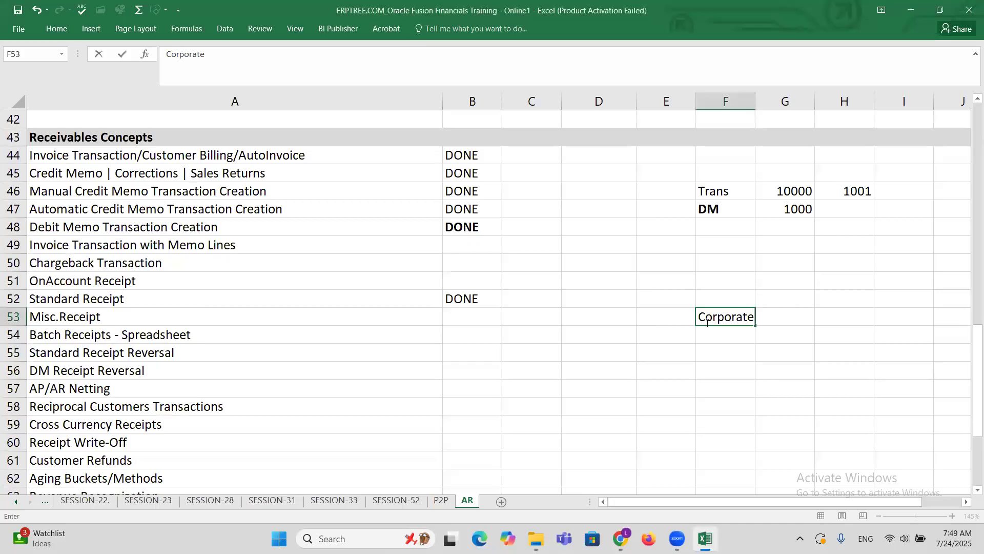
key(Return)
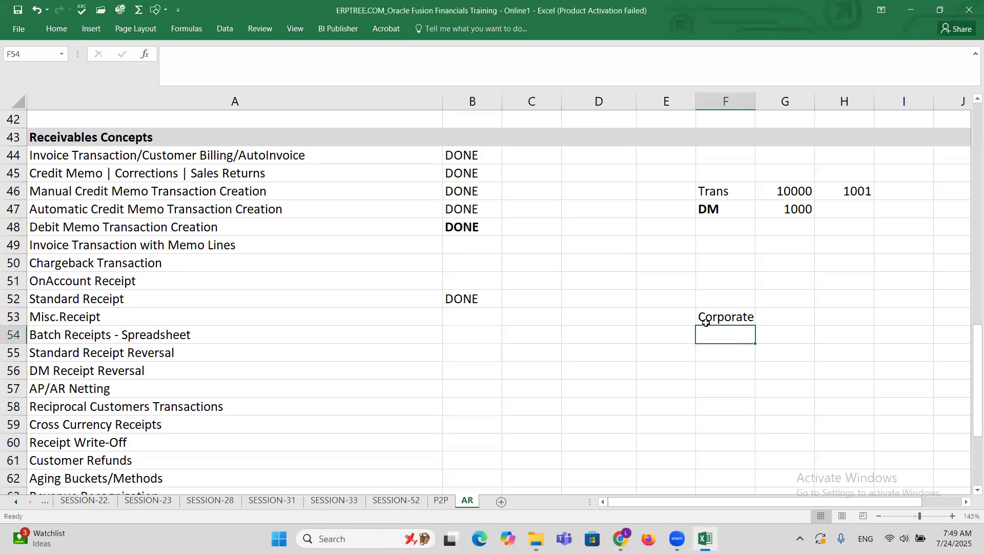
text(Other)
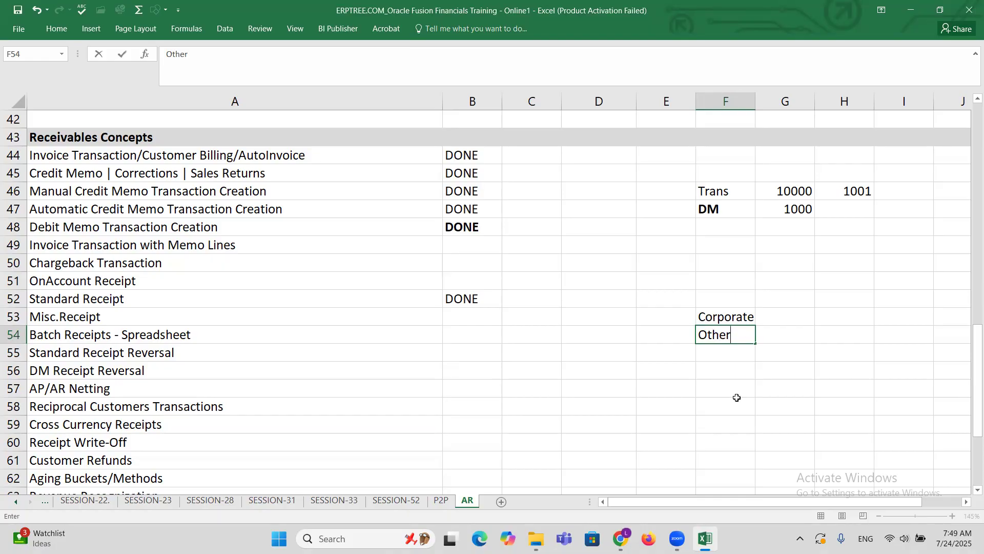
click(724, 347)
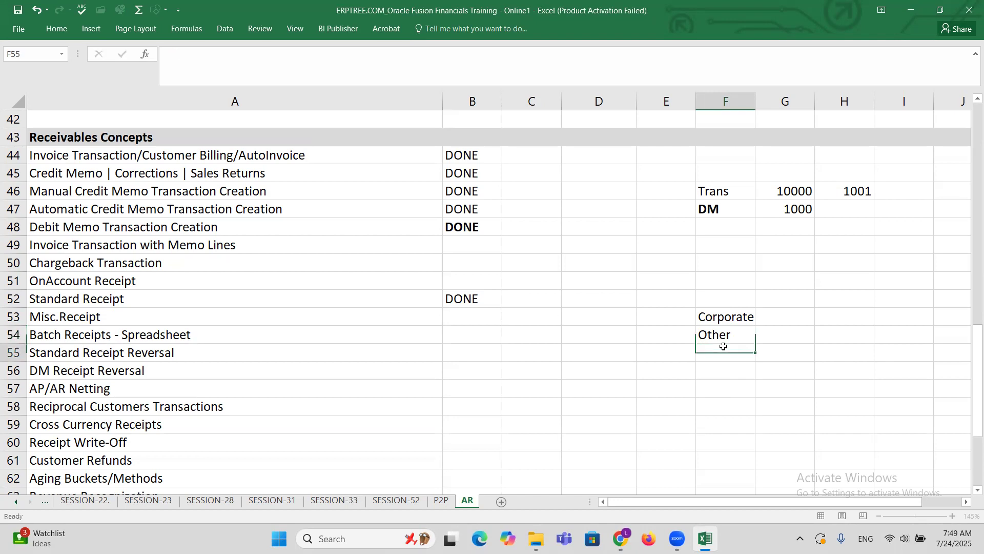
click(723, 315)
click(720, 337)
click(721, 319)
click(724, 336)
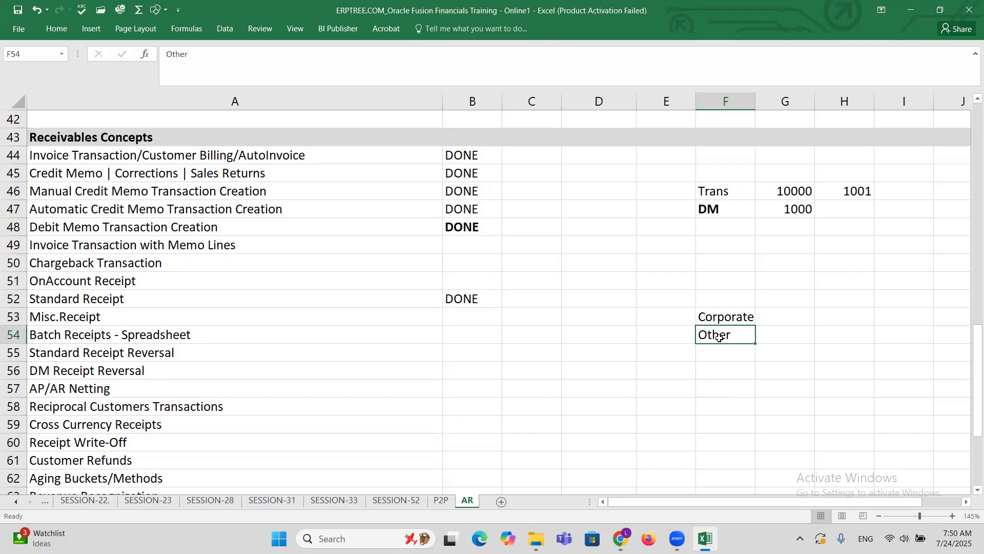
Switch back to Oracle Fusion in Chrome, and save and close the AutoAccounting rules.
mouse_move(620, 538)
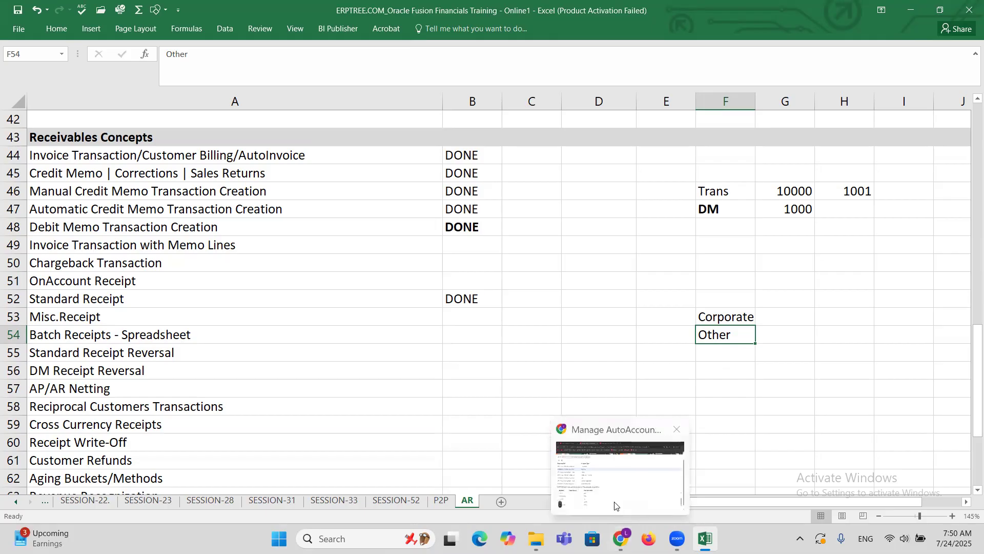
click(615, 506)
scroll(646, 308, up, 2)
click(949, 134)
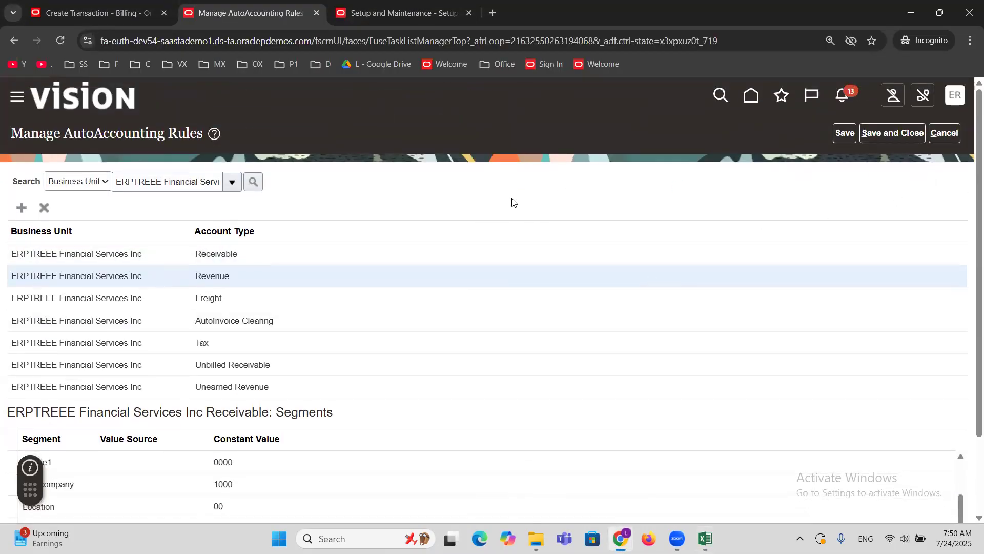
click(879, 135)
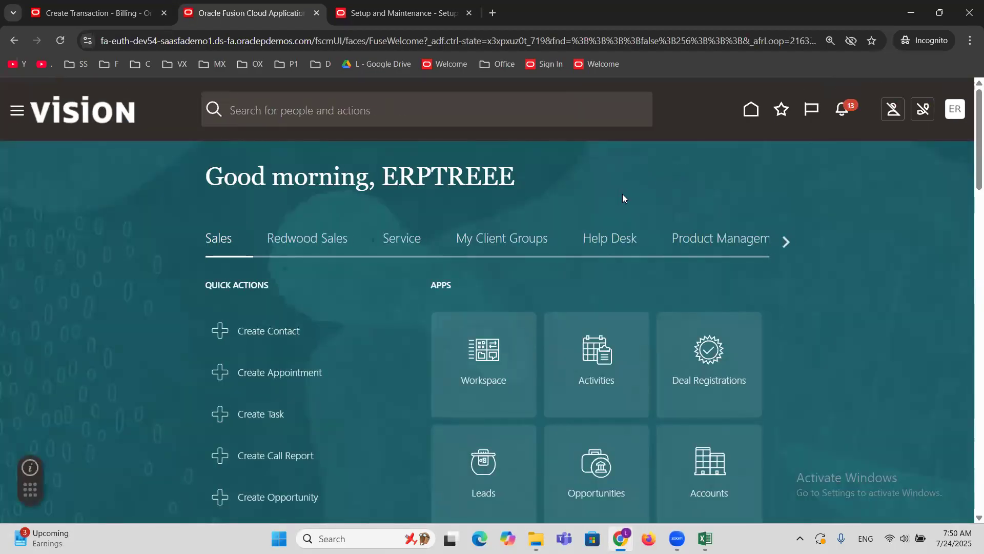
Go to Setup and Maintenance, search the tasks for "transaction type", and open Manage Transaction Types.
click(951, 116)
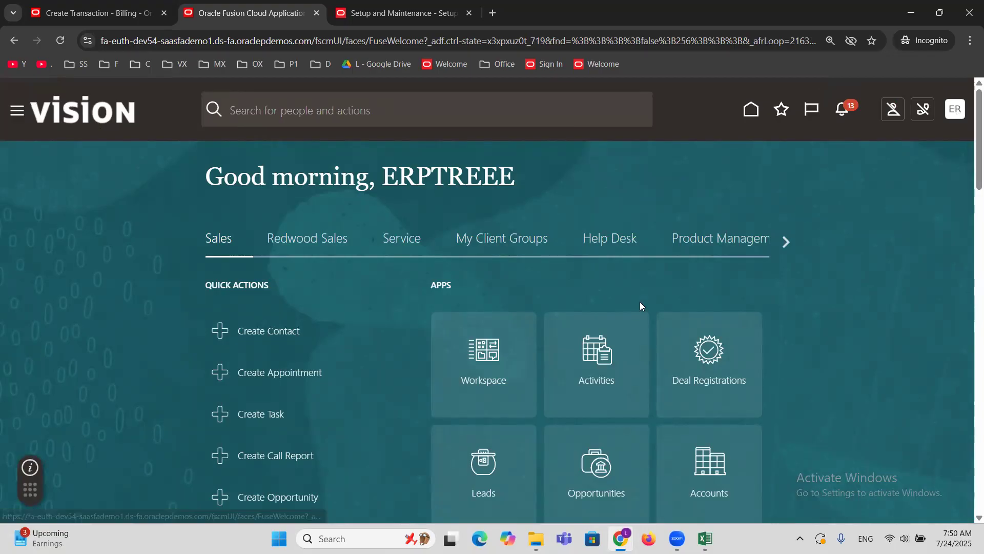
click(721, 323)
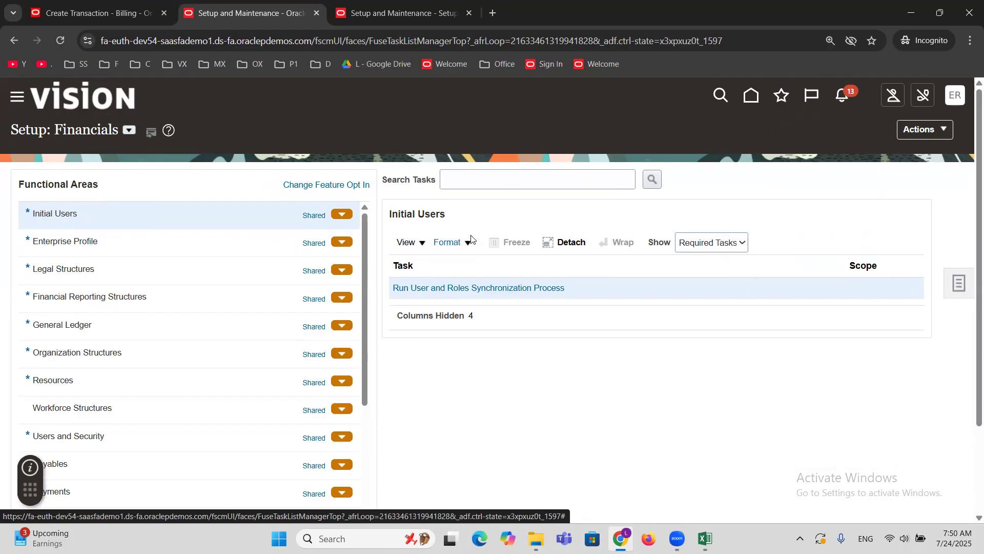
click(480, 178)
text(transaction type)
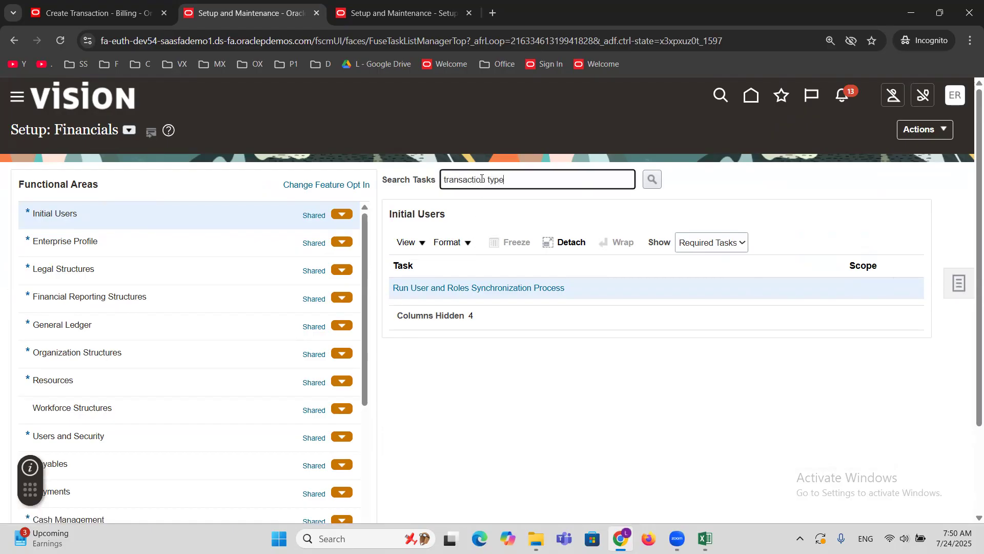
key(Return)
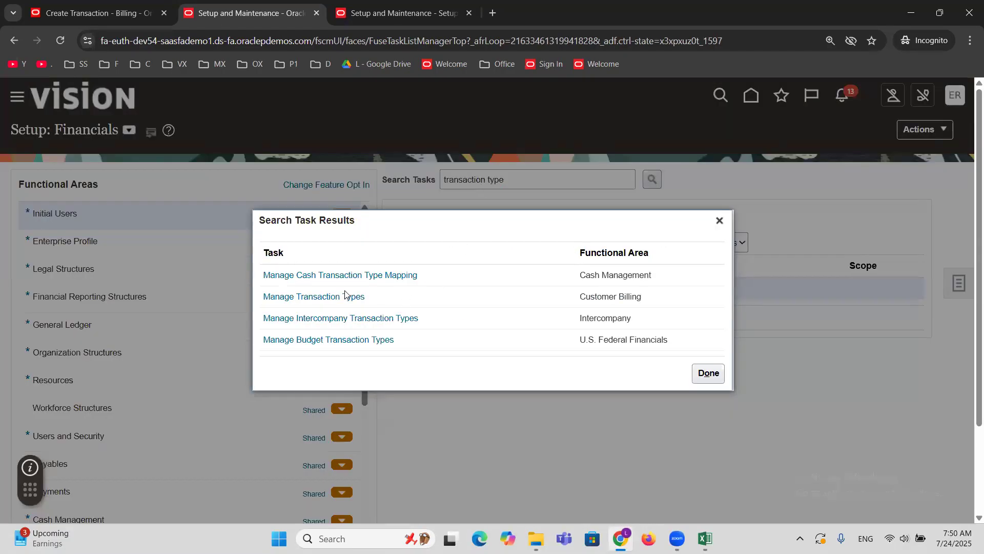
click(347, 296)
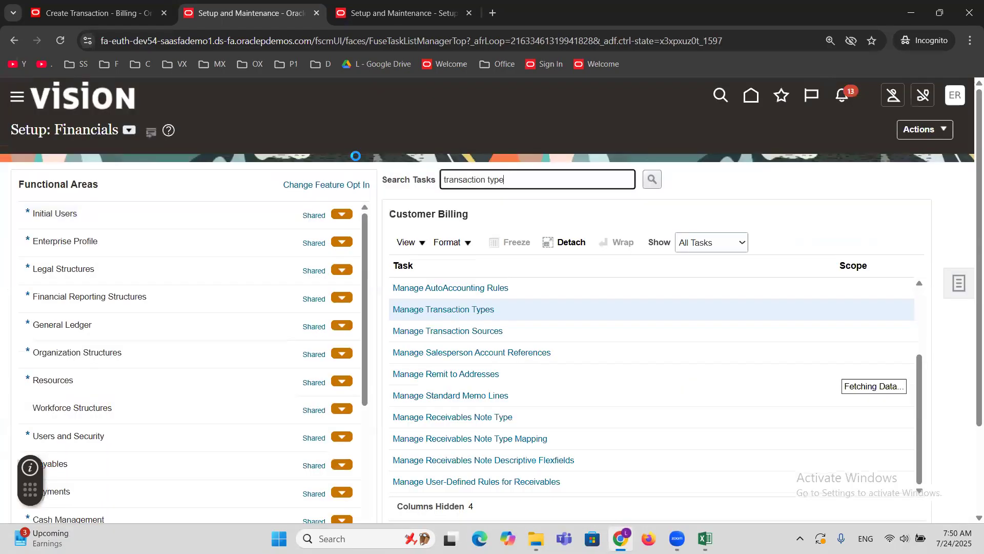
click(470, 318)
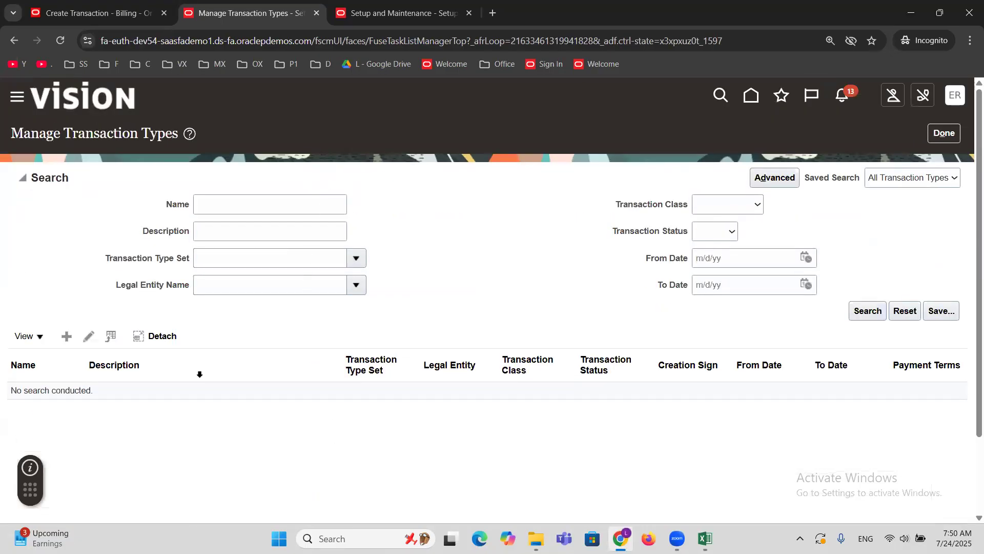
Start a new transaction type in the Common Set and name it CORP Invoice.
click(69, 338)
click(207, 188)
text(comm)
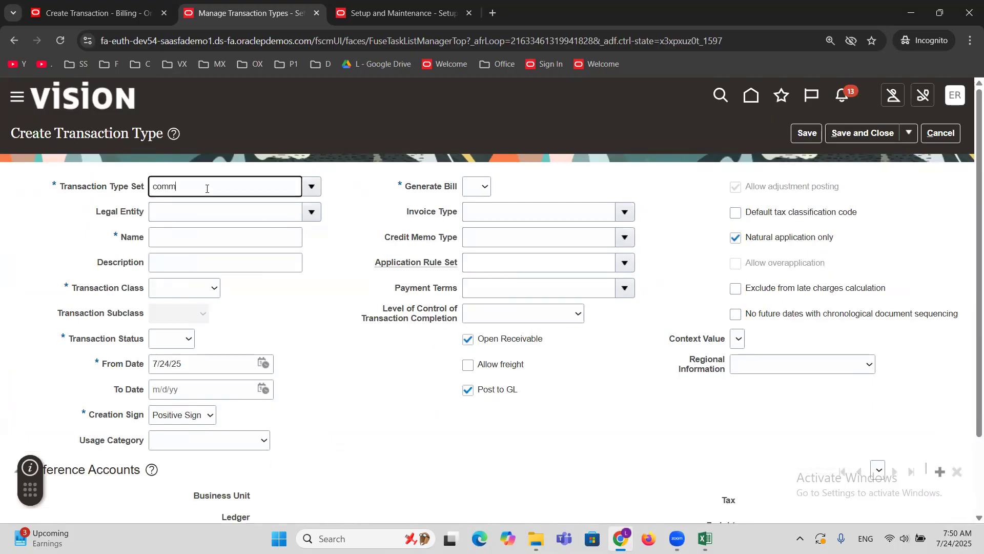
click(220, 252)
click(191, 233)
text(CORP Invoice)
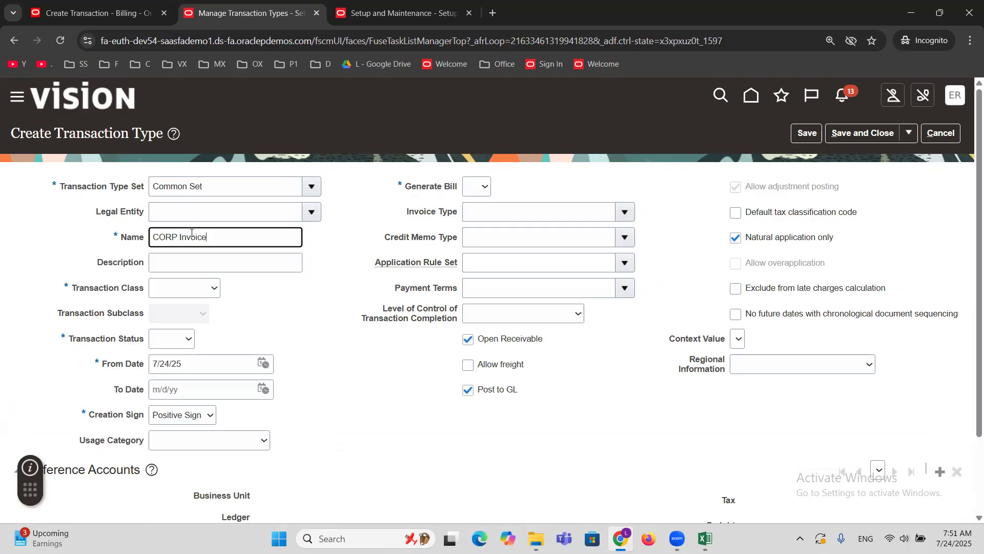
click(279, 311)
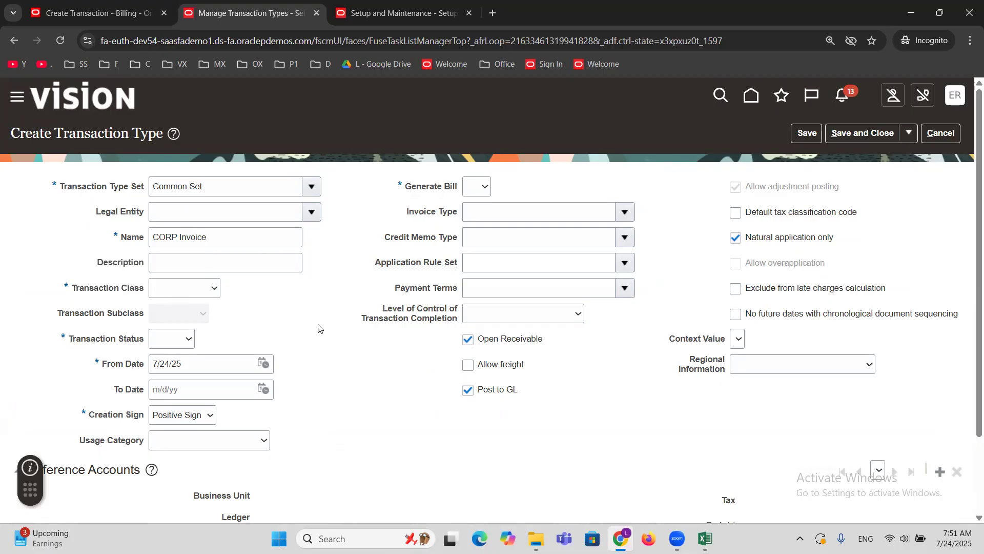
Set the CORP Invoice transaction class to Invoice, its status to Open, and Generate Bill to Yes.
click(213, 288)
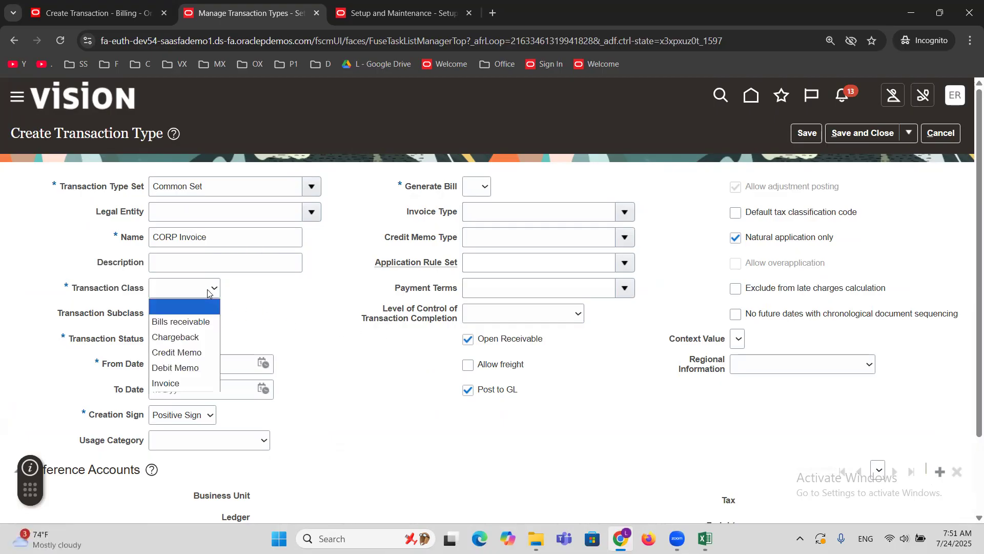
click(200, 383)
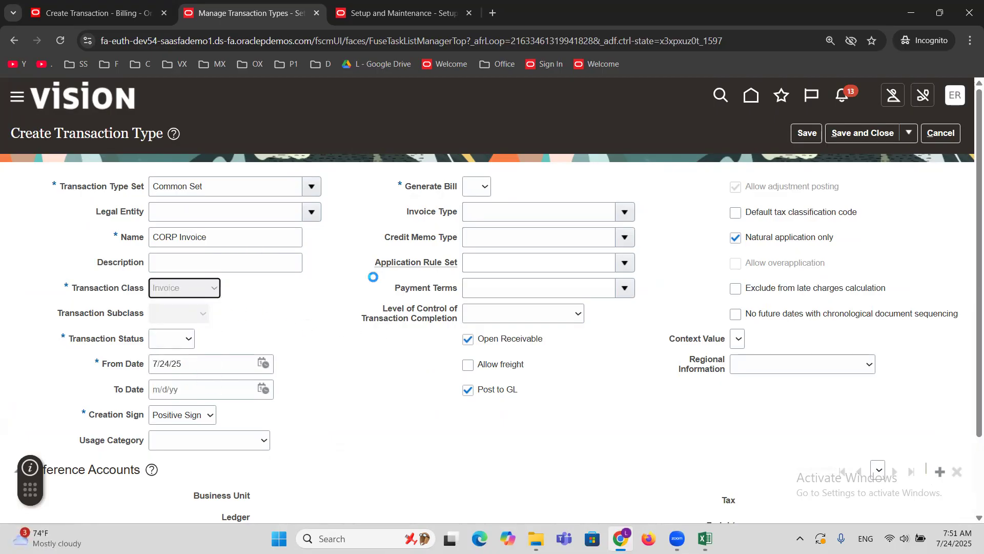
click(177, 342)
click(175, 388)
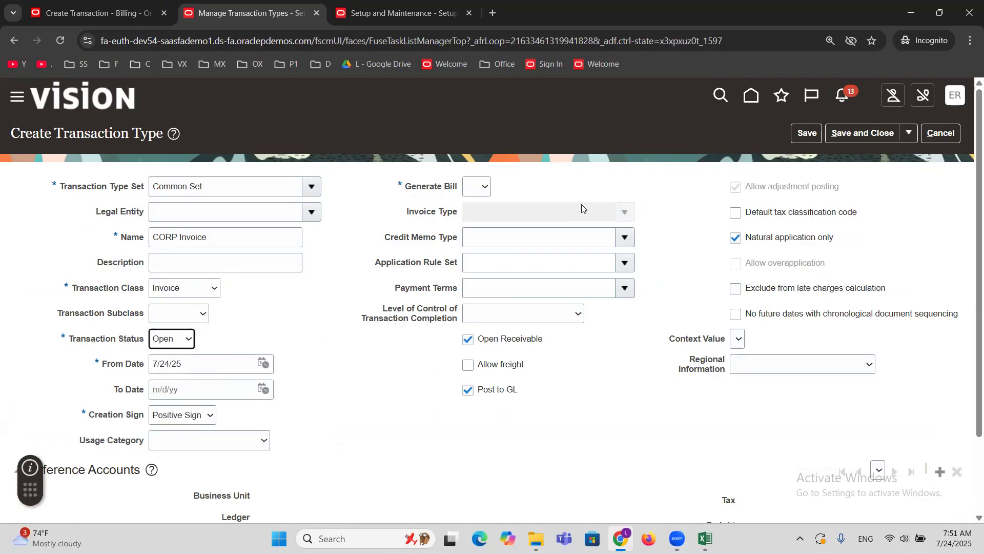
click(485, 189)
click(474, 235)
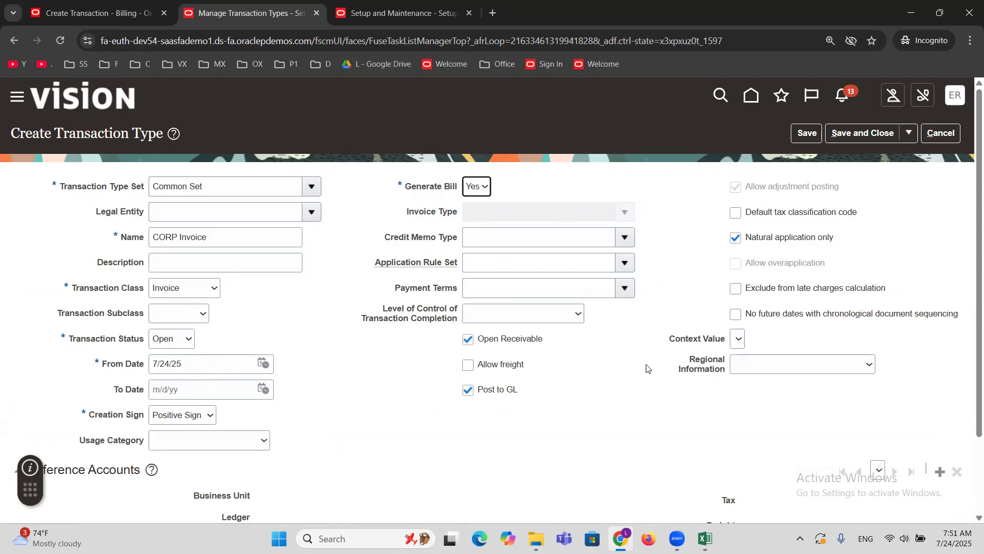
Add default reference accounts for the ERPTREEE Financial Services Inc business unit, and save the transaction type with the option to create another.
click(939, 470)
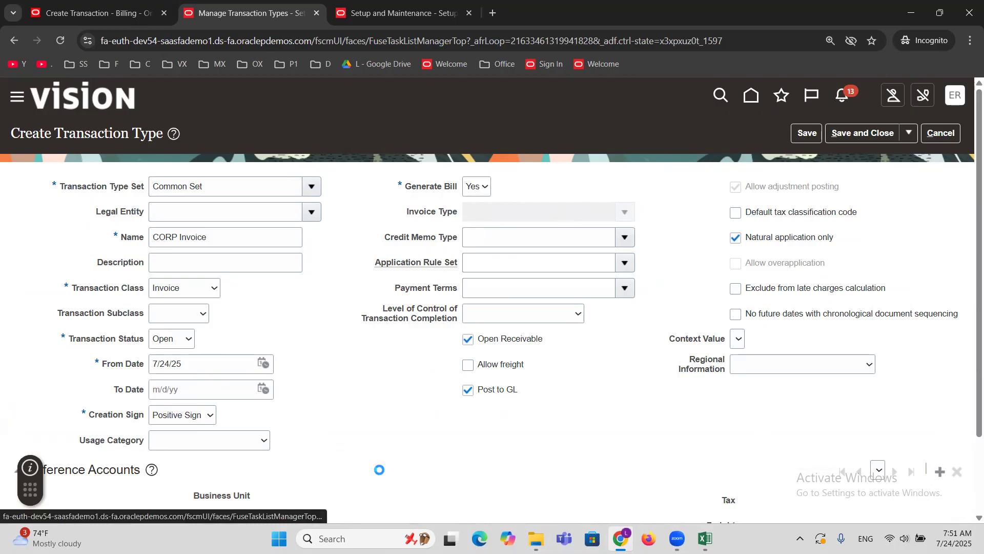
click(478, 250)
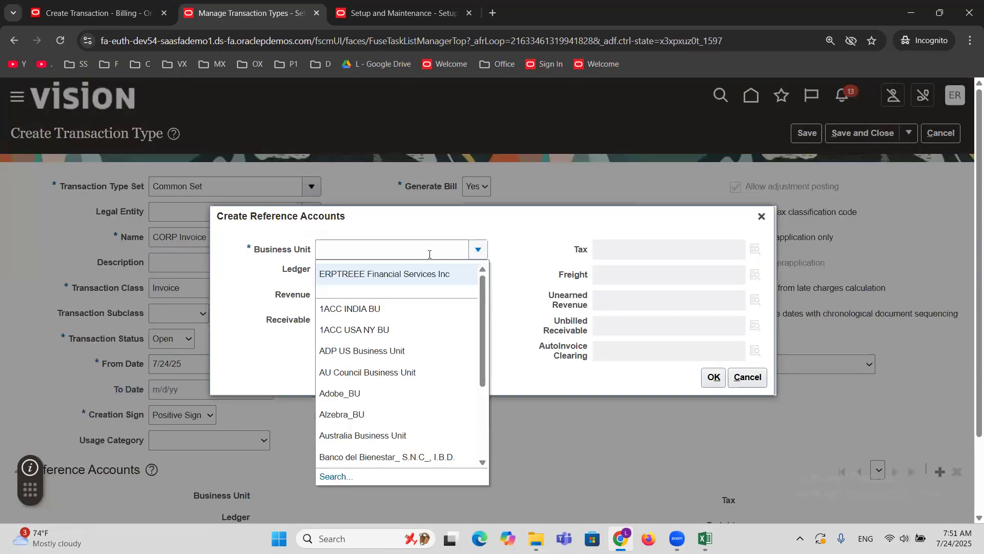
click(407, 274)
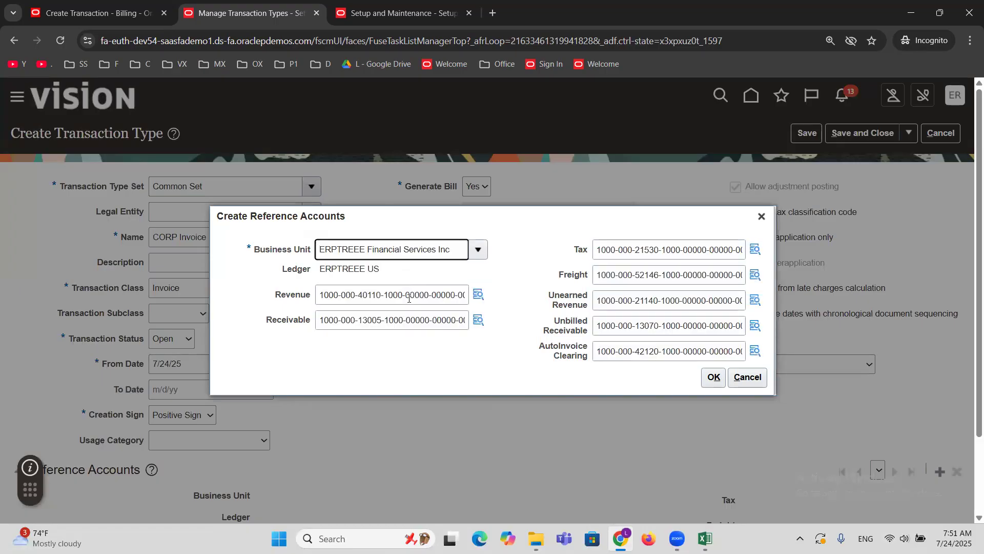
drag(382, 295, 357, 296)
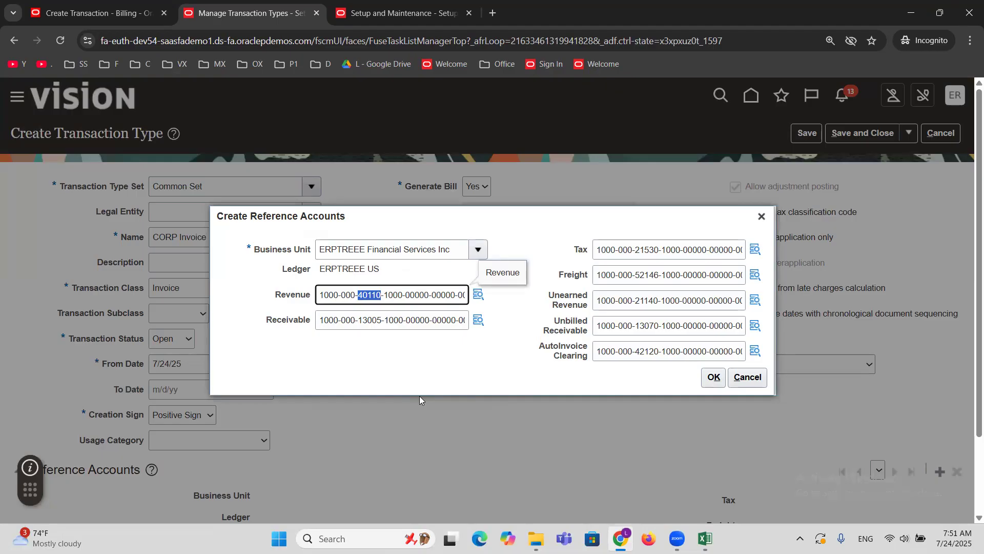
click(713, 377)
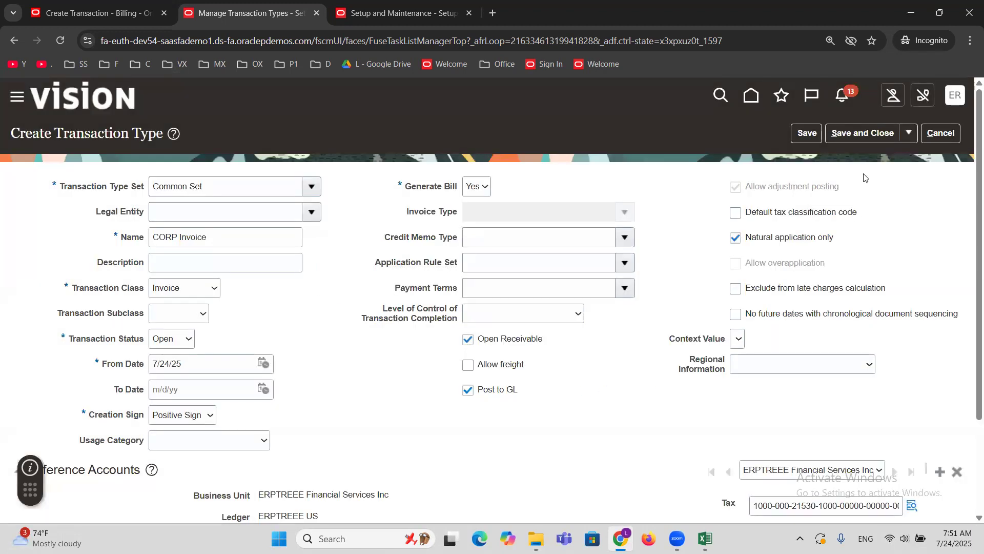
click(909, 133)
click(885, 160)
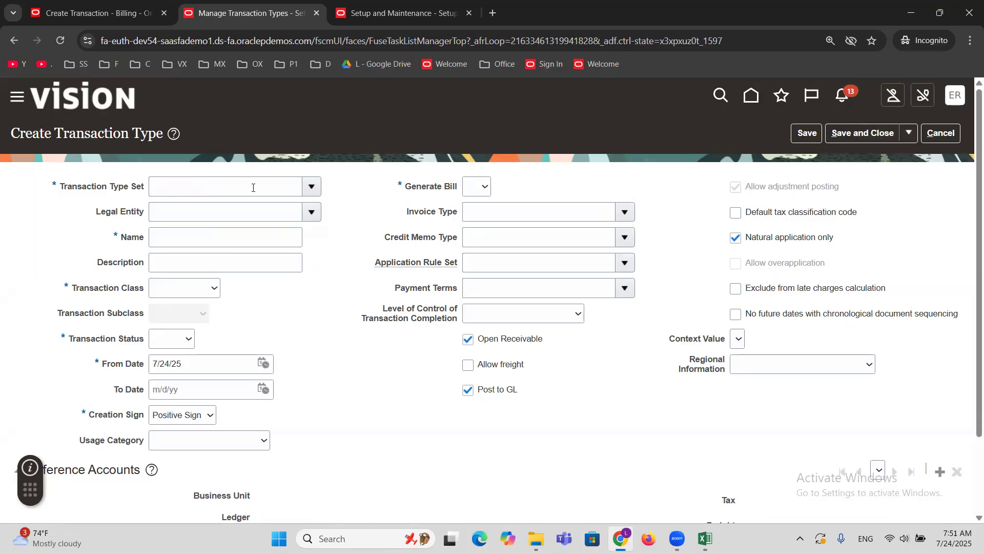
click(312, 190)
click(279, 202)
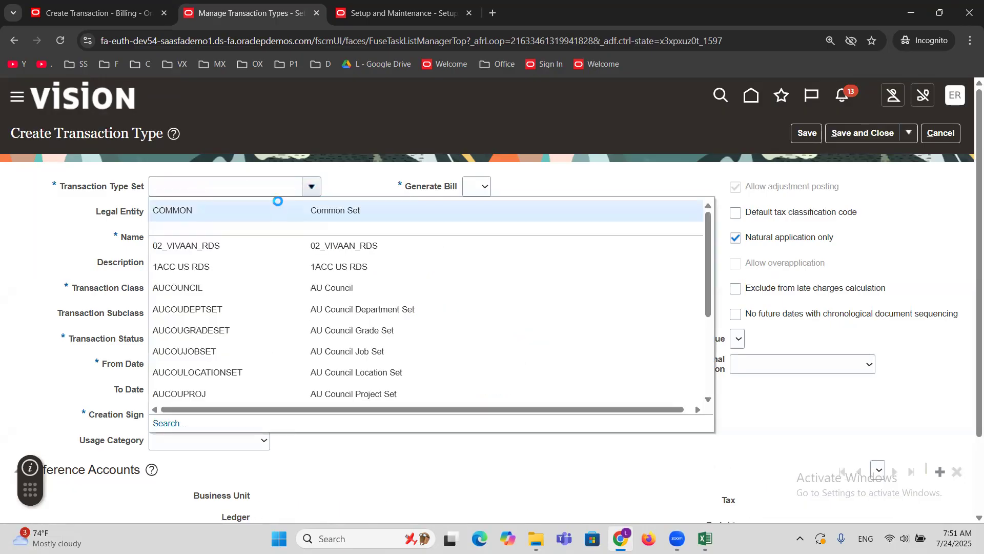
click(215, 241)
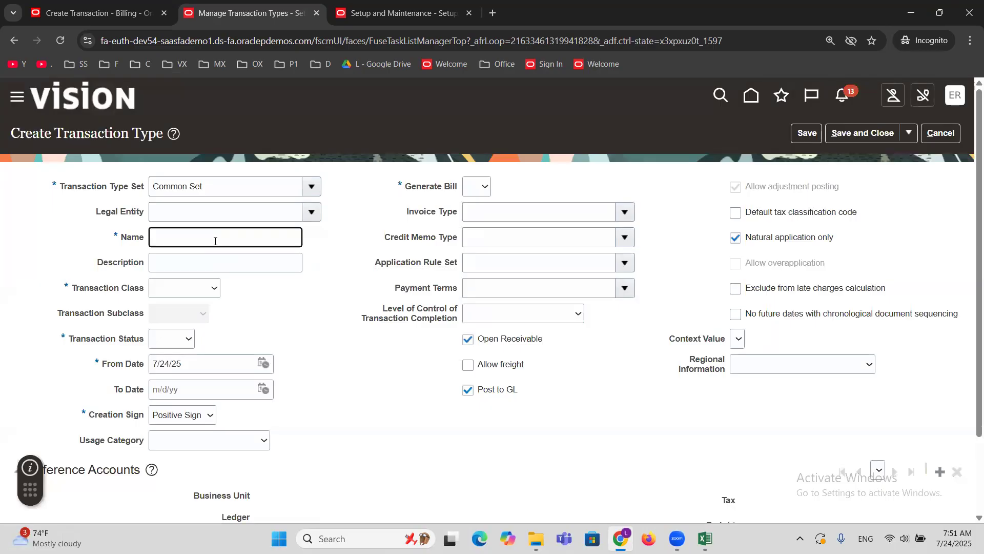
text(Other Invoice)
click(948, 134)
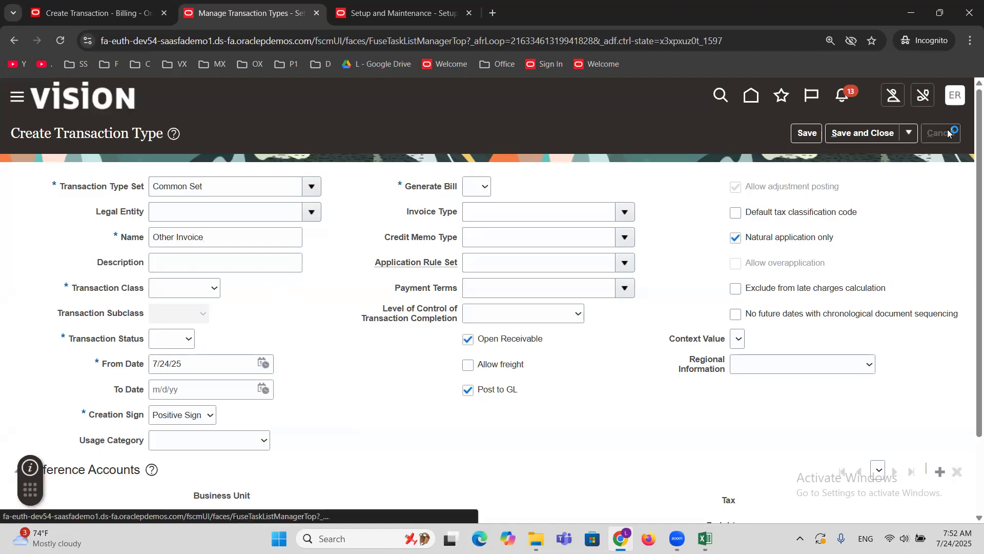
Leave Manage Transaction Types, switch to the Excel workbook, and mark Invoice Transaction with Memo Lines as DONE in cell B49.
click(948, 134)
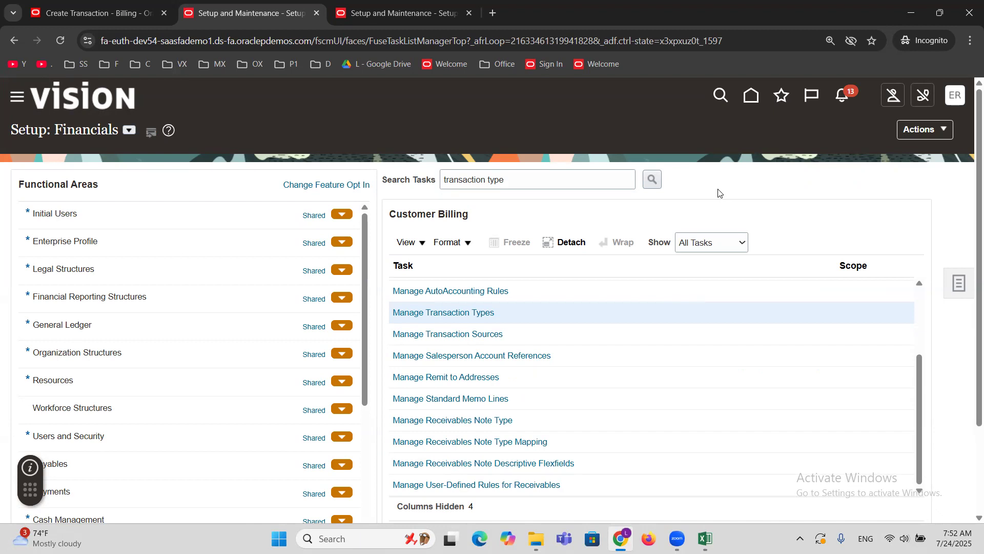
click(706, 538)
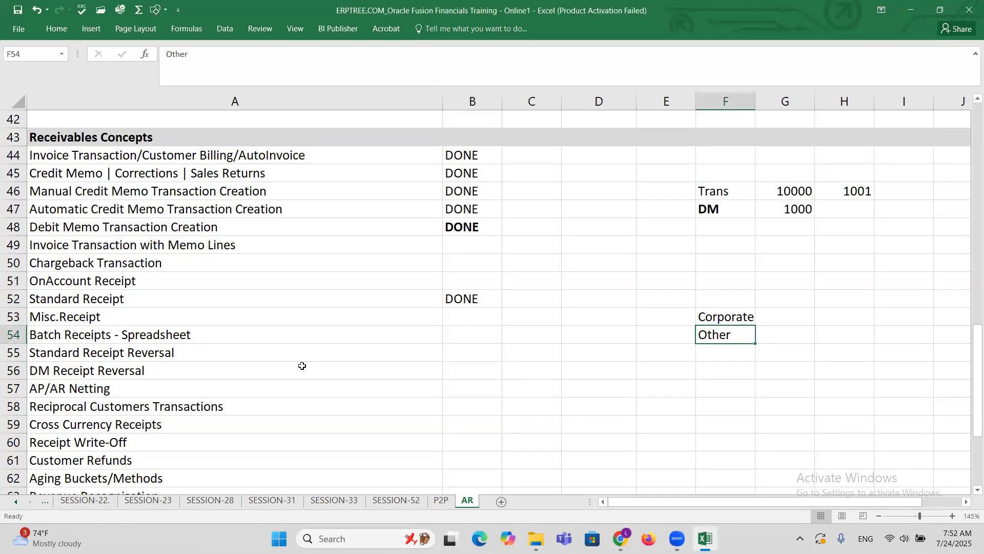
click(219, 249)
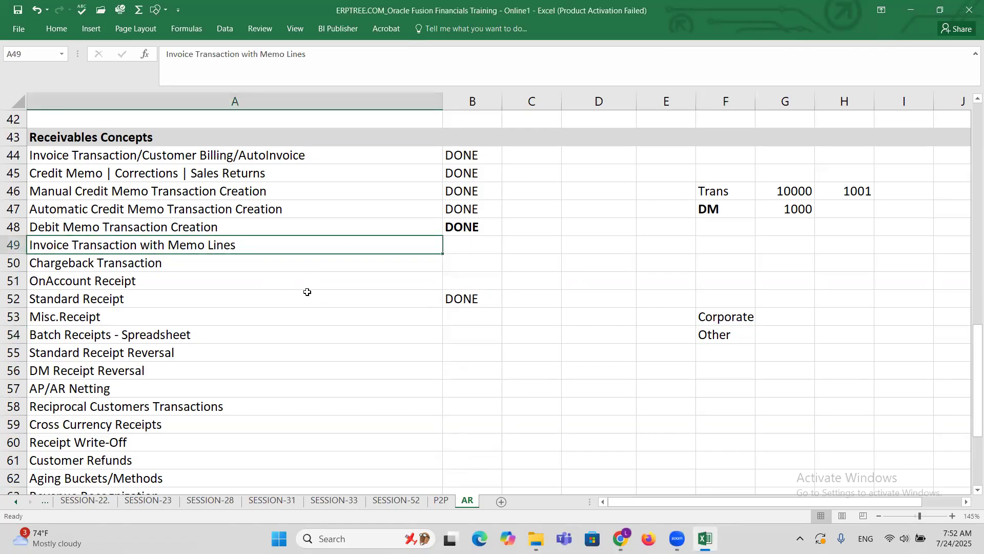
key(Right)
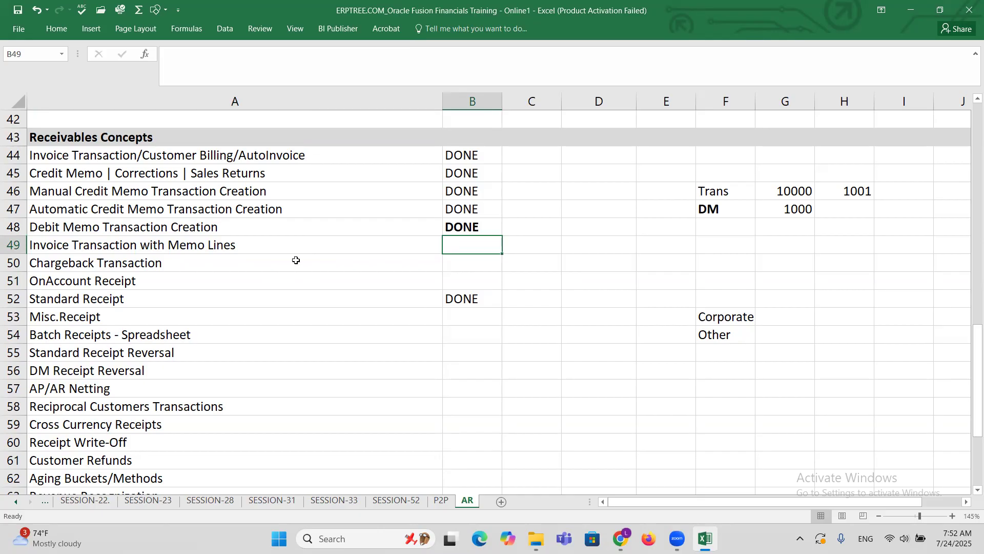
text(DONE)
key(Right)
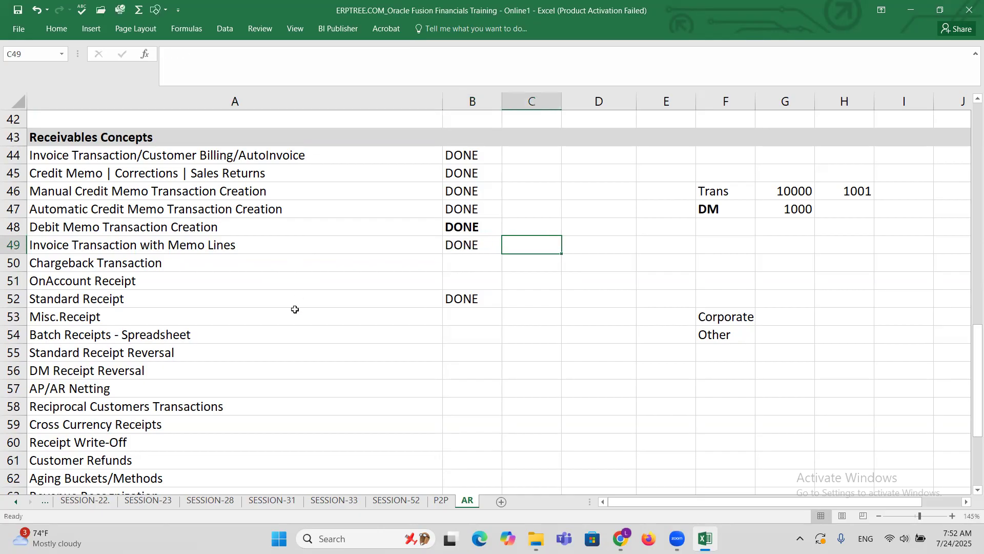
Clear the scratch notes in cells E46:I54 of the AR sheet.
click(192, 267)
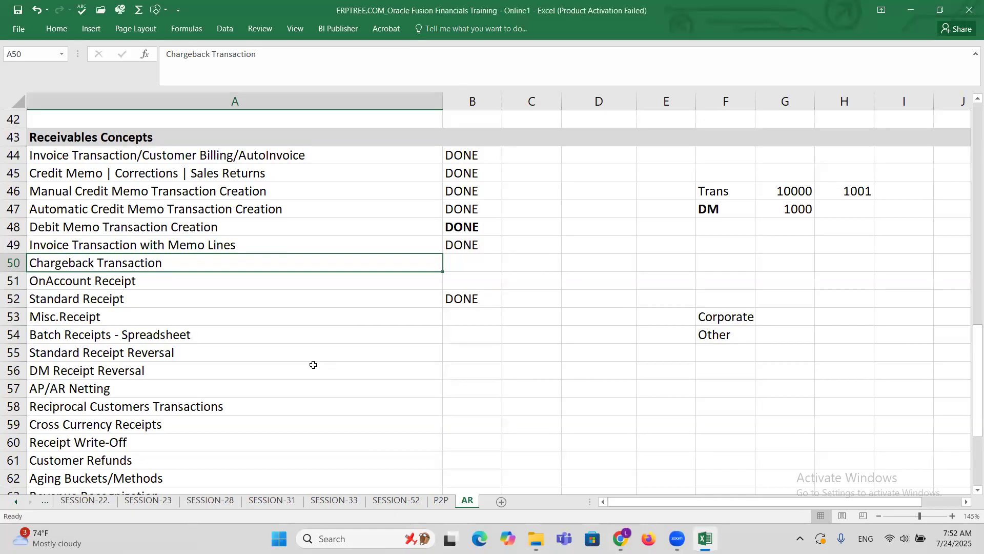
drag(669, 184, 897, 327)
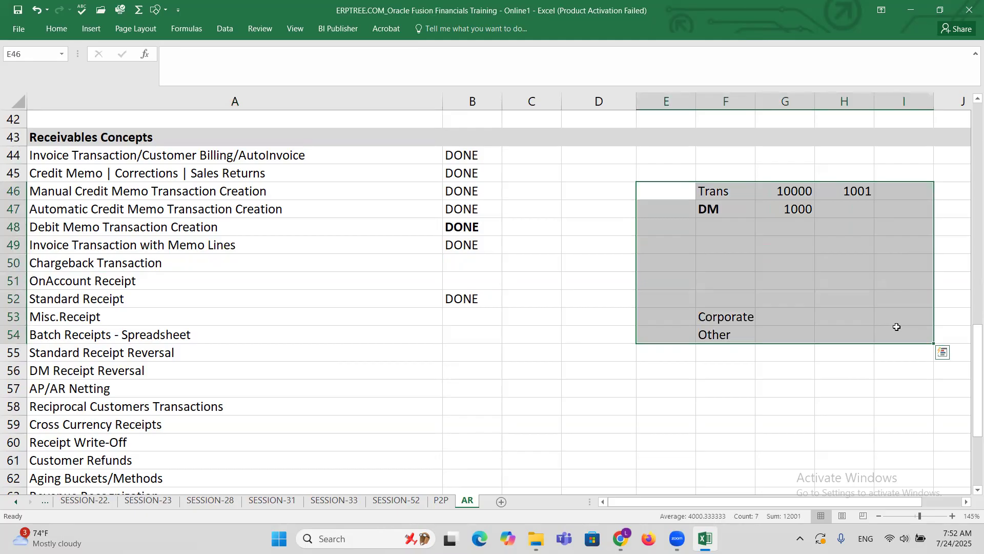
key(Delete)
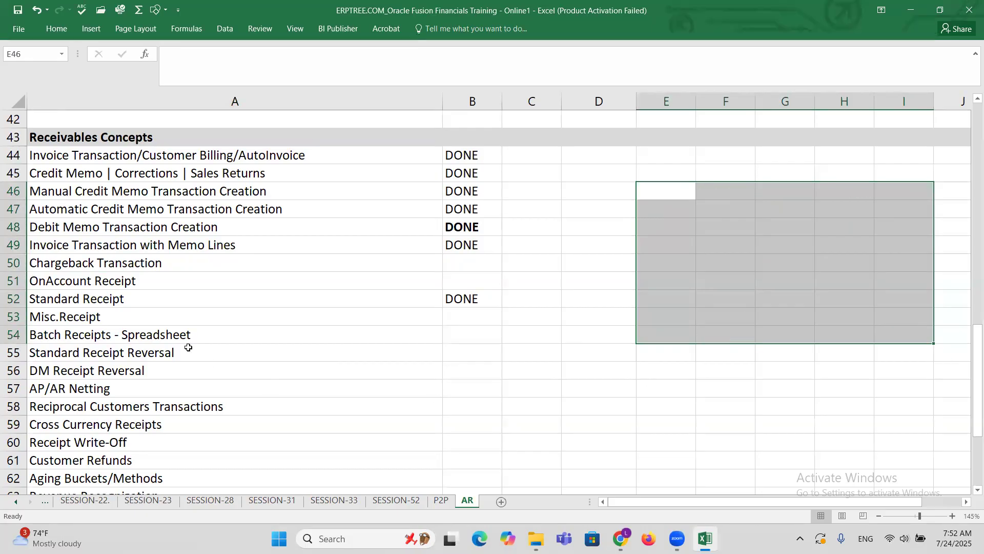
Copy the Chargeback Transaction topic from cell A50 into cell A74 below the list, and save the workbook.
click(155, 265)
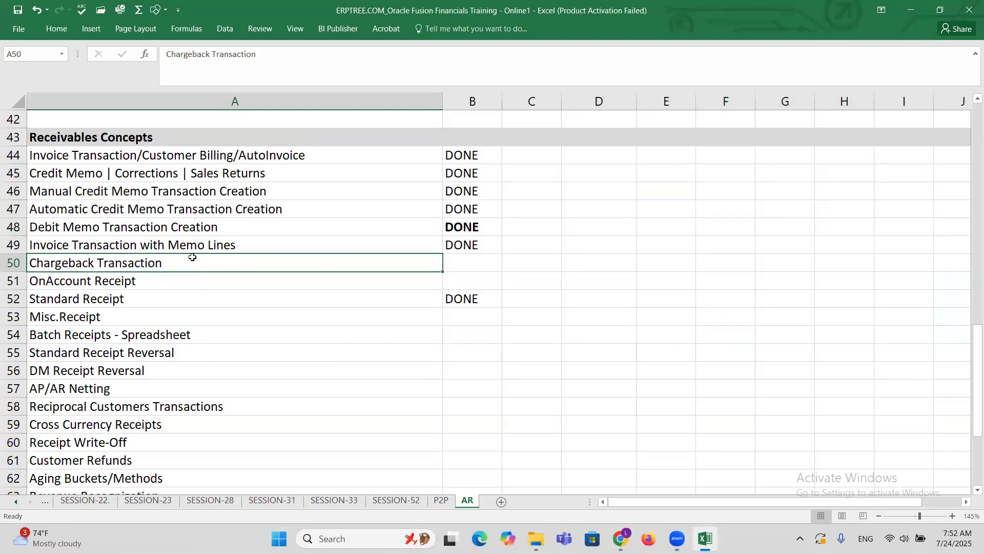
key(ctrl+c)
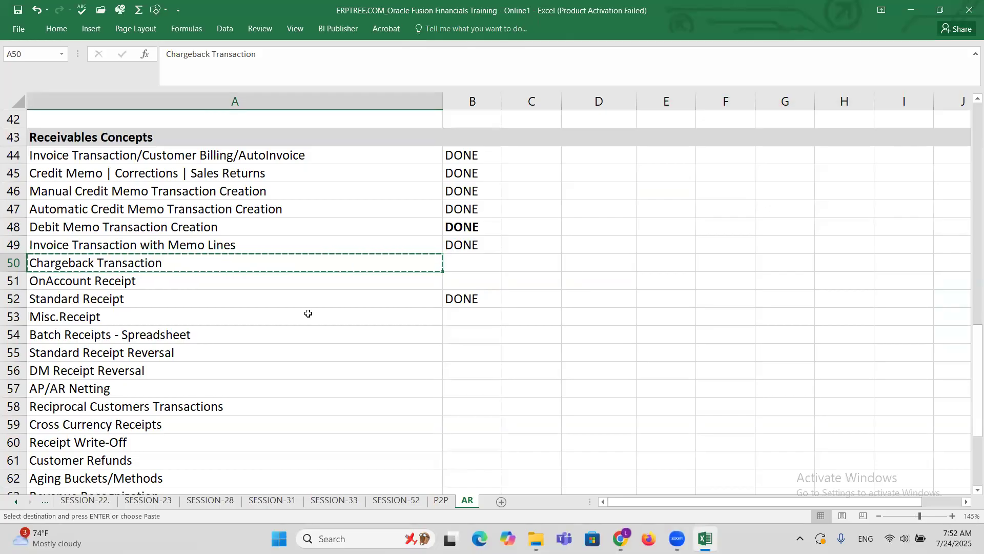
scroll(308, 314, down, 4)
scroll(308, 314, down, 4)
click(64, 264)
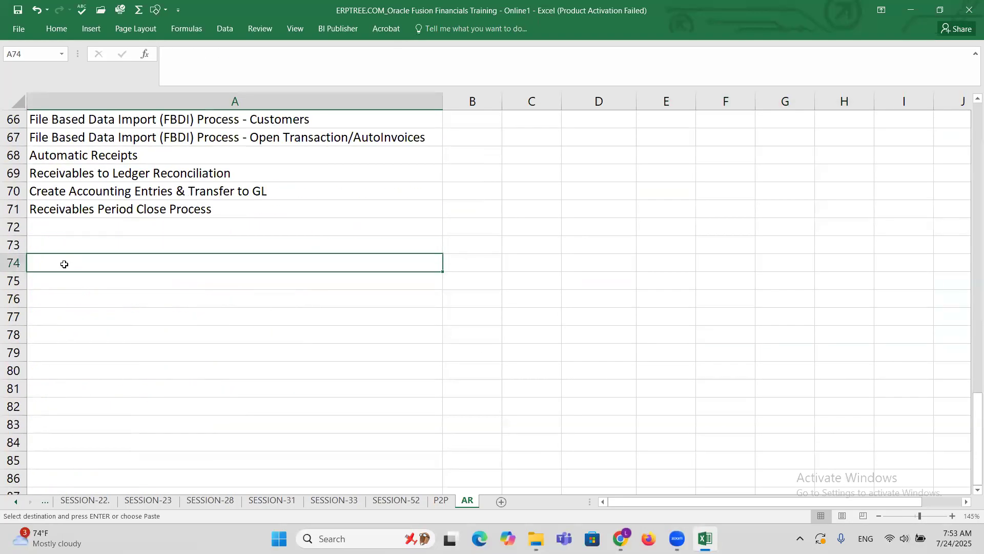
key(ctrl+v)
key(ctrl+s)
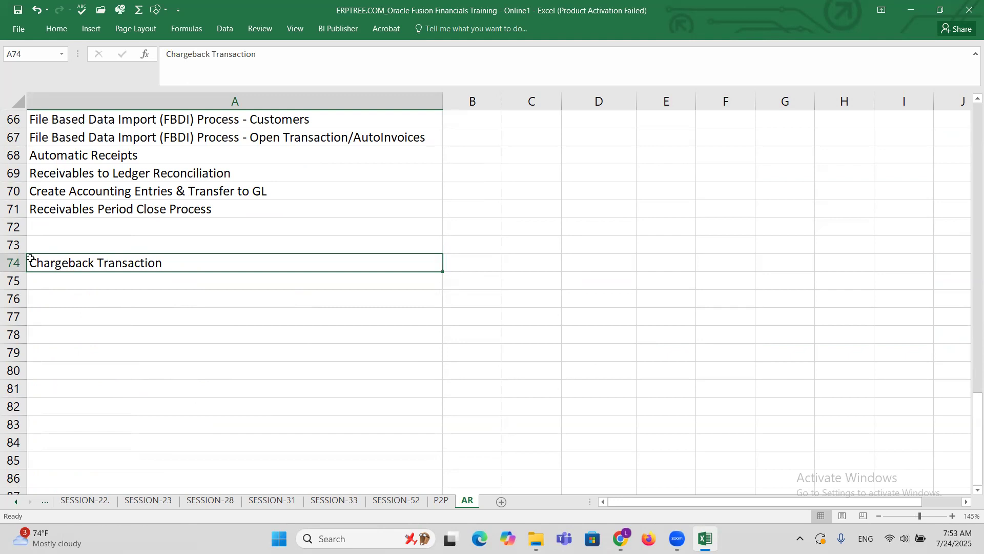
Shade the entire Chargeback Transaction row 74 with a light gray fill.
click(15, 261)
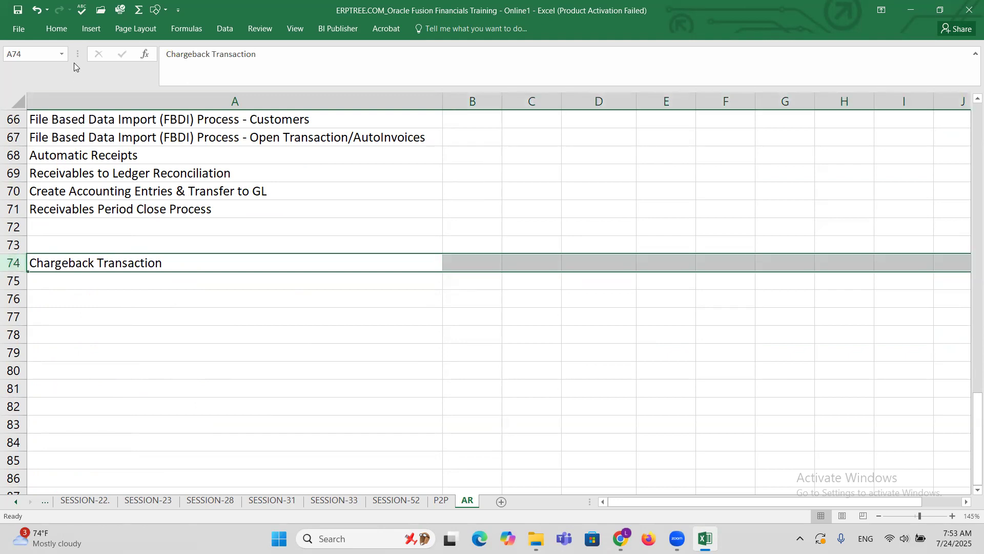
click(57, 29)
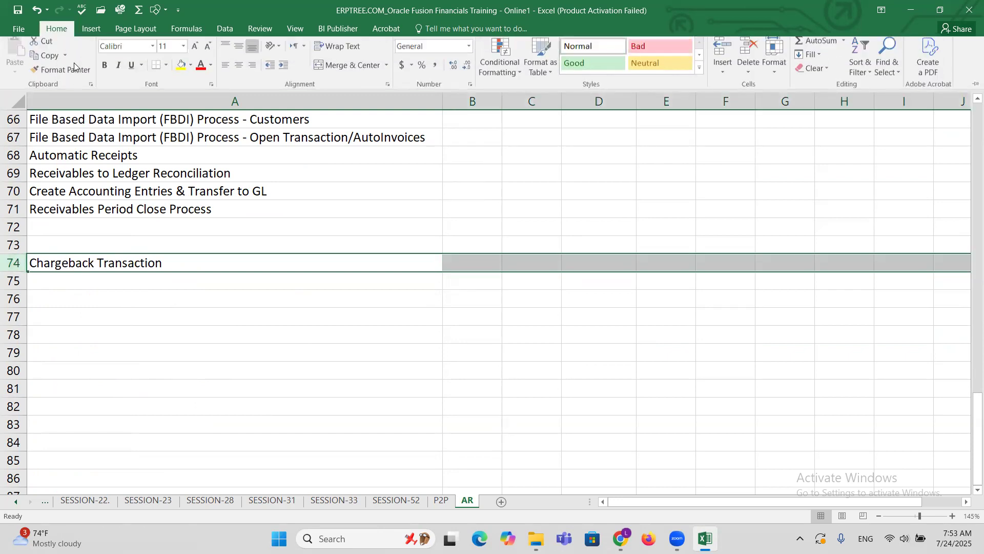
click(190, 70)
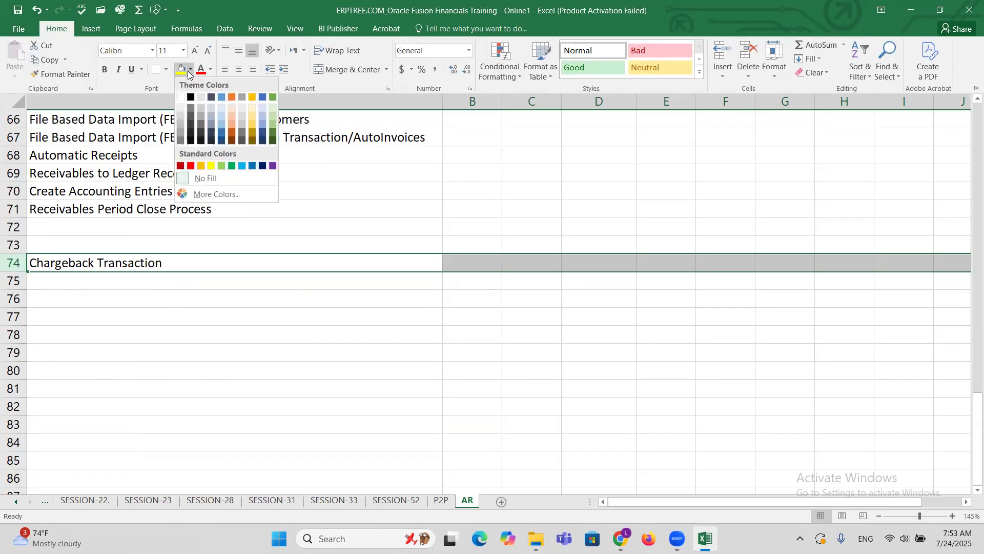
click(178, 117)
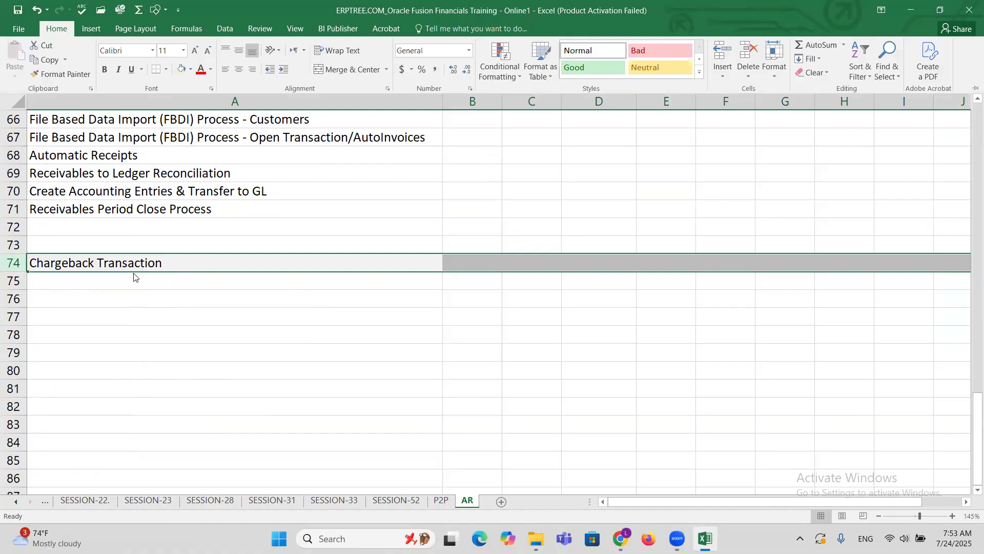
key(ctrl+F1)
click(134, 279)
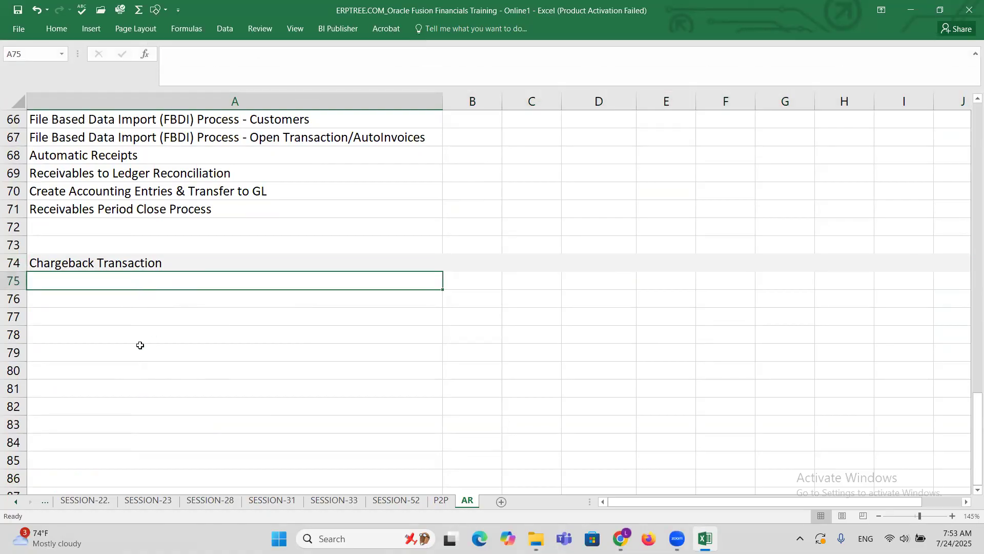
Enter the note "Trans: 25000" in cell A77 under the Chargeback Transaction heading.
click(98, 319)
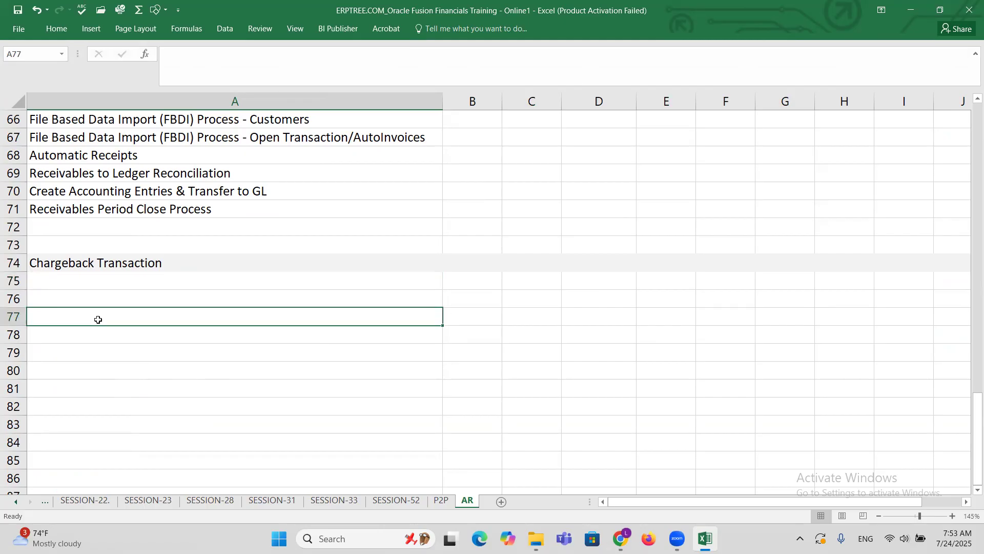
text(T)
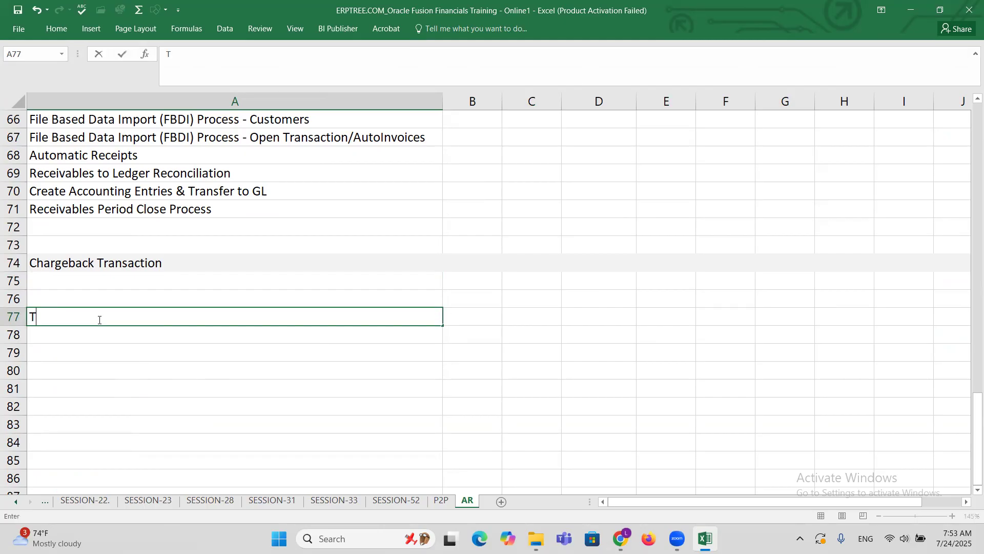
text(rans: 25000,)
key(BackSpace)
key(Return)
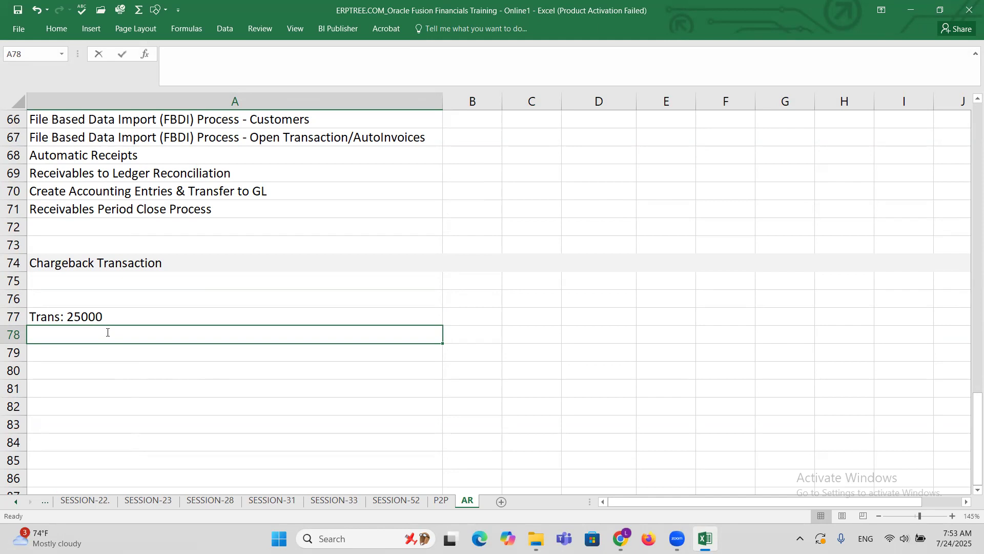
Enter the note "Receipt: 5000, Apply" in cell A78 below the transaction note.
text(Receipt)
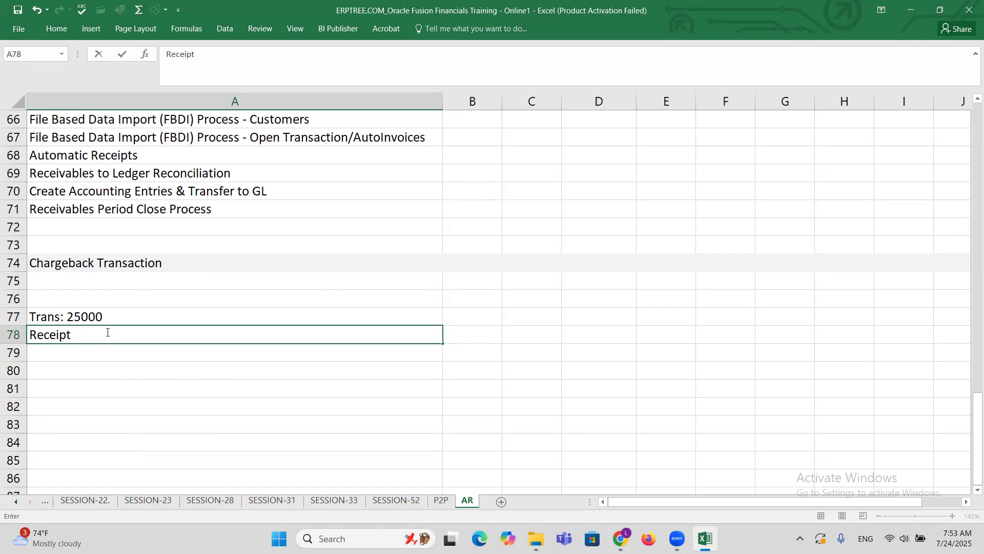
text(: 5000, Apply)
key(ctrl+Return)
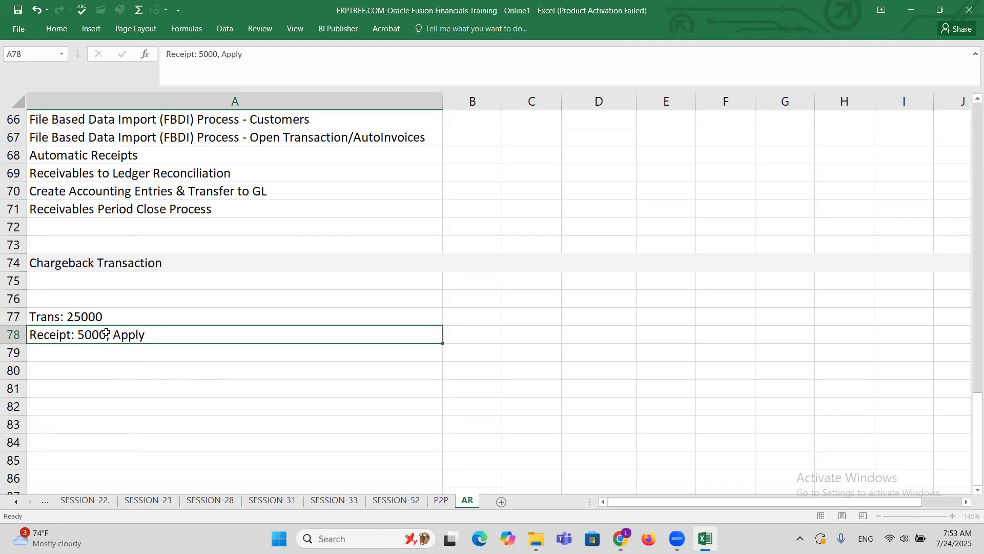
Extend the transaction note in cell A77 to read "Trans: 25000-5000 = 20000".
double_click(113, 313)
text(-)
text(5000)
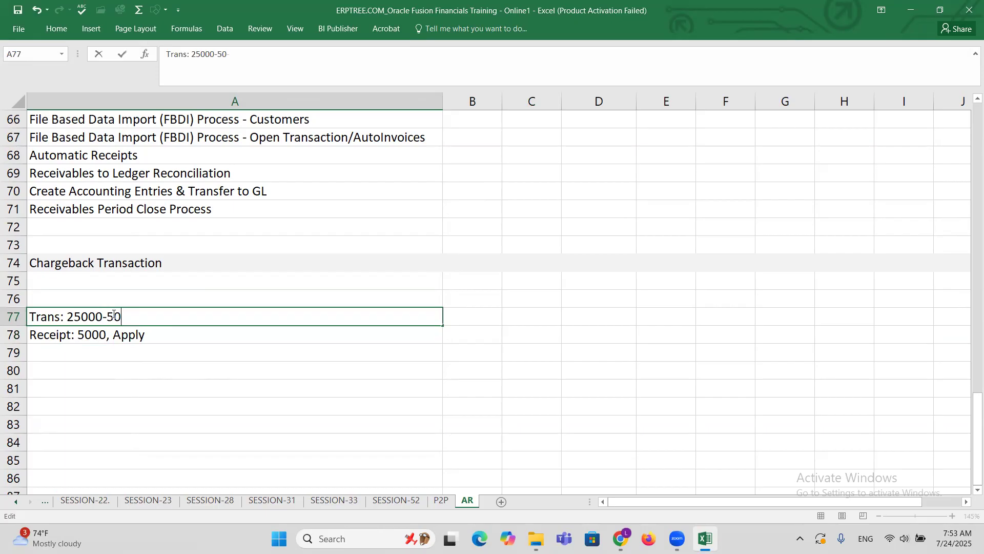
text( = 20000)
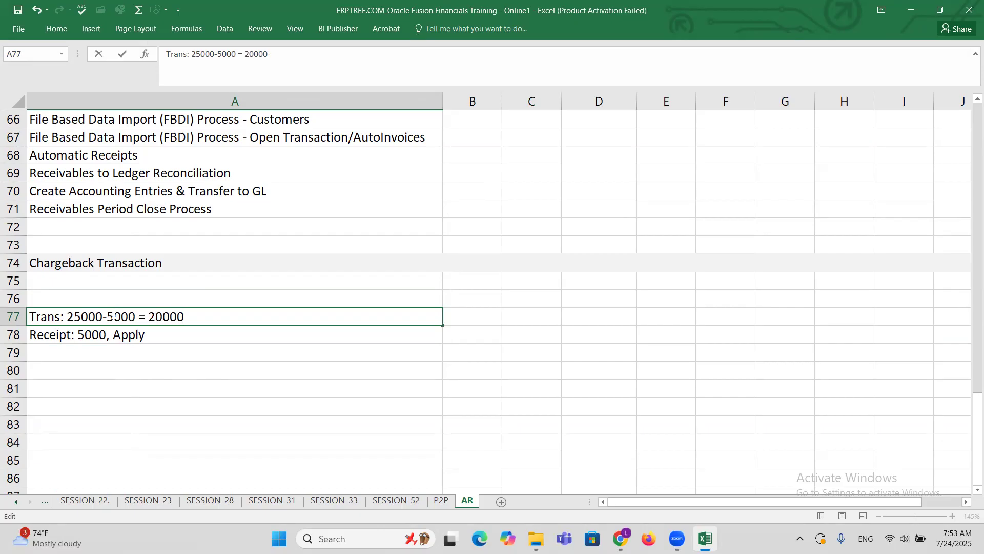
key(ctrl+Return)
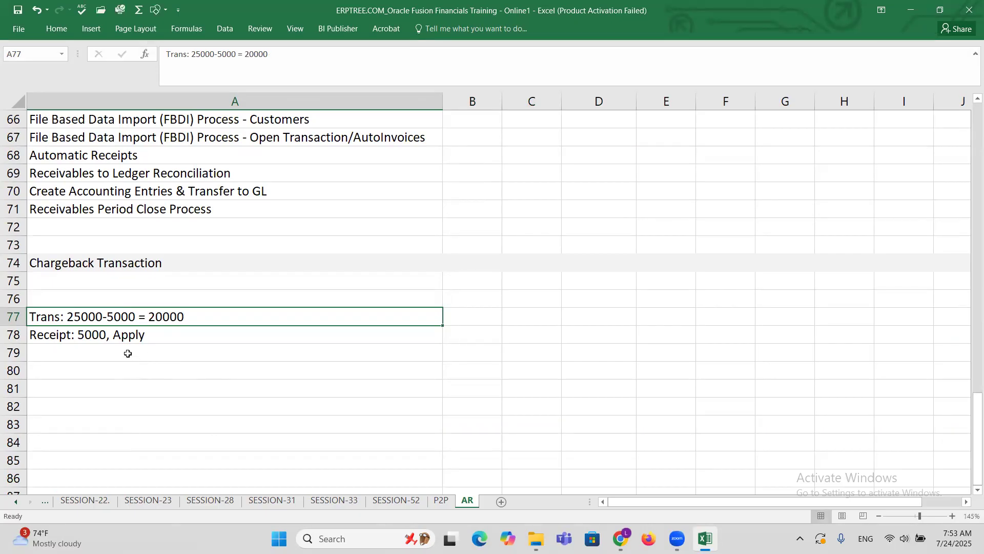
Enter the note "Trans: 20000" in cell A79 below the receipt note.
click(127, 351)
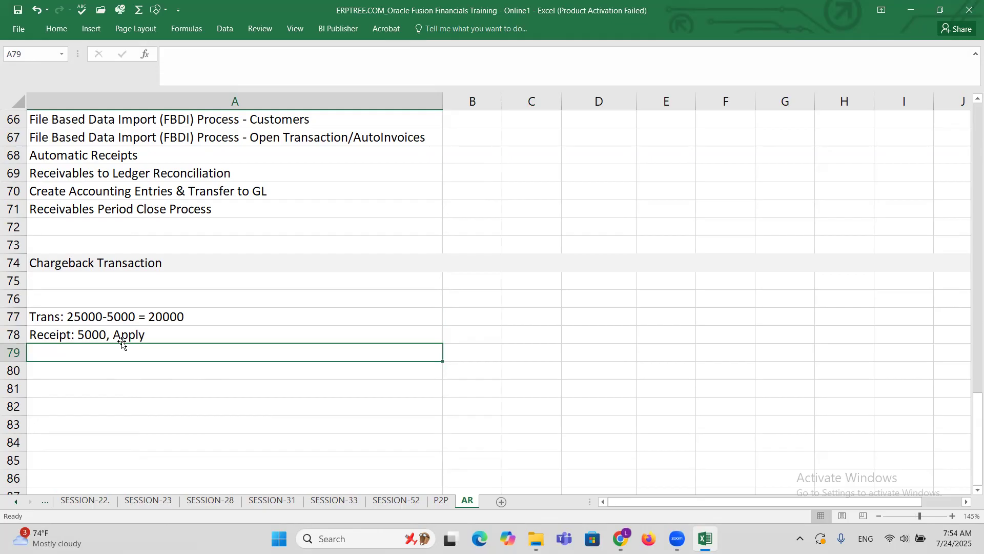
click(121, 336)
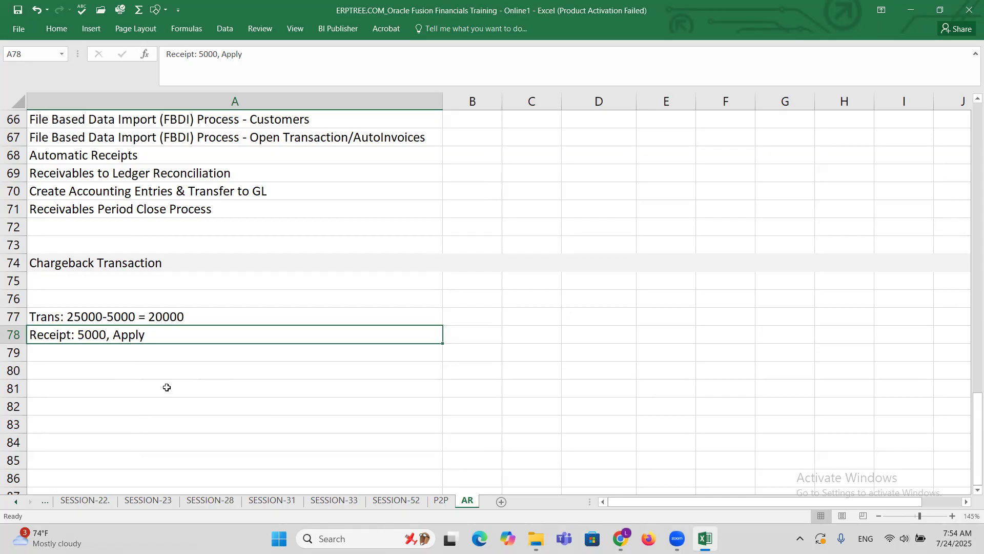
click(103, 359)
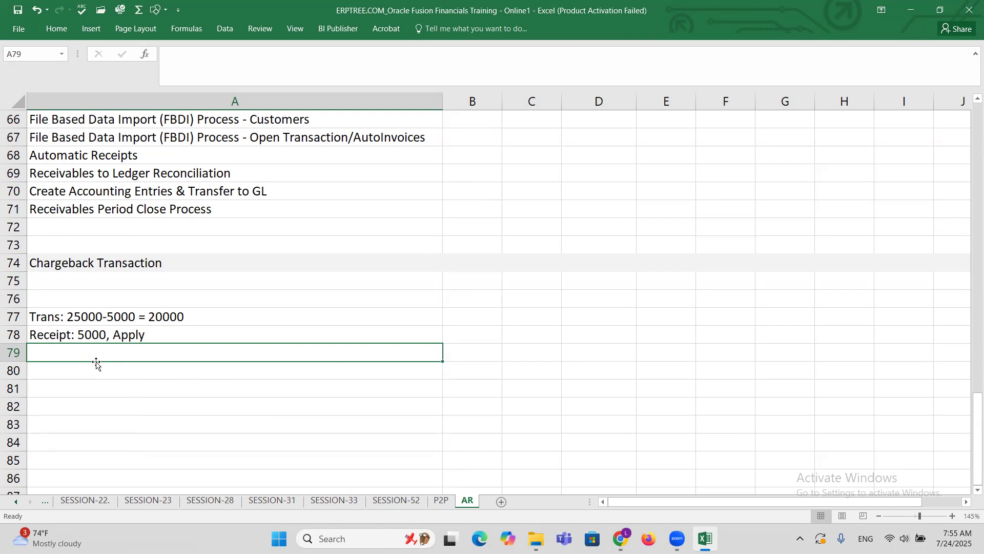
text(T)
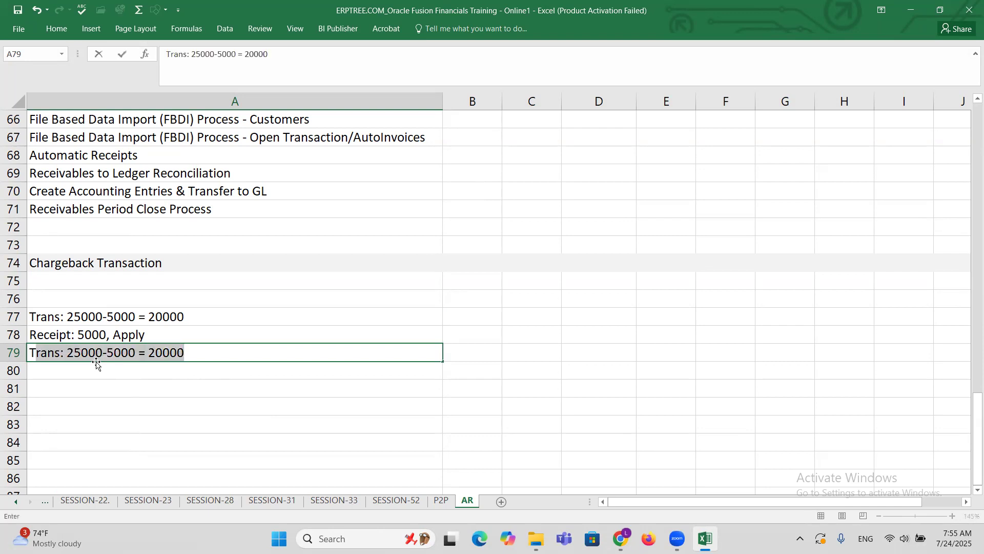
text(rans:  20000)
key(ctrl+Return)
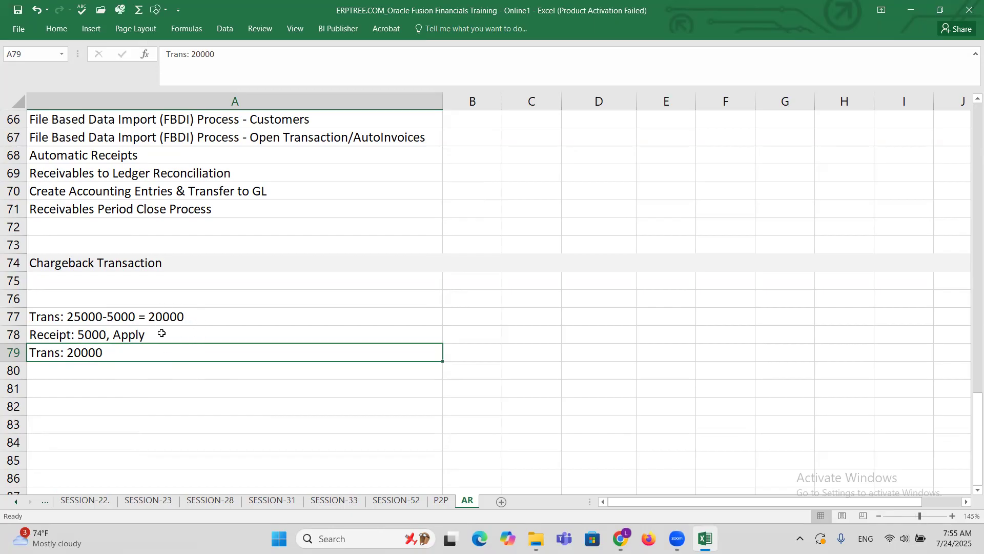
Change the result in the cell A77 transaction note to 0, so it reads "Trans: 25000-5000 = 0".
click(188, 315)
double_click(189, 315)
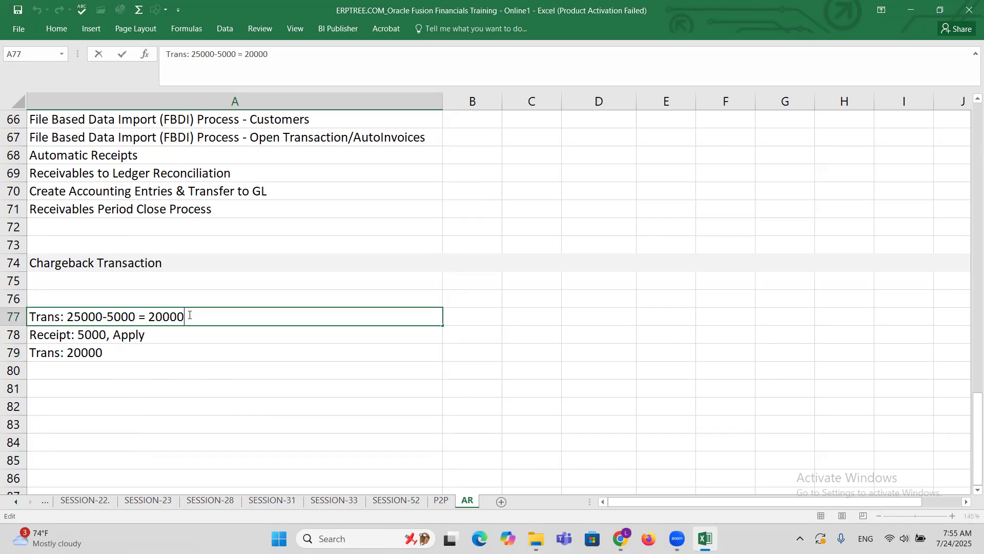
drag(184, 315, 152, 316)
text(0)
drag(163, 318, 32, 318)
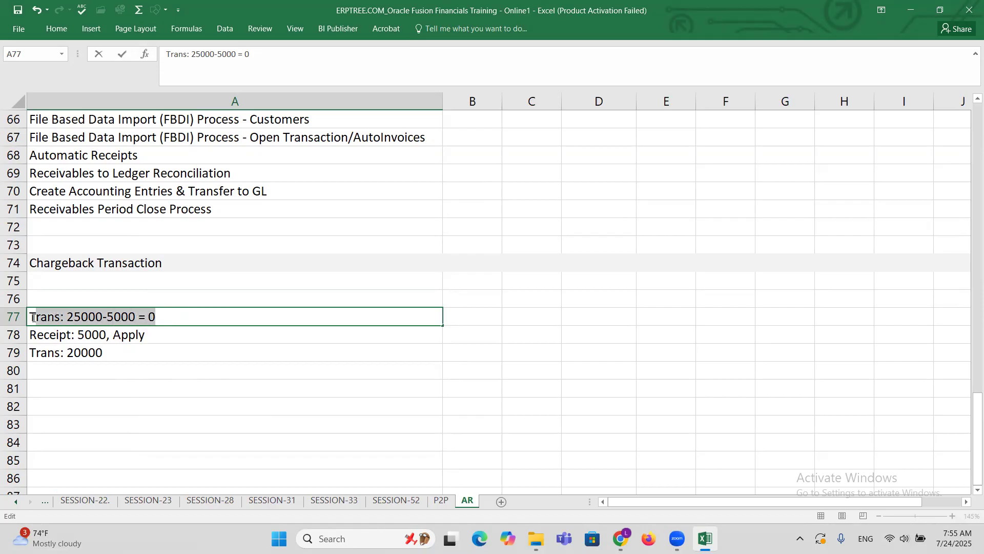
click(87, 354)
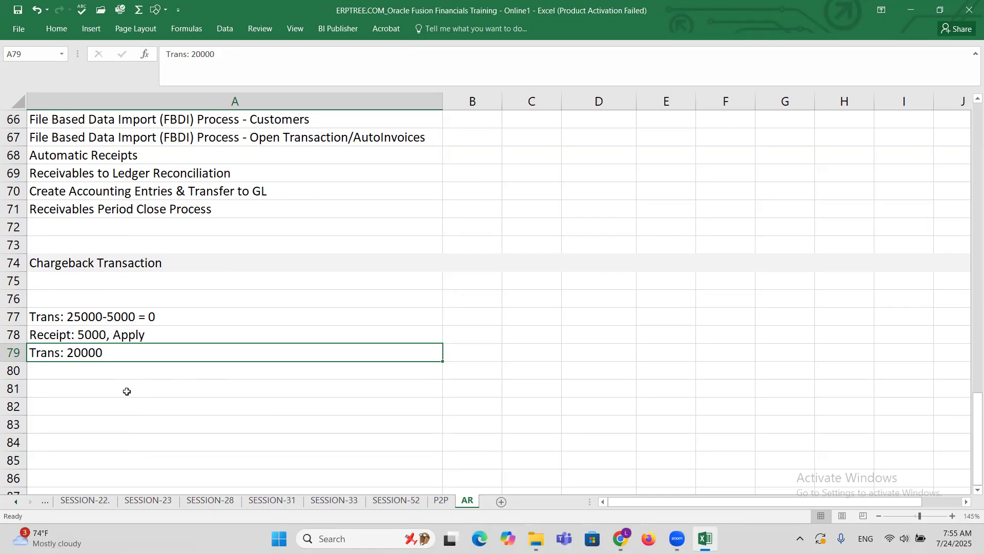
Replace the "Trans" label in cell A79 with "Chargeback", so the note reads "Chargeback: 20000".
click(92, 317)
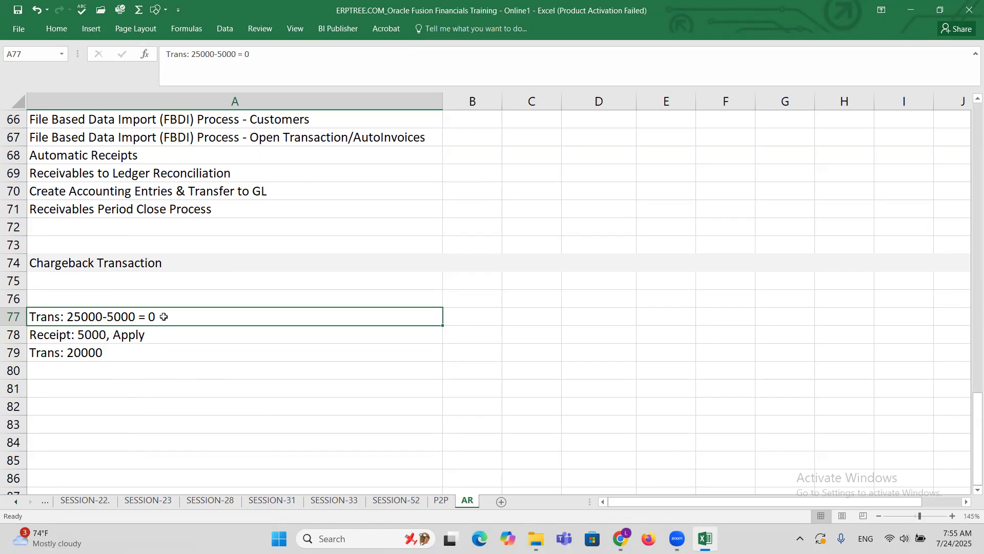
click(104, 353)
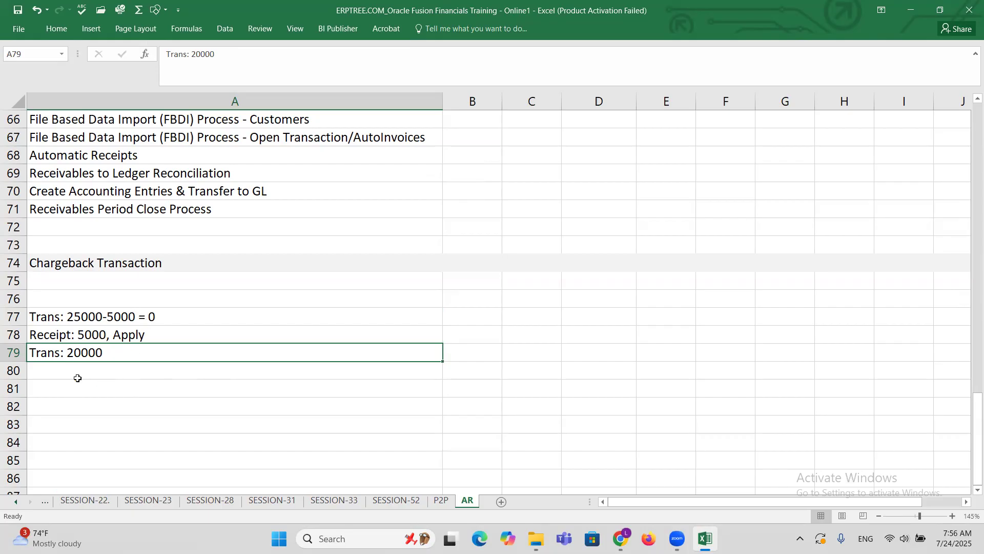
double_click(58, 353)
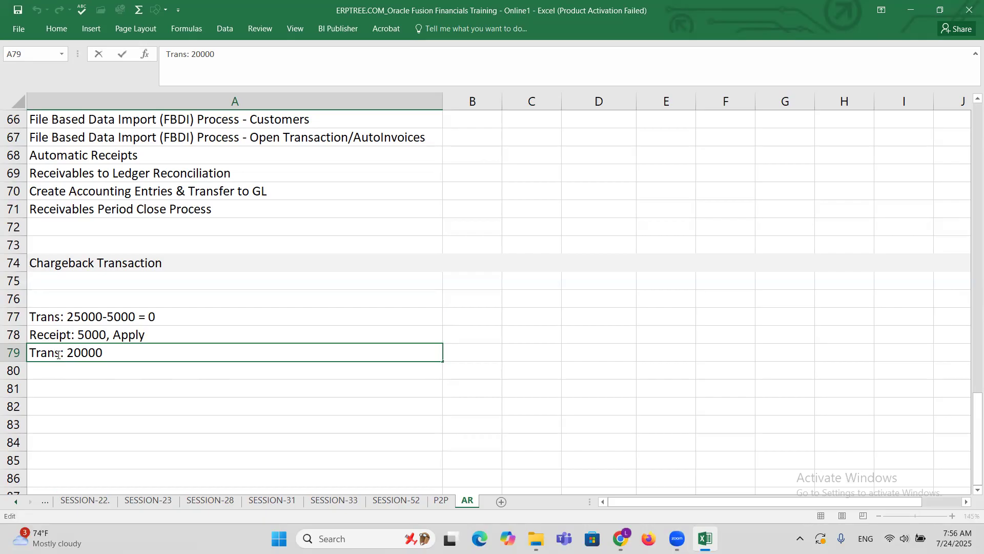
key(BackSpace)
key(BackSpace)
key(BackSpace)
key(BackSpace)
key(BackSpace)
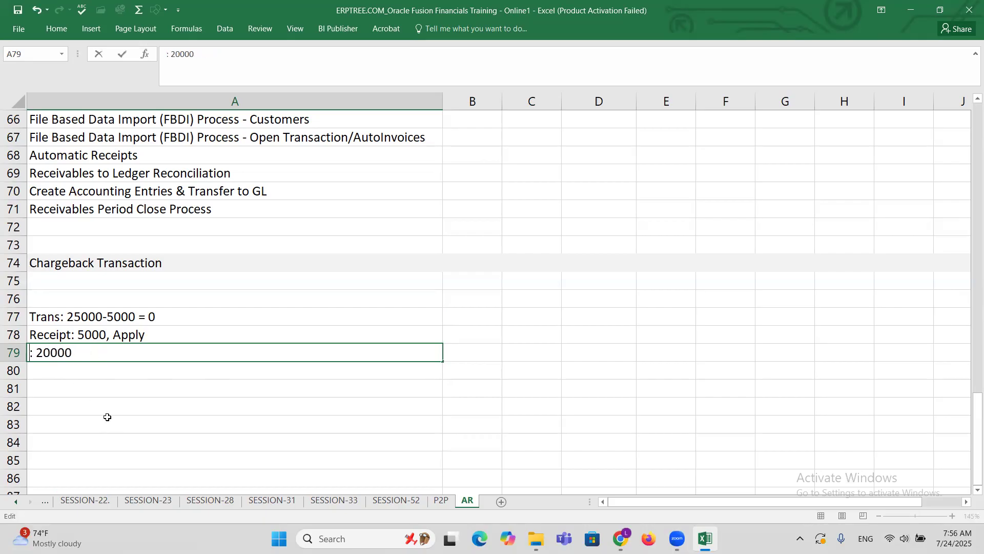
text(Chargeback)
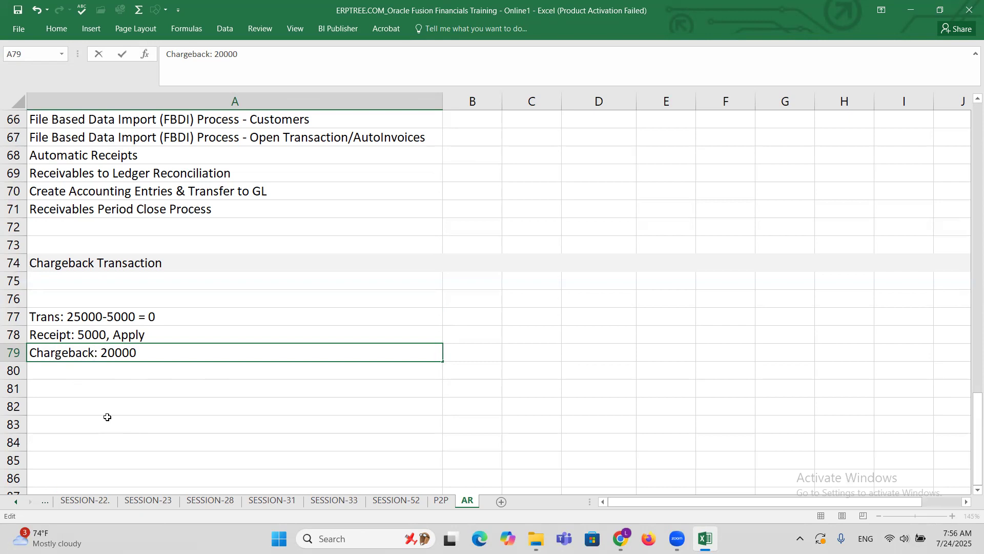
key(ctrl+Return)
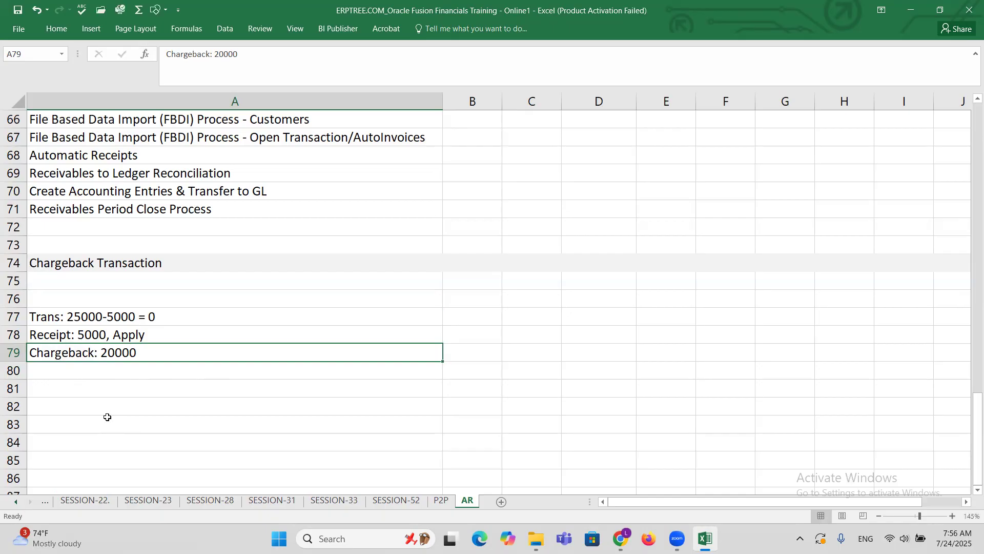
Copy the chargeback note from cell A79 into cell A80 directly below it.
key(ctrl+c)
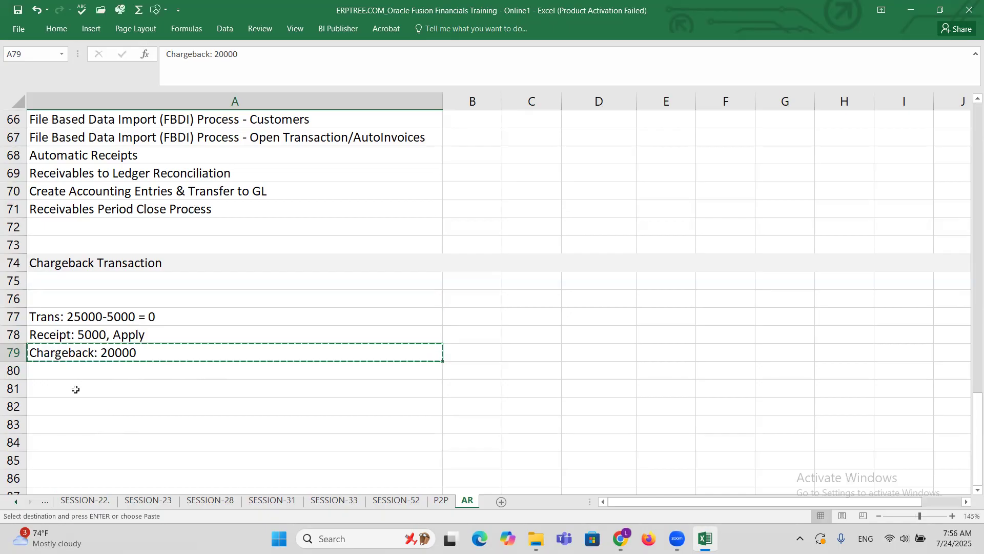
click(55, 370)
key(ctrl+v)
key(Escape)
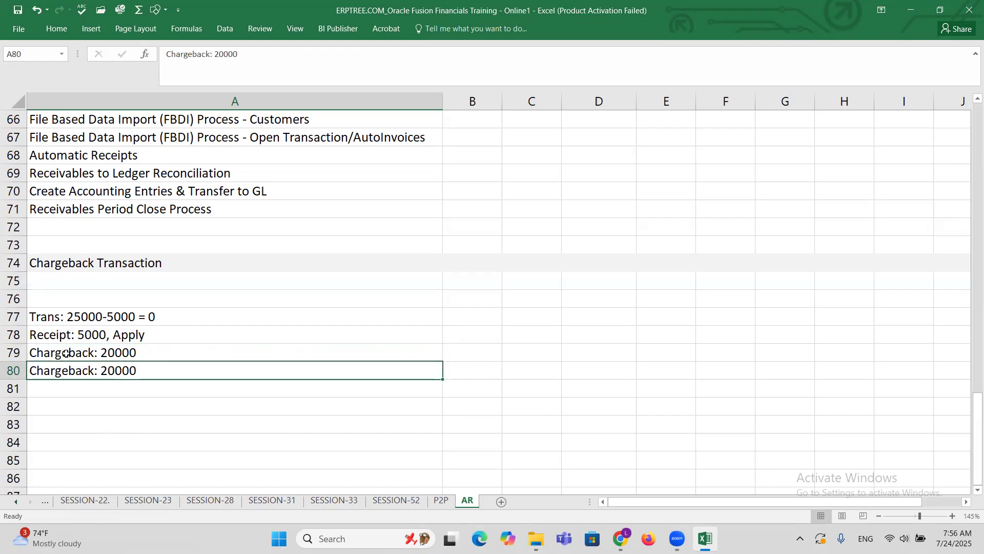
Replace the content of cell A79 with the note "Perform Chargeback Activity".
click(67, 354)
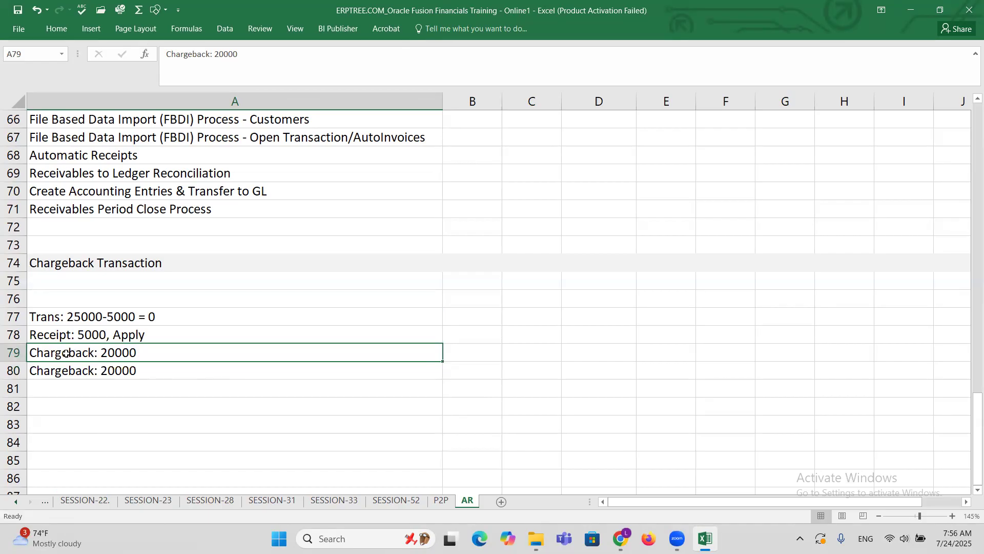
text(Perfor)
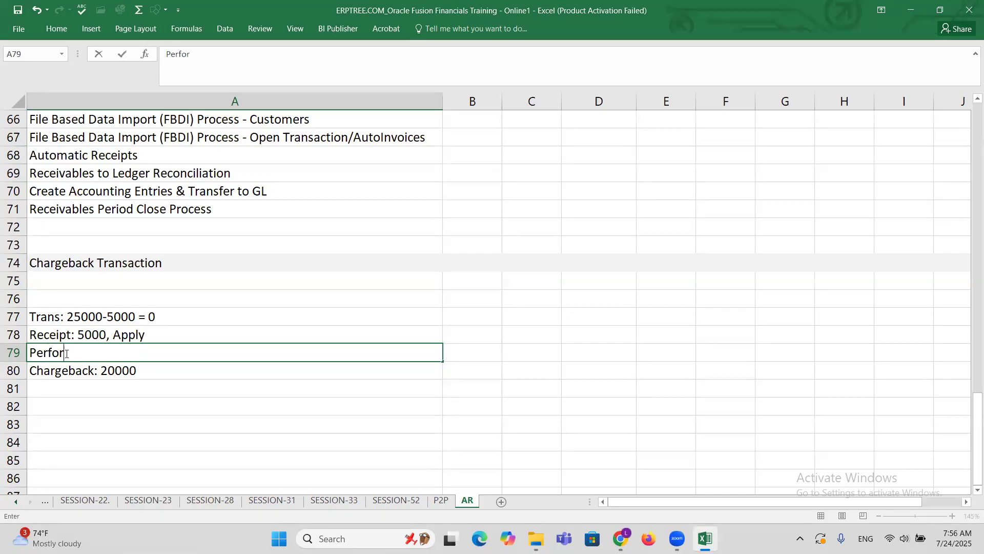
text(m Charge)
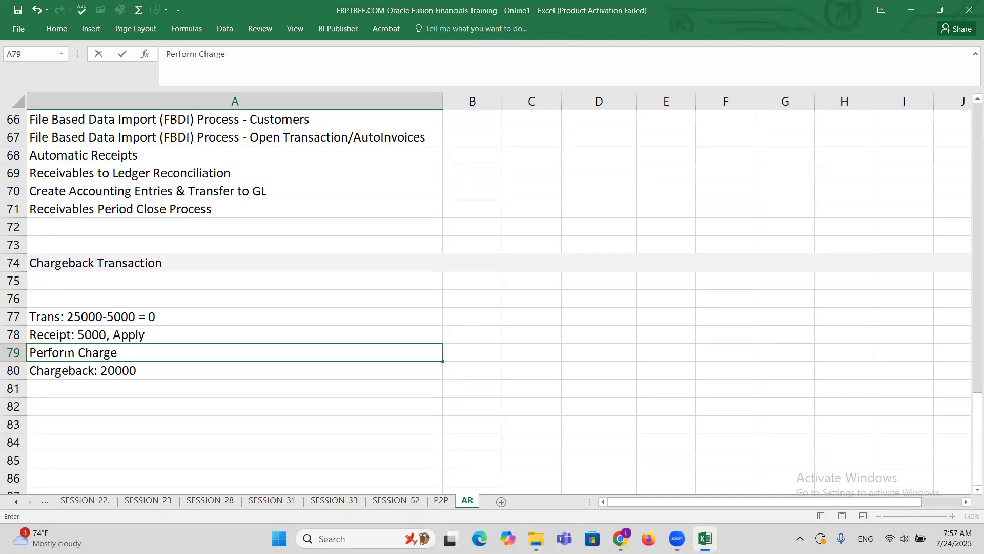
text(back)
text(Activity)
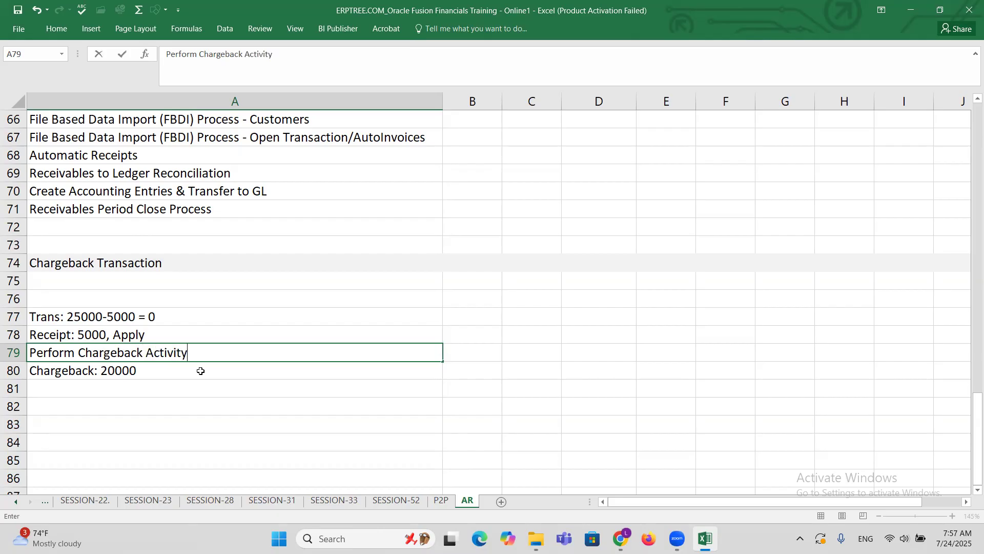
key(ctrl+Return)
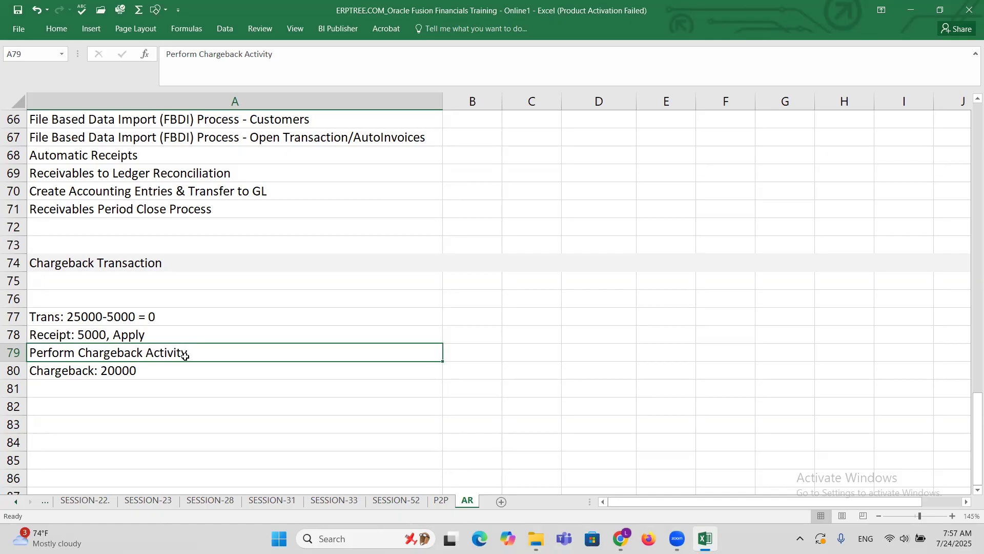
Expand the chargeback note in cell A80 to read: System Creates "Chargeback Transaction: 20000.
click(76, 374)
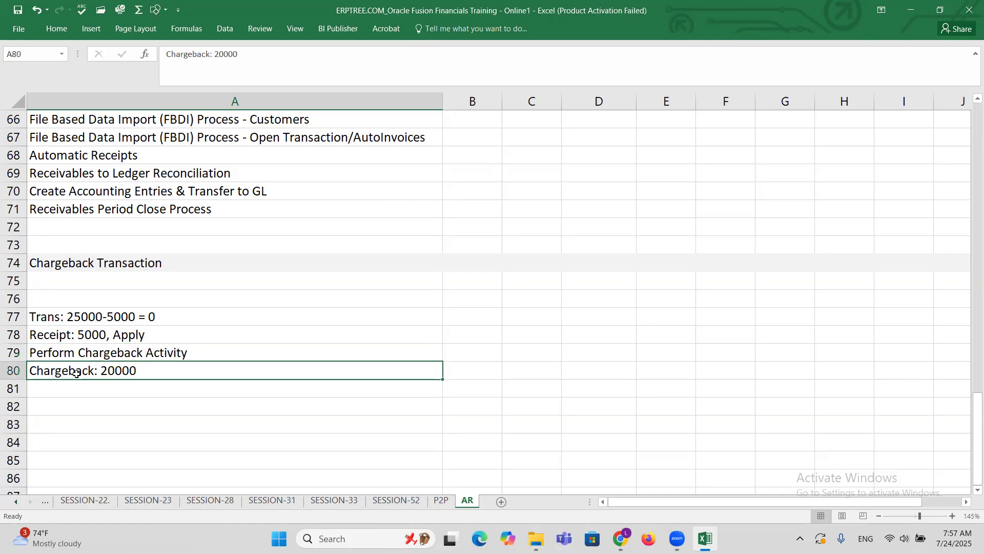
double_click(31, 369)
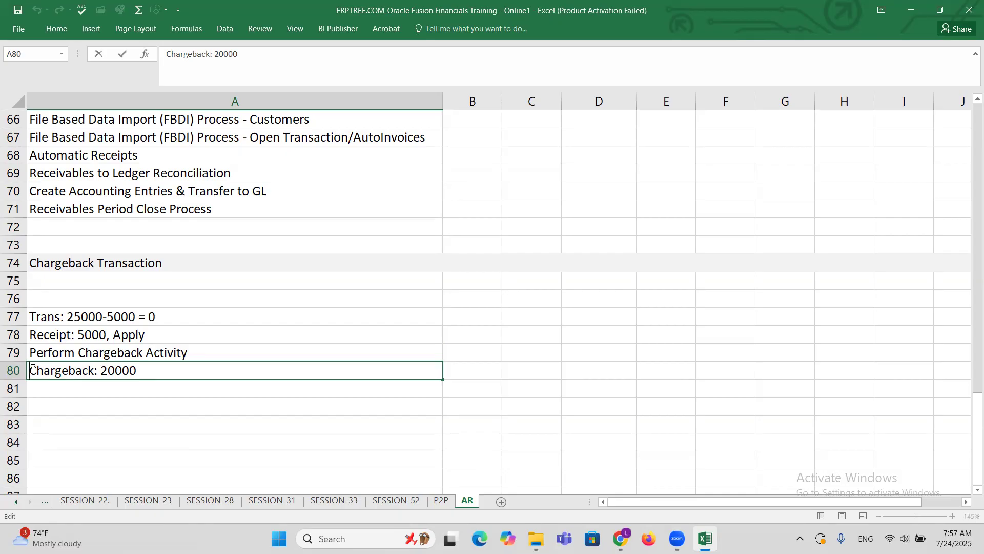
text(System Cr)
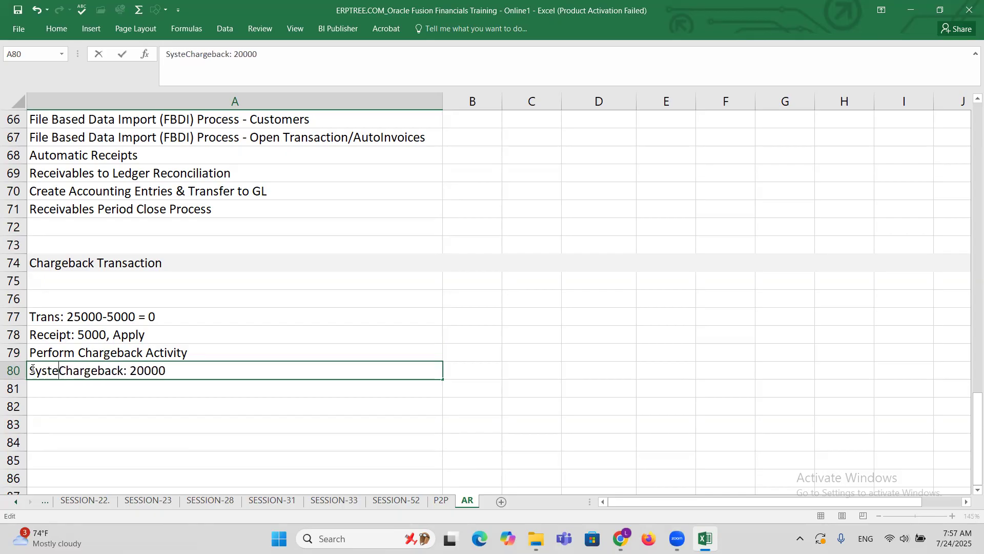
text(eates ")
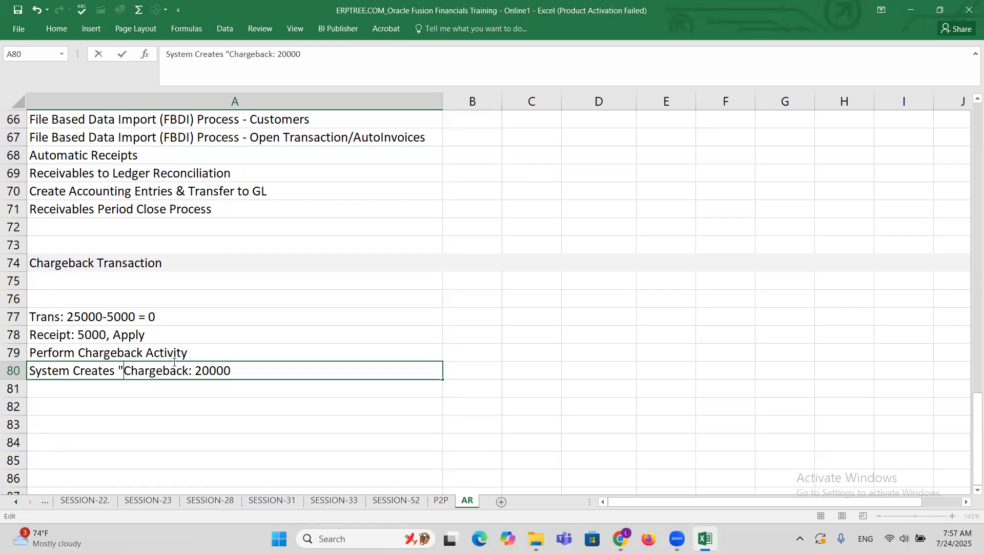
click(188, 371)
text(Transact)
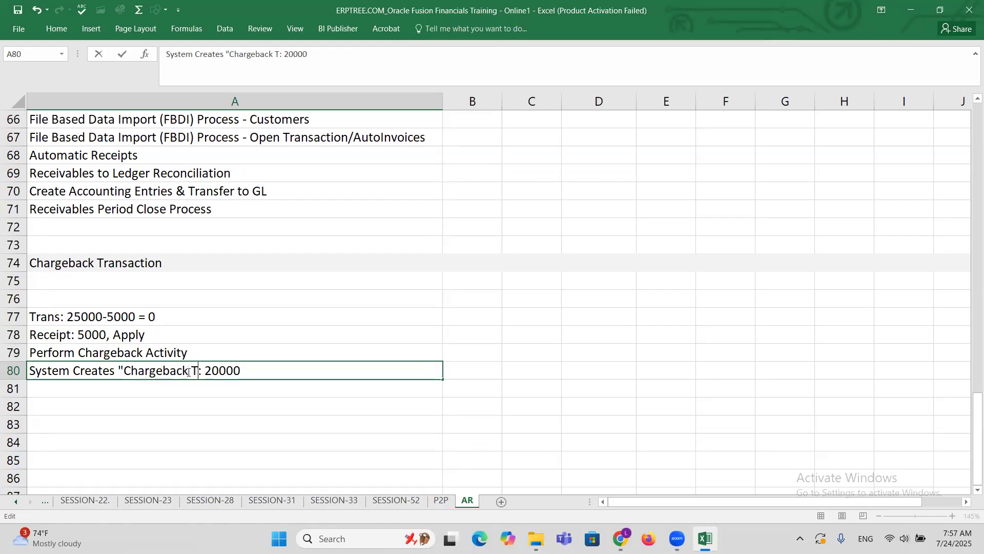
text(ion)
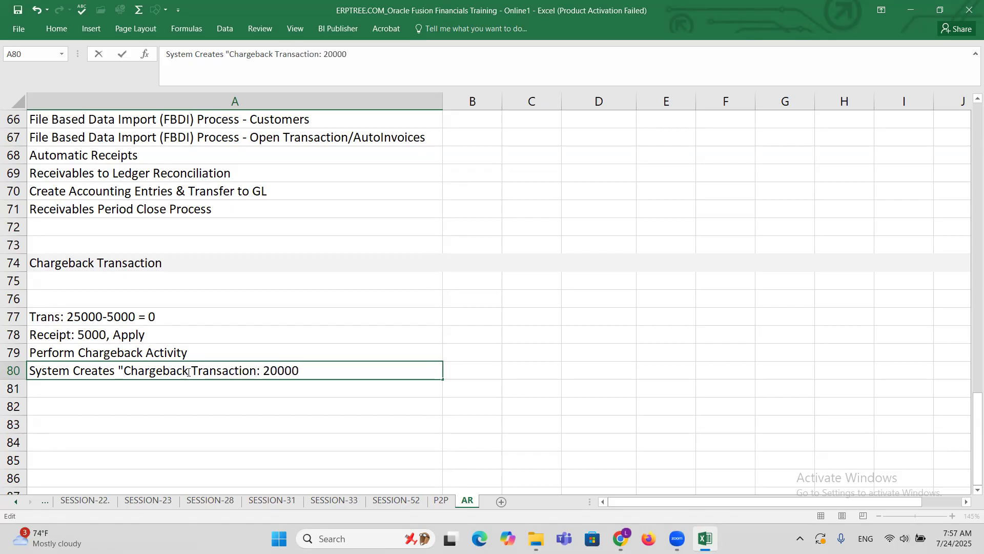
key(ctrl+Return)
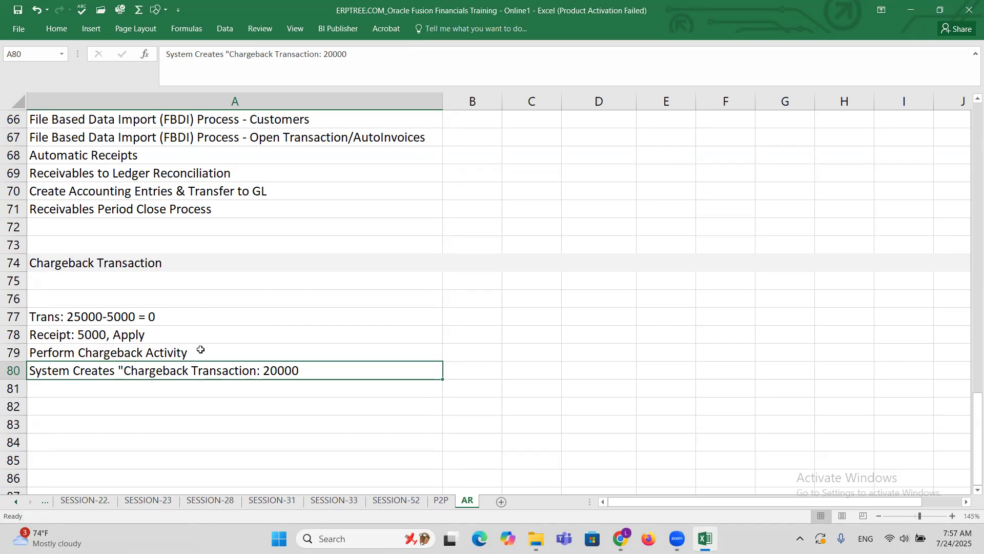
Enter the note "Create Receivables Activity" in cell A75 directly under the Chargeback Transaction heading.
click(130, 283)
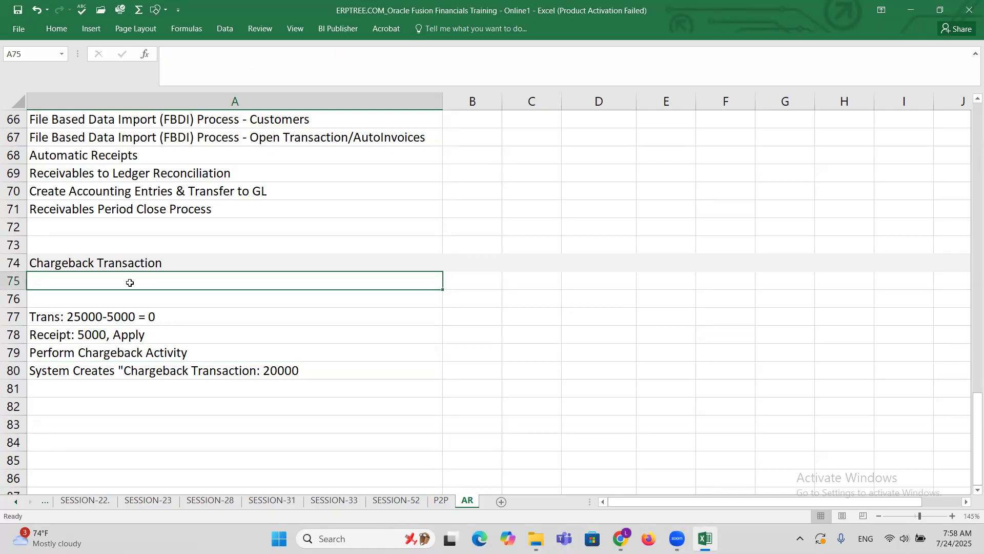
text(Create )
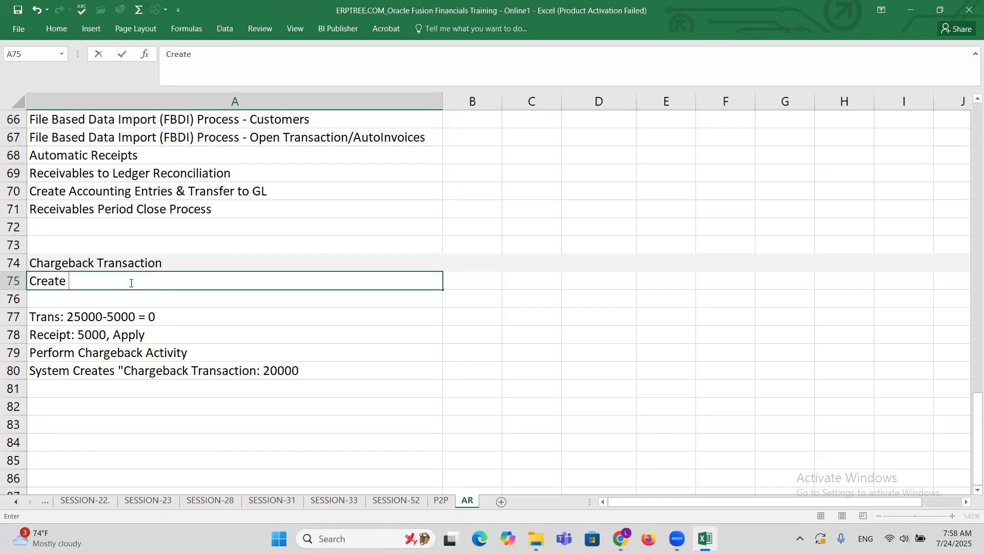
text(Receivables A)
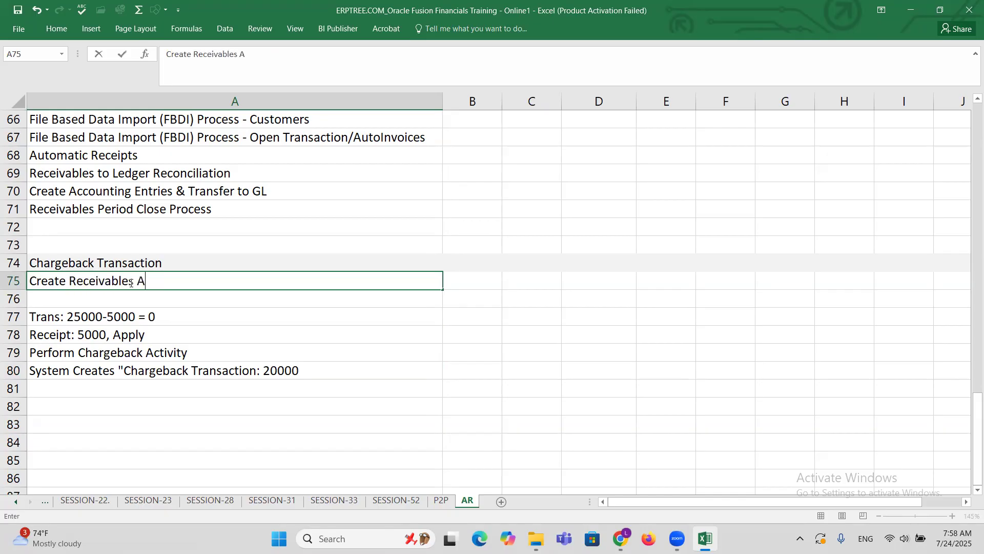
text(ctivity)
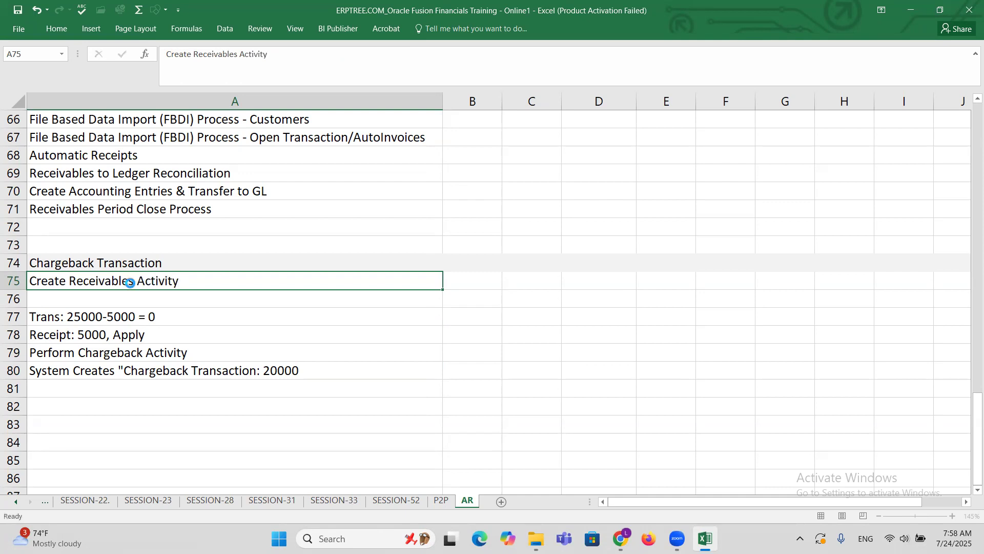
key(ctrl+Return)
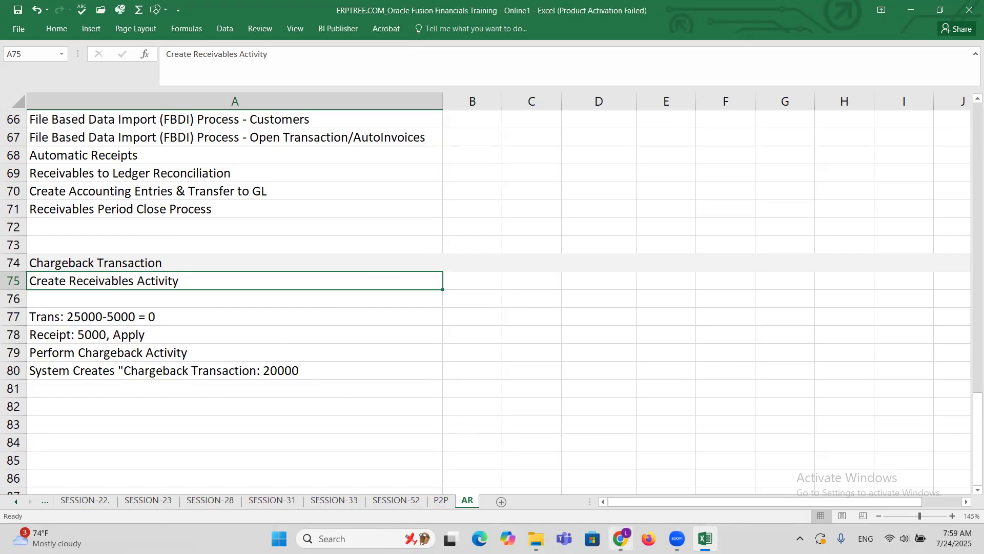
Switch to the Oracle Setup and Maintenance page in Chrome, search tasks for "Receivables a" and open Manage Receivables Activities.
click(620, 538)
click(508, 179)
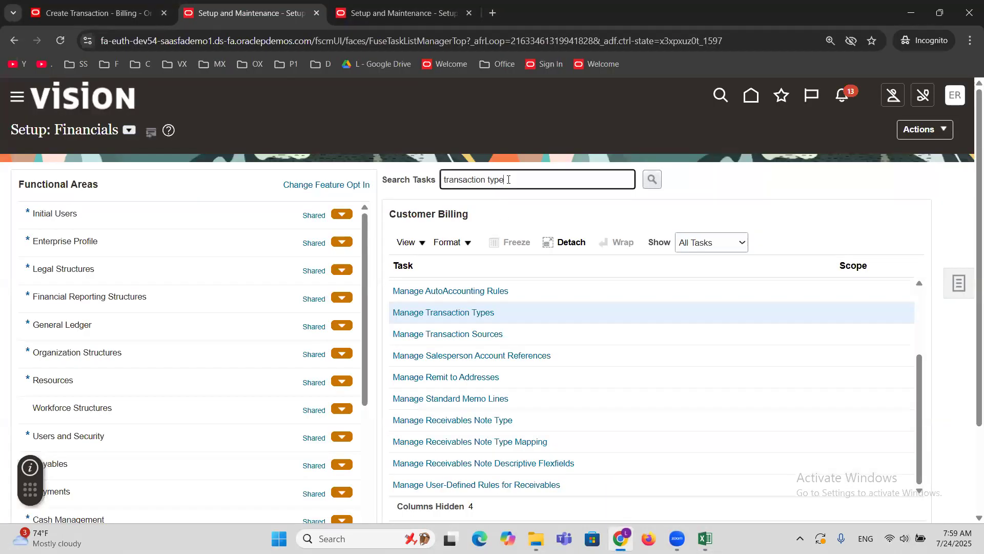
key(ctrl+a)
text(Receivables a)
key(Return)
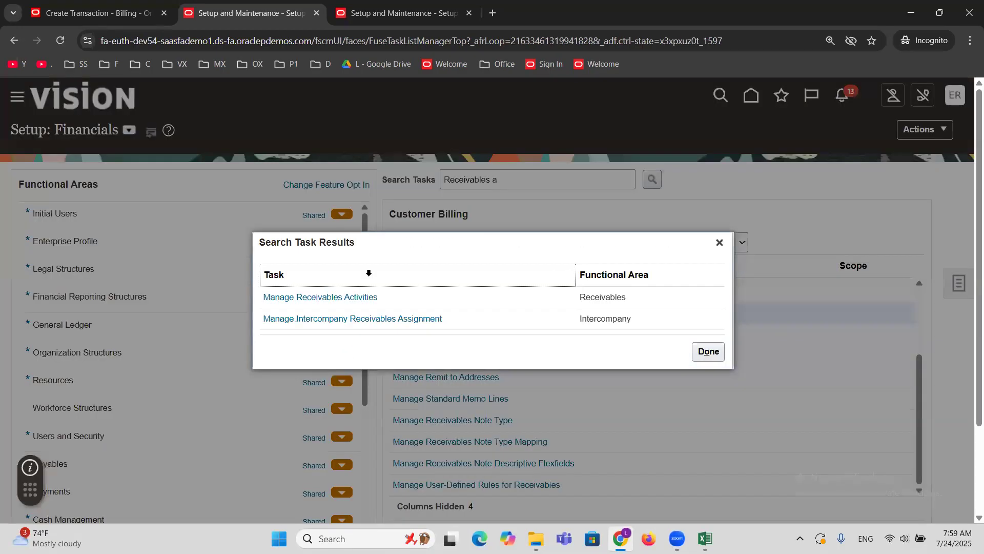
click(352, 296)
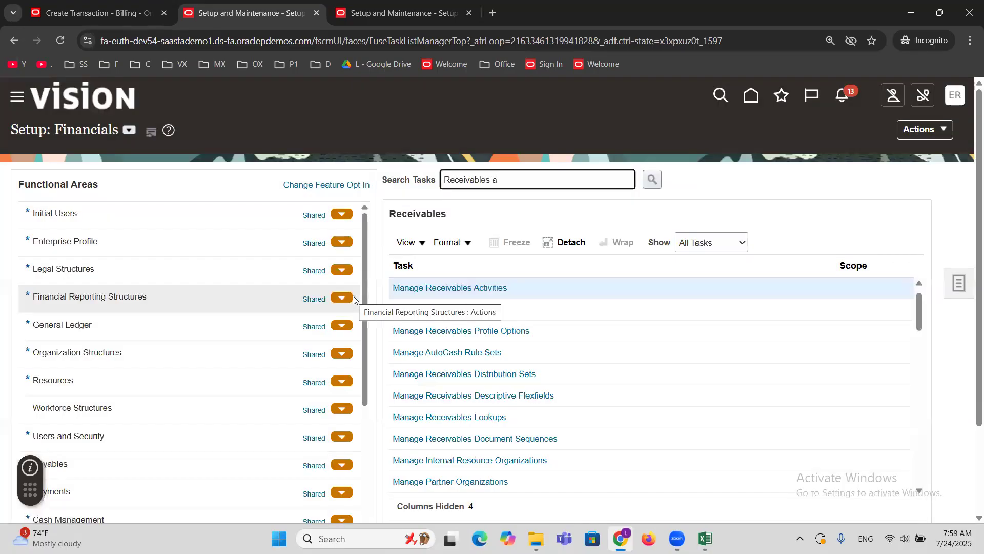
click(430, 292)
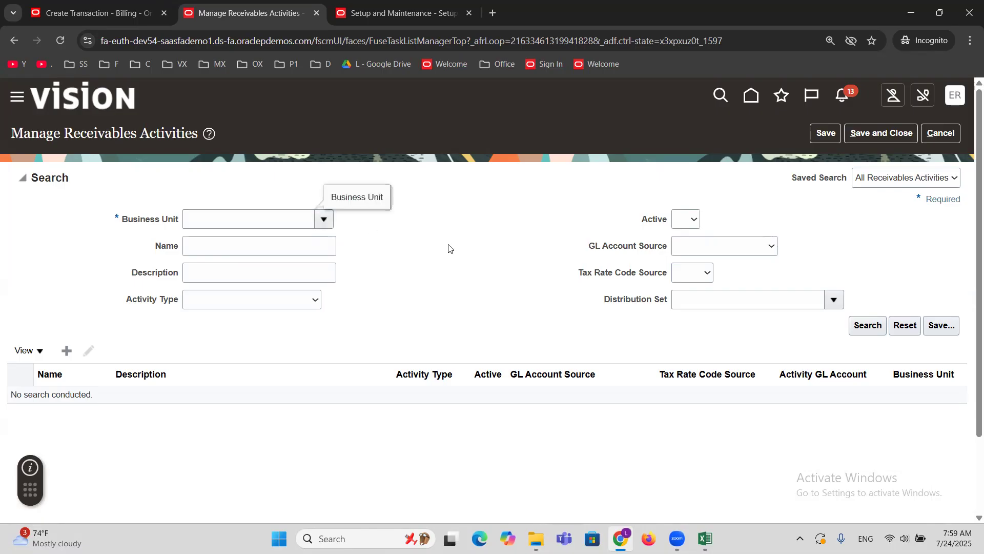
Open the full business unit lookup for the activity search and search it for ERPTREE.
click(325, 220)
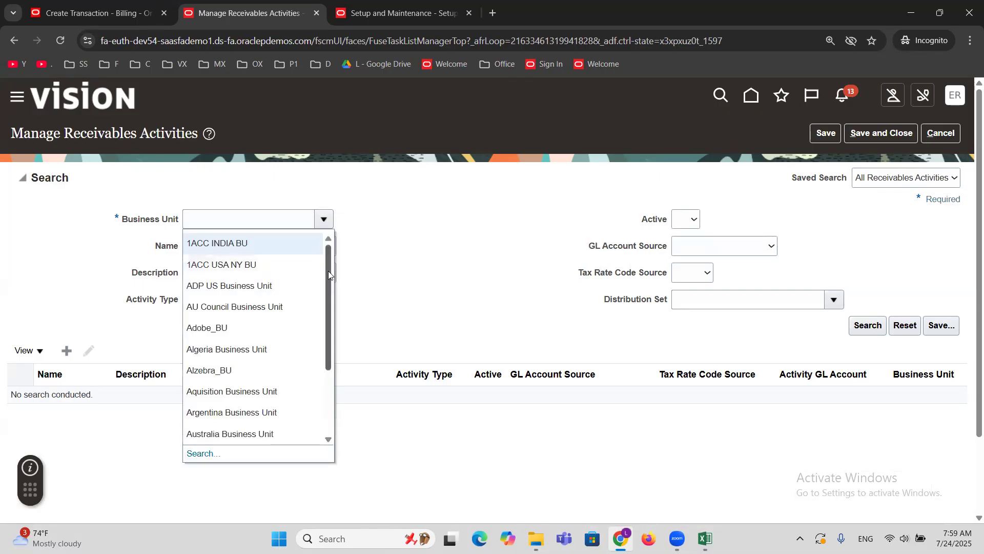
scroll(328, 278, down, 2)
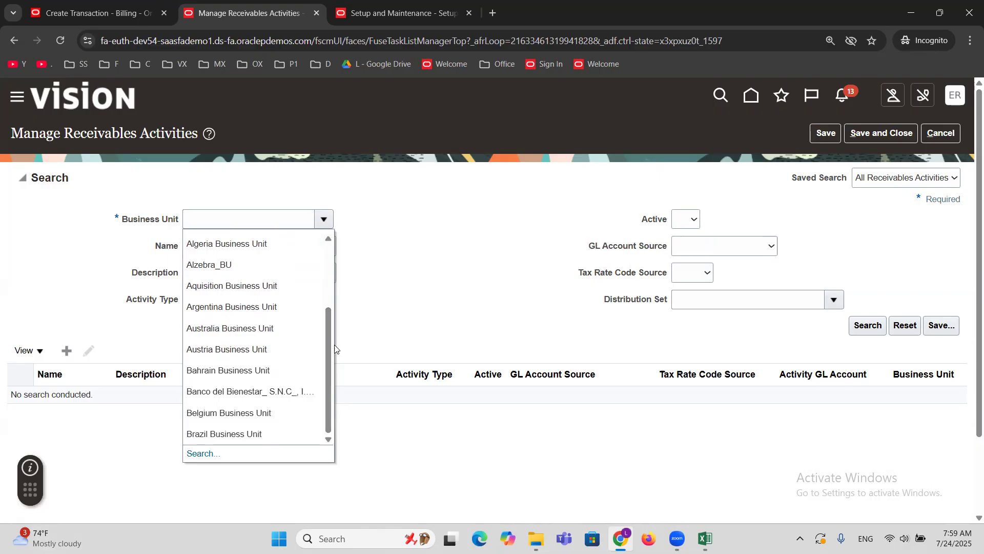
click(209, 454)
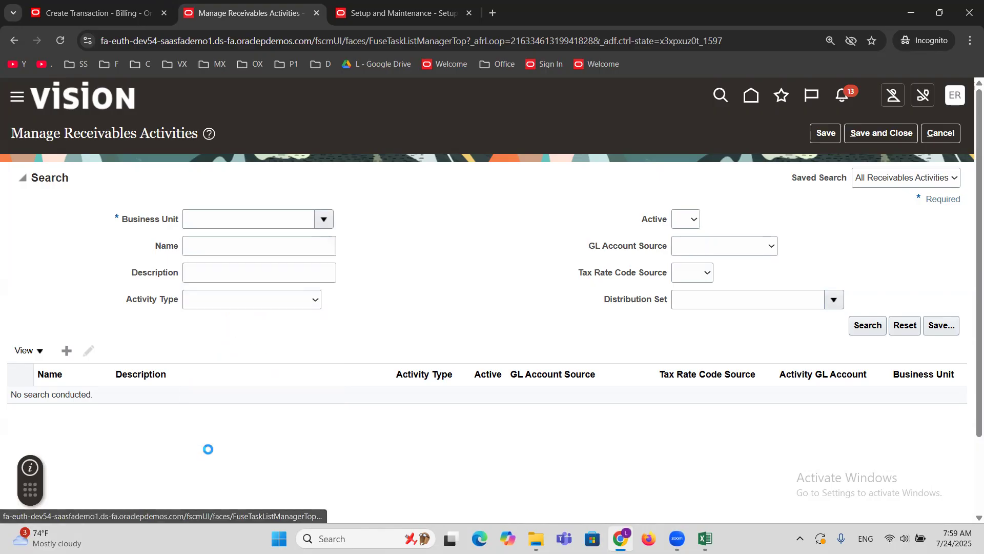
click(491, 272)
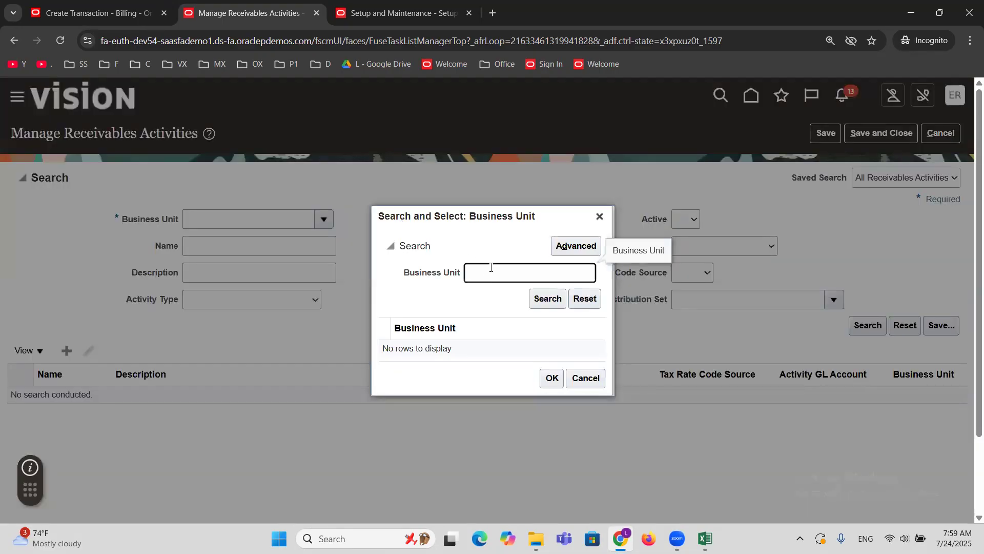
text(ERPTREE)
click(547, 299)
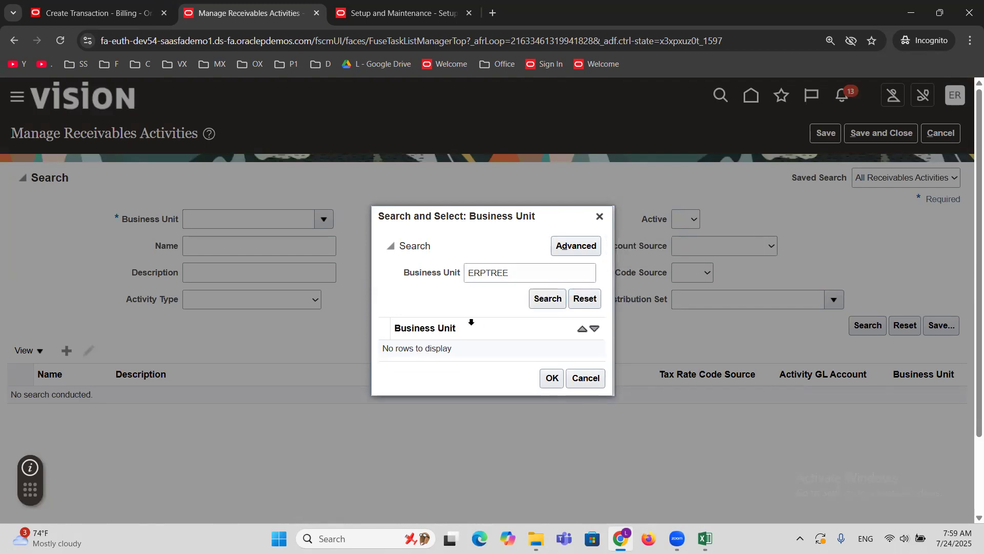
Select ERPTREEE Financial Services Inc through an advanced Contains lookup and list its receivables activities with a wider Name column.
click(577, 246)
click(480, 275)
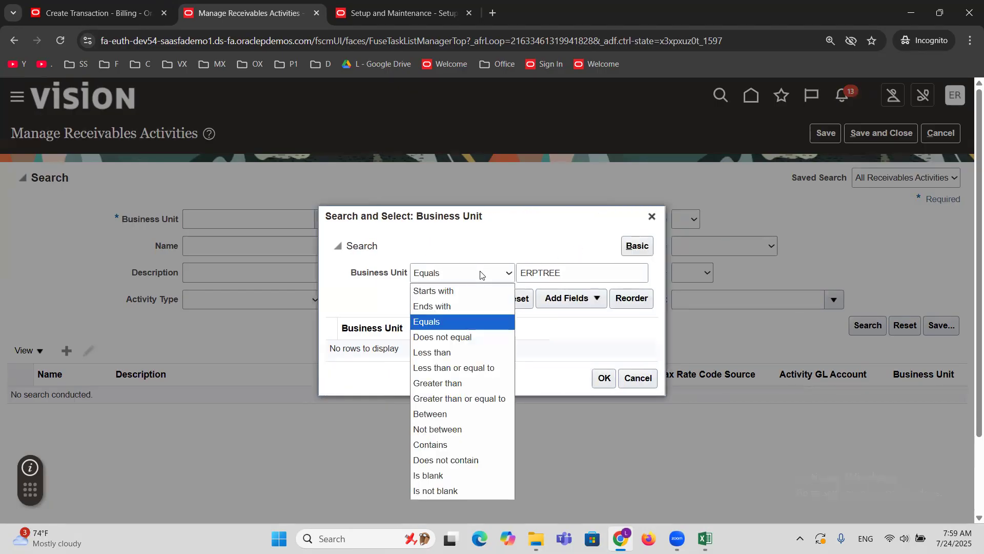
click(466, 445)
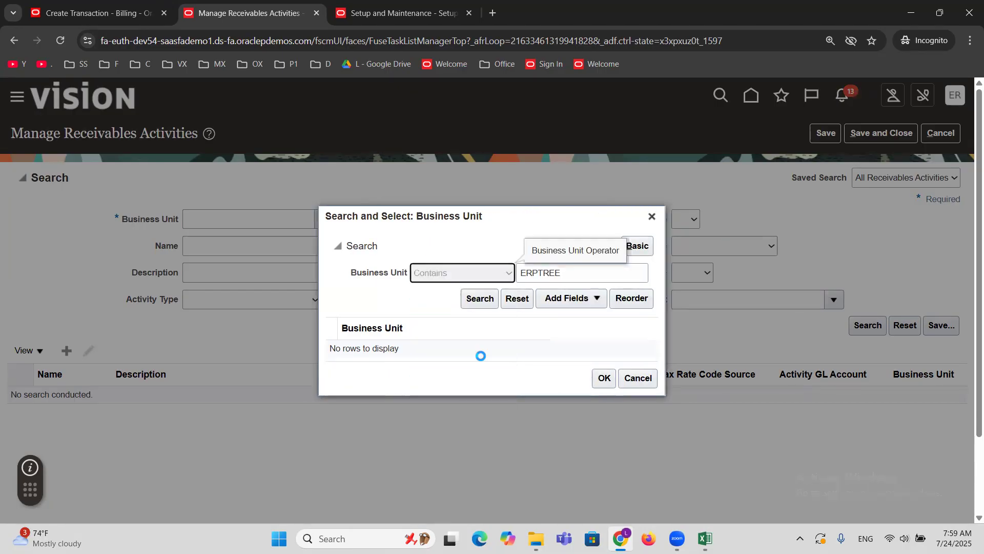
click(472, 303)
click(468, 347)
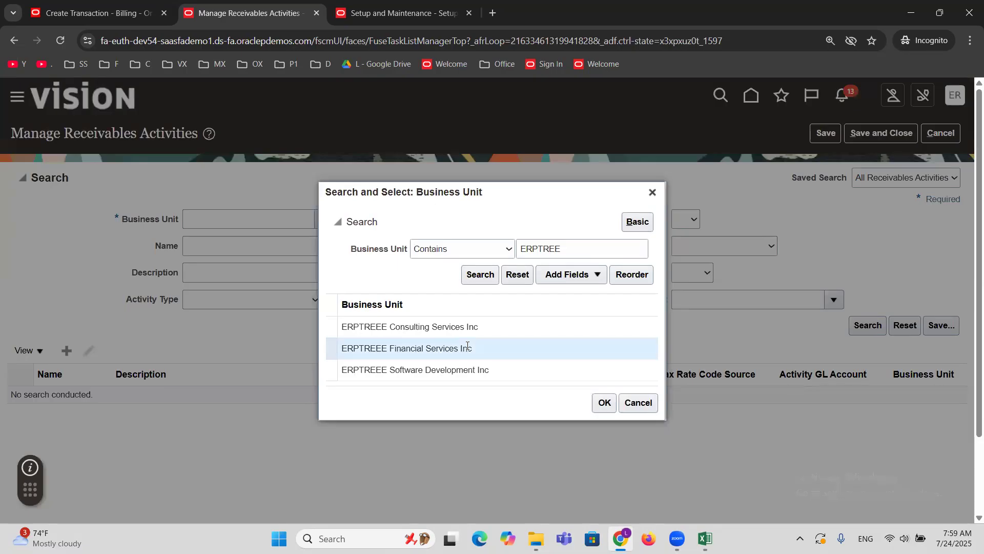
click(605, 405)
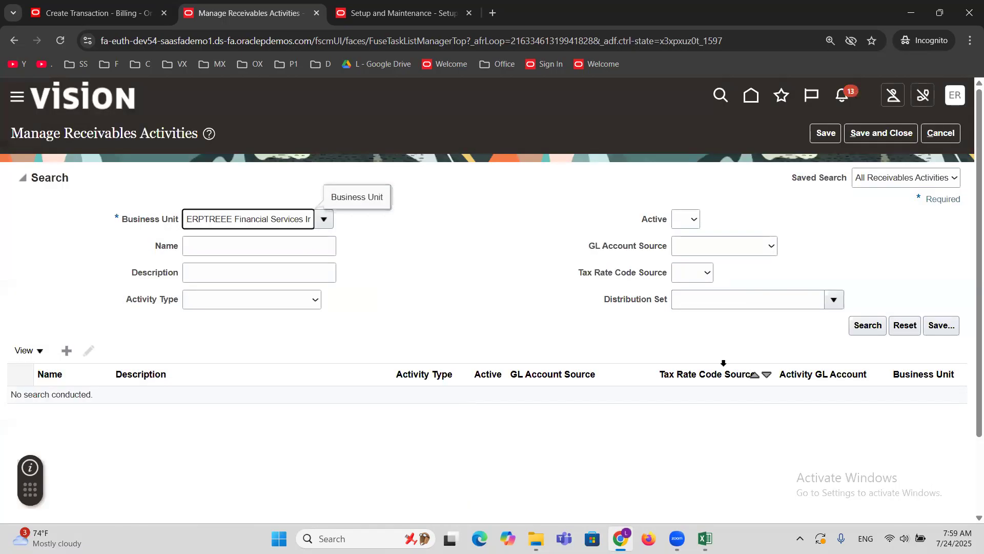
click(867, 324)
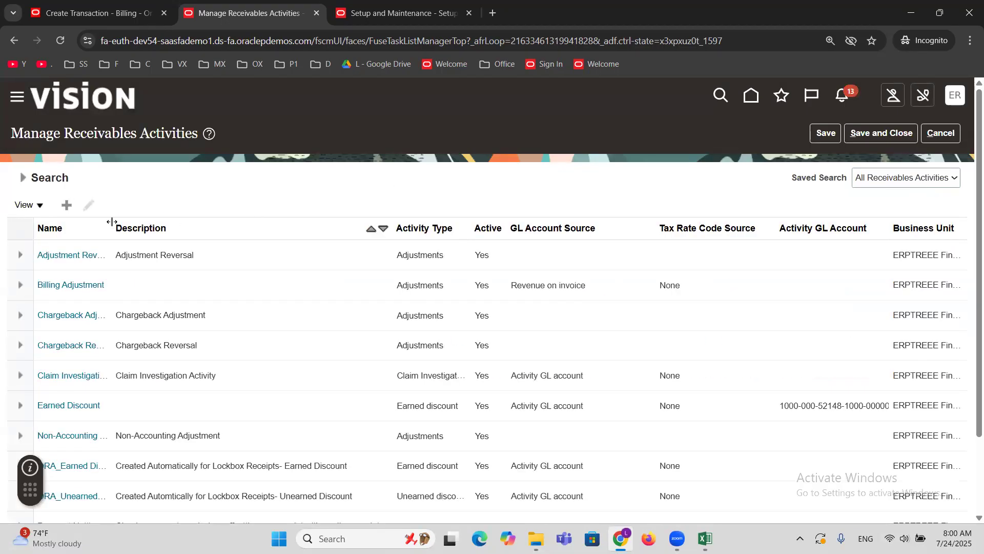
drag(114, 227, 194, 246)
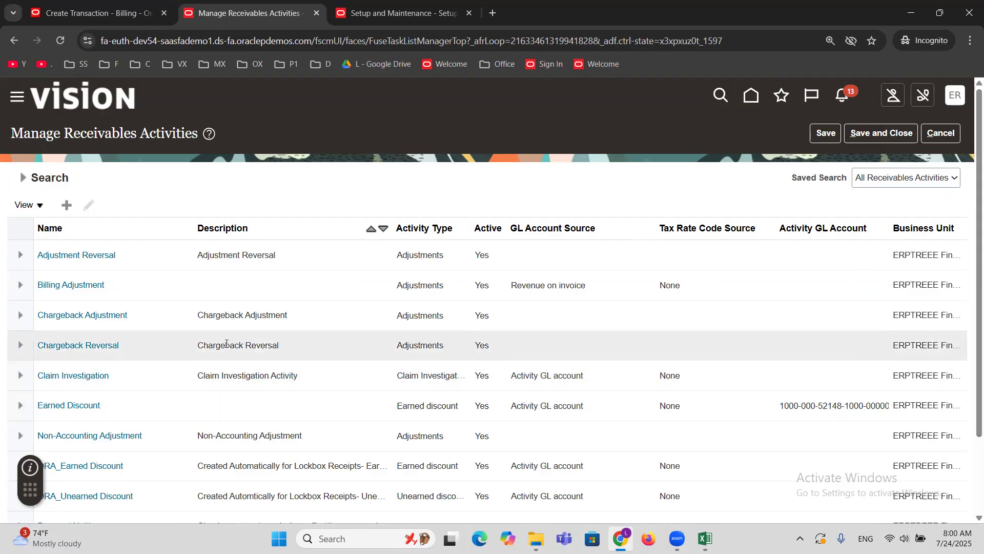
click(153, 318)
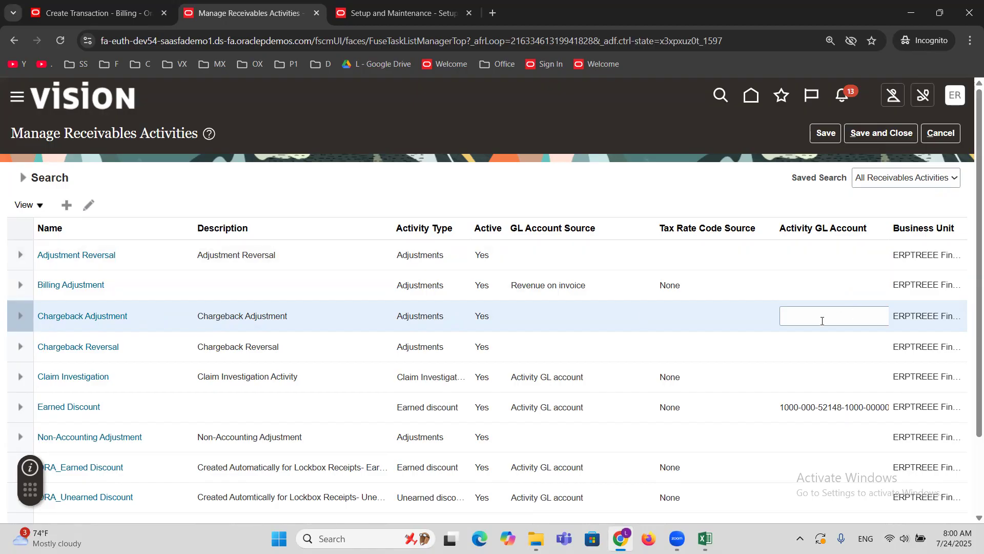
click(822, 321)
drag(776, 230, 725, 231)
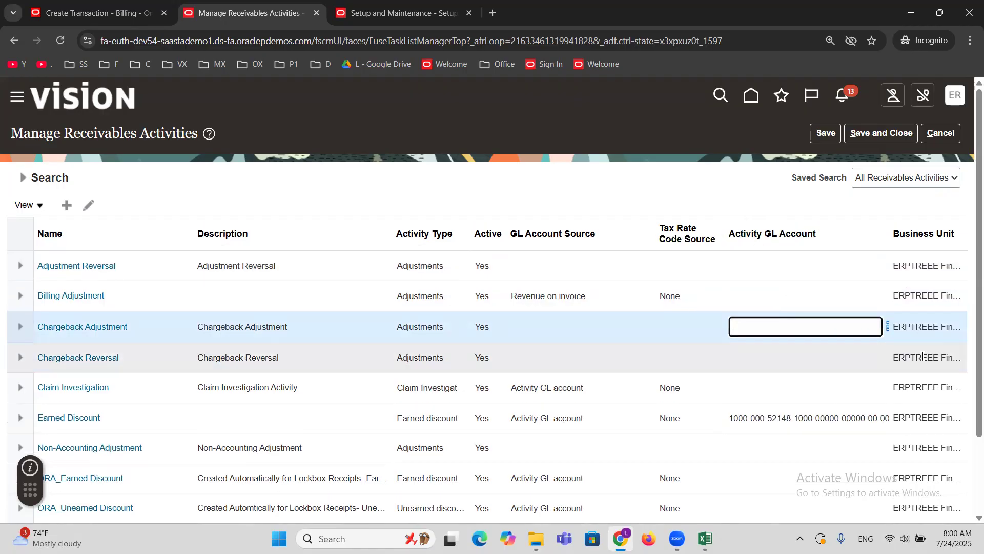
drag(725, 235, 691, 234)
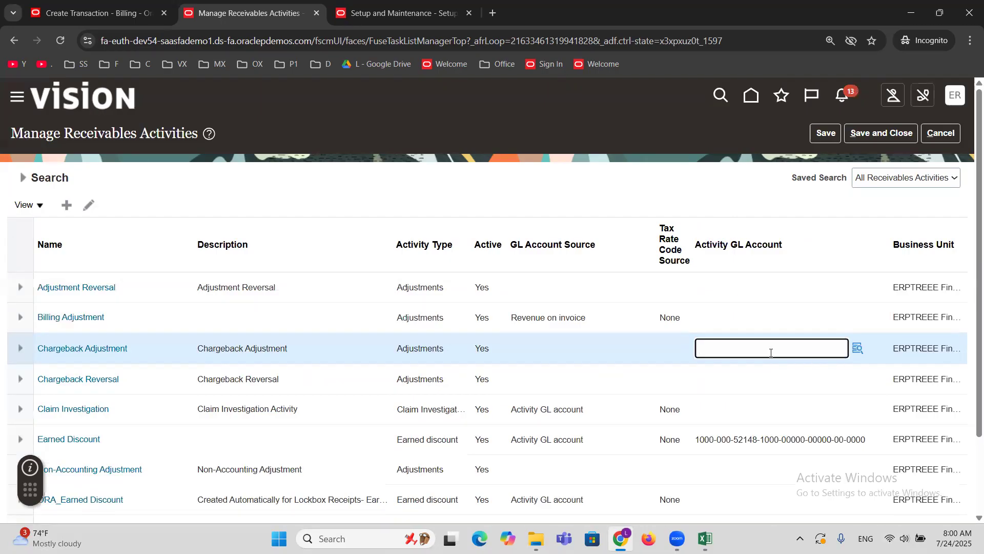
click(857, 349)
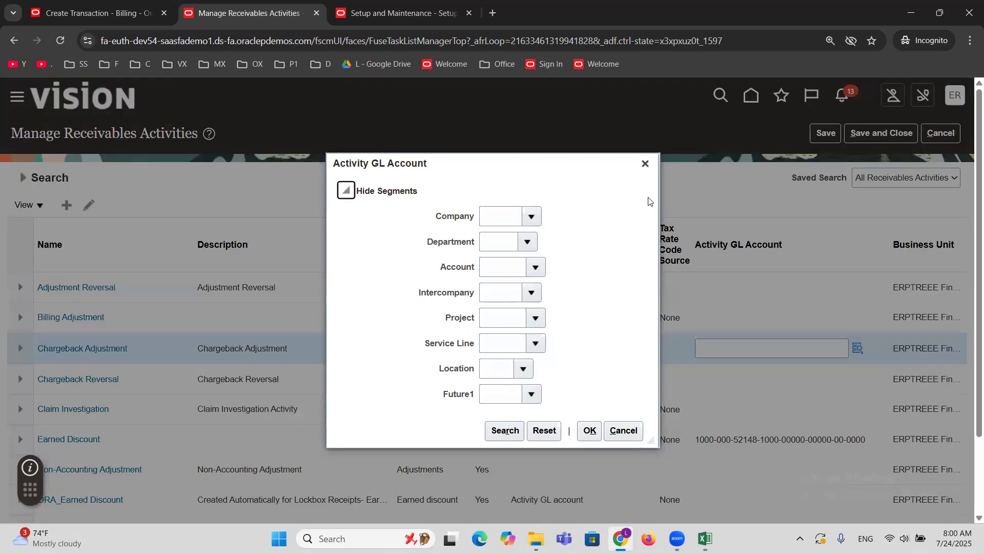
click(645, 164)
Open the Chargeback Adjustment activity and set GL Account Source to Activity GL account and Tax Rate Code Source to None.
click(105, 349)
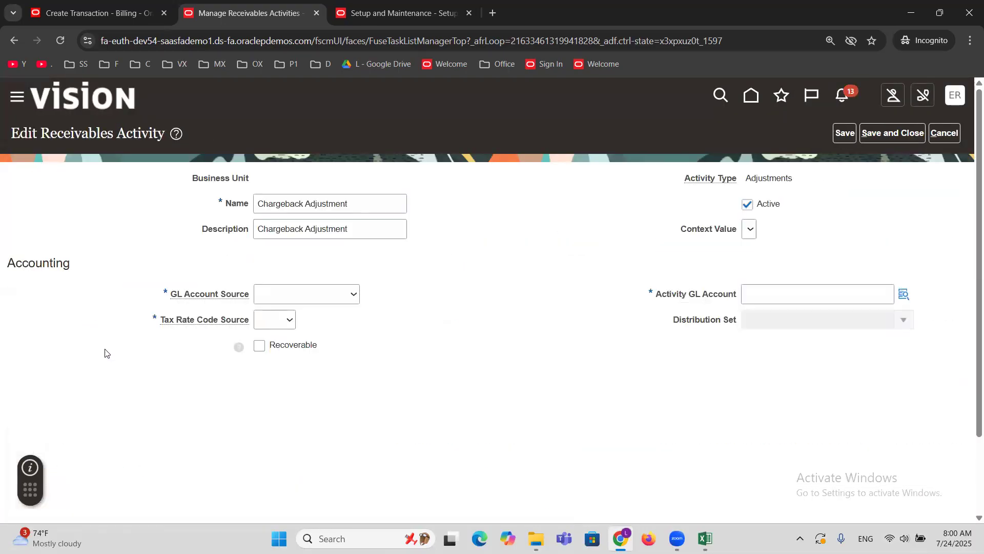
double_click(778, 178)
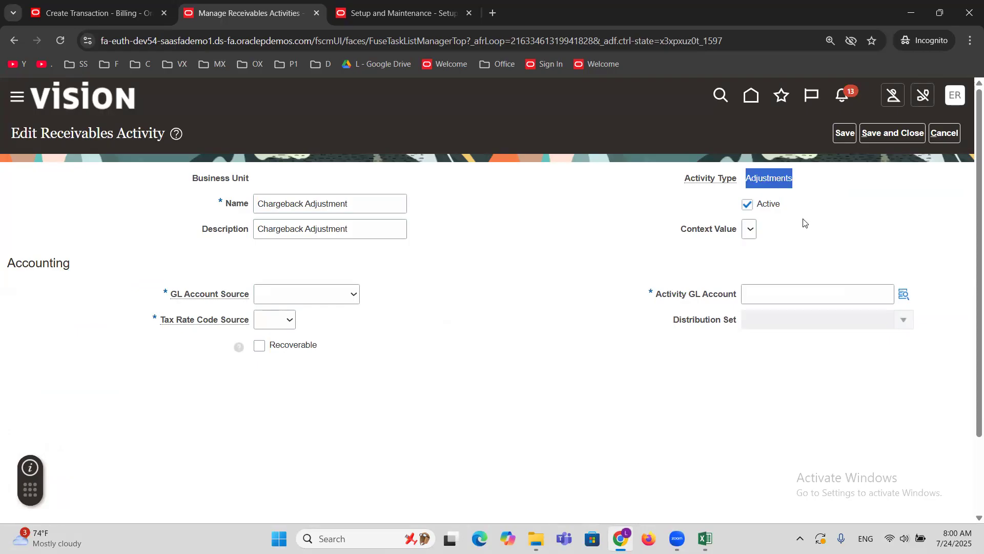
click(827, 251)
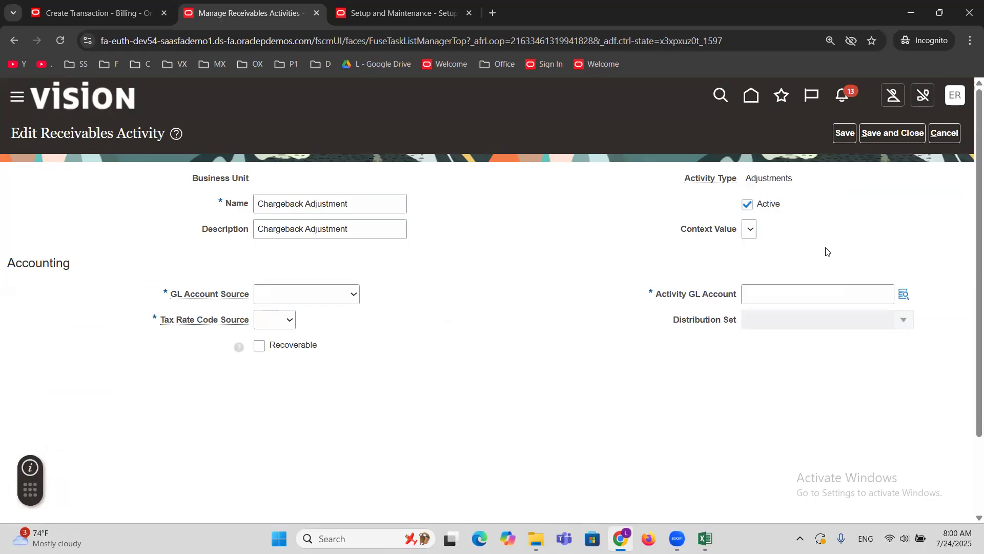
click(307, 294)
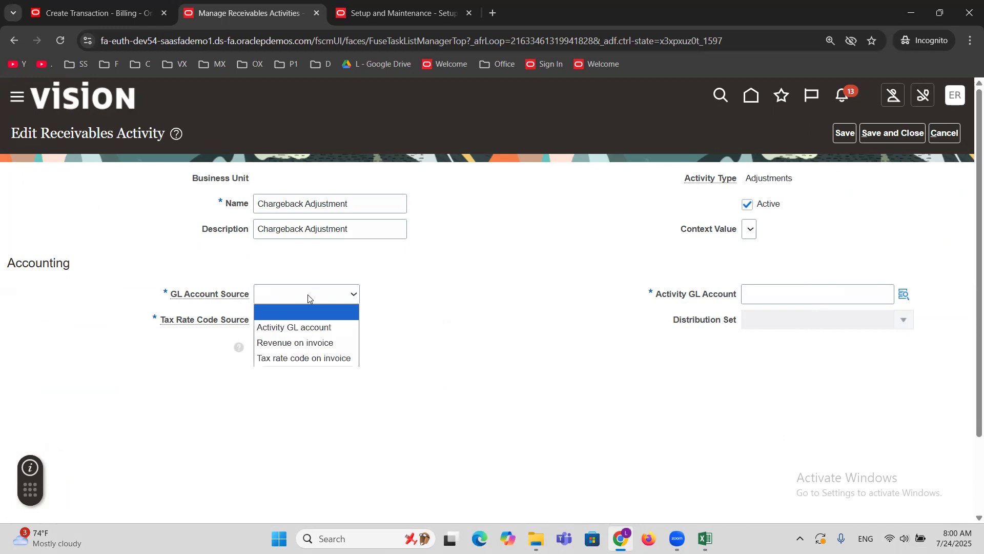
click(307, 328)
click(284, 322)
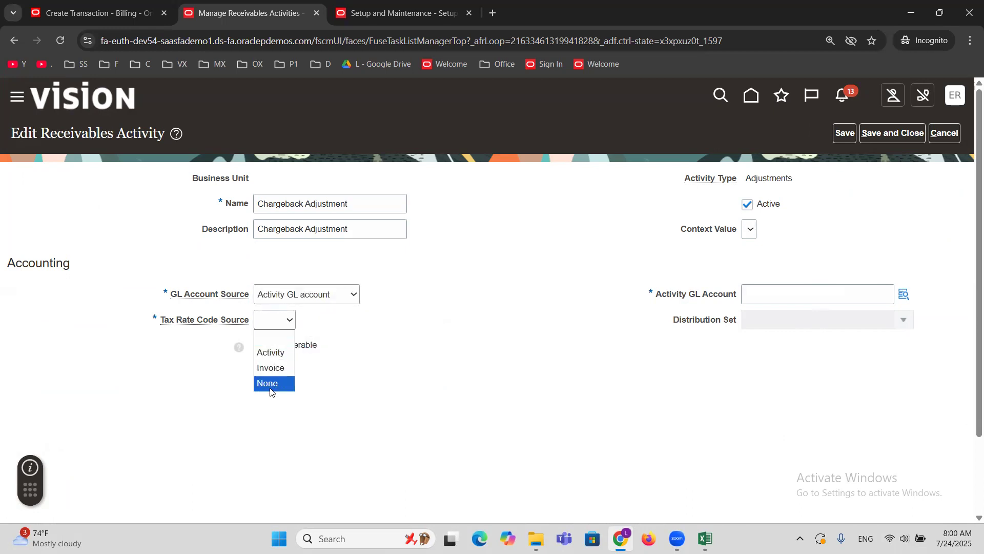
click(270, 387)
Open the Activity GL Account segments and set Company to 1000 ERPTREE Financial Services Inc and Department to 000 Default.
click(903, 294)
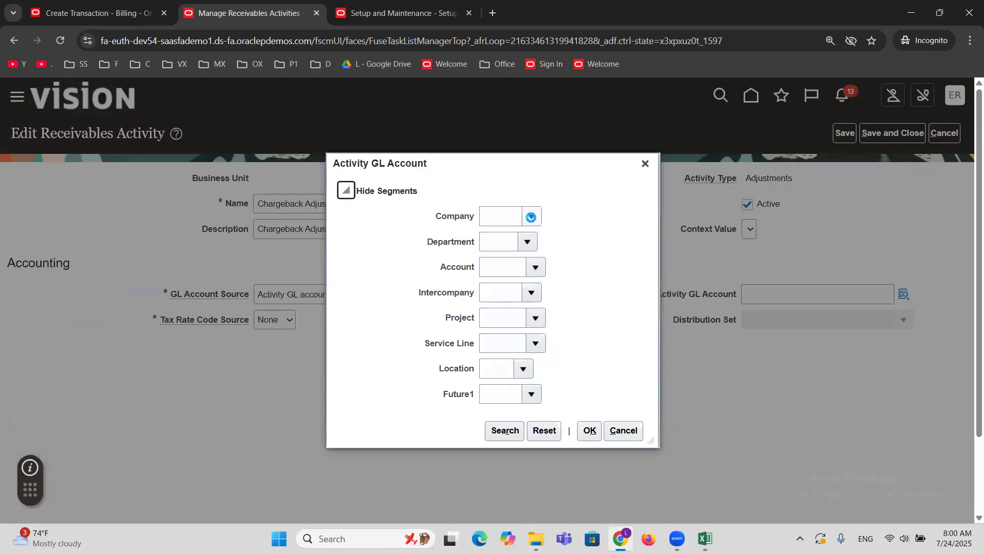
click(531, 218)
click(532, 238)
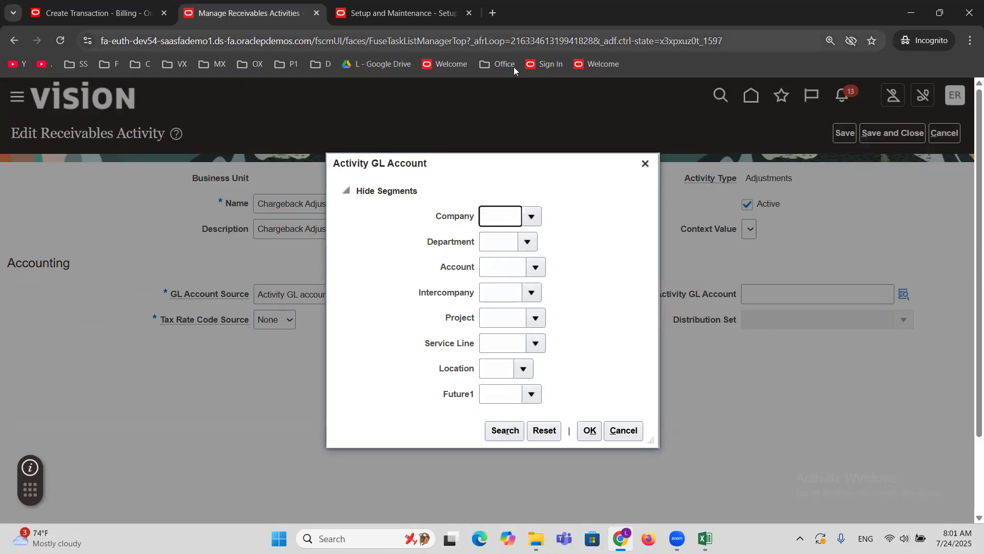
click(532, 217)
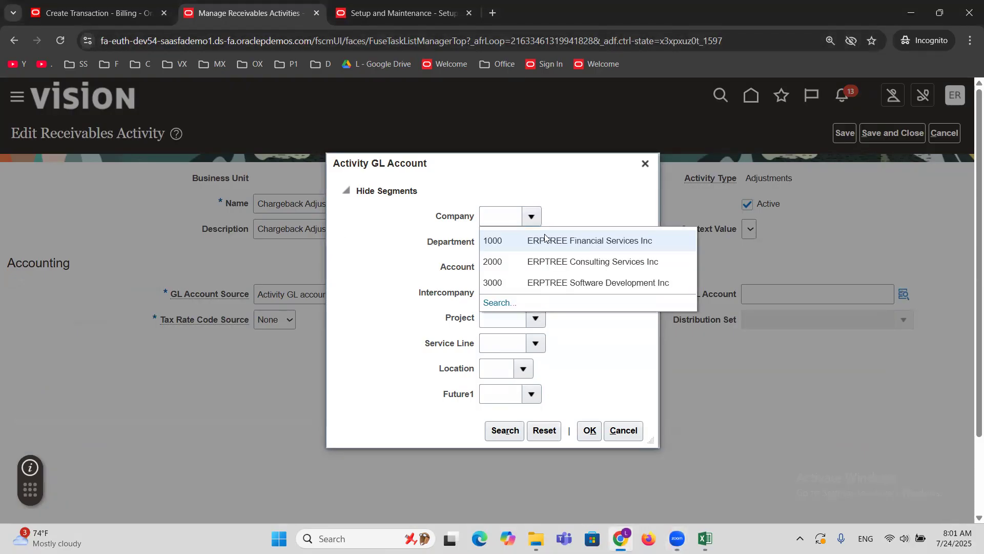
click(546, 235)
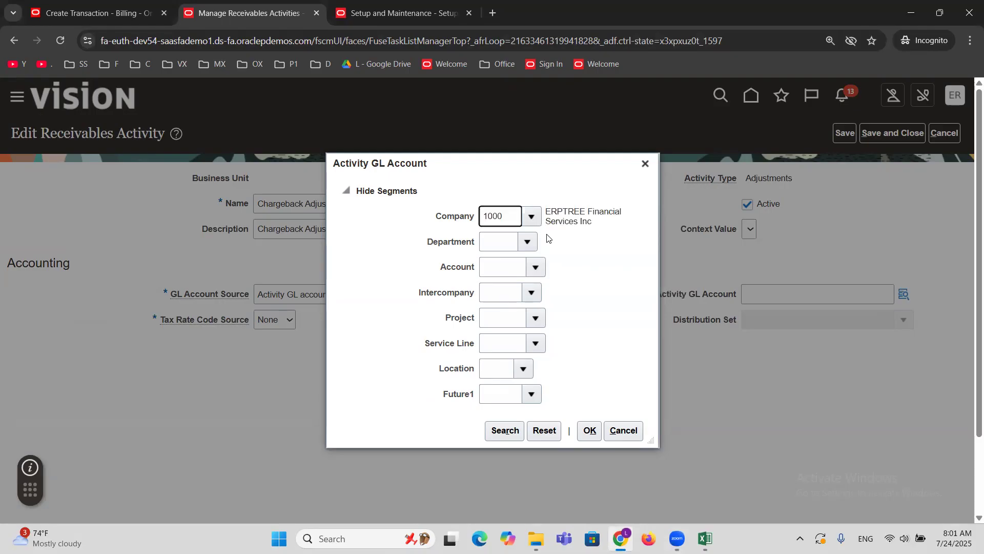
click(528, 236)
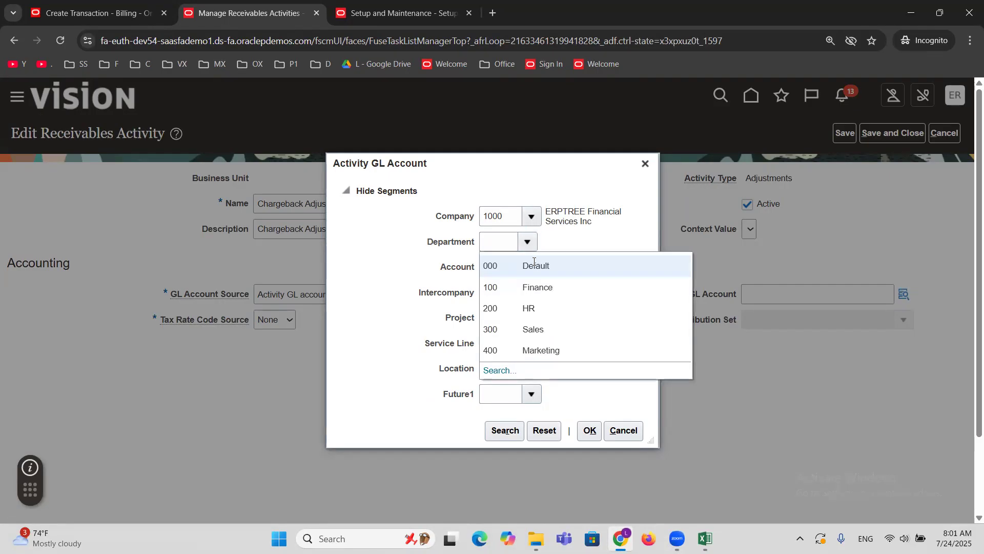
click(535, 264)
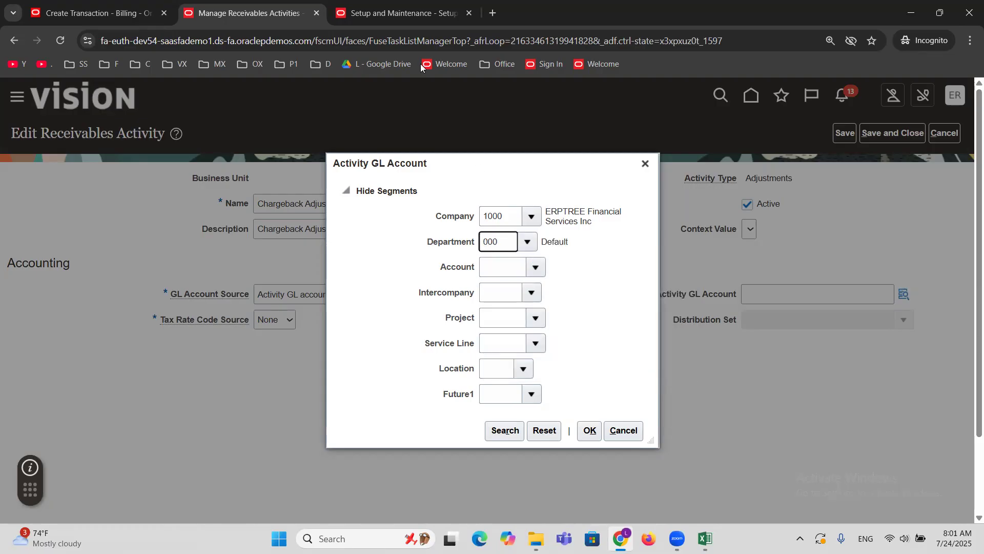
Open the full Account segment lookup in advanced mode and search it for descriptions containing Charge.
click(531, 264)
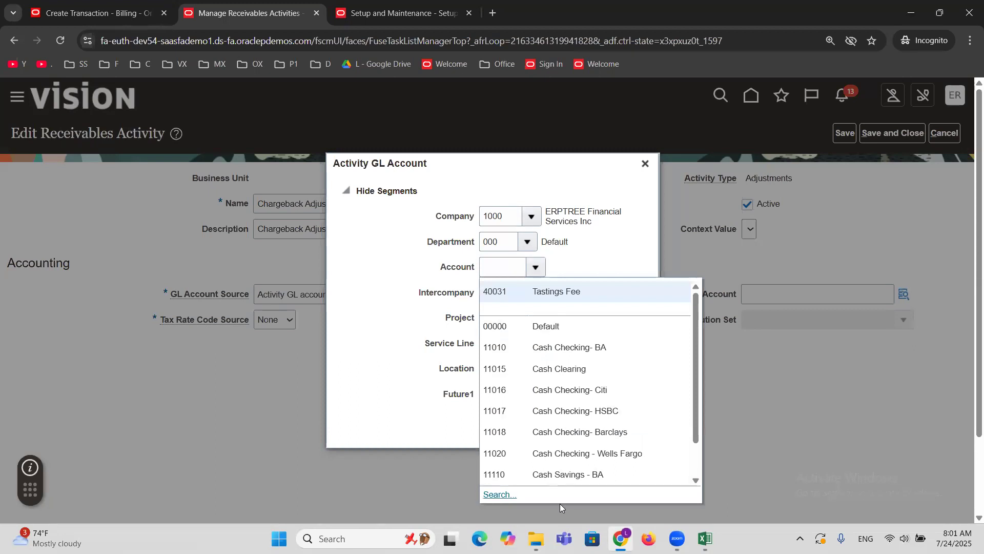
click(493, 496)
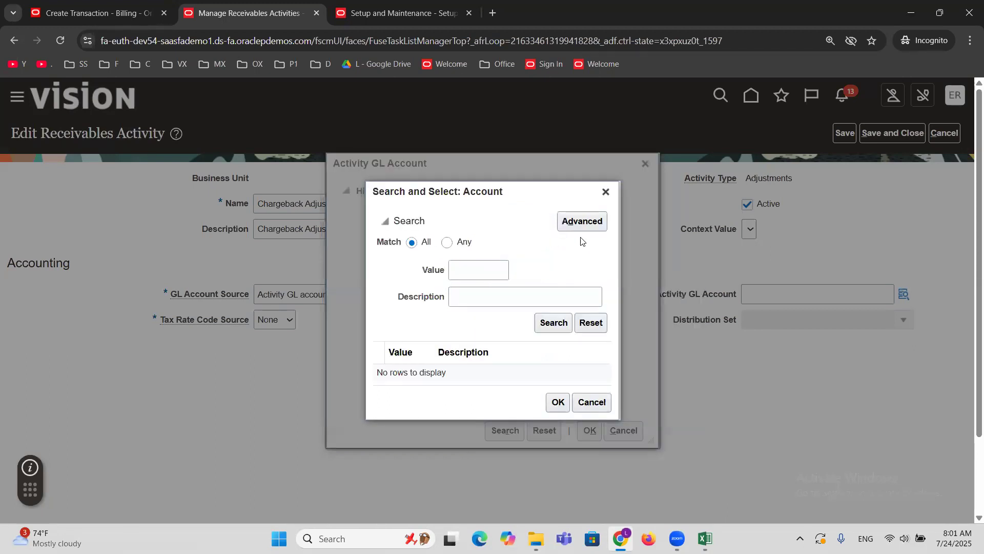
click(578, 226)
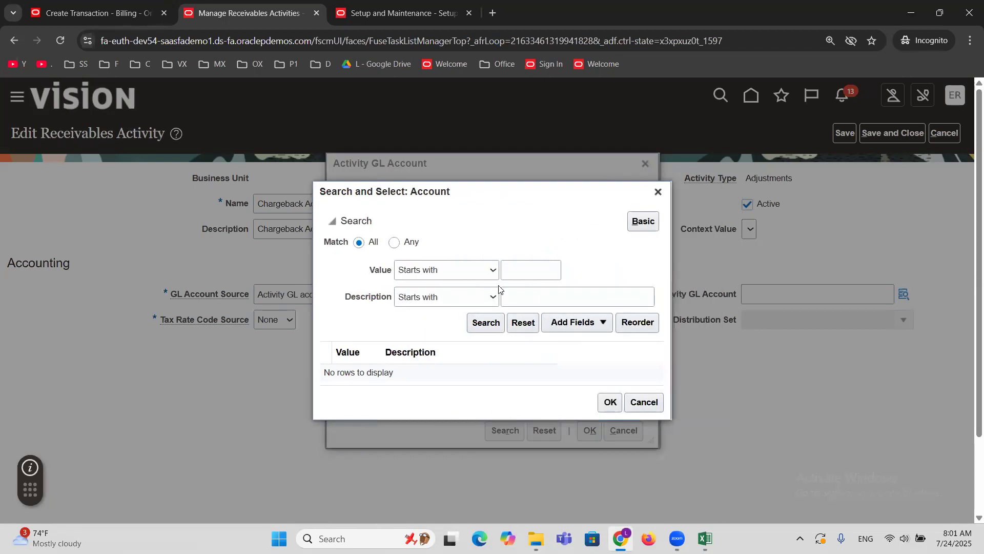
click(470, 298)
click(445, 467)
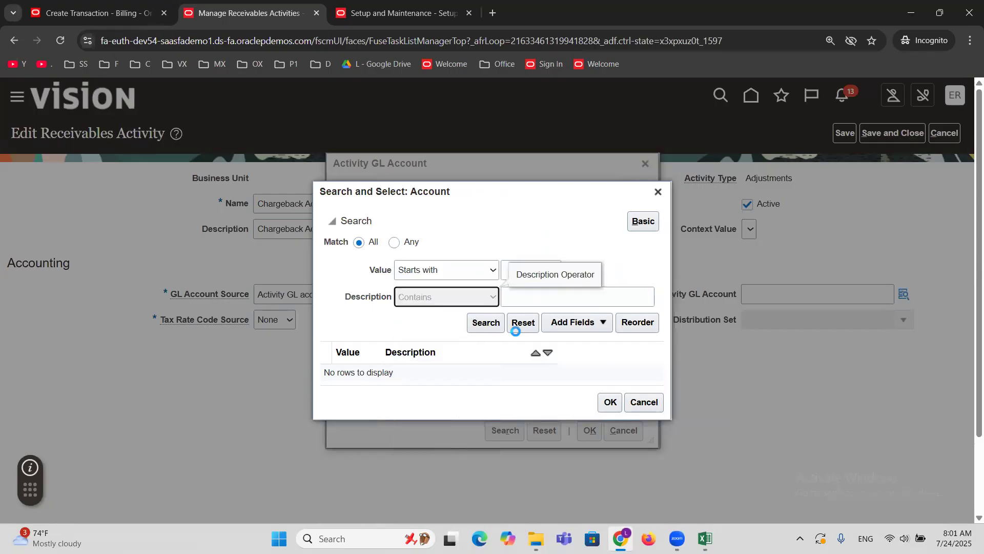
click(523, 301)
text(c)
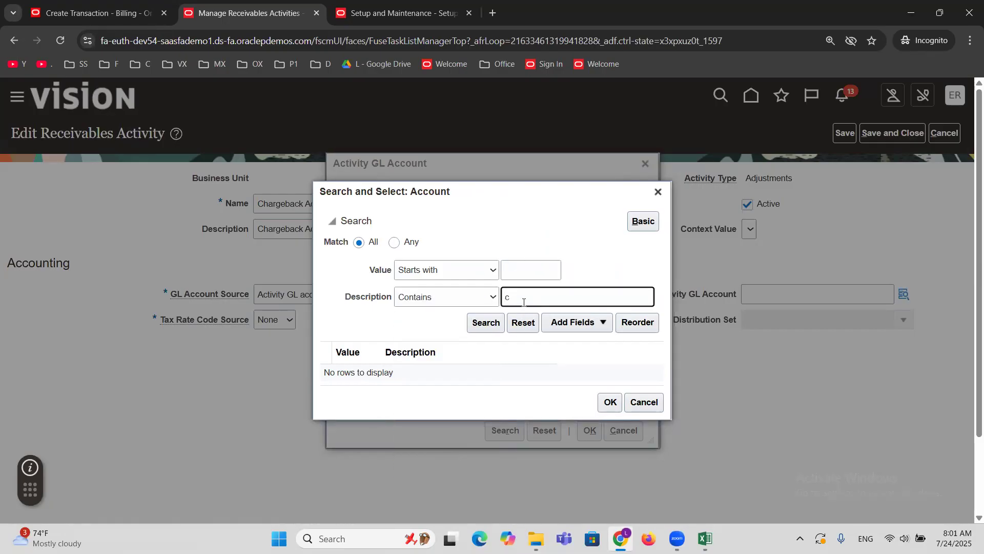
text(harge)
click(495, 321)
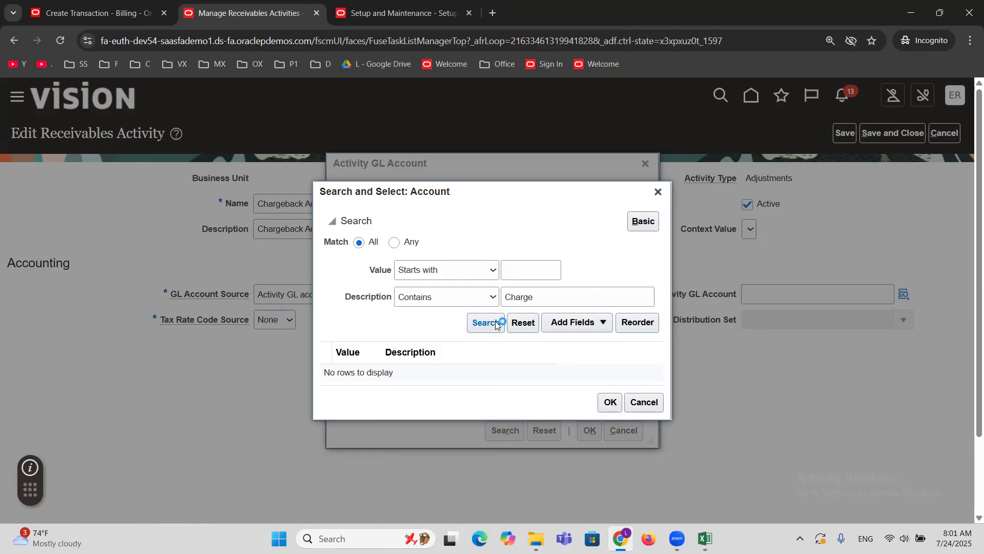
Narrow the account search to descriptions containing Chargeback and select 13160 Credit Card Chargeback for the Account segment.
click(539, 200)
text(back)
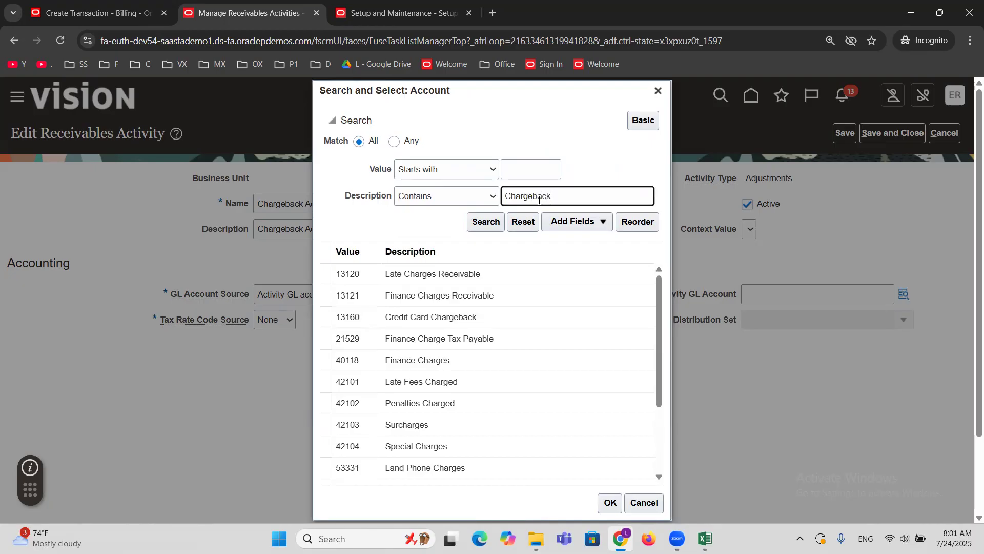
click(487, 222)
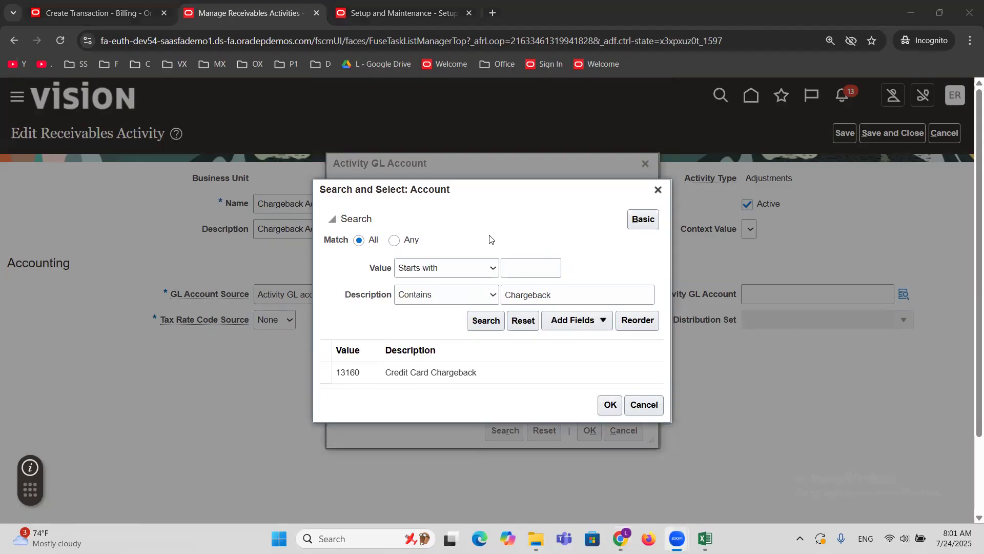
click(472, 371)
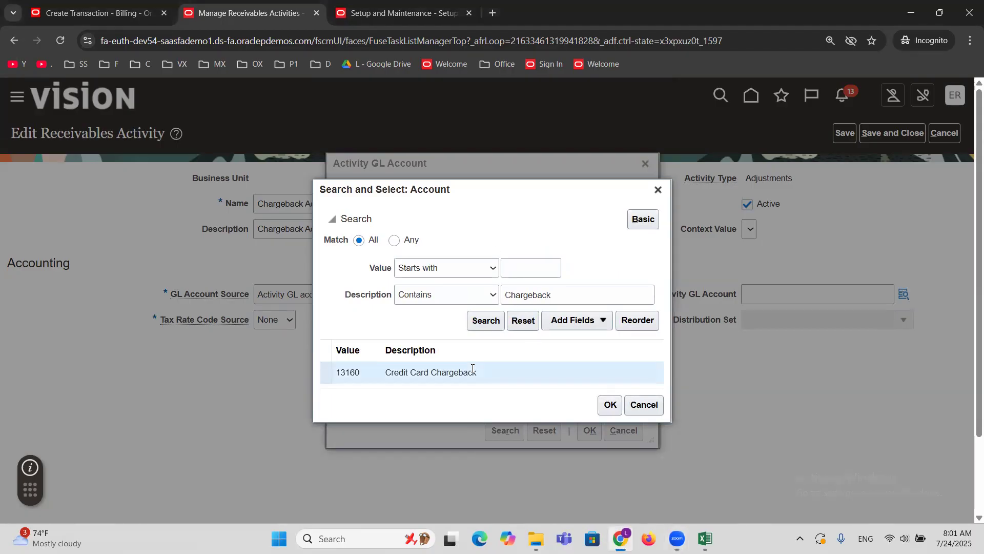
click(608, 406)
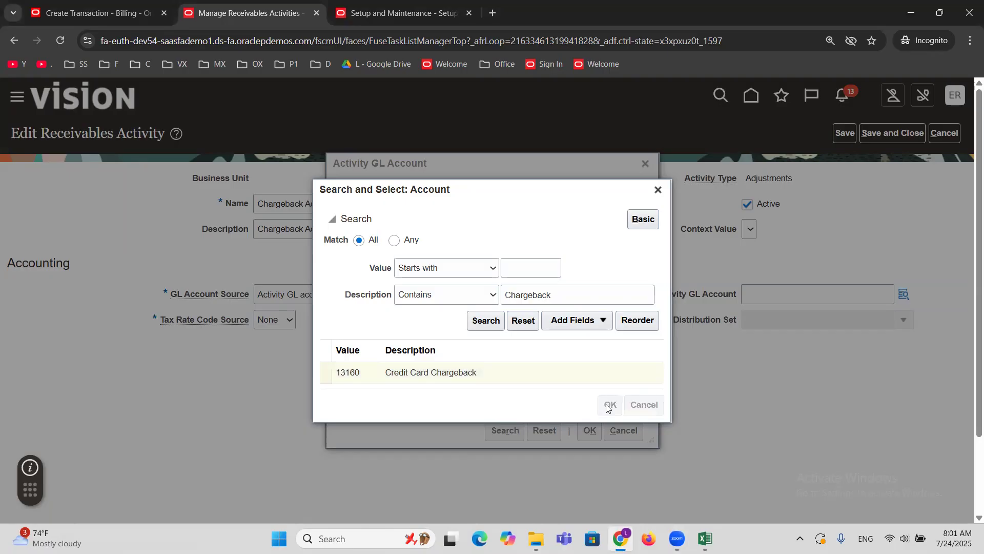
Set the Default value for Intercompany (0000), Project (00000), Service Line (00000), Location (00) and Future1 (0000).
click(531, 291)
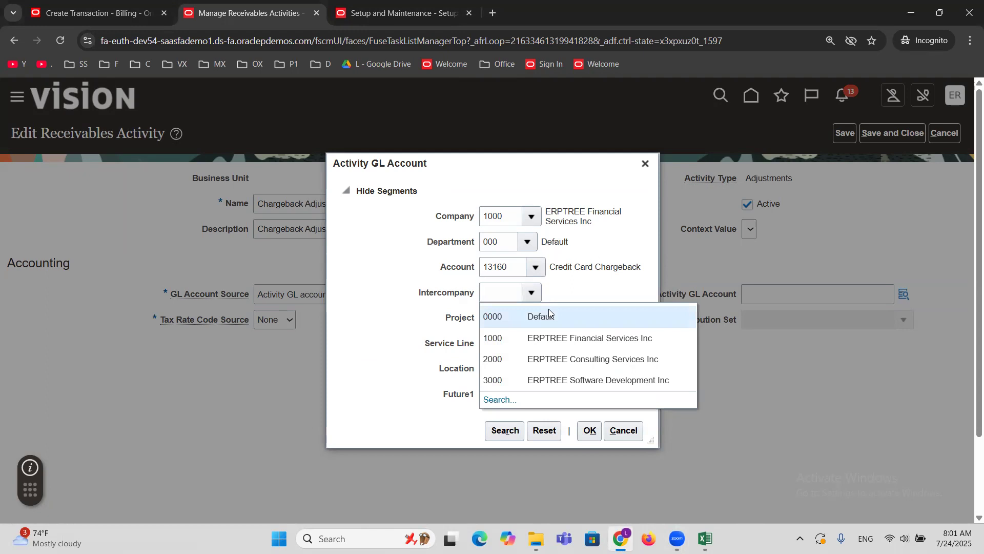
click(550, 314)
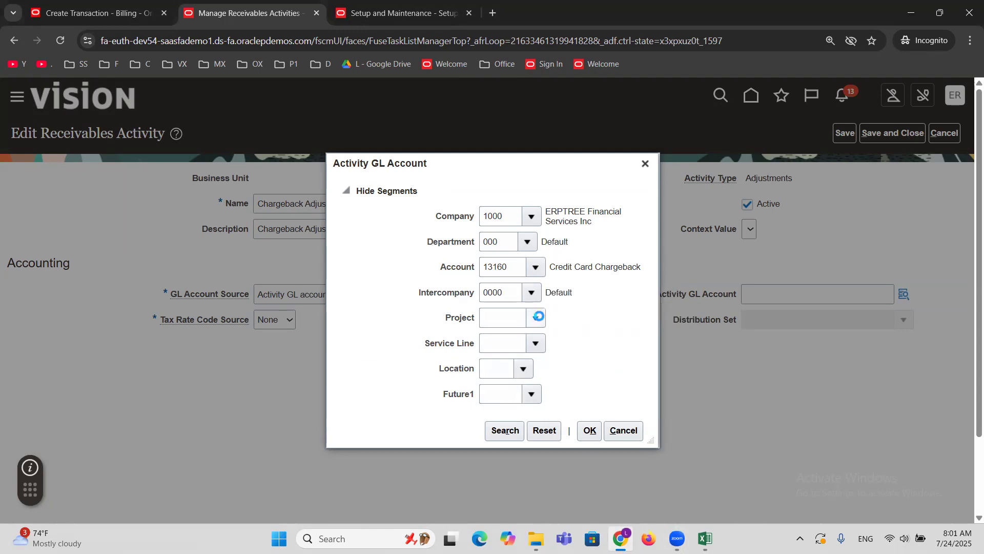
click(507, 341)
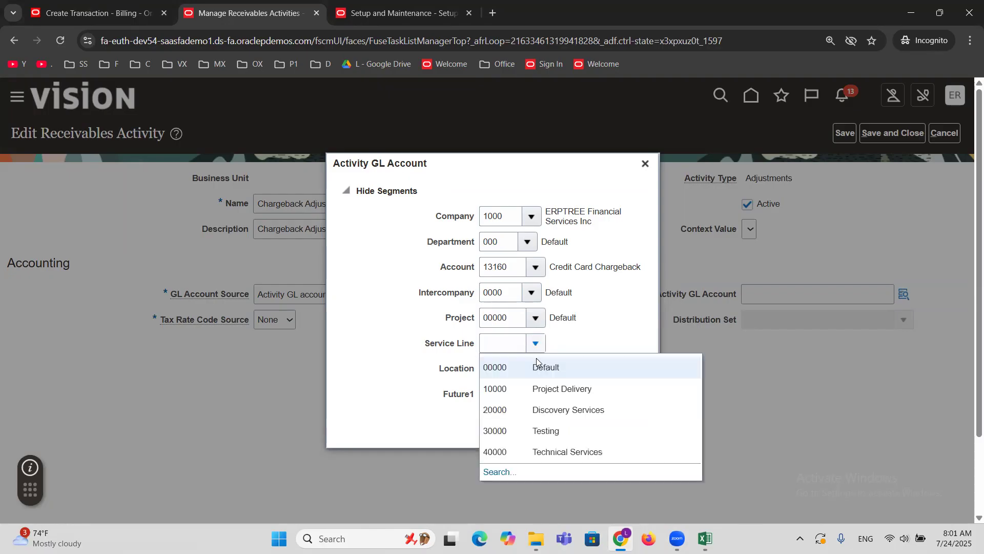
click(541, 367)
click(523, 368)
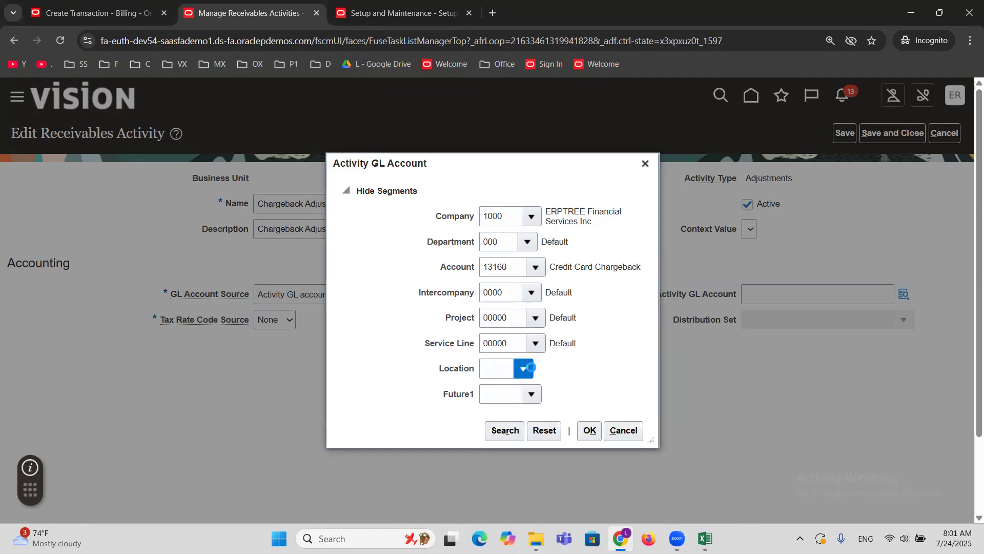
click(531, 396)
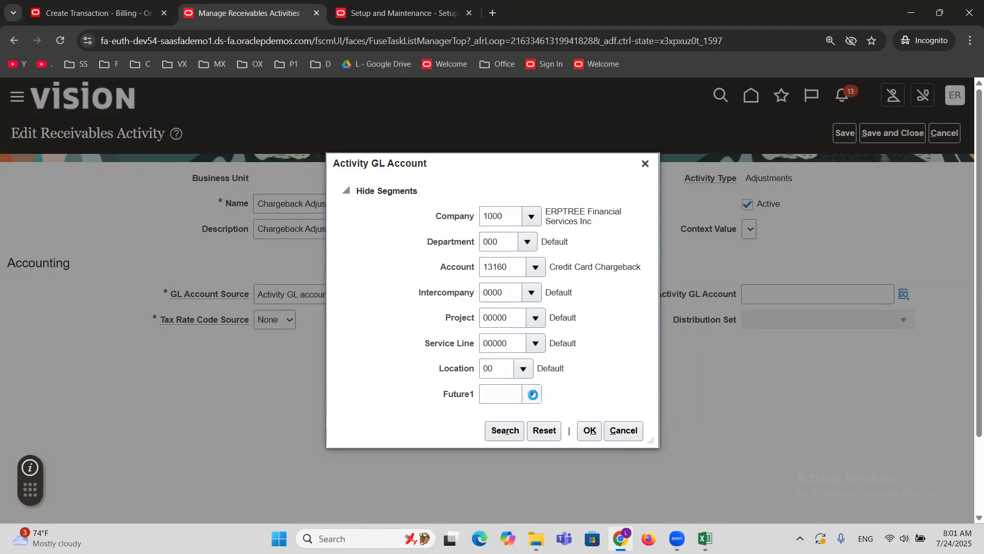
click(533, 394)
click(544, 416)
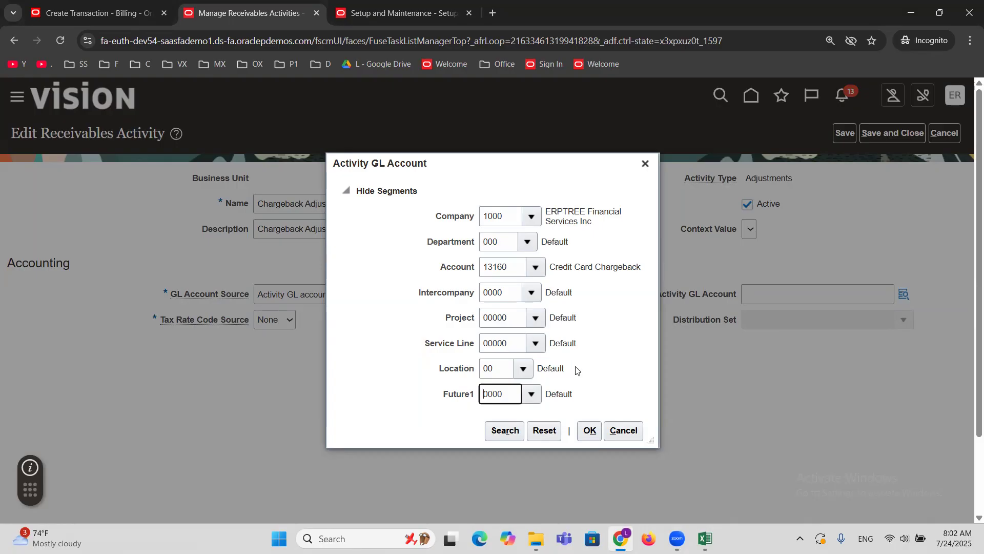
Accept the Activity GL Account combination, then save and close both the Chargeback Adjustment activity and the Manage Receivables Activities page.
click(274, 4)
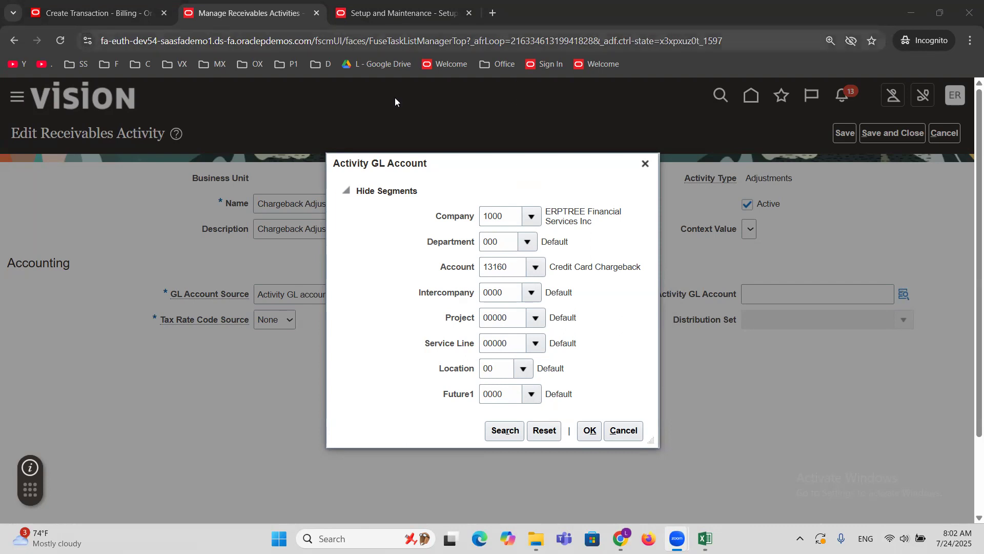
click(590, 431)
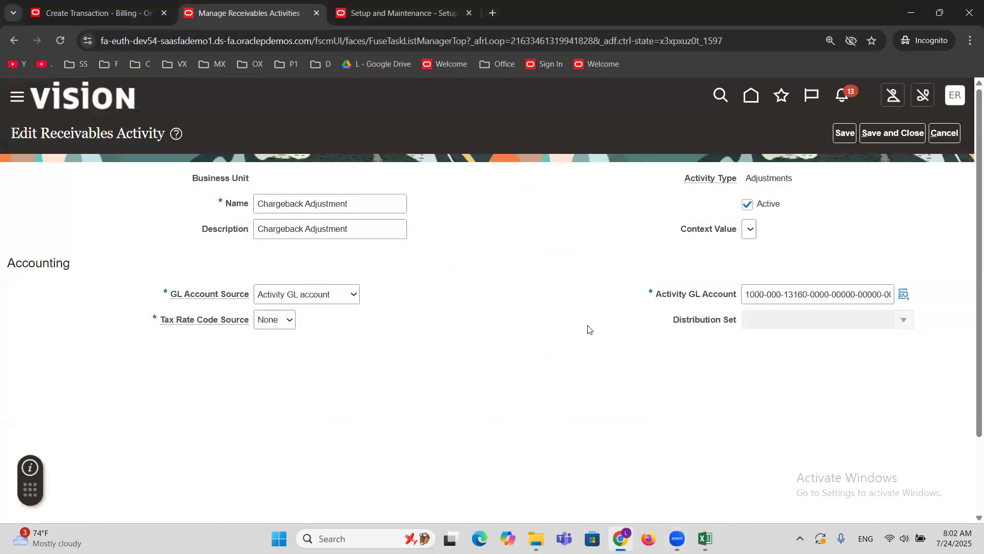
click(882, 135)
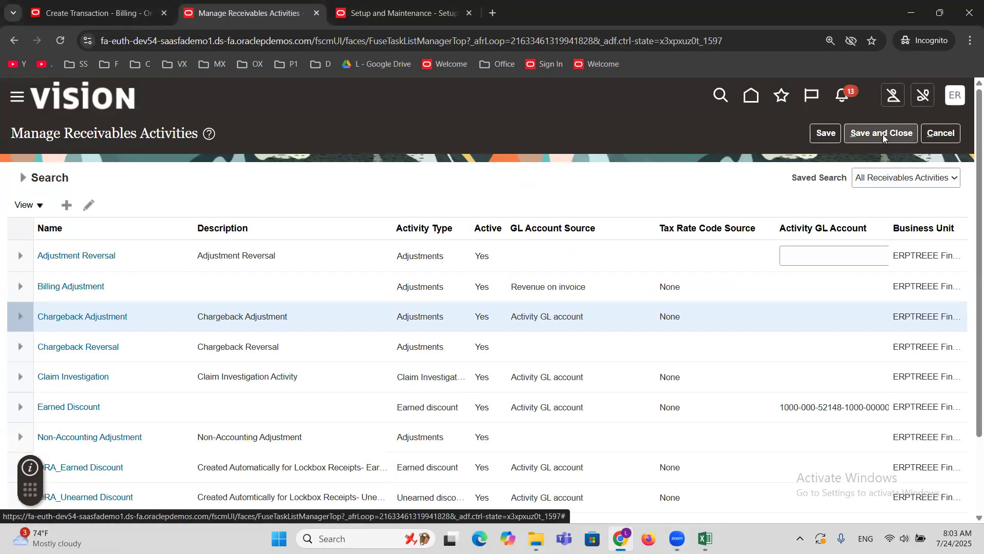
click(882, 134)
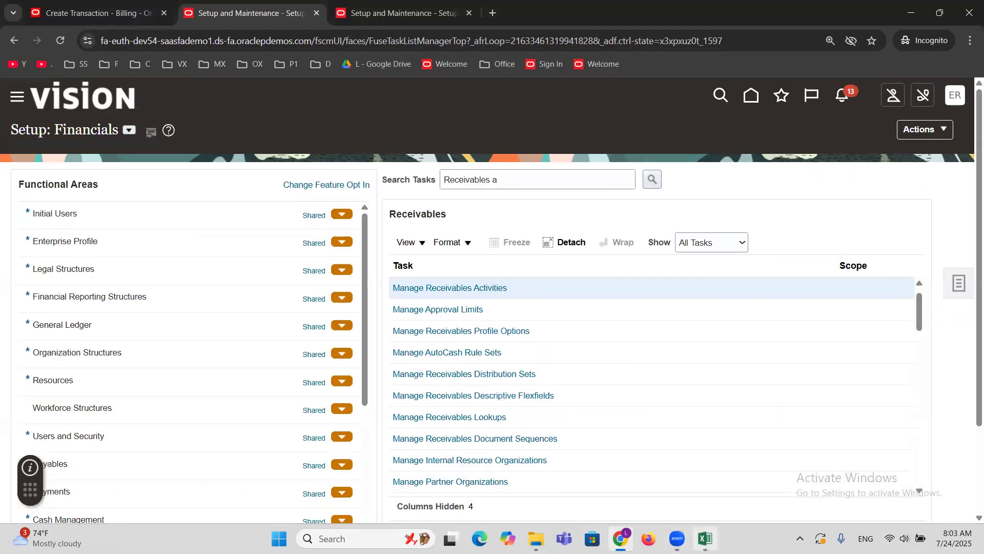
Switch to the Excel training workbook and review the chargeback transaction steps listed in A77:A80.
click(706, 538)
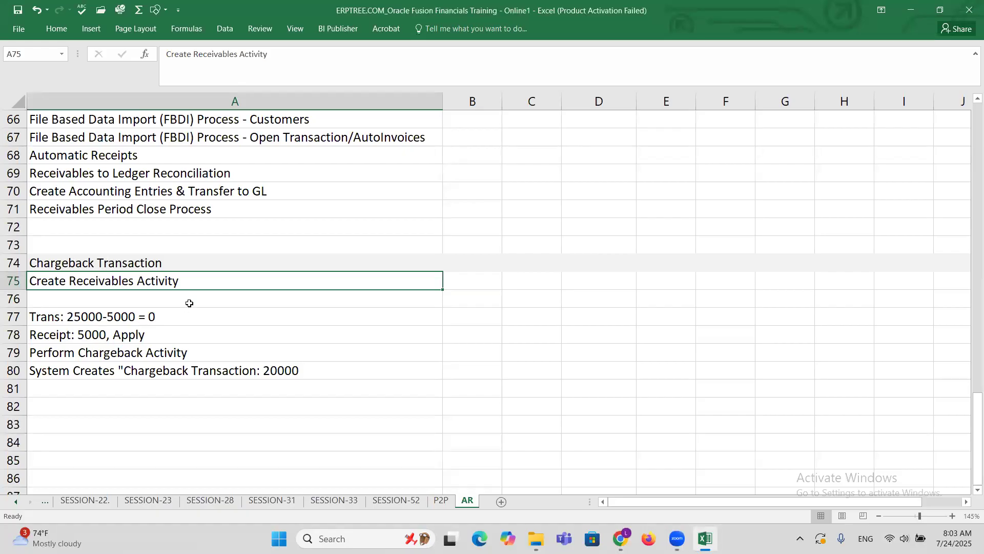
click(162, 317)
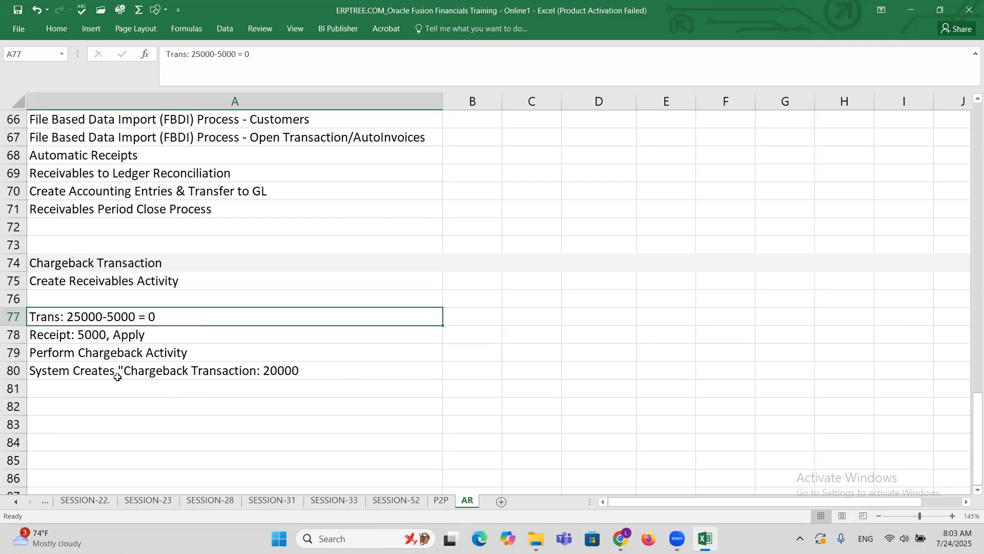
drag(115, 371, 113, 316)
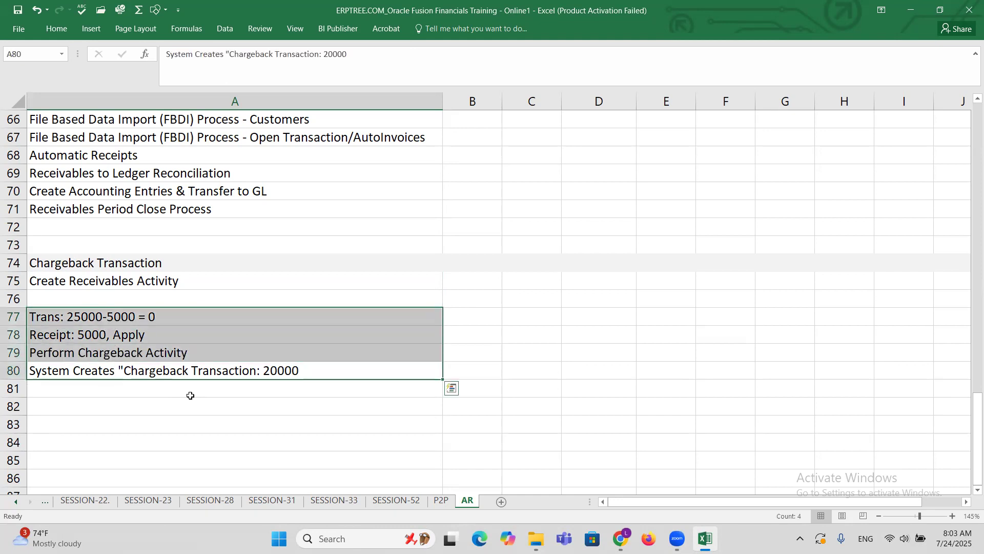
Return to Oracle billing in Chrome, cancel the open Create Transaction page and start a new transaction.
click(621, 537)
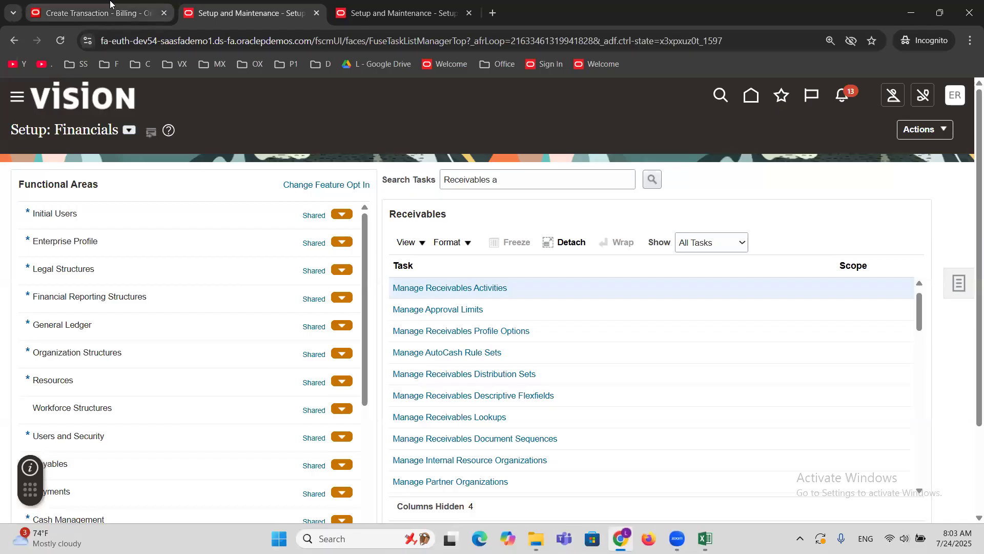
click(111, 5)
click(951, 135)
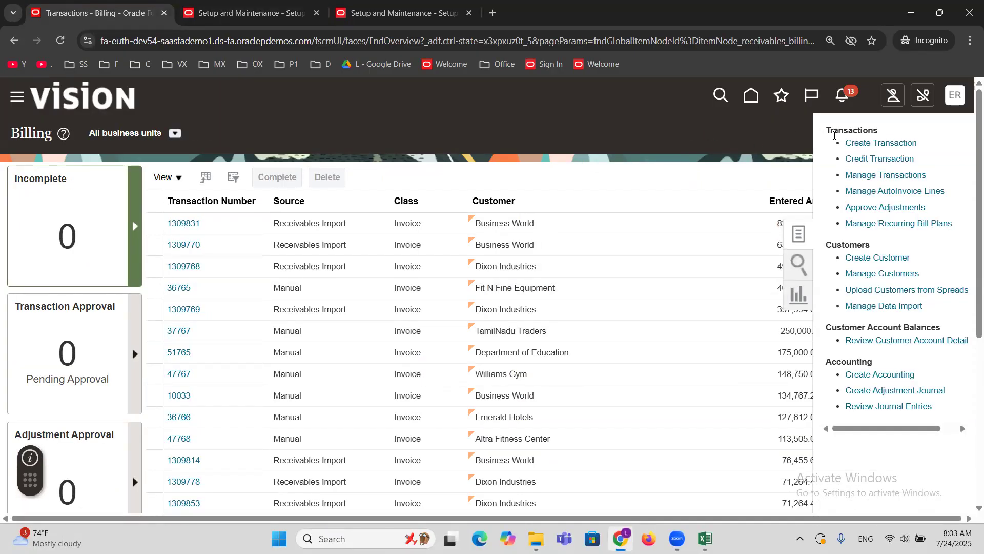
click(851, 145)
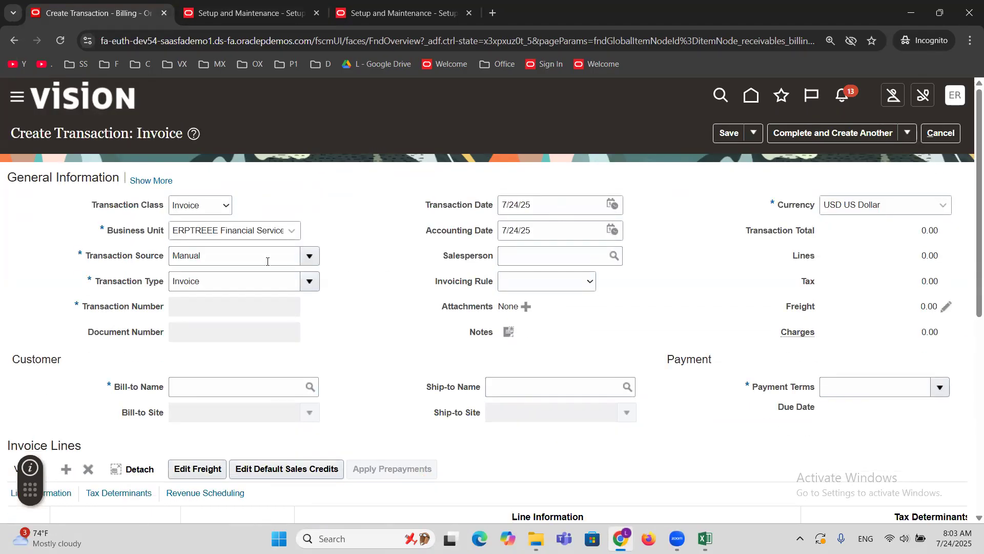
Set the invoice's Transaction Source to ERPTREE Invoice and its Bill-to Name to MAXX Corporation.
click(267, 261)
text(ERPTREE)
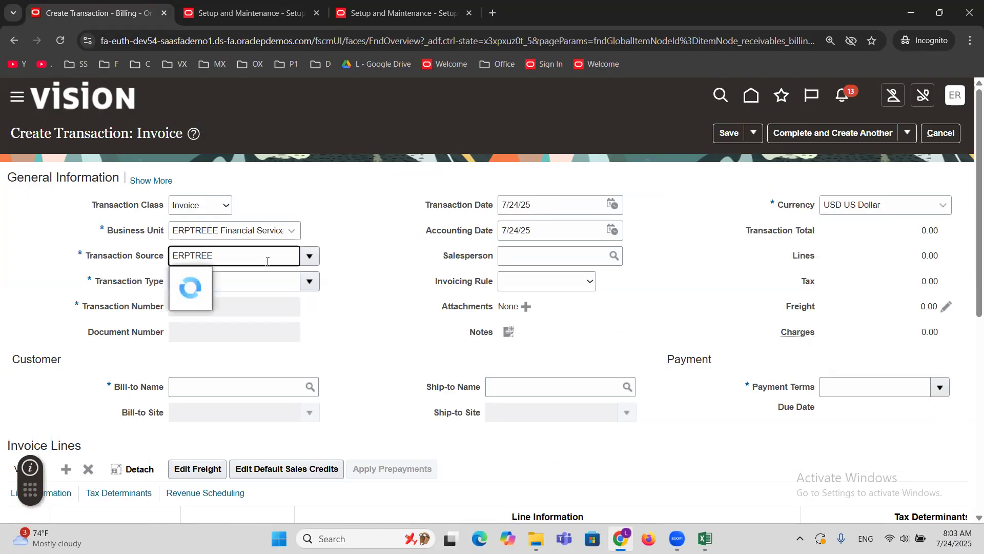
click(269, 322)
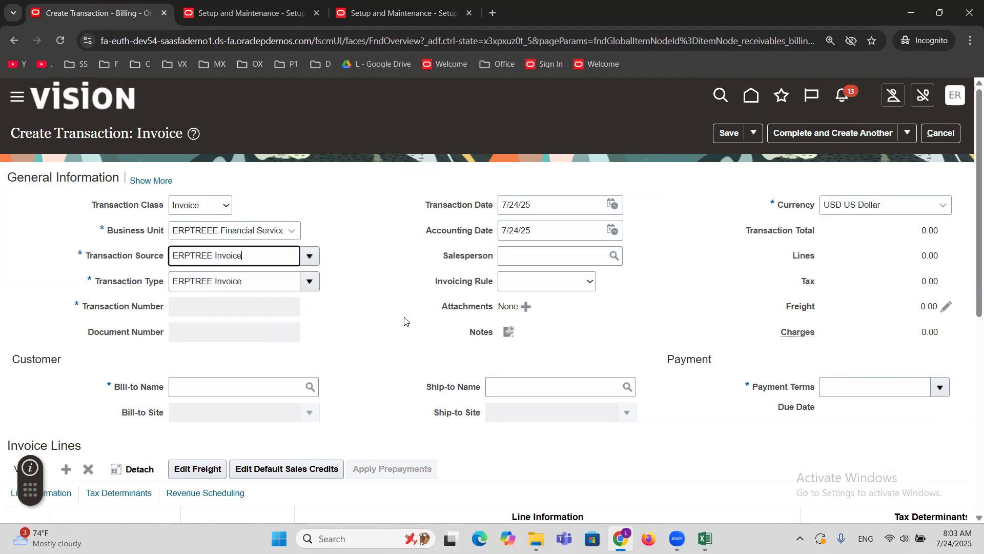
click(198, 386)
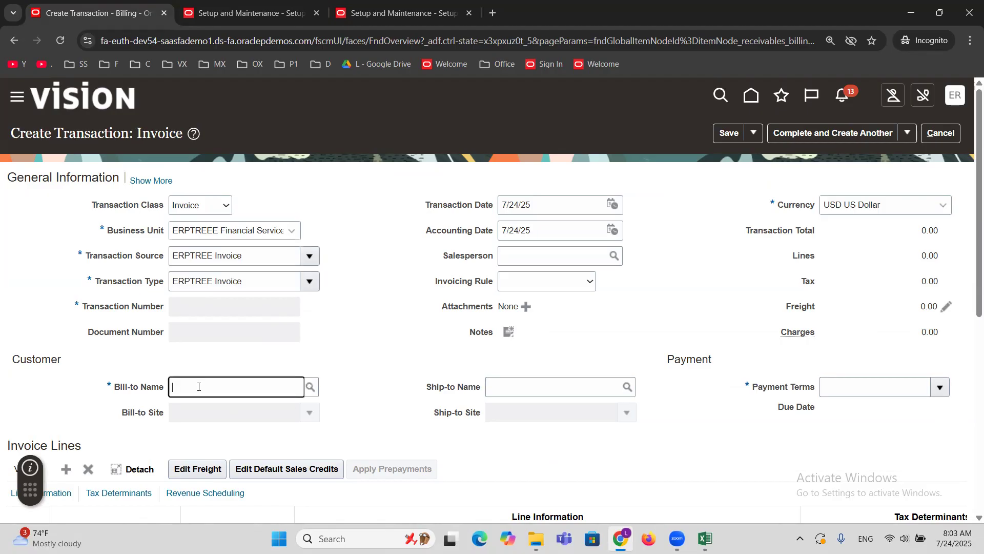
text(MAXX)
key(Tab)
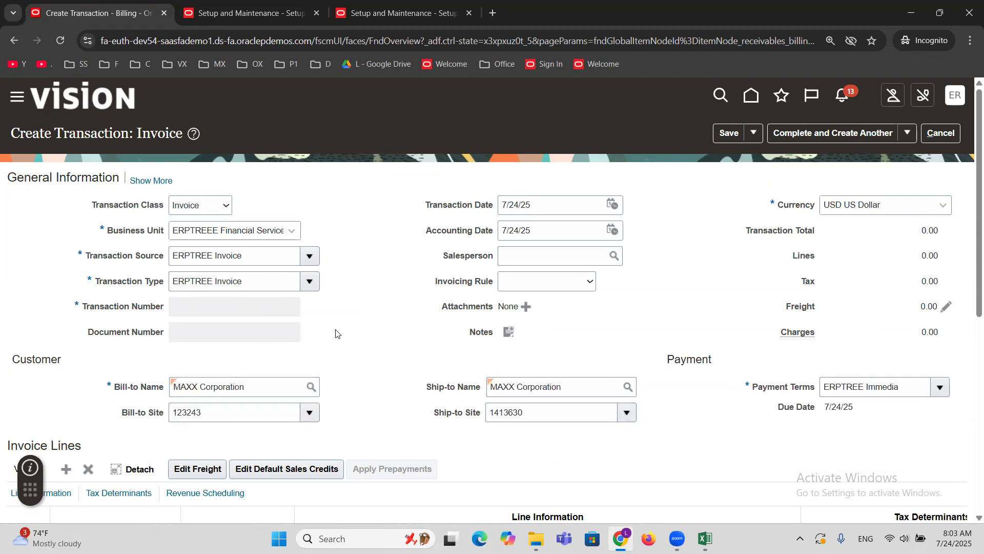
Fill in invoice line 1 with description GOODS, quantity 1 and unit price 25000.
scroll(336, 334, down, 2)
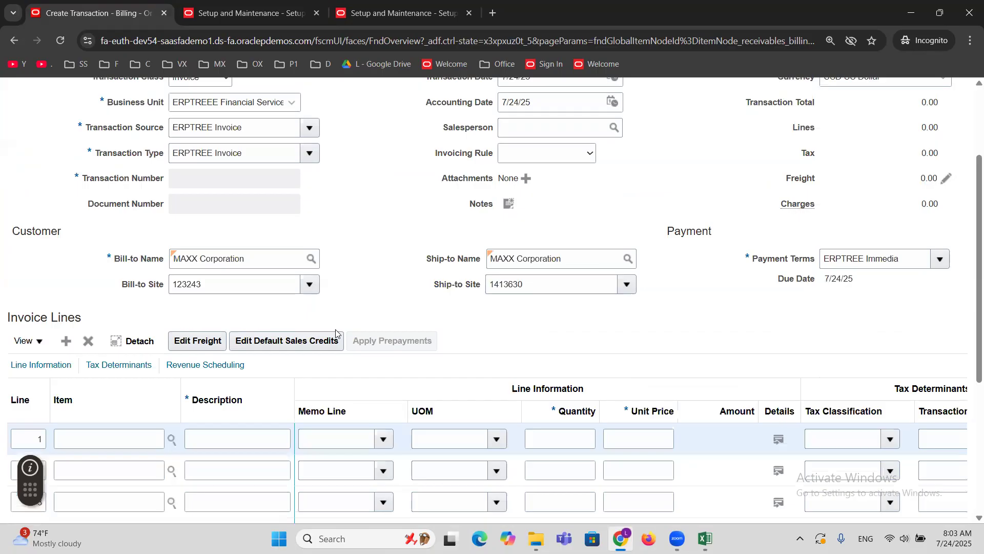
click(211, 437)
text(GOODS)
key(Tab)
key(Tab)
key(Tab)
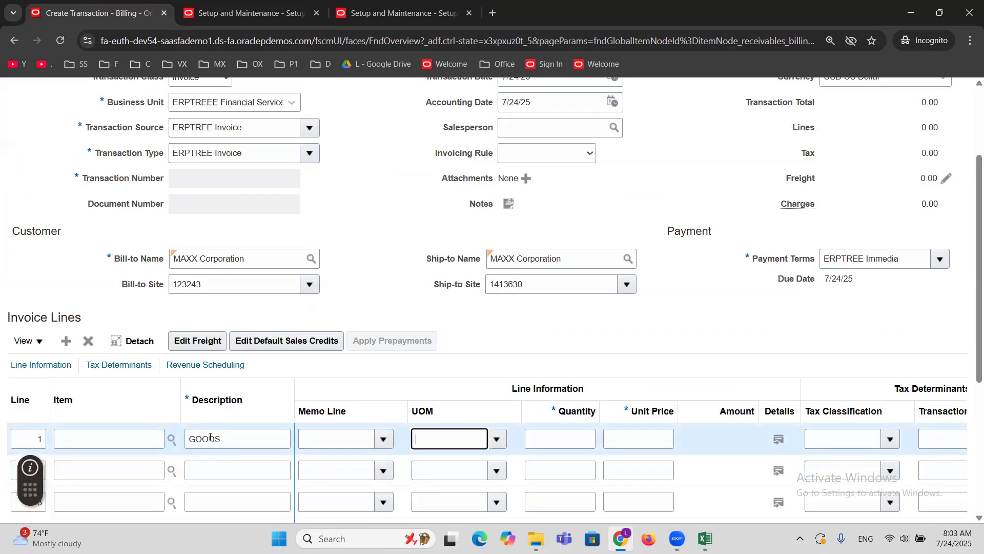
text(1)
key(Tab)
text(25000)
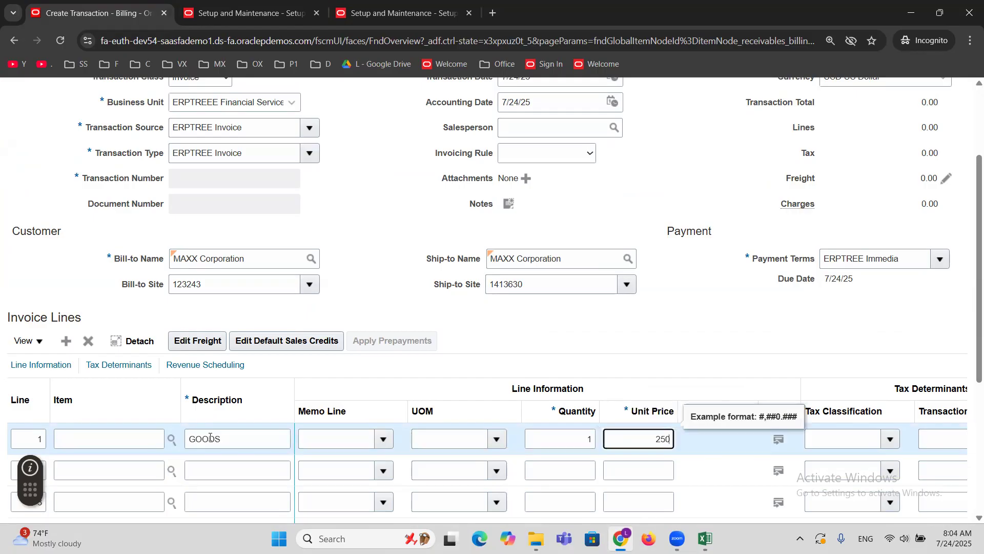
click(472, 329)
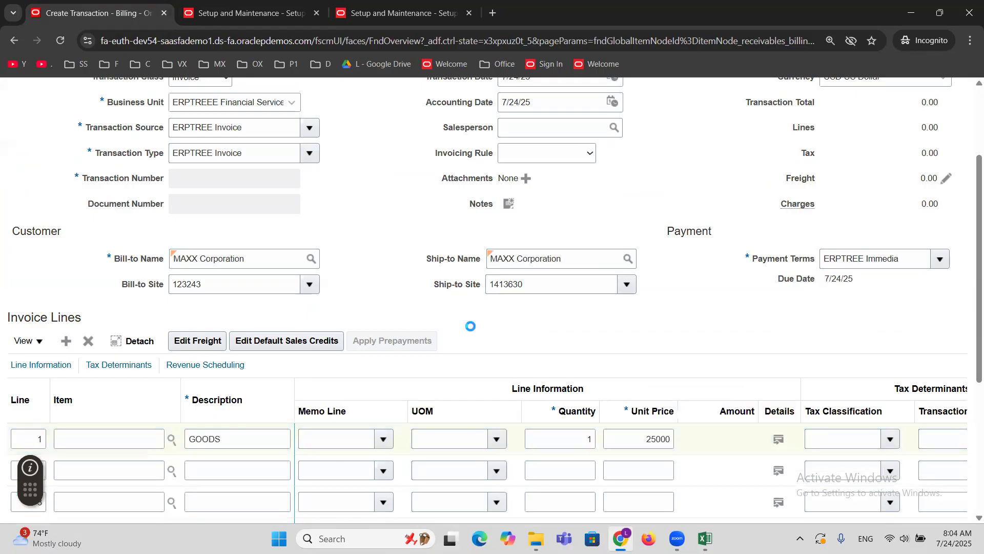
scroll(464, 303, up, 3)
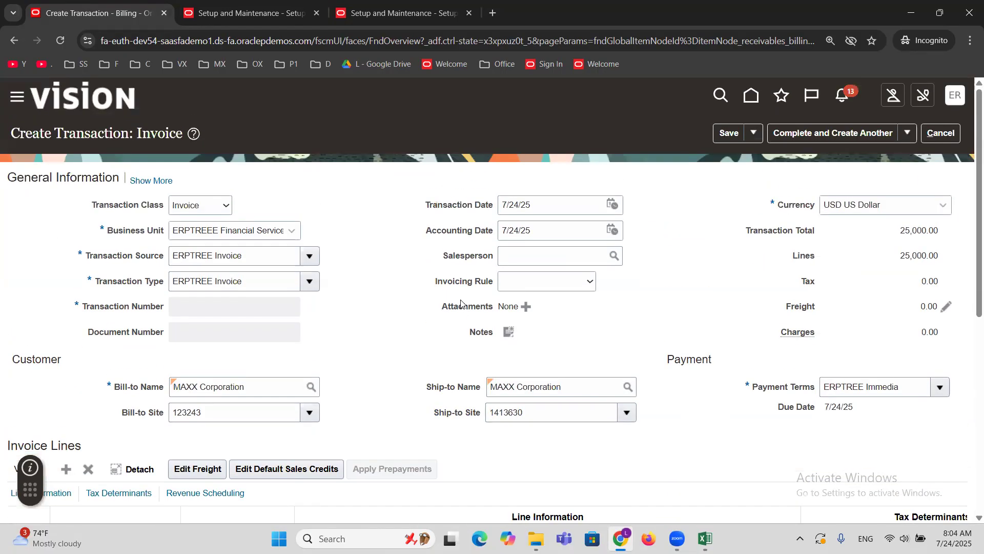
Complete and close the 25,000 MAXX Corporation invoice and dismiss the completion message.
click(907, 134)
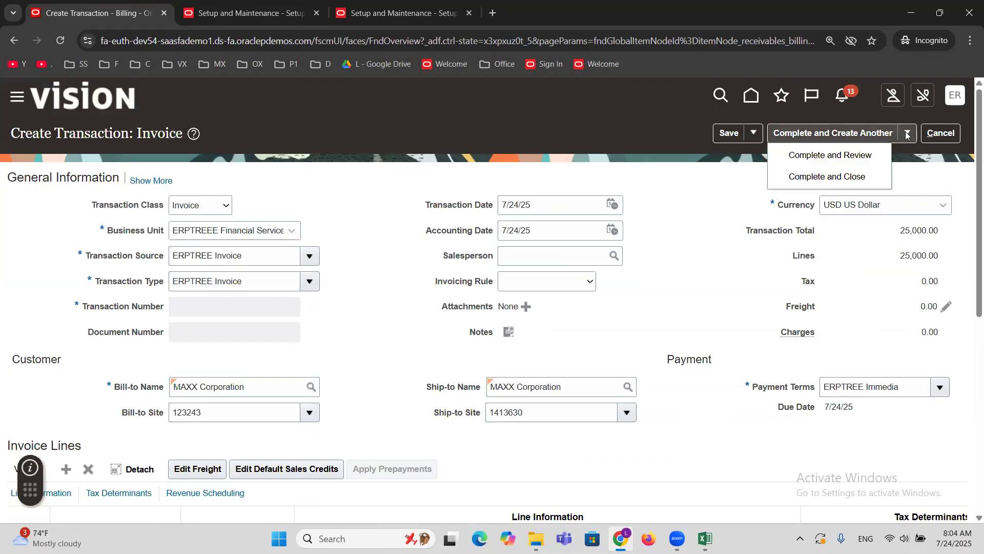
click(820, 177)
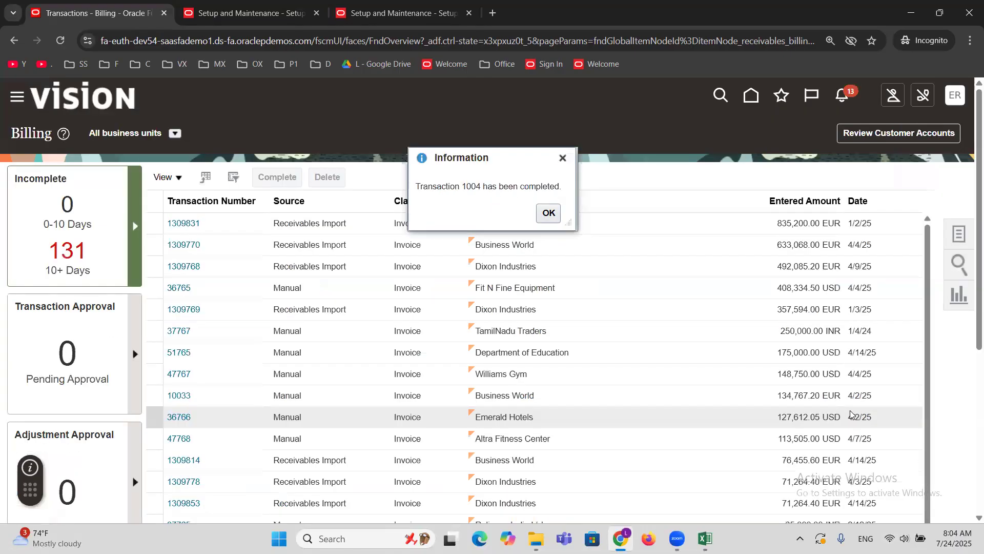
click(544, 217)
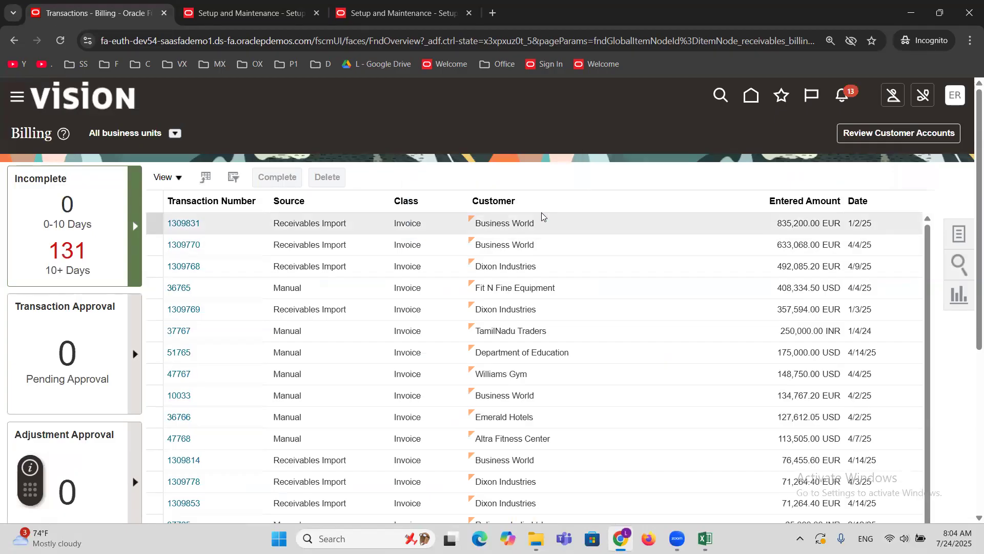
Switch to the Excel training workbook and record transaction number 1004 in cell B77 beside the Trans line.
click(706, 538)
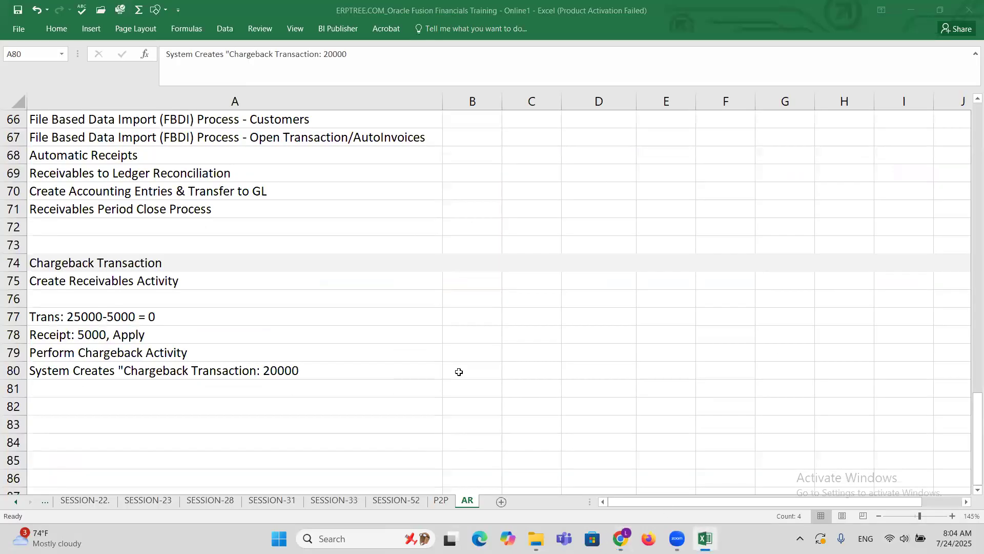
click(464, 318)
text(1004)
click(464, 320)
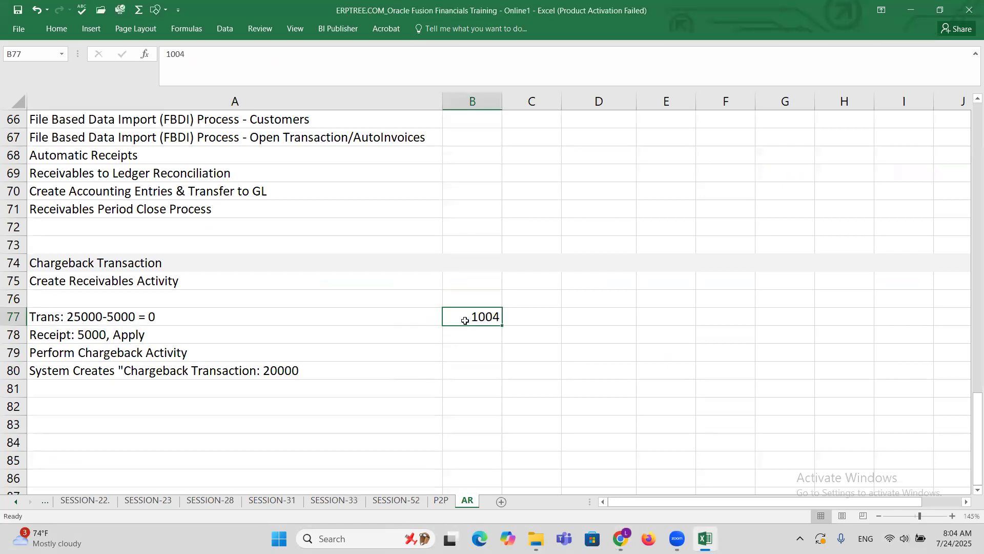
click(203, 328)
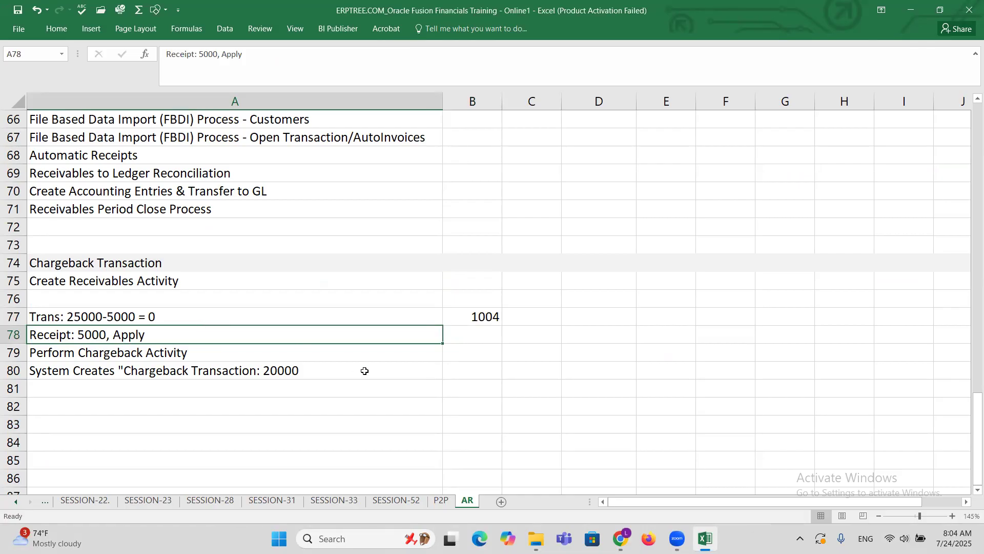
Return to Oracle in Chrome, go to the Receipts work area from the recent items and start a new receipt.
key(alt+Tab)
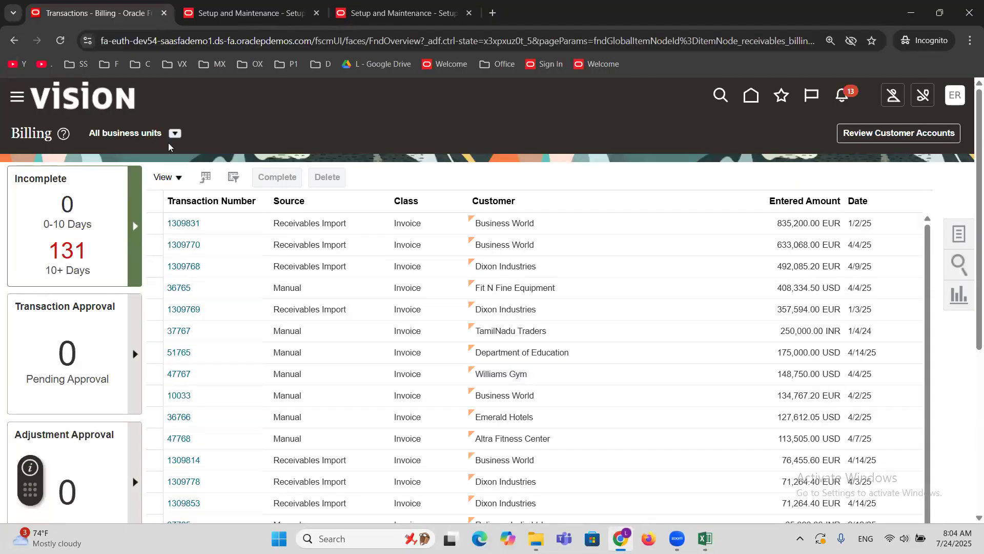
click(18, 98)
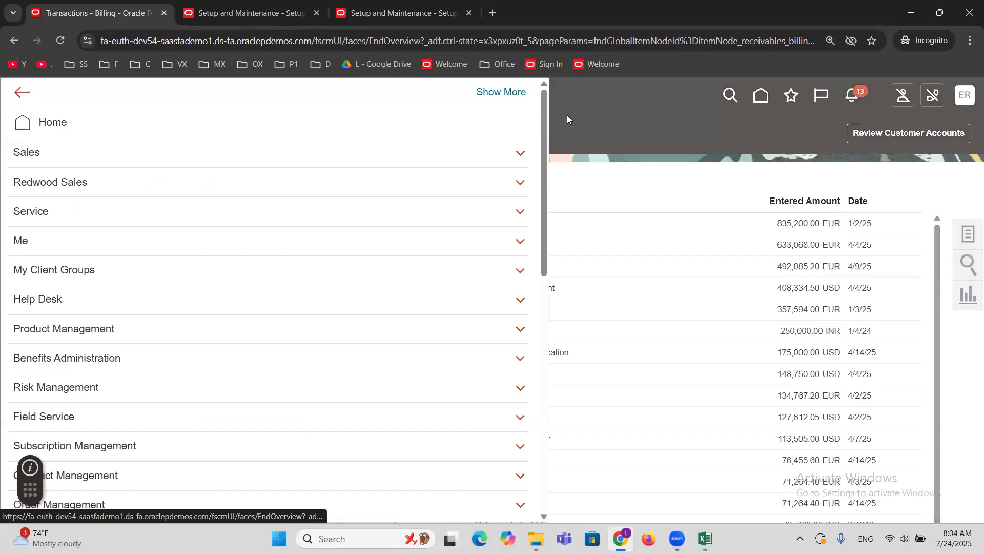
click(783, 99)
click(782, 99)
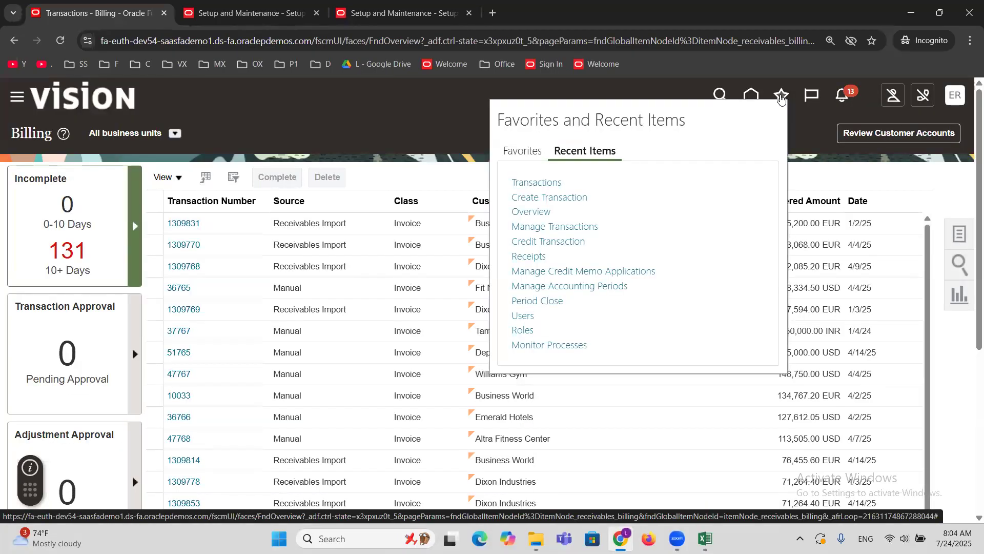
click(524, 260)
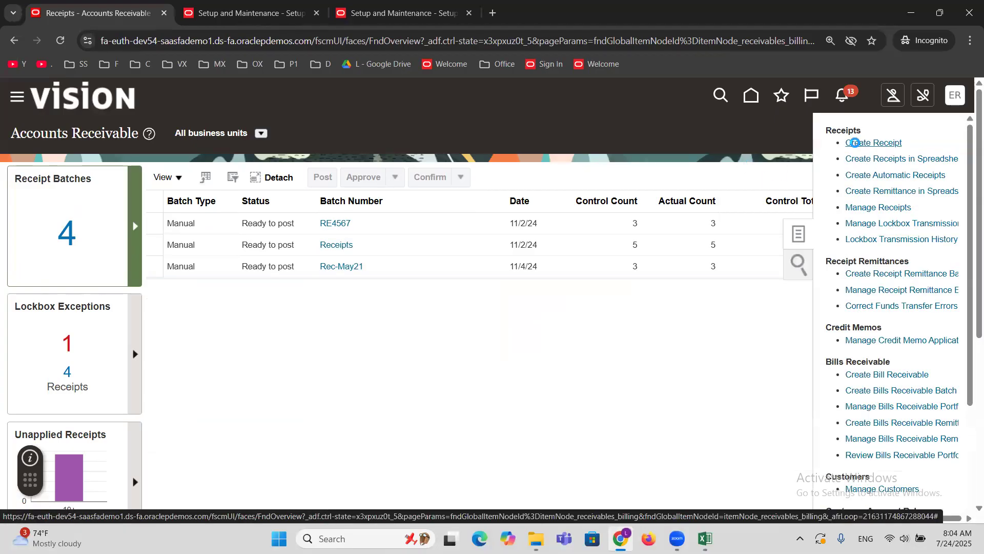
click(855, 142)
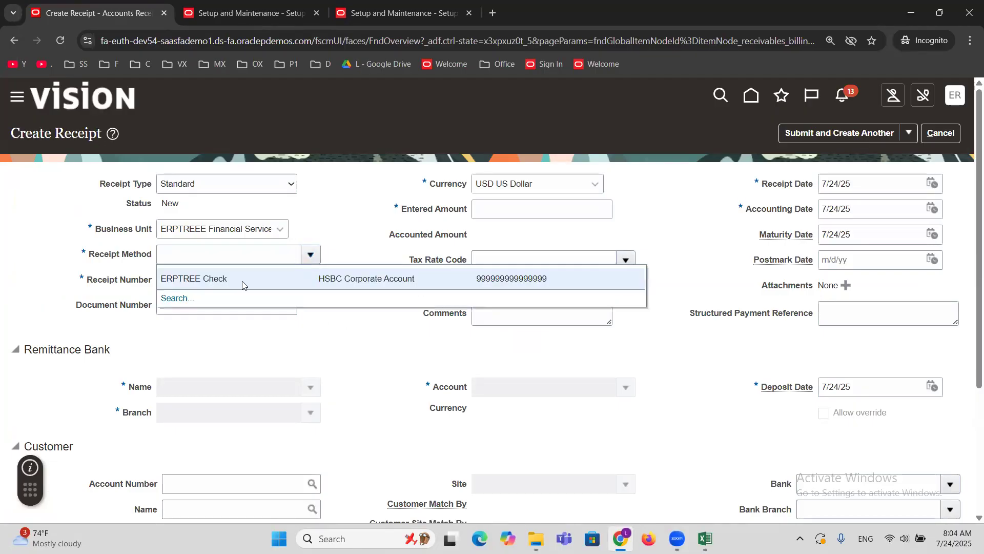
Set the Receipt Method to ERPTREE Check, the Receipt Number to 1111 and the Entered Amount to 5000.
click(243, 281)
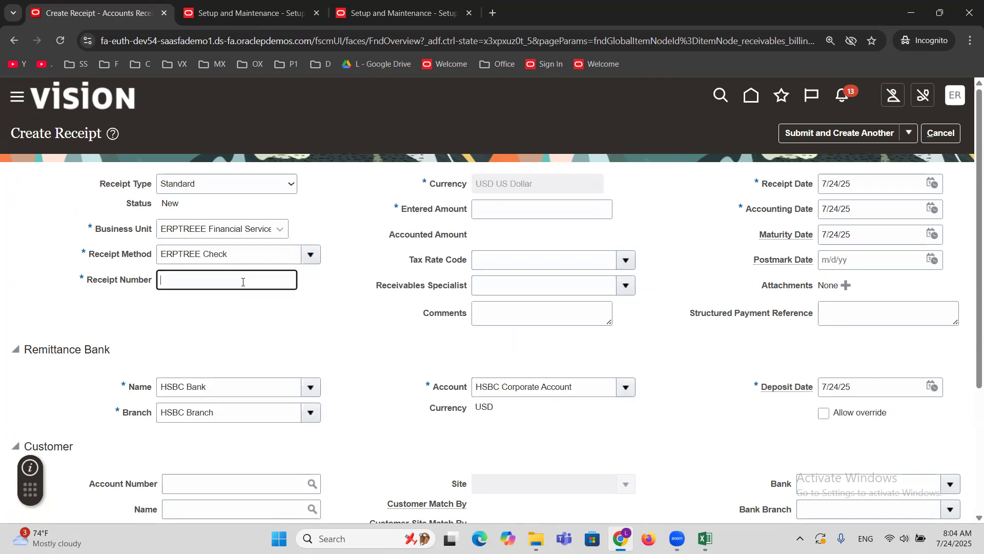
text(111111)
key(BackSpace)
key(BackSpace)
click(531, 203)
text(5,00)
text(000)
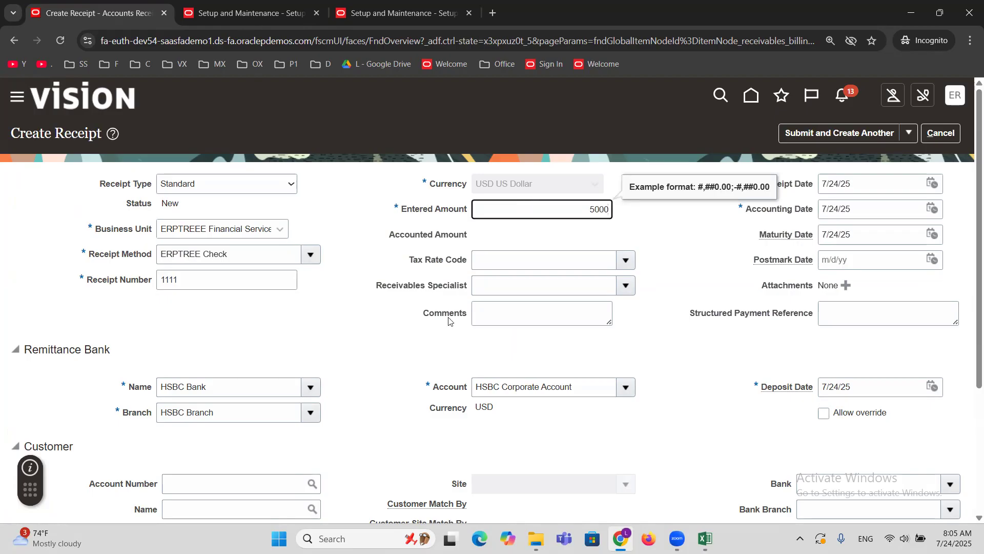
click(410, 357)
Set the receipt's customer to MAXX Corporation and select the customer's site.
scroll(405, 358, down, 3)
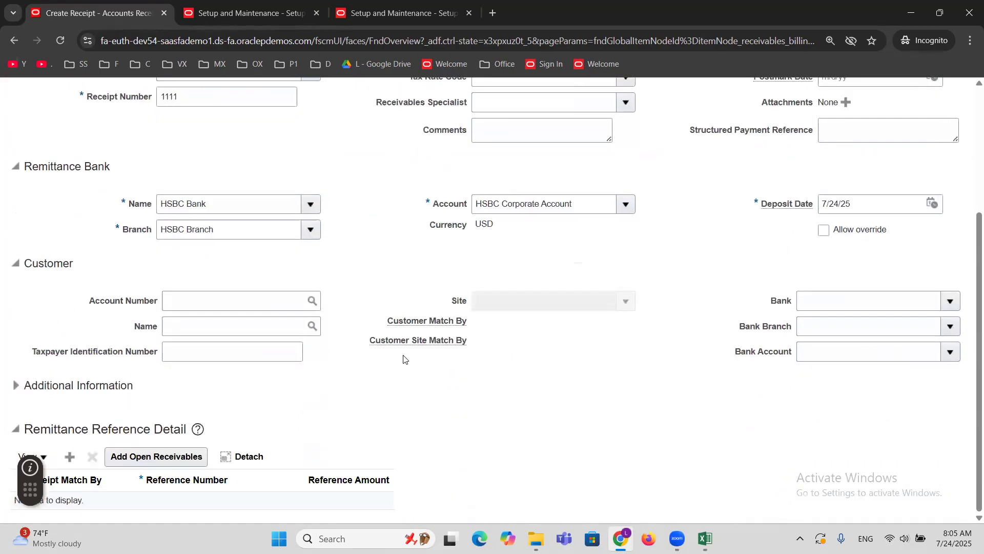
click(208, 334)
text(MAXX)
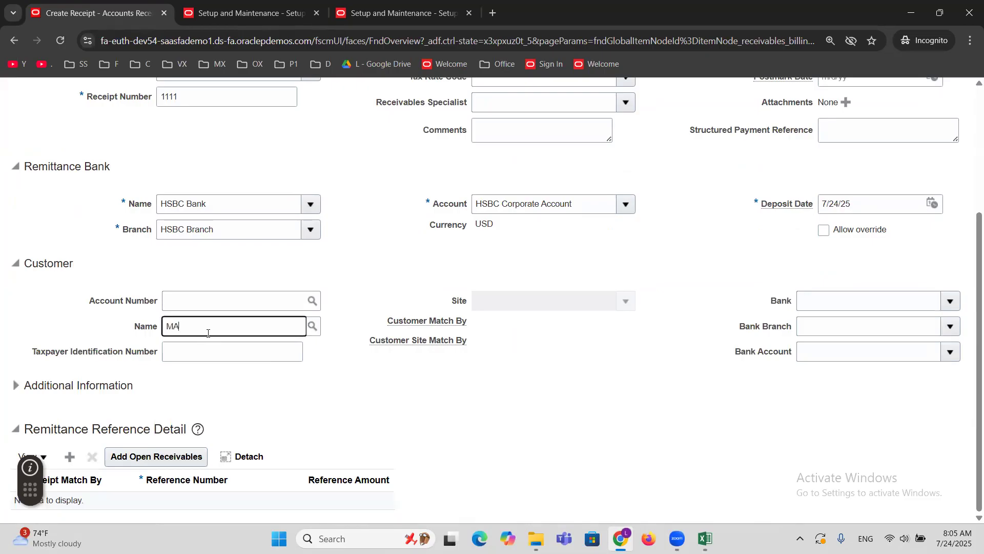
key(Tab)
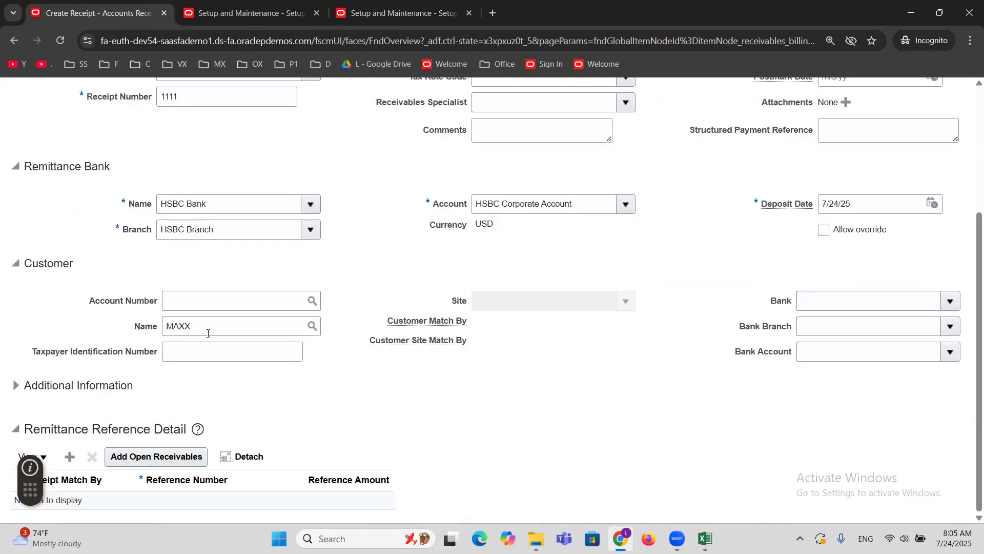
click(625, 302)
click(500, 321)
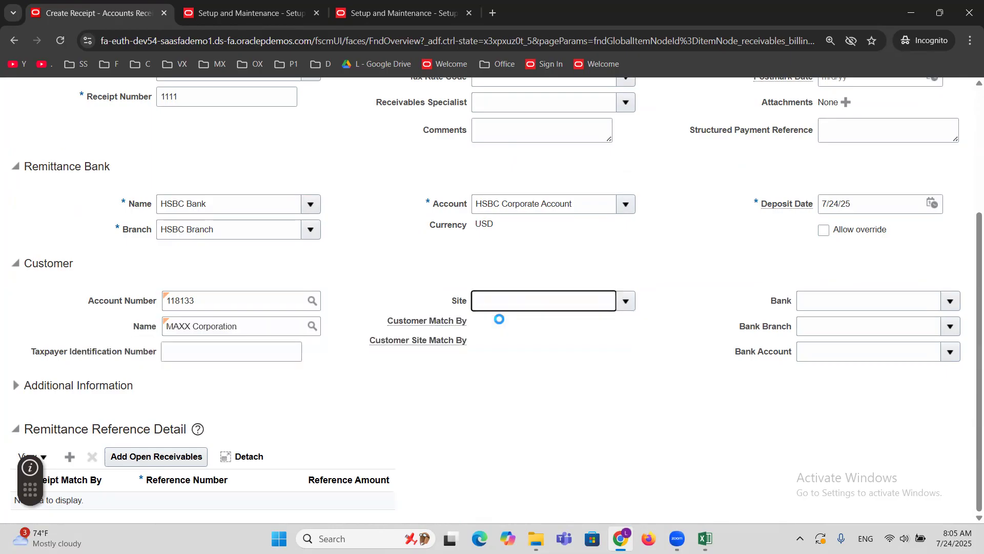
Submit receipt 1111 and open it for editing.
scroll(549, 382, up, 5)
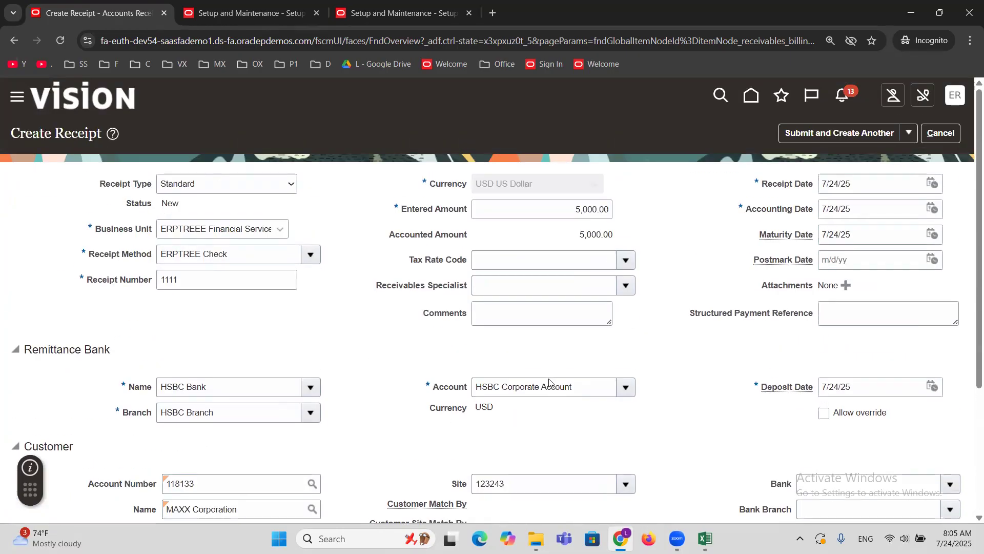
click(910, 133)
click(847, 159)
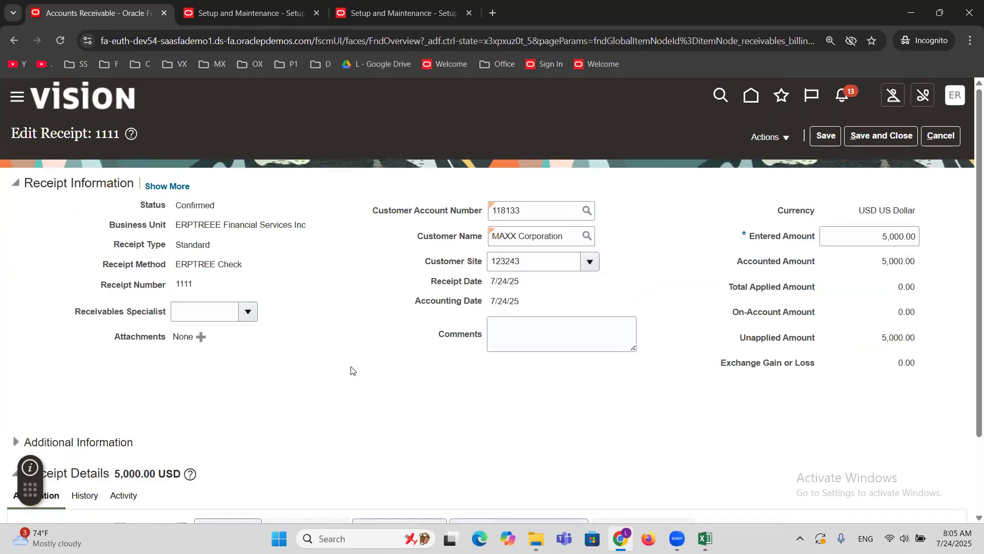
Open the receipt's Add Open Receivables search, then look up the recorded transaction number in cell B77 of the Excel workbook.
scroll(358, 361, down, 3)
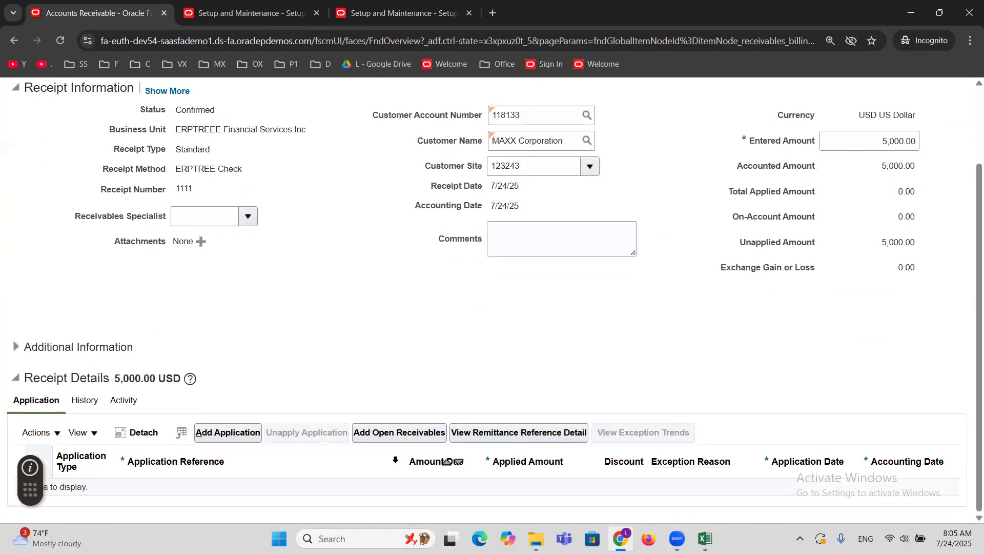
click(390, 434)
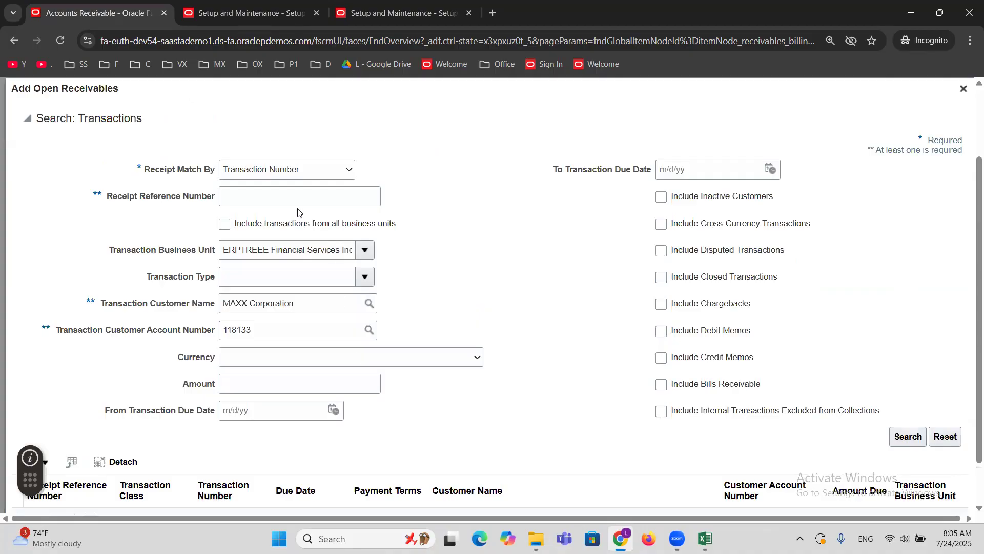
key(alt+Tab)
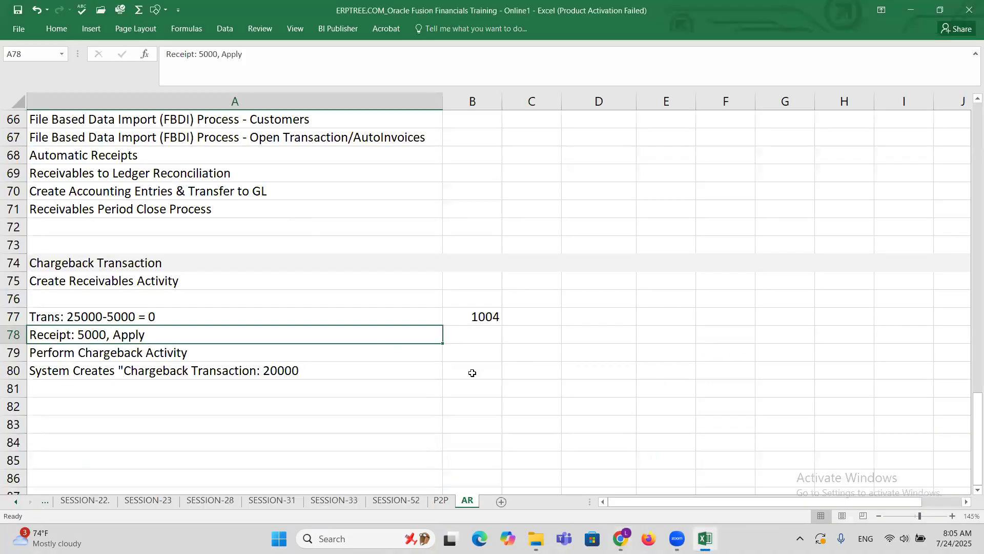
click(471, 316)
Back in Chrome, search open receivables for Receipt Reference Number 1004 and add that invoice to the receipt's applications.
key(alt+Tab)
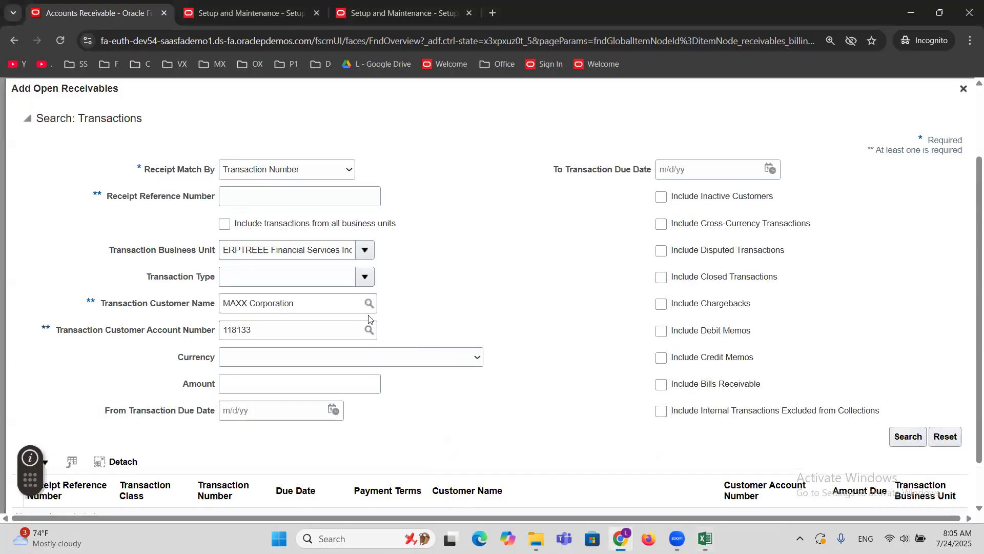
click(277, 197)
text(1004)
click(906, 437)
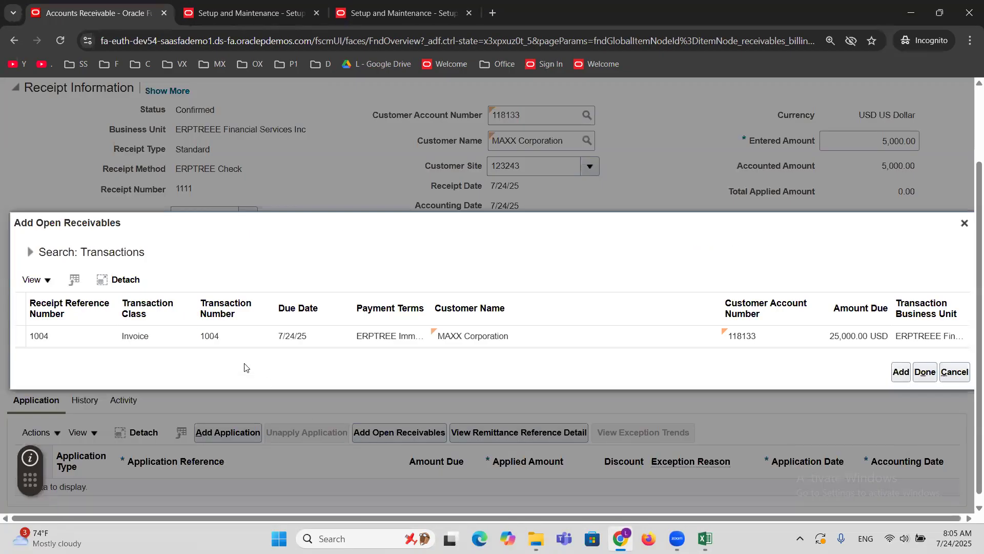
click(189, 337)
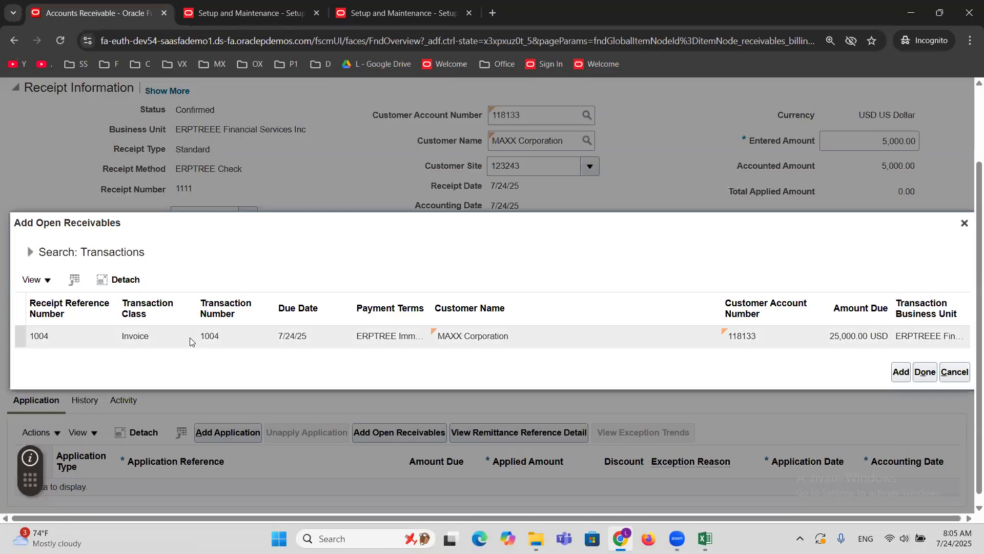
click(900, 371)
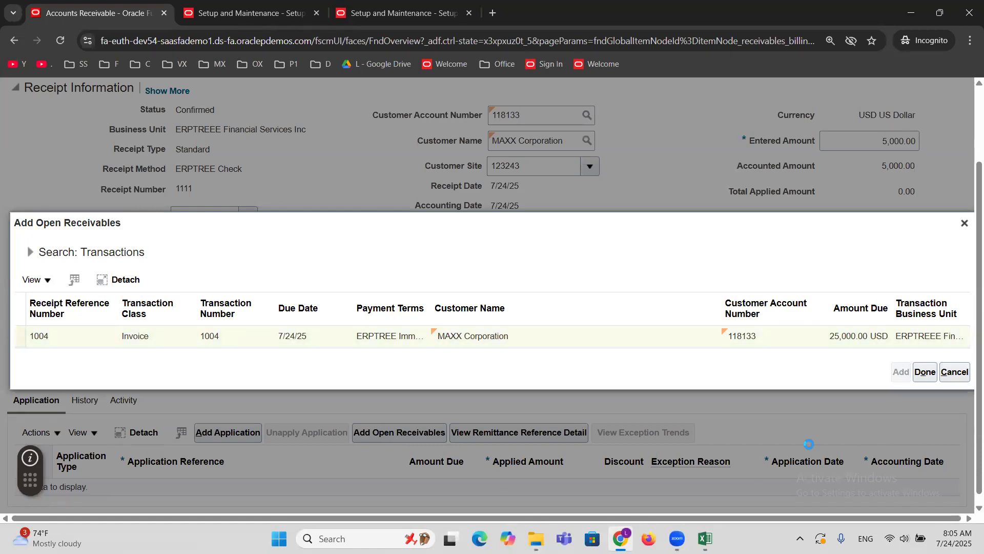
click(925, 372)
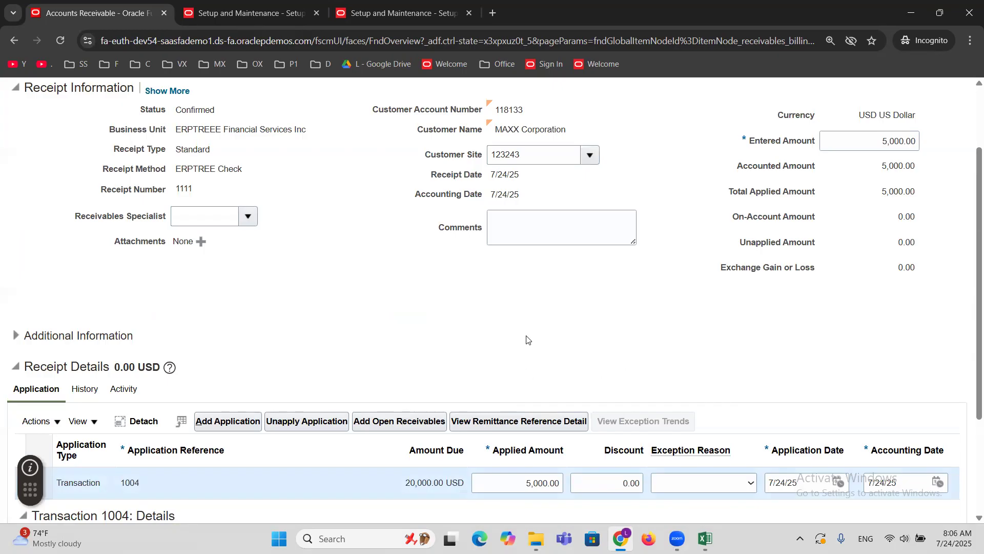
Start a chargeback for the application to transaction 1004 and set its Type to ERPTREE Chargeback.
scroll(527, 339, up, 2)
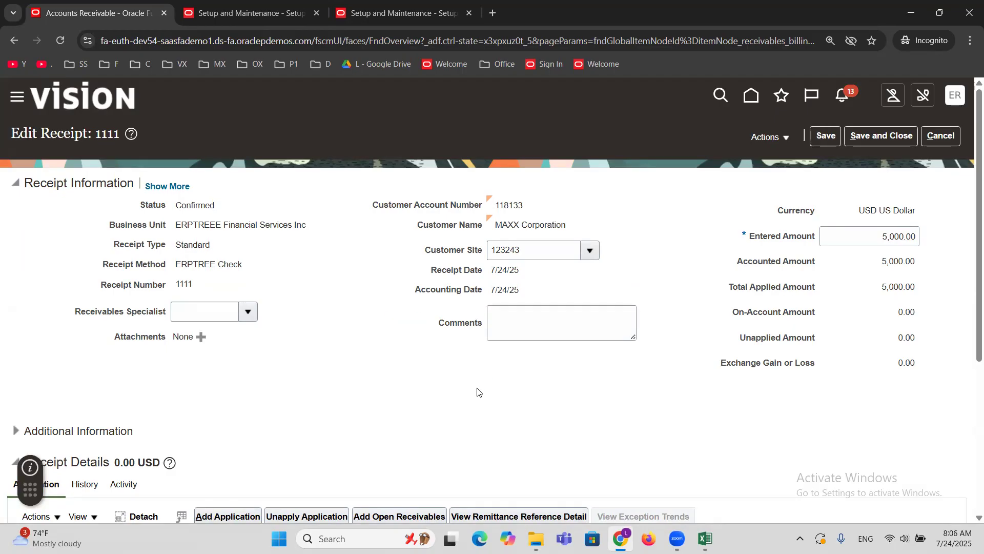
scroll(477, 392, down, 3)
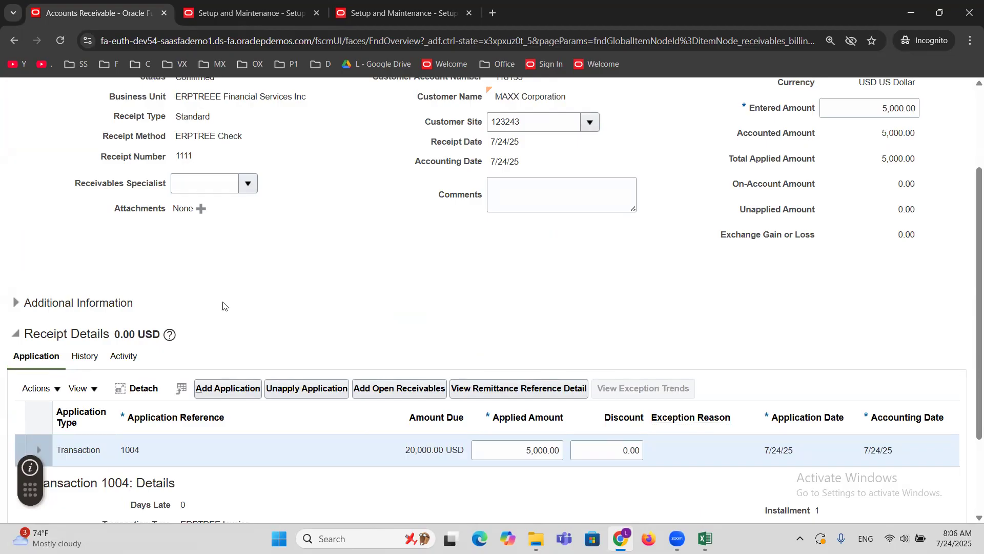
scroll(229, 301, down, 3)
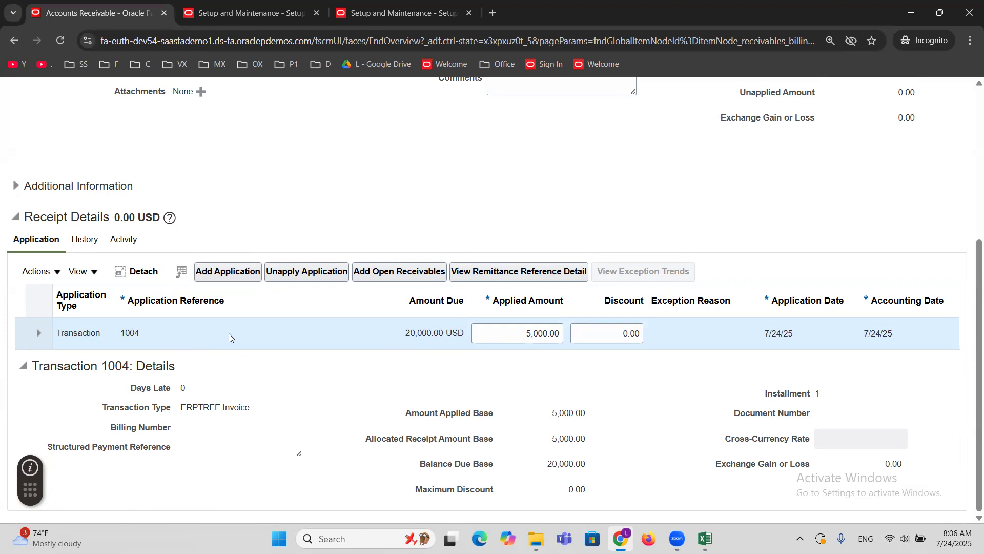
click(58, 275)
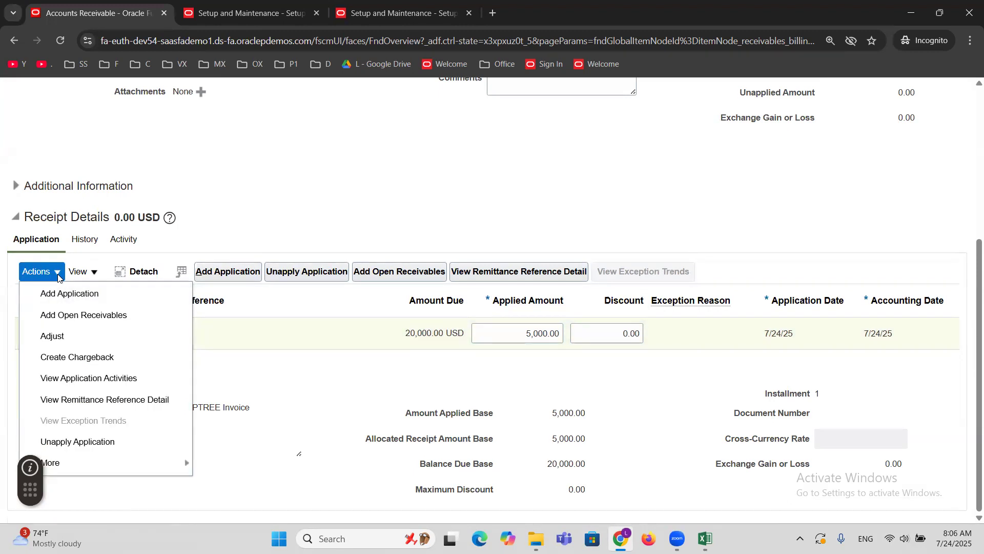
click(88, 359)
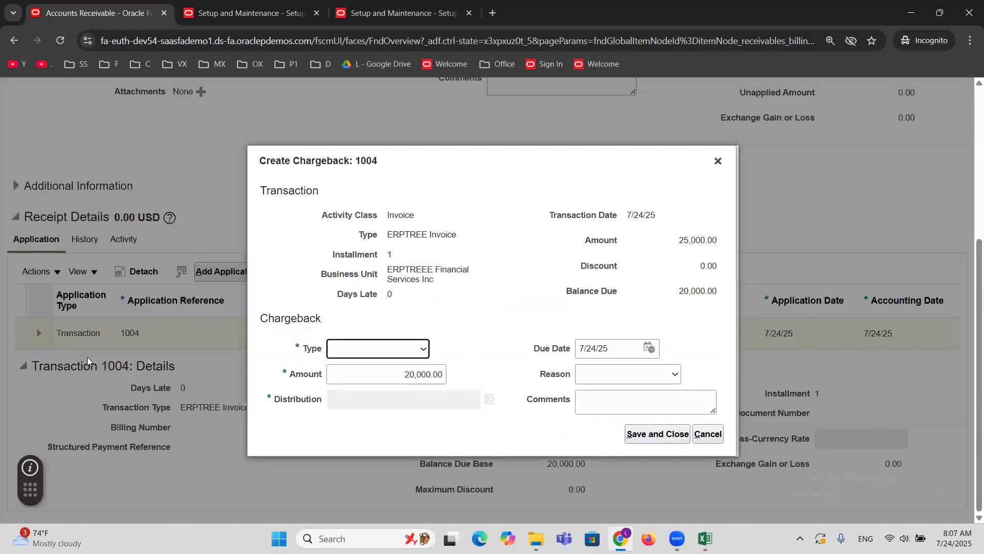
click(380, 353)
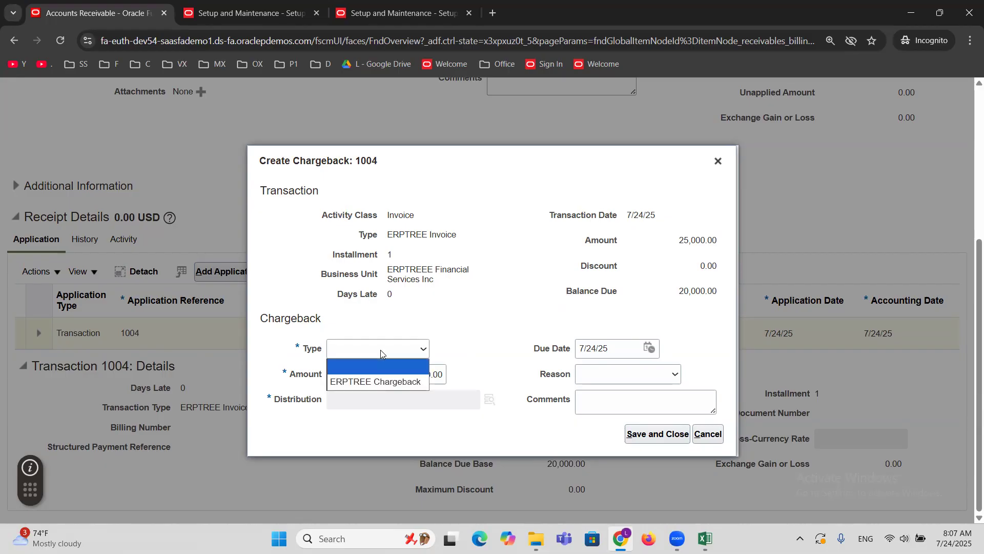
click(390, 381)
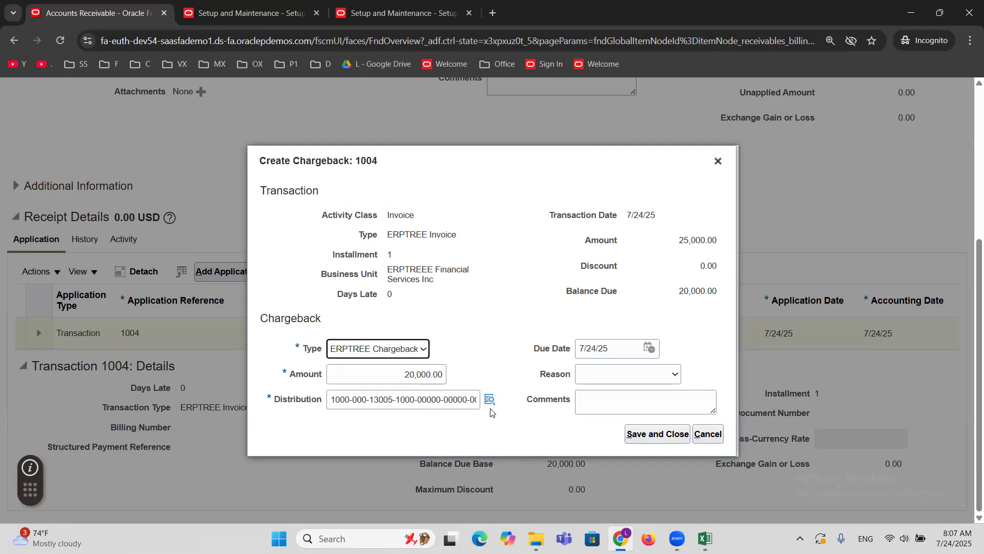
Set the chargeback's Due Date to 7/31/25, leave its comments blank, and save the chargeback.
drag(532, 350, 573, 354)
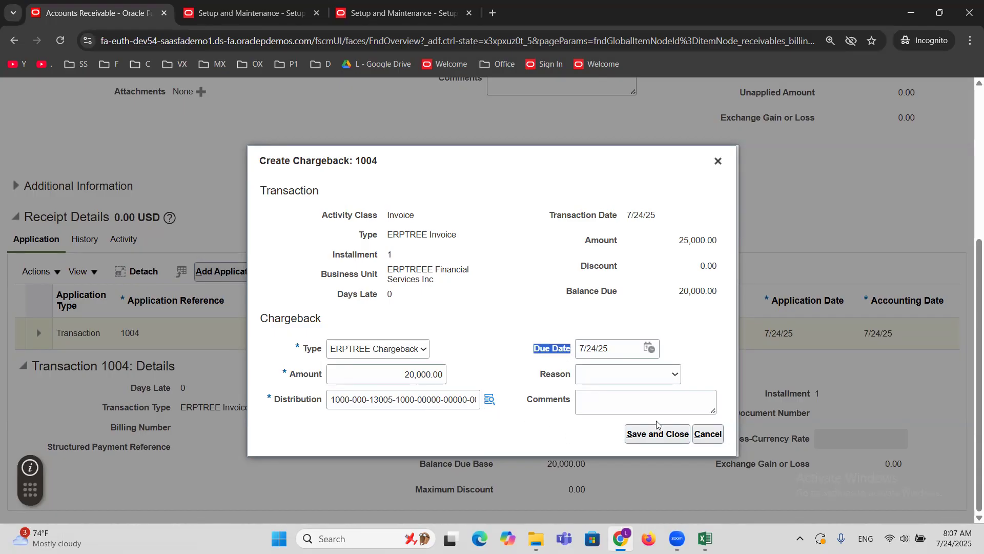
click(650, 350)
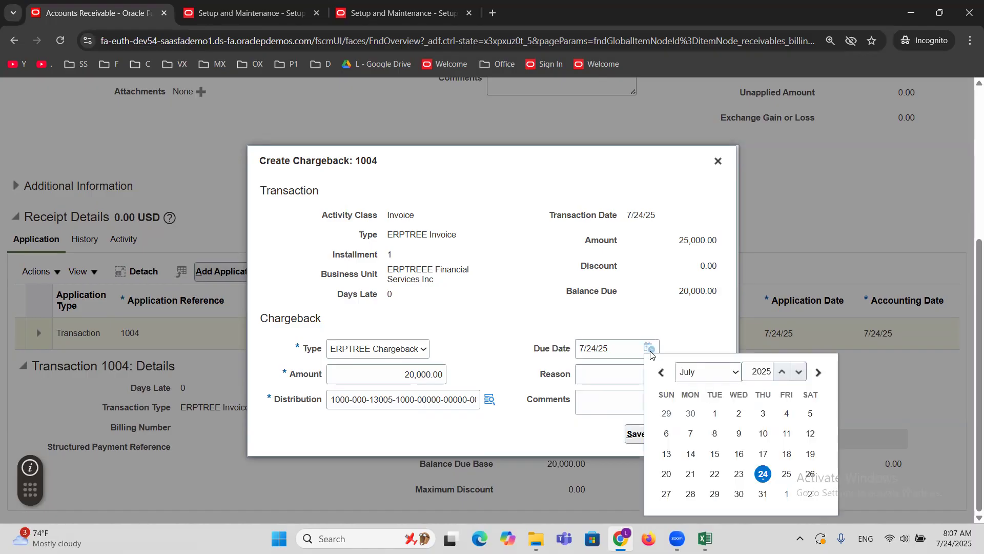
click(763, 495)
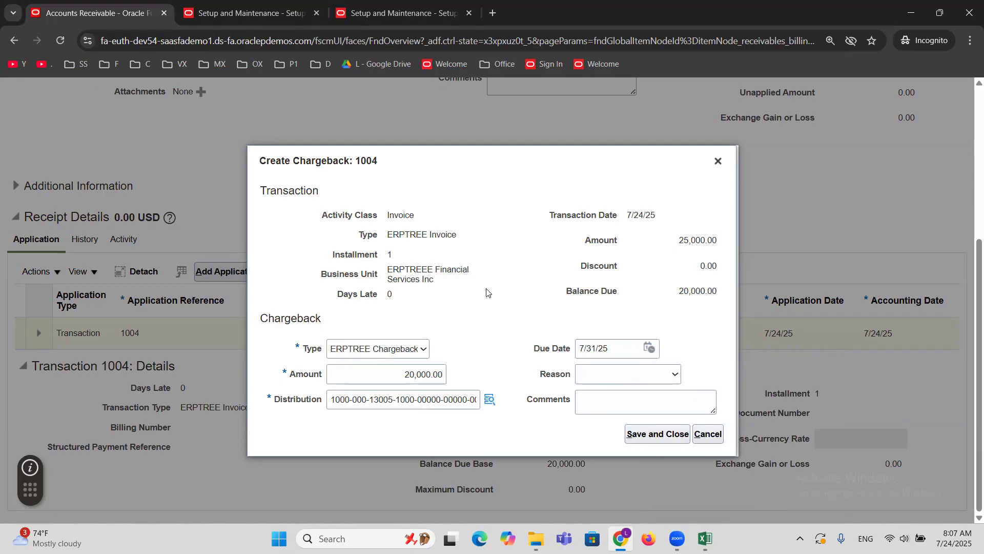
click(595, 403)
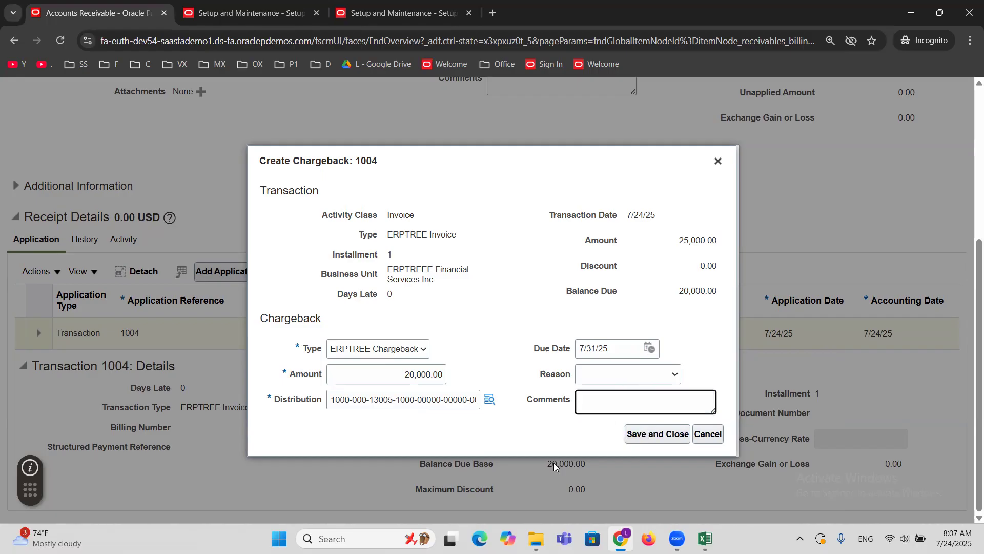
click(652, 433)
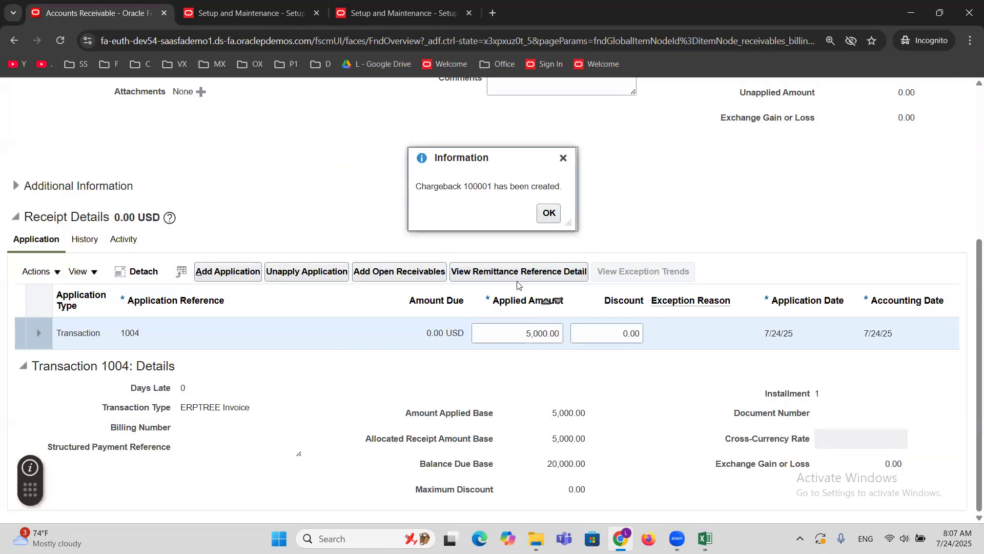
click(547, 215)
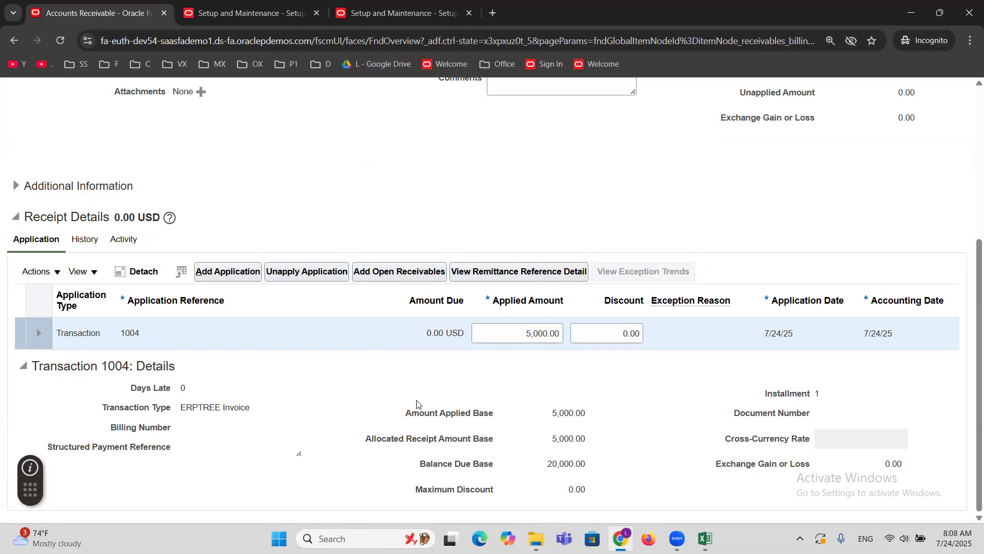
Save and close receipt 1111 and open Manage Transactions in the Billing work area.
scroll(588, 179, up, 3)
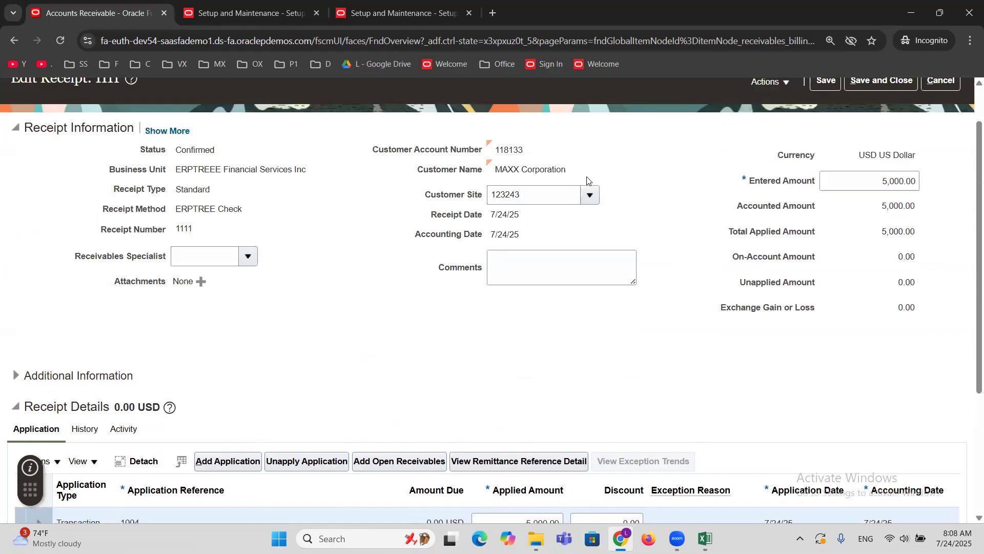
click(879, 81)
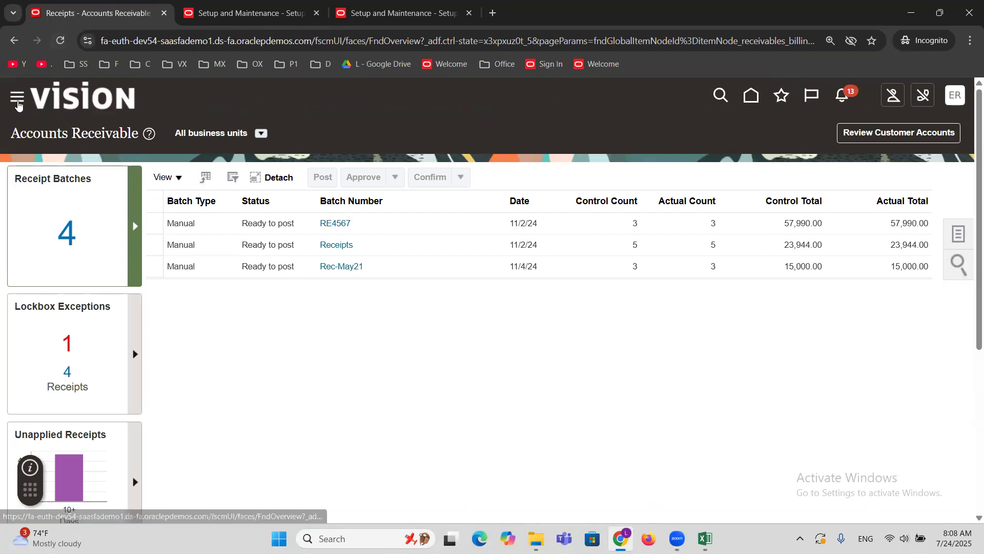
click(17, 96)
scroll(286, 363, down, 5)
scroll(285, 360, down, 5)
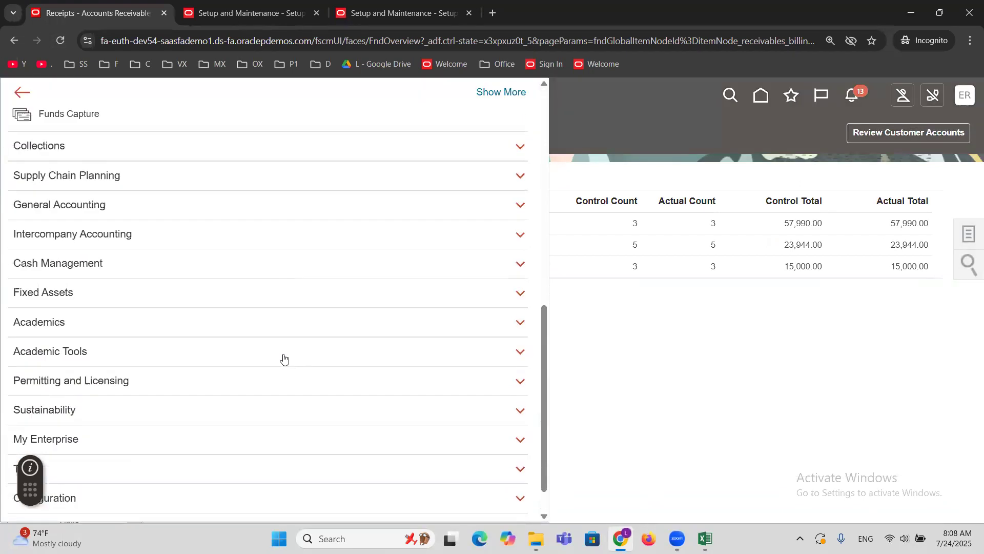
scroll(76, 254, up, 2)
click(46, 202)
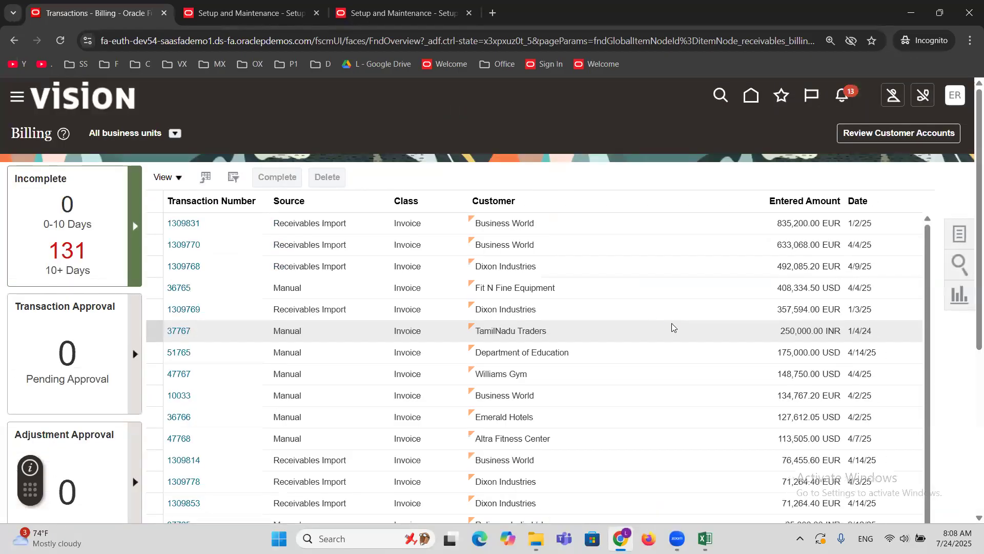
click(957, 241)
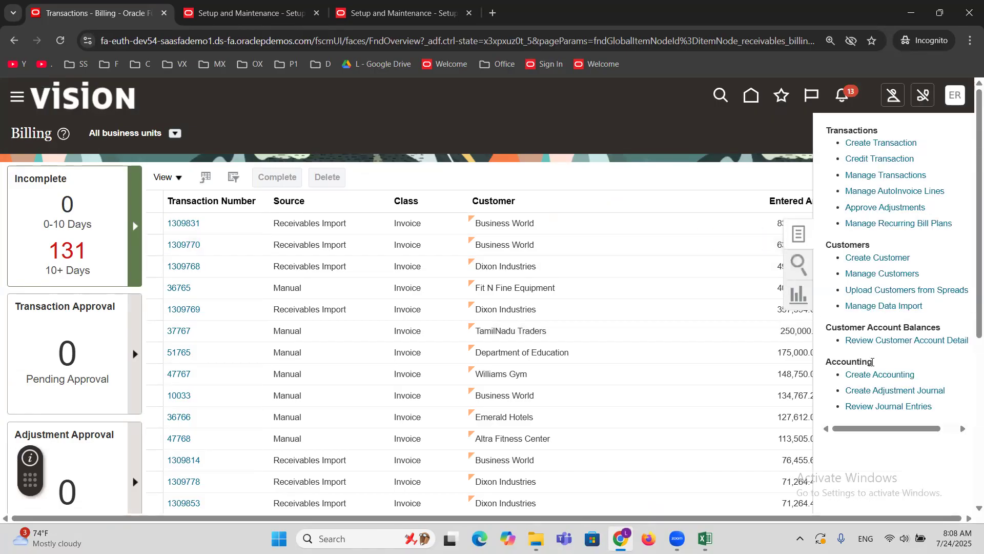
click(866, 176)
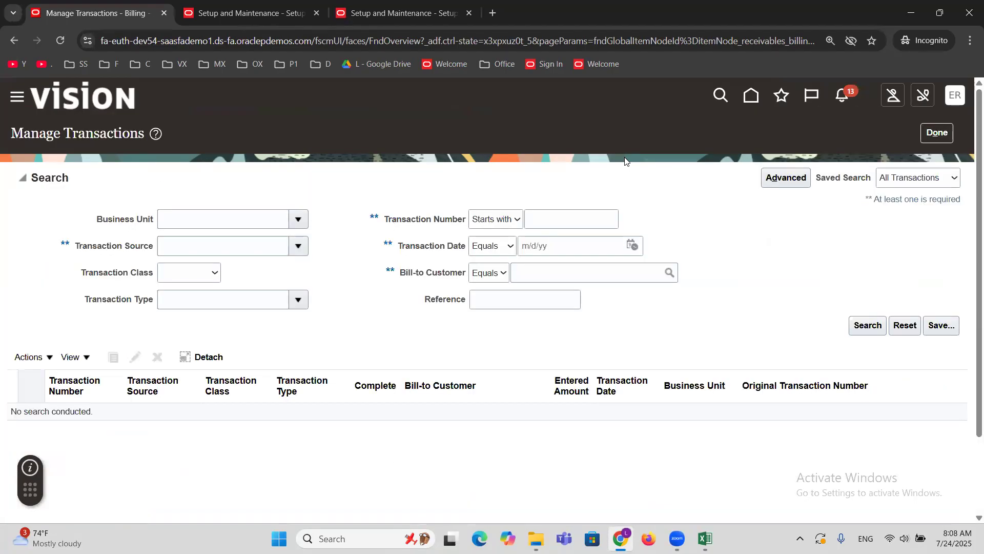
Search transactions for the Bill-to Customer MAXX Corporation.
click(580, 274)
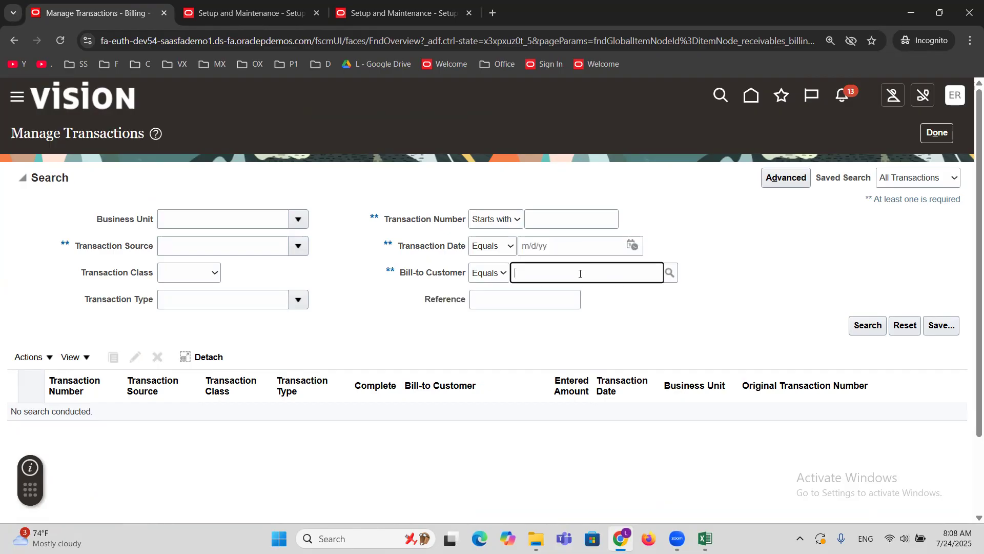
text(MAXX)
key(Tab)
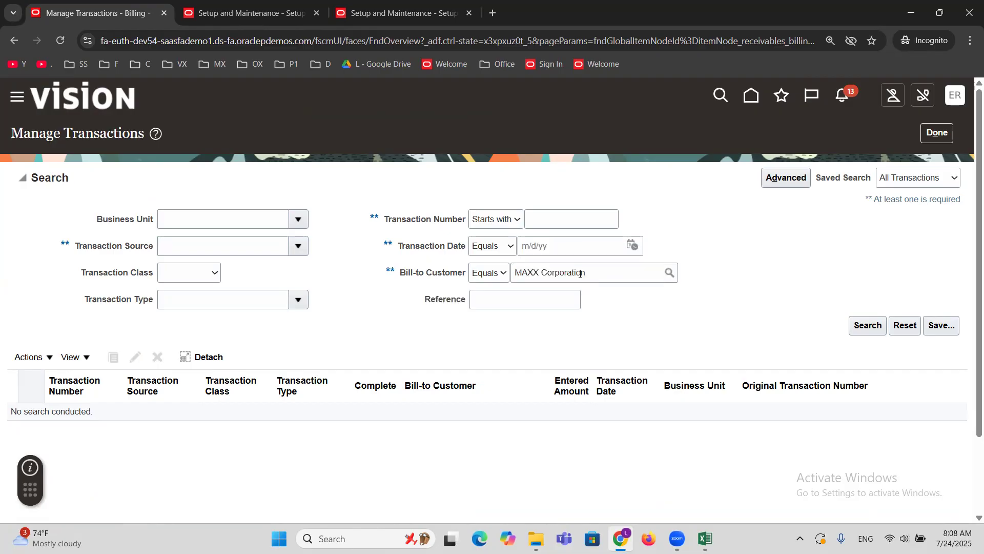
click(868, 323)
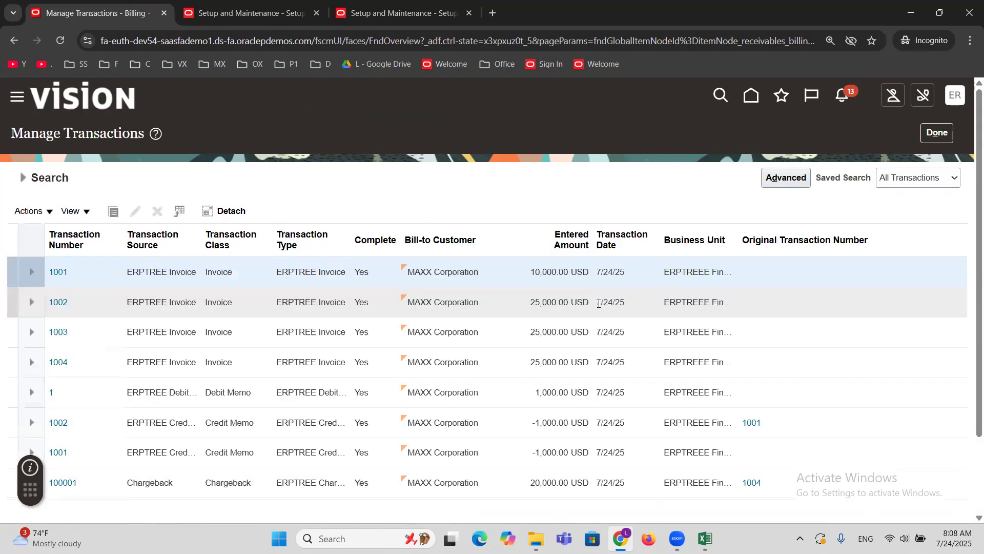
Widen the Transaction Type column and examine the chargeback row's transaction type and source in the results.
scroll(691, 271, down, 3)
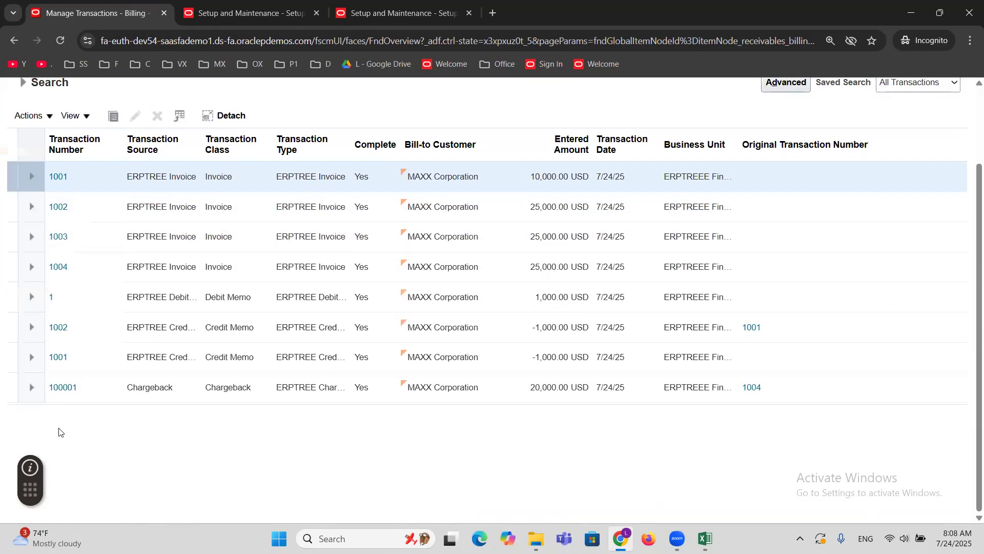
click(111, 392)
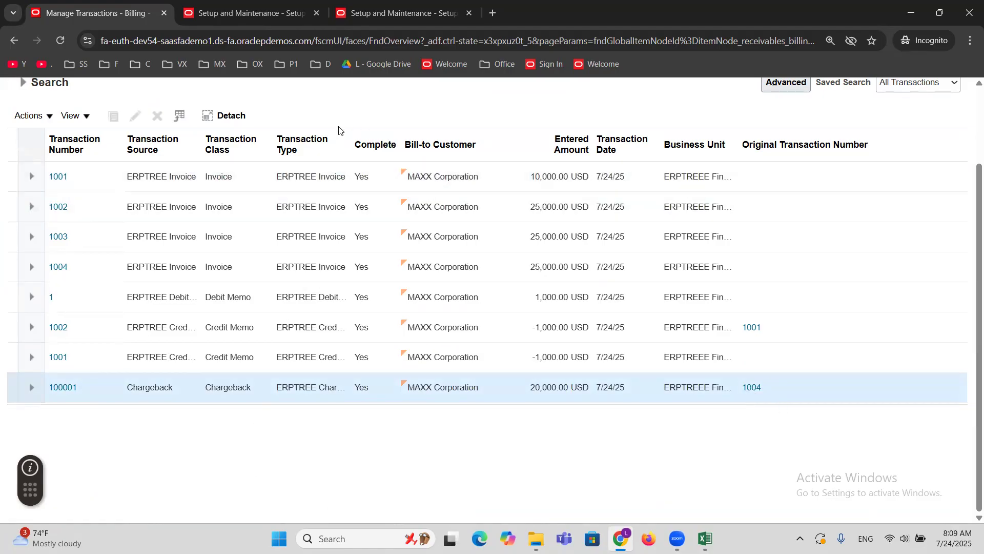
drag(351, 136, 410, 136)
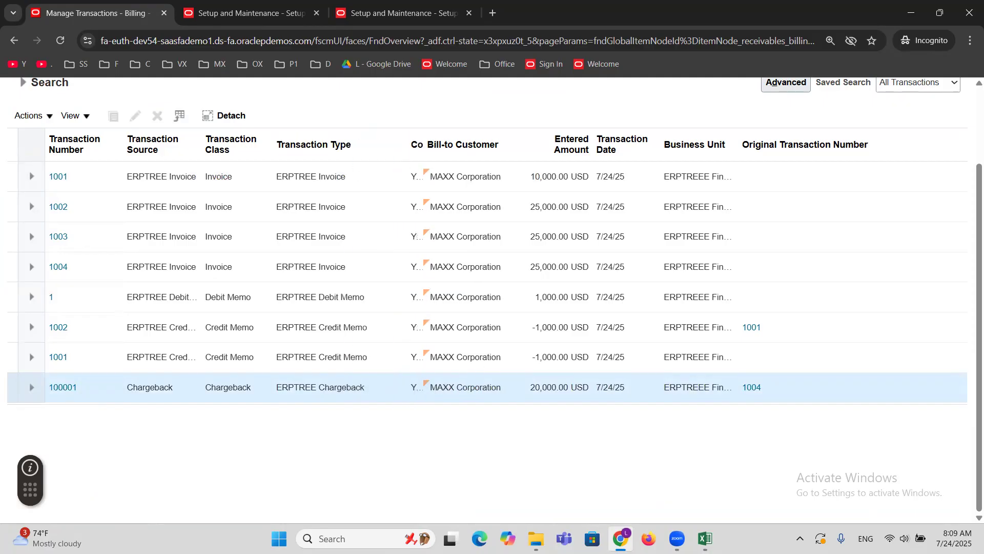
triple_click(328, 391)
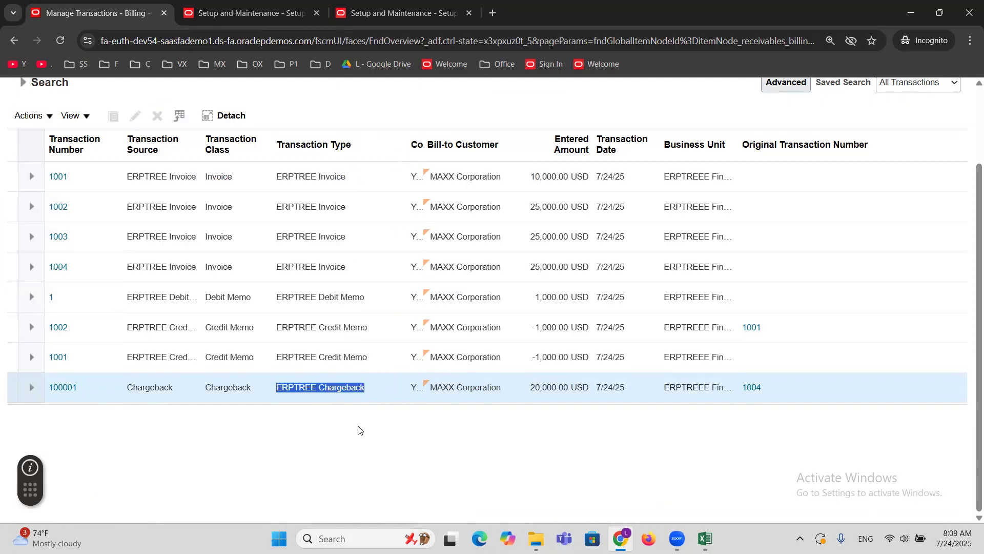
double_click(133, 387)
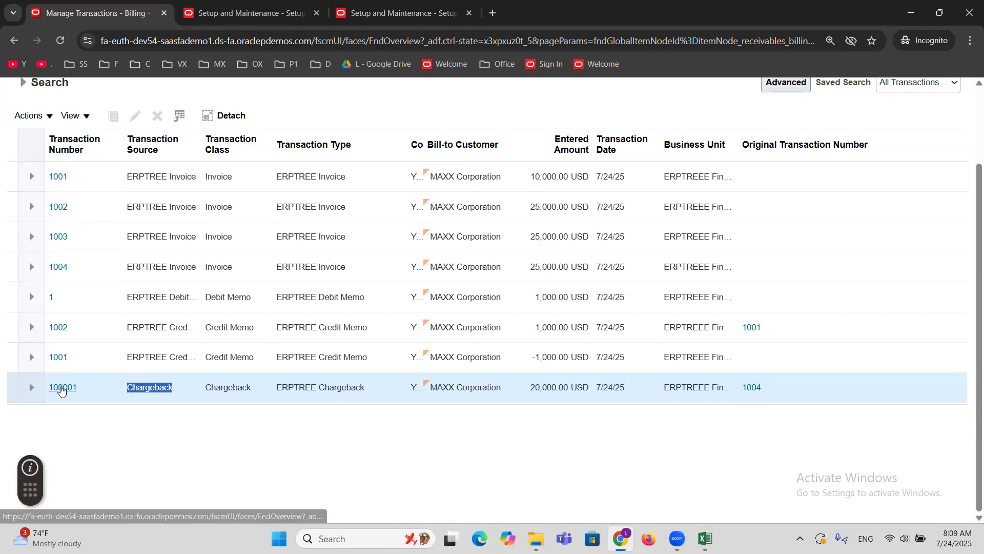
Open the chargeback transaction raised against invoice 1004, review its payment terms and due date, and close it without saving.
click(61, 388)
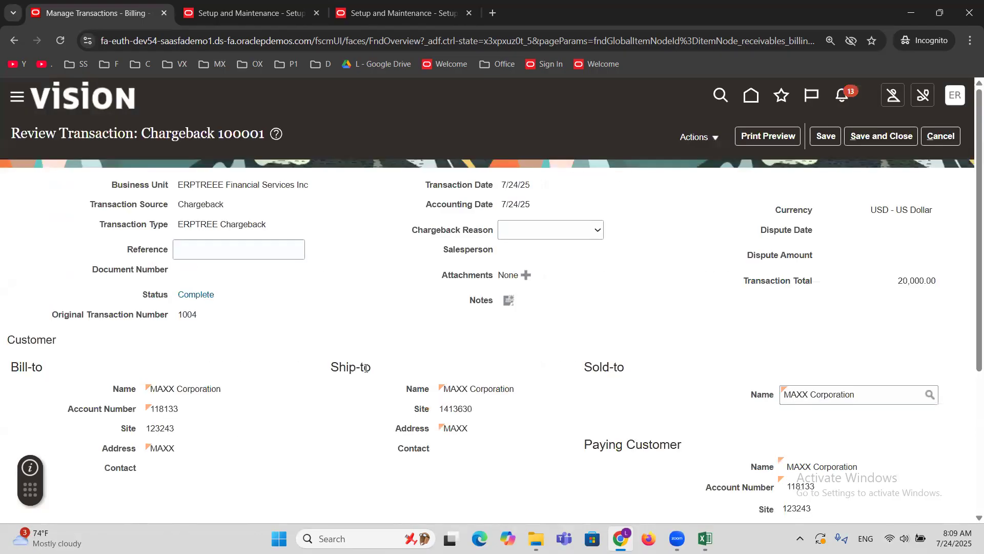
scroll(357, 401, down, 3)
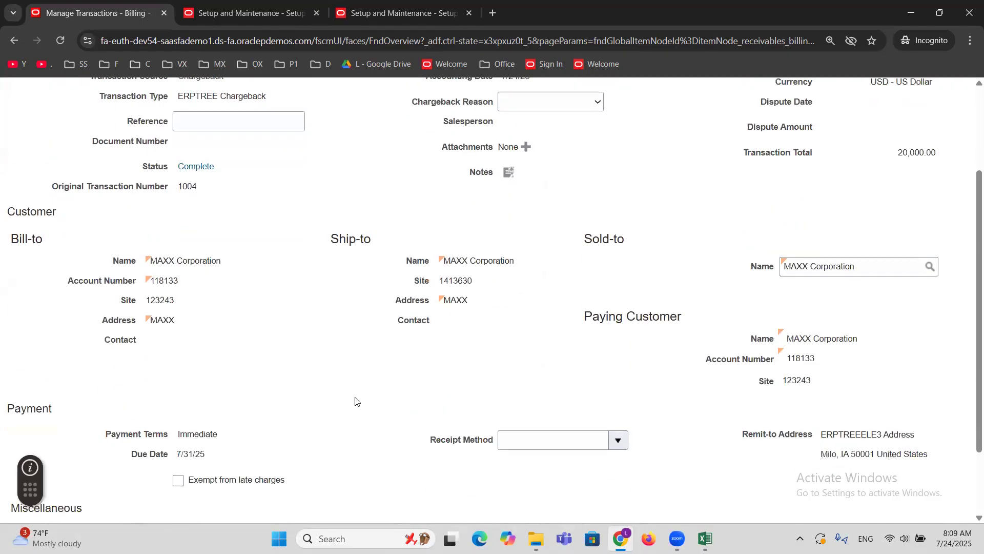
scroll(356, 402, down, 1)
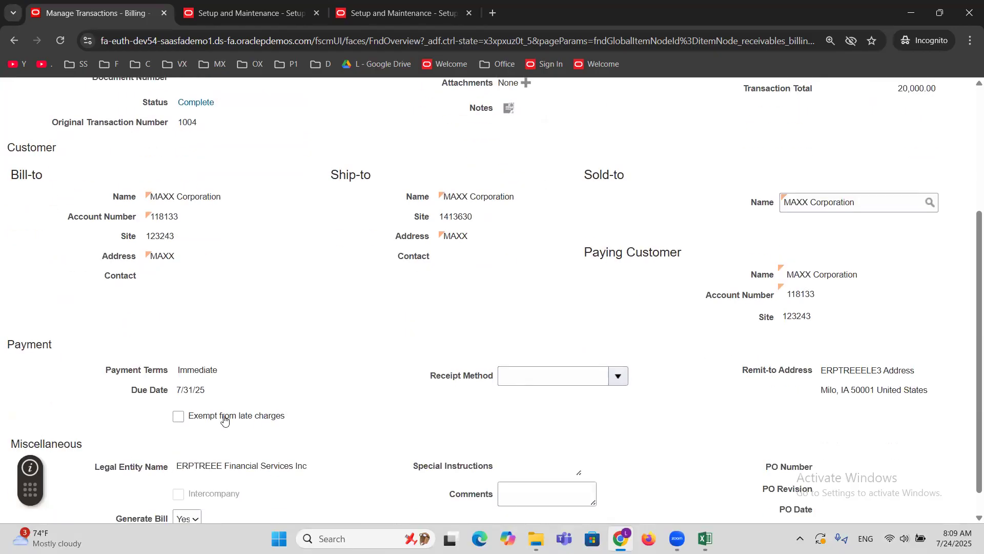
double_click(206, 371)
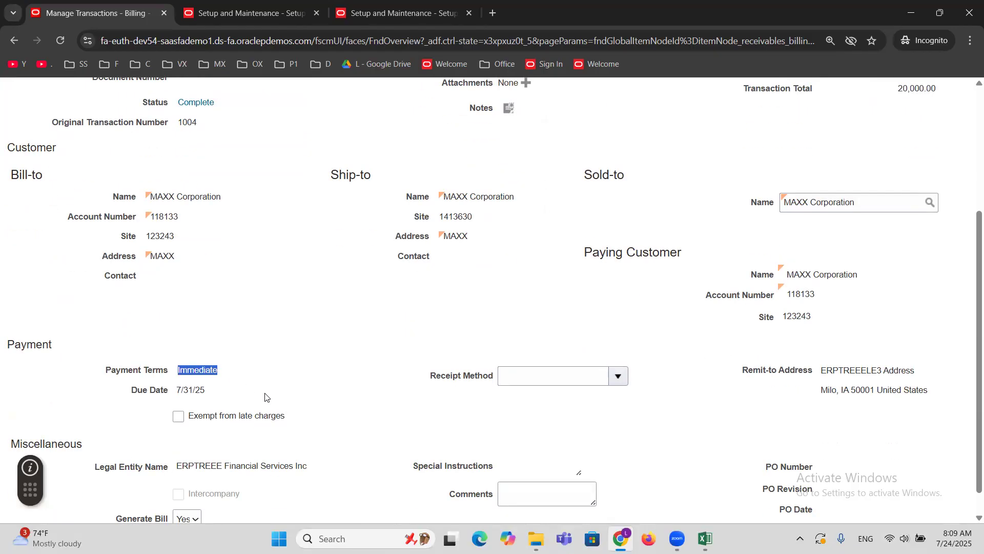
triple_click(184, 390)
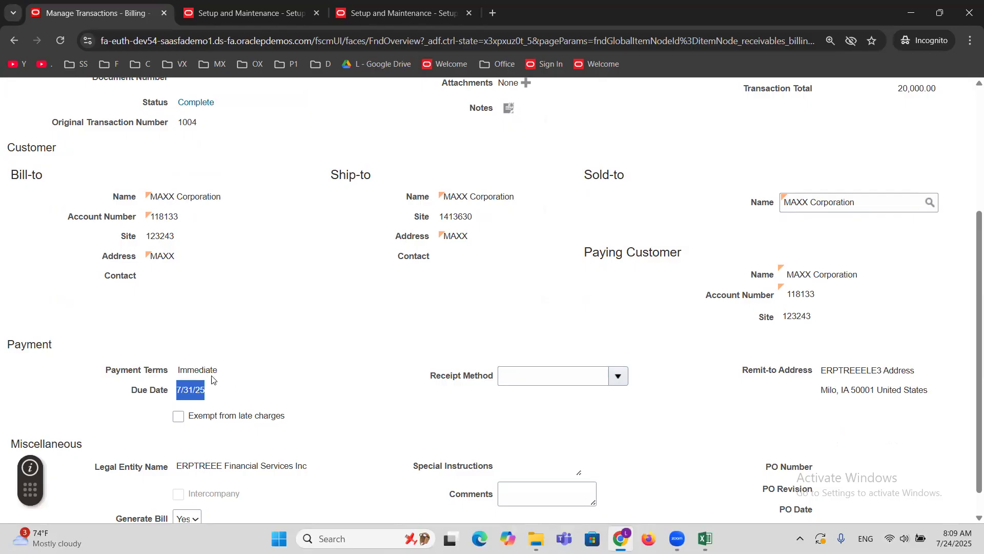
double_click(200, 368)
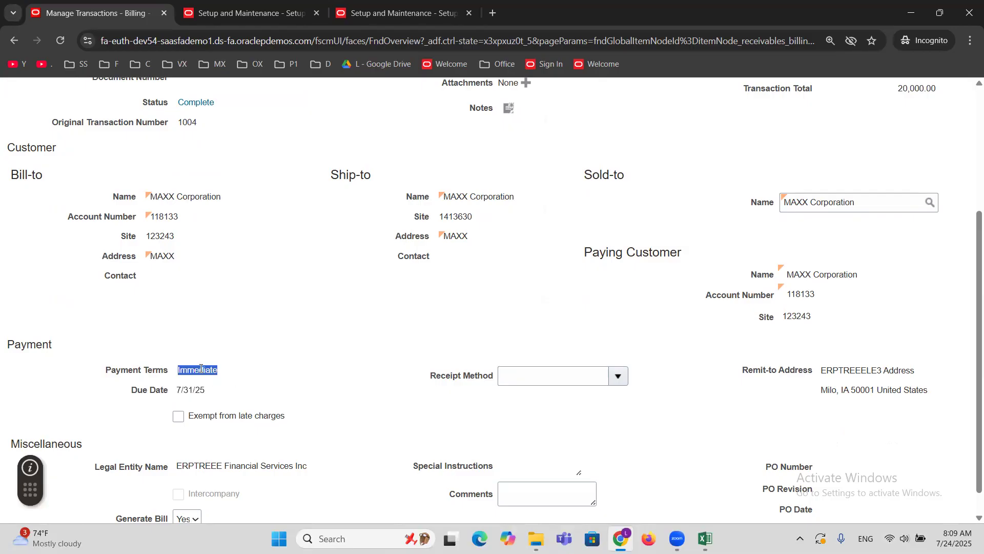
triple_click(186, 391)
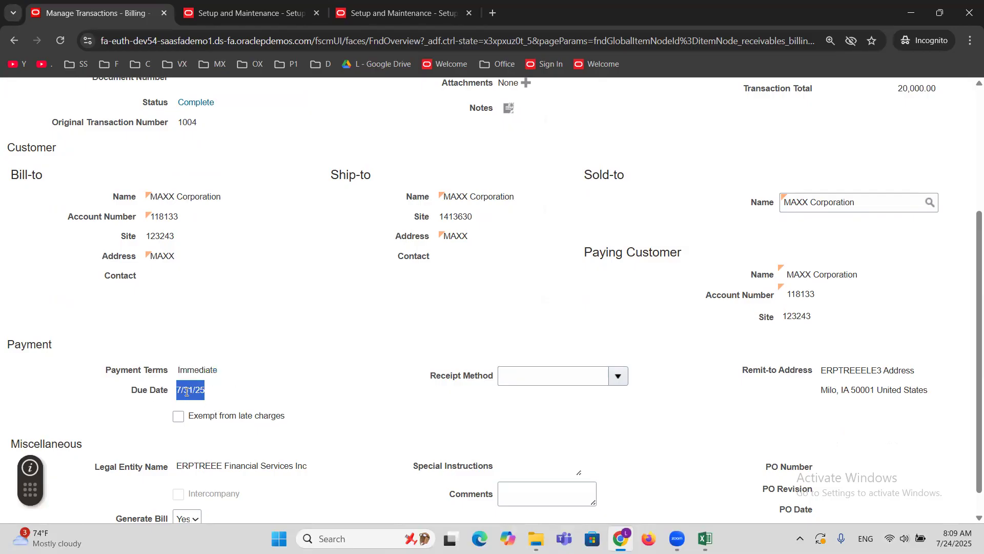
double_click(195, 367)
triple_click(187, 392)
double_click(199, 369)
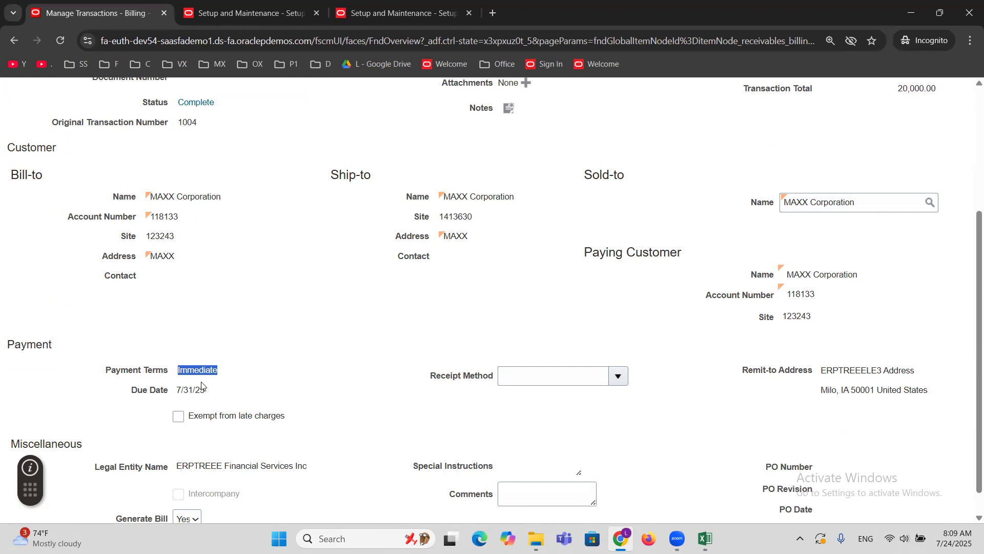
triple_click(198, 389)
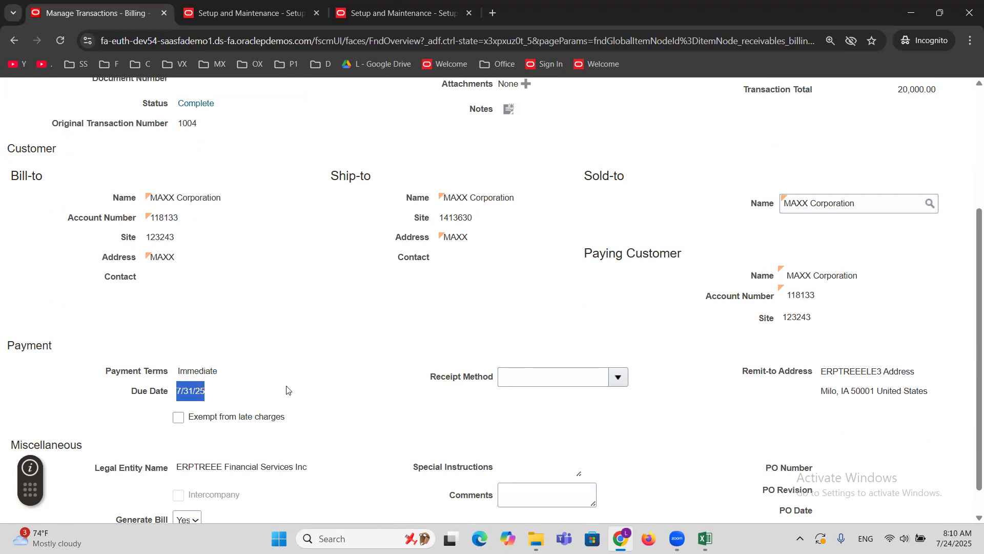
scroll(286, 390, up, 4)
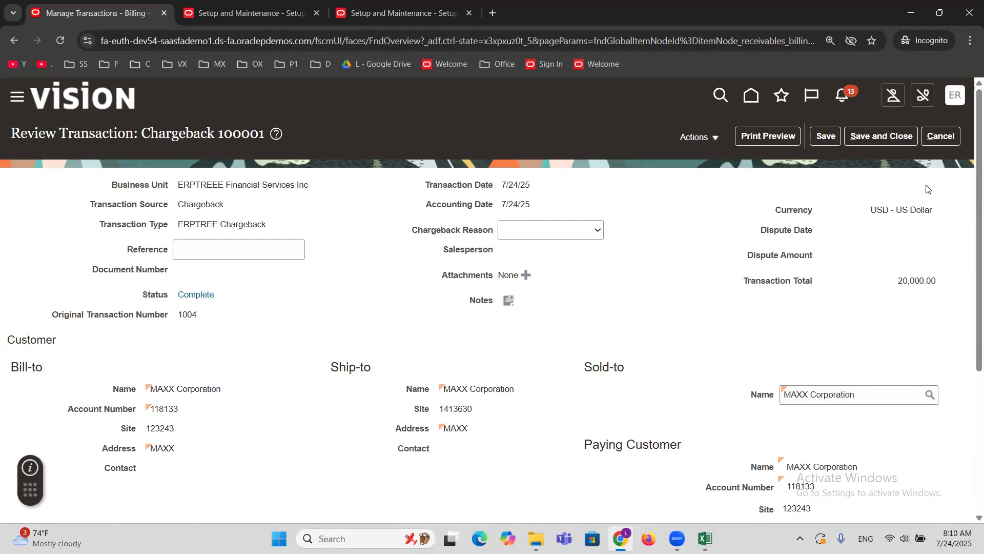
click(944, 138)
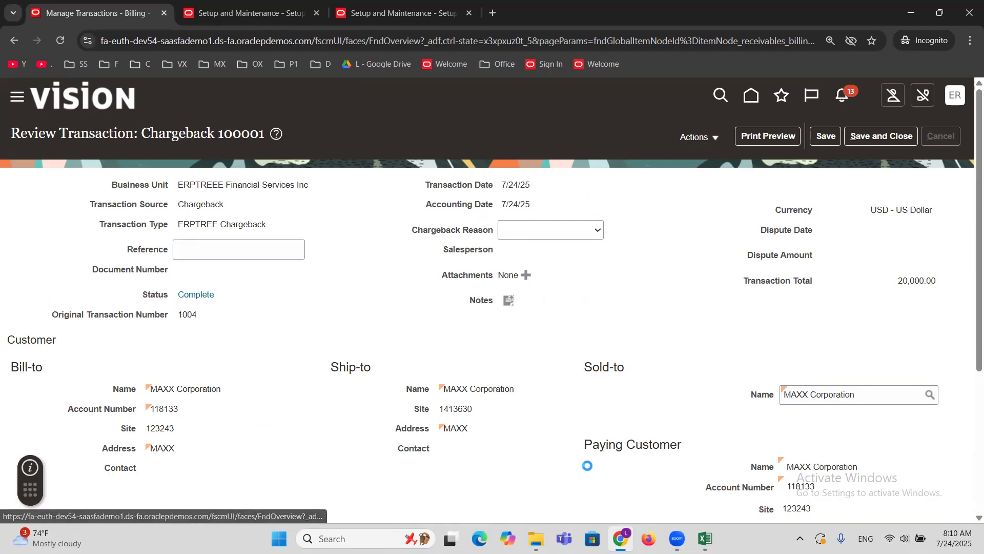
In the Excel workbook's AR sheet, clear cell B77 and mark Chargeback Transaction as DONE in cell B50.
click(705, 539)
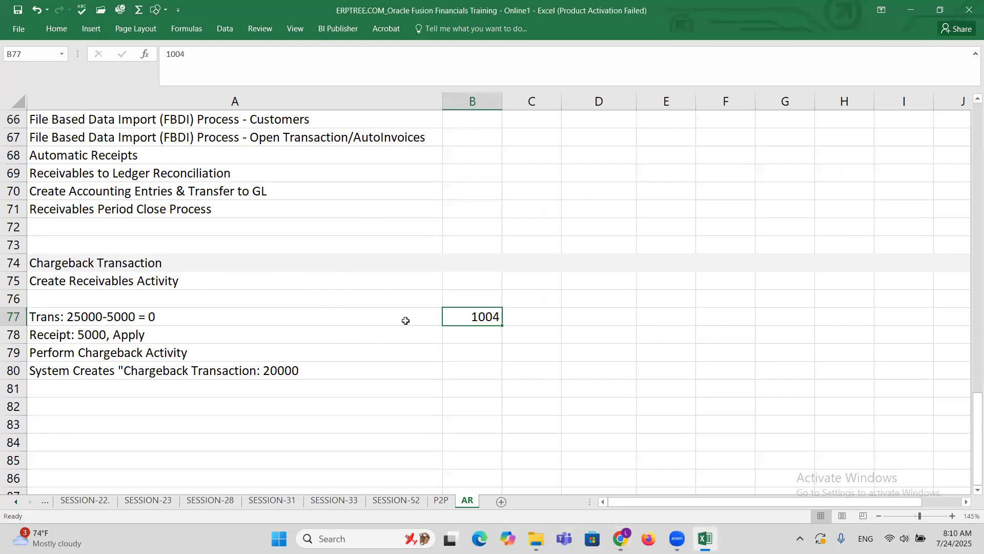
key(Delete)
scroll(269, 299, up, 4)
scroll(269, 298, up, 5)
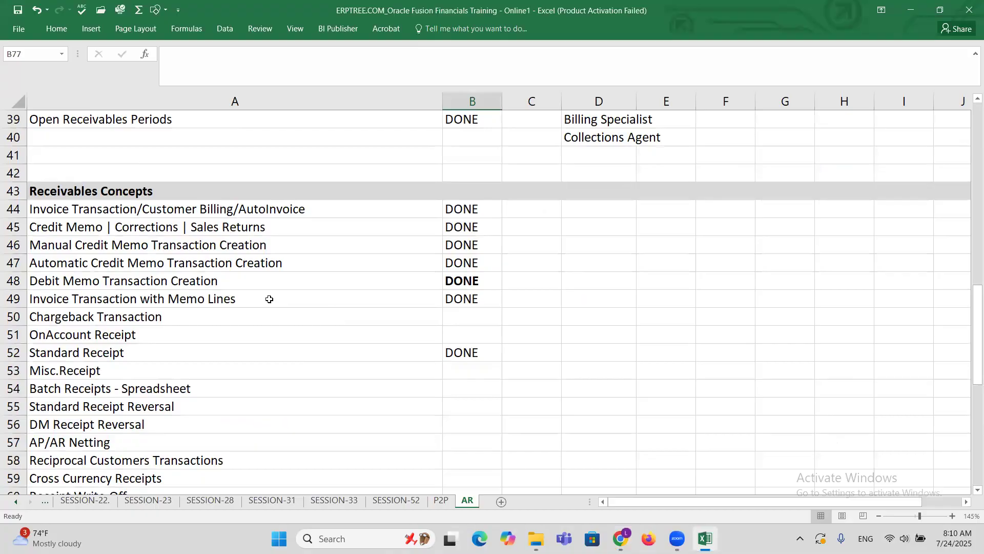
scroll(268, 297, down, 2)
click(154, 193)
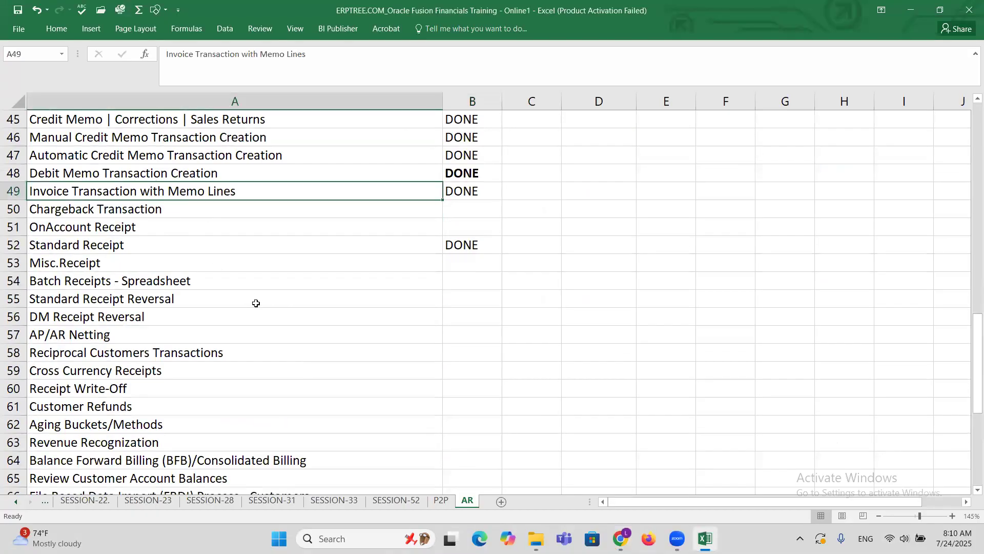
click(147, 217)
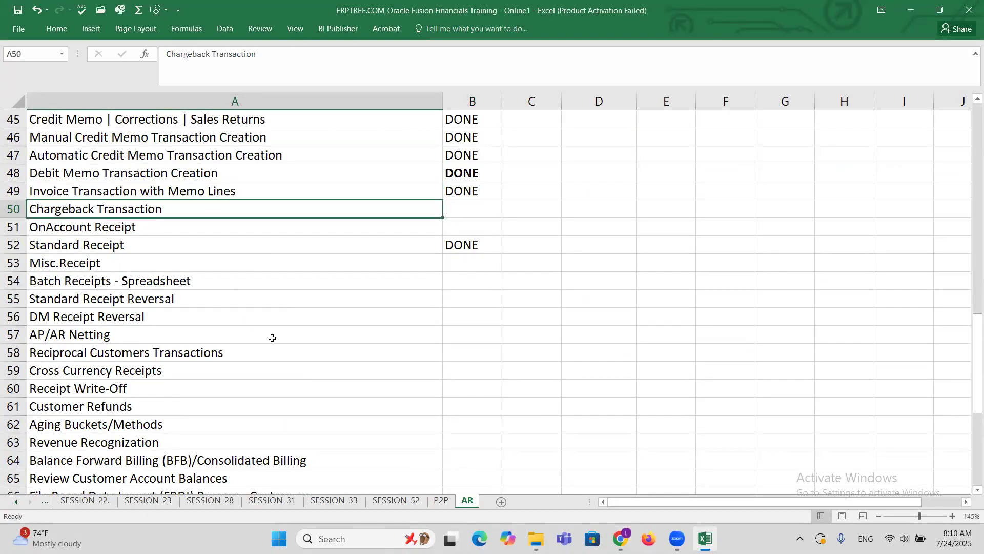
key(Right)
text(D)
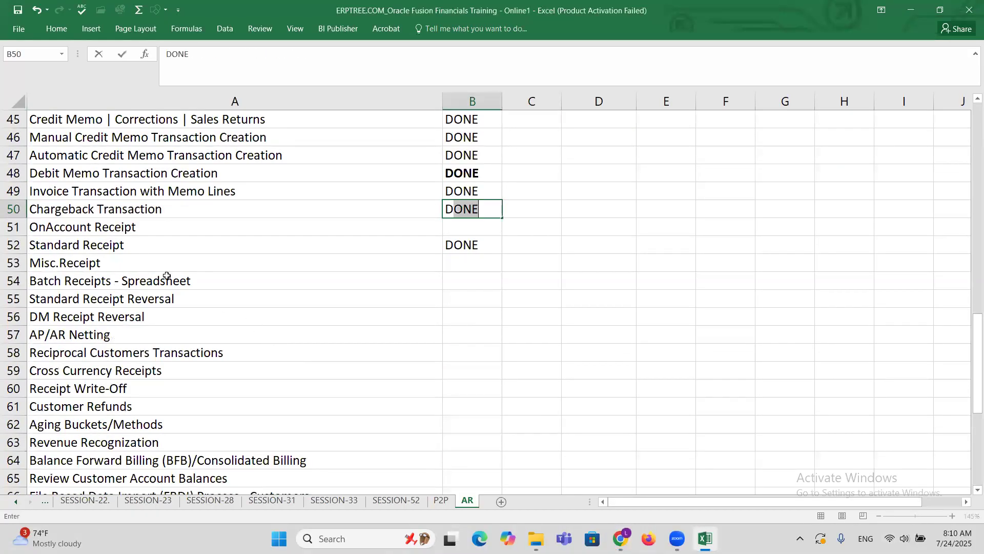
click(102, 225)
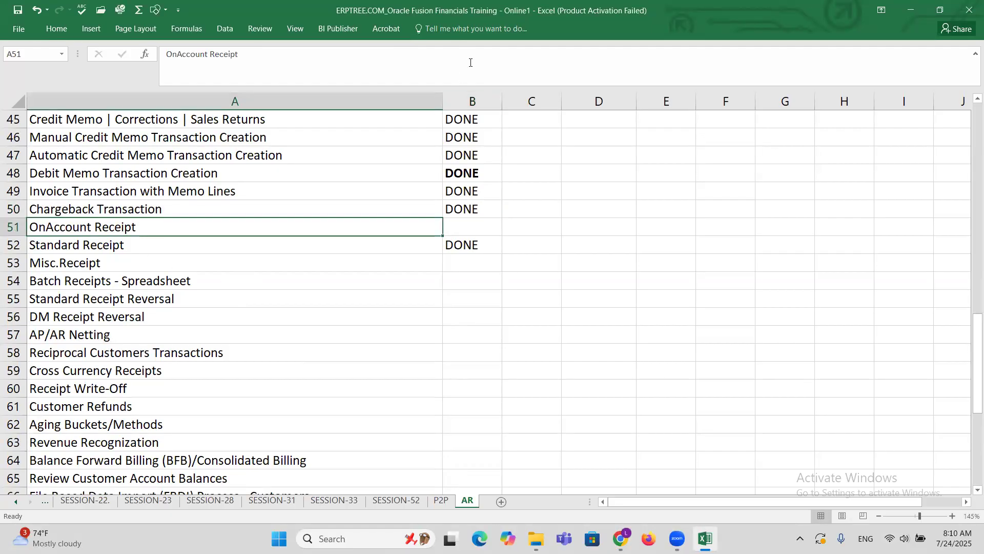
In the AR sheet, enter Trans in cell D56 and its amount of 9000 in E56.
click(471, 62)
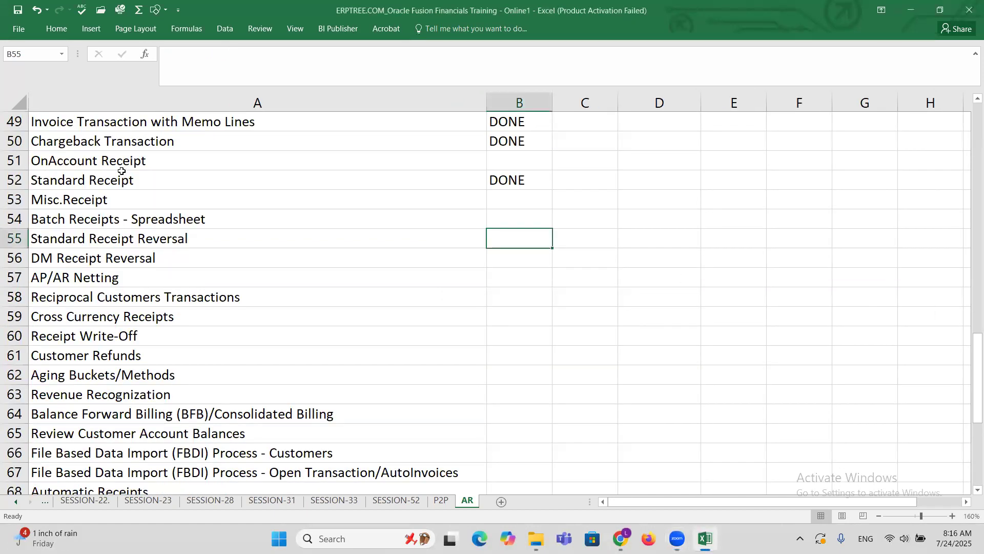
click(117, 160)
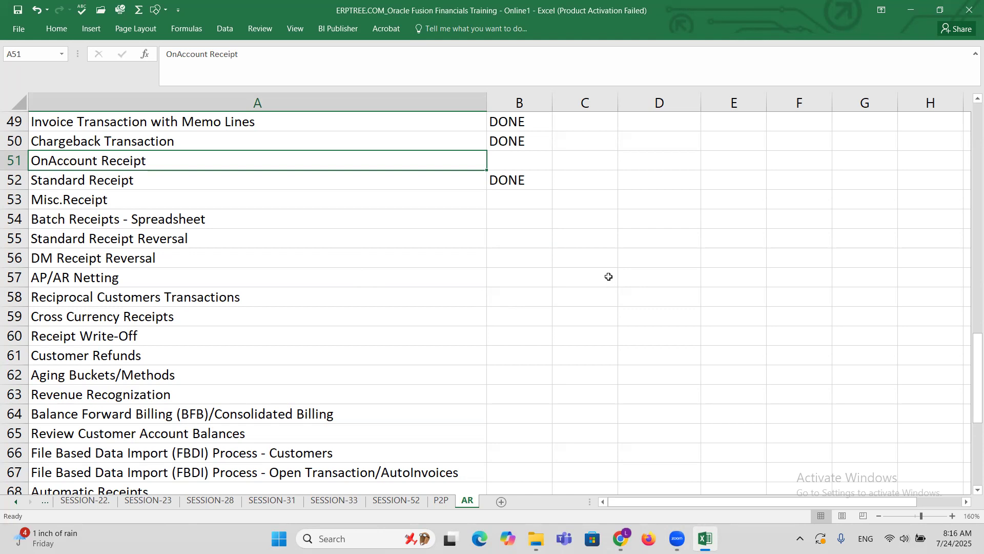
click(686, 259)
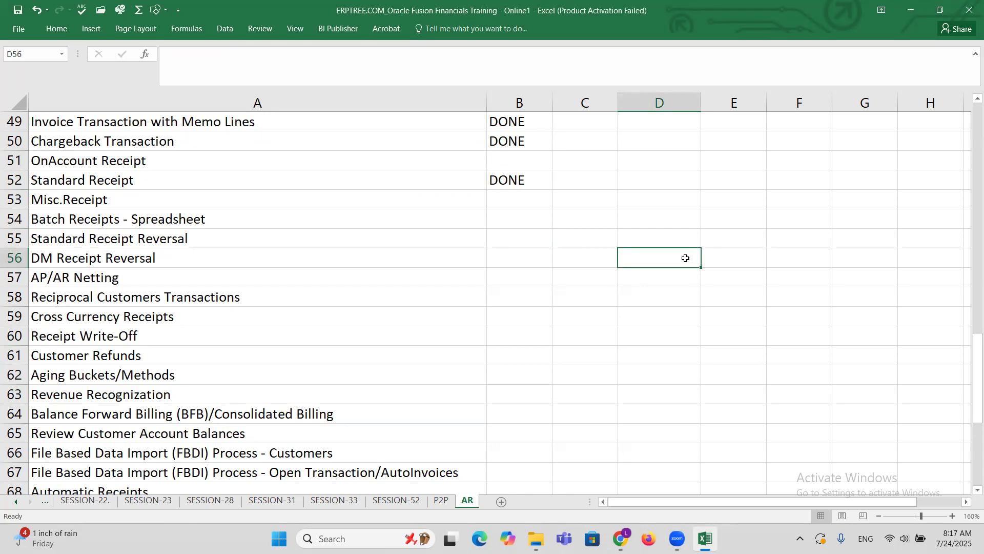
text(Trans)
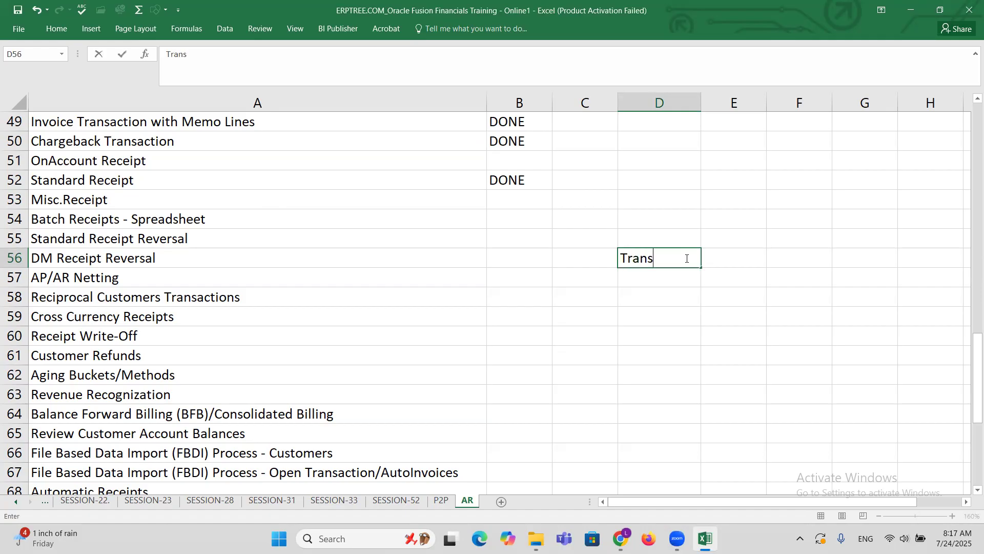
key(Tab)
text(9000)
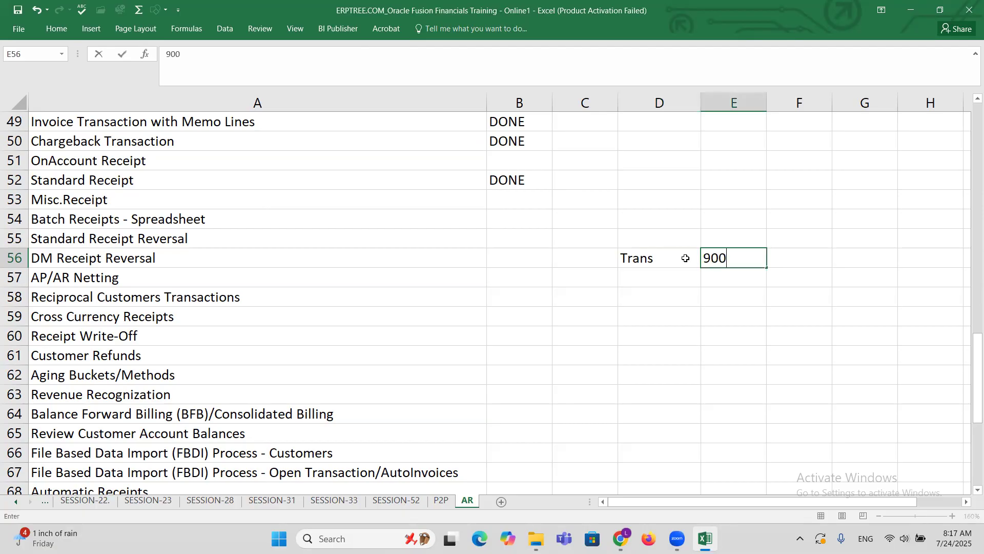
key(ctrl+Return)
Enter Receipt in cell D57 and its amount of 10000 in E57.
click(666, 277)
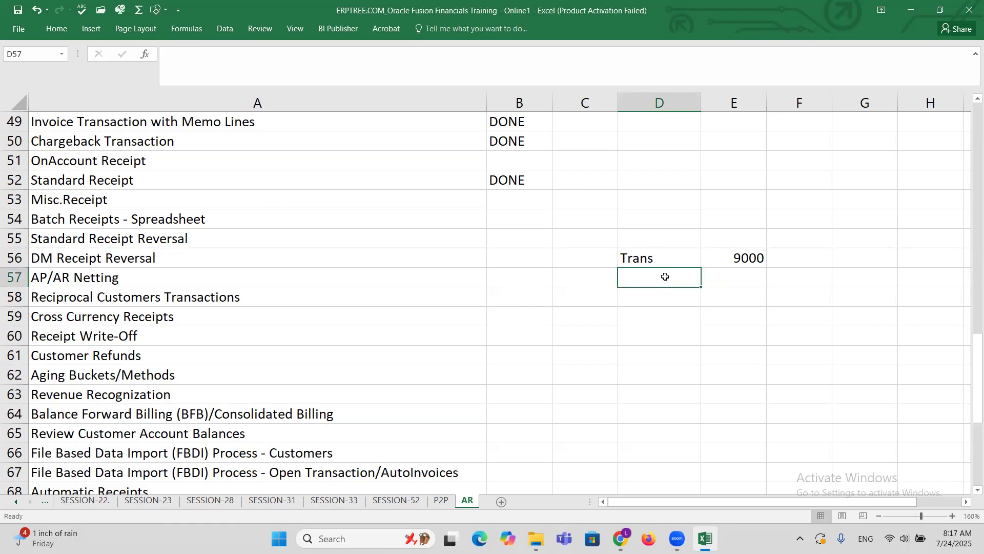
text(Receipt)
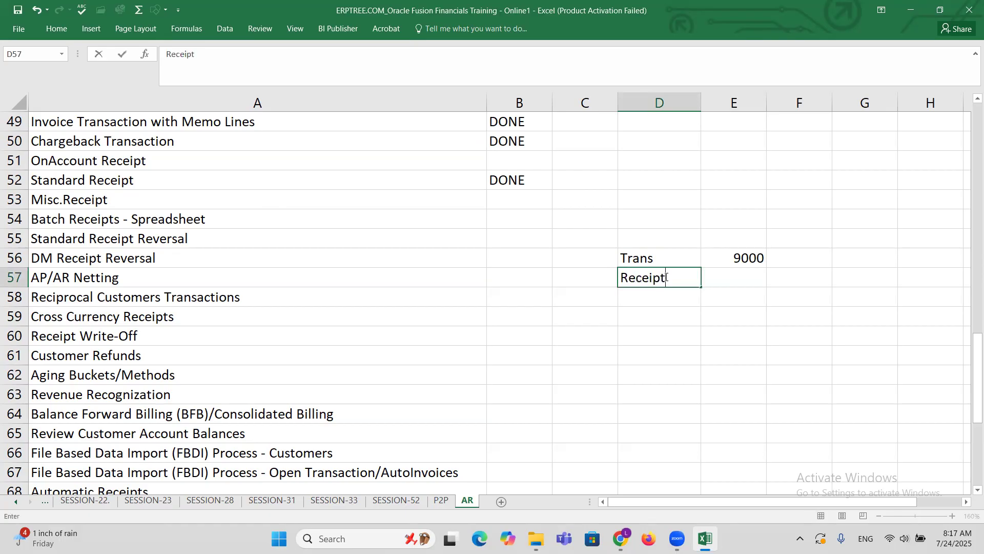
key(Tab)
text(10000)
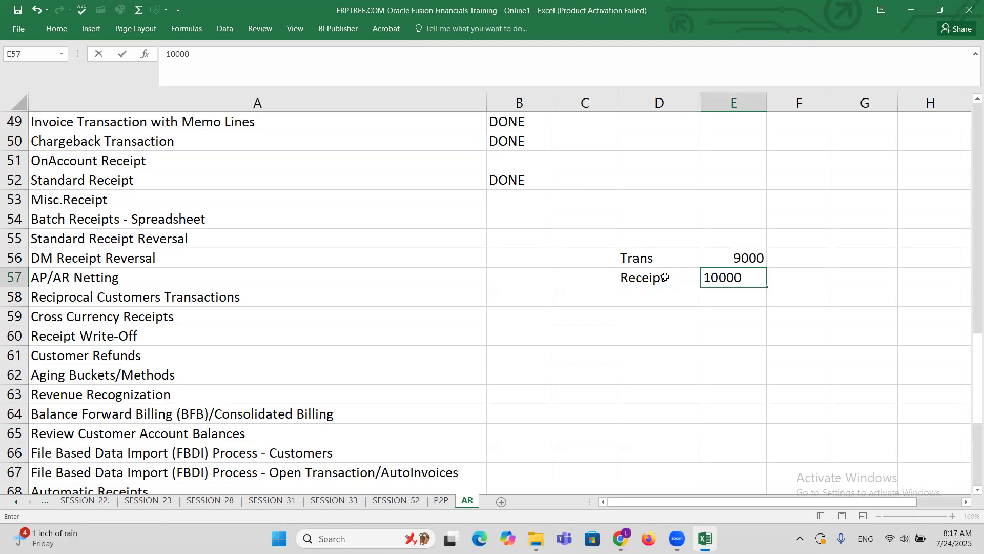
key(ctrl+Return)
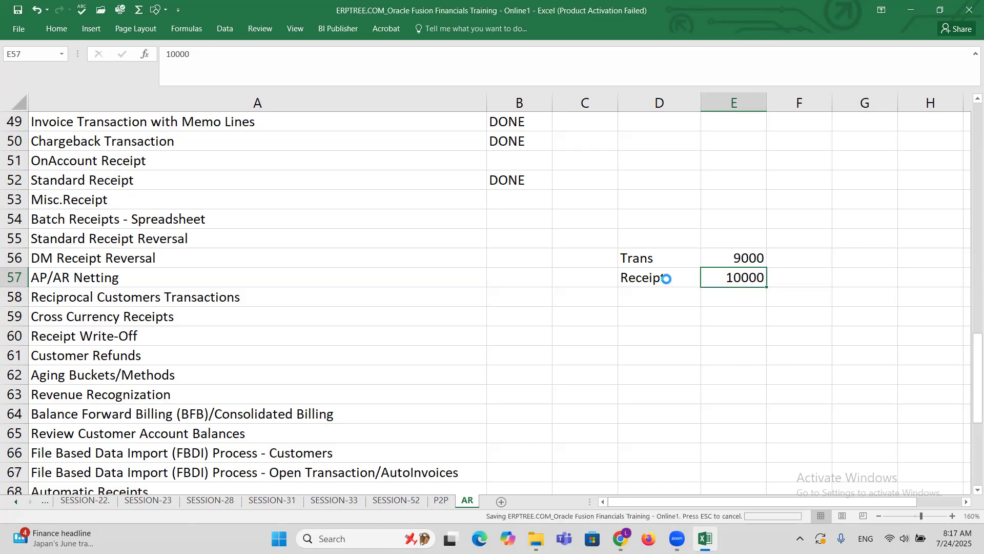
click(121, 155)
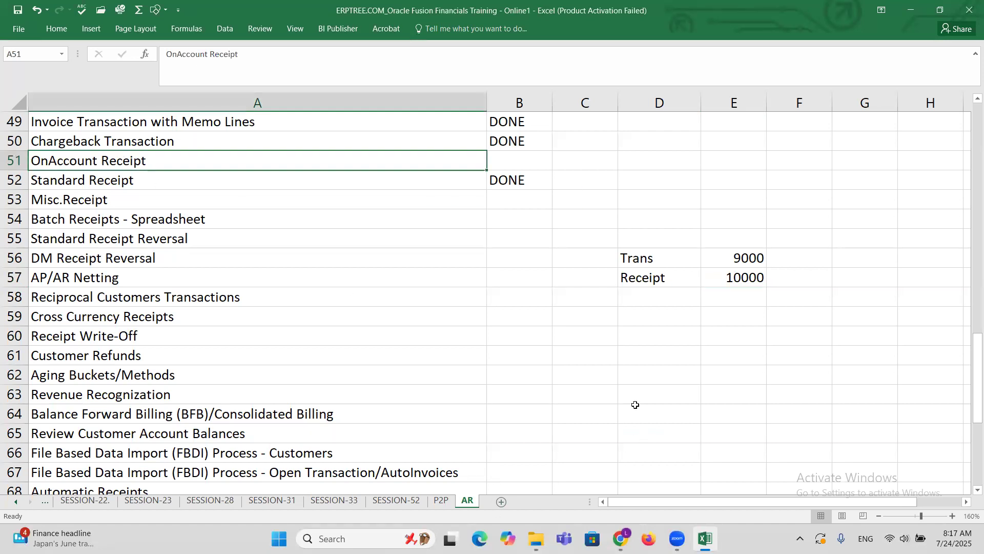
drag(631, 260, 731, 258)
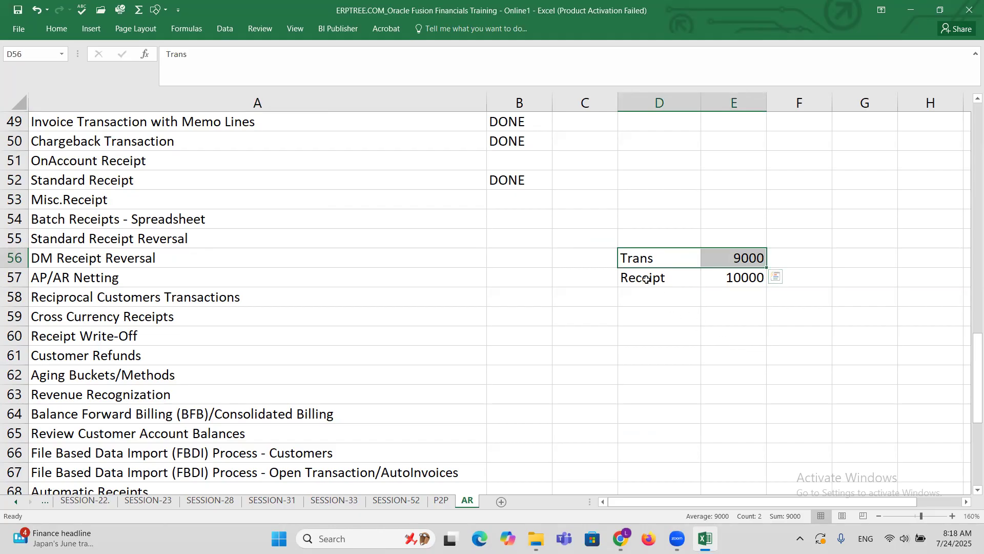
click(740, 275)
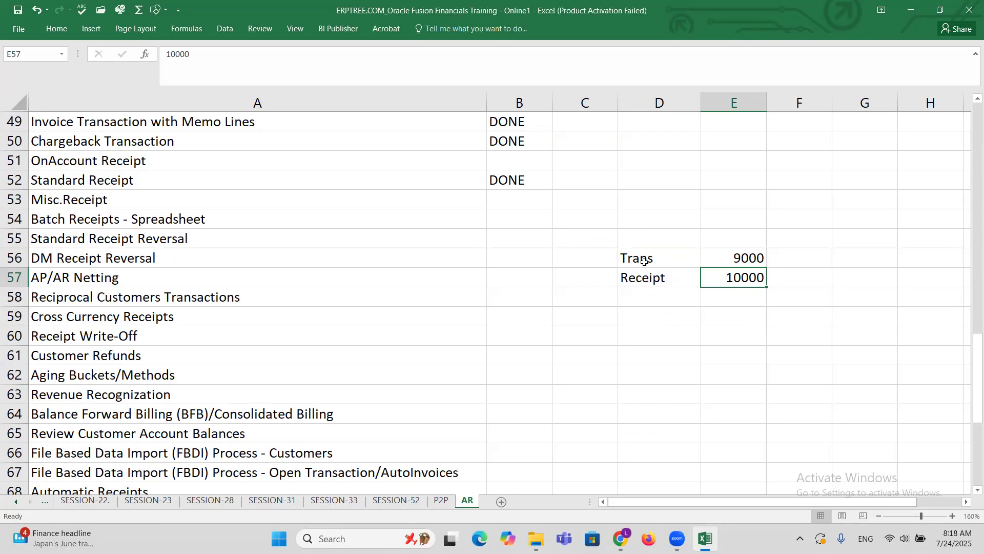
click(644, 261)
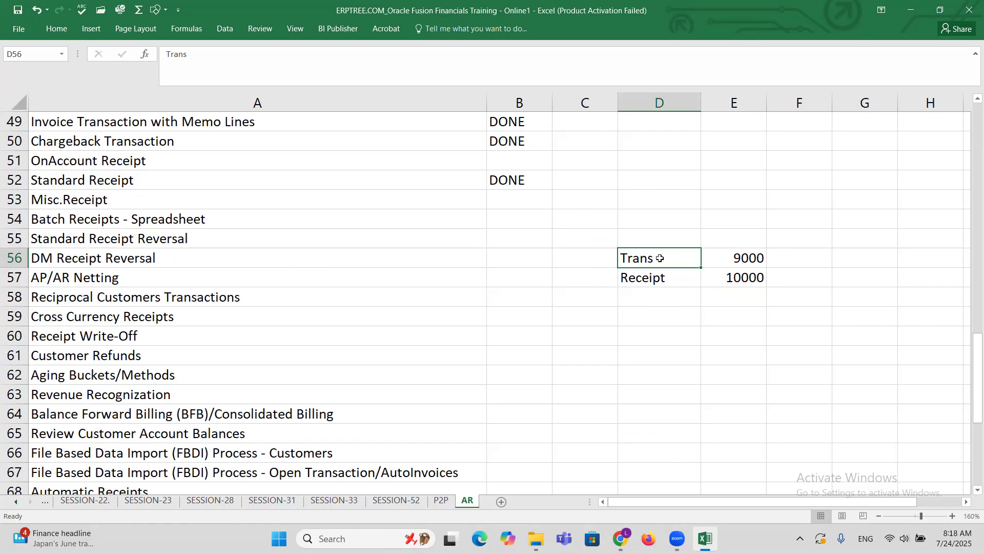
drag(676, 257, 734, 274)
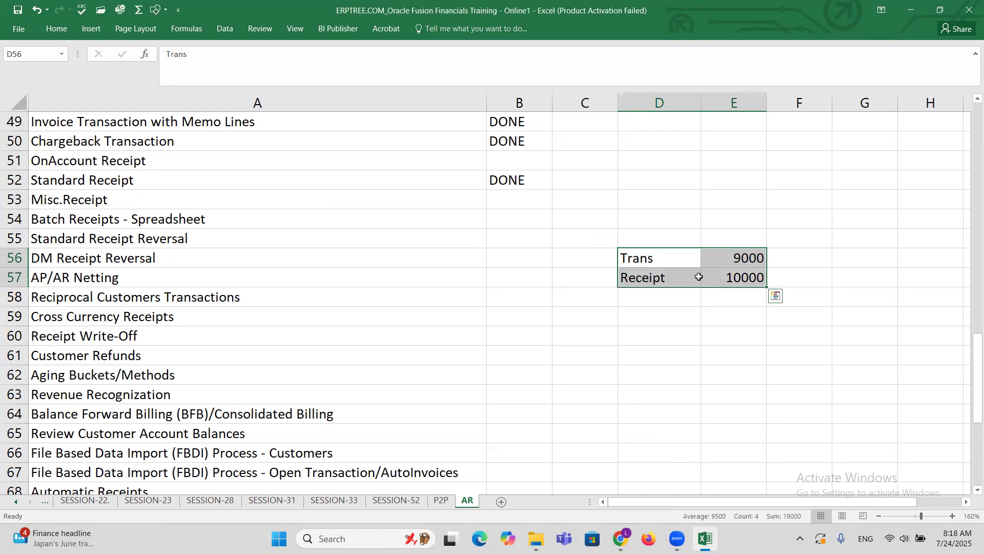
Switch to the Oracle Fusion browser window, leave Manage Transactions, and start creating a new transaction.
mouse_move(621, 538)
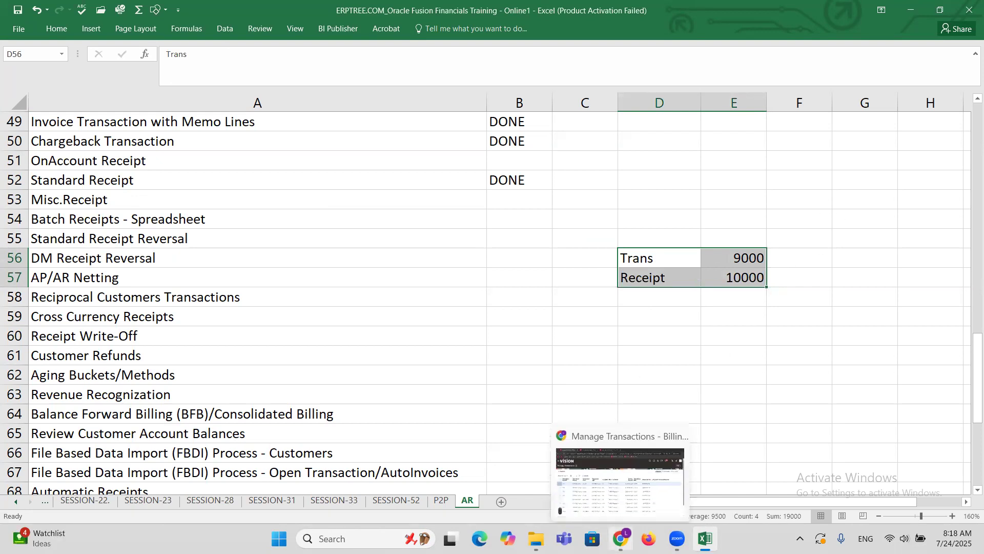
click(620, 479)
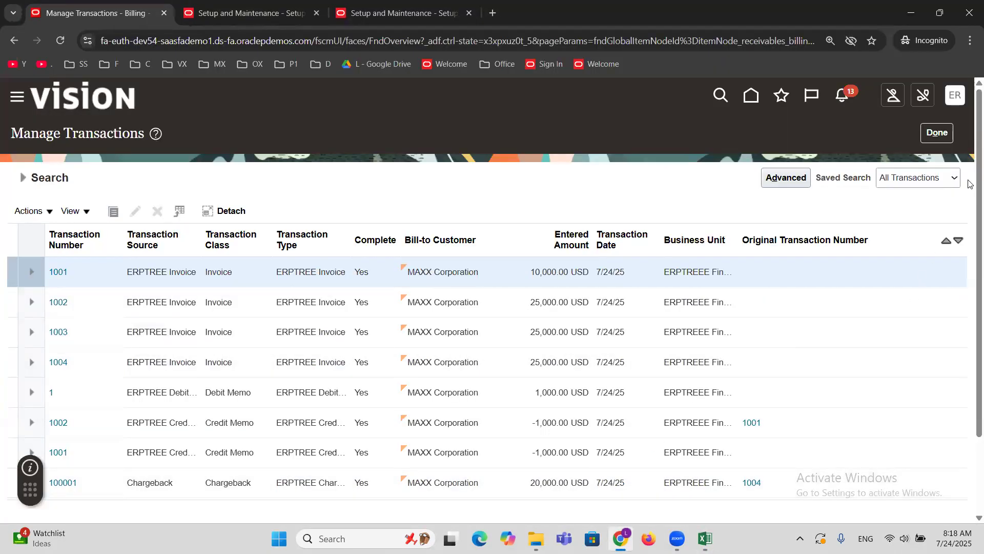
click(937, 133)
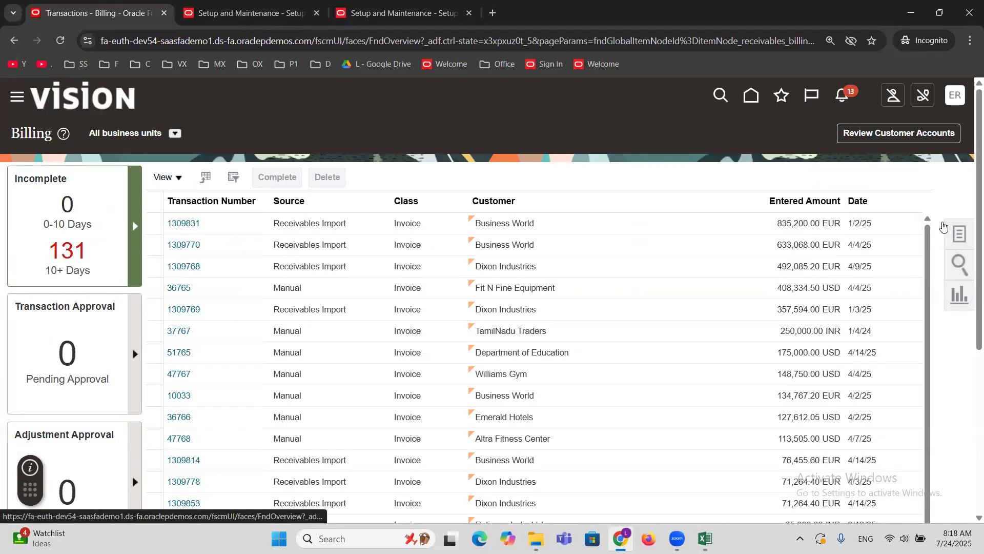
click(957, 233)
click(849, 143)
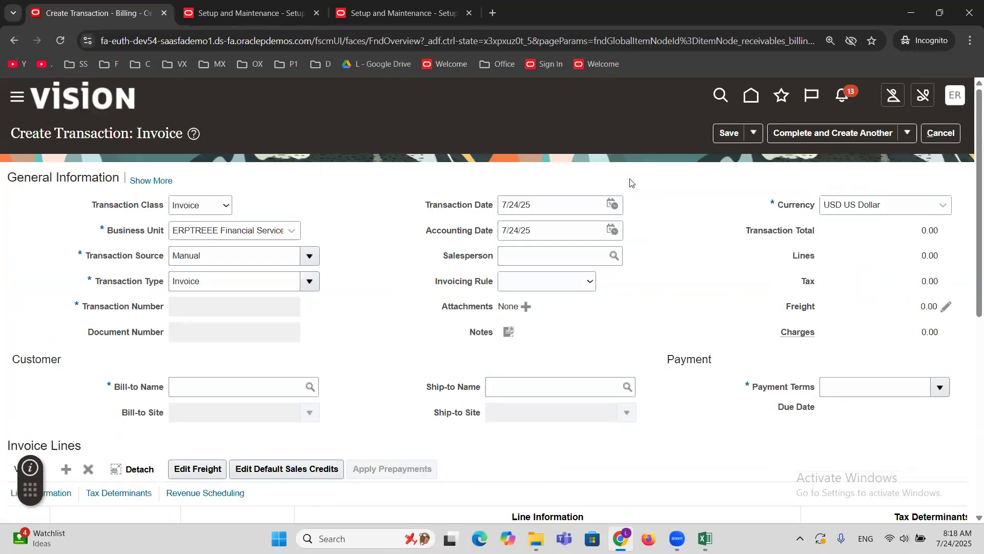
Set the invoice's transaction source to ERPTREE Invoice and its bill-to customer to MAXX Corporation.
double_click(213, 263)
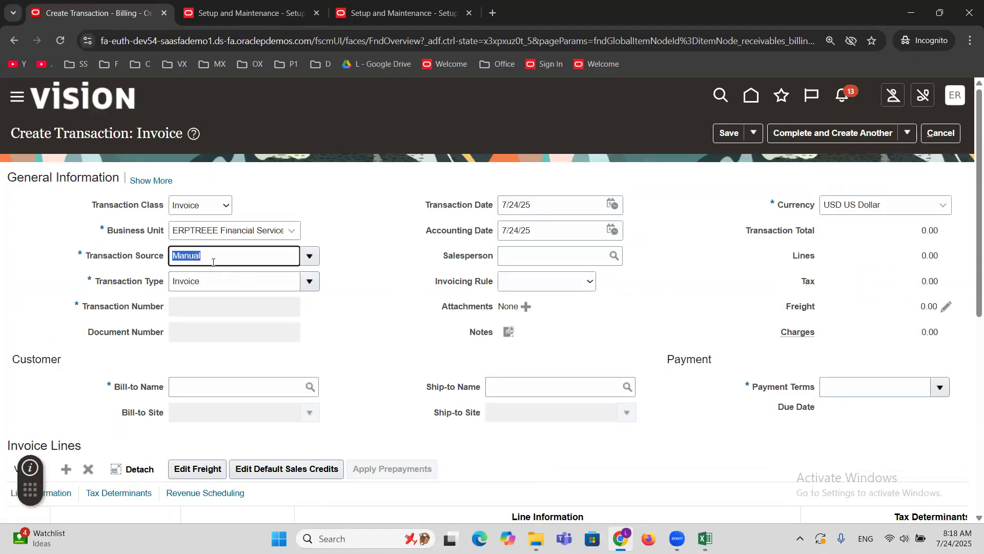
text(erptree)
key(Tab)
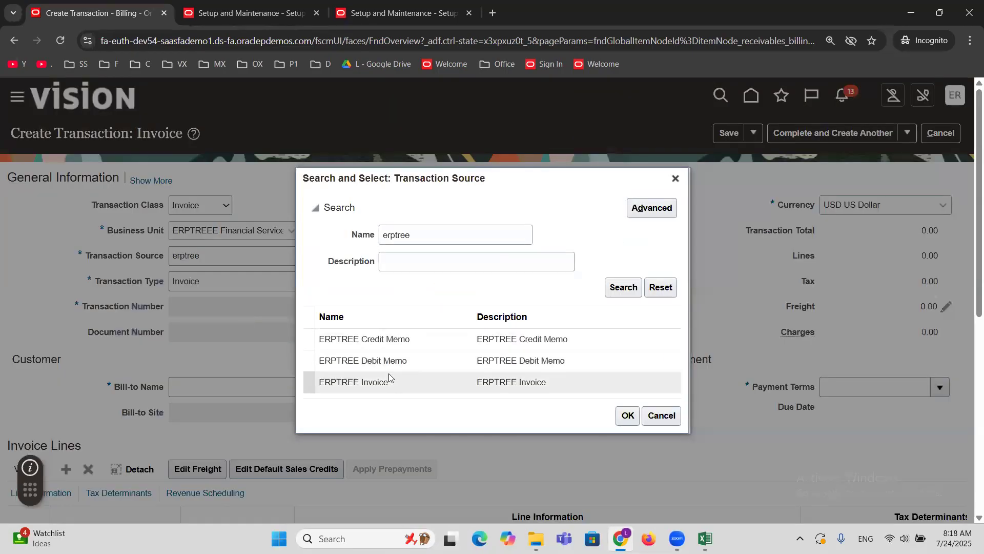
click(393, 384)
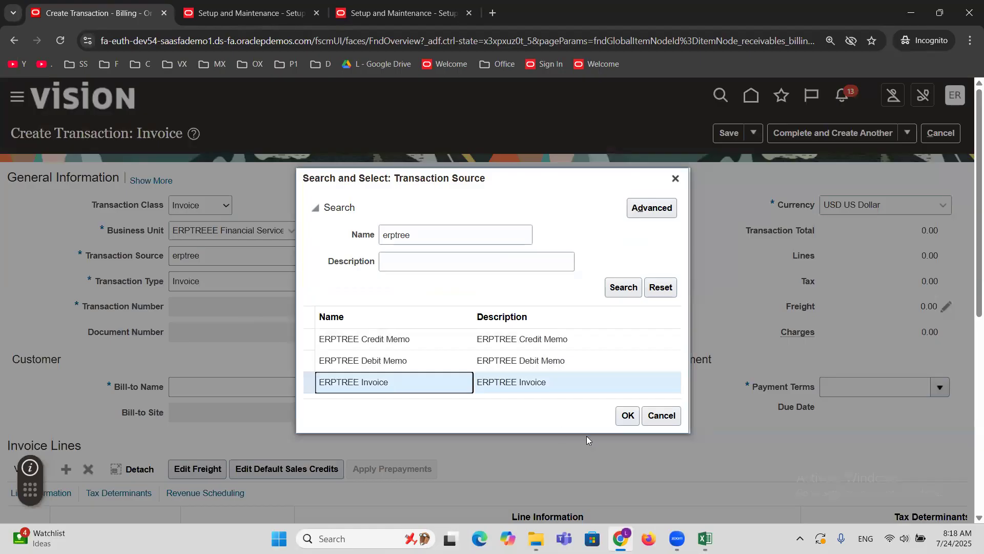
click(627, 415)
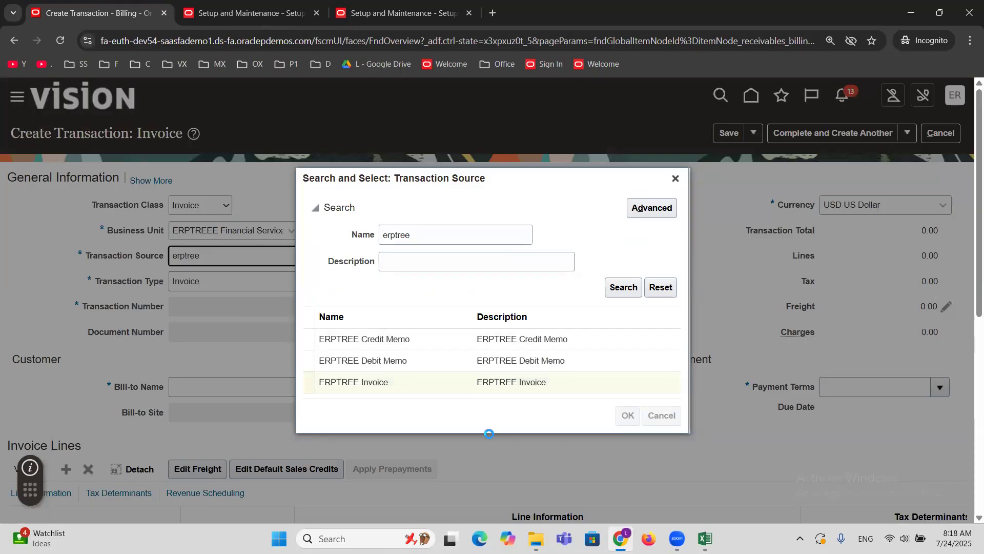
click(237, 384)
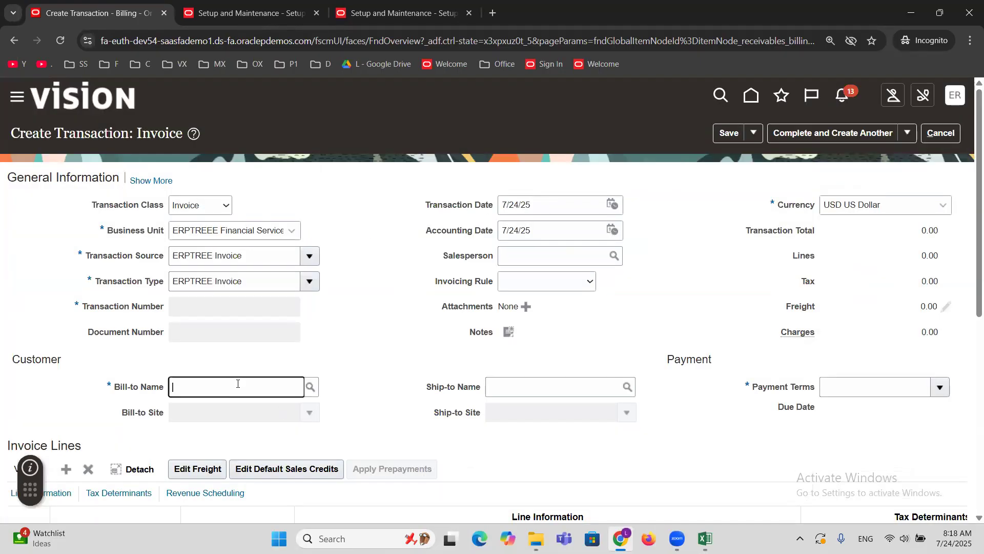
text(maxx)
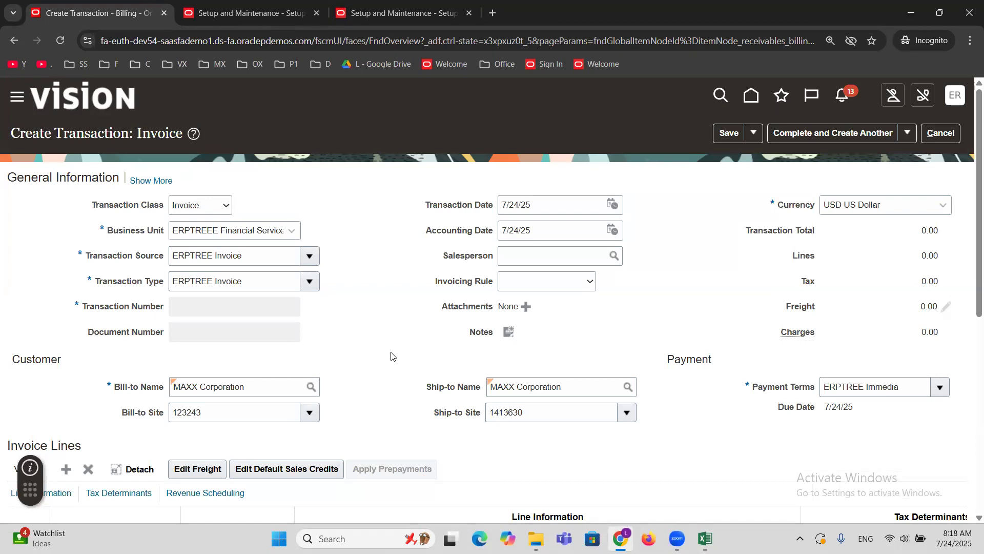
Fill invoice line 1 with the description GOODS, a quantity of 1 and a unit price of 9000.
scroll(391, 356, down, 3)
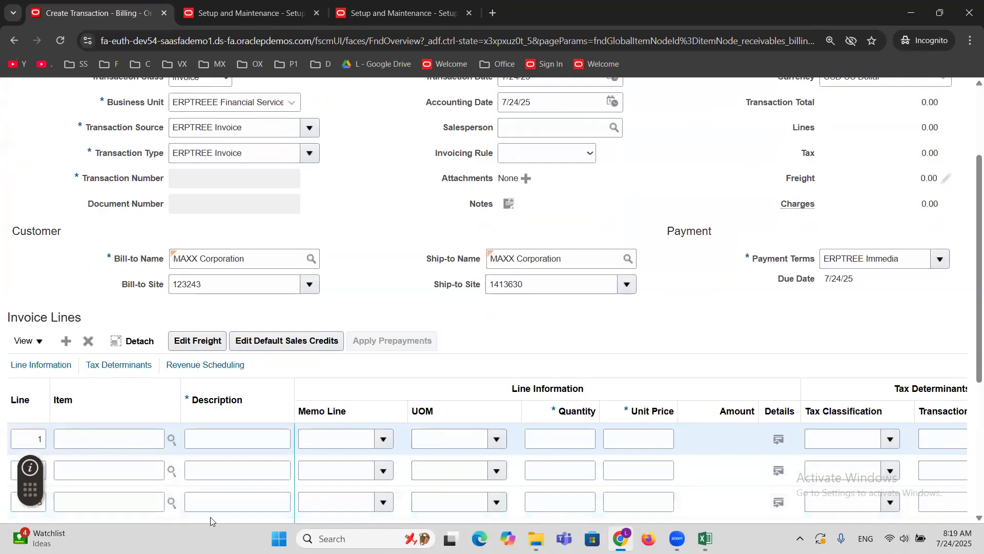
click(214, 439)
text(G)
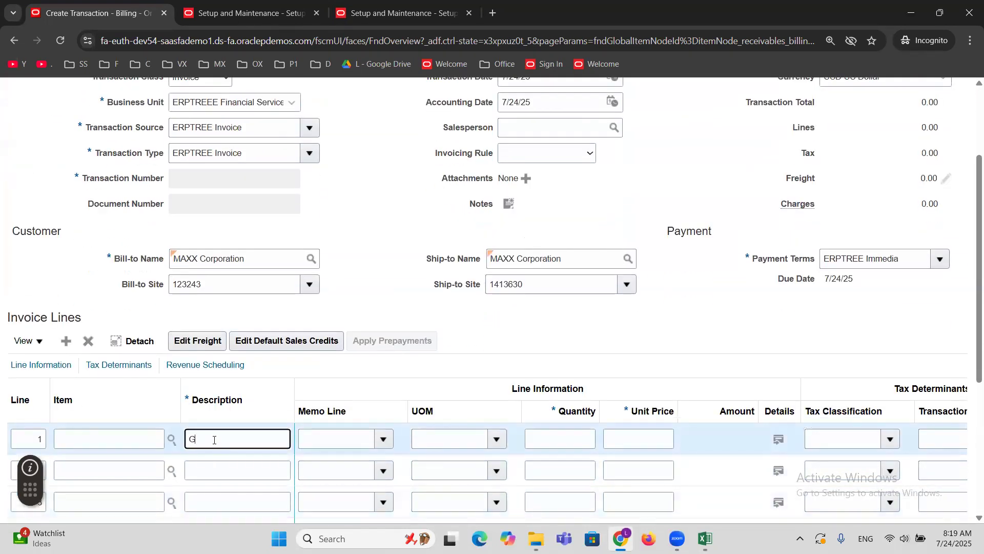
text(OODS)
key(Tab)
key(Tab)
key(Tab)
text(1)
key(Tab)
text(9000)
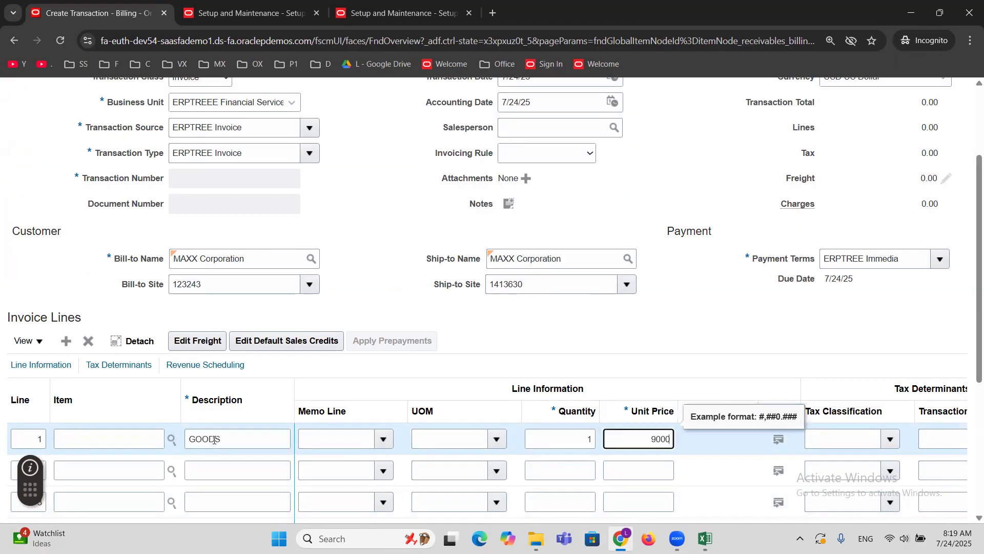
click(521, 321)
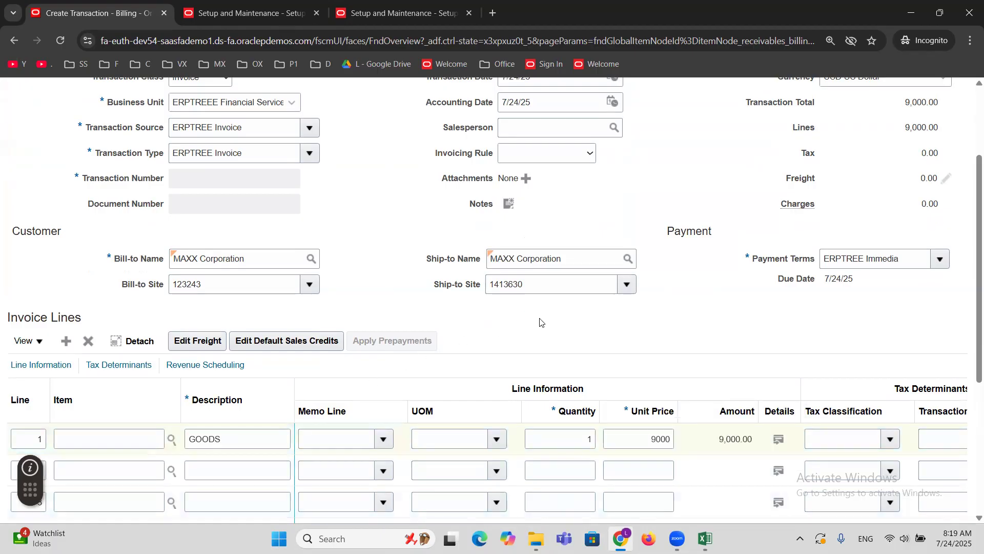
Complete the MAXX Corporation invoice and close it.
scroll(540, 322, up, 3)
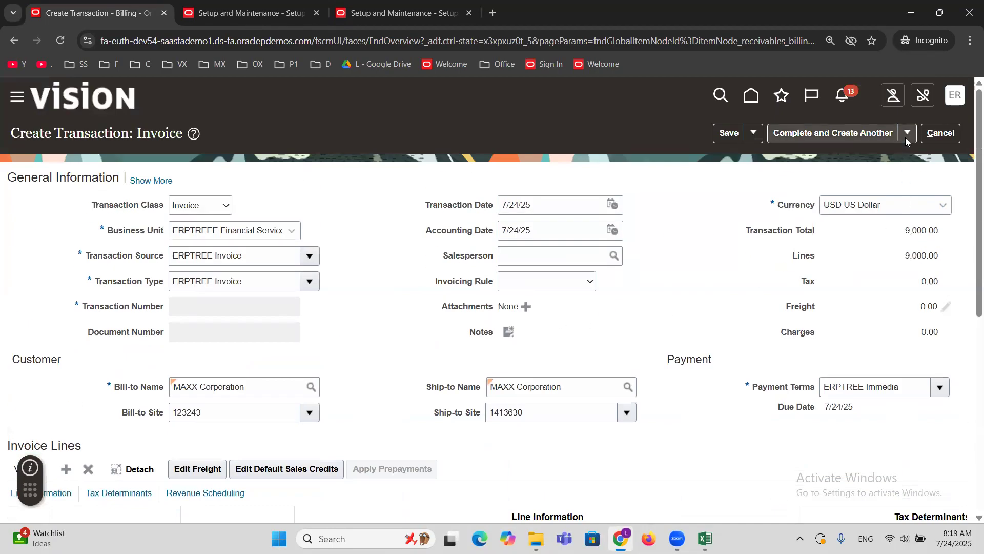
click(905, 137)
click(846, 175)
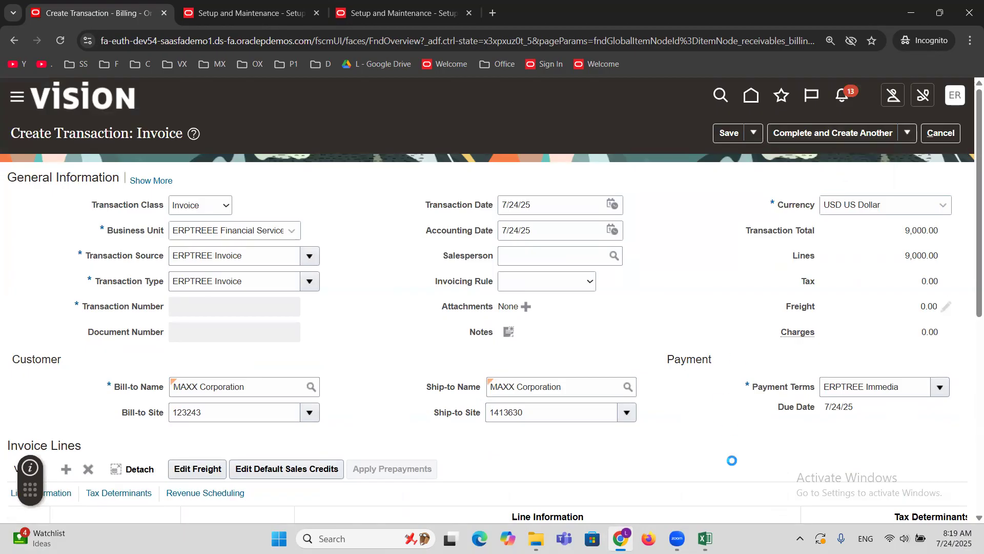
Switch to the Excel workbook and review the Trans and Receipt amounts in D56:E57.
click(705, 538)
drag(638, 257, 743, 278)
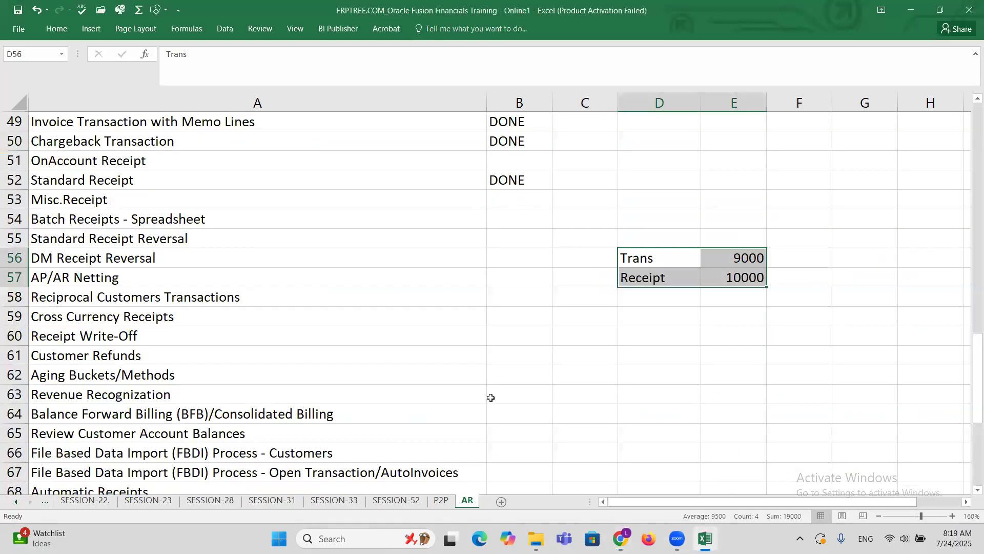
click(654, 281)
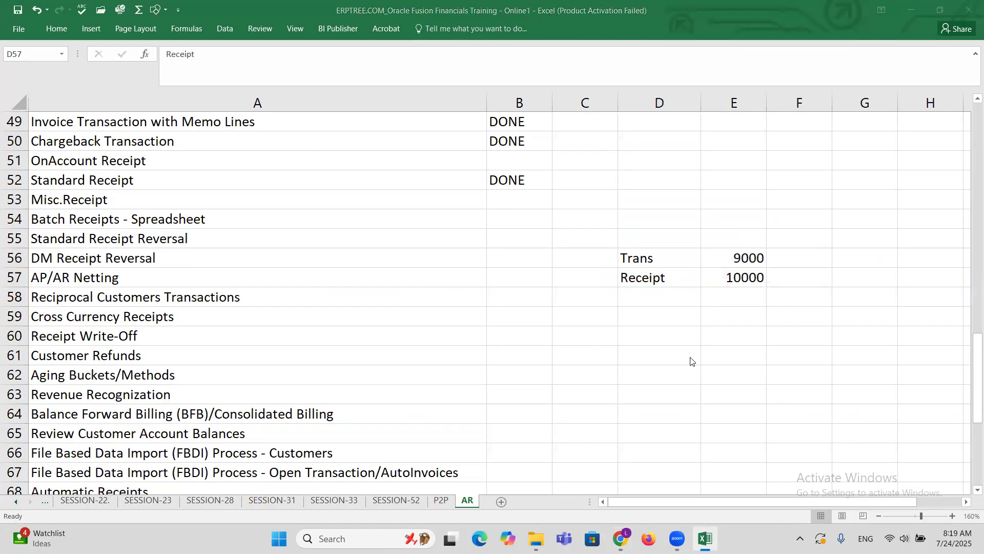
Switch back to the Oracle Fusion browser window and open the Create Receipt page.
key(alt+Tab)
click(549, 212)
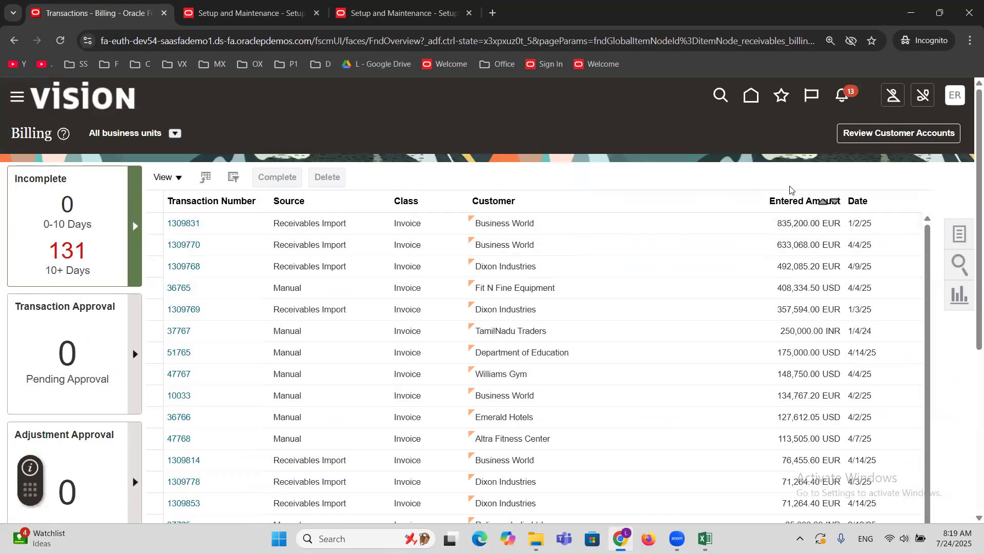
click(780, 97)
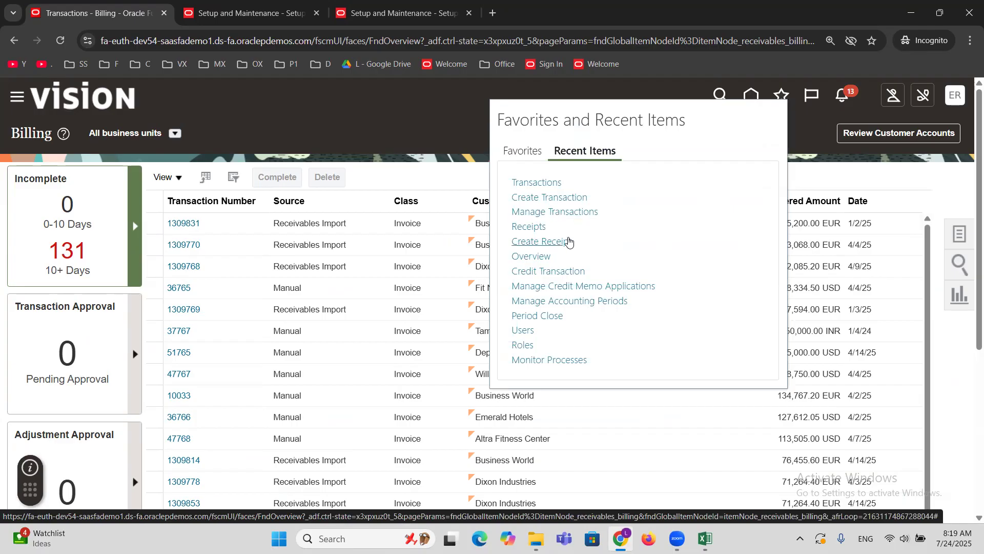
click(543, 242)
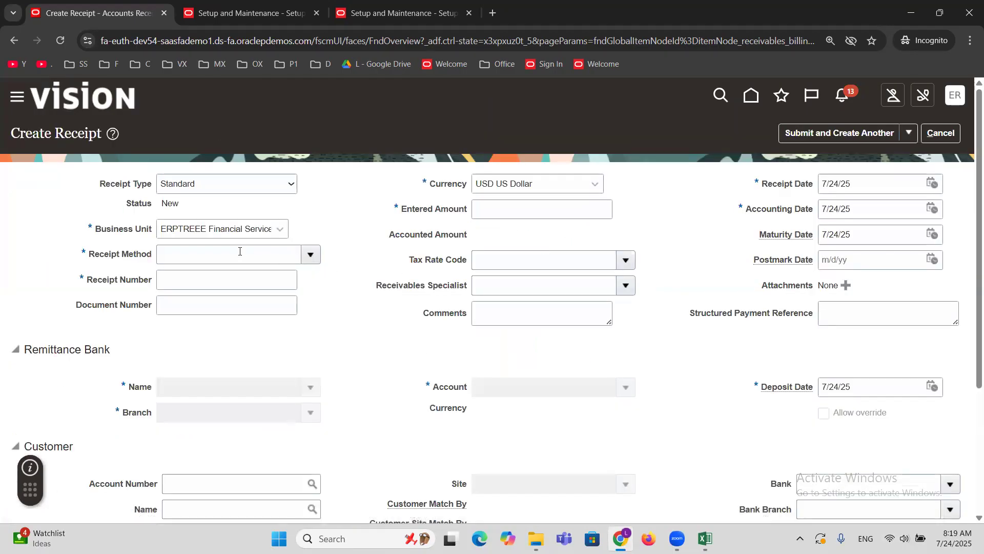
Fill in the receipt header with receipt method ERPTREE Check, receipt number 2222 and an entered amount of 10,000.
click(313, 253)
click(246, 255)
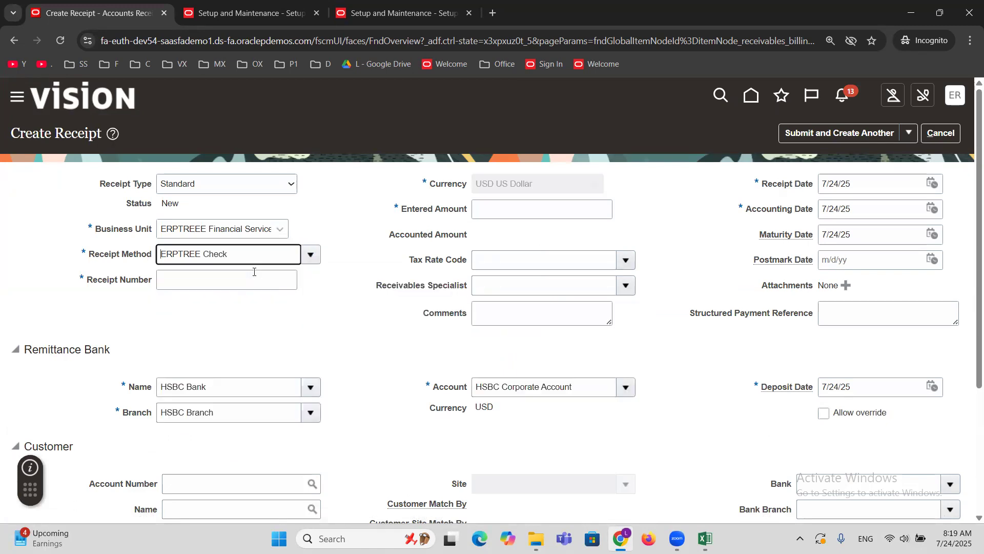
click(260, 277)
text(2222)
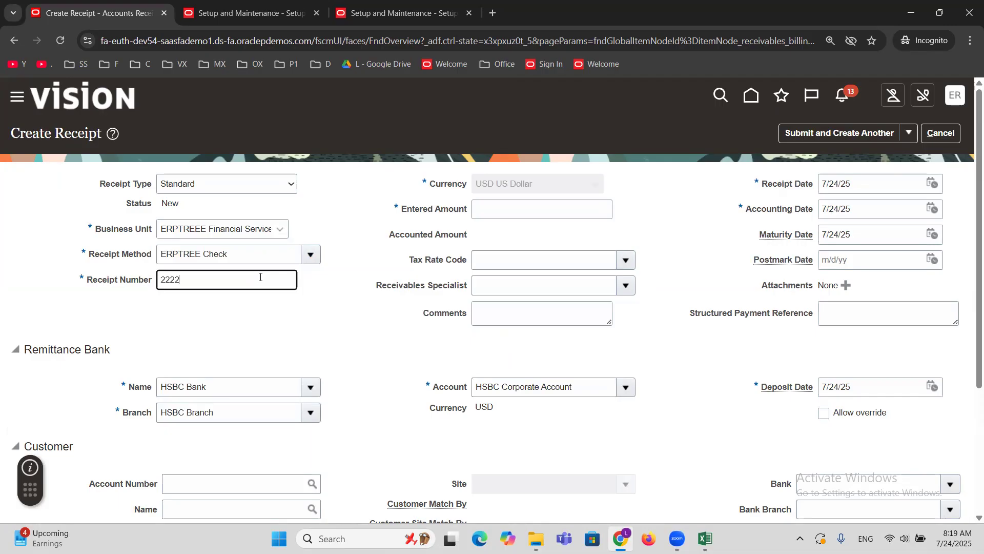
click(531, 215)
text(10,000)
key(Tab)
Set the customer to MAXX Corporation with its first listed primary site, and submit the receipt for manual application.
scroll(433, 290, down, 2)
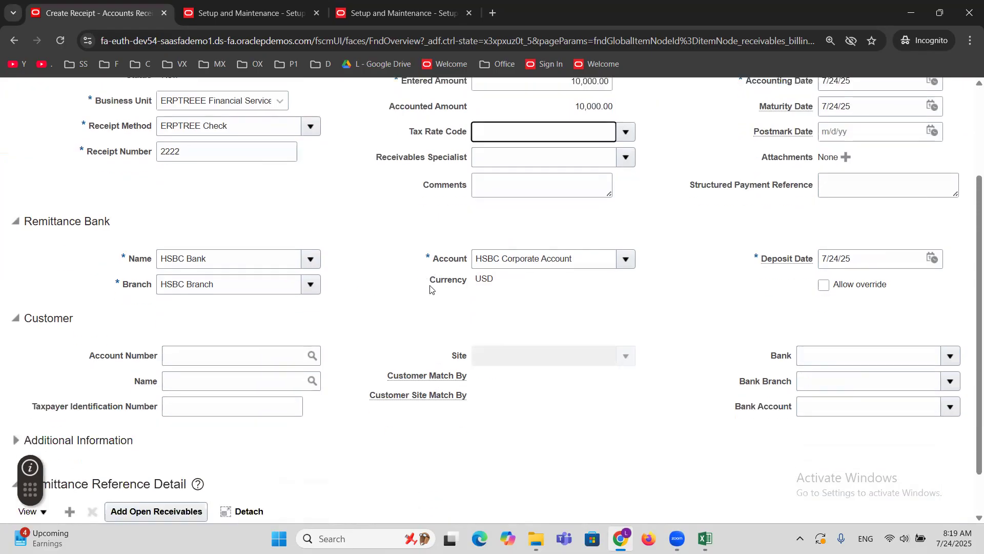
click(232, 385)
text(MAXX Corporation)
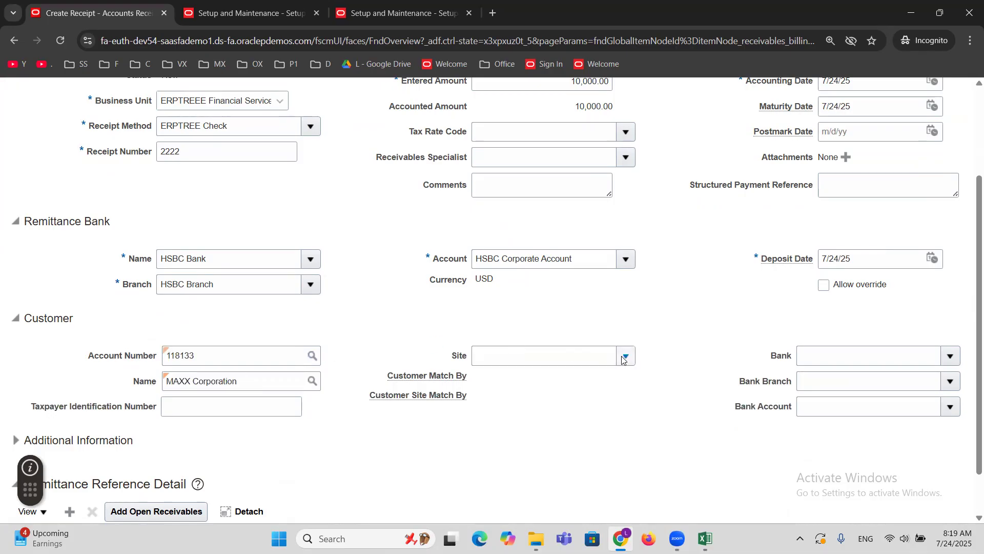
click(625, 356)
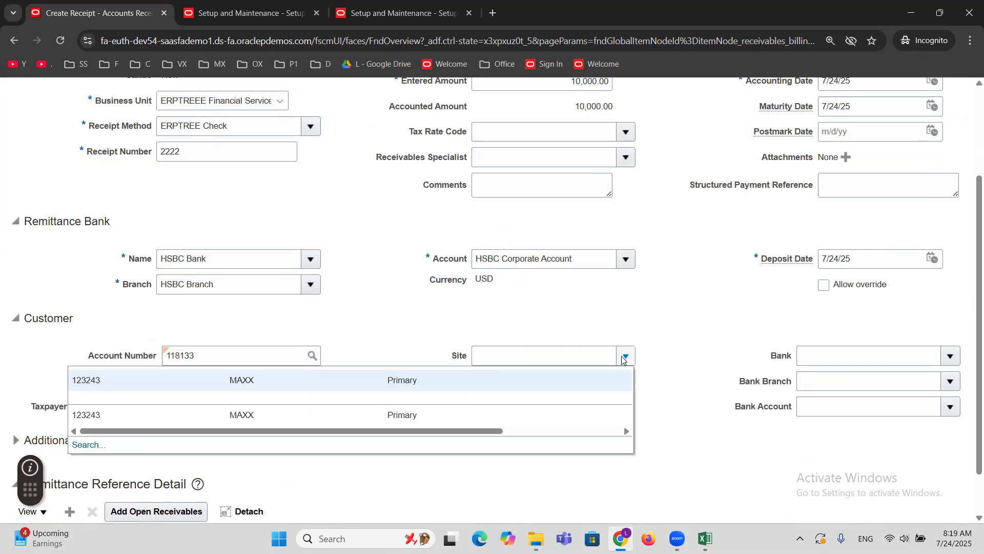
click(500, 380)
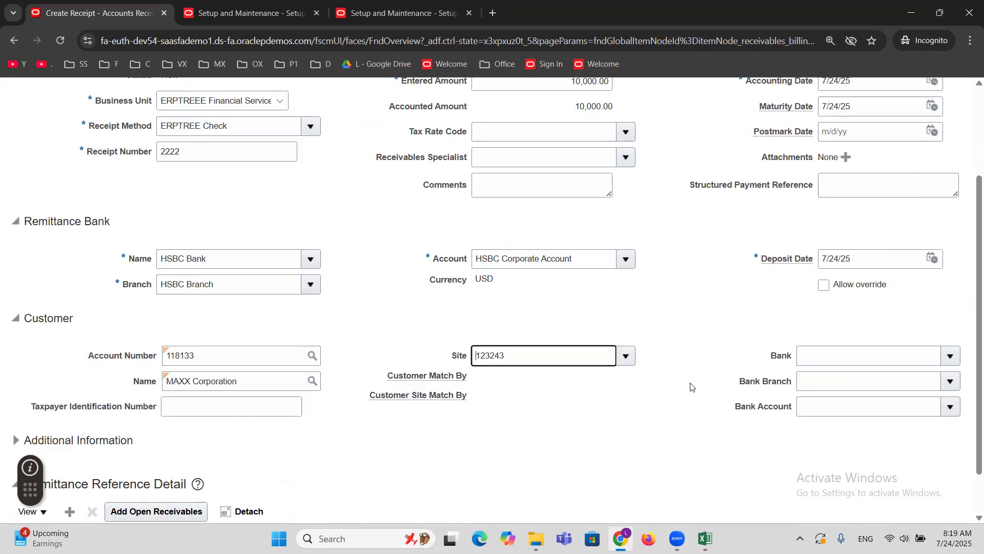
scroll(691, 387, up, 3)
click(908, 132)
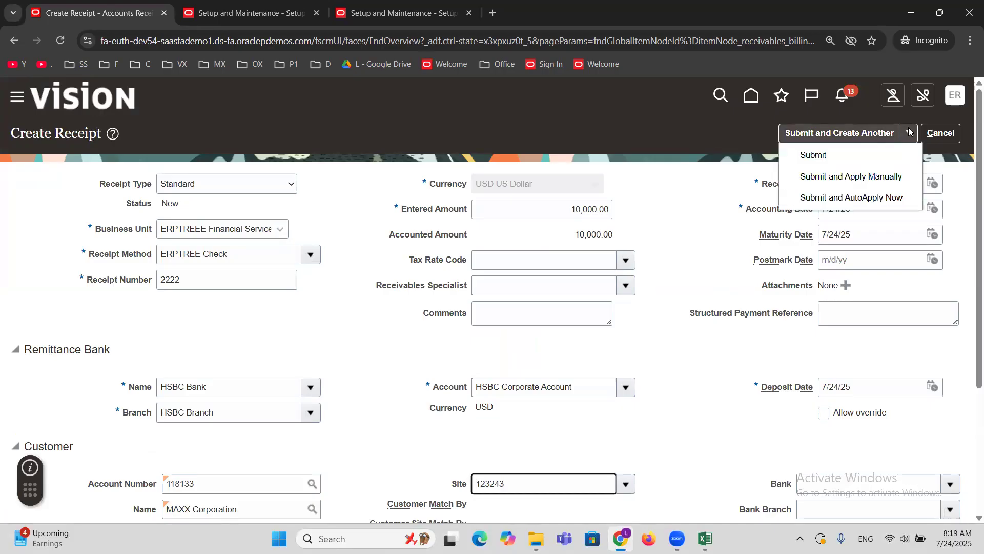
click(829, 180)
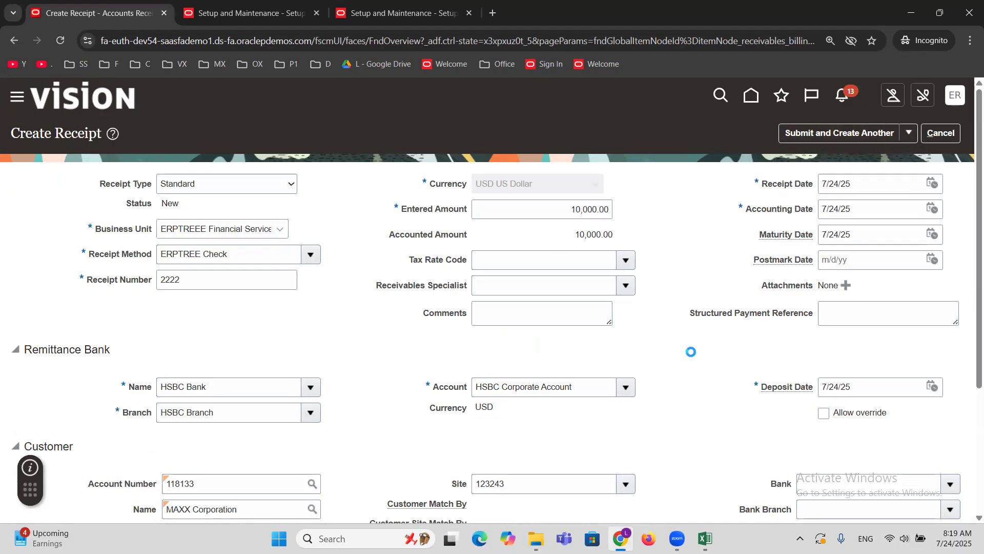
Search the open receivables for MAXX Corporation, including chargebacks, debit memos and credit memos.
scroll(484, 384, down, 1)
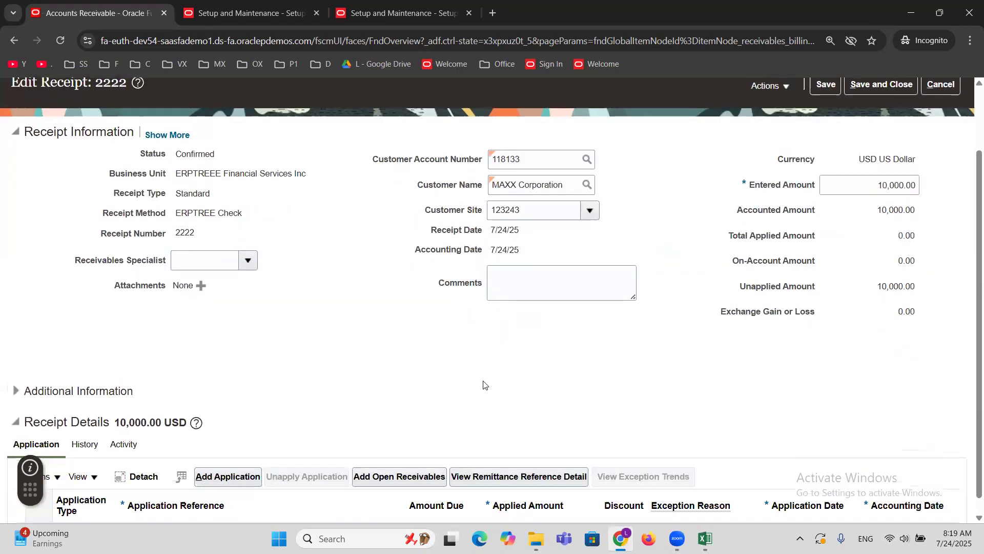
scroll(485, 384, down, 1)
click(409, 432)
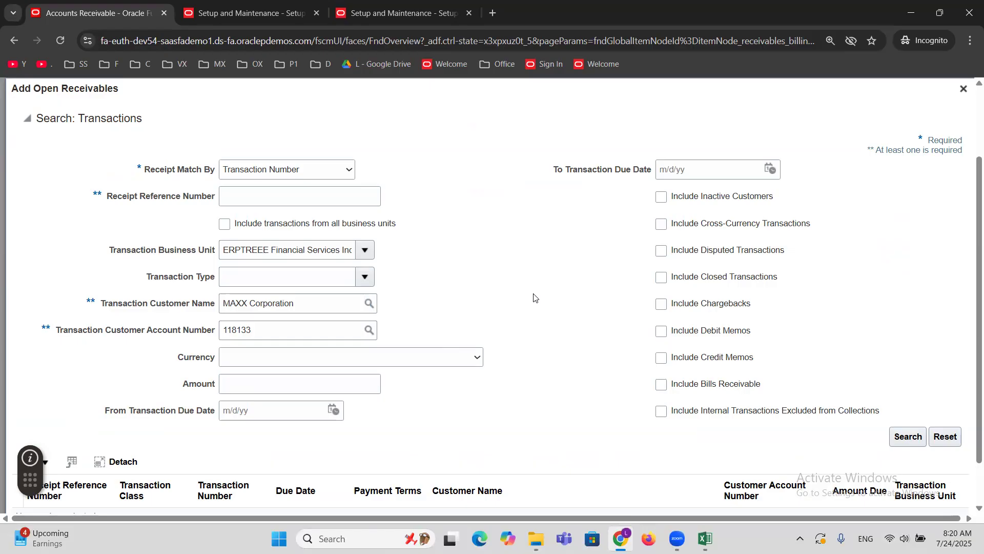
click(659, 307)
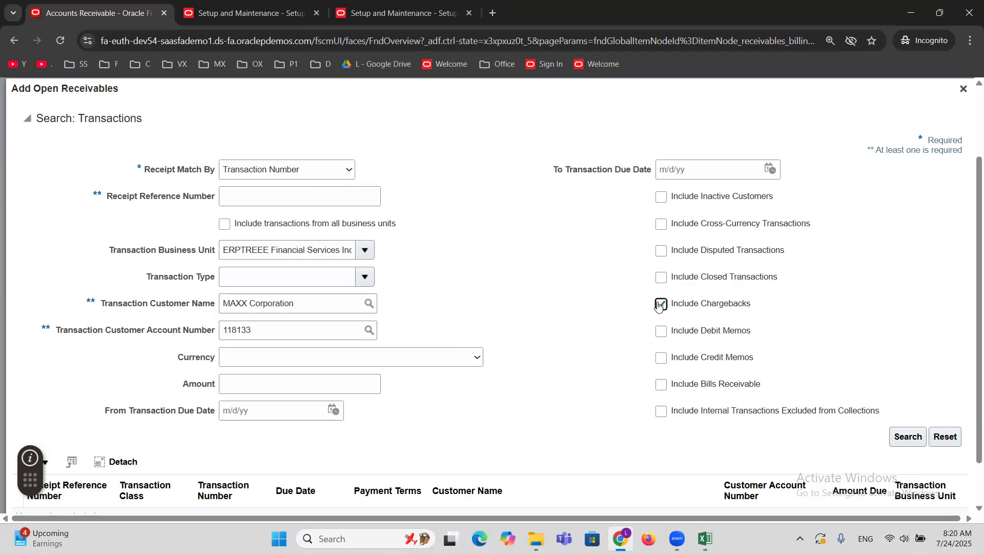
click(661, 332)
click(661, 358)
drag(299, 305, 131, 300)
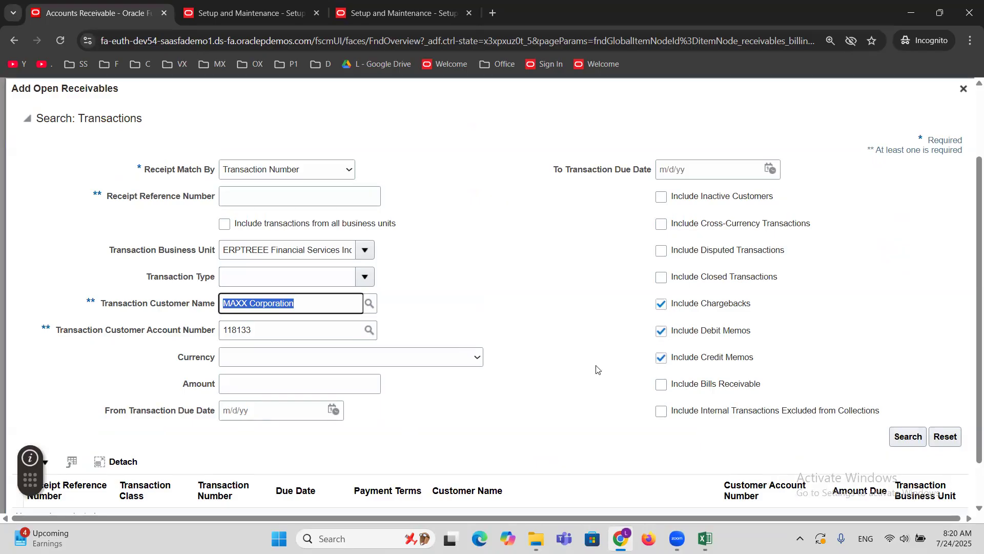
click(555, 380)
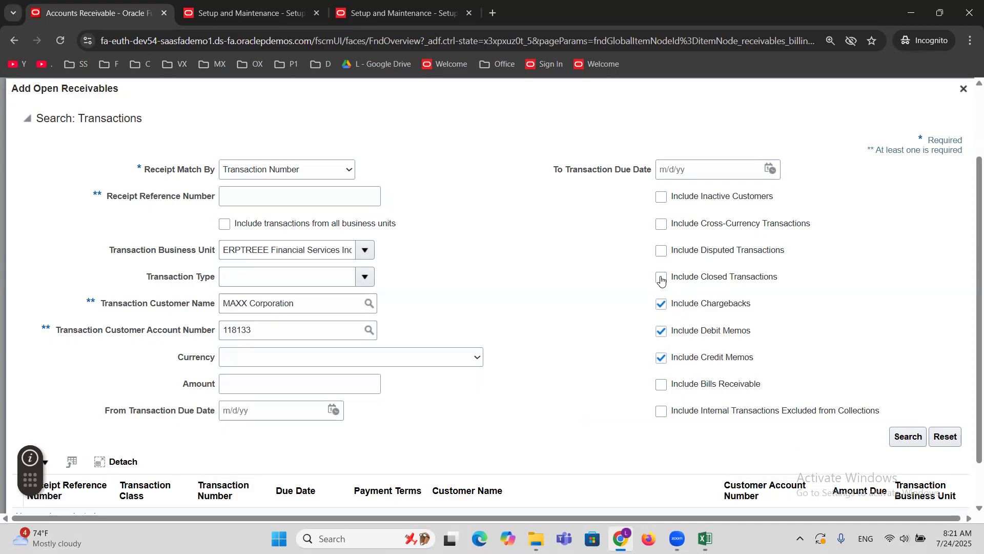
click(908, 438)
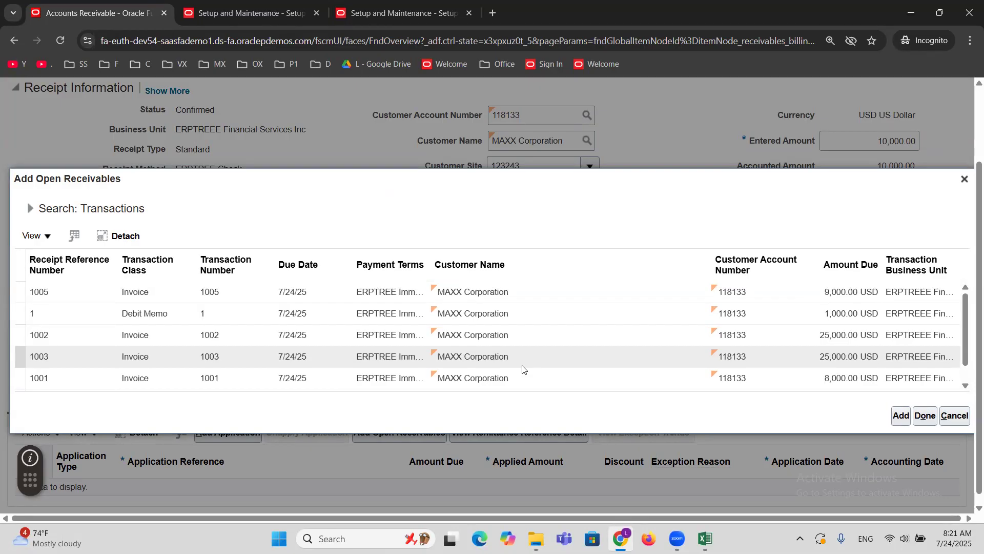
Add invoice 1005 to the receipt's applications and finish adding open receivables.
click(68, 297)
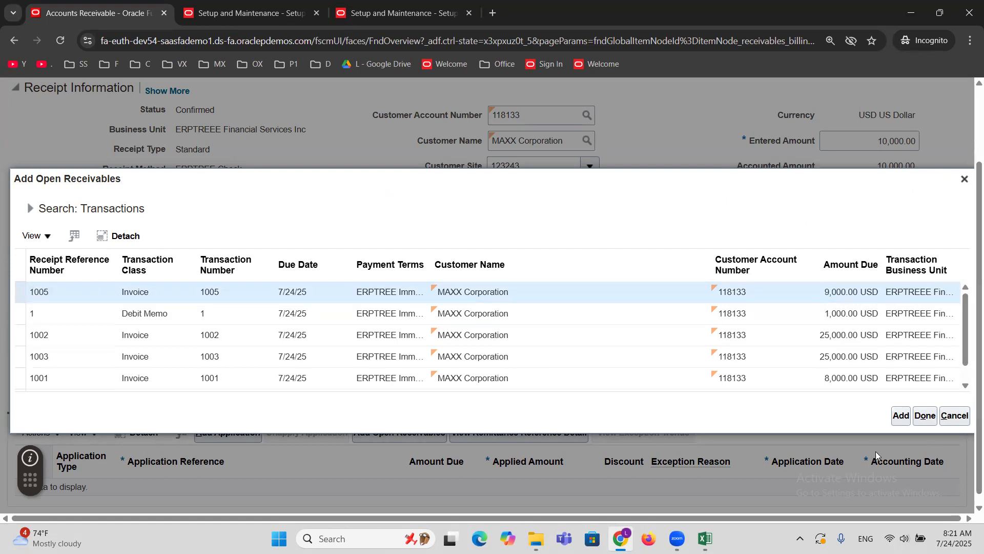
click(898, 417)
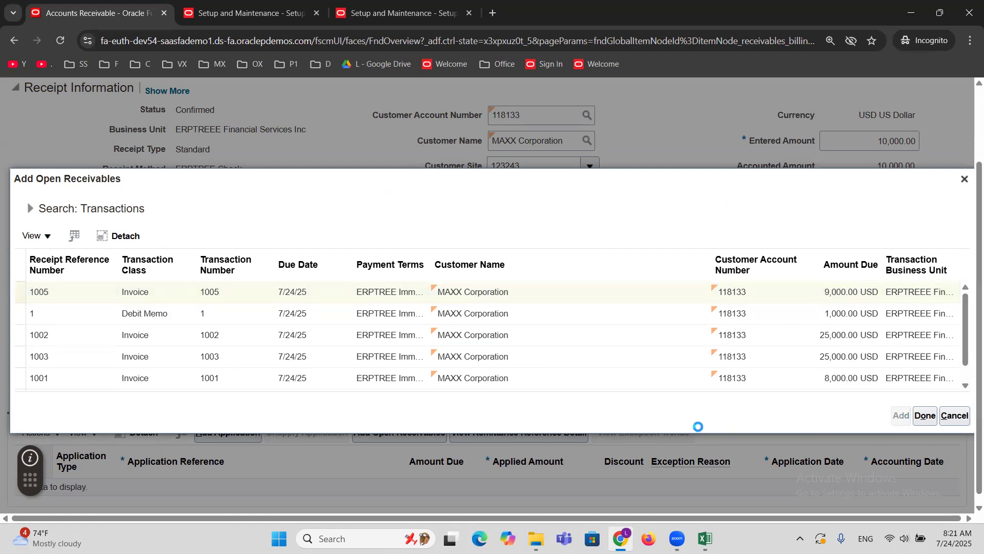
click(925, 420)
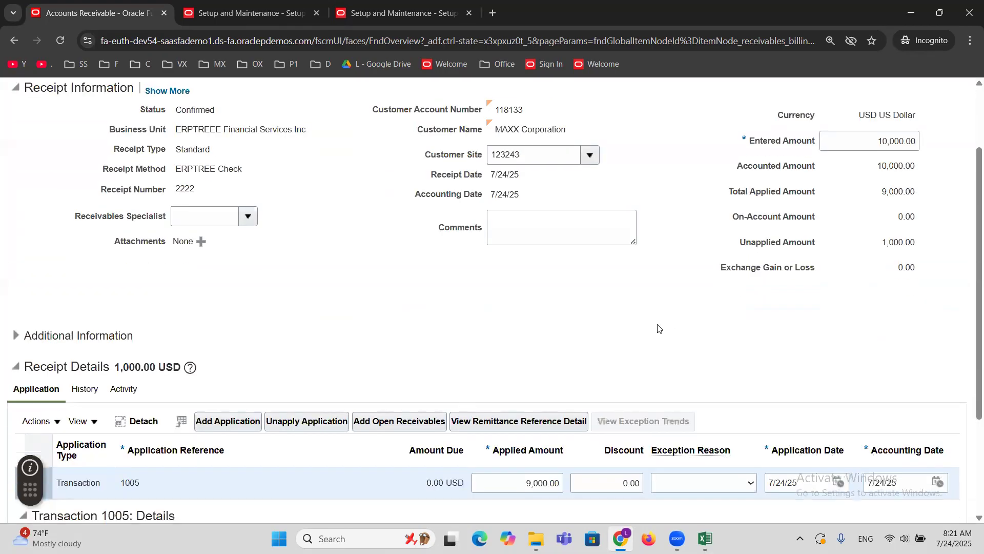
Check the receipt's total applied and unapplied amounts, and save the receipt.
scroll(658, 328, up, 2)
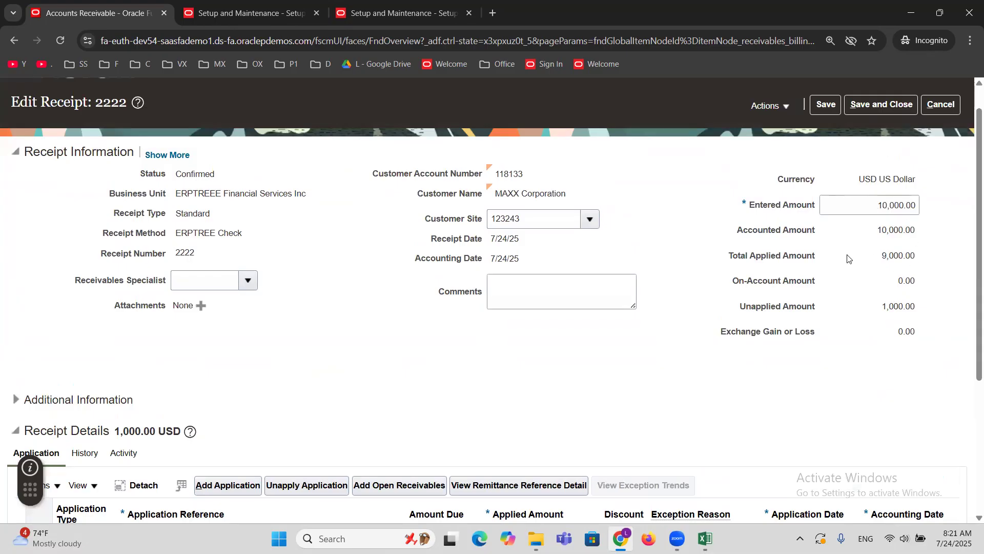
scroll(848, 259, down, 3)
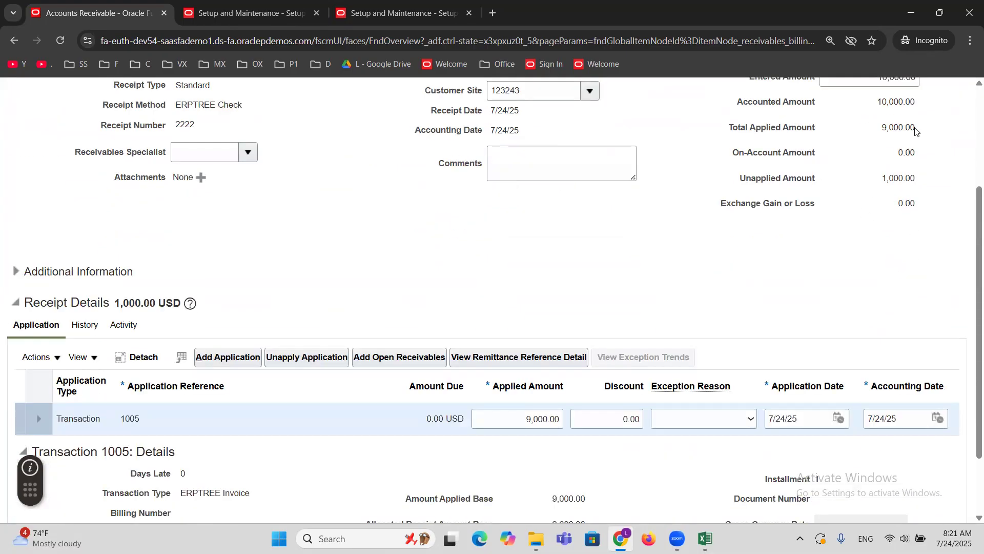
double_click(895, 132)
double_click(897, 179)
scroll(743, 299, up, 1)
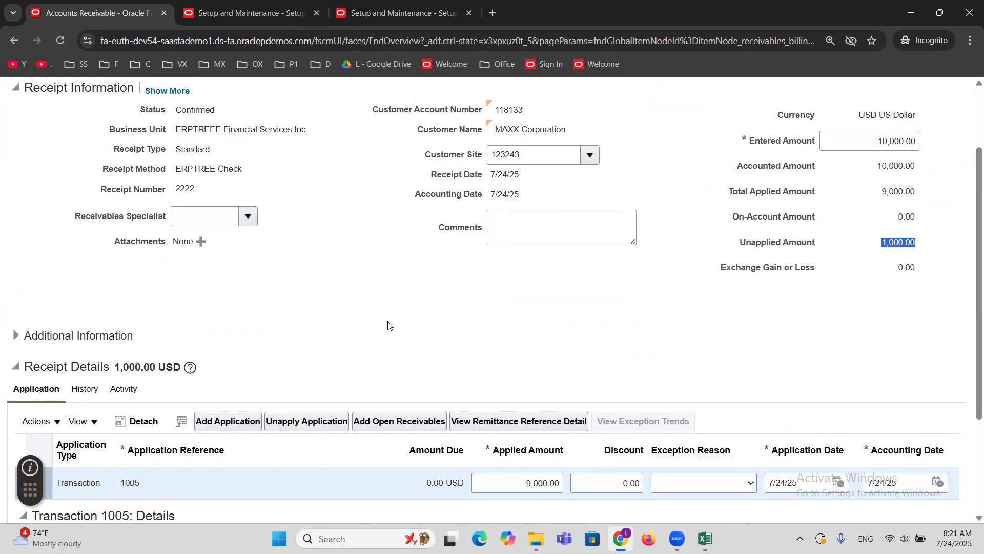
scroll(463, 343, up, 1)
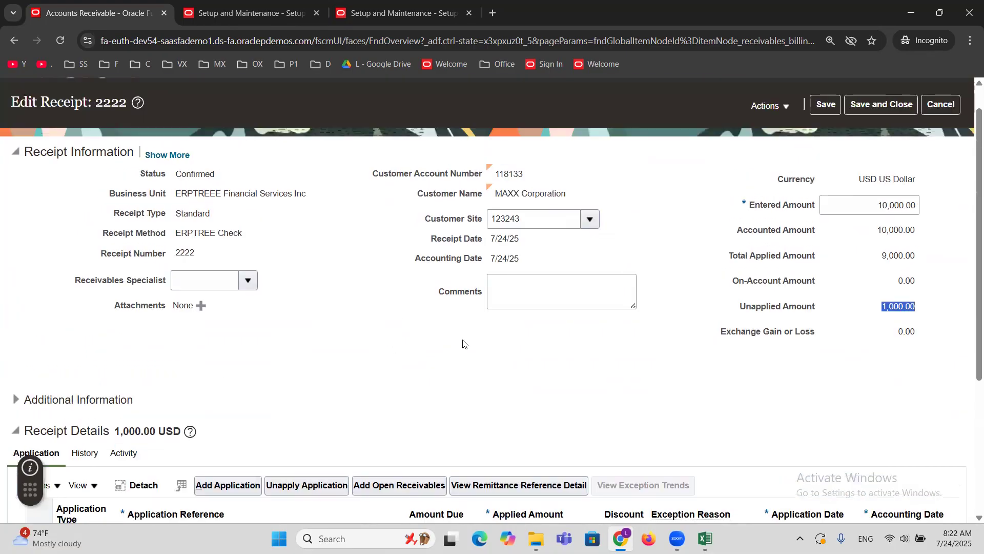
click(825, 104)
Create an on-account application of 1,000.00 USD dated 7/24/25 for the remaining receipt balance and save the receipt.
scroll(265, 342, down, 1)
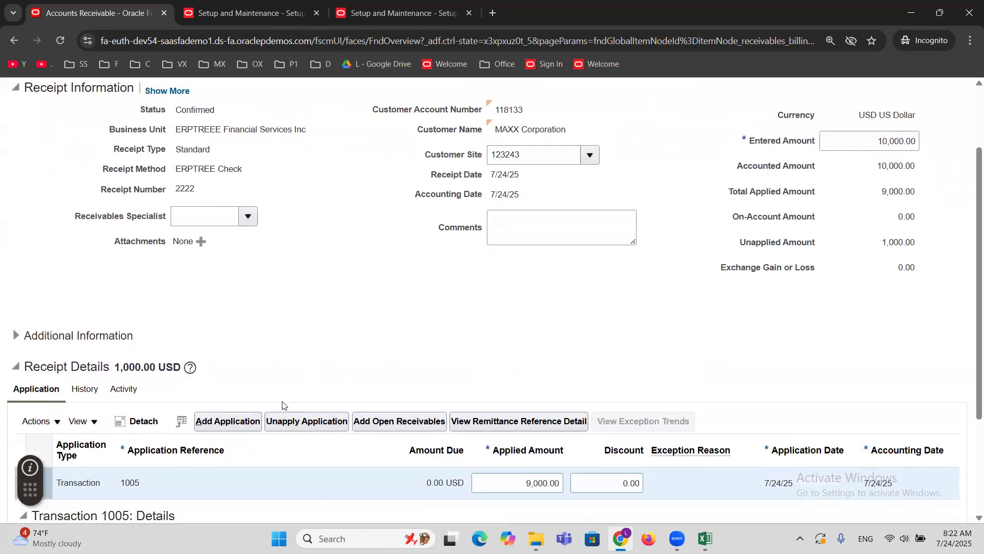
click(56, 427)
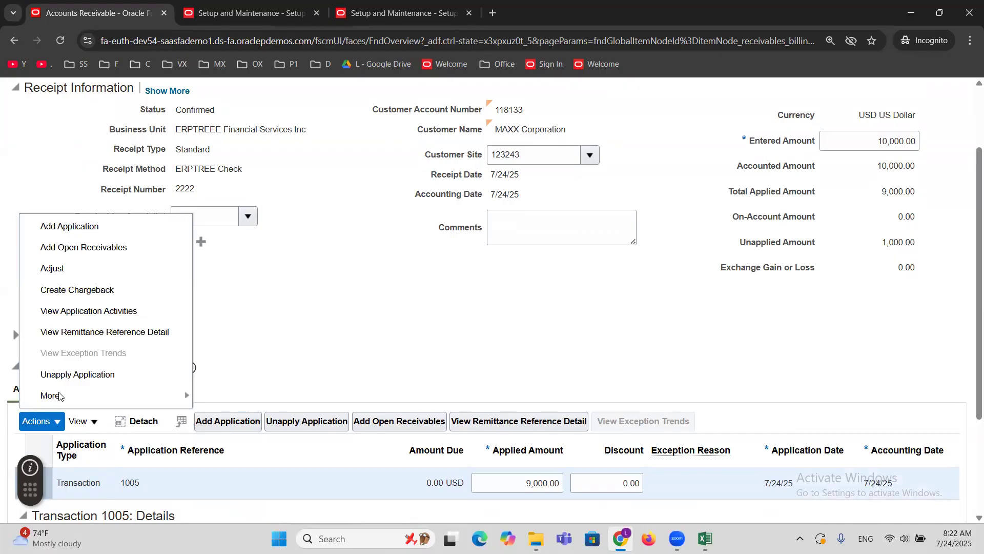
mouse_move(59, 395)
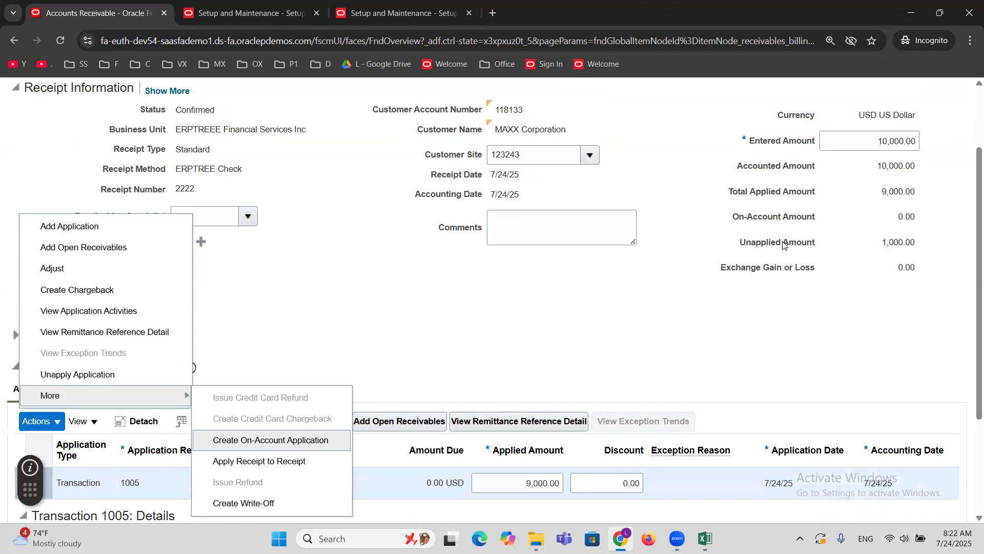
click(251, 441)
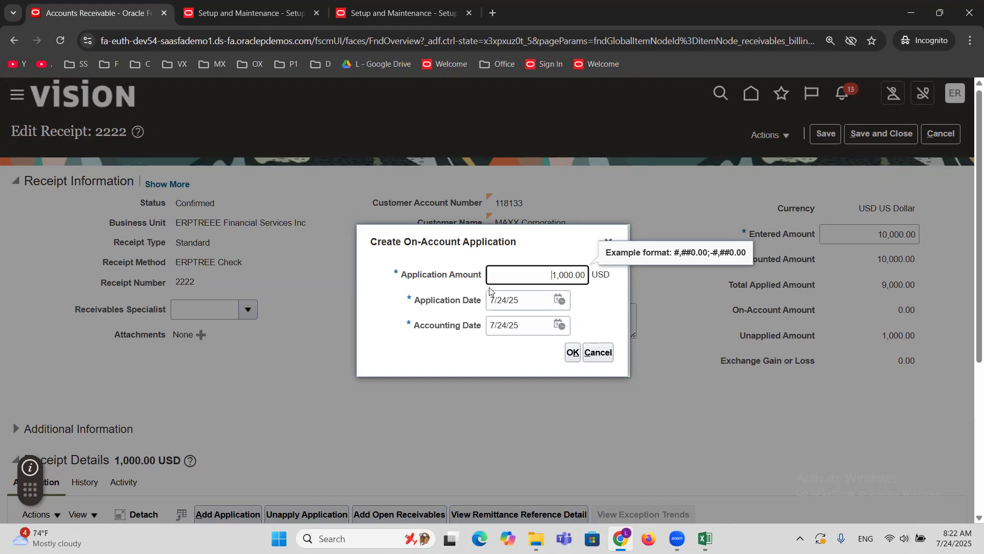
click(572, 352)
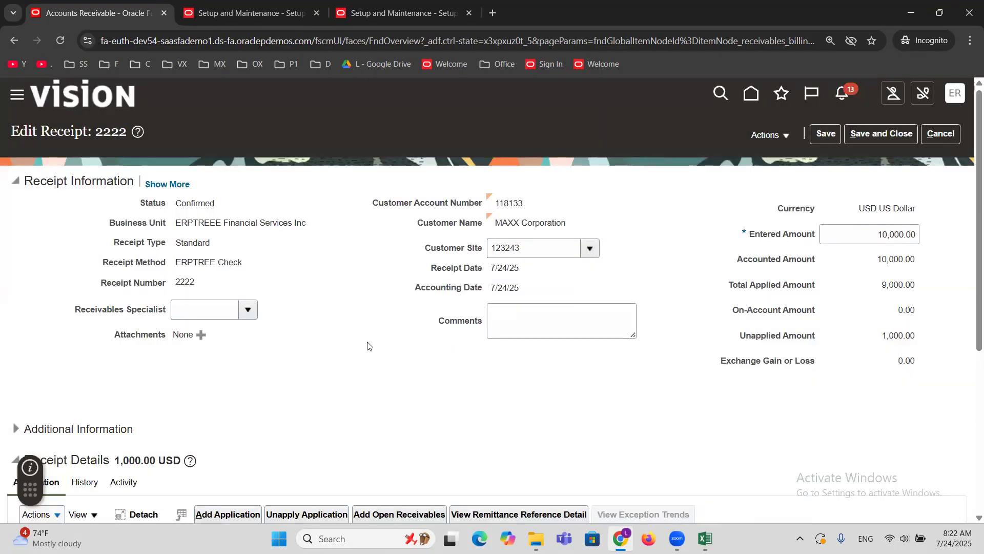
click(827, 136)
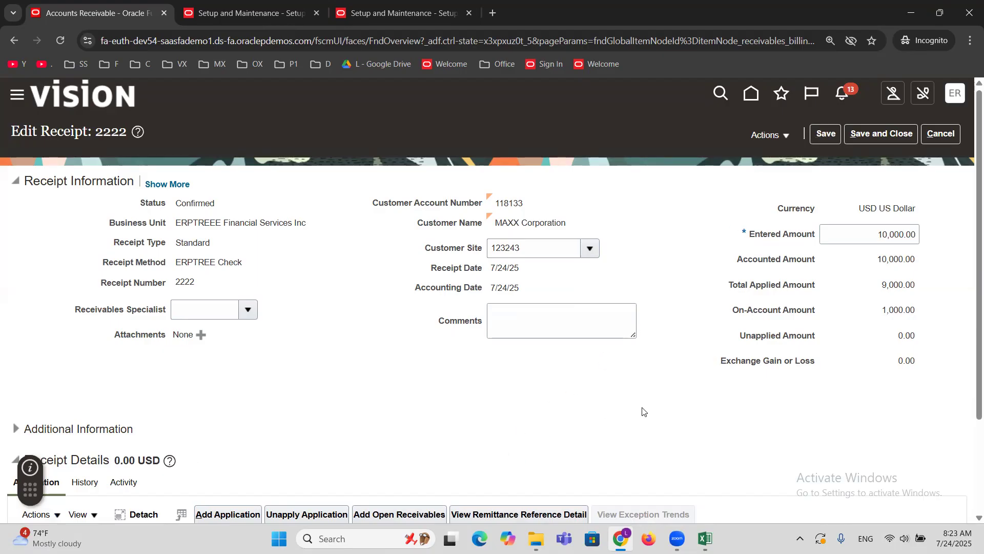
Review the receipt's unapplied and on-account amounts and its list of applications.
triple_click(767, 340)
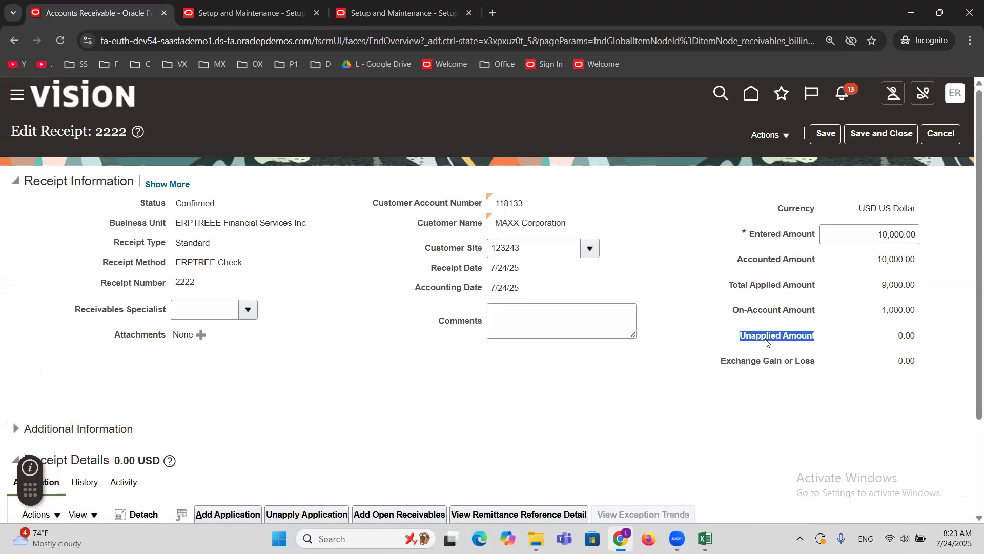
triple_click(759, 312)
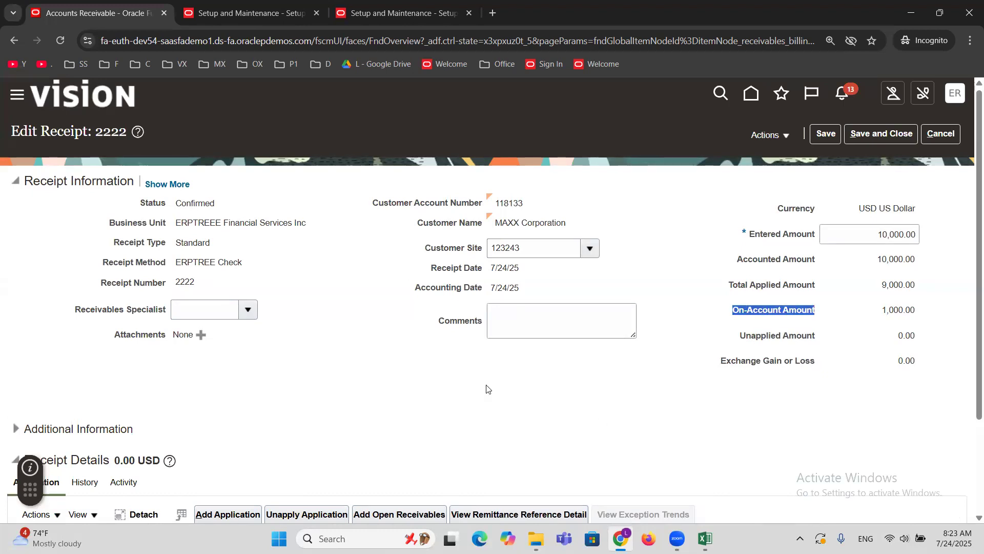
scroll(448, 363, down, 3)
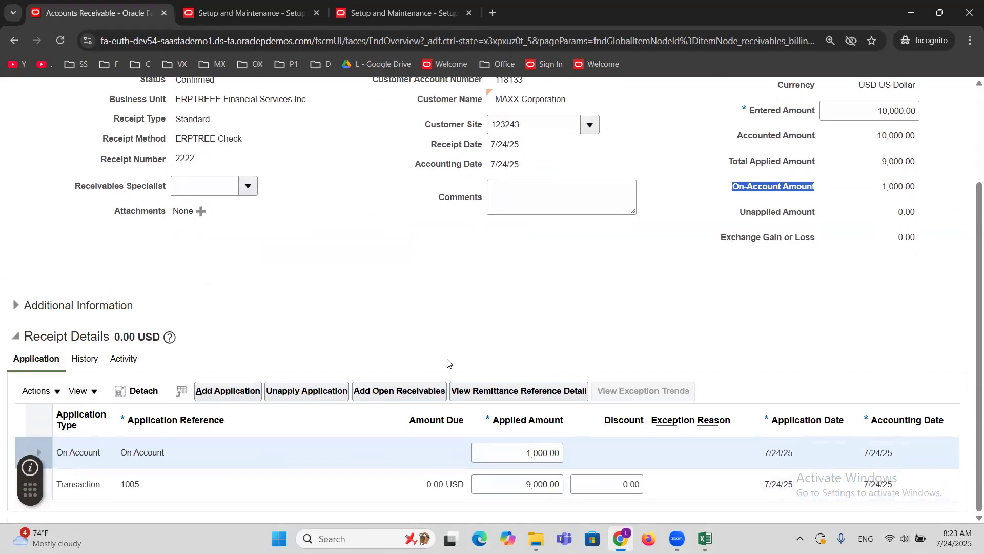
Unapply the on-account application with the accounting date 7/24/25.
click(187, 448)
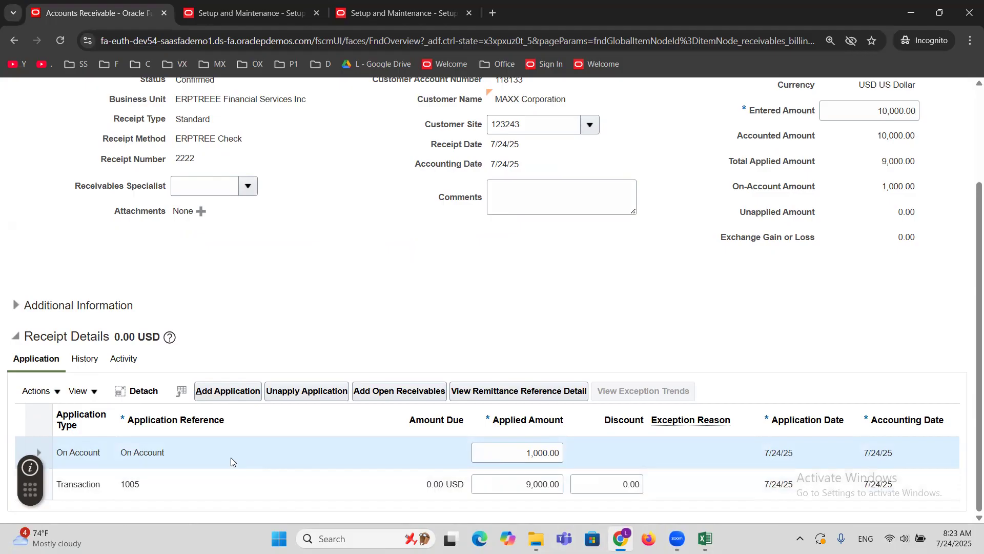
click(306, 392)
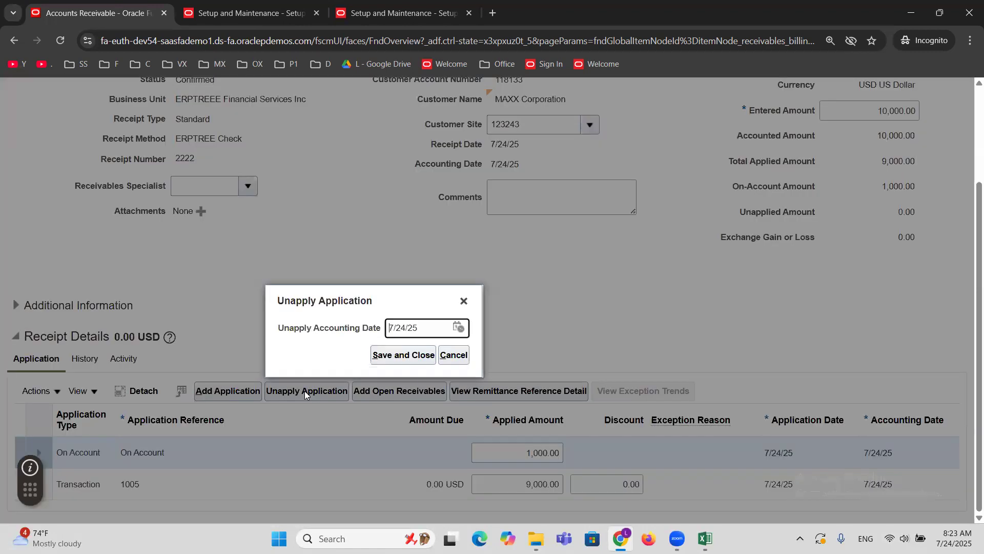
click(401, 357)
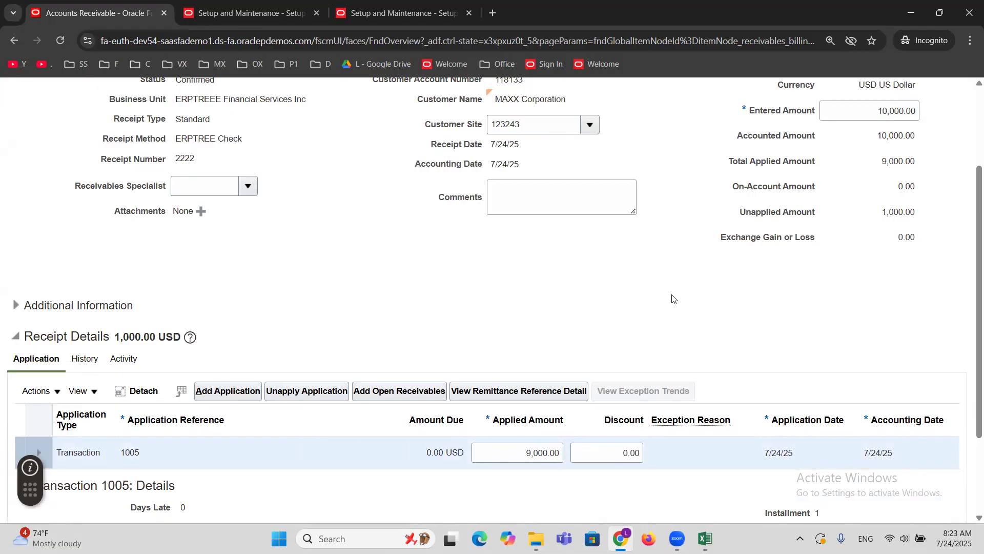
Check the receipt's unapplied amount, and save and close the receipt.
triple_click(773, 215)
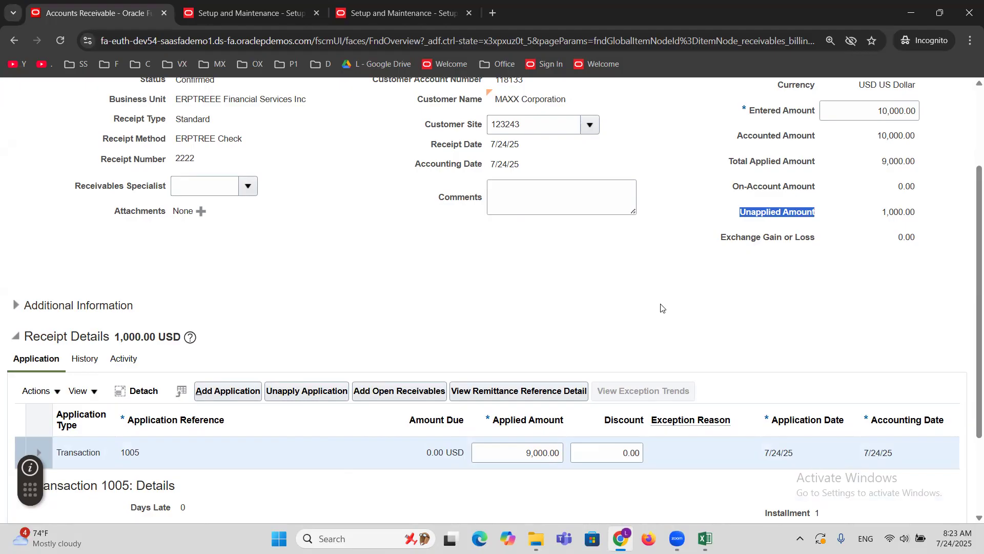
scroll(661, 308, up, 3)
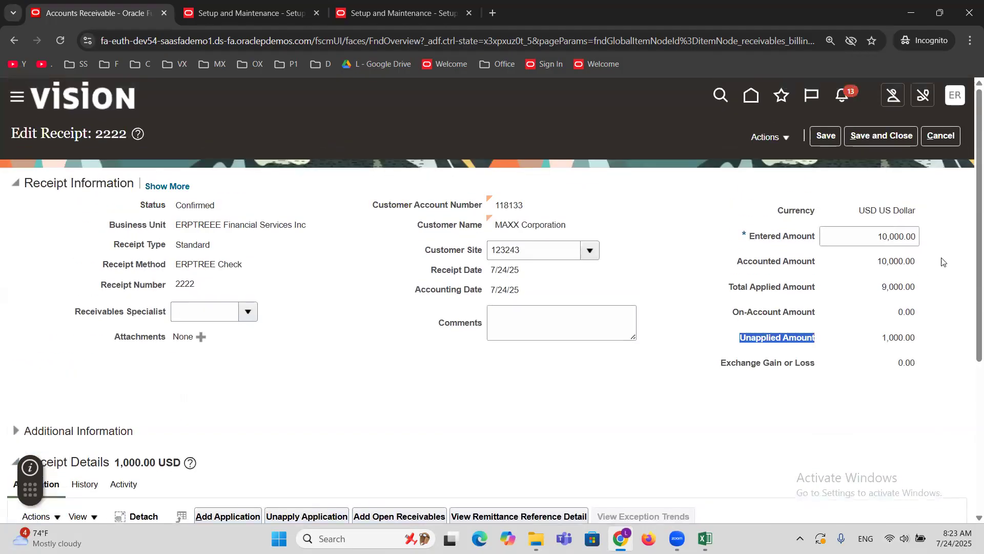
click(886, 139)
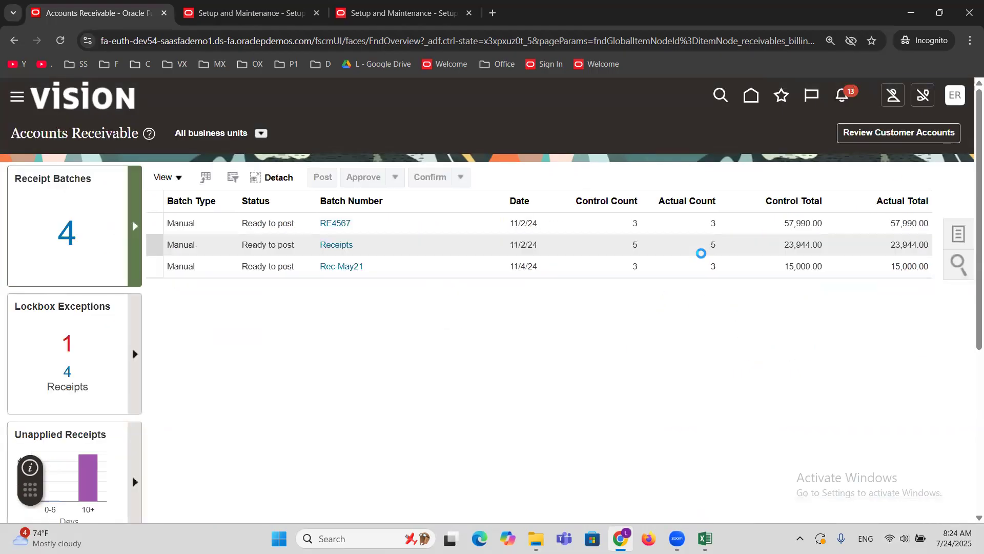
Switch to the Excel topic list and mark the OnAccount Receipt topic as DONE in column B.
click(705, 538)
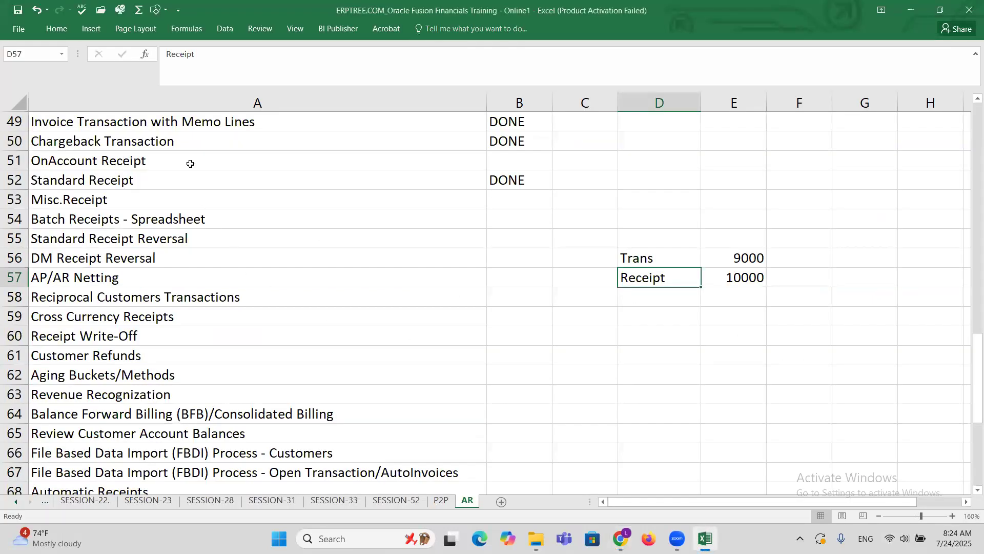
click(156, 161)
key(Tab)
text(DONE)
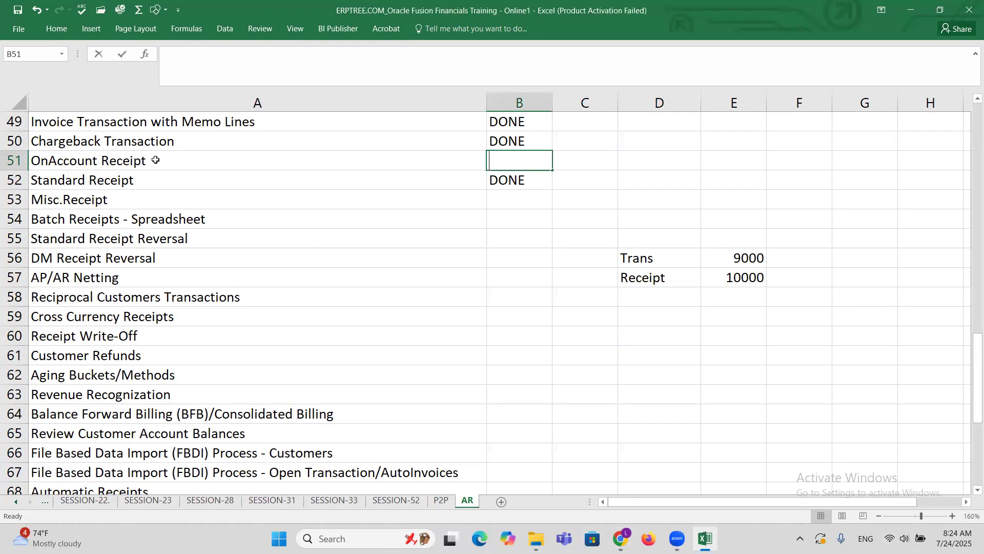
key(Tab)
Clear the Trans and Receipt example amounts from cells D56:E57.
click(103, 195)
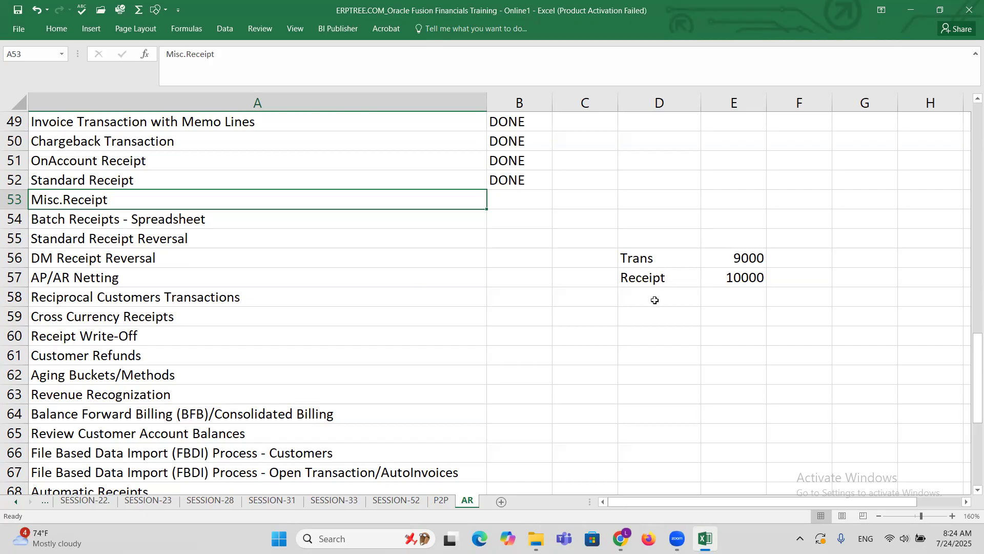
drag(626, 255, 730, 278)
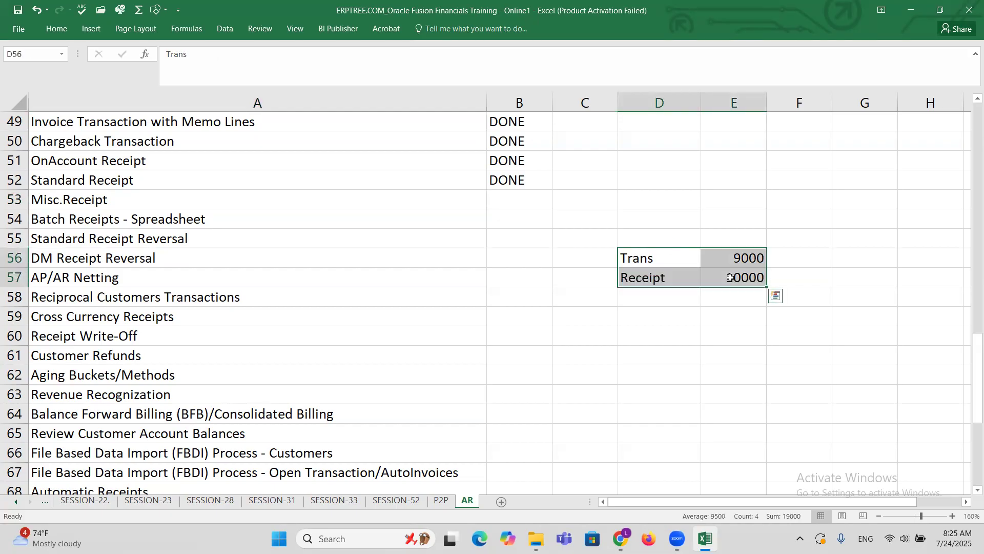
key(Delete)
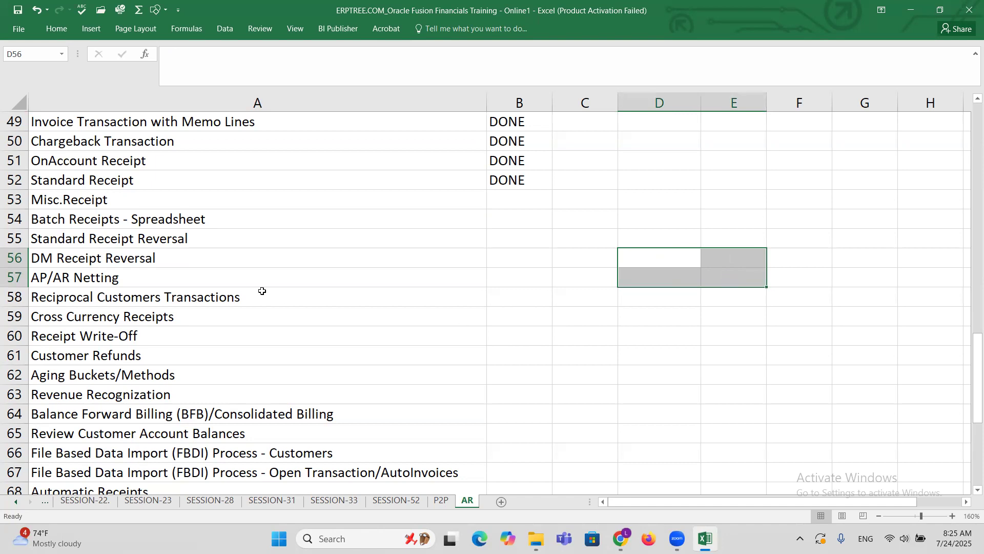
Copy the Misc.Receipt topic from A53 into cell A82 below the chargeback notes.
click(111, 200)
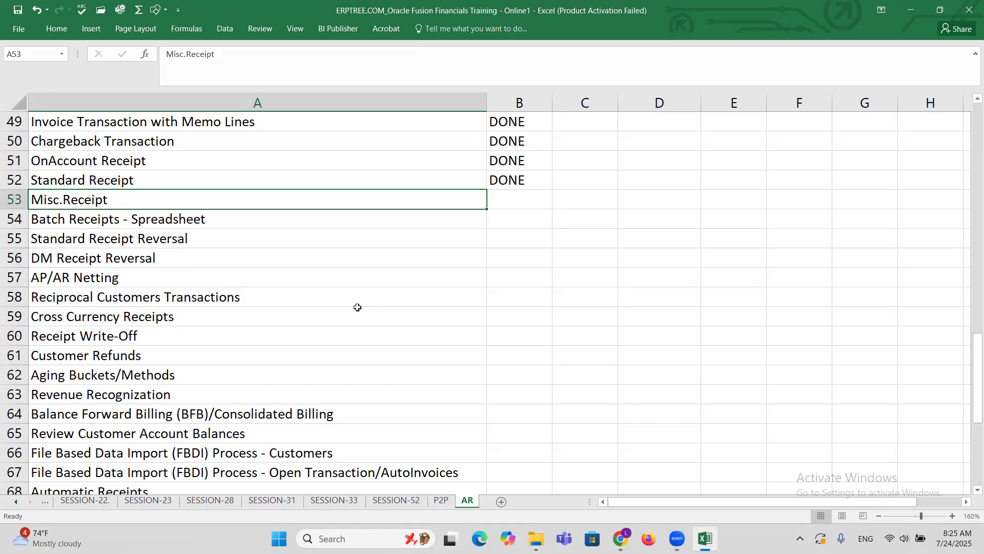
key(ctrl+c)
scroll(357, 307, down, 9)
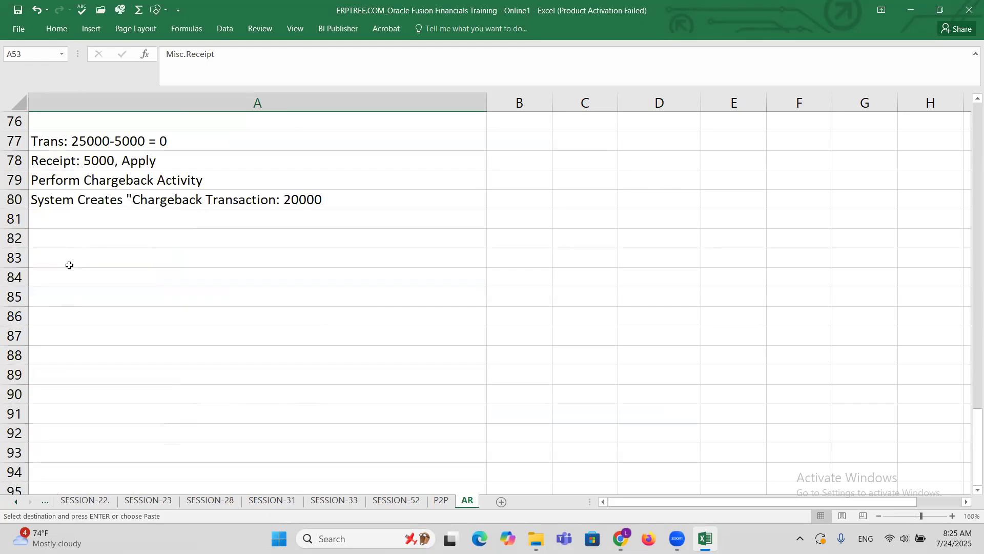
click(64, 241)
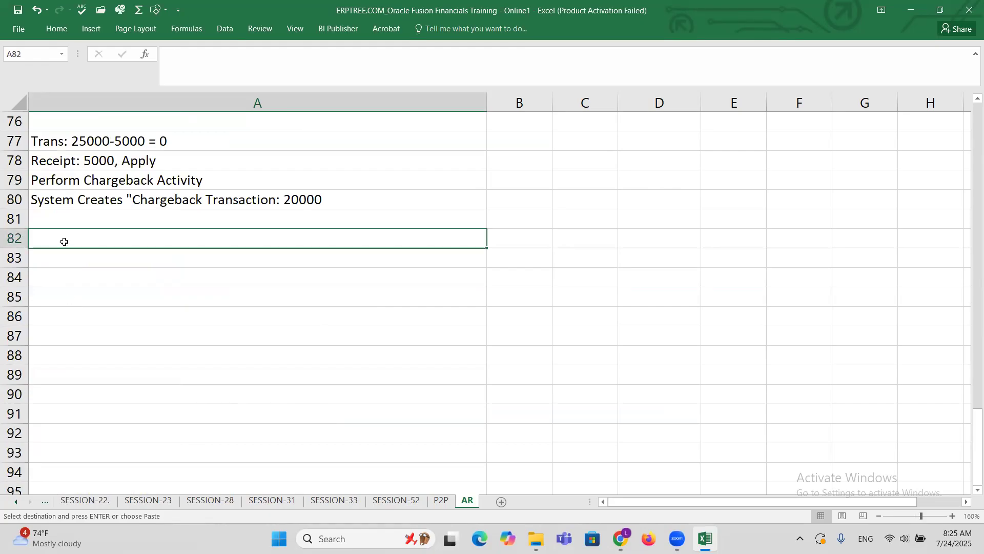
key(ctrl+v)
key(Escape)
Shade the whole Misc.Receipt heading row 82 with a light grey fill.
click(17, 238)
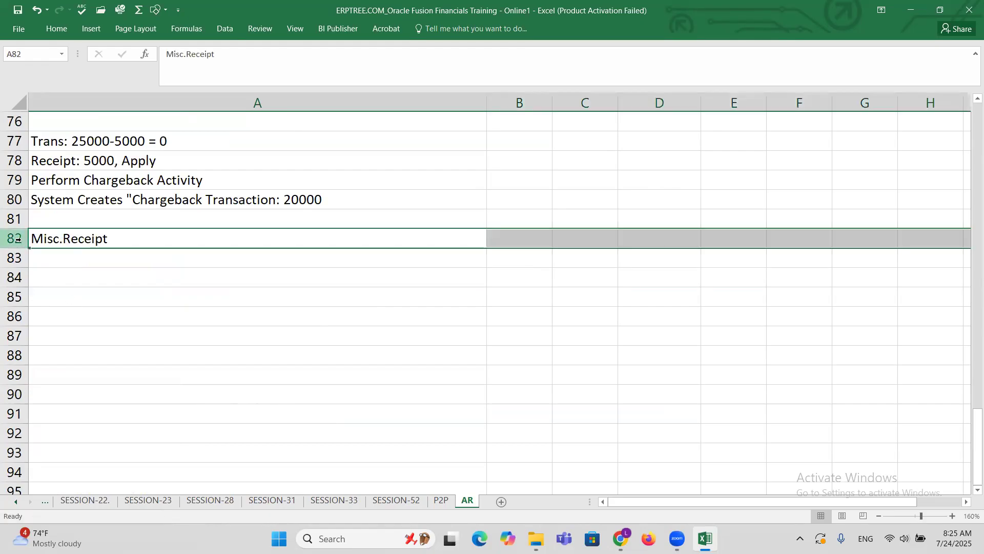
click(56, 28)
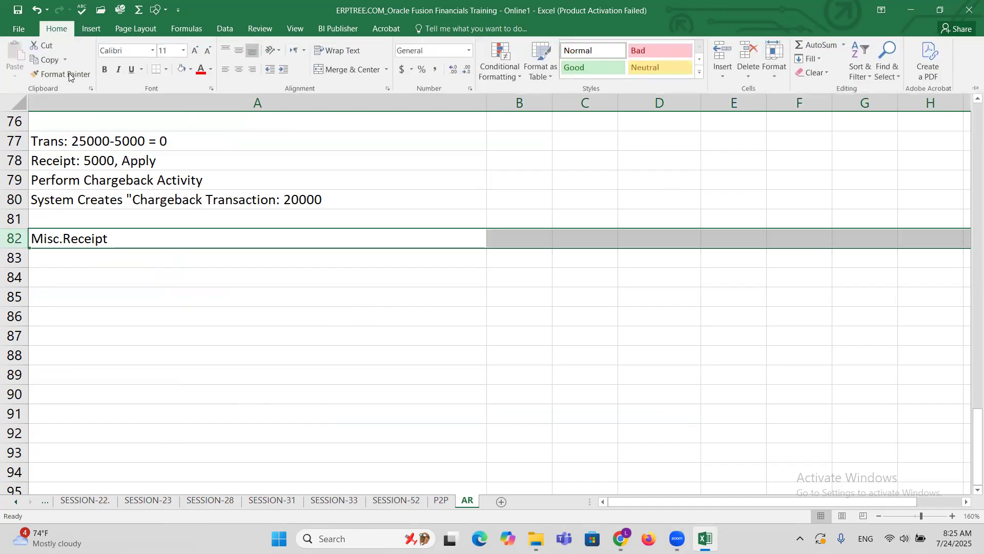
click(183, 70)
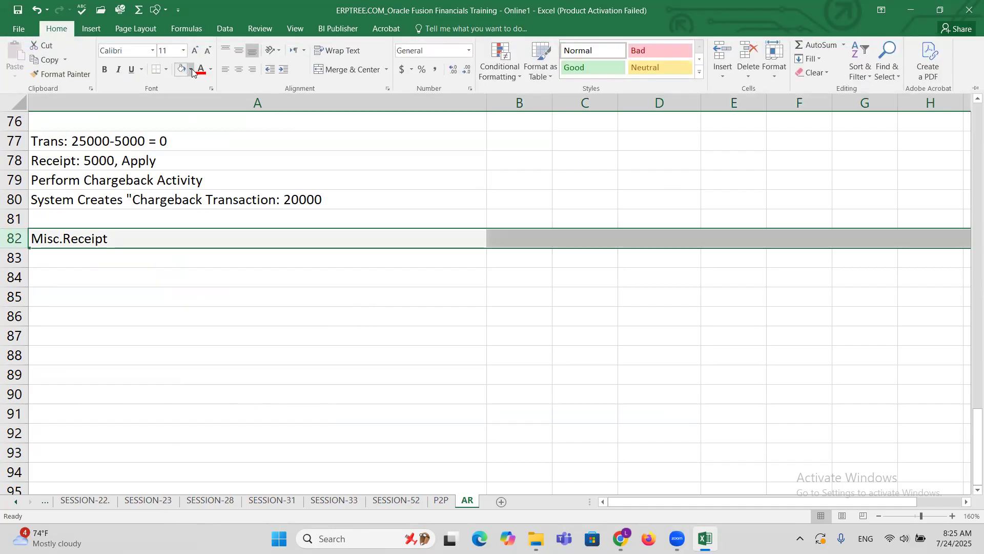
click(179, 271)
click(178, 272)
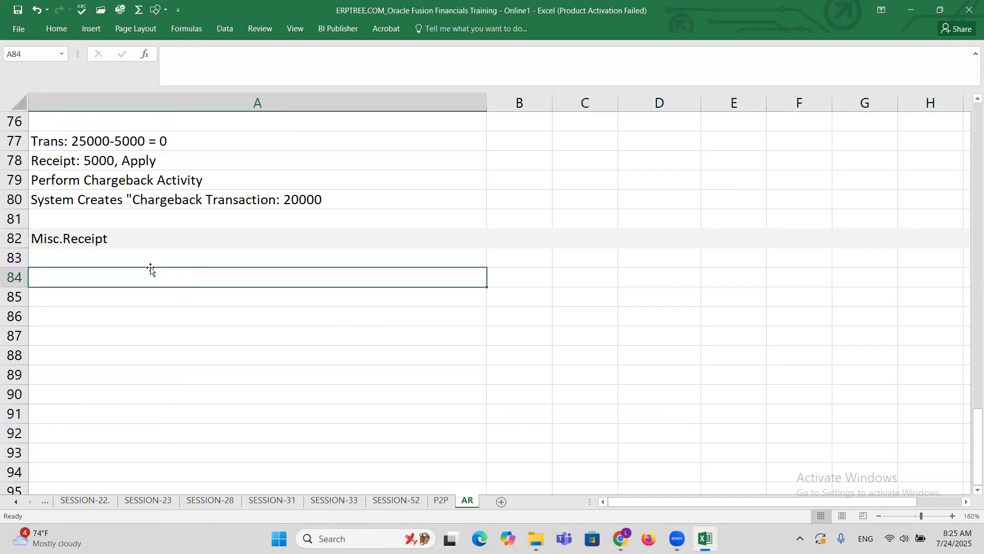
Enter the note "Create Receivables Activity" in cell A83 under the Misc.Receipt heading and save the workbook.
click(94, 251)
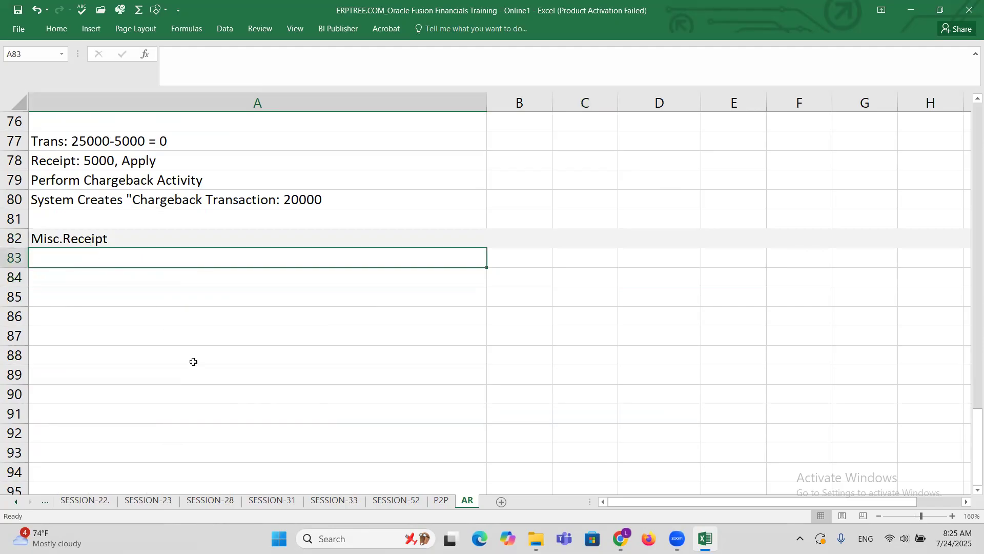
text(C)
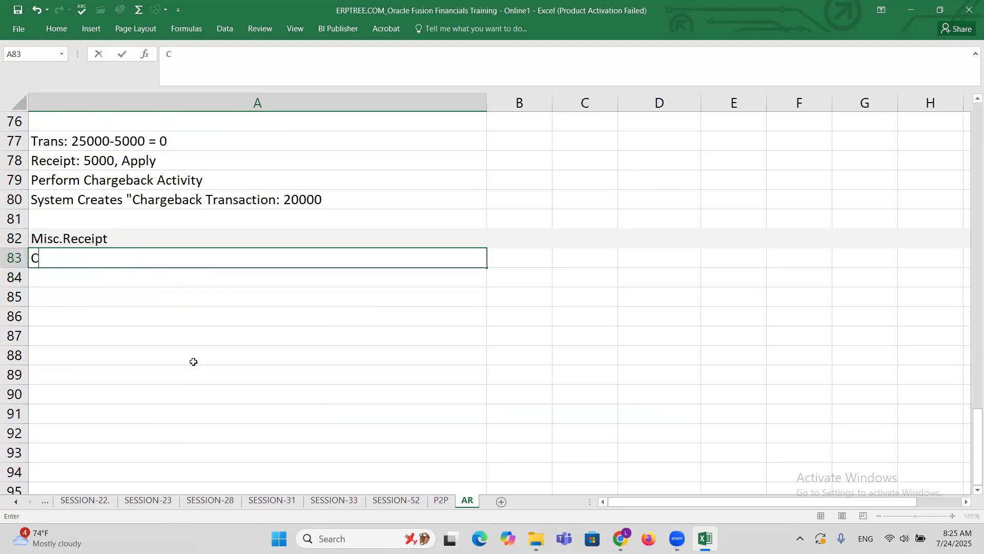
text(reate Receivables A)
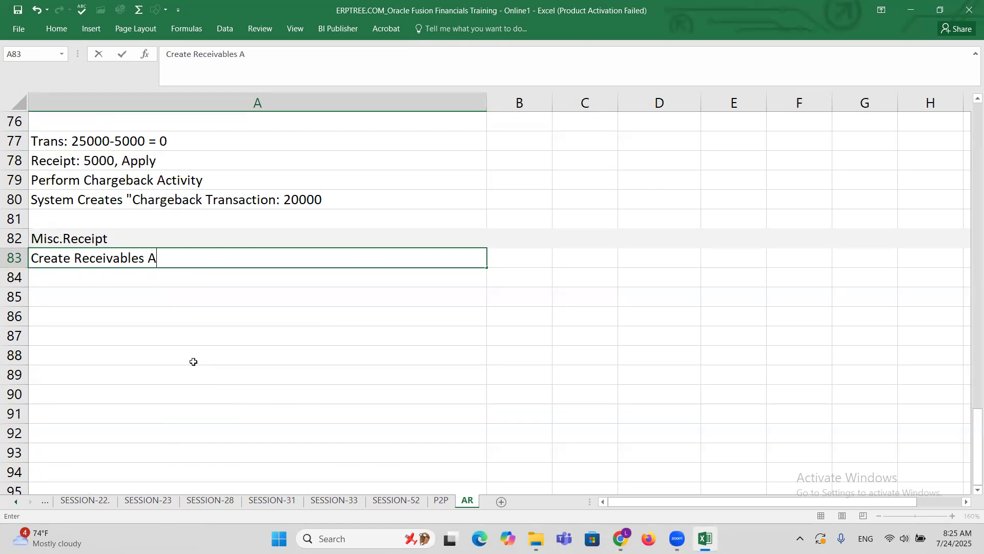
text(ctivity)
key(ctrl+s)
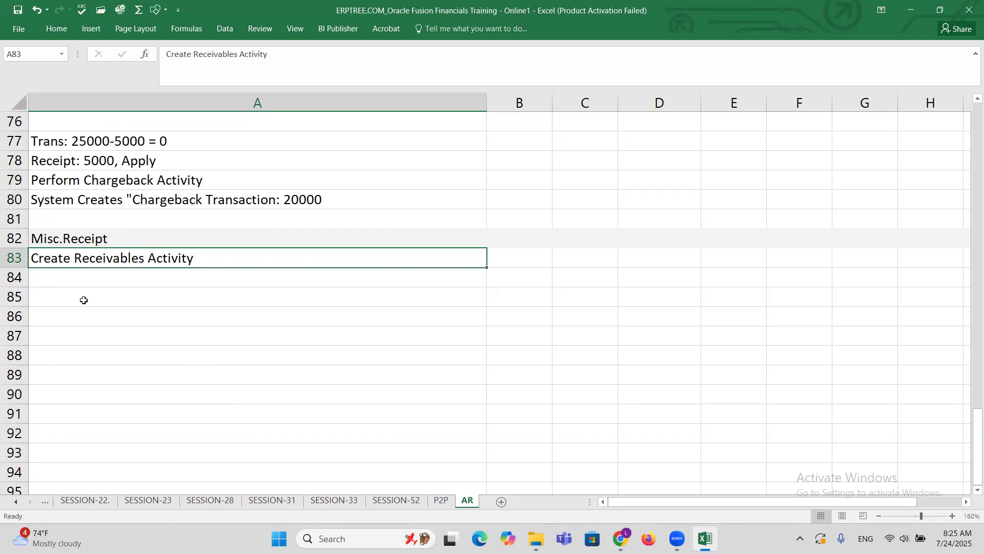
Enter the note "Create Misc.Receipt" in cell A85.
click(84, 300)
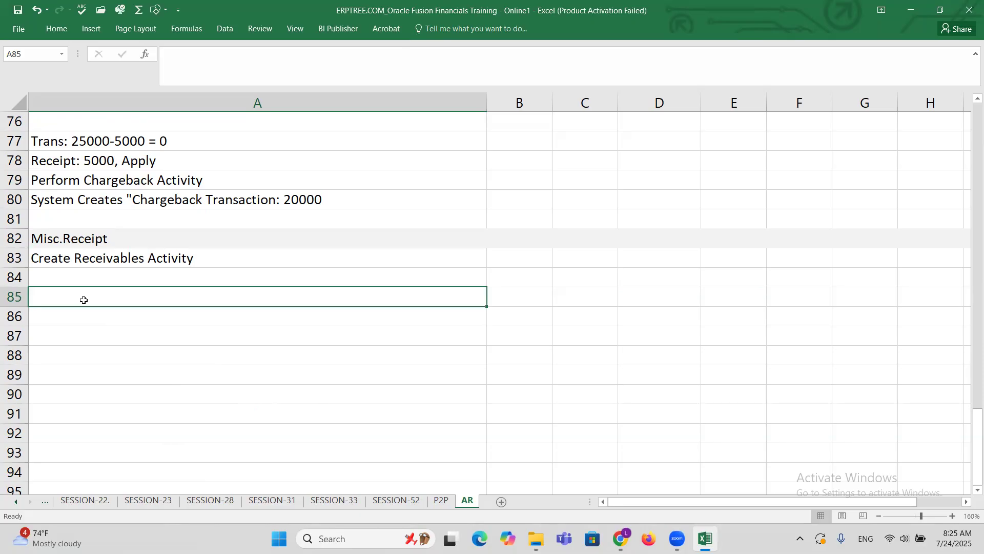
text(Crea)
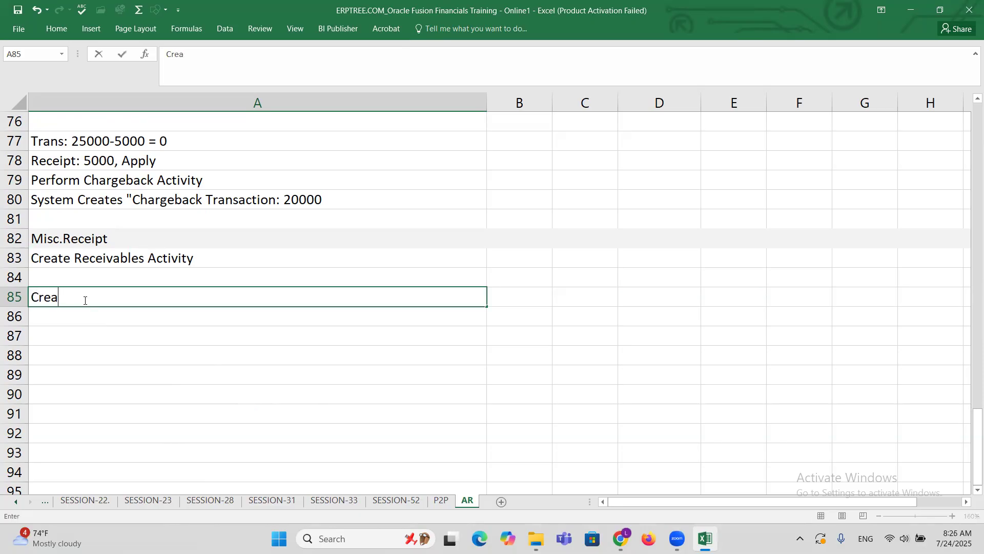
text(te Misc.Receipt)
click(83, 299)
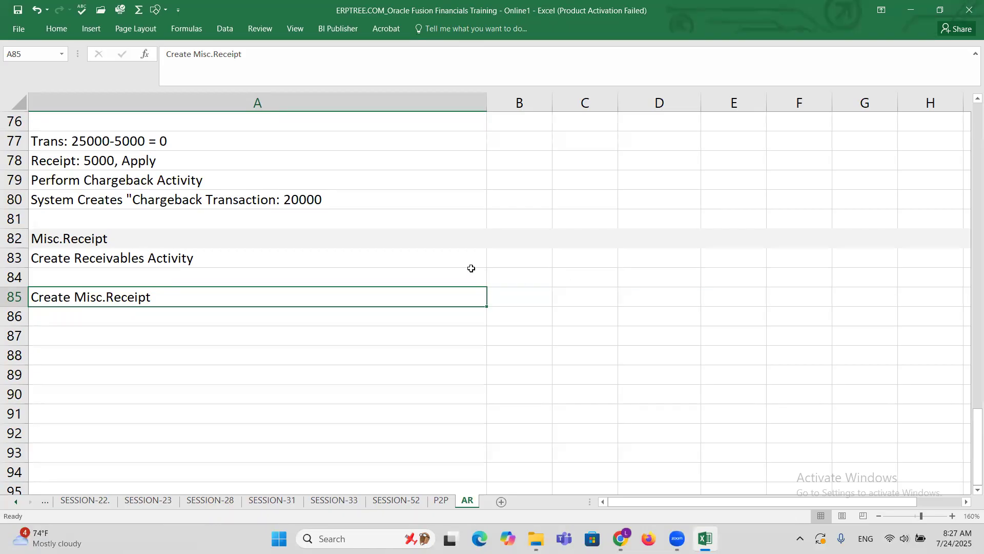
Switch from the workbook notes to the Setup: Financials page in the browser.
click(216, 254)
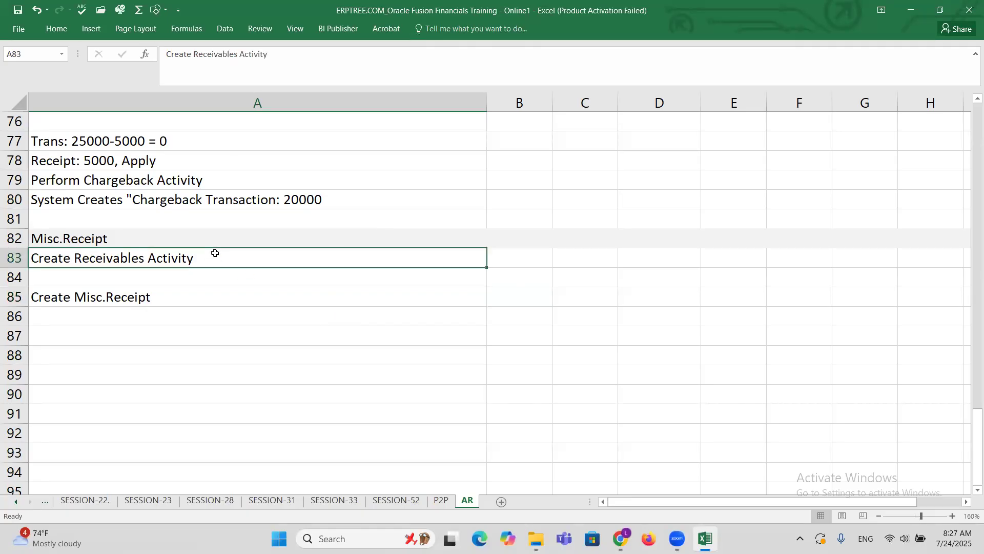
click(219, 302)
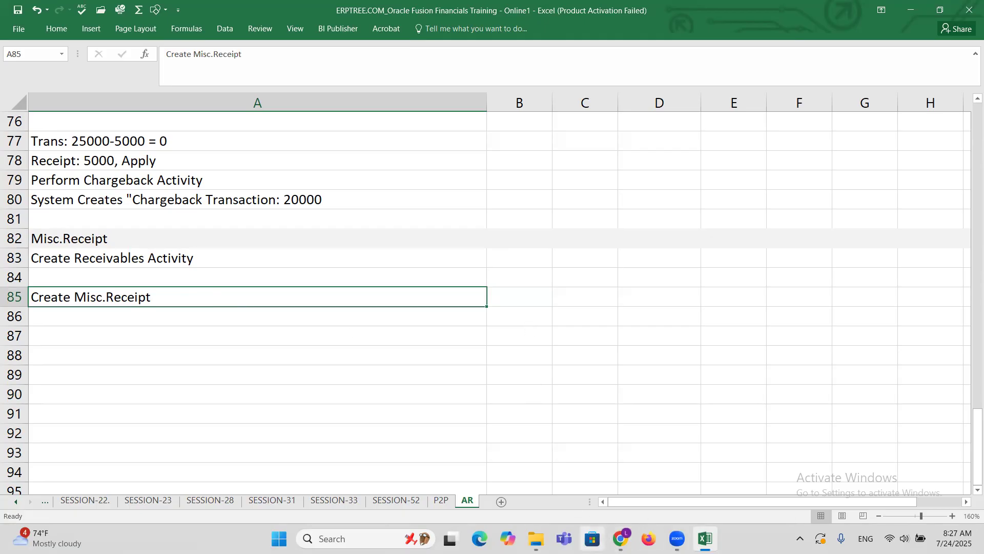
mouse_move(621, 538)
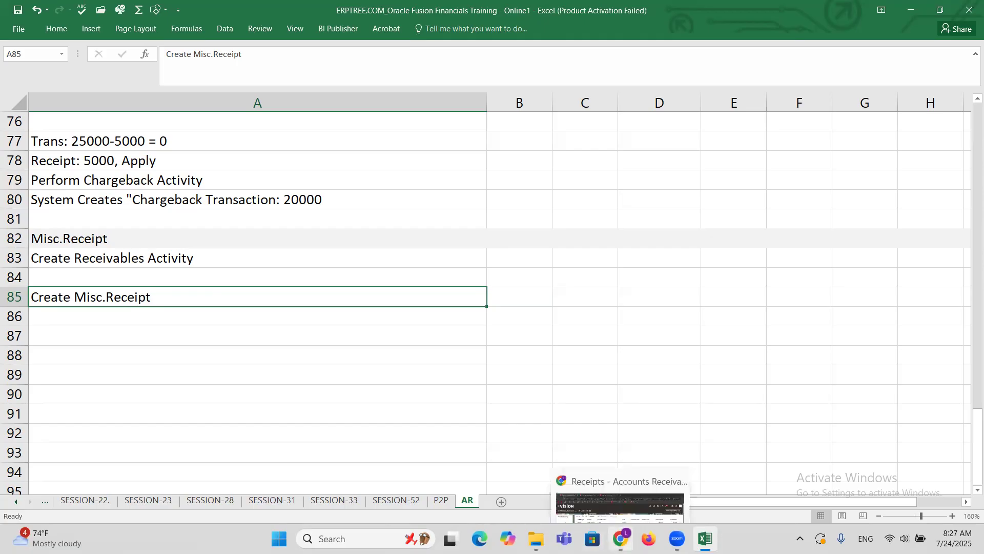
click(624, 494)
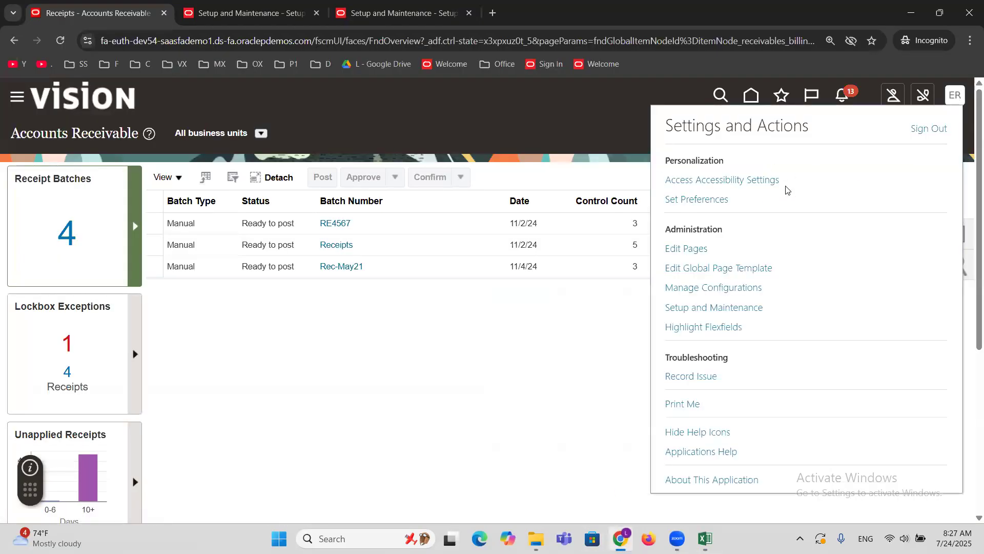
click(377, 4)
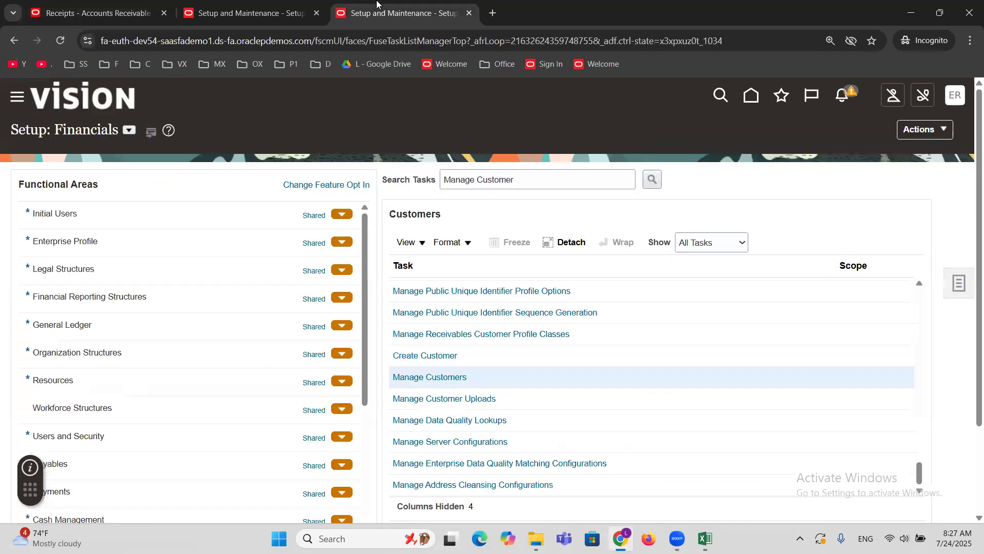
Search the setup tasks for "Receivables a" and open the Manage Receivables Activities task.
triple_click(524, 178)
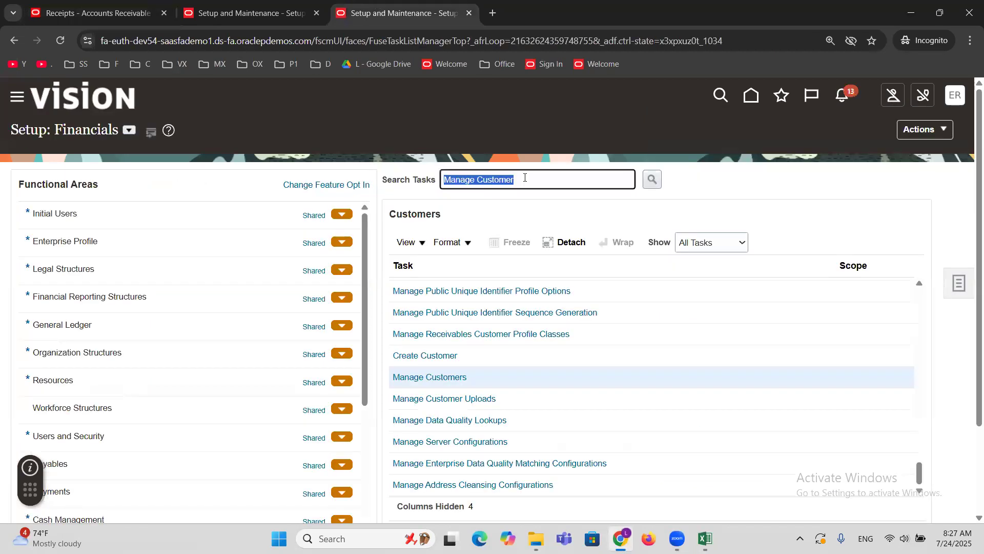
text(Receivables a)
key(Return)
click(367, 301)
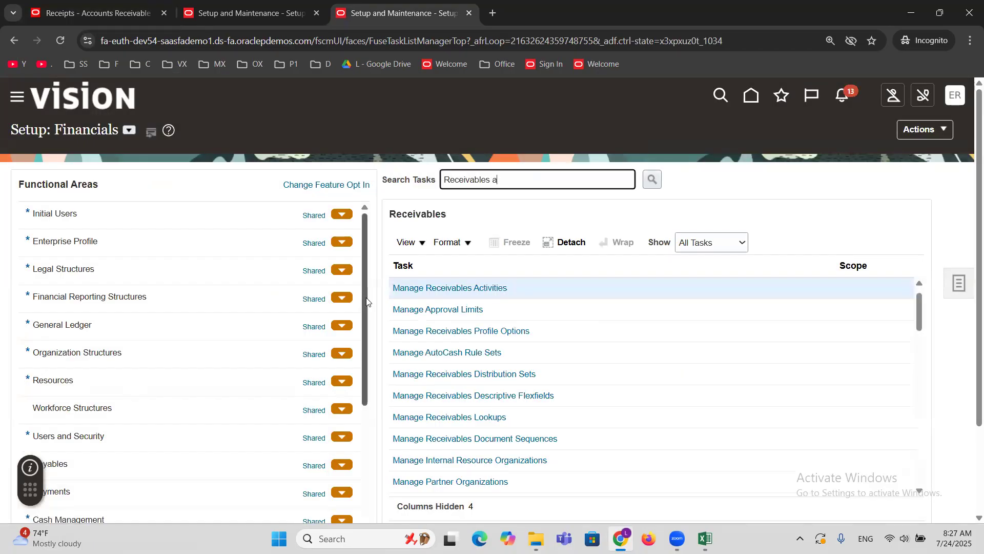
click(437, 289)
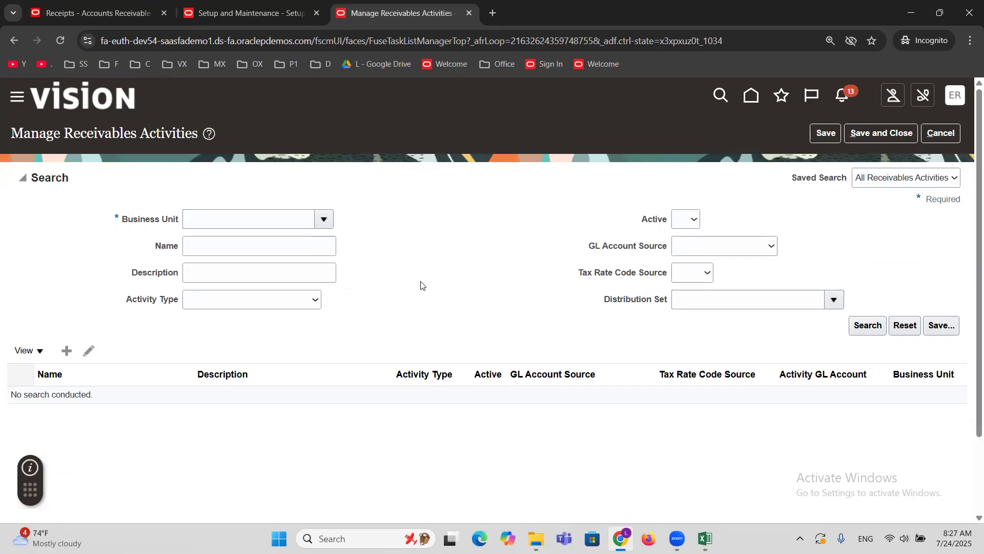
Start a new receivables activity and set its business unit to ERPTREEE Financial Services Inc.
click(67, 352)
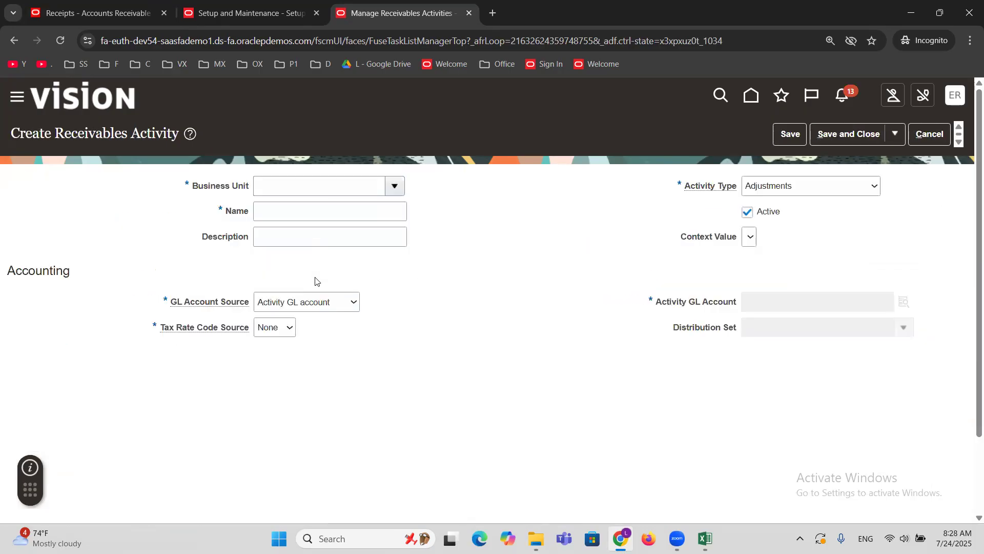
click(362, 190)
text(ERPTREE)
key(Tab)
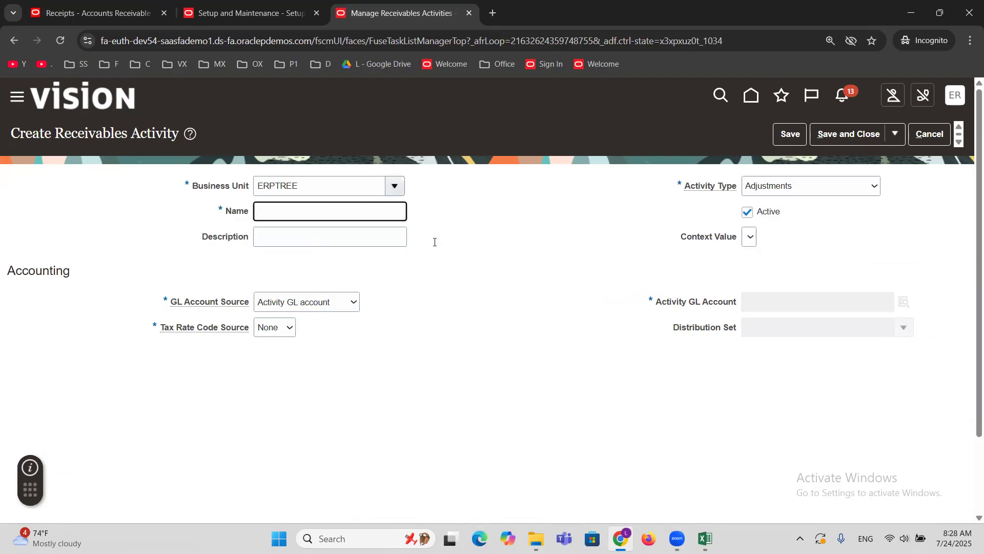
click(493, 347)
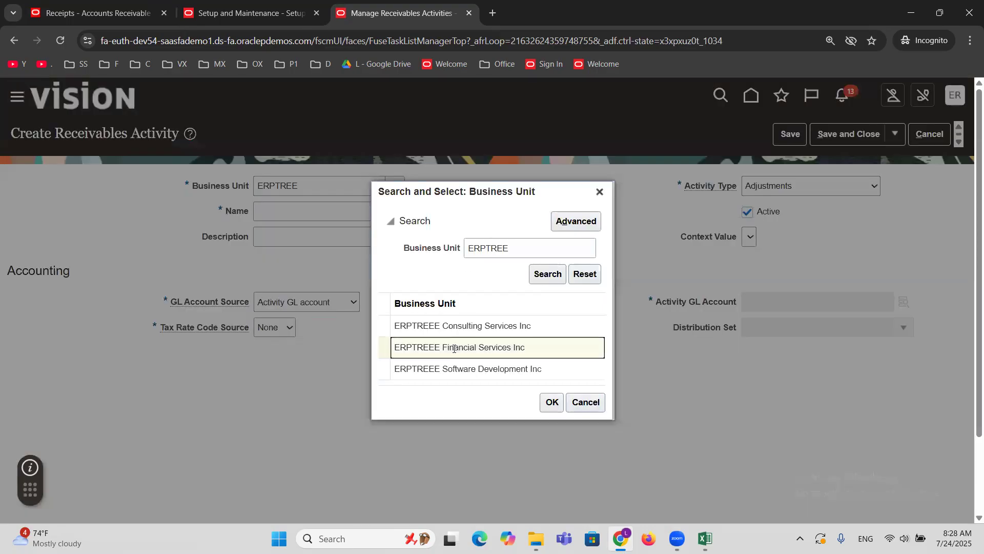
click(549, 407)
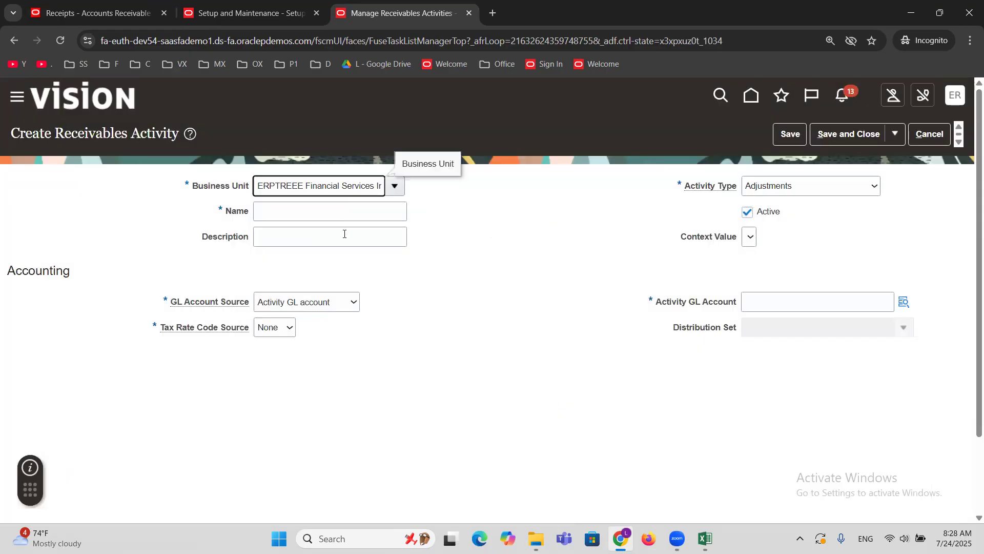
Name the receivables activity "ERPTREE MISC Revenue".
click(323, 216)
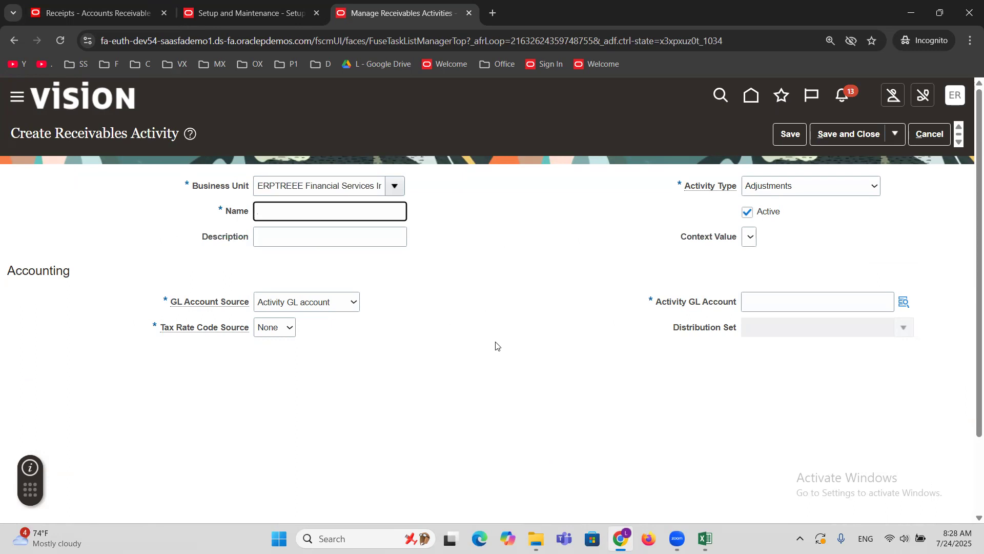
text(ERPTREE MISC Revenue)
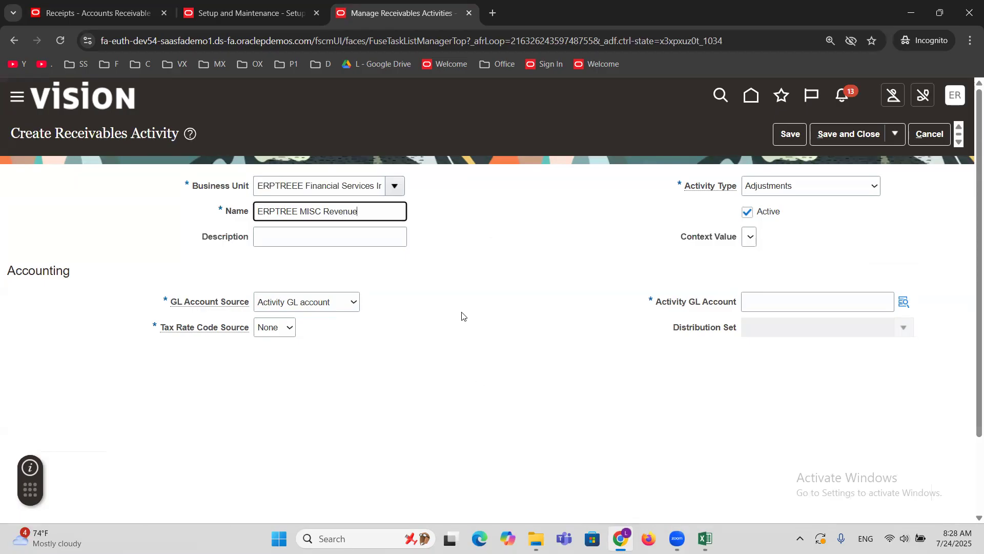
click(461, 297)
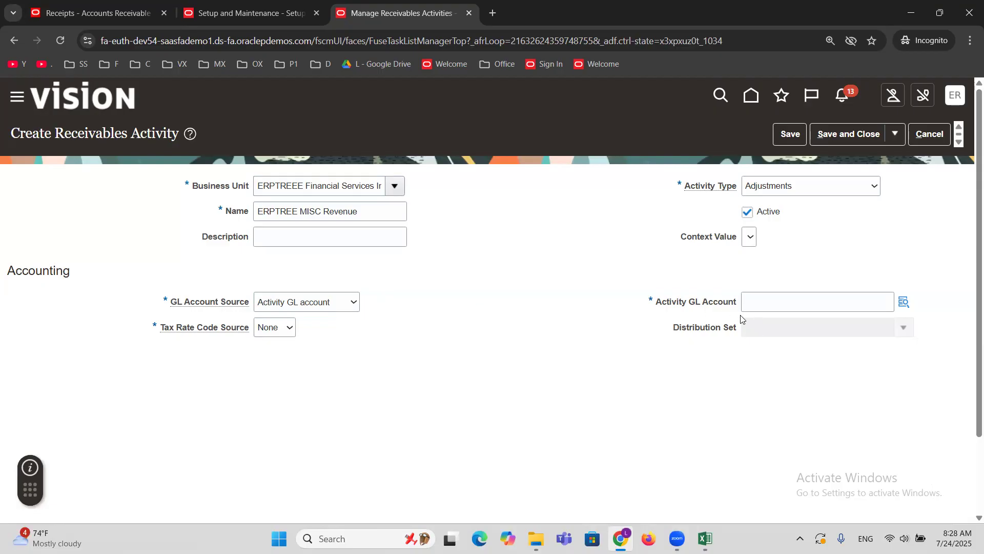
drag(382, 210, 125, 238)
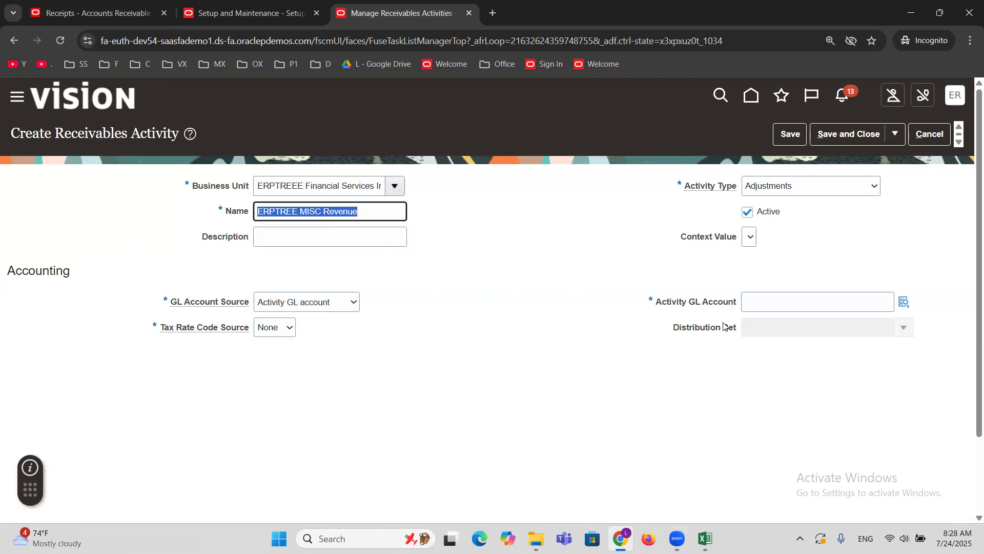
click(900, 307)
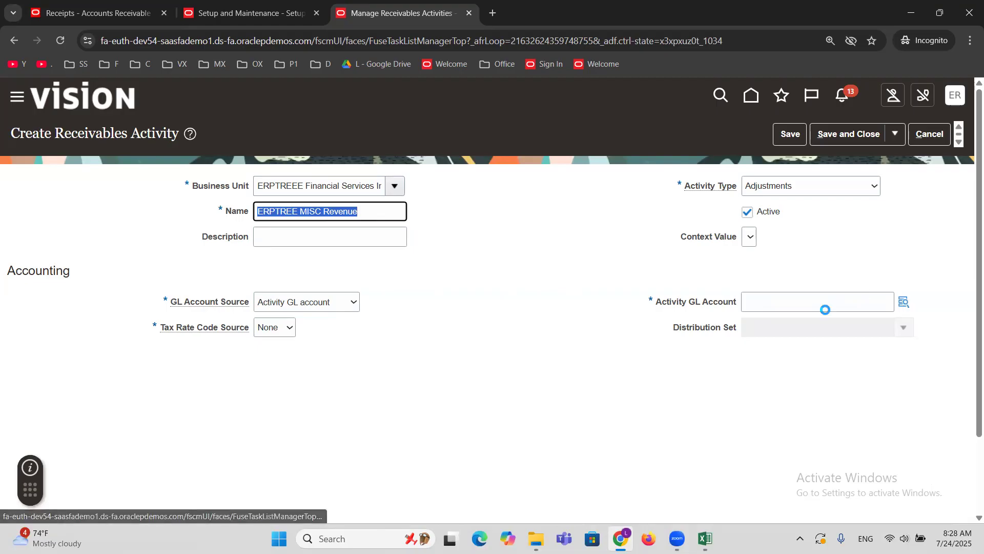
click(790, 302)
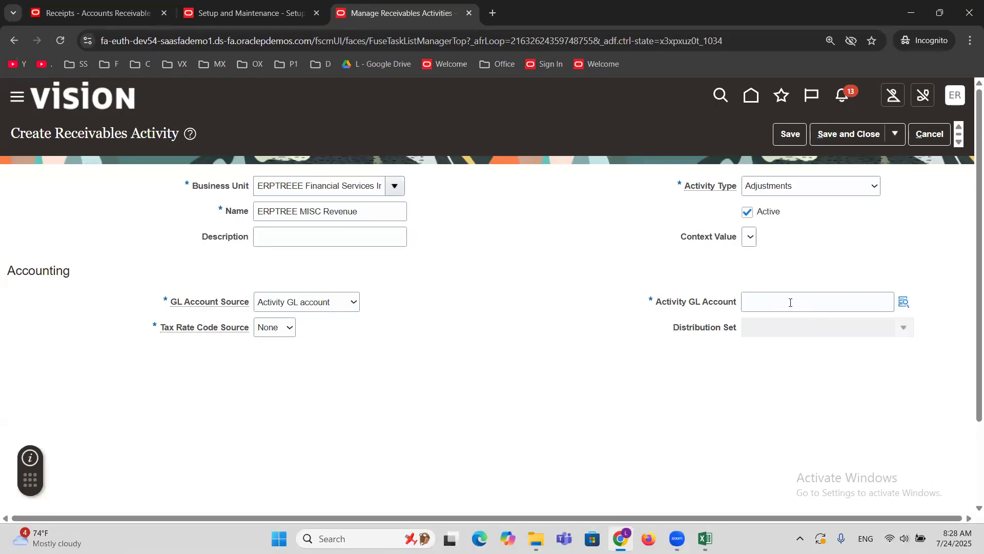
double_click(365, 215)
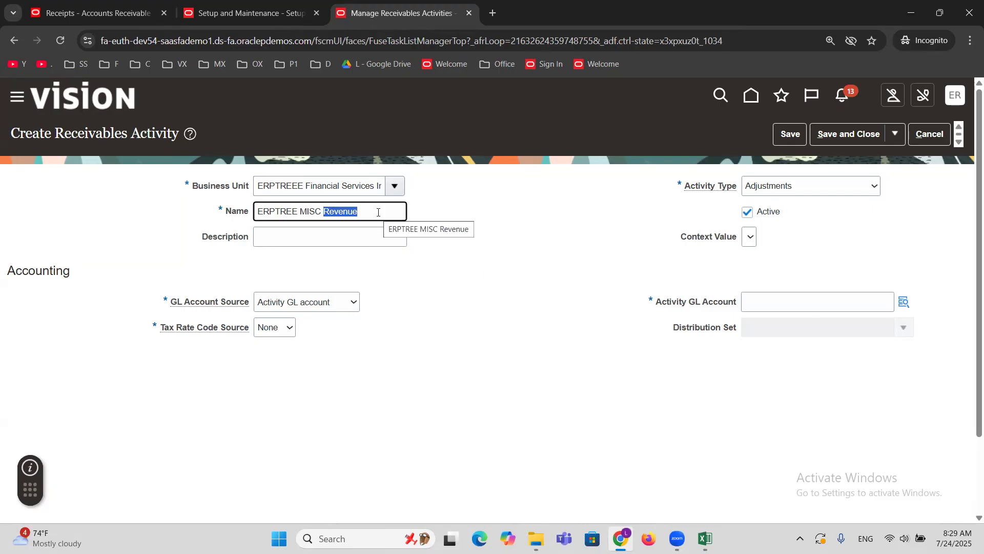
key(ctrl+a)
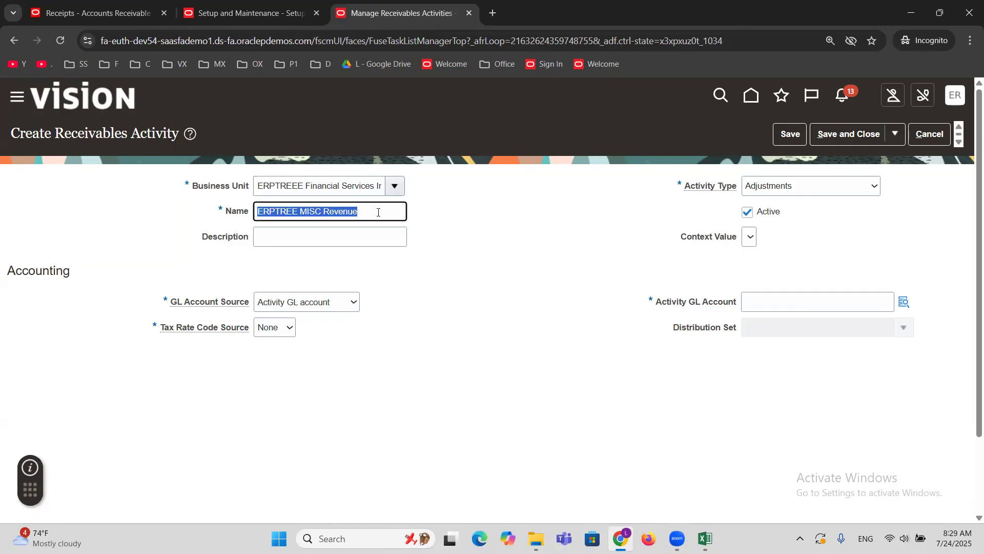
click(819, 301)
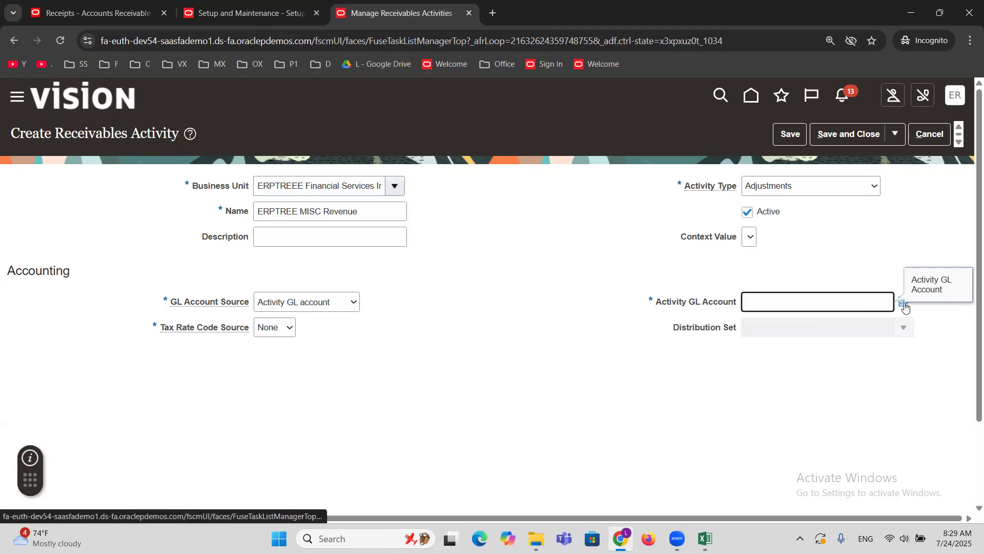
Set the activity type to Miscellaneous cash and the tax rate code source to None.
click(818, 187)
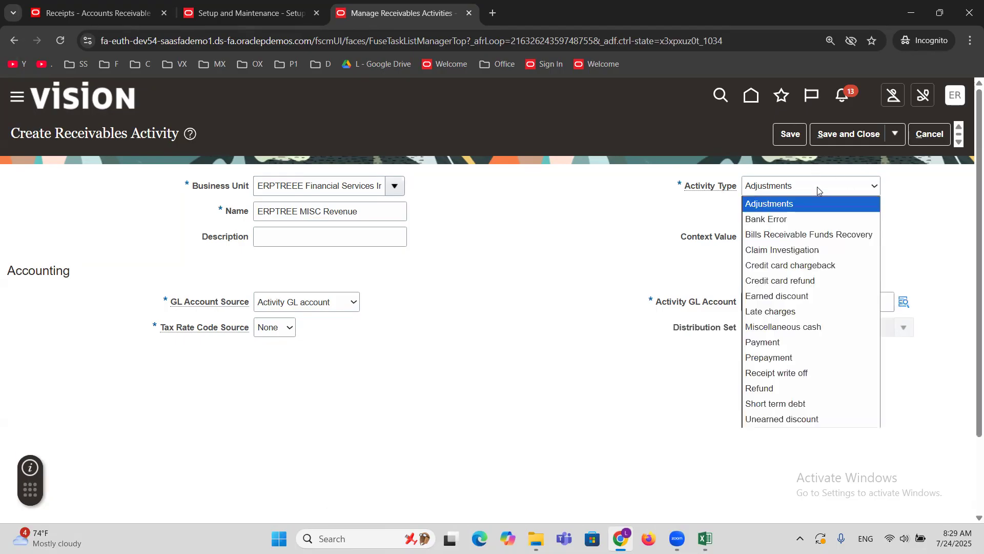
click(795, 331)
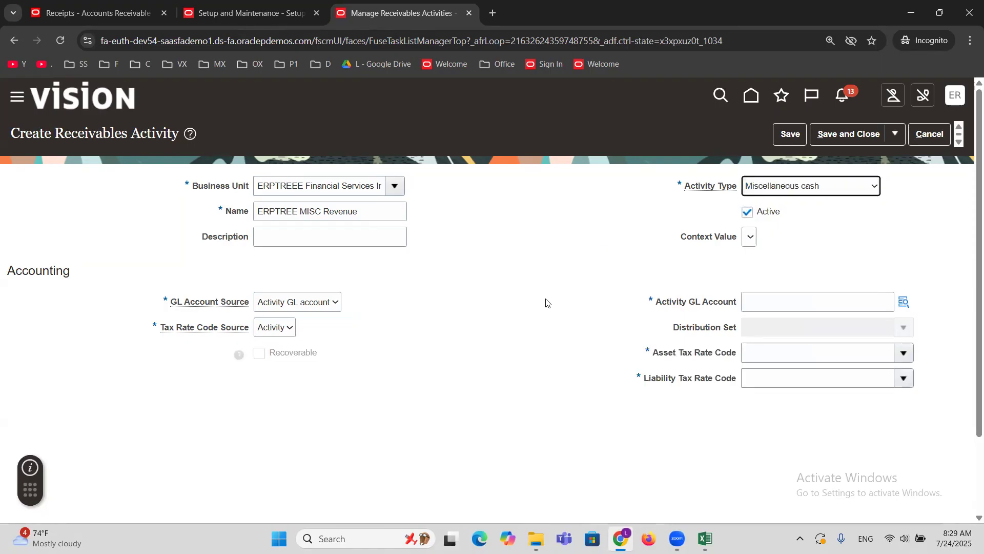
click(272, 327)
click(273, 374)
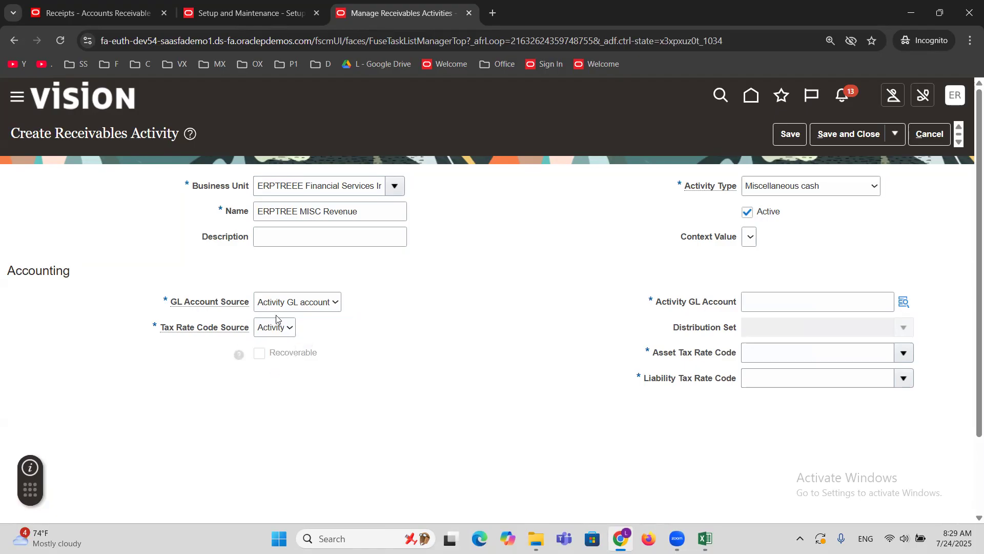
click(279, 328)
click(280, 356)
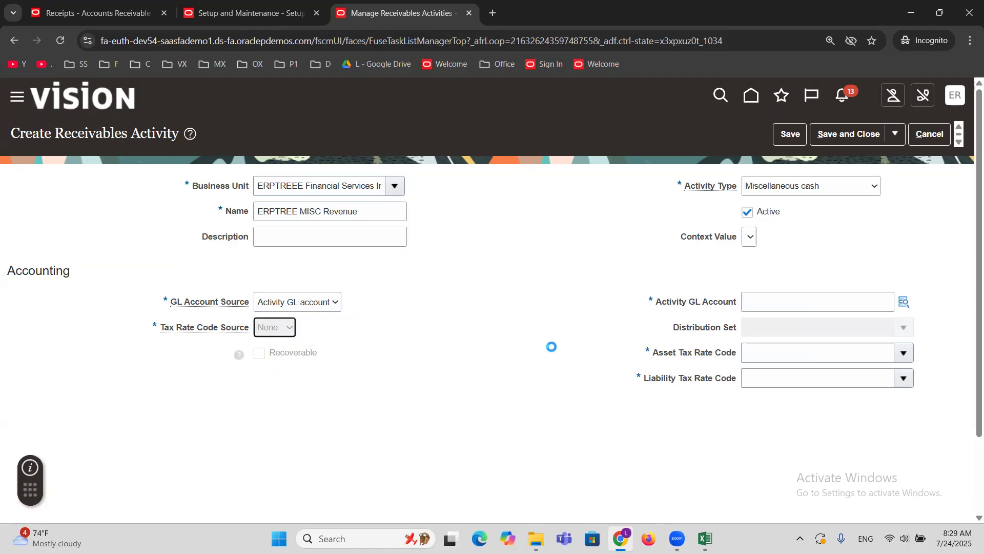
In the activity GL account, look up account descriptions with "Misc" and set the Account segment to 42125, Miscellaneous Revenue.
click(905, 301)
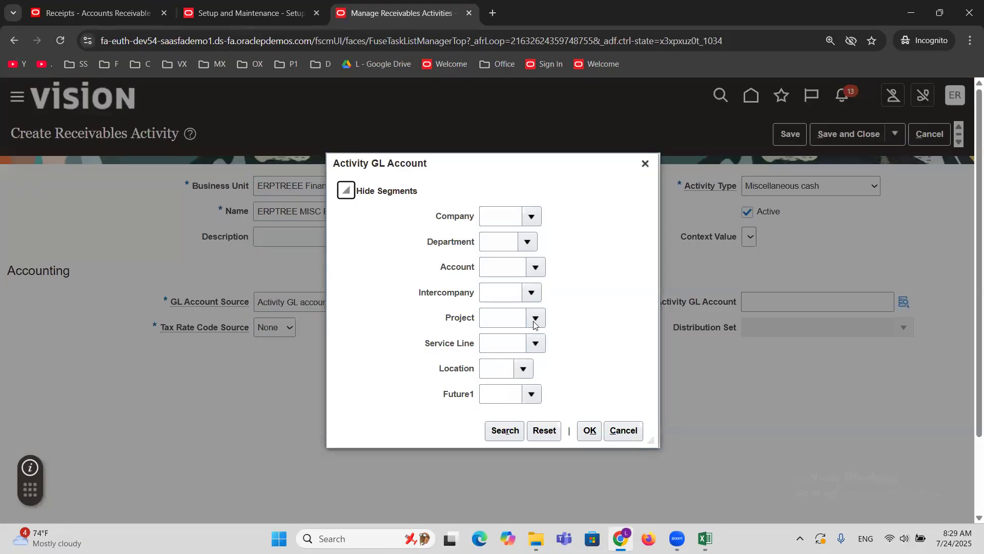
click(532, 273)
click(488, 499)
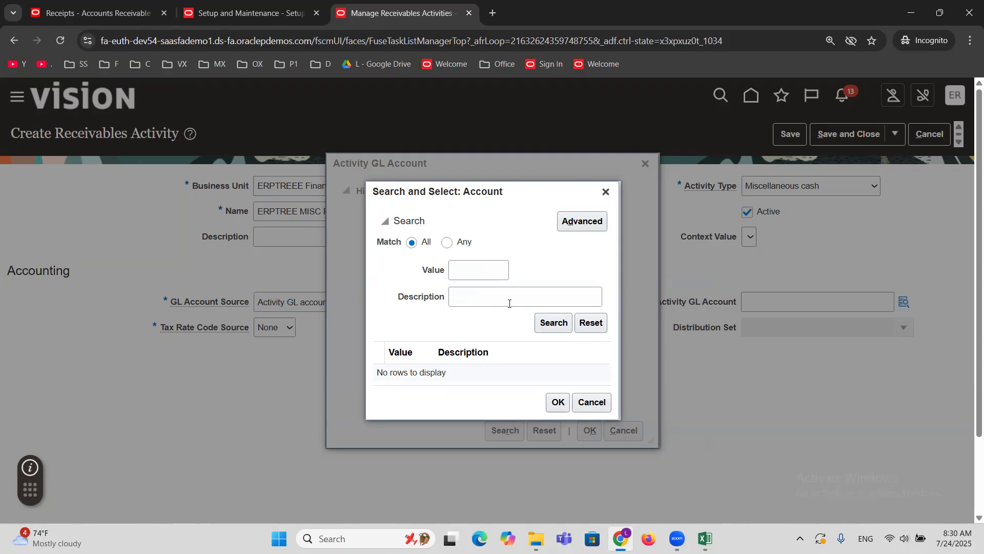
click(509, 304)
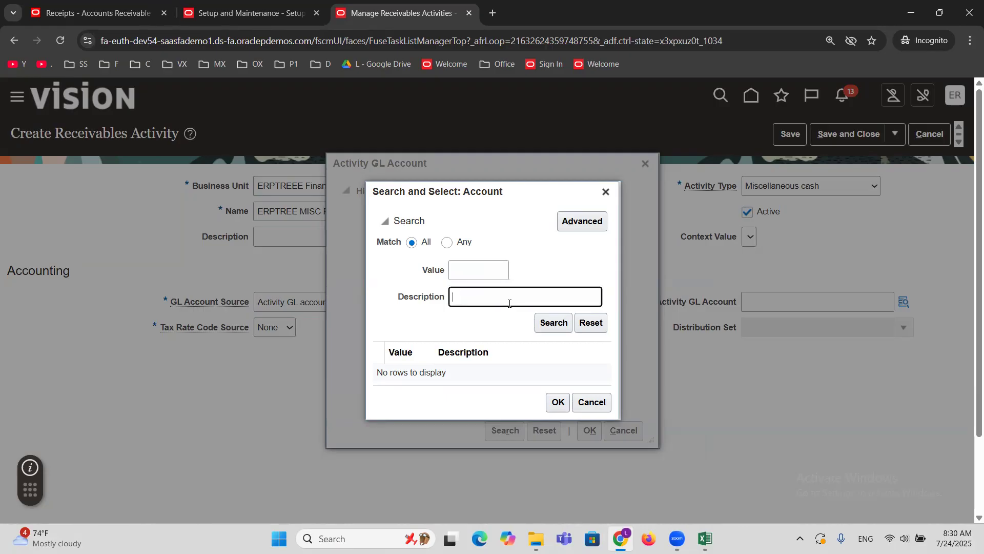
text(Misc)
click(552, 322)
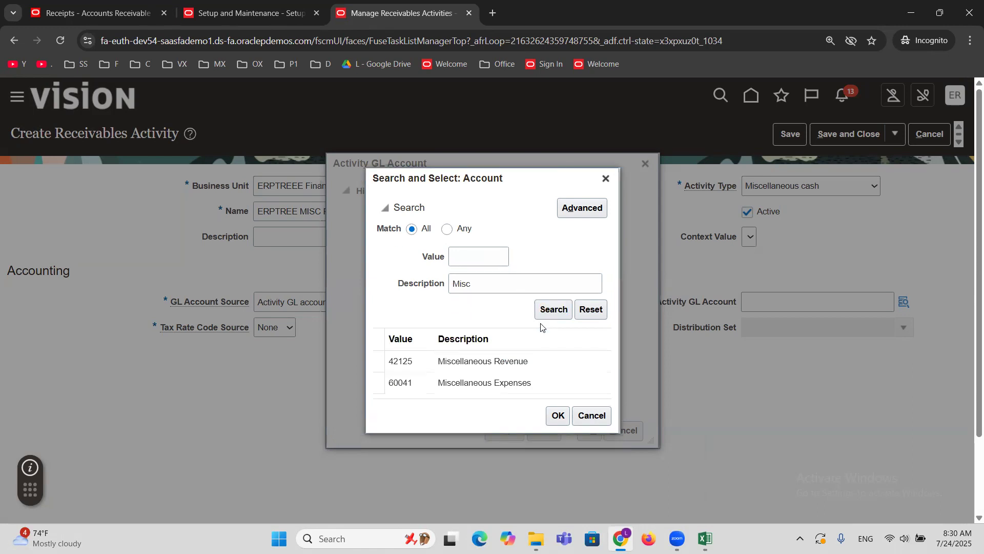
click(461, 364)
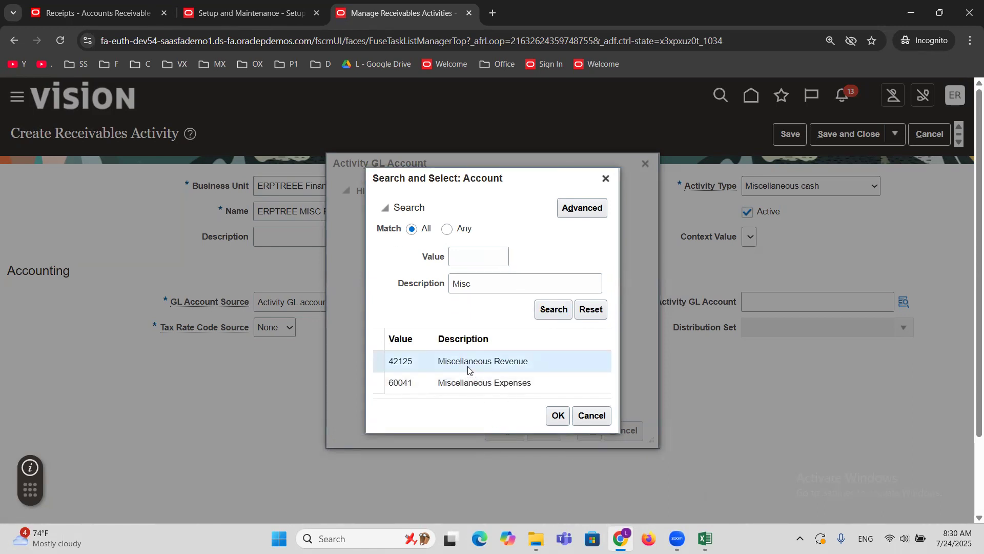
click(558, 417)
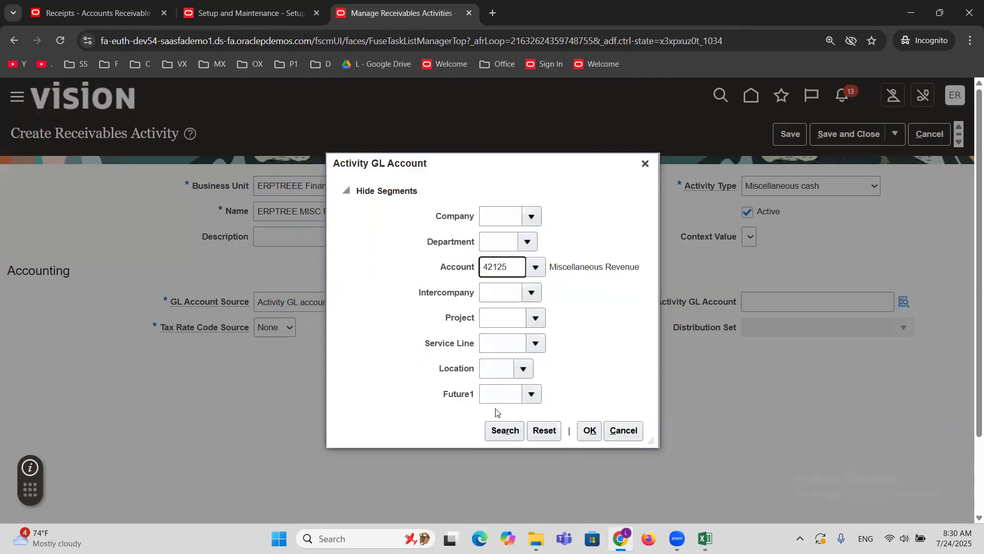
Set the activity GL account's Company segment to 1000, ERPTREE Financial Services Inc, and Department to 000, Default.
click(504, 438)
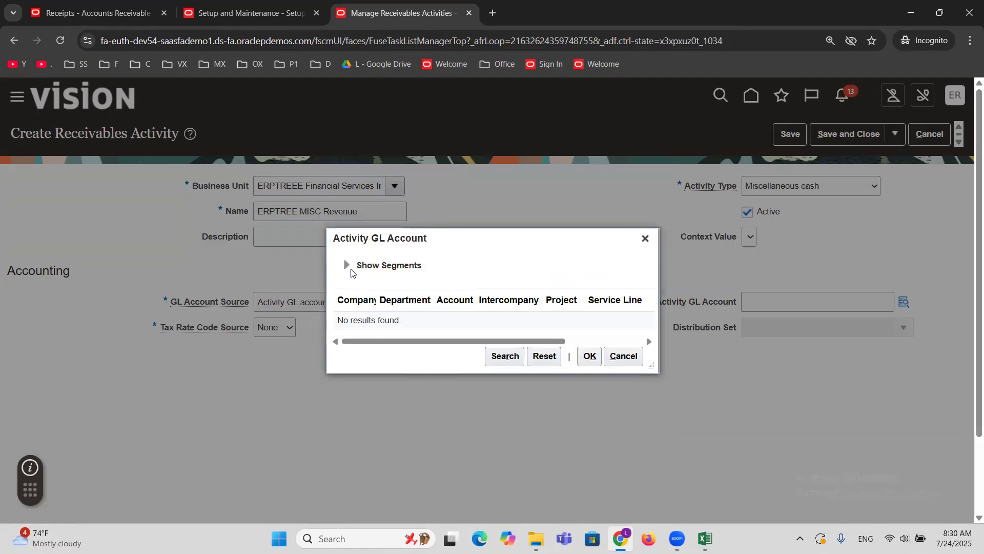
click(348, 267)
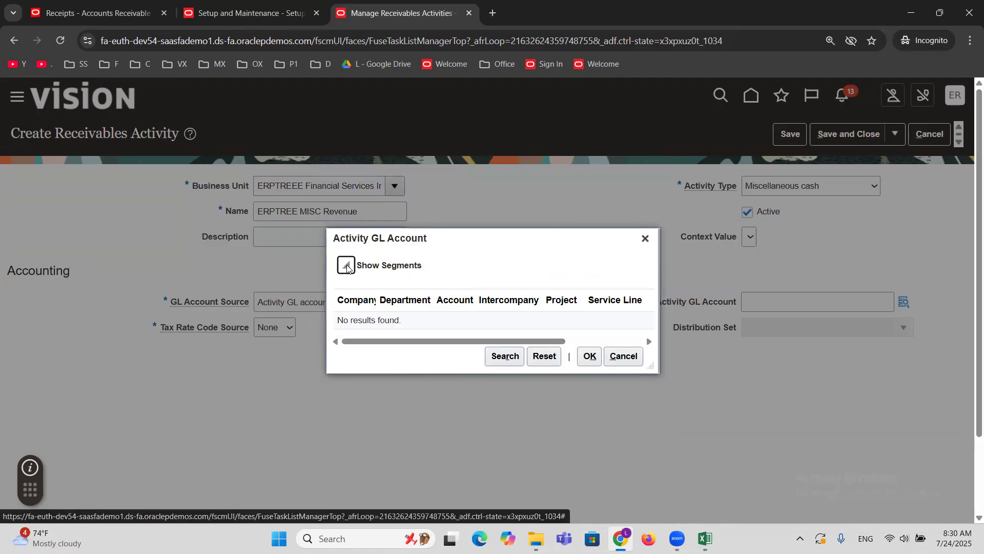
click(531, 189)
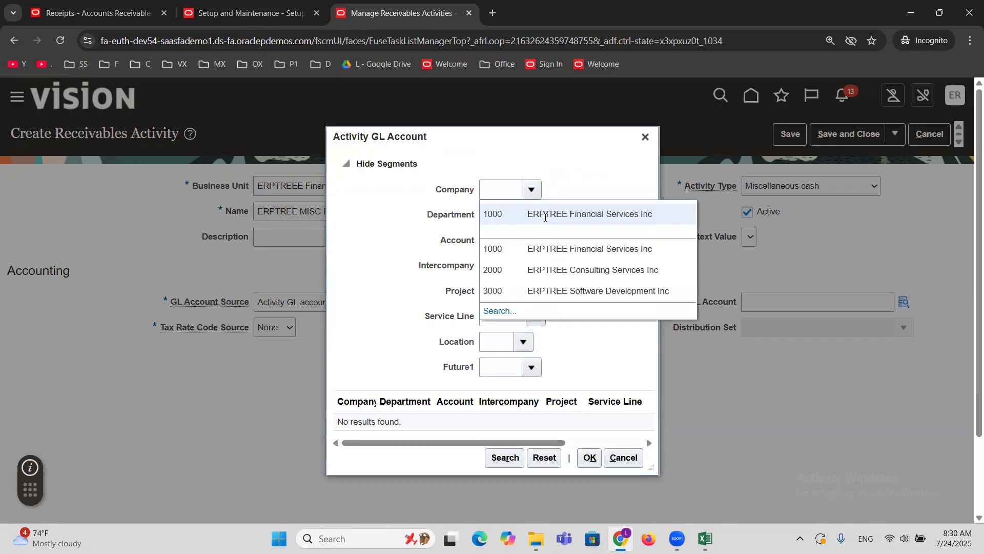
click(546, 218)
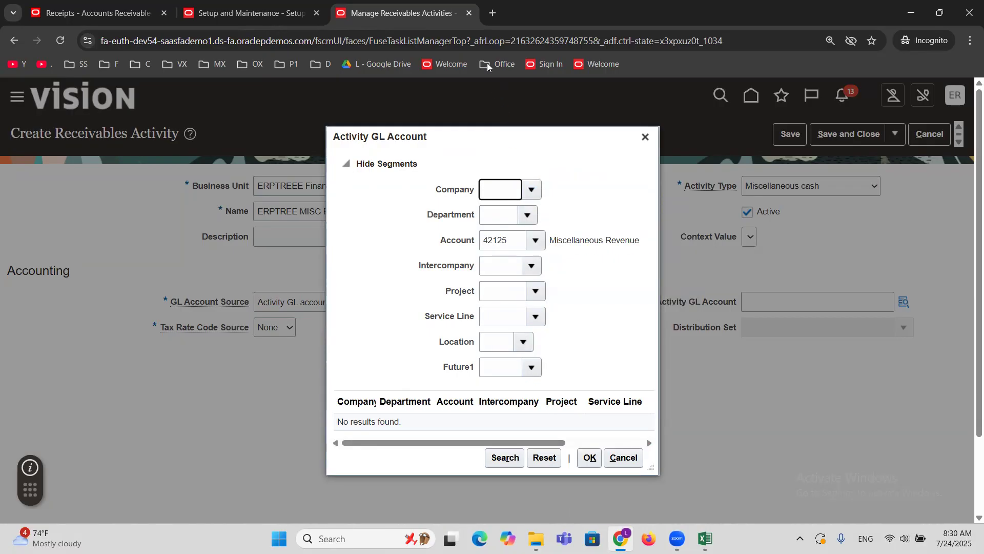
click(525, 214)
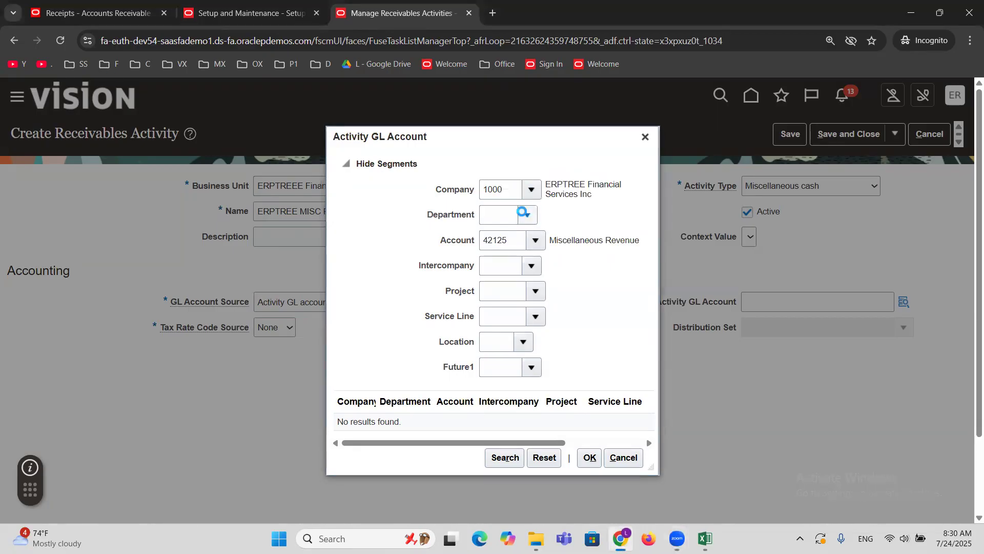
click(530, 235)
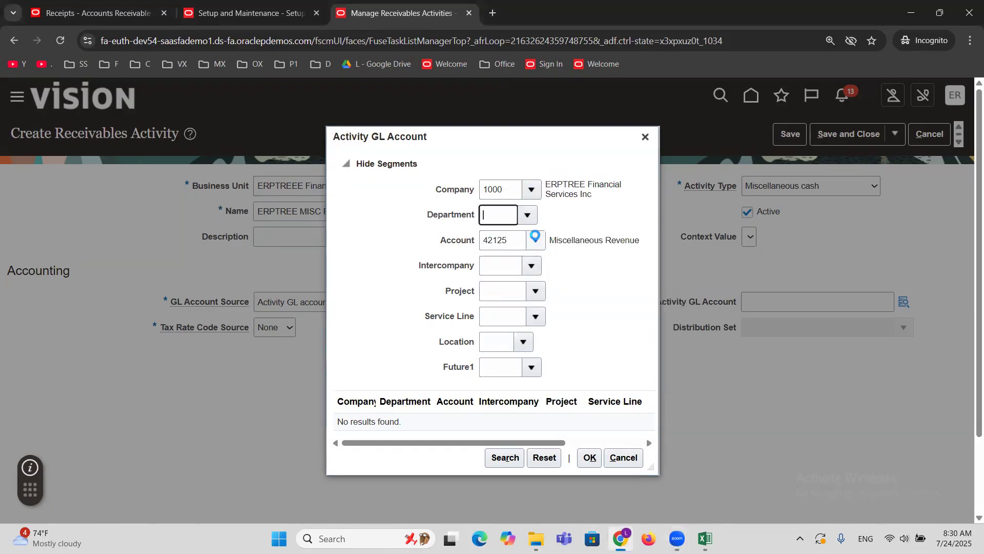
Fill the remaining account segments with defaults: Intercompany 0000, Project 00000, Service Line 00000, Location 00 and Future1 0000.
click(536, 266)
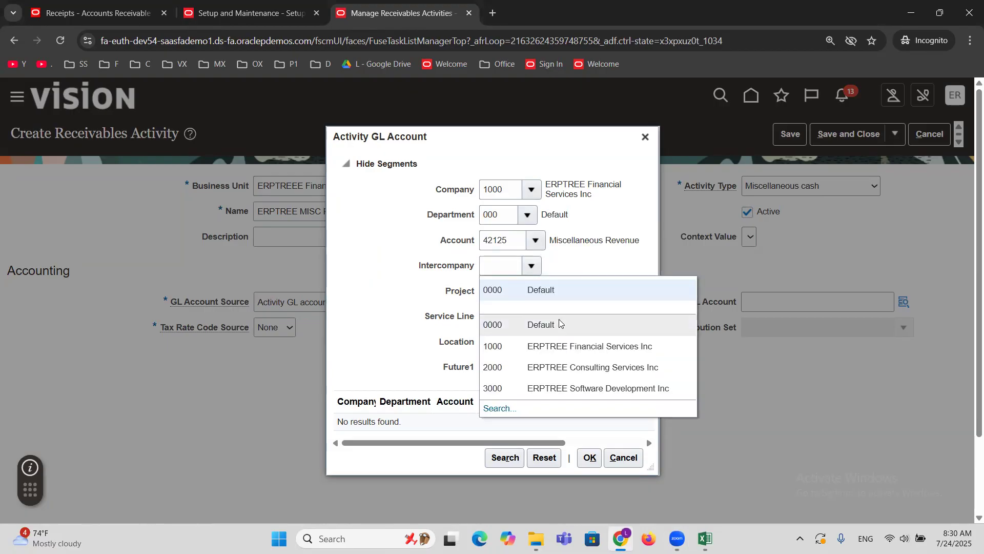
click(549, 289)
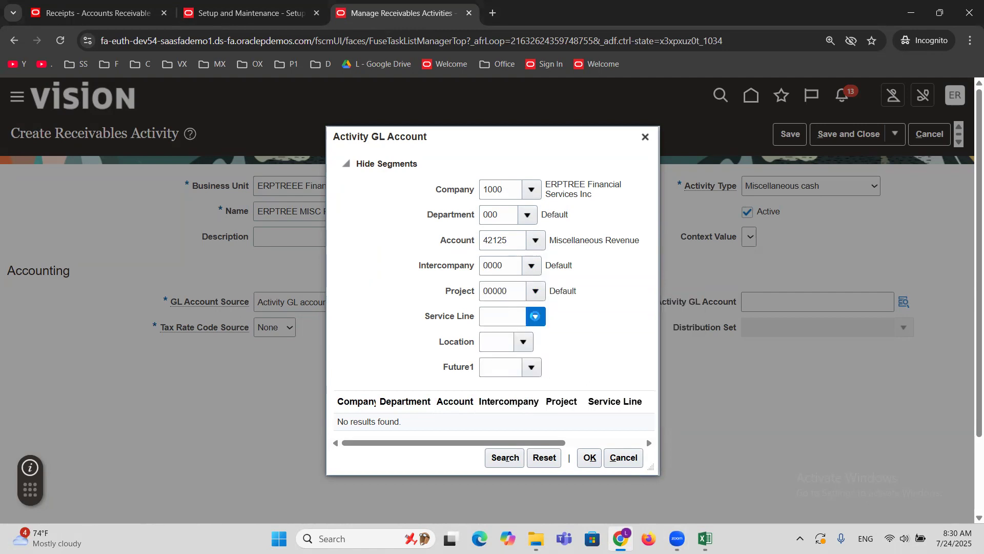
click(535, 316)
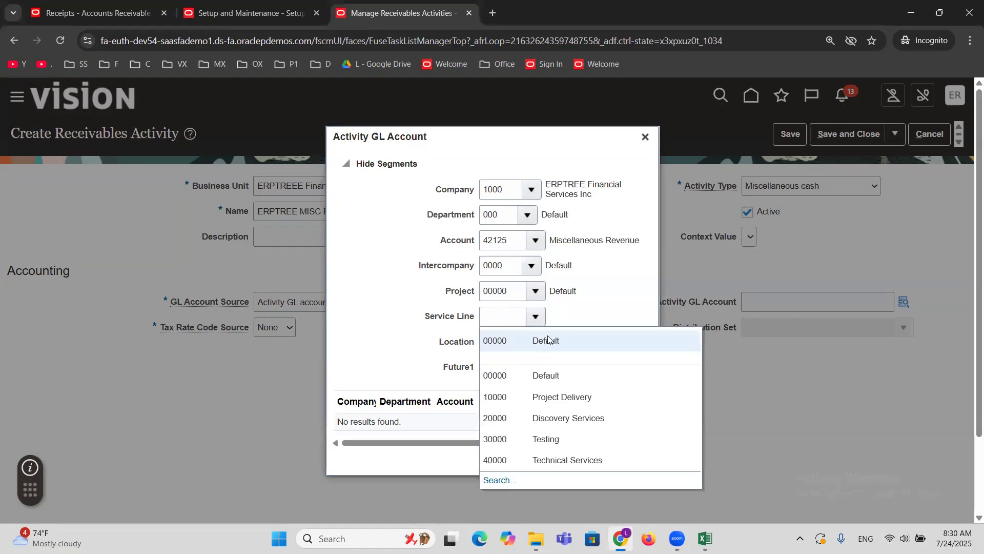
click(548, 336)
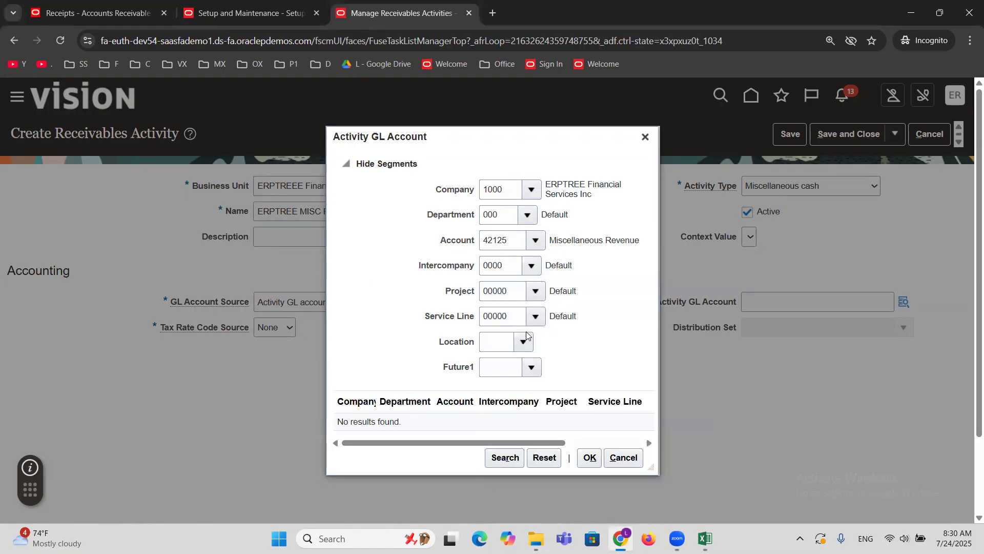
click(524, 340)
click(525, 342)
click(553, 369)
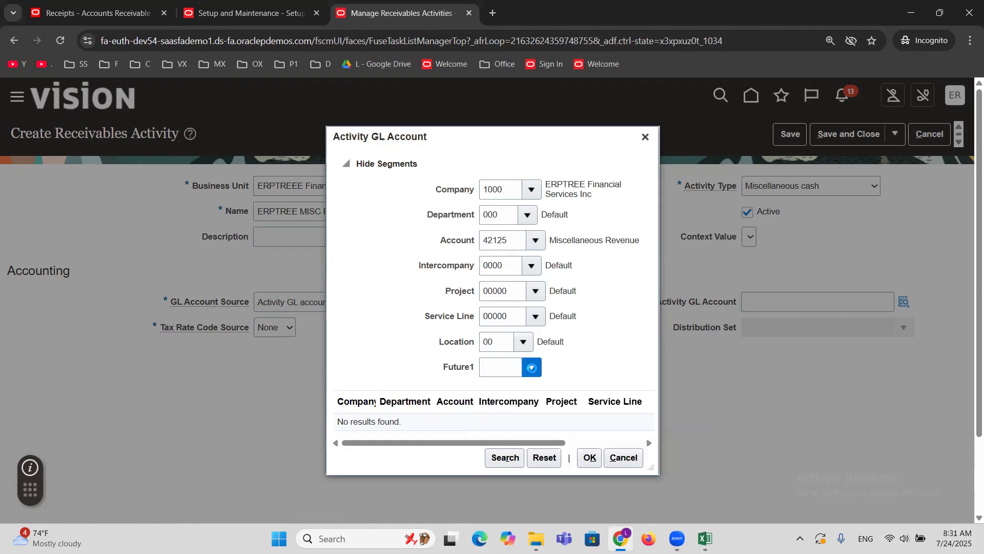
click(531, 367)
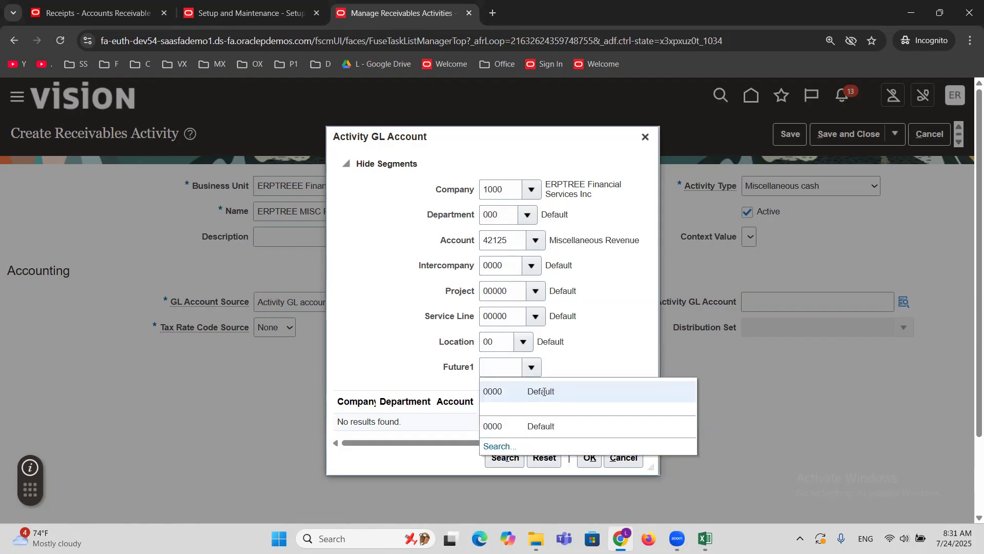
click(544, 390)
Accept the activity GL account combination, save the receivables activity and start another one.
click(589, 458)
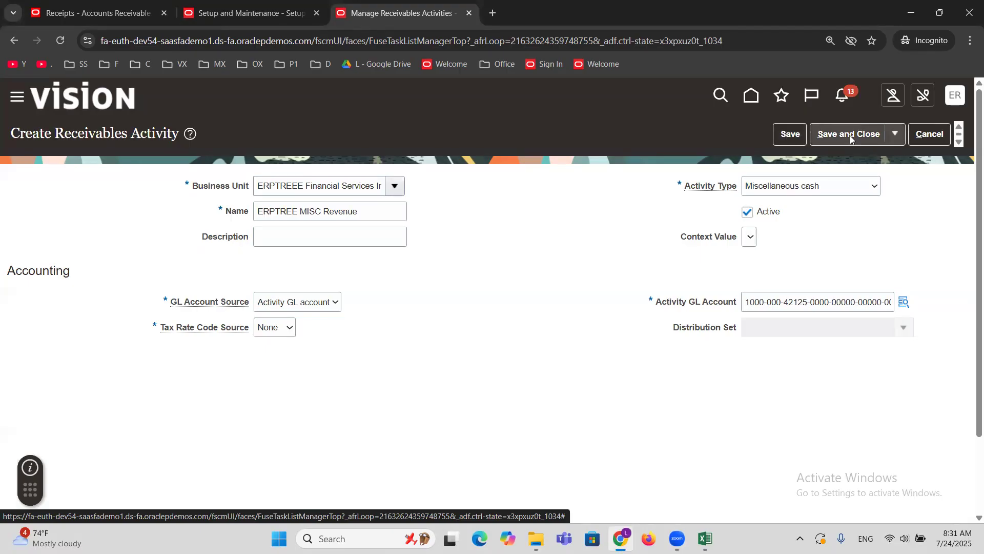
click(894, 135)
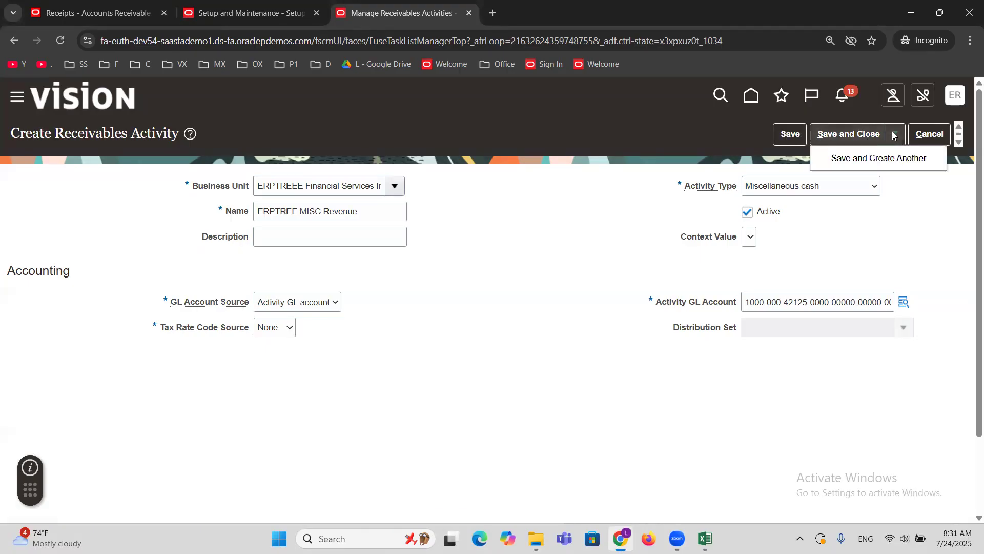
click(850, 163)
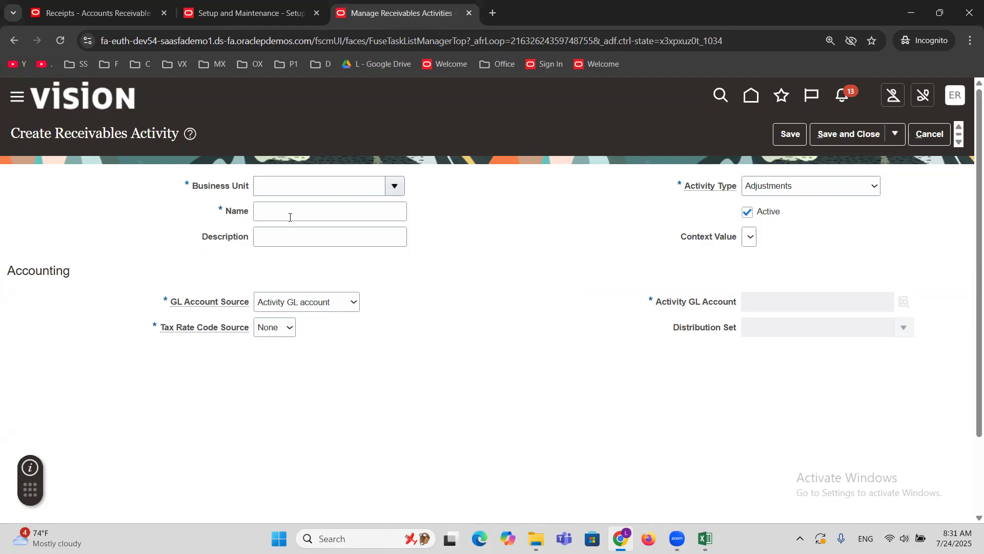
Set the new activity's business unit to ERPTREEE Financial Services Inc and name it "MISC REVE".
click(384, 180)
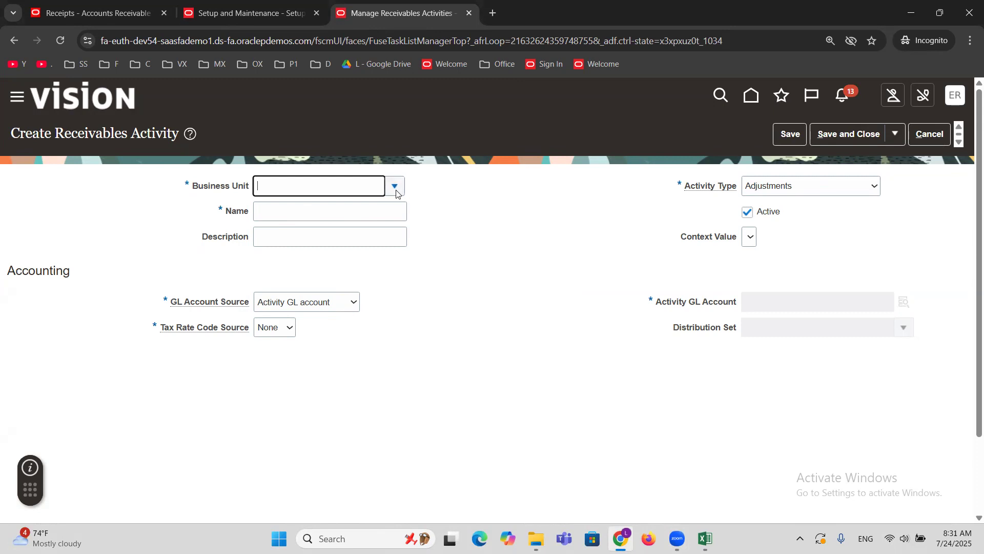
click(395, 190)
click(324, 212)
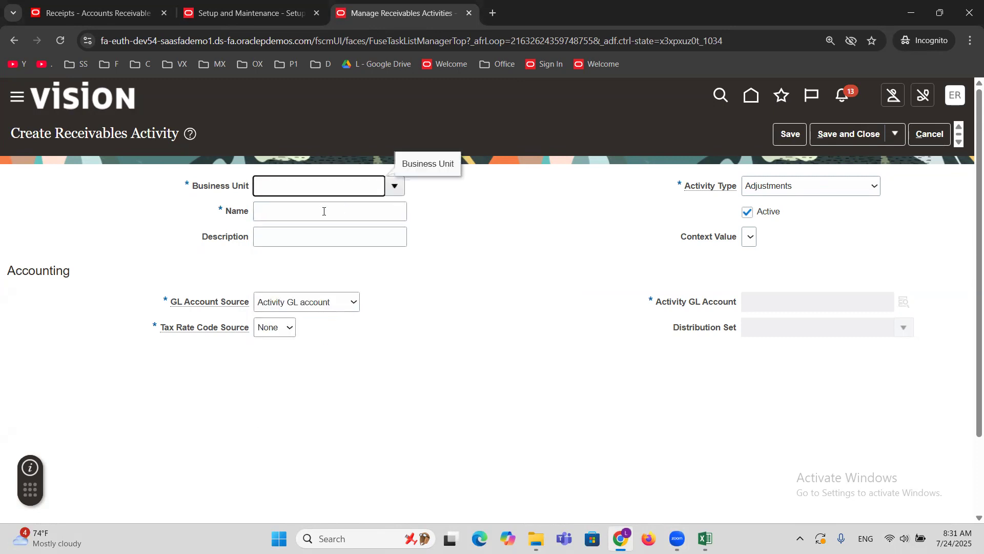
click(324, 211)
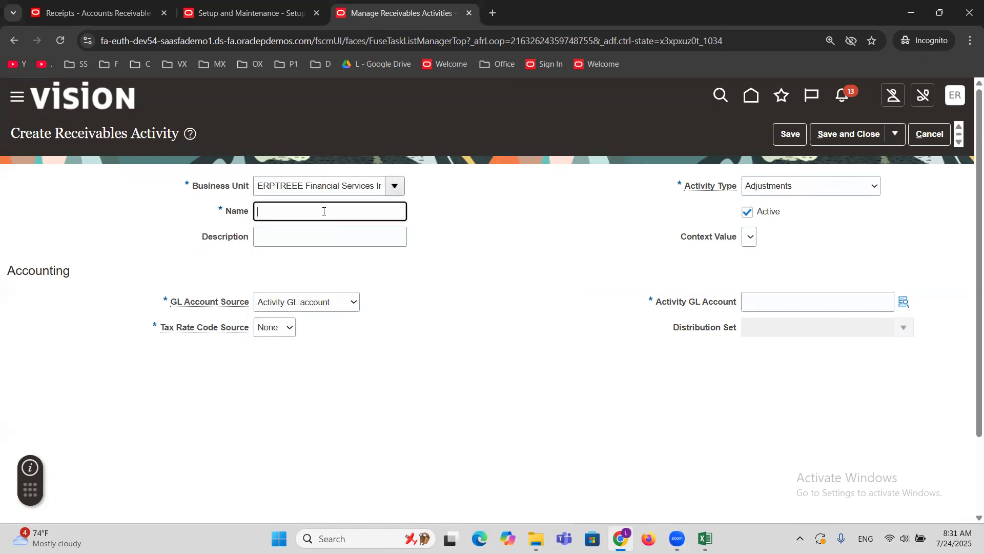
text(MISC REVE)
Set the MISC REVE activity's type to Miscellaneous cash and its tax rate code source to None.
drag(652, 301, 730, 303)
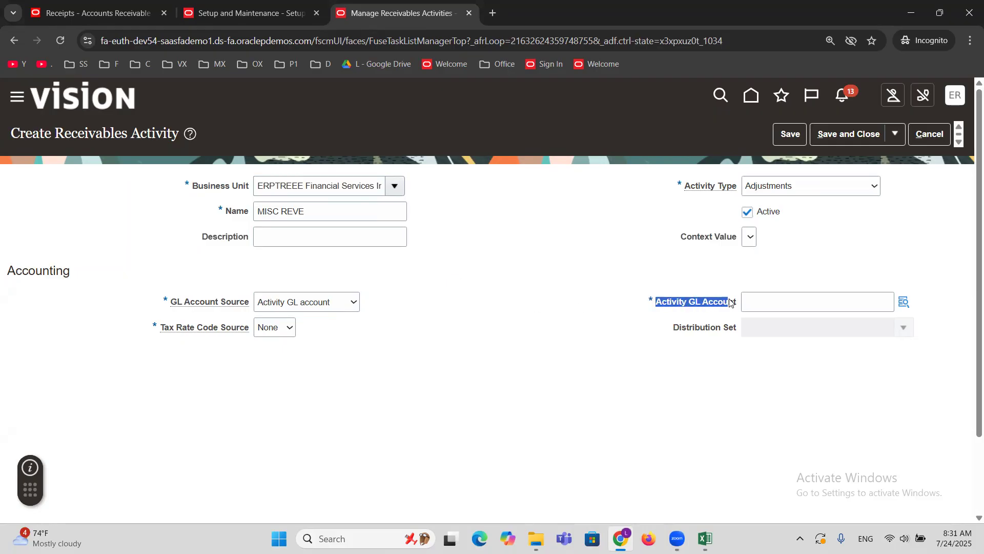
click(794, 187)
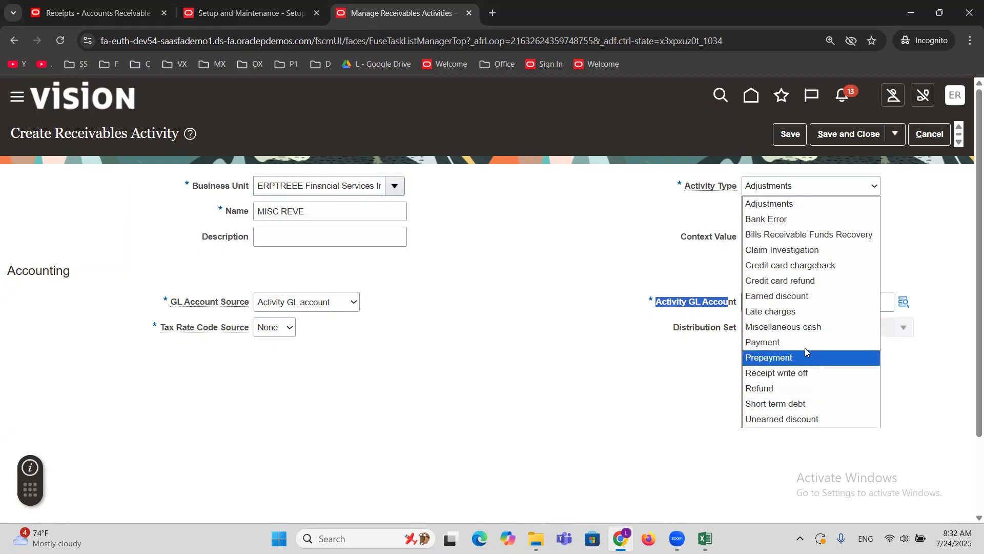
click(802, 328)
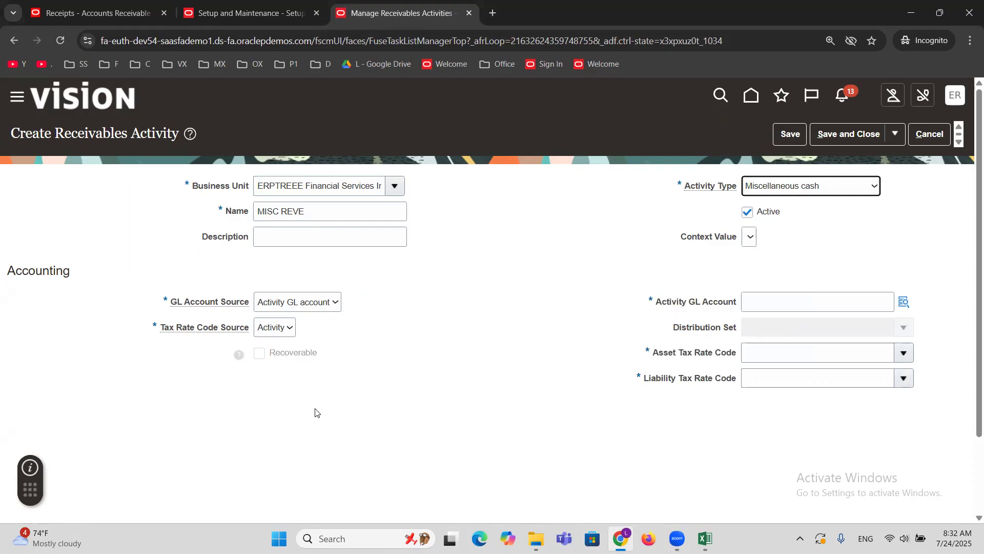
click(286, 328)
click(277, 361)
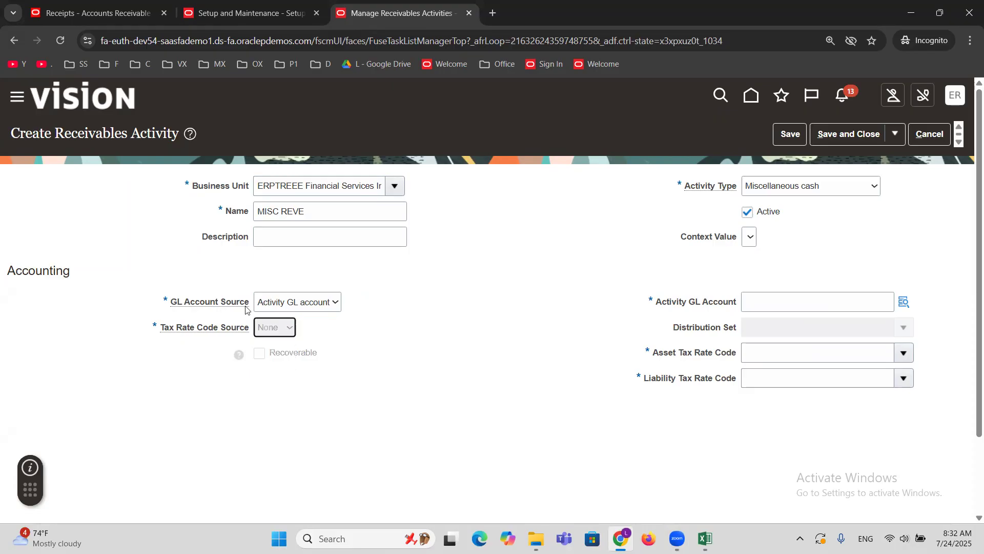
Change the GL account source to Distribution set, check the distribution set choices, and cancel out of the new activity and activity management.
click(287, 306)
click(294, 335)
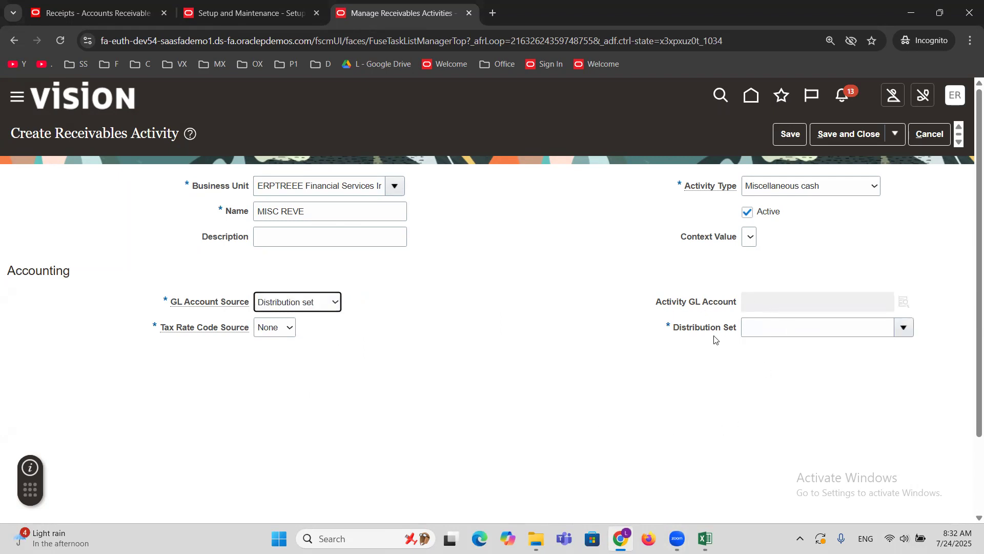
click(903, 327)
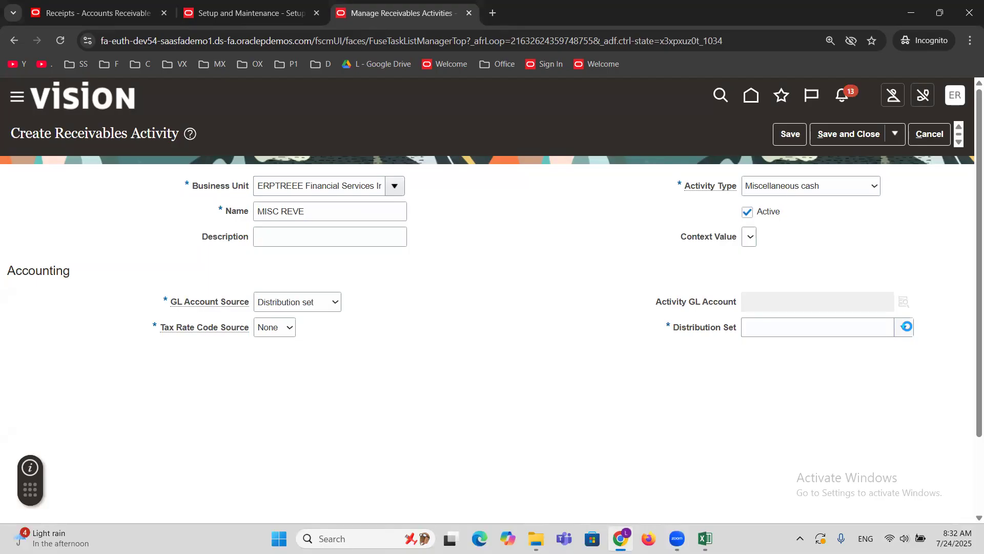
click(501, 279)
drag(674, 325, 748, 329)
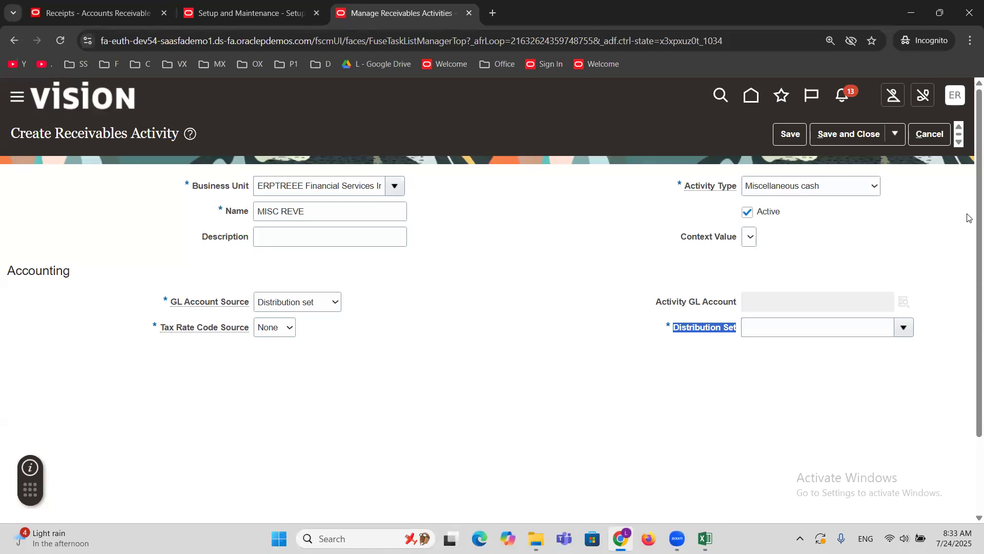
click(931, 142)
click(941, 134)
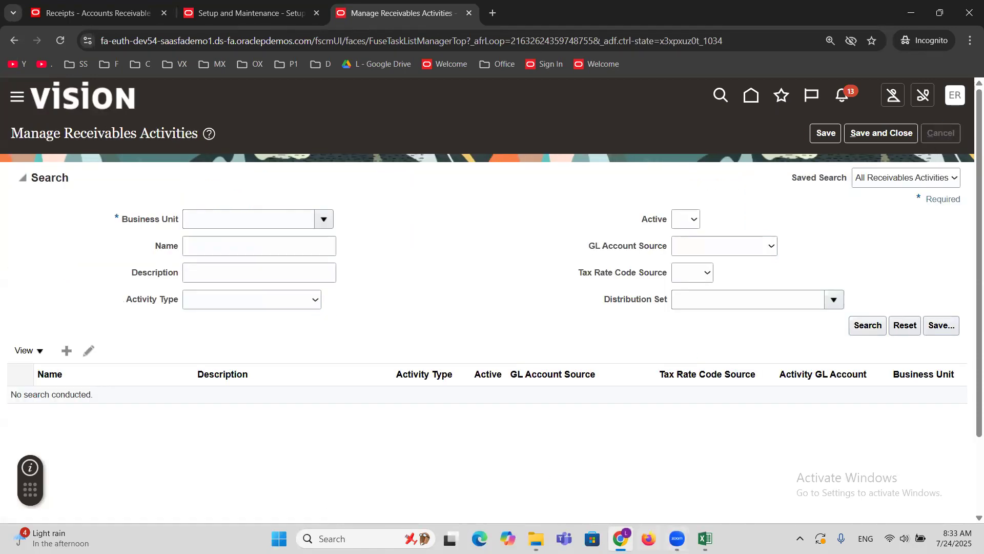
Switch to the Excel training notes and review the Create Receivables Activity and Create Misc.Receipt entries under Misc.Receipt.
click(705, 538)
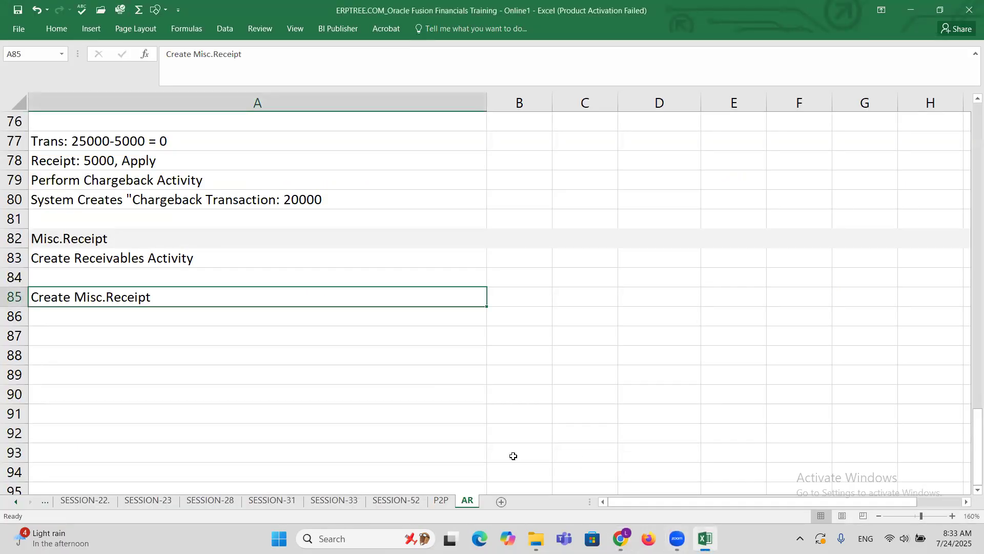
click(148, 260)
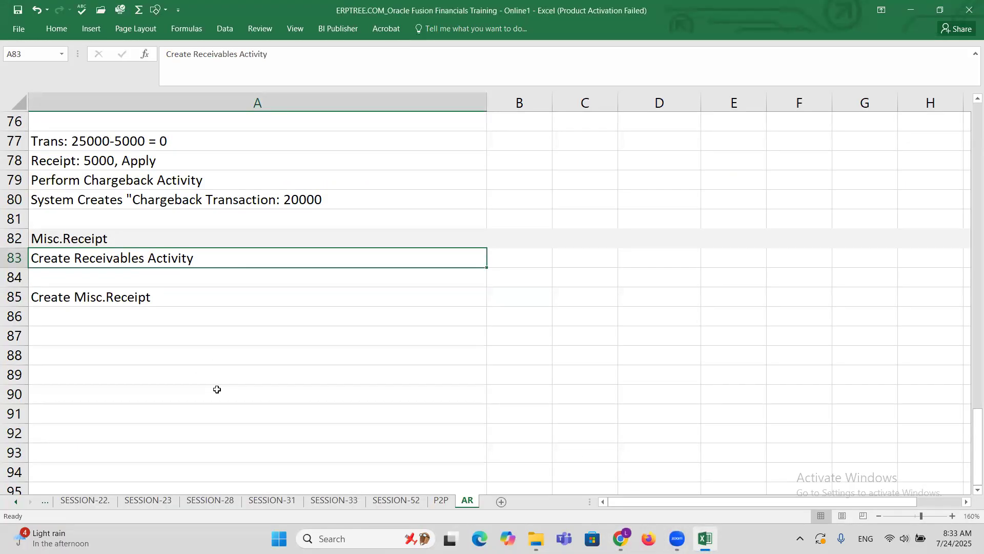
click(131, 301)
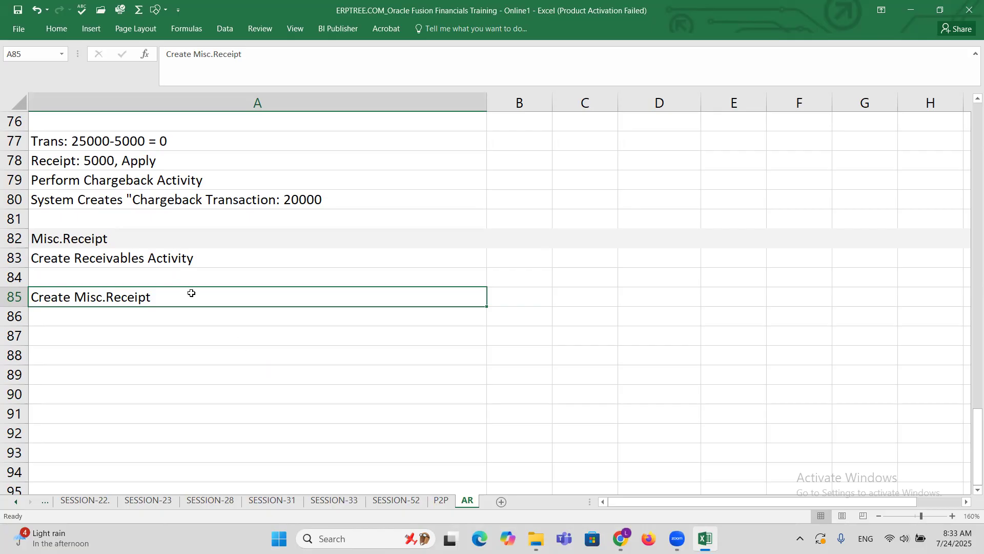
Switch to the Oracle Receivables page in Chrome, start a new receipt, and set its receipt type to Miscellaneous.
click(621, 538)
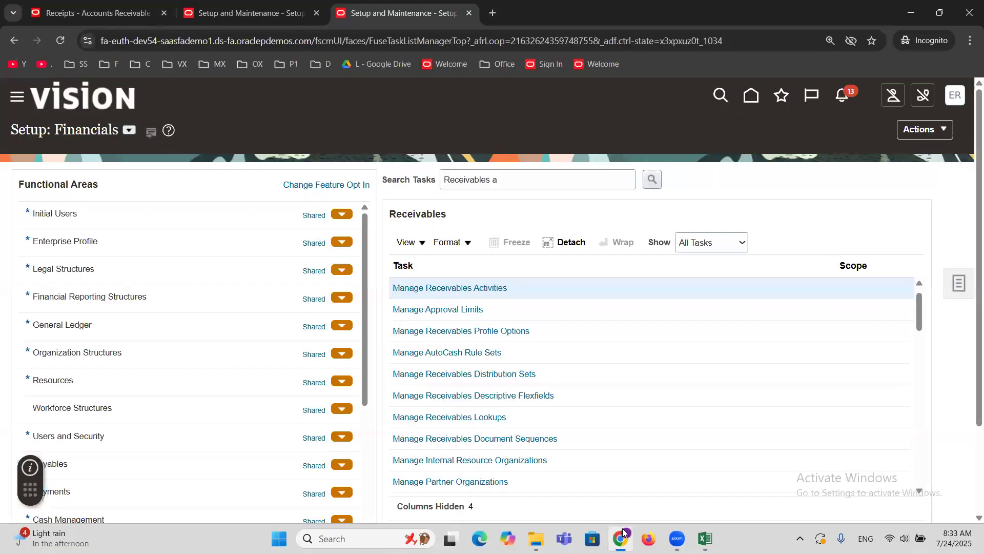
click(108, 13)
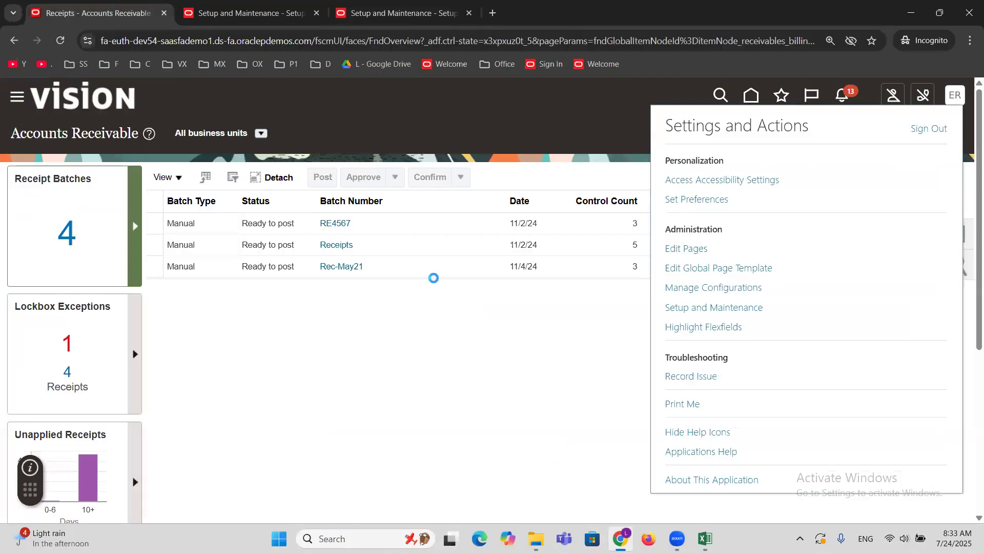
click(410, 342)
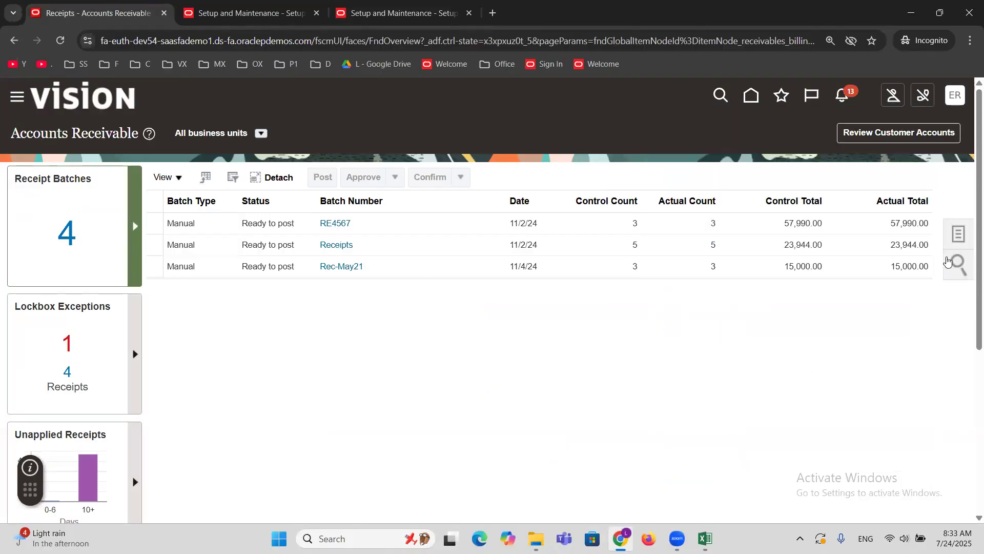
click(954, 238)
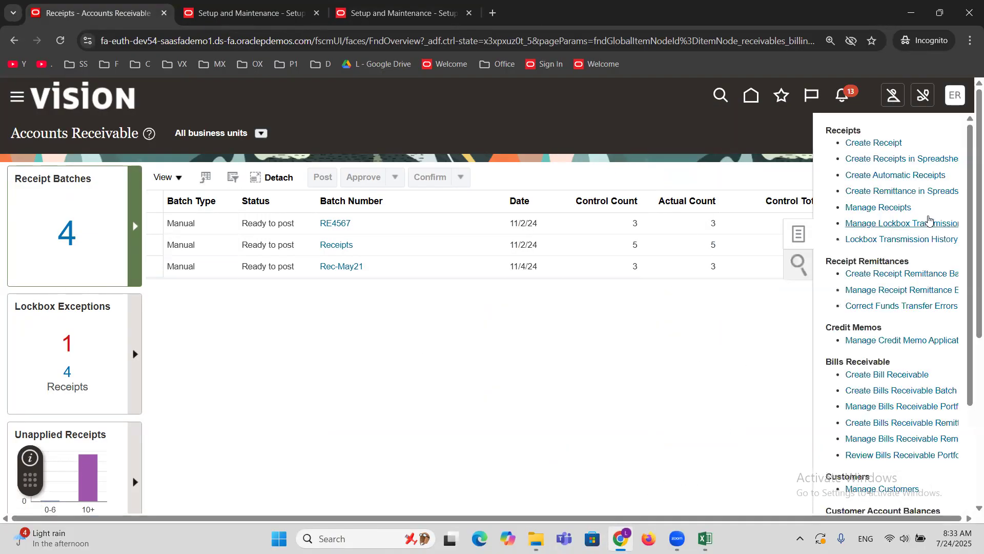
click(862, 144)
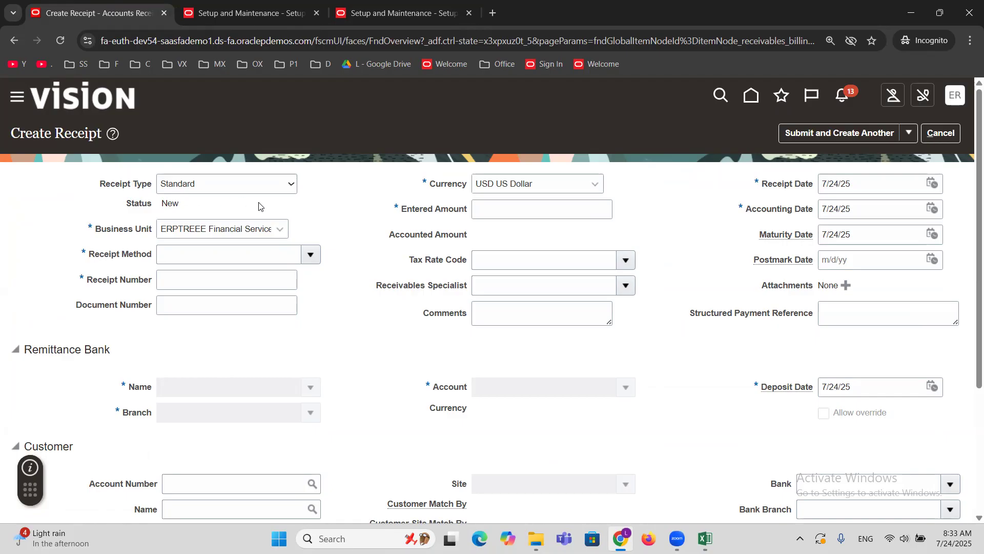
click(193, 192)
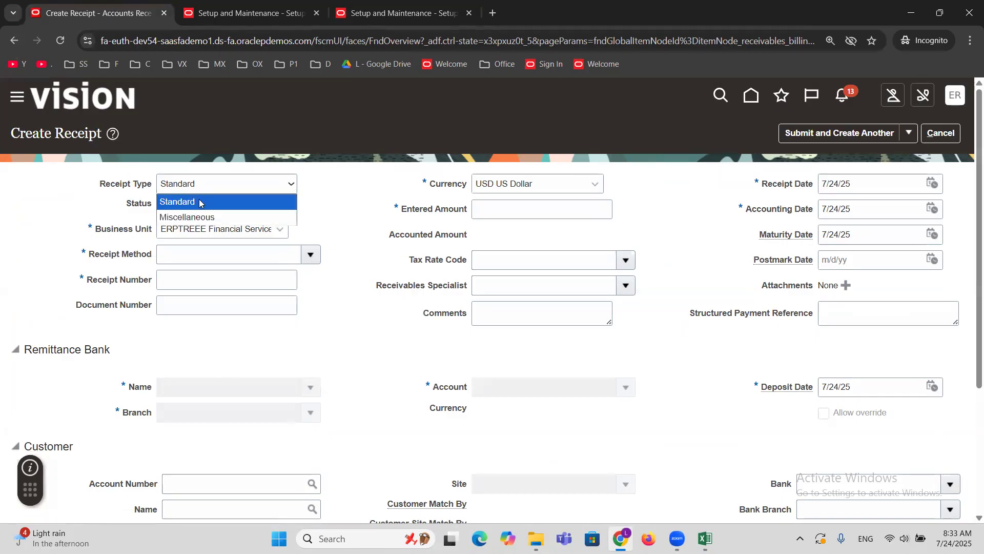
click(213, 215)
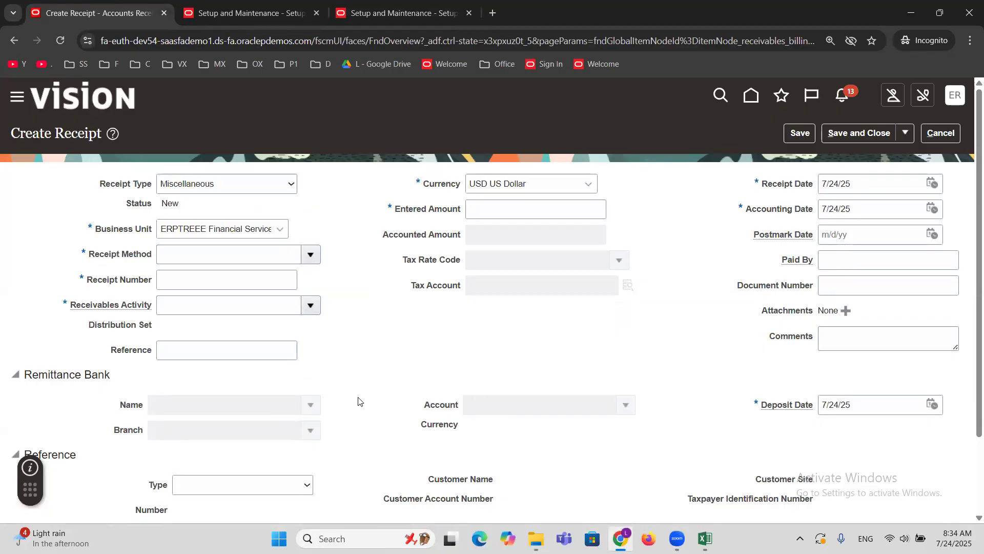
Compare the customer fields of the Standard and Miscellaneous receipt types, returning the receipt type to Miscellaneous.
click(280, 183)
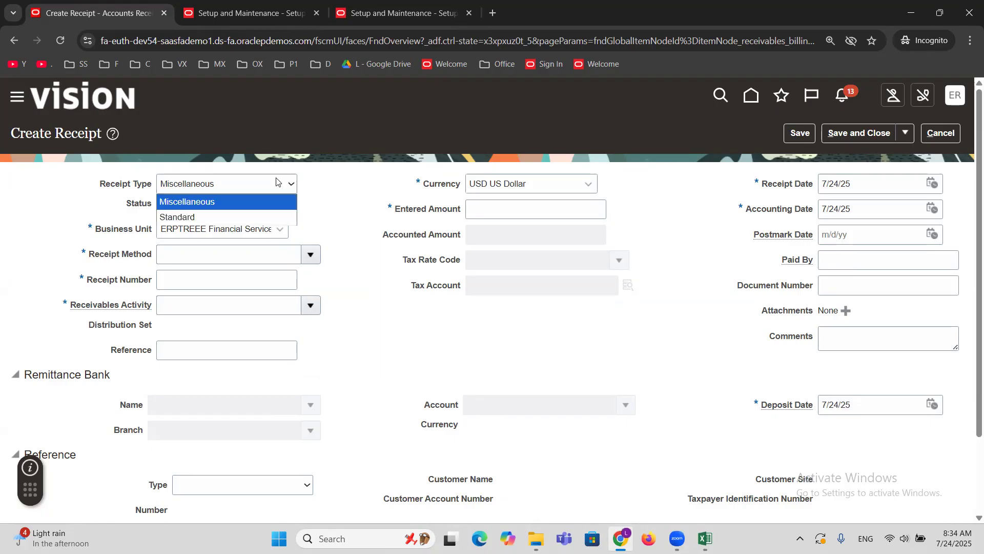
click(266, 216)
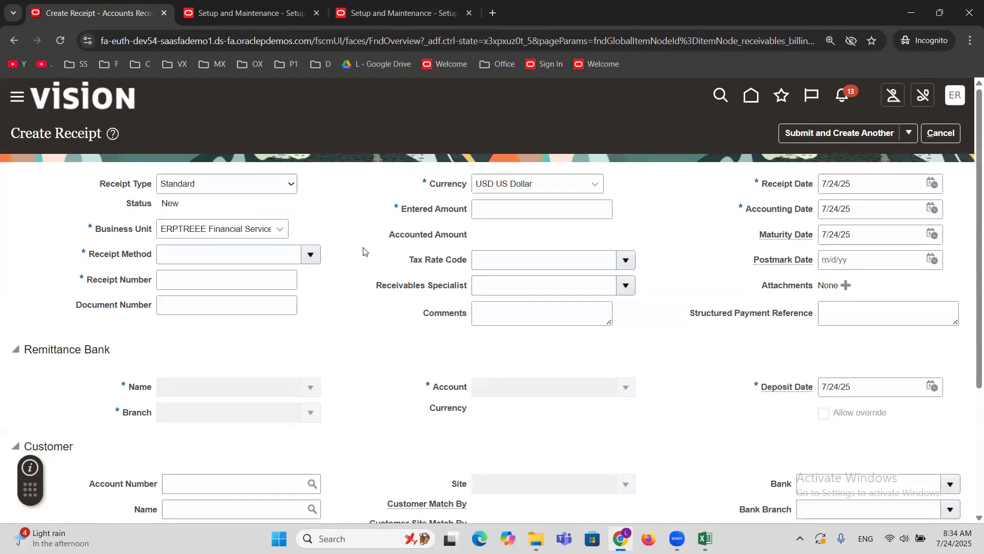
scroll(363, 251, down, 1)
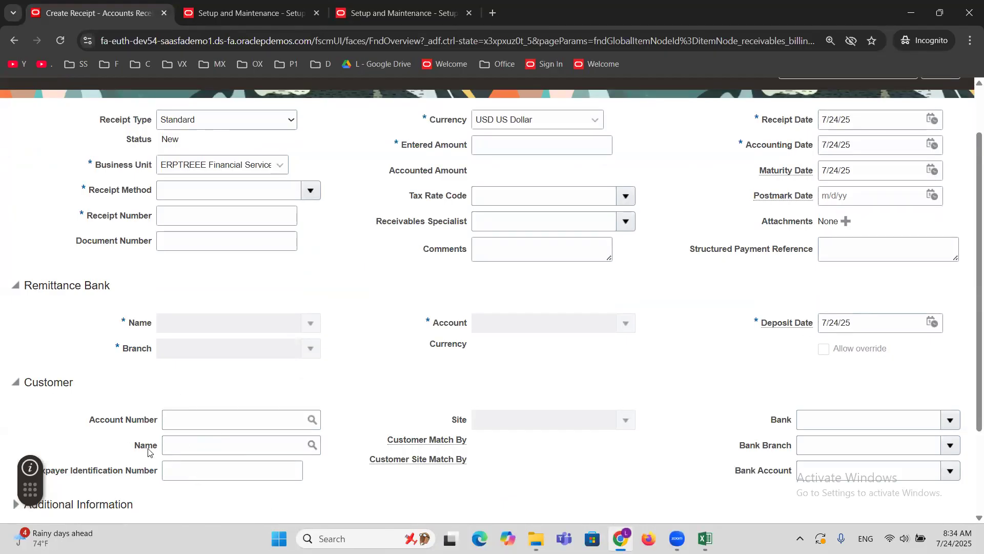
click(177, 448)
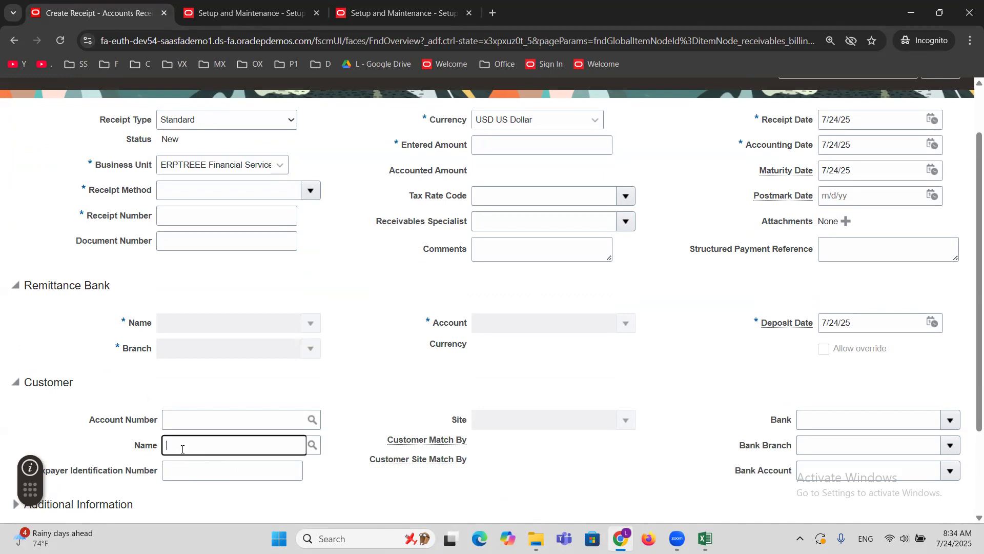
scroll(172, 379, up, 1)
click(264, 184)
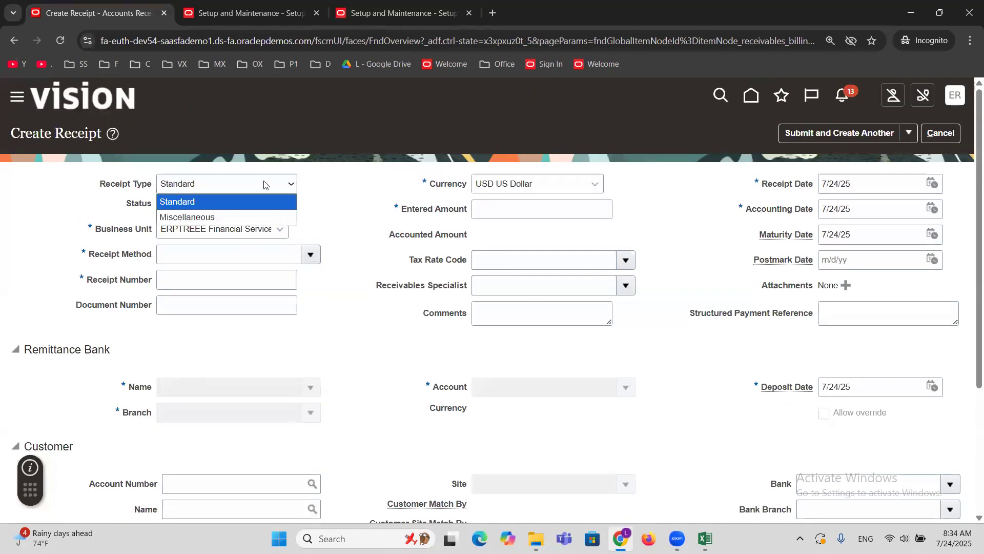
click(262, 217)
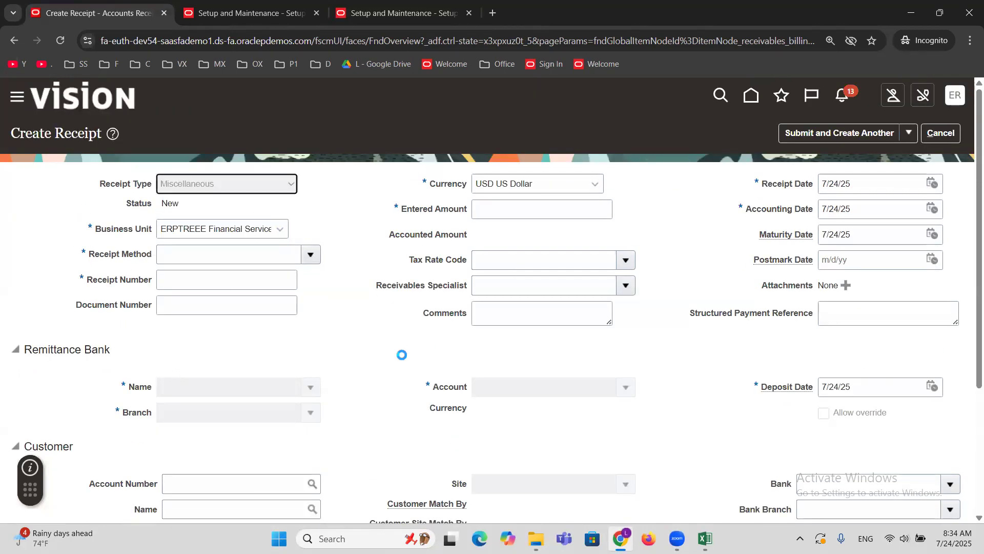
scroll(380, 363, down, 2)
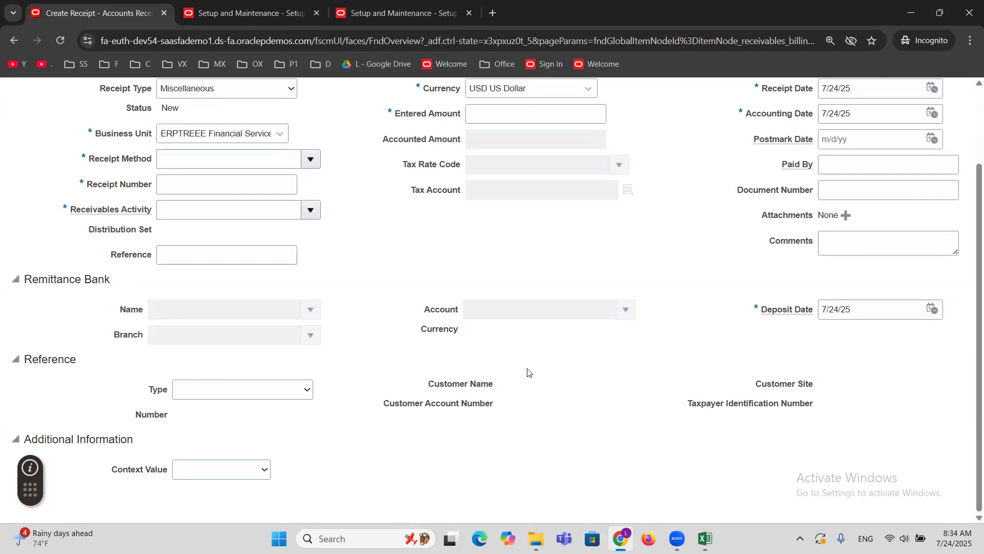
triple_click(466, 387)
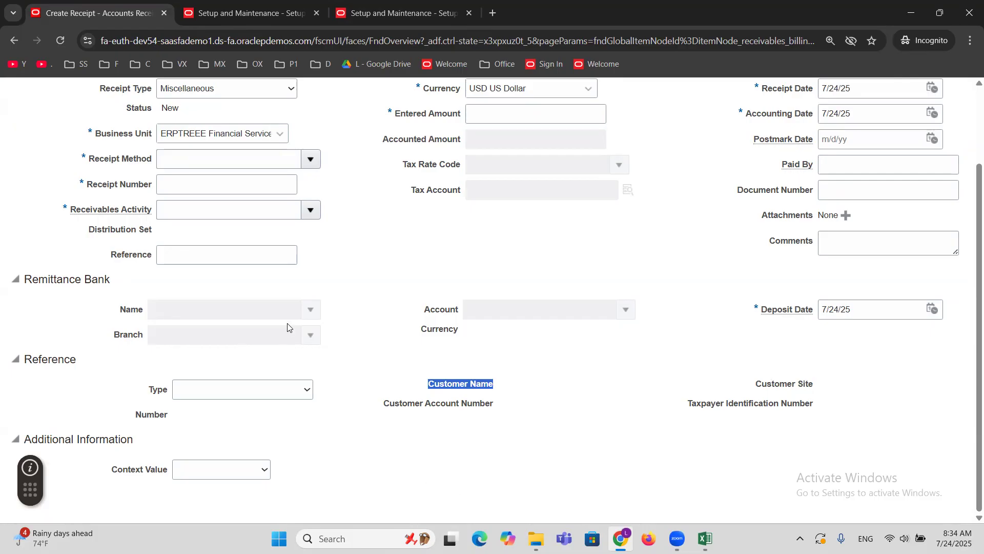
scroll(287, 325, up, 2)
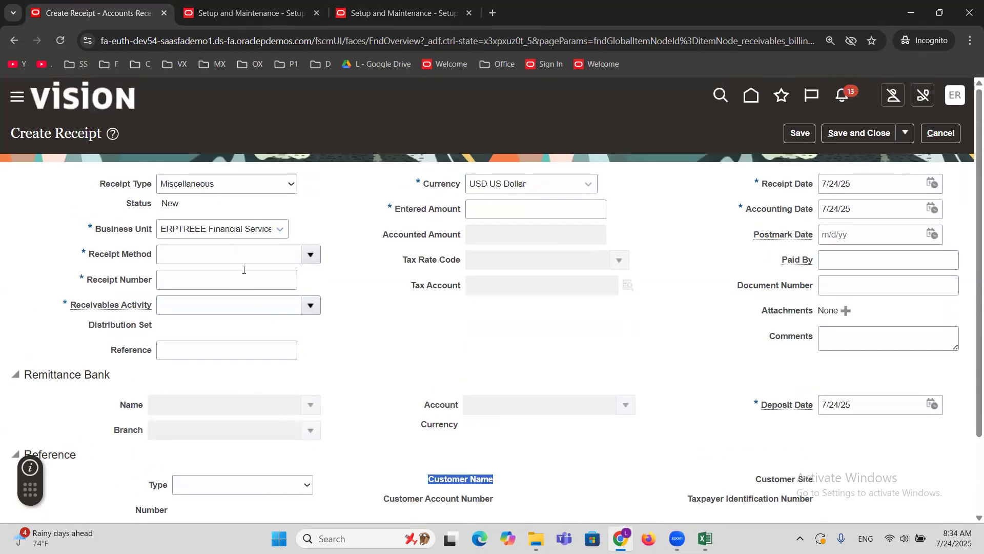
Set the miscellaneous receipt's method to ERPTREE Check and its receipt number to 3333.
click(311, 255)
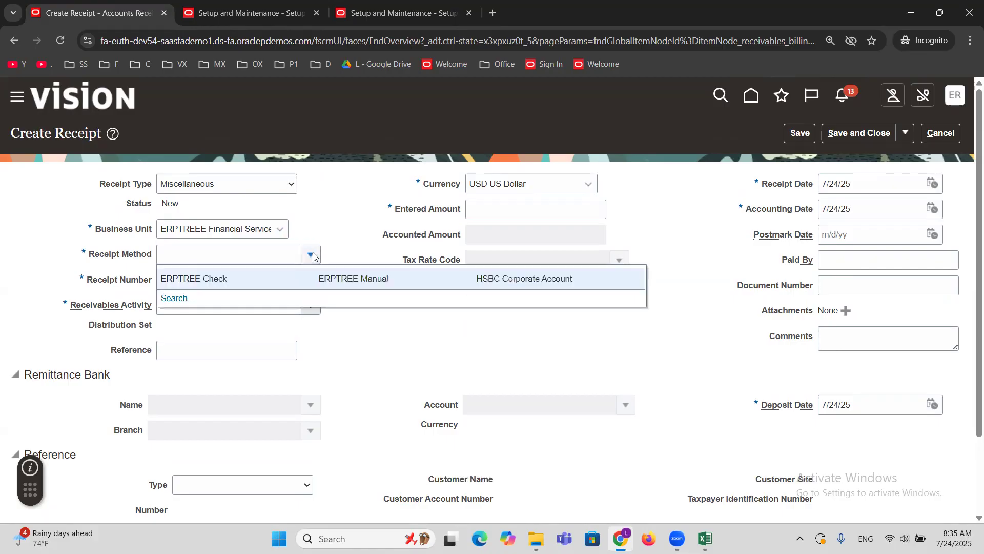
click(237, 279)
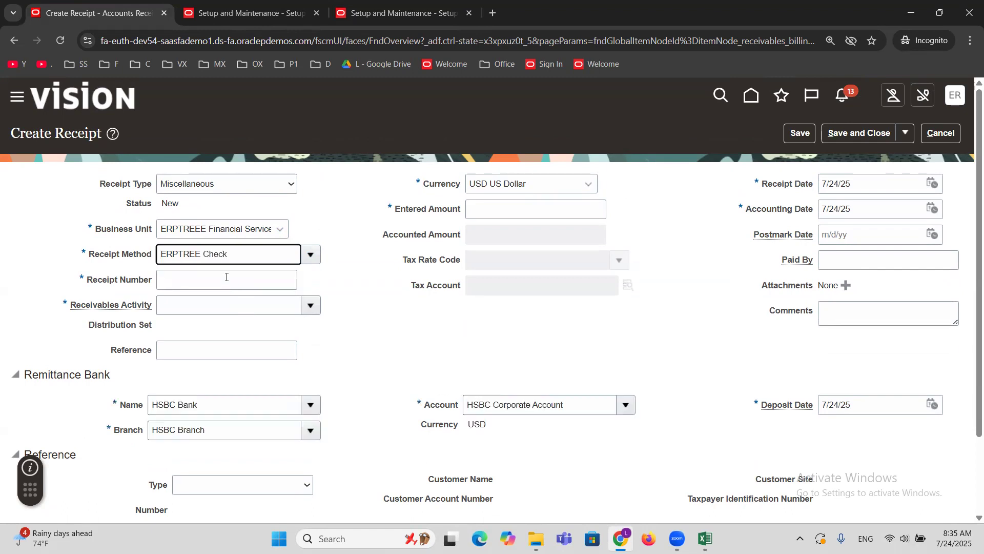
click(226, 277)
text(3333)
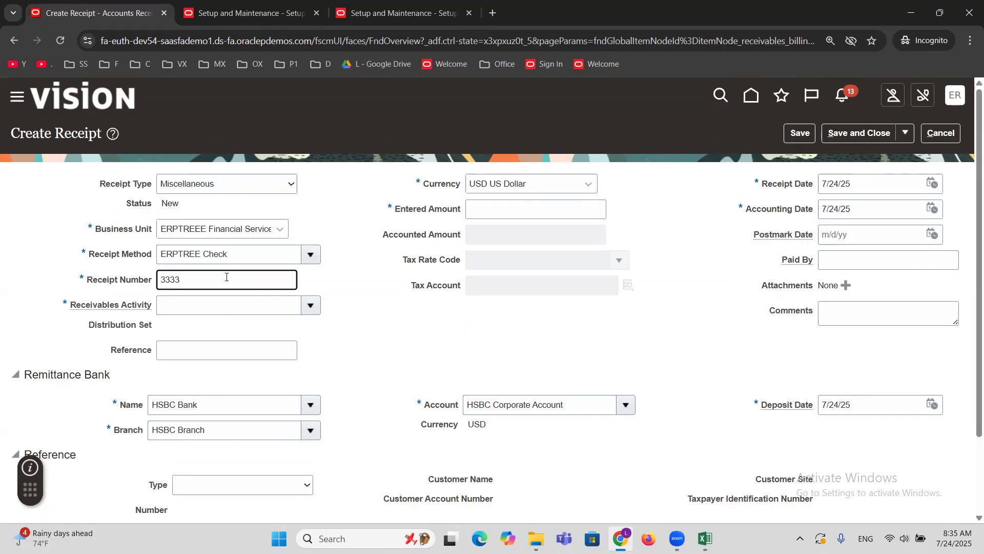
click(354, 326)
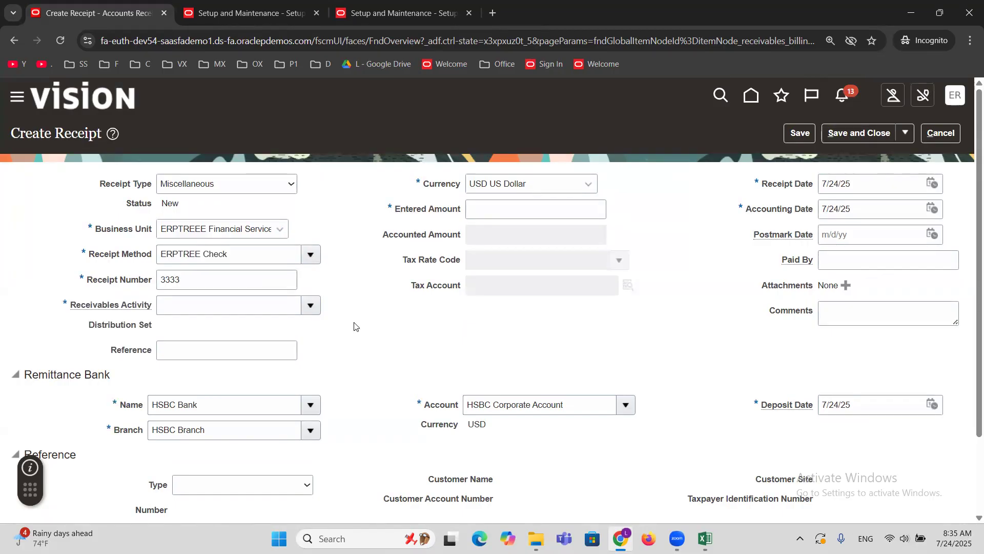
Enter an amount of 50 USD and choose ERPTREE MISC Revenue as the receivables activity.
click(485, 216)
text(50)
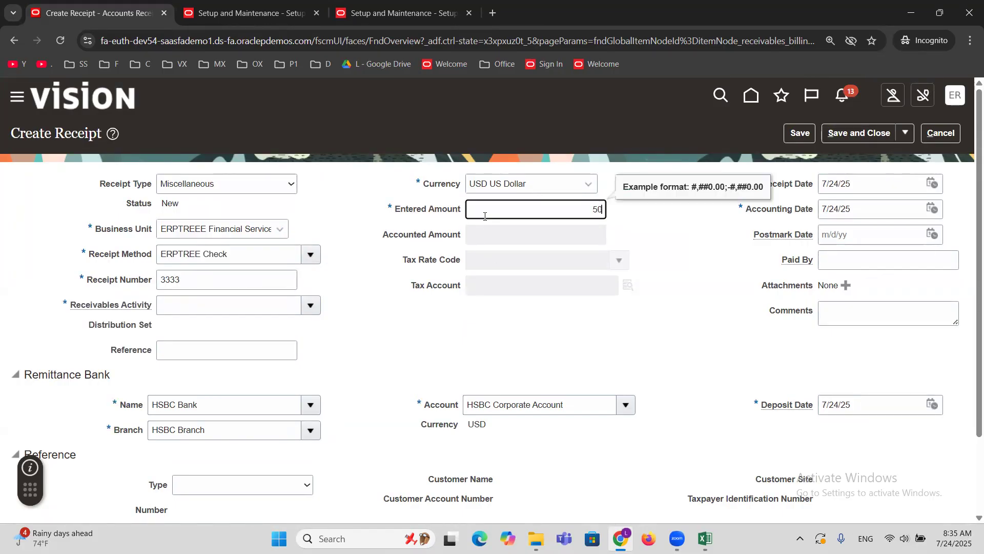
click(472, 333)
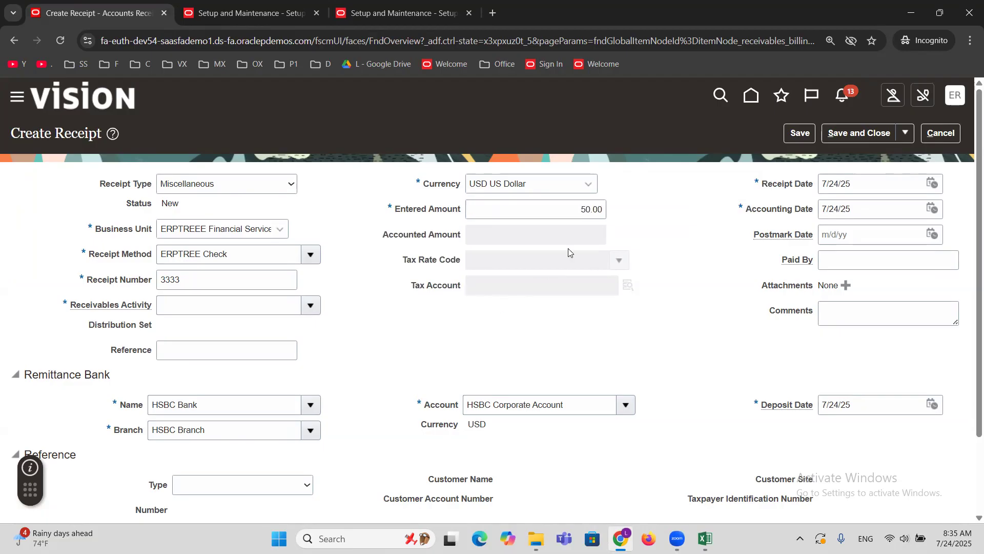
double_click(594, 209)
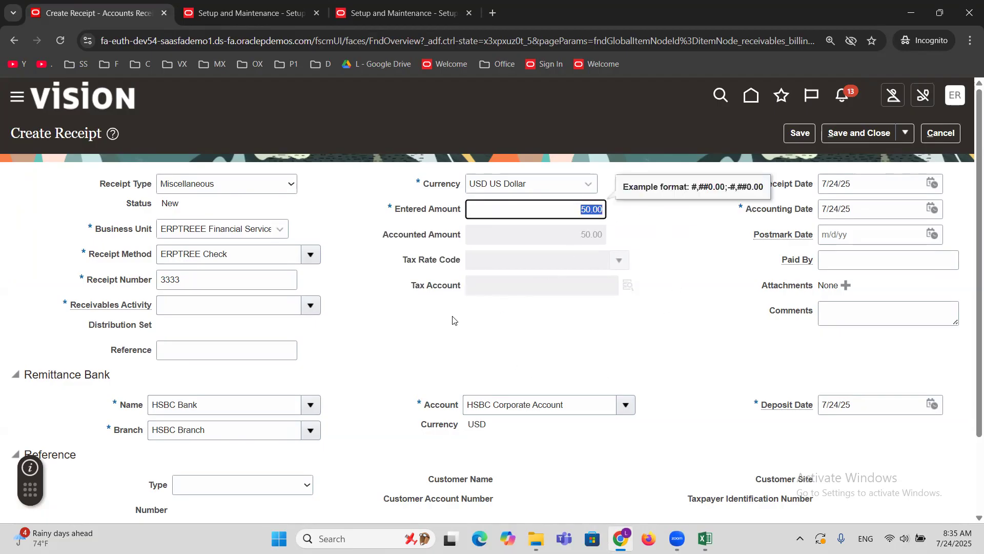
click(308, 306)
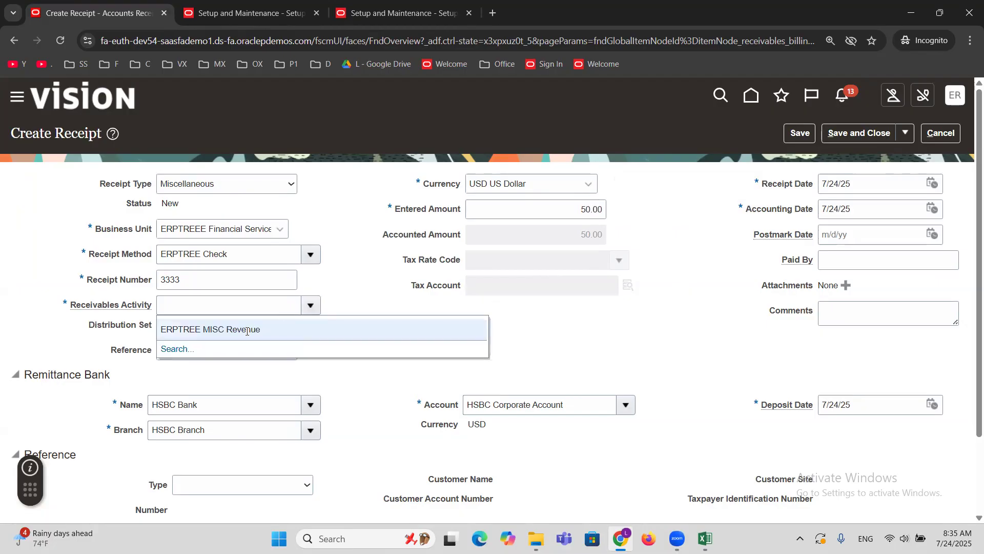
click(246, 329)
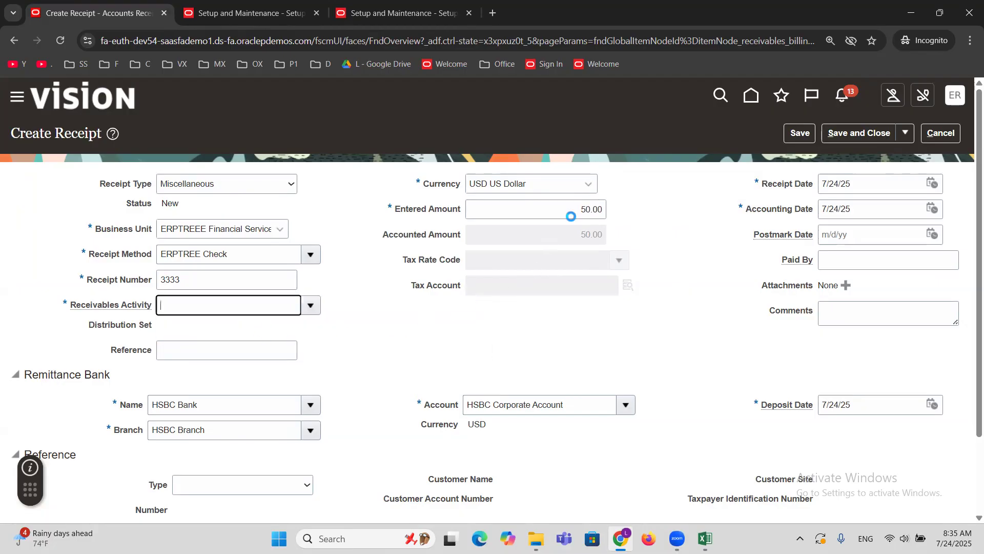
triple_click(223, 306)
click(275, 303)
drag(275, 303, 39, 331)
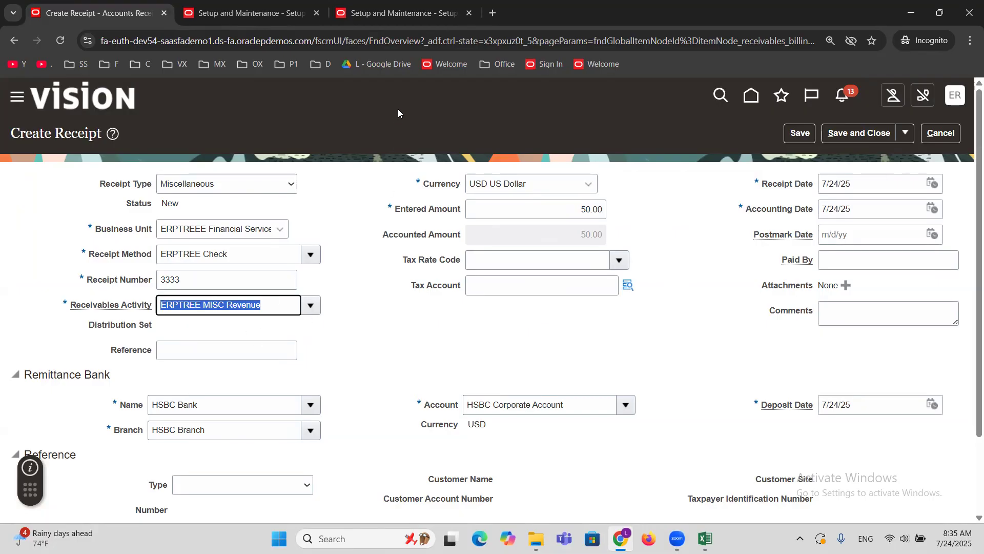
click(387, 65)
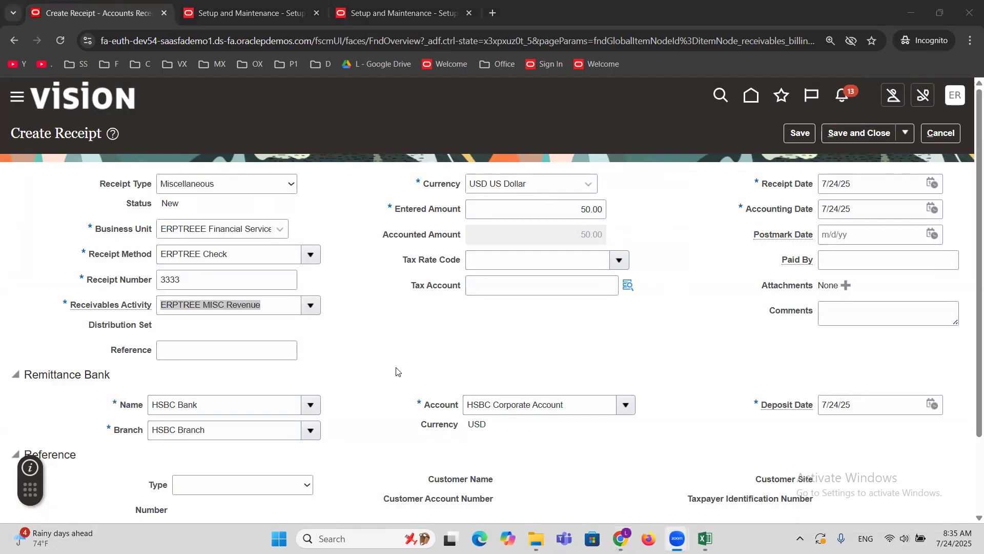
click(380, 337)
click(566, 210)
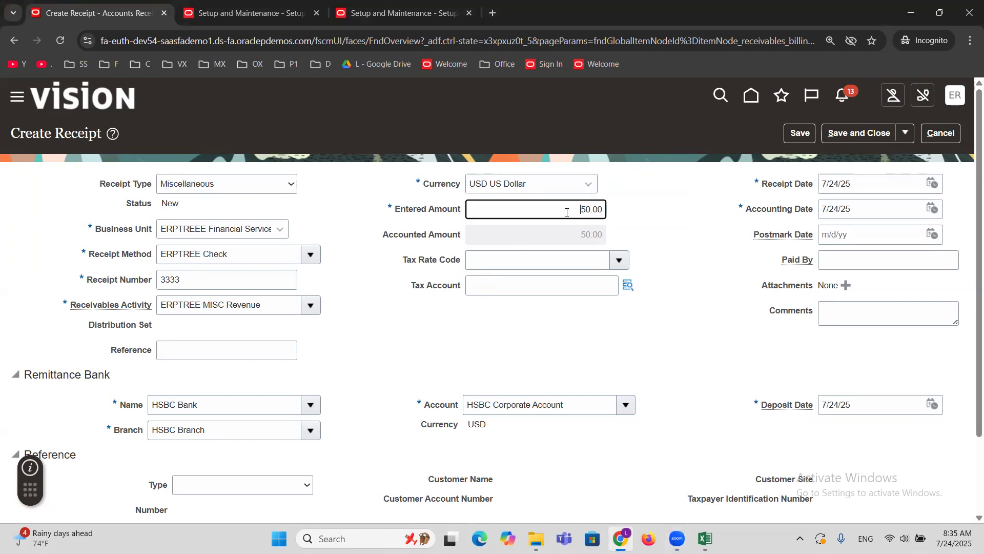
drag(267, 302, 7, 341)
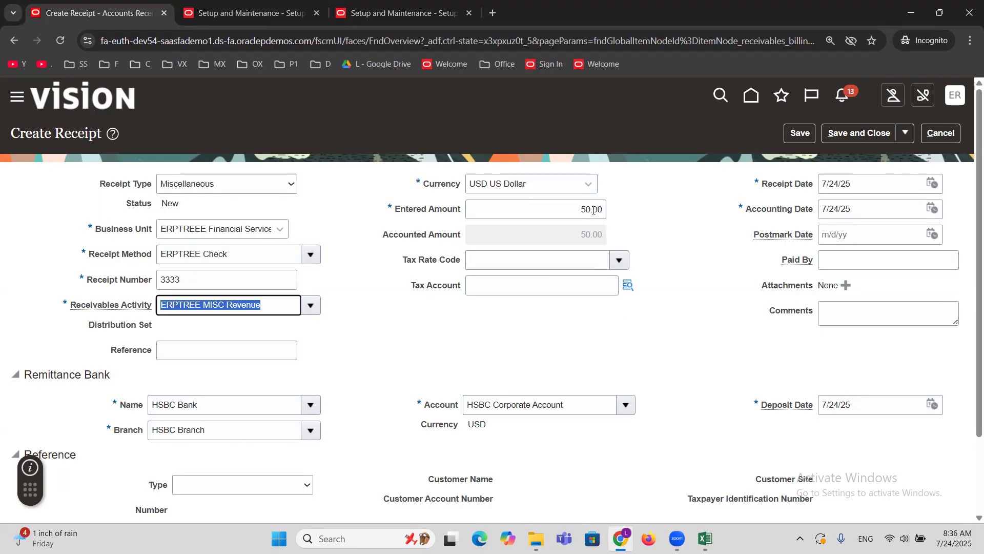
click(387, 360)
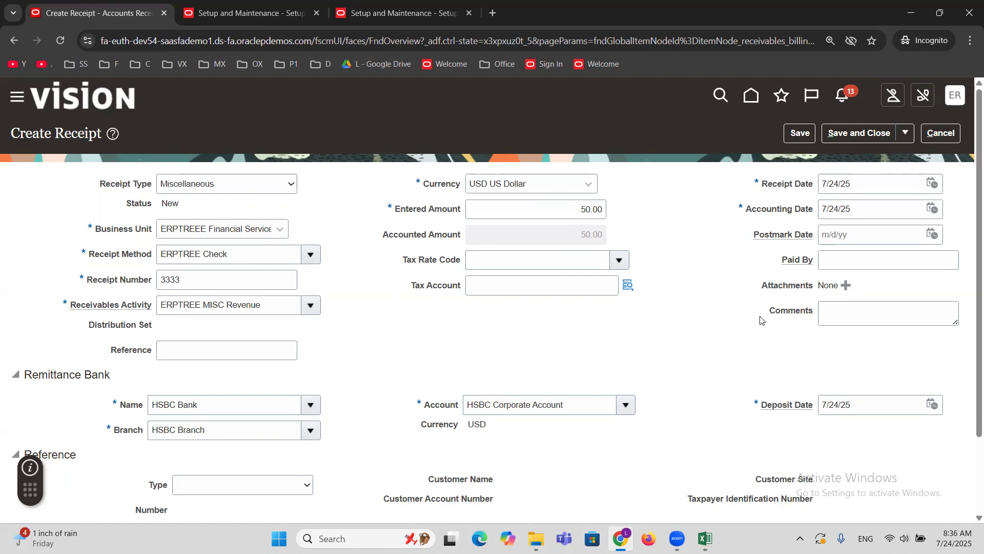
Enter the payer's name in Paid By, save and close the miscellaneous receipt, and acknowledge the creation message.
click(825, 260)
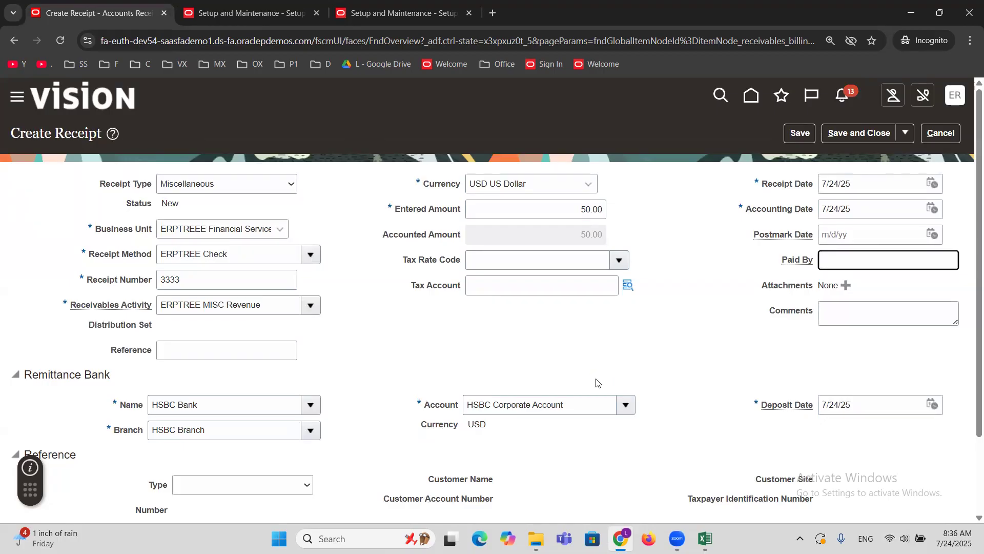
text(M)
key(BackSpace)
text(M)
text(r.x)
text(X)
click(840, 135)
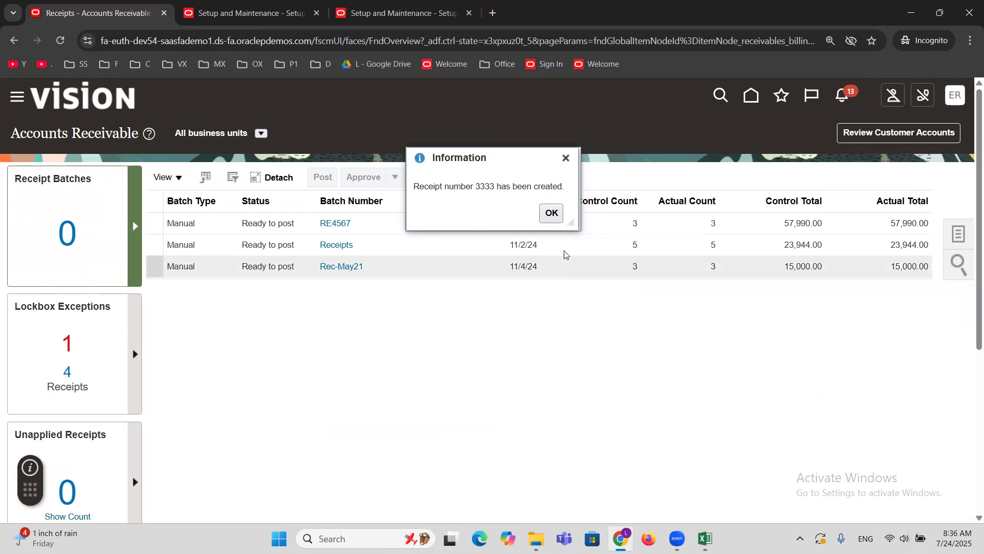
click(553, 214)
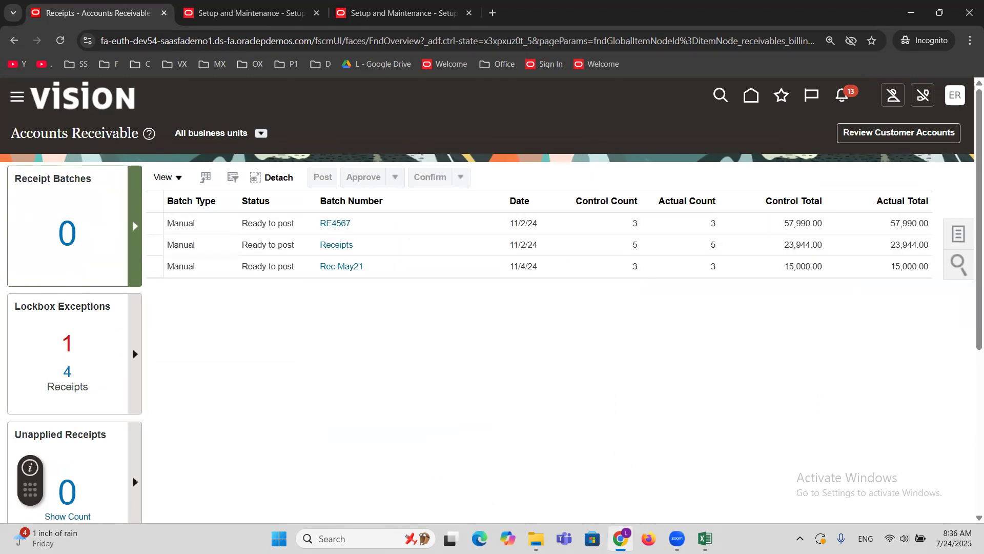
Switch to the Excel training notes and review the Receivables topics listed above the Misc.Receipt entries.
click(707, 535)
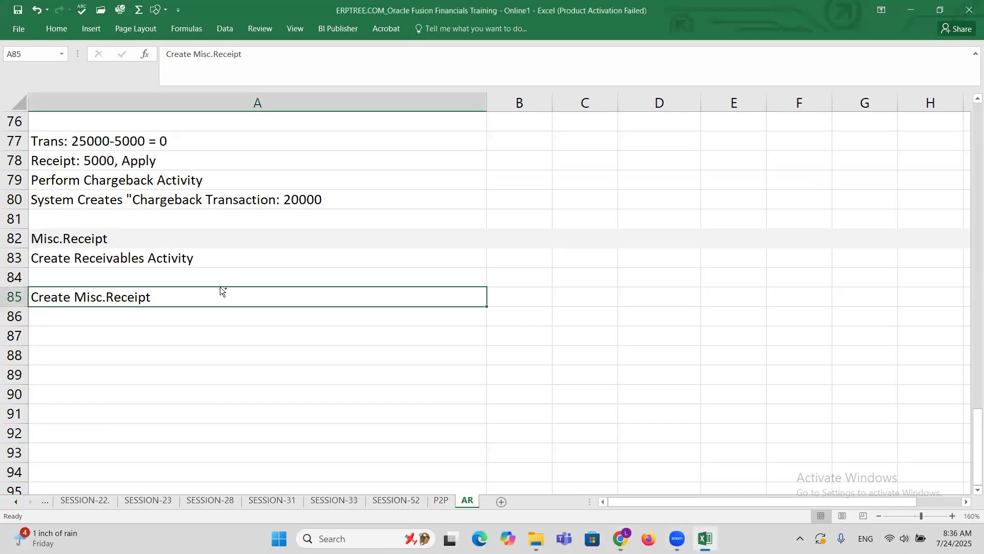
scroll(238, 264, up, 11)
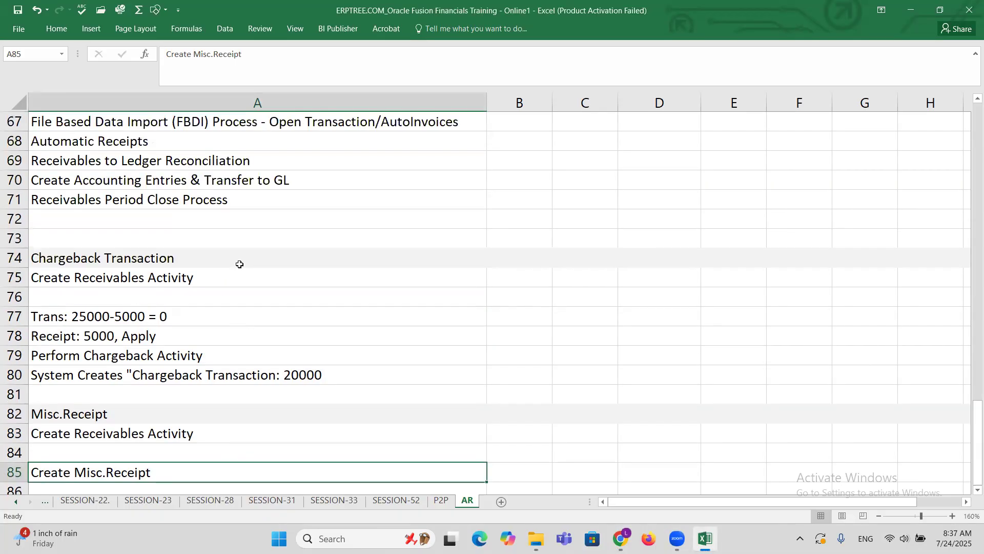
Mark the Misc.Receipt topic in the Receivables topic list as DONE in column B.
scroll(239, 264, down, 1)
click(106, 258)
key(Right)
text(DONE)
key(Right)
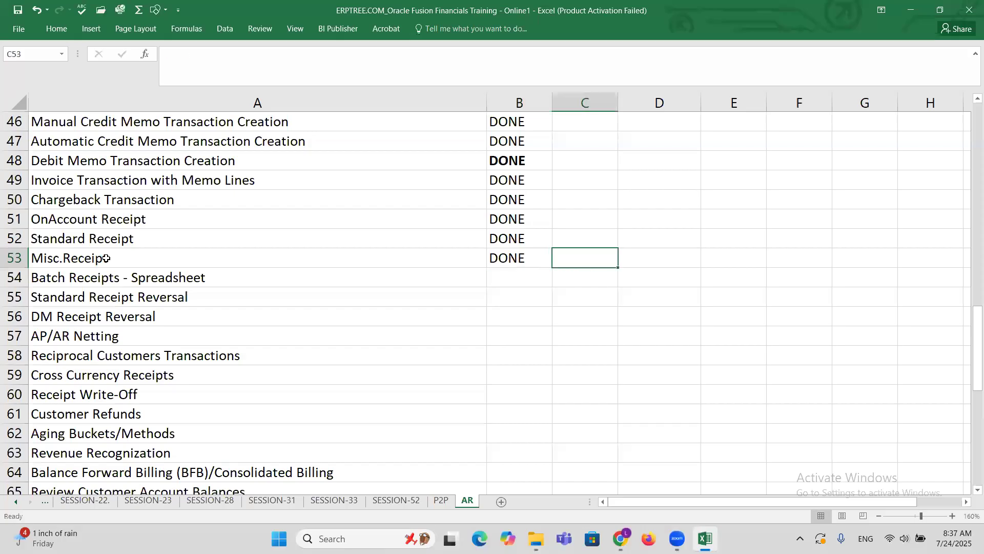
Copy the Batch Receipts - Spreadsheet topic from the list into cell A88, below the Misc.Receipt notes.
click(118, 285)
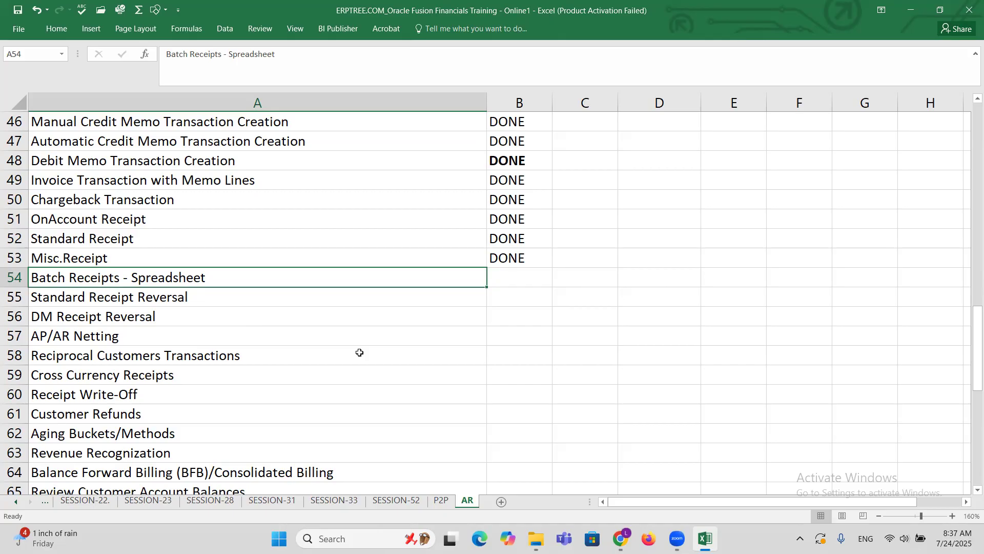
key(ctrl+c)
scroll(310, 337, down, 4)
scroll(310, 337, down, 6)
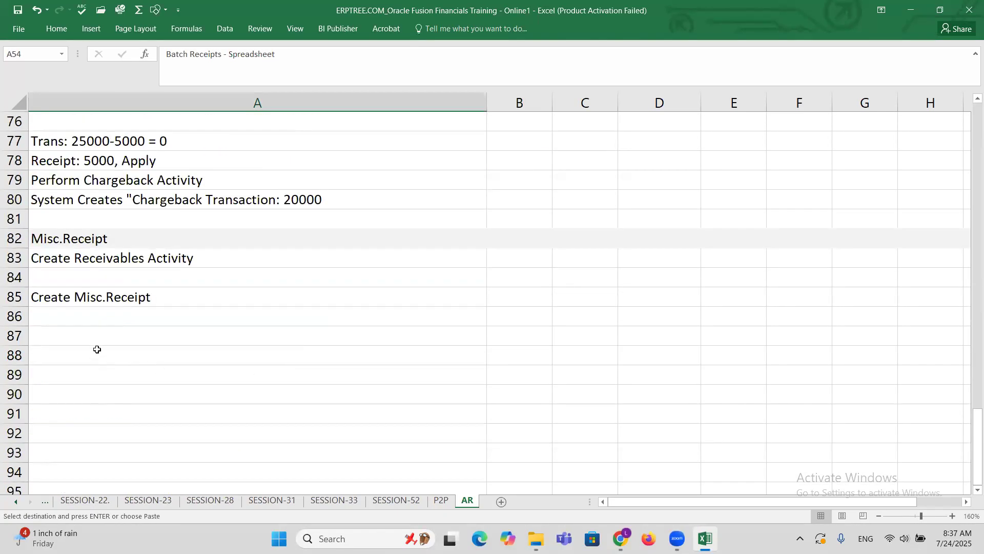
click(97, 349)
key(ctrl+v)
key(Escape)
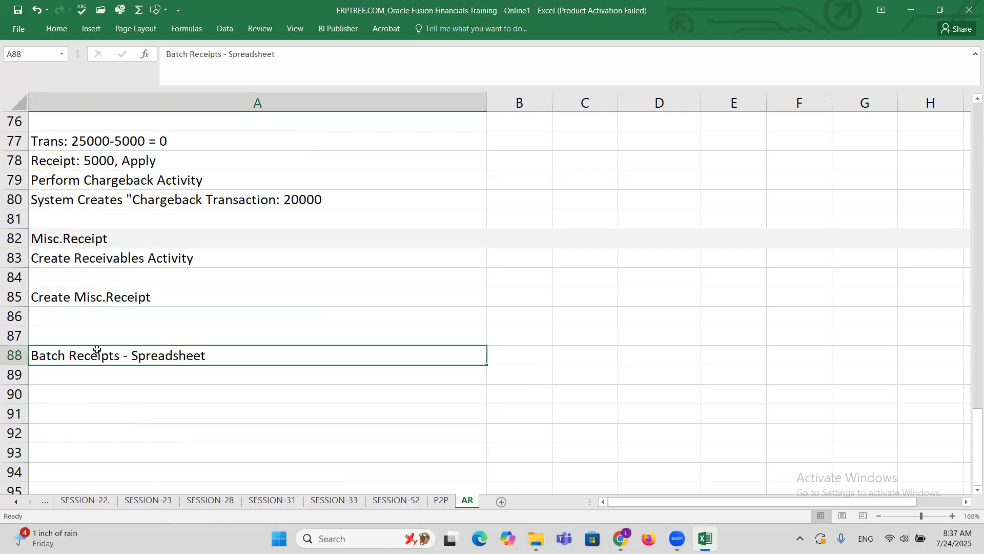
Shade the entire Batch Receipts - Spreadsheet heading row 88 with the light grey fill color.
click(15, 353)
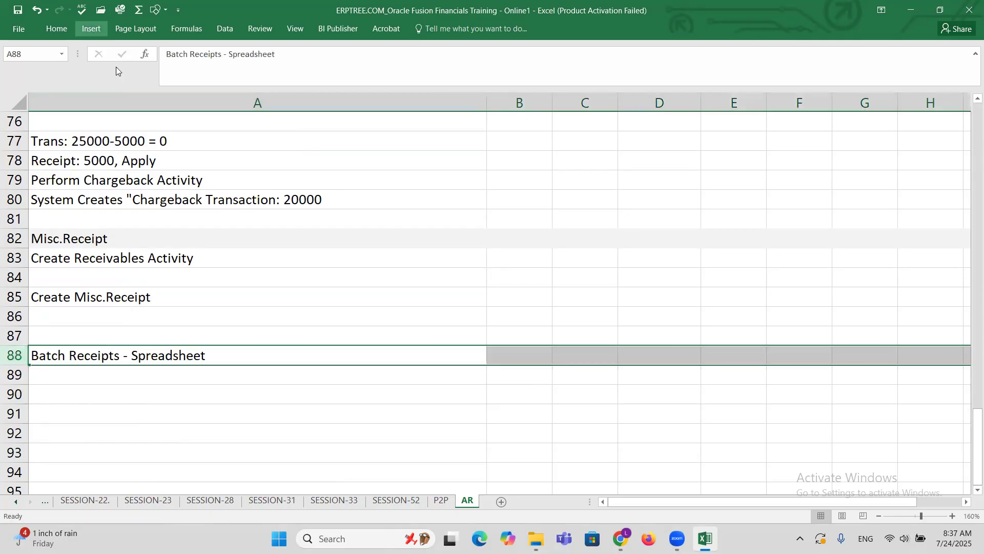
click(56, 28)
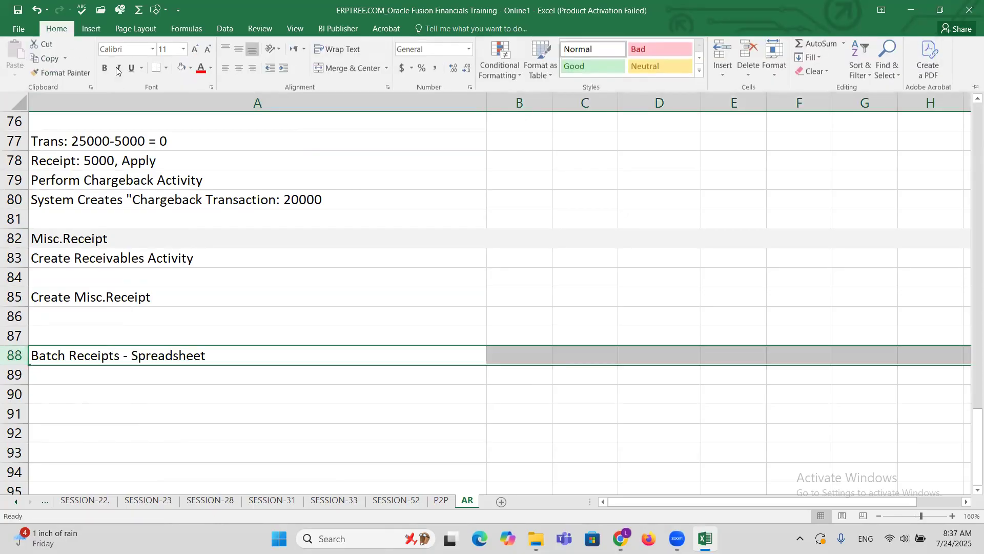
click(181, 75)
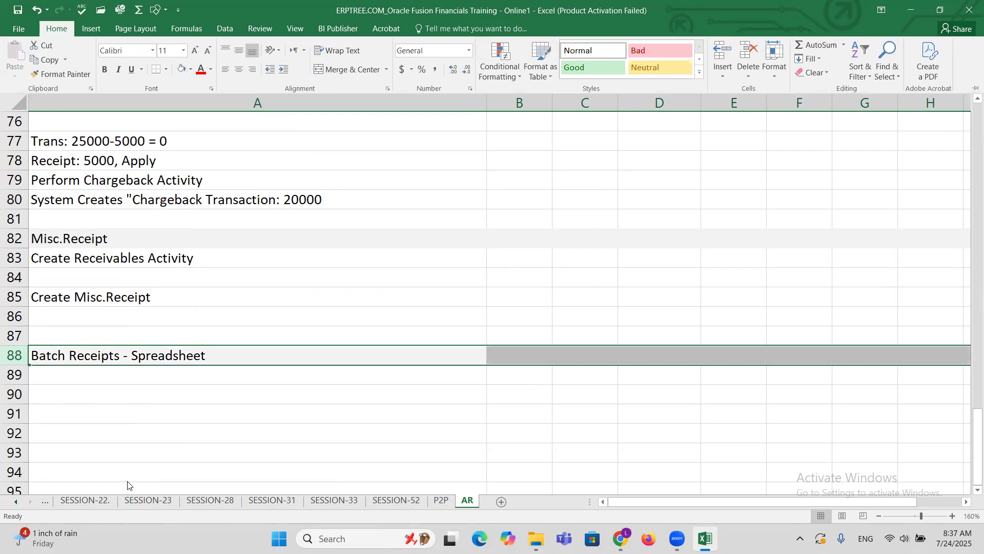
Enter "Create Receipts in Receipt Batch" in cell A89 under the Batch Receipts - Spreadsheet heading.
click(105, 369)
click(105, 370)
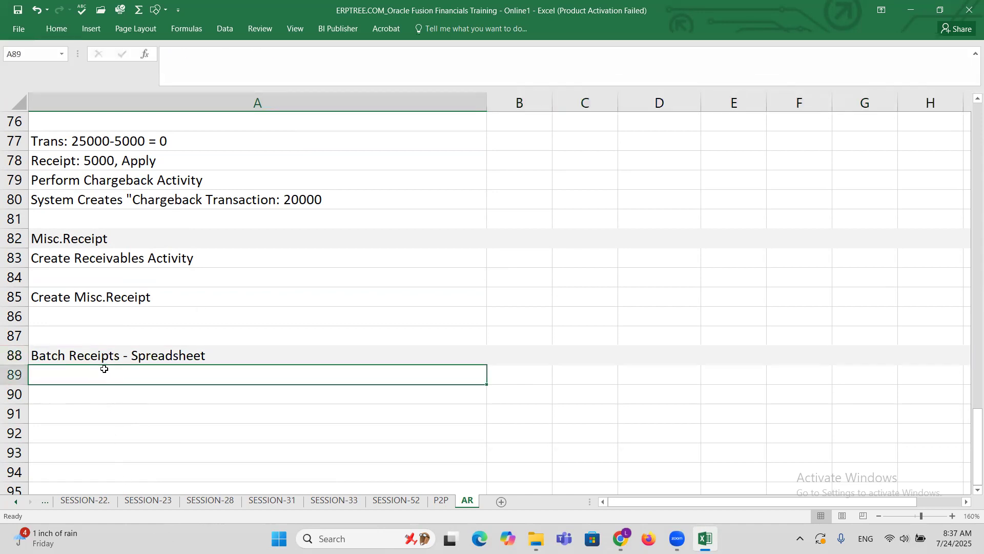
scroll(218, 428, down, 2)
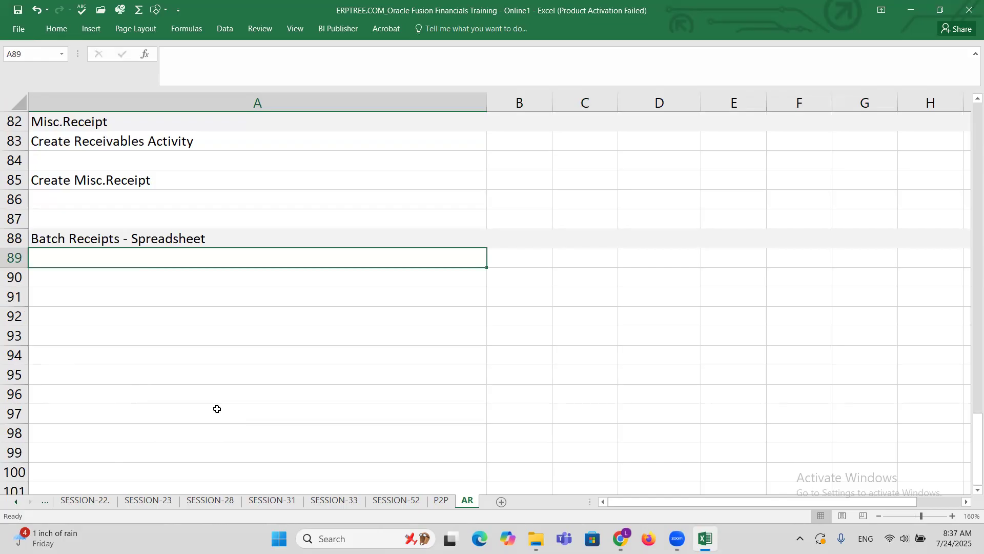
text(Crea)
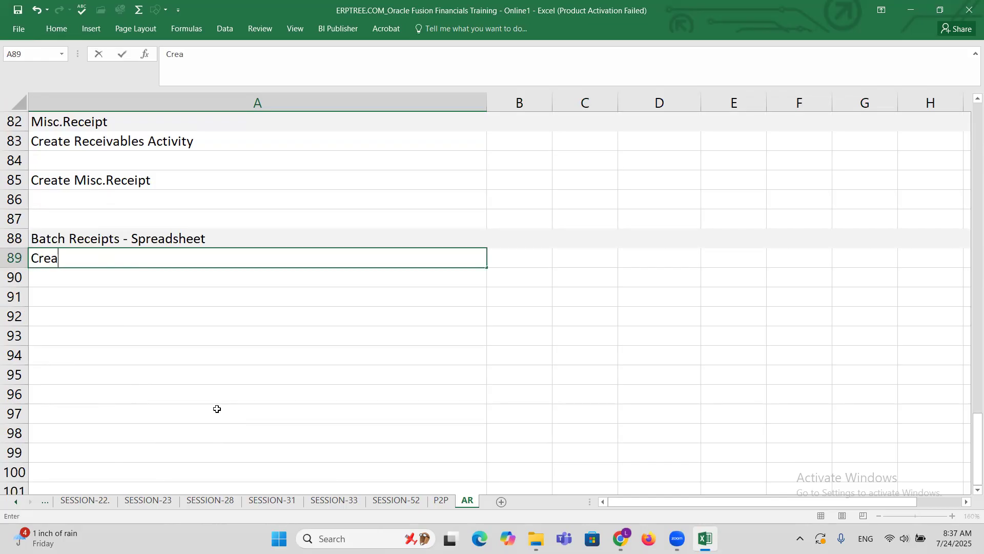
text(te Receipts)
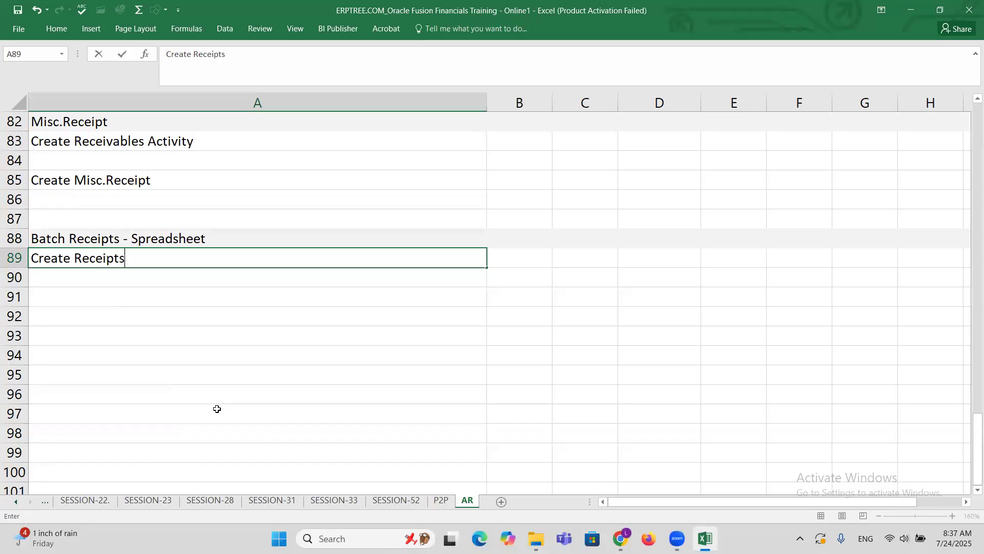
text( in Receipt Batch)
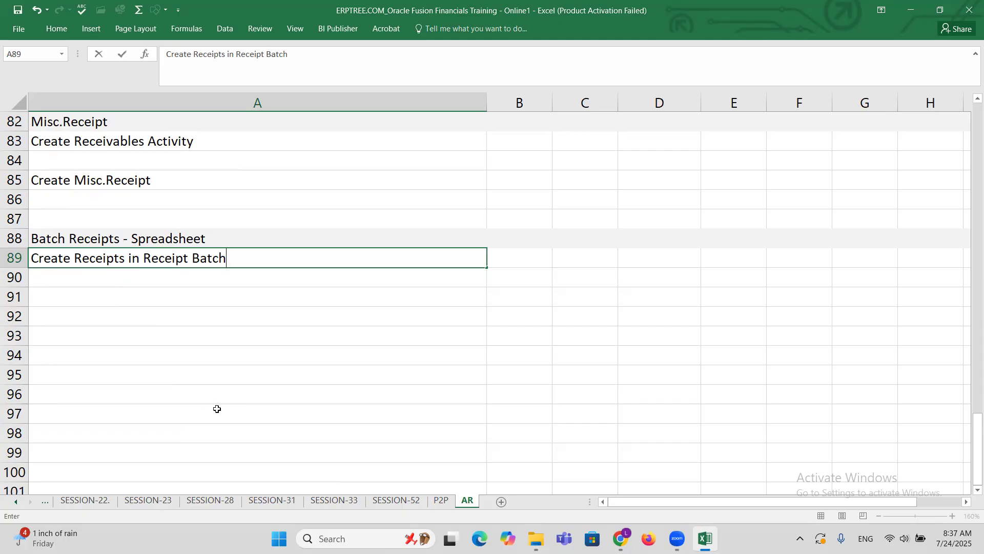
key(ctrl+Return)
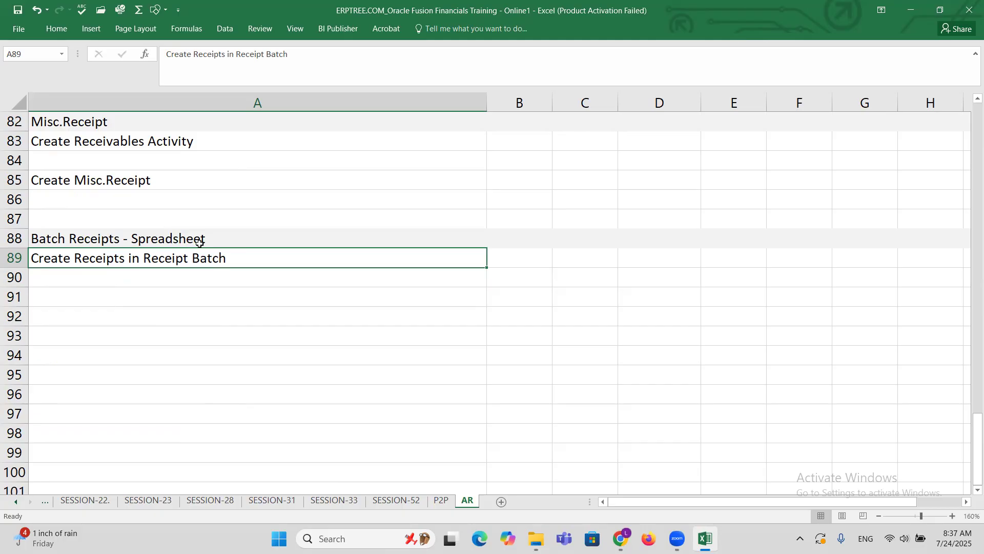
Append " - ADFdi" to the Create Receipts in Receipt Batch note in cell A89.
double_click(262, 258)
text(-)
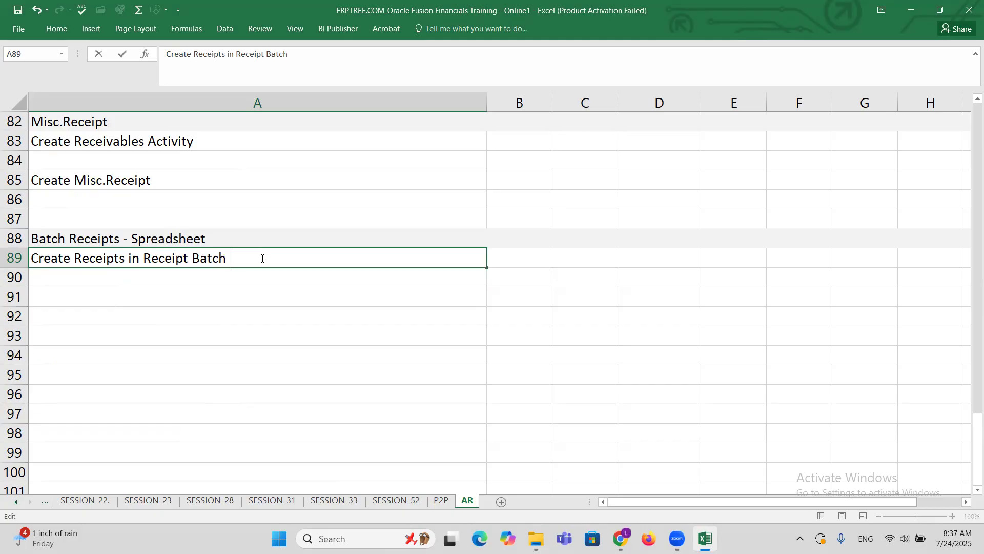
text( ADFdi)
key(ctrl+Return)
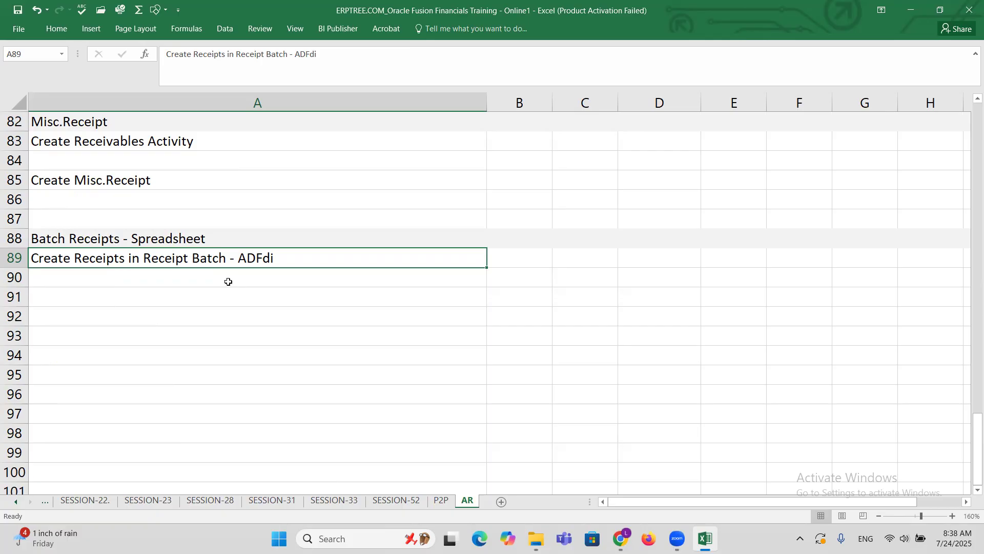
Add "Import Receipt Batch" in cell A90 as the second stage of the batch receipt process.
click(149, 279)
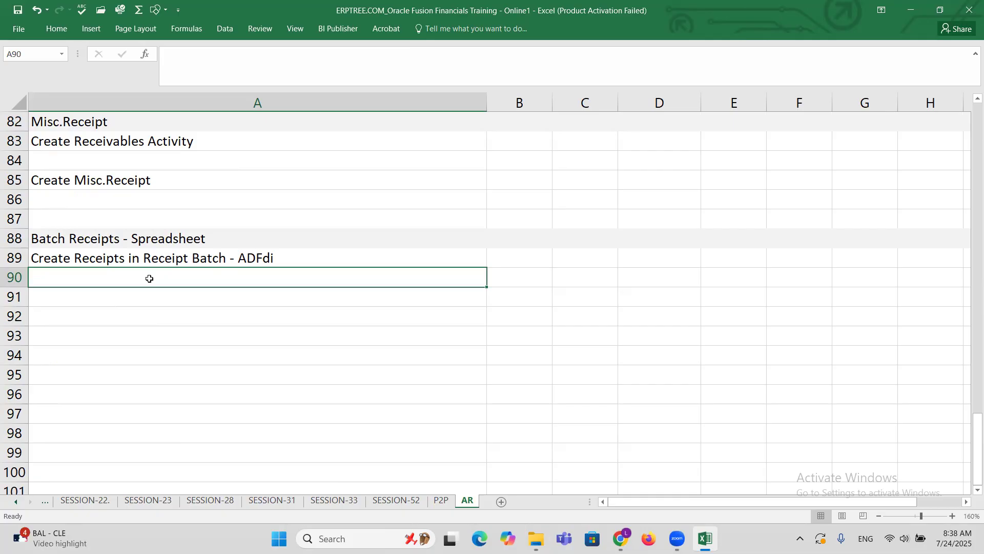
text(Import Receipt Batch)
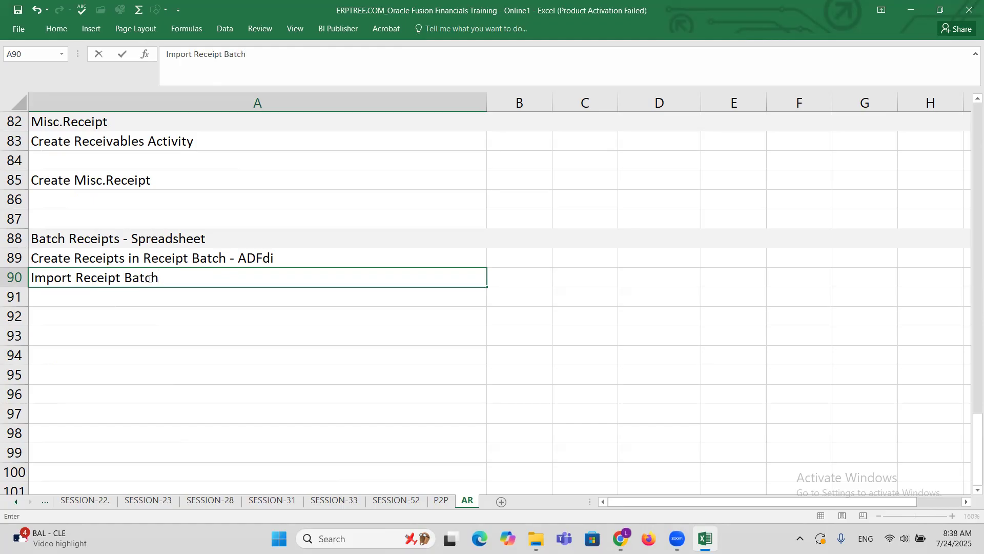
key(Return)
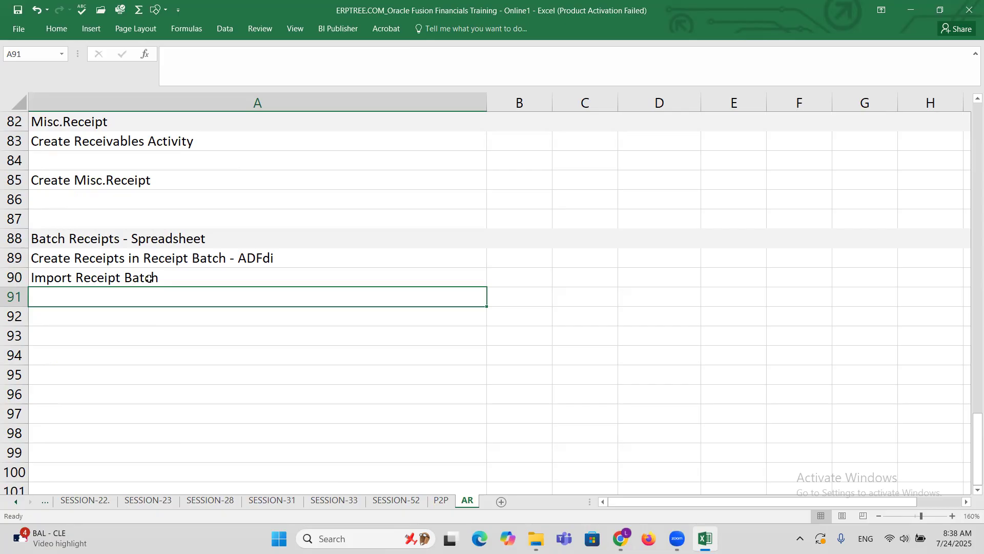
Add "Post Receipt Batch" in cell A91 as the third stage of the batch receipt process.
text(Post Rec)
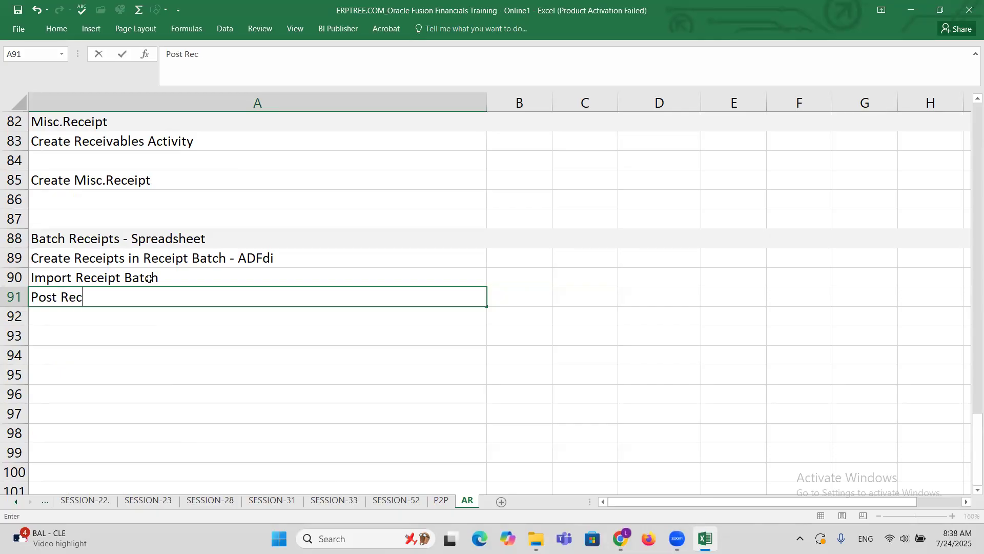
text(eipt Batch)
key(ctrl+Return)
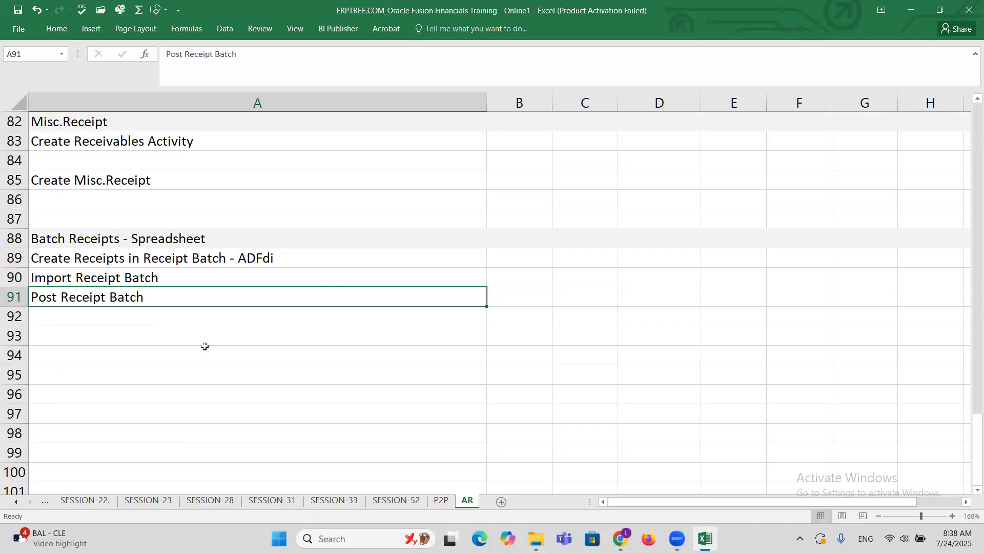
Go over the three batch receipt stages, add "Apply Receipt" in cell A92, and save the workbook.
click(135, 265)
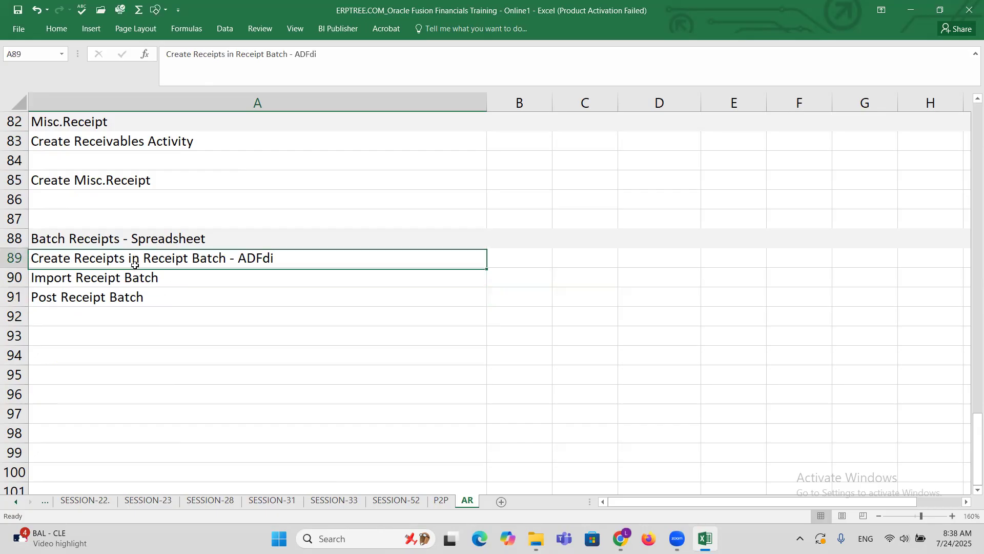
click(160, 281)
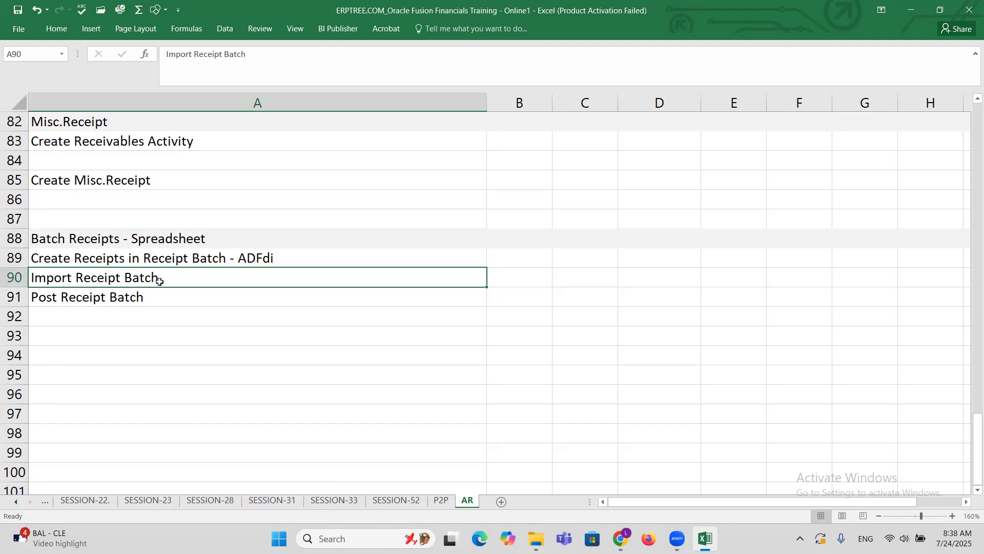
click(149, 302)
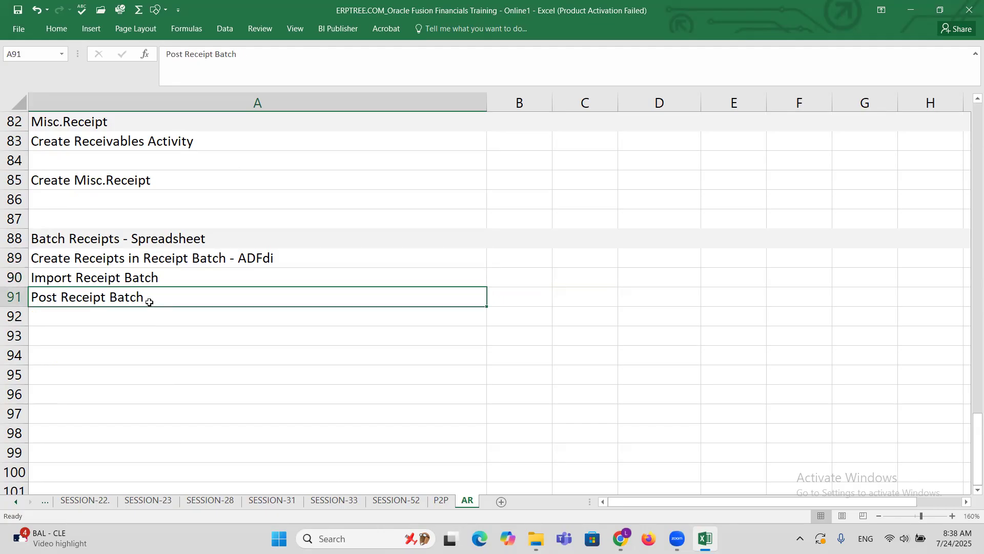
click(149, 320)
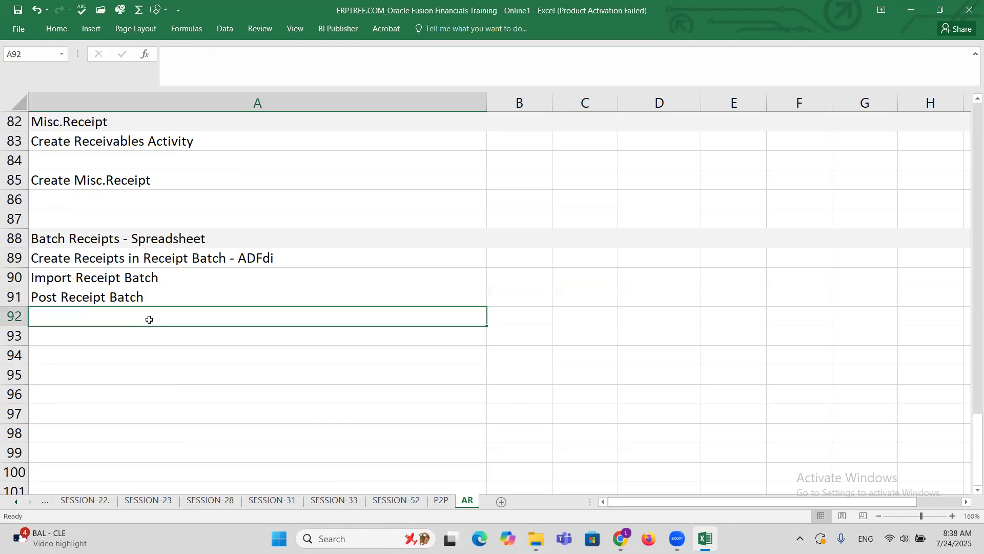
text(A)
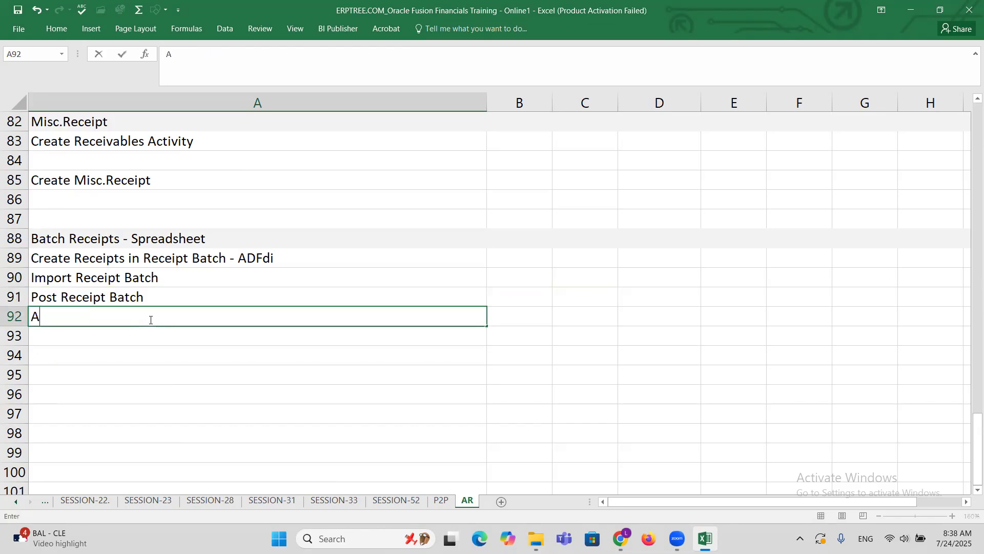
text(pply Receipt)
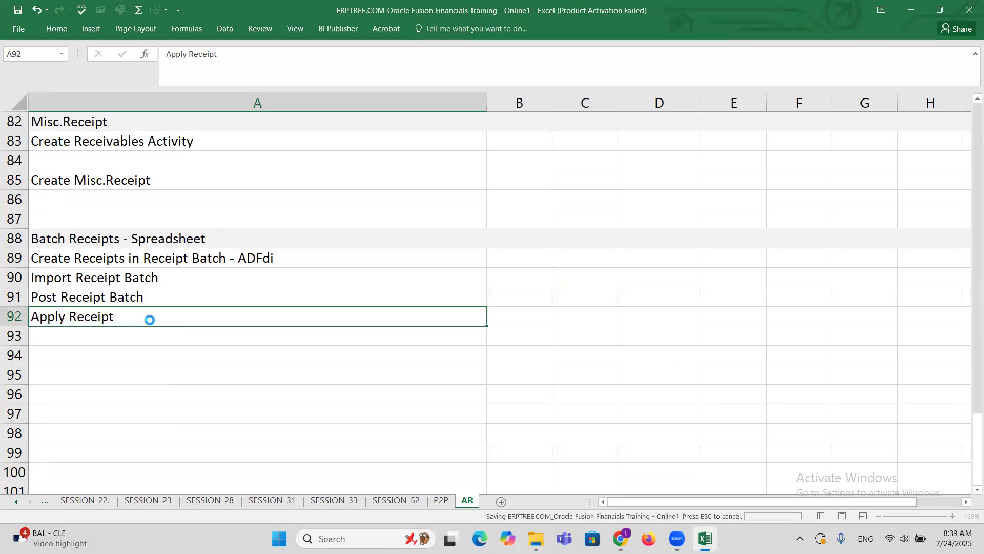
key(Escape)
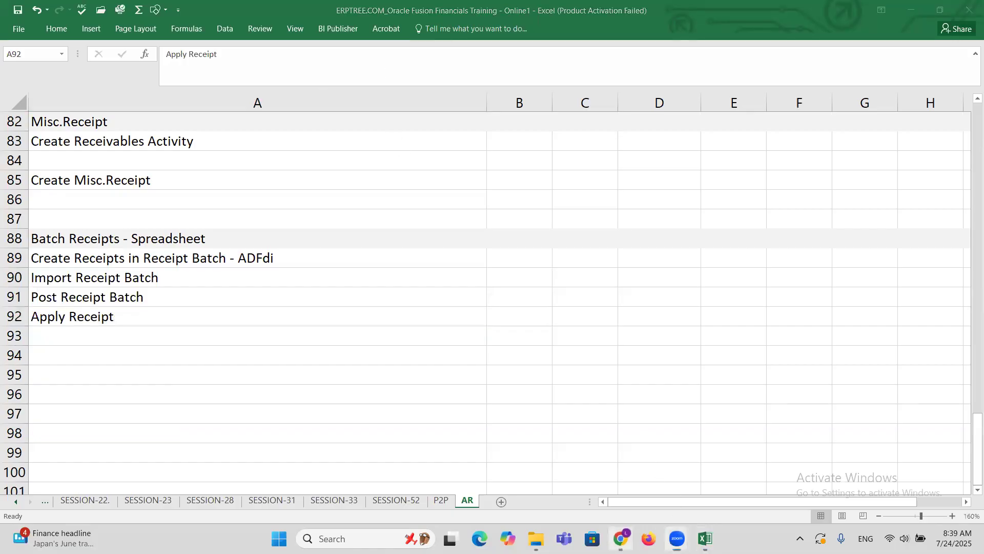
Switch to Oracle Fusion Accounts Receivable in Chrome and start the Create Receipts in Spreadsheet task.
click(620, 539)
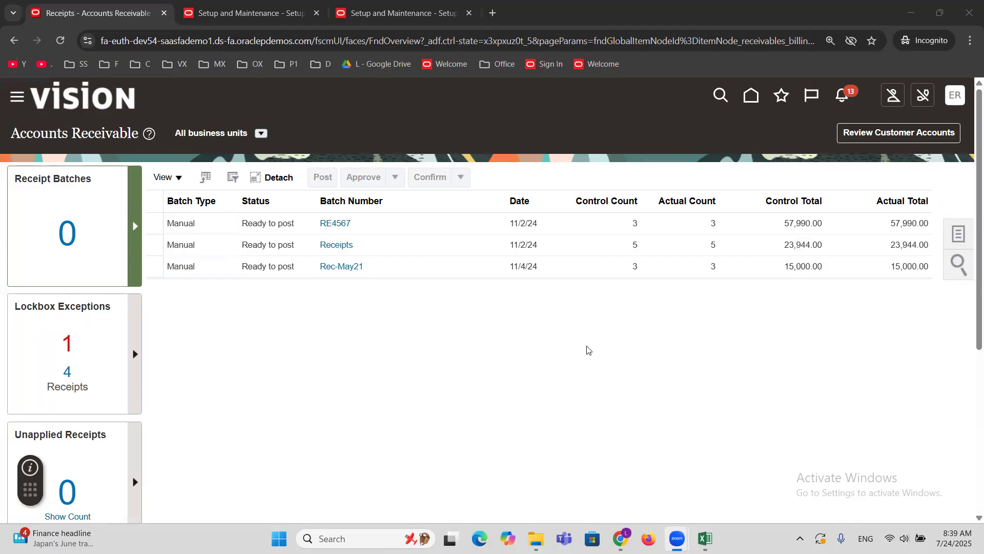
click(957, 234)
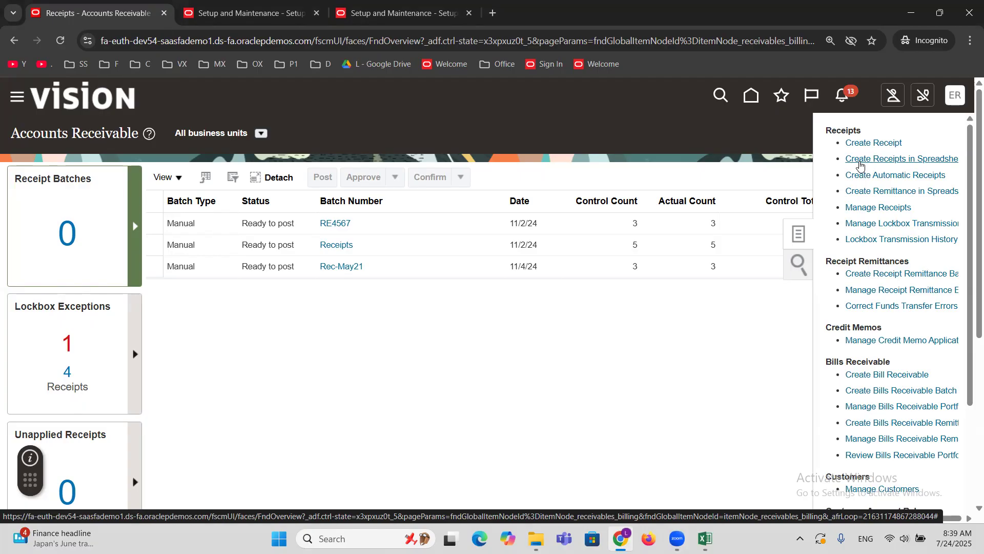
click(860, 160)
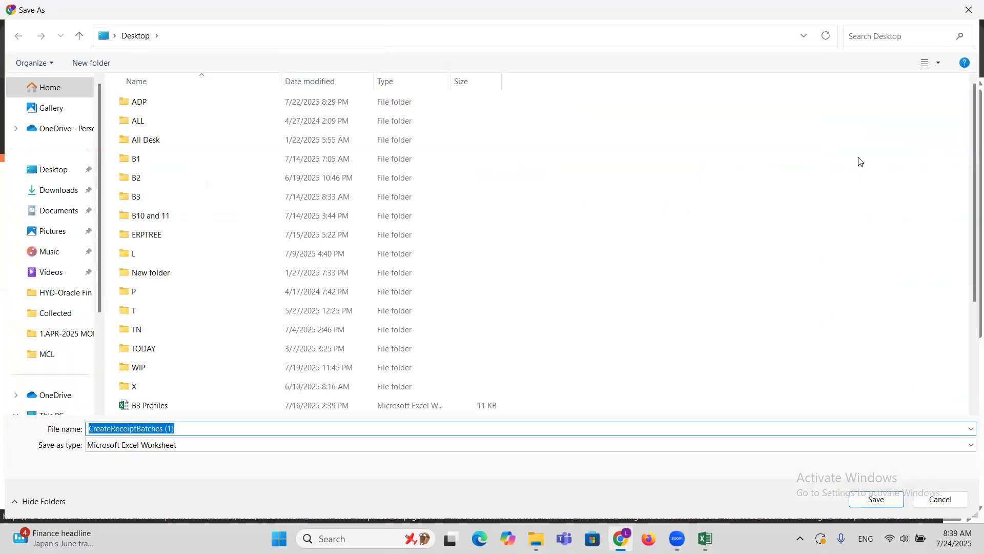
Save the receipt batch spreadsheet to the Desktop under the file name CreateReceiptBatchesERPTREE.
click(51, 171)
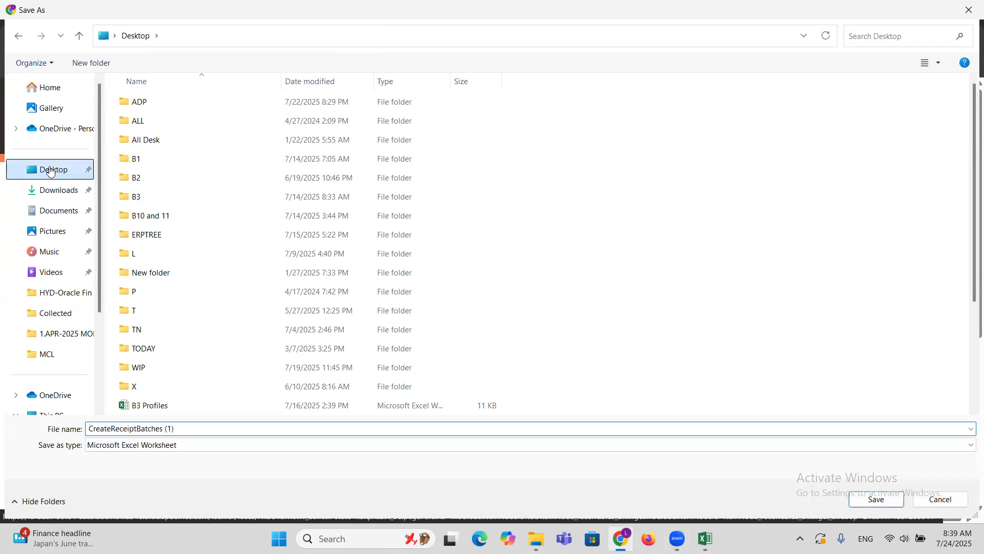
click(193, 428)
click(193, 427)
key(BackSpace)
key(BackSpace)
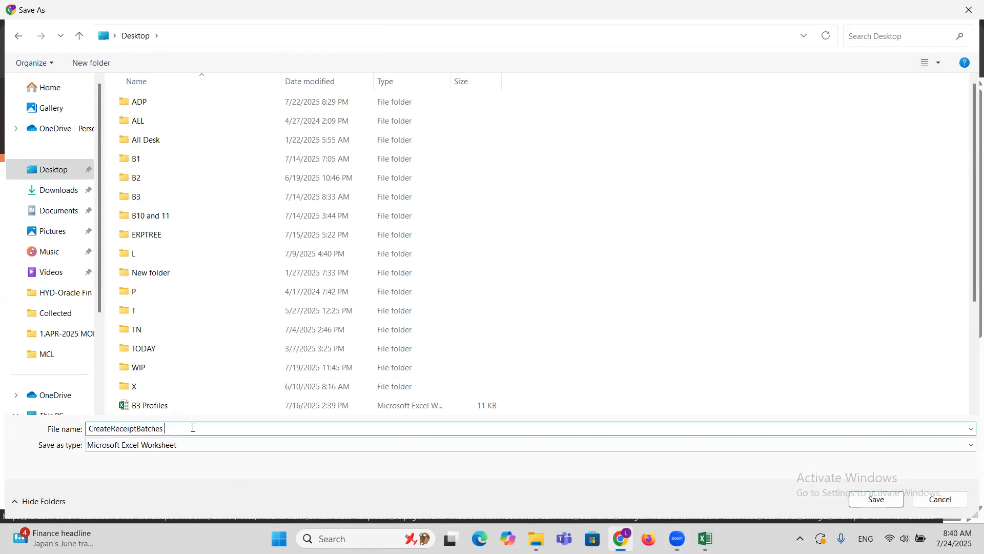
key(BackSpace)
text(ERPTREE)
click(873, 500)
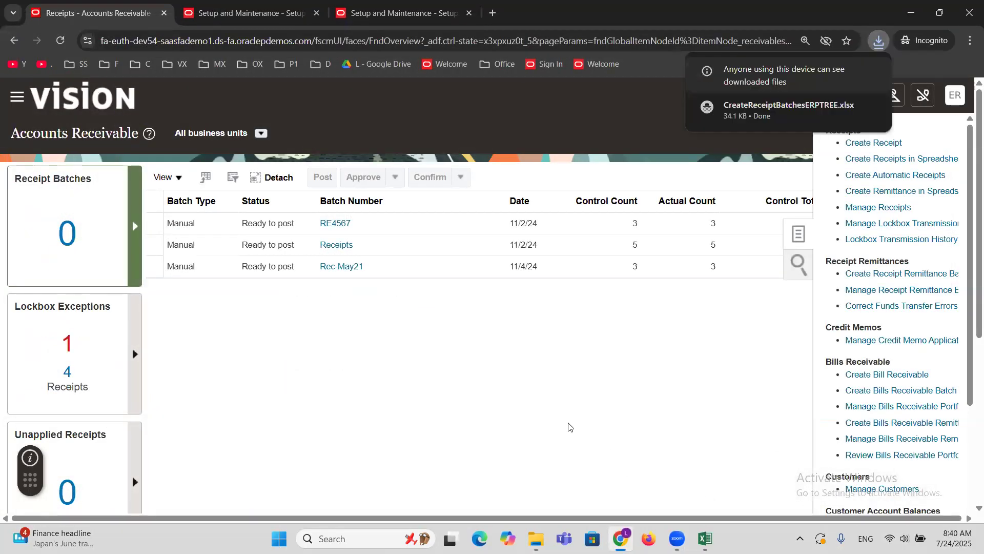
Open the CreateReceiptBatchesERPTREE workbook from the Desktop in Excel and enable editing.
key(super+d)
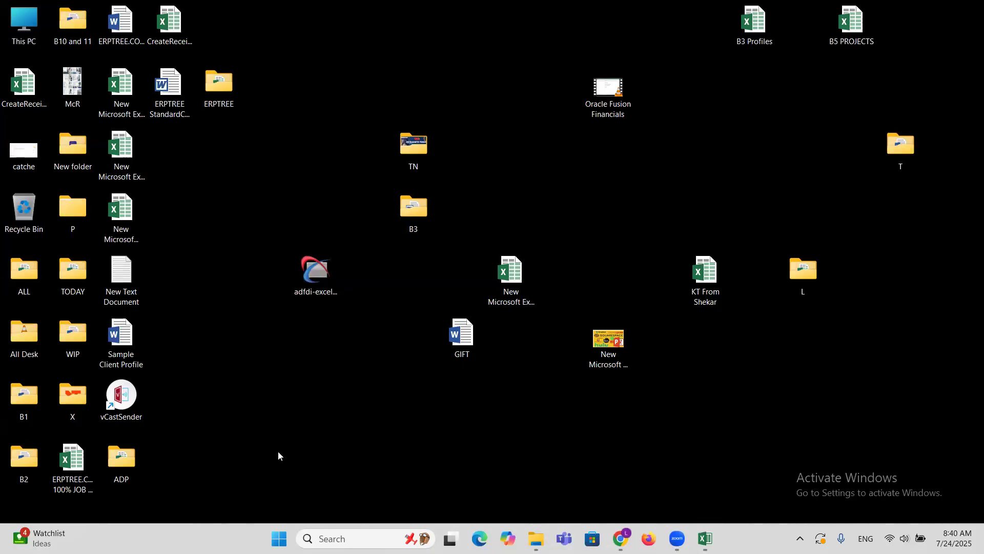
click(14, 85)
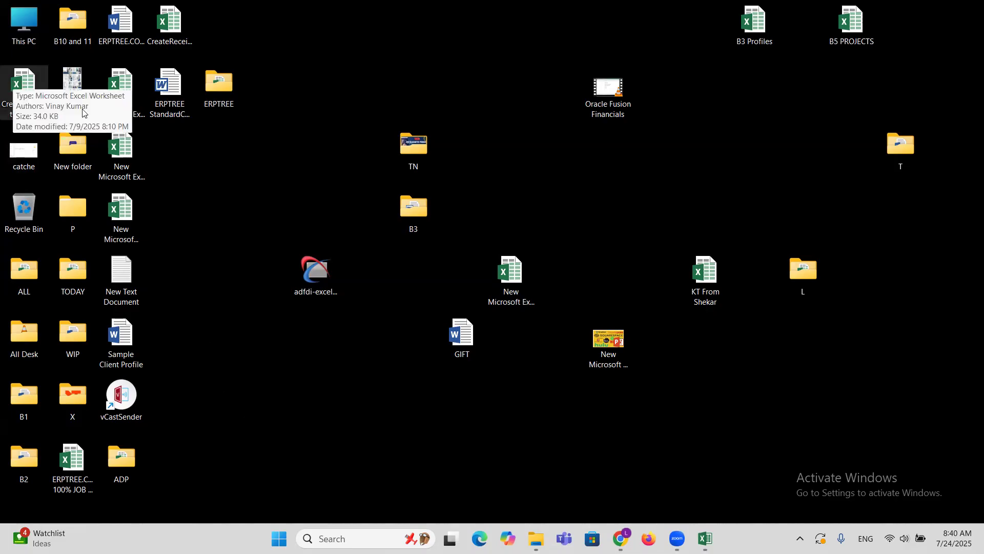
click(169, 23)
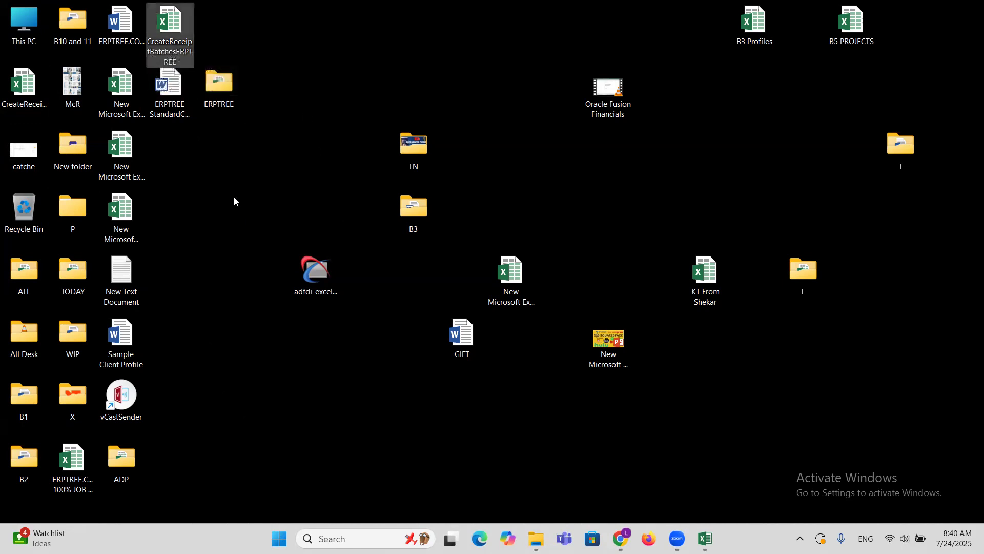
double_click(170, 24)
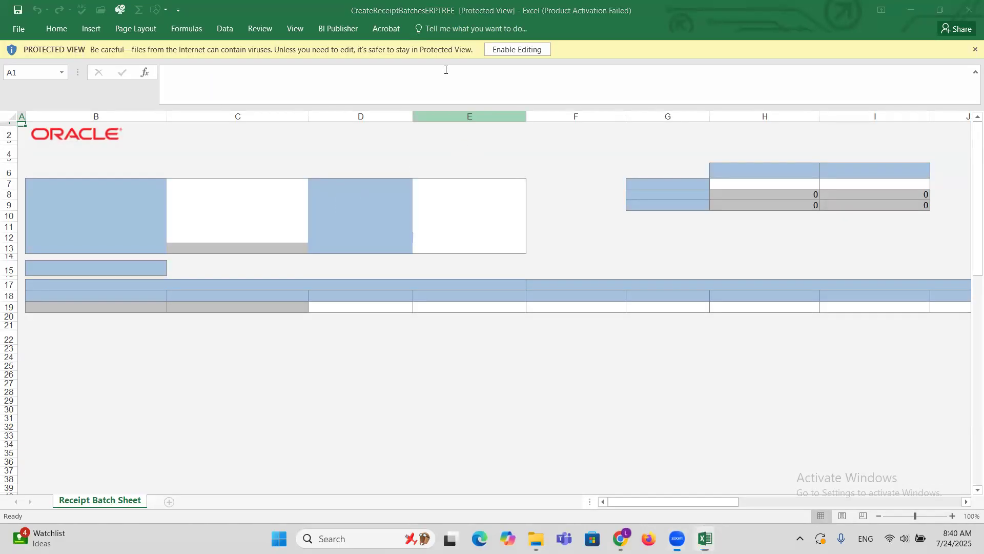
click(516, 49)
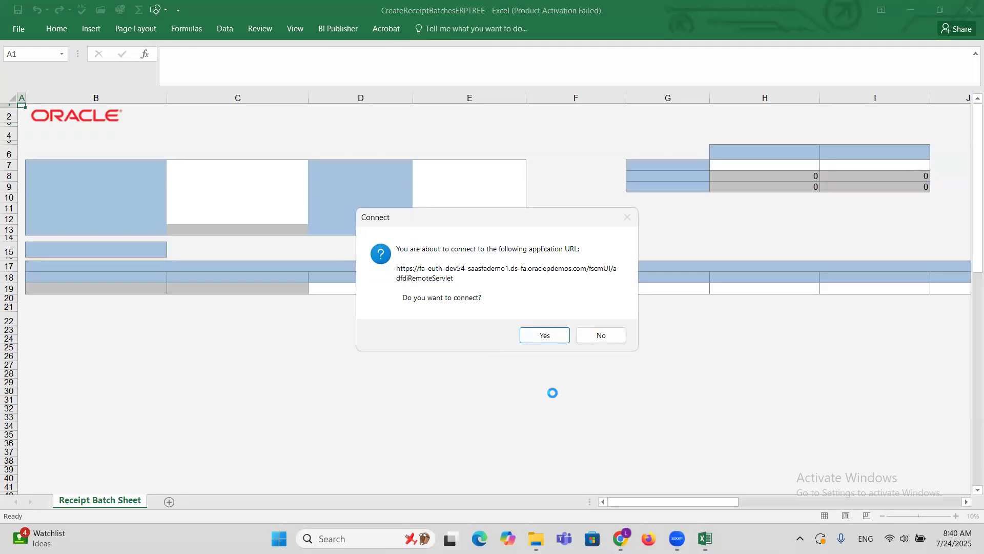
Connect the workbook to the Oracle application, sign in with the account user name and password, and skip the add-in update.
click(544, 339)
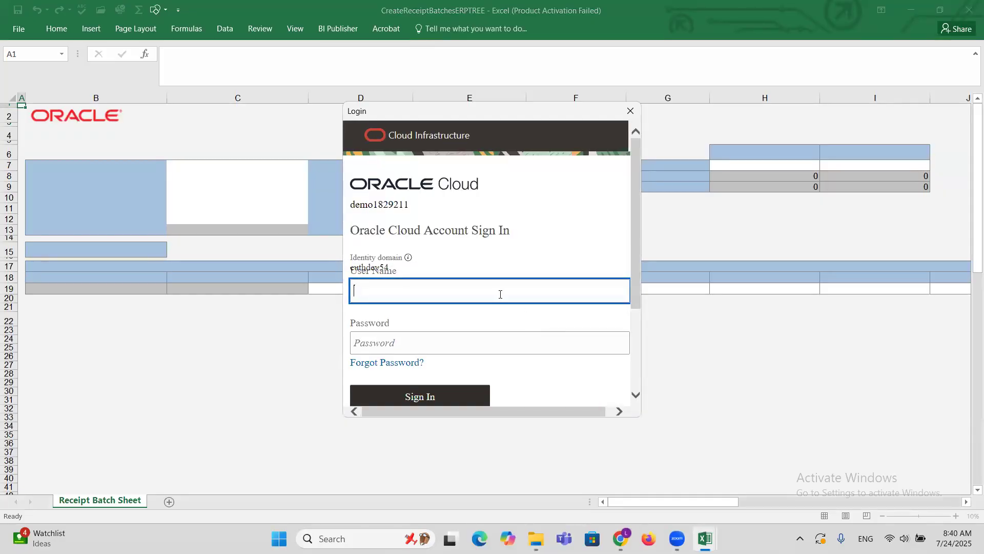
text(ERPTREEE)
key(Tab)
text(********)
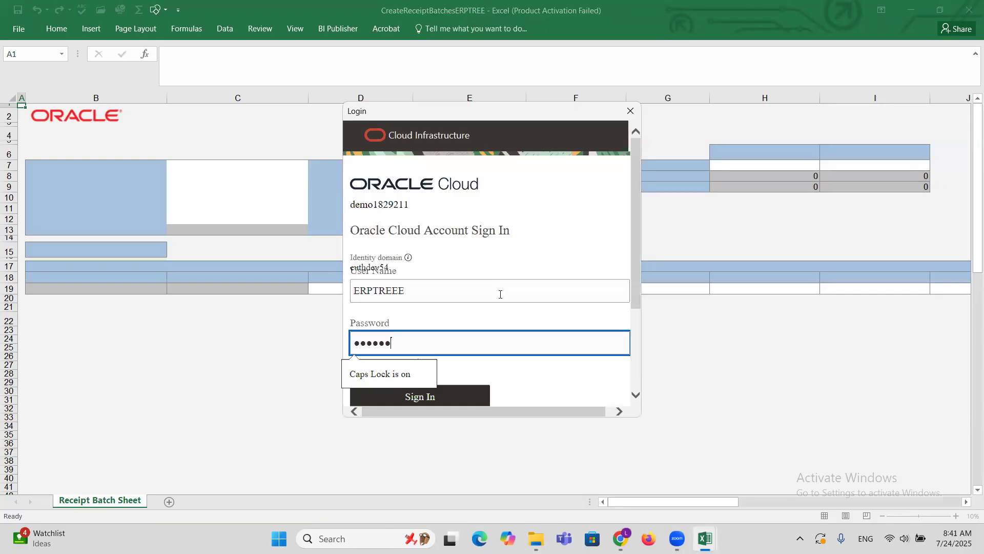
text(**)
click(471, 395)
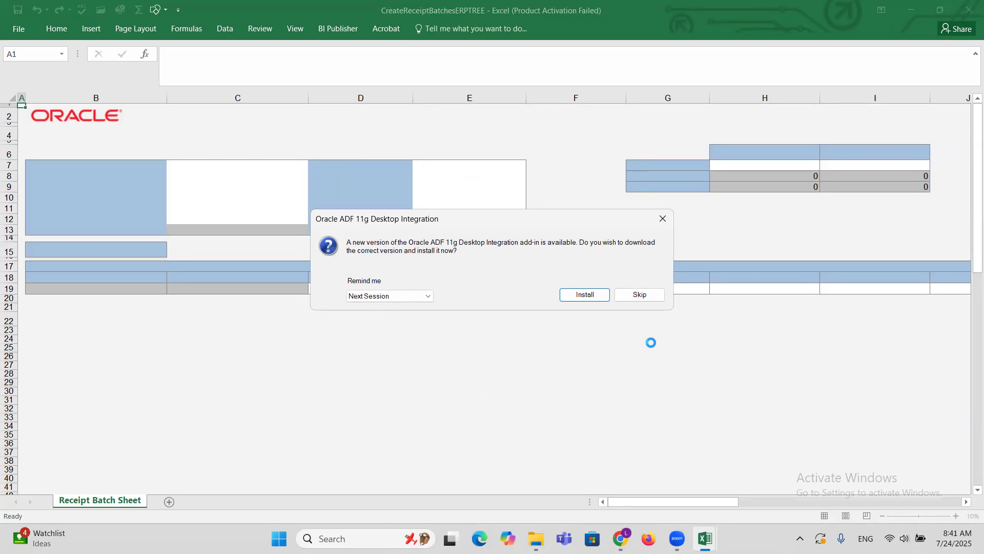
click(641, 294)
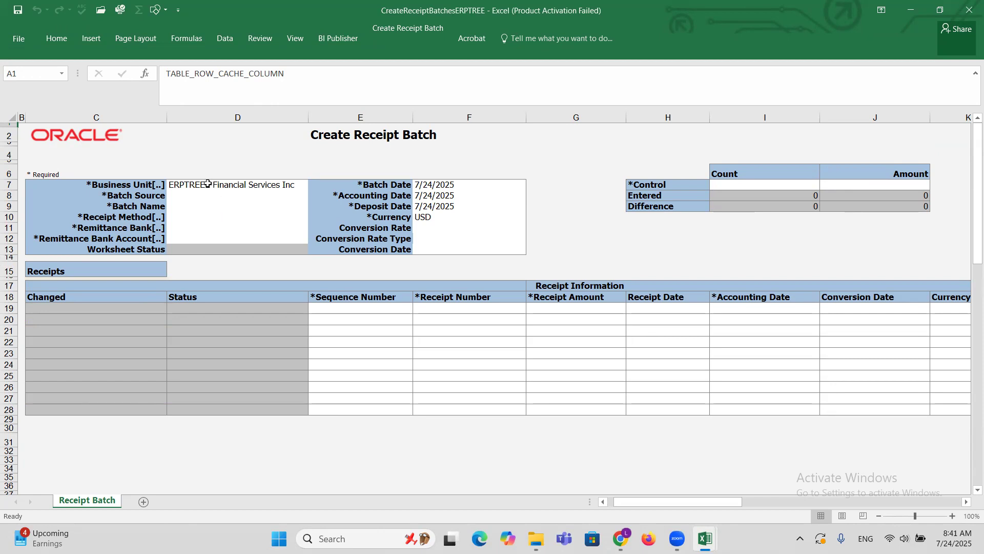
Check the "Receipt Source | Batch Receipt" setup entry in the training workbook's AR sheet, then return to the receipt batch spreadsheet.
click(191, 197)
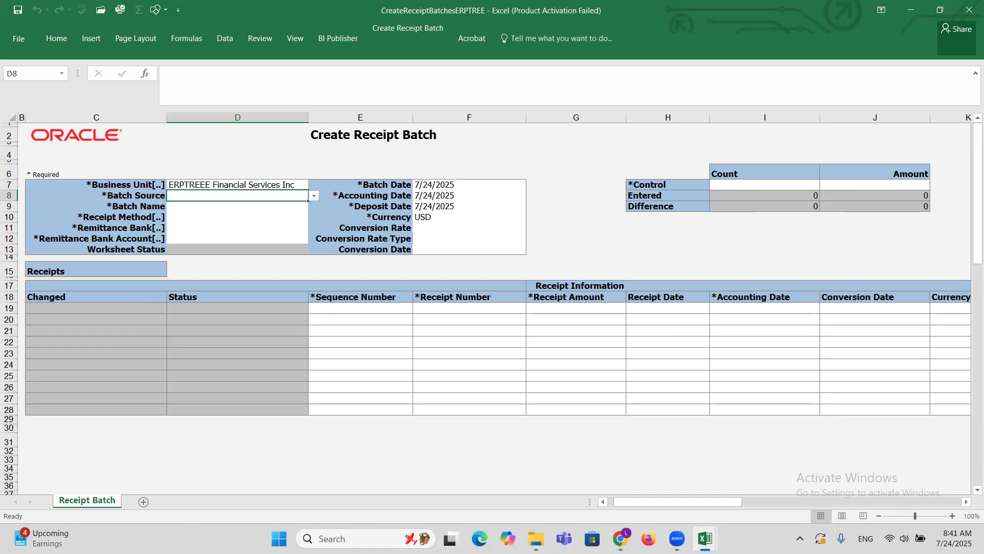
mouse_move(705, 538)
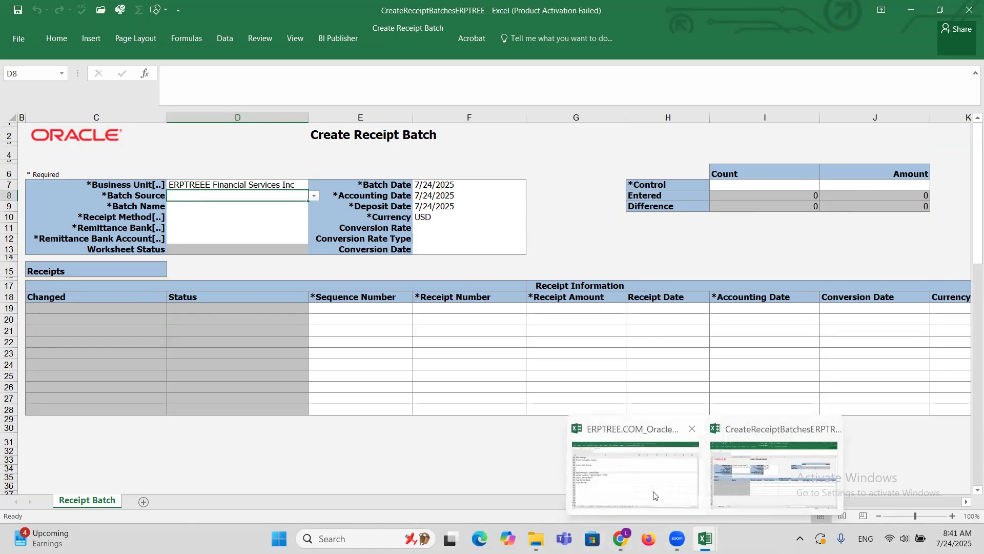
click(637, 467)
scroll(194, 306, up, 10)
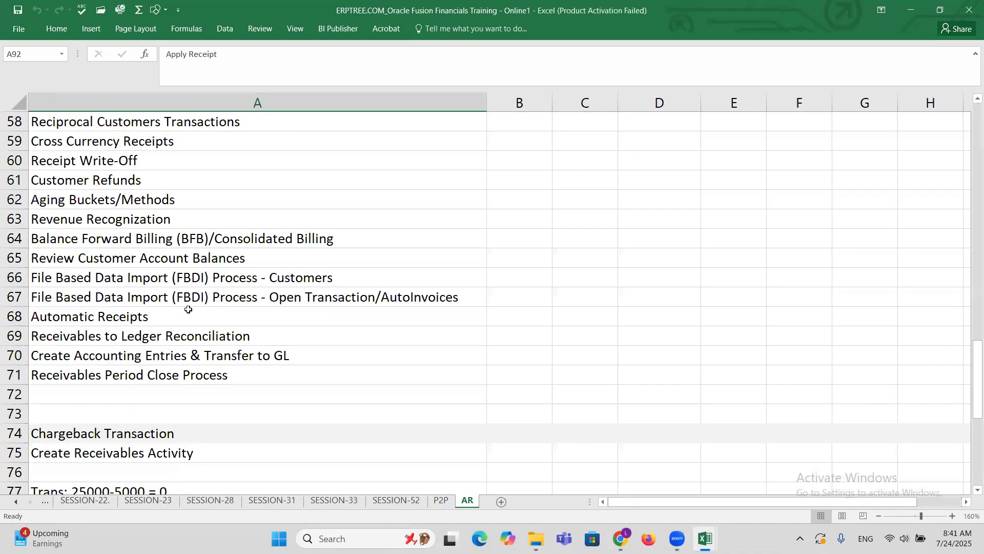
scroll(188, 309, up, 4)
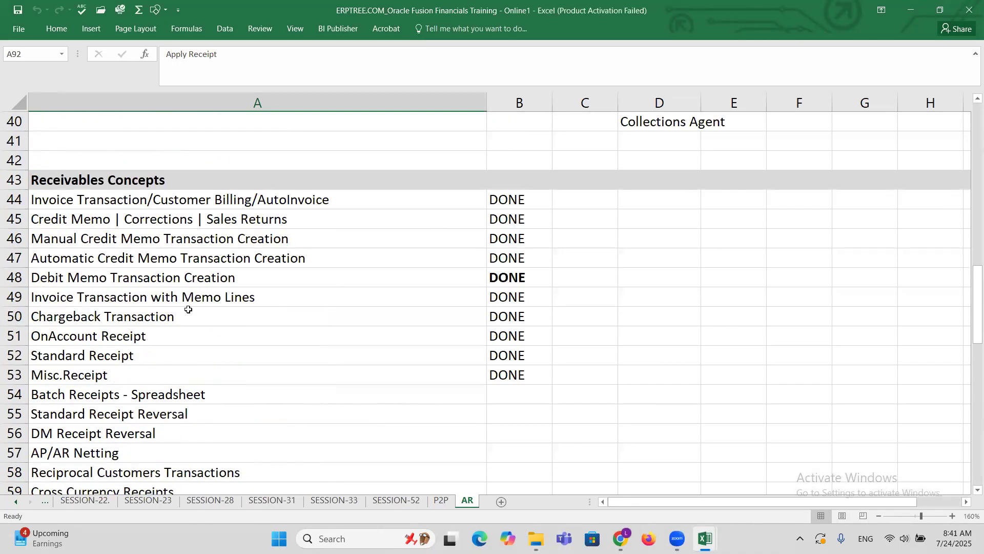
scroll(188, 309, up, 3)
scroll(156, 283, up, 1)
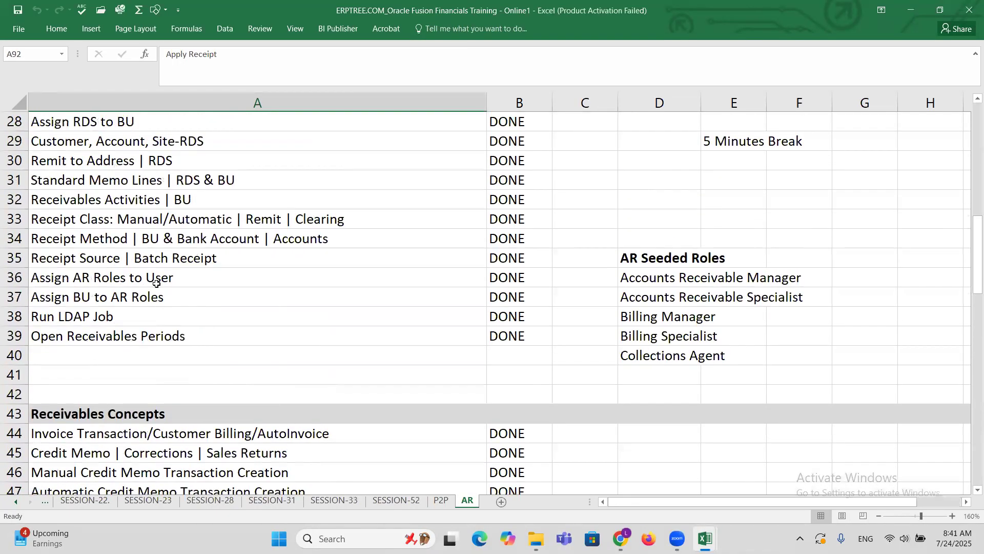
click(52, 262)
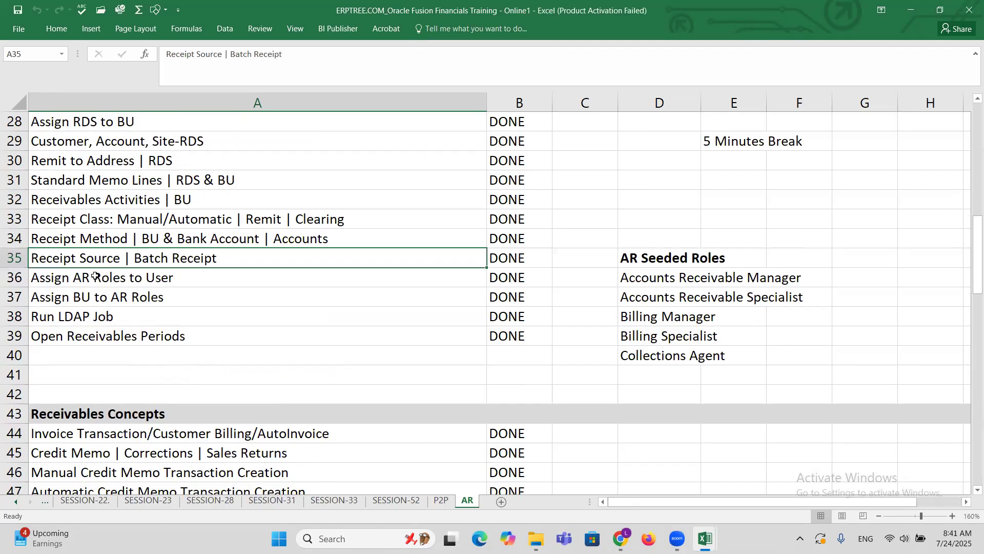
click(620, 538)
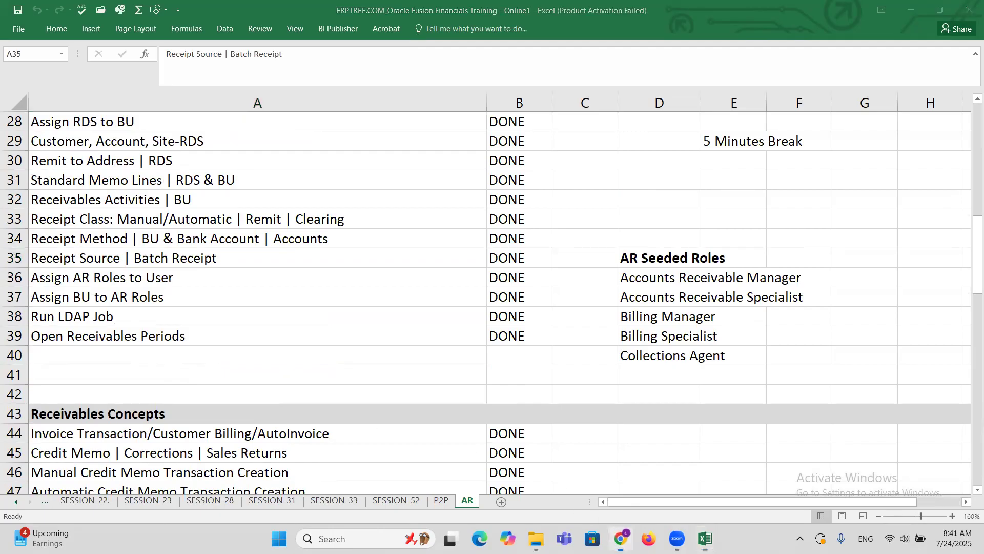
mouse_move(705, 538)
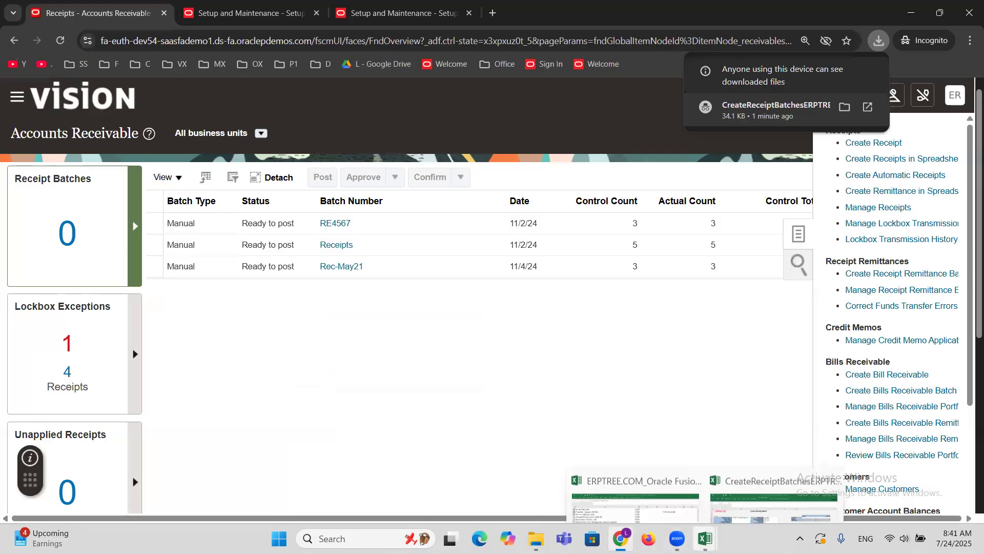
click(799, 477)
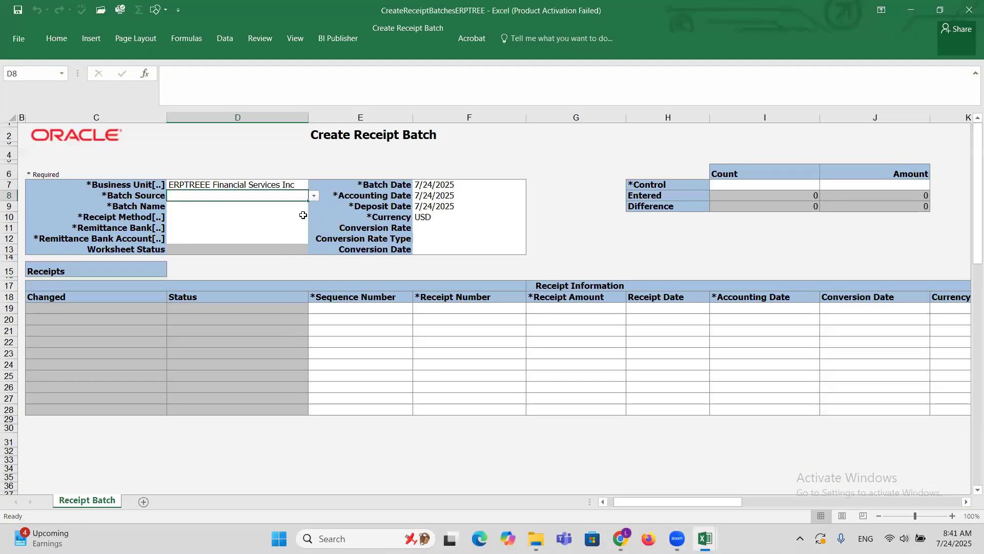
Set the Batch Source to ERPTREE Manual and the Batch Name to 12345.
click(314, 195)
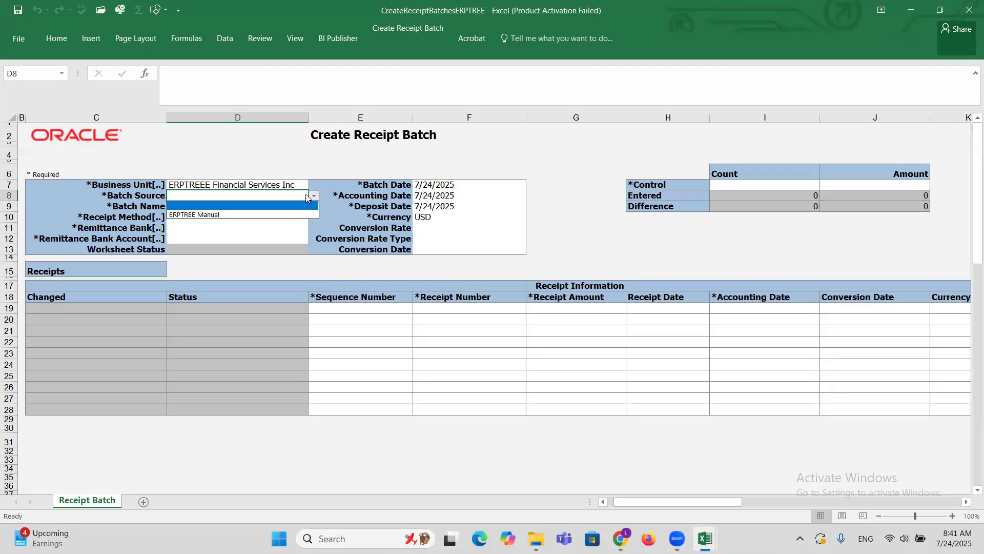
click(208, 215)
click(191, 208)
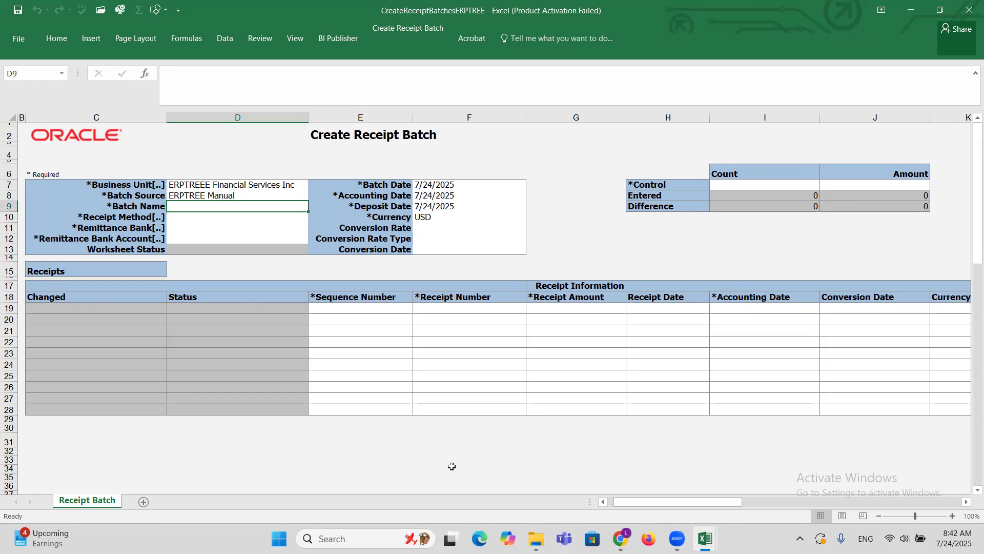
text(12345)
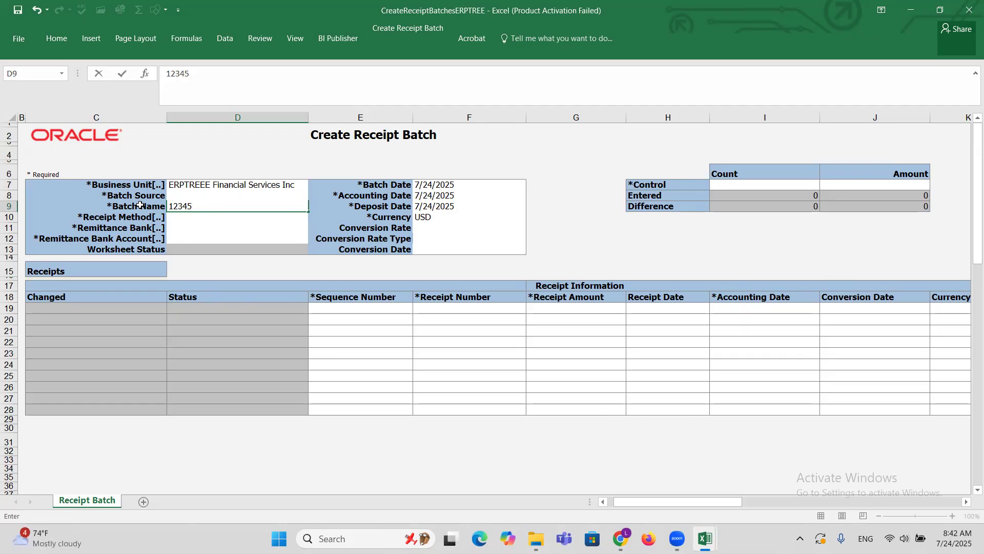
Search the receipt methods for ERPTREE and set the batch's Receipt Method to ERPTREE Check, continuing past the script error.
click(183, 217)
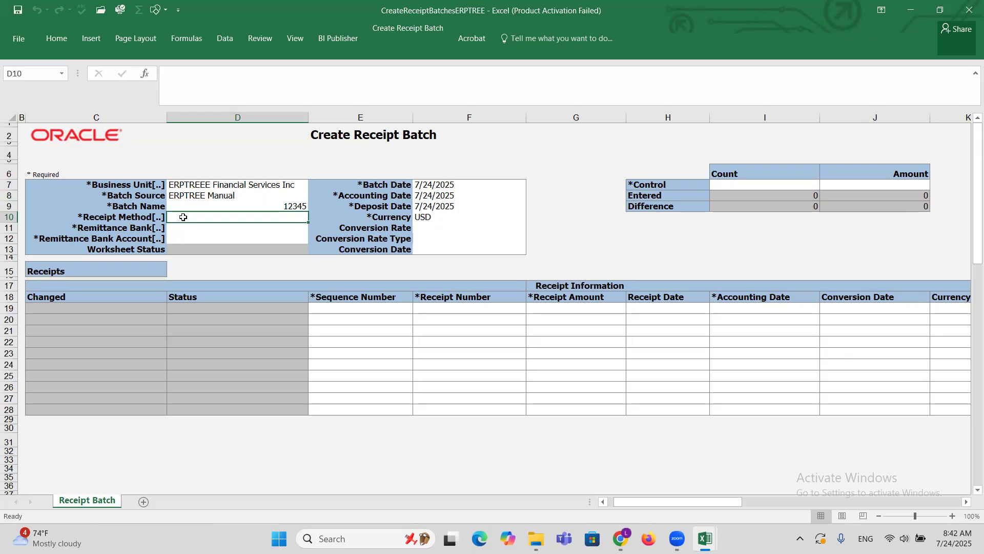
double_click(183, 216)
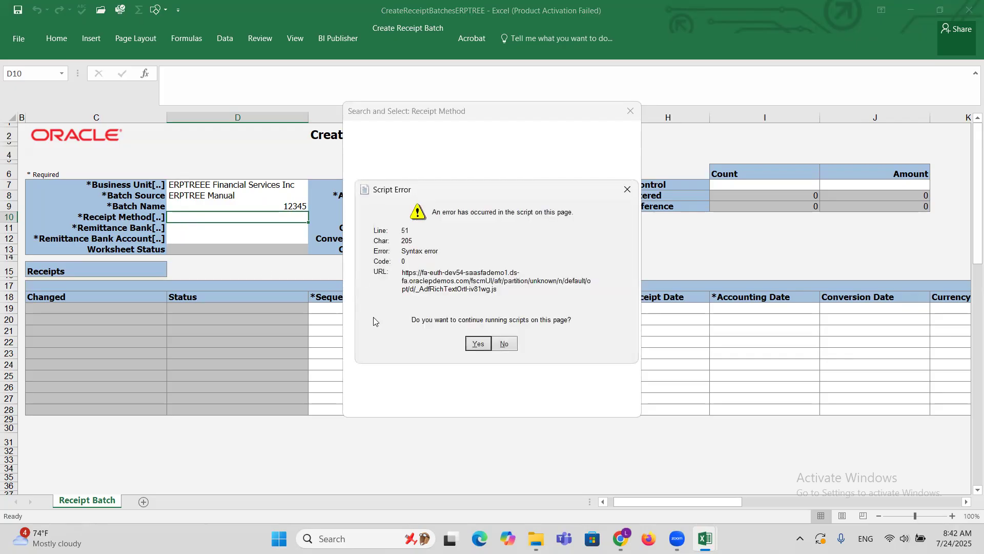
click(471, 347)
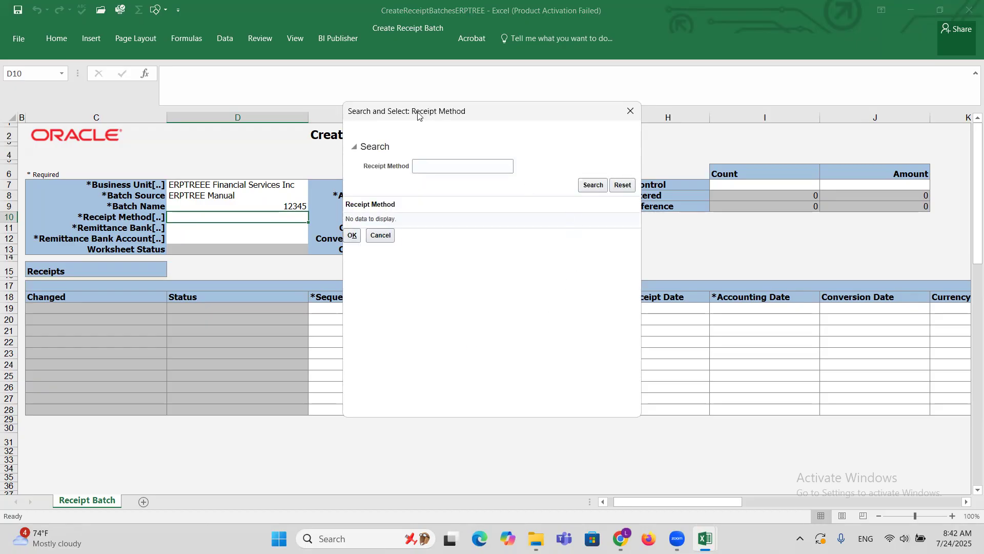
click(441, 167)
text(ERPTREE)
click(379, 220)
click(352, 241)
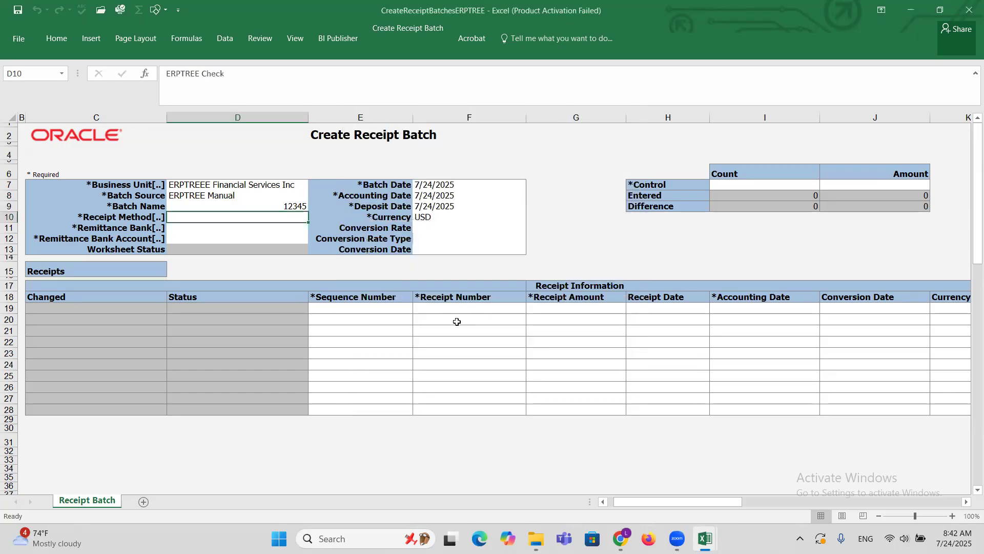
Set the Remittance Bank to HSBC Bank, HSBC Branch, with HSBC Corporate Account as the Remittance Bank Account.
click(174, 227)
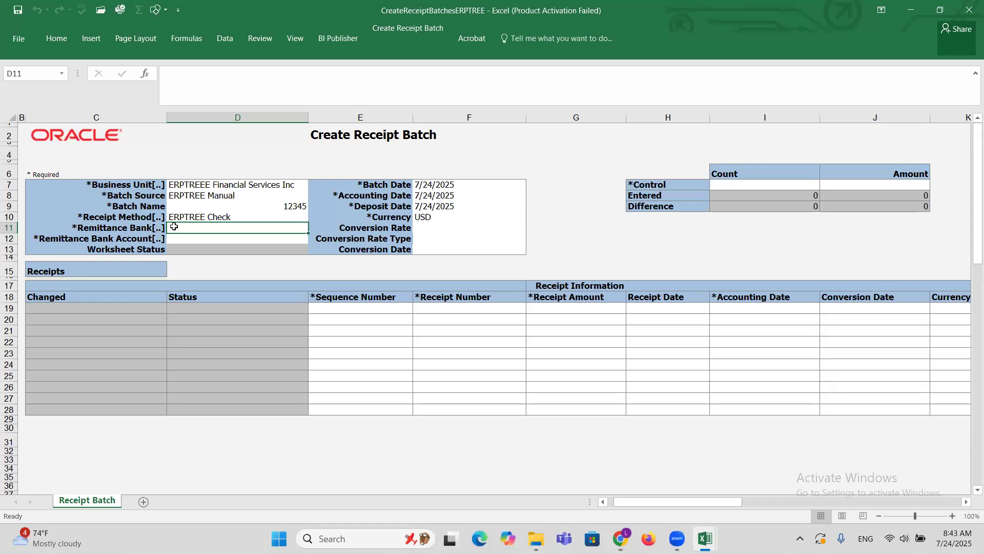
double_click(174, 227)
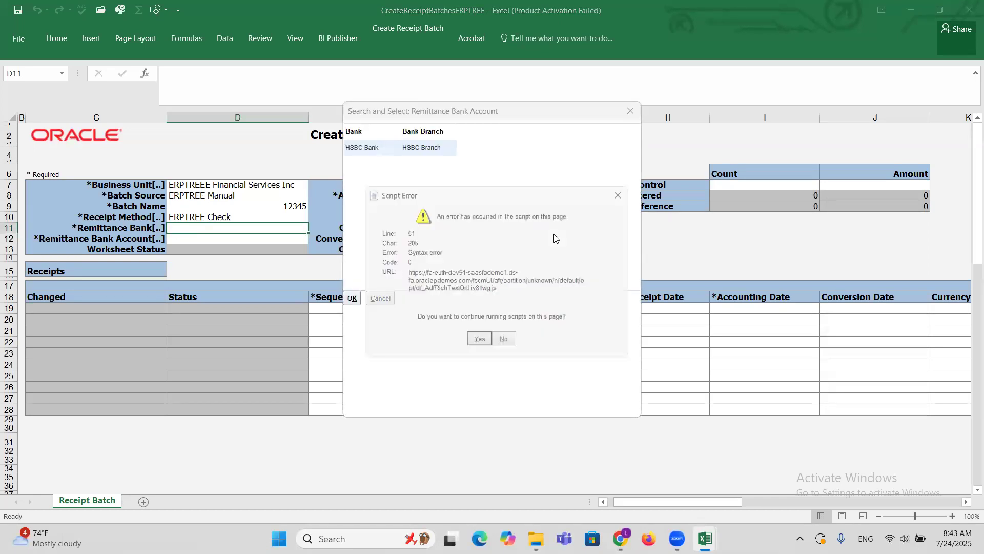
click(479, 339)
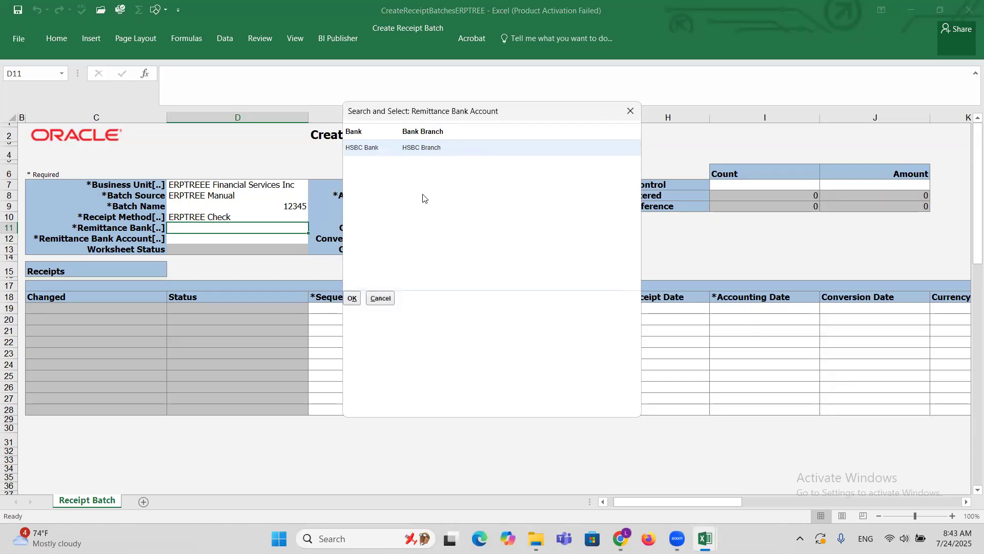
click(386, 150)
click(351, 298)
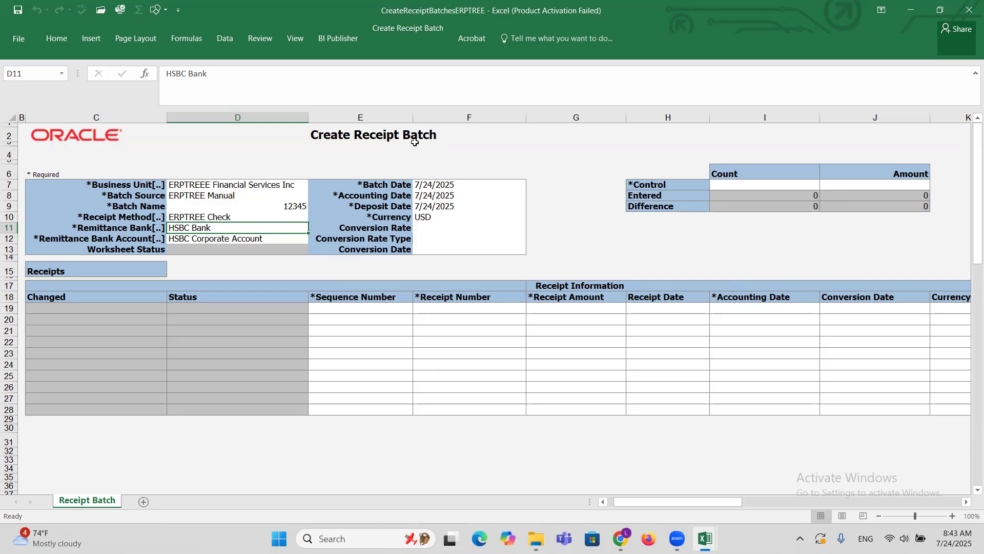
Enter a control count of 2 and a control amount of 50000 for the receipt batch.
click(741, 184)
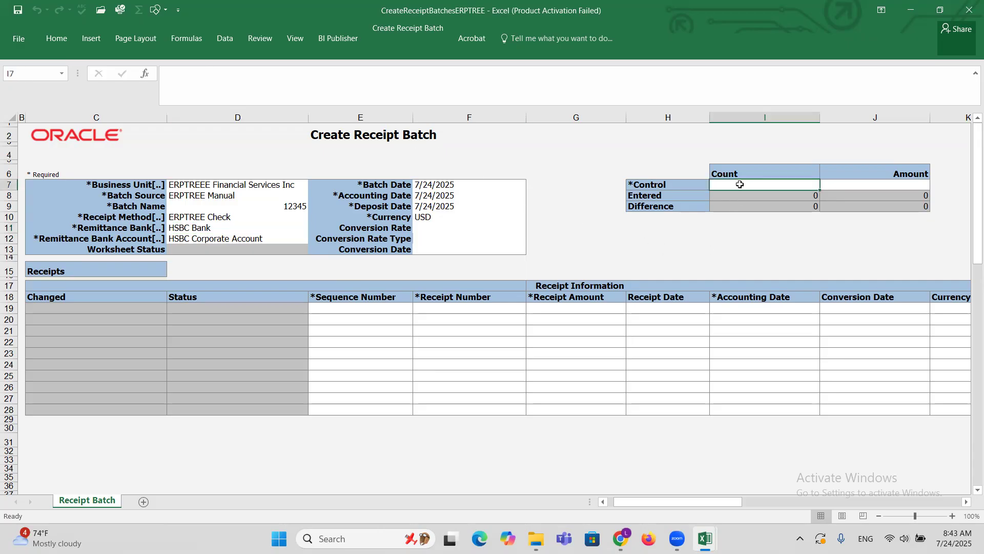
click(866, 188)
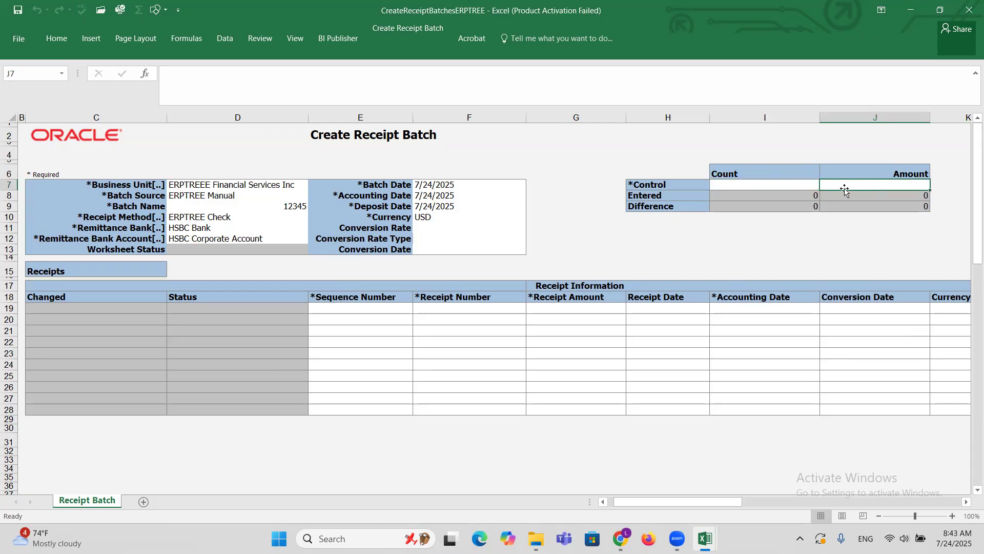
click(735, 183)
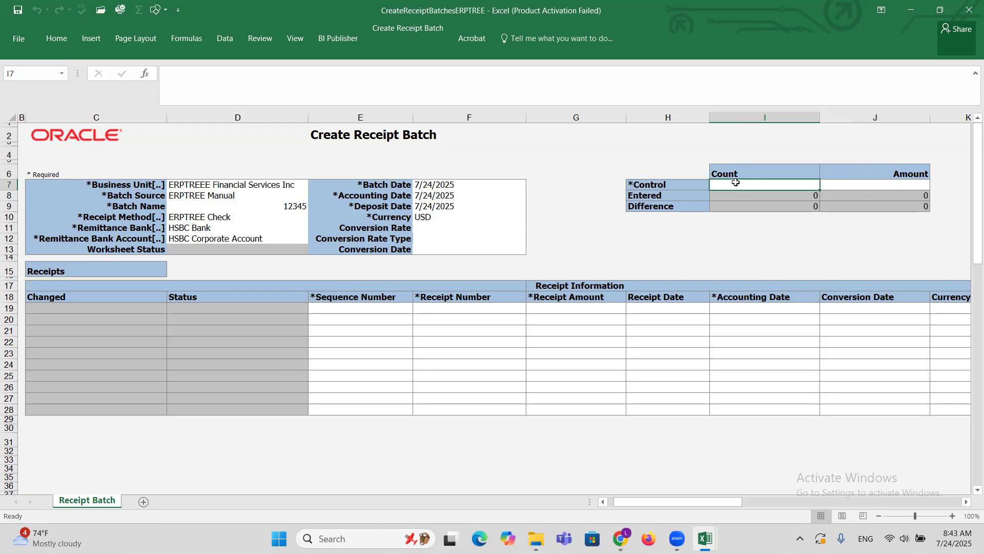
text(2)
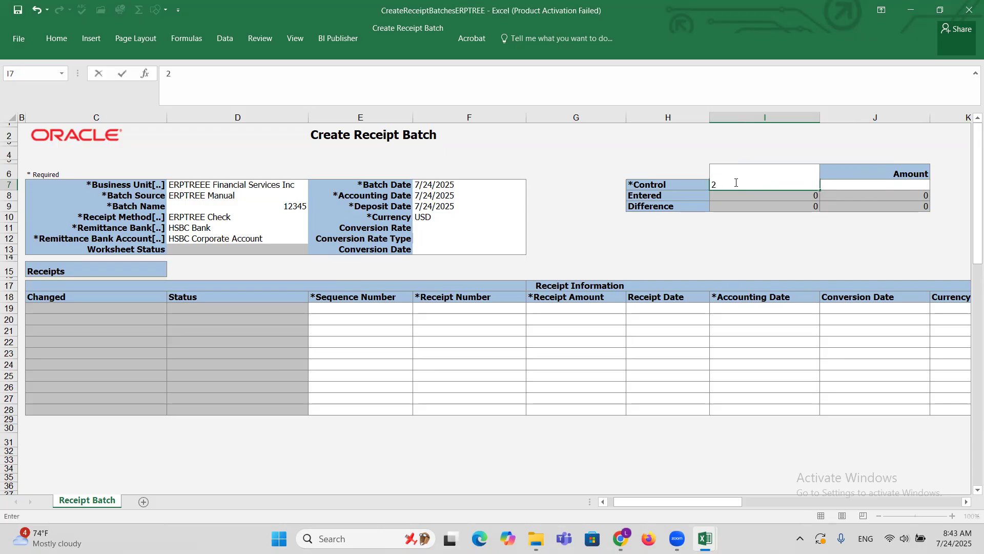
key(Tab)
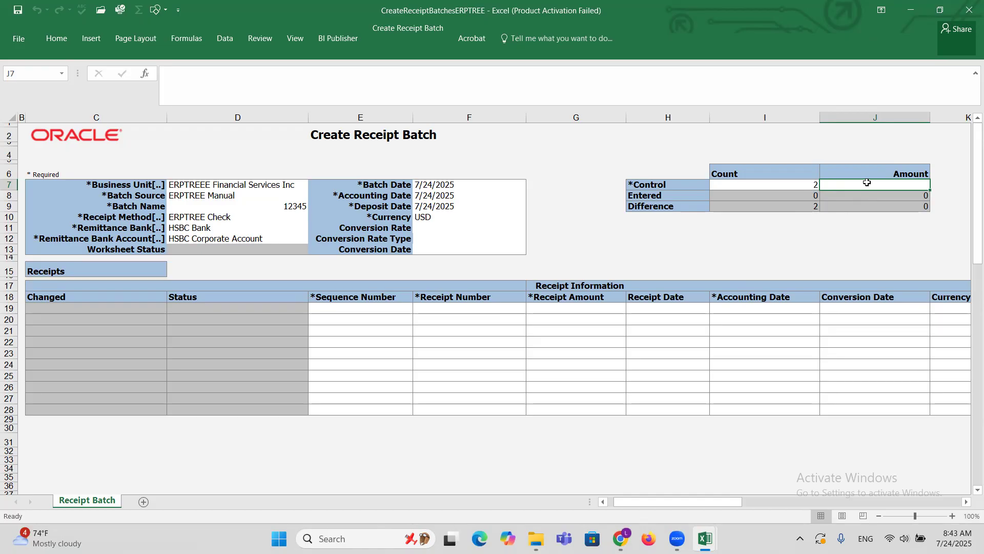
text(50000)
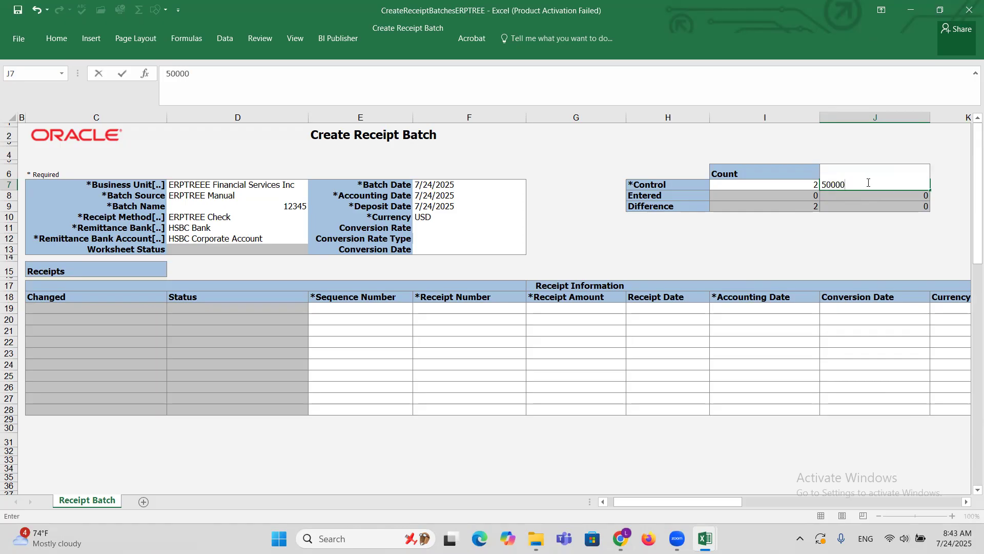
Commit the 50000 control amount and examine the Difference and Entered rows of the batch totals.
key(Return)
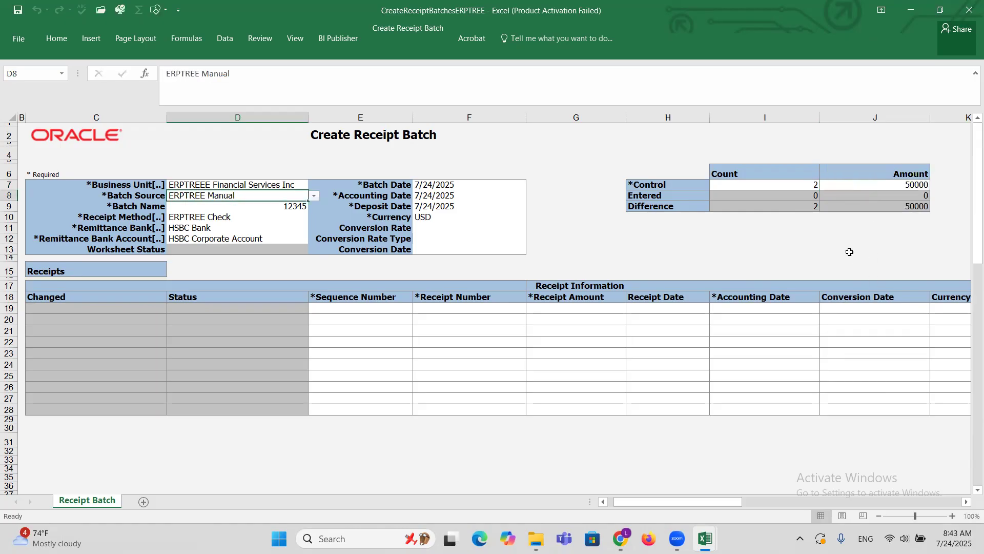
drag(638, 206, 881, 209)
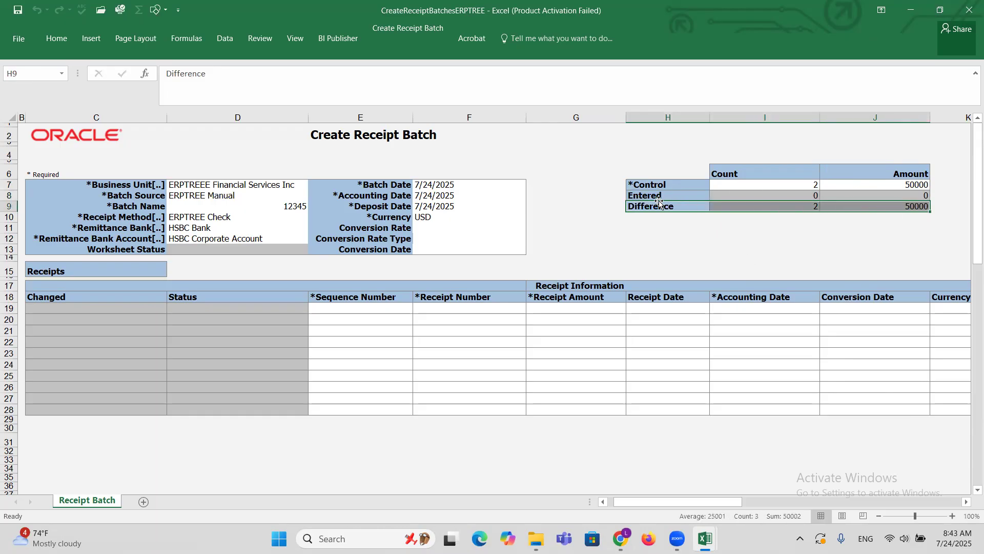
click(741, 196)
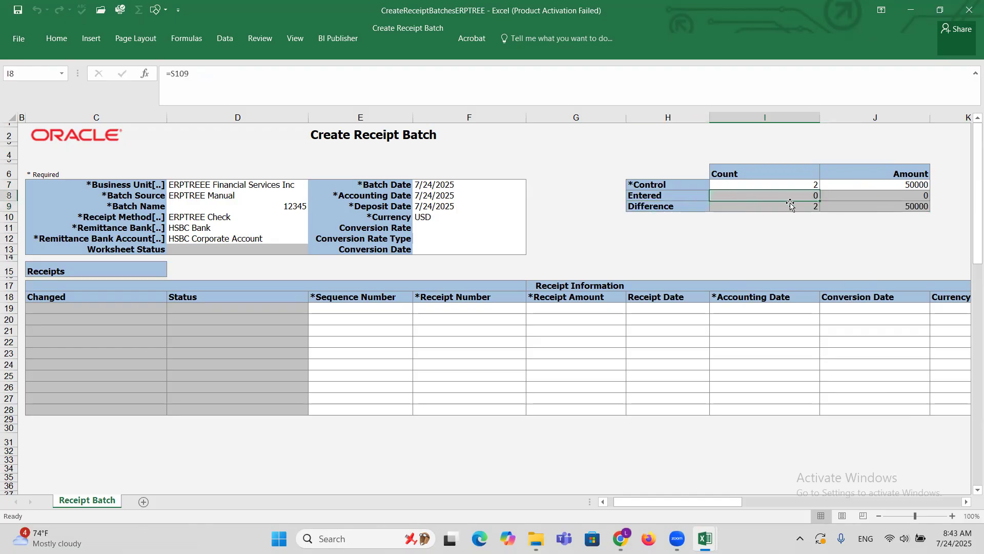
click(912, 196)
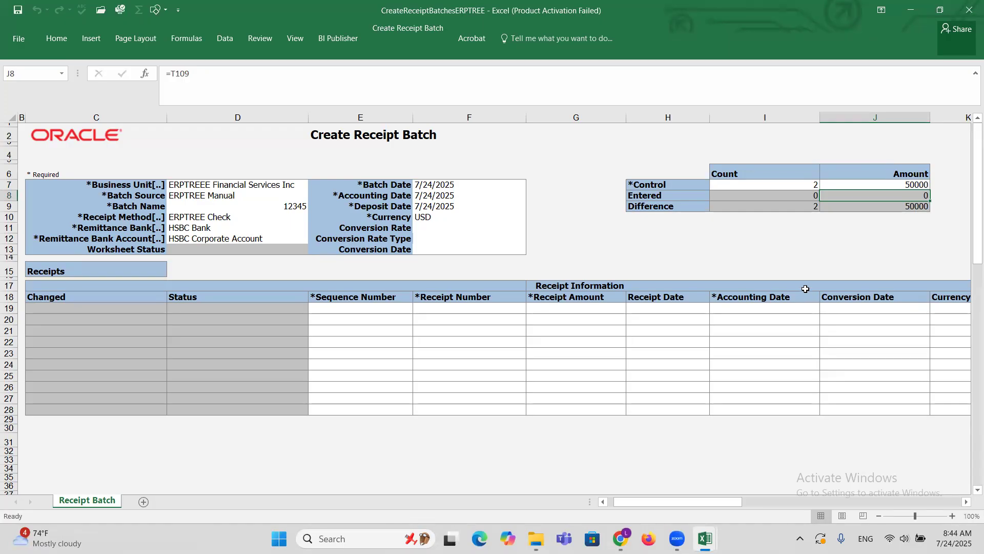
Enter the first receipt line with sequence number 1, receipt number 1122 and receipt amount 45000.
click(344, 306)
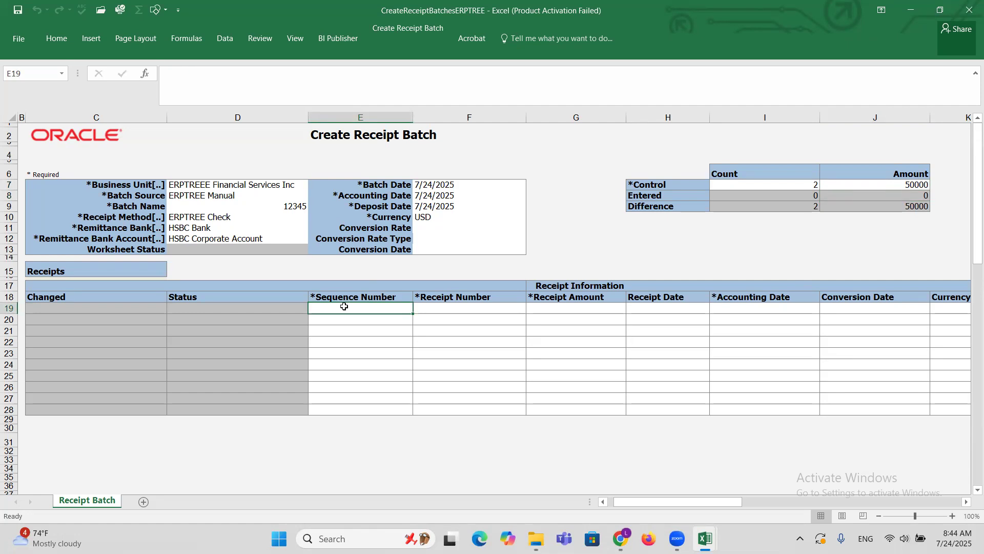
text(1)
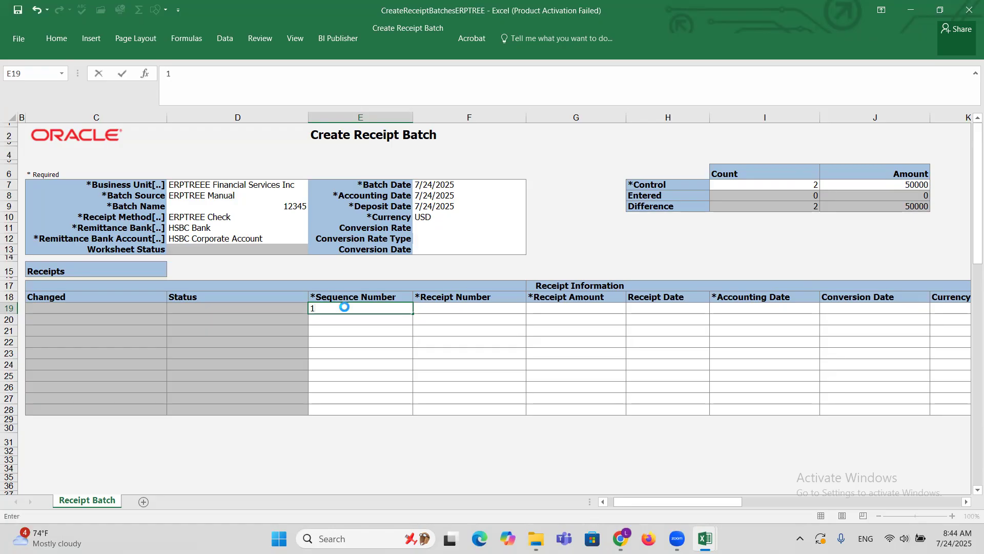
key(Tab)
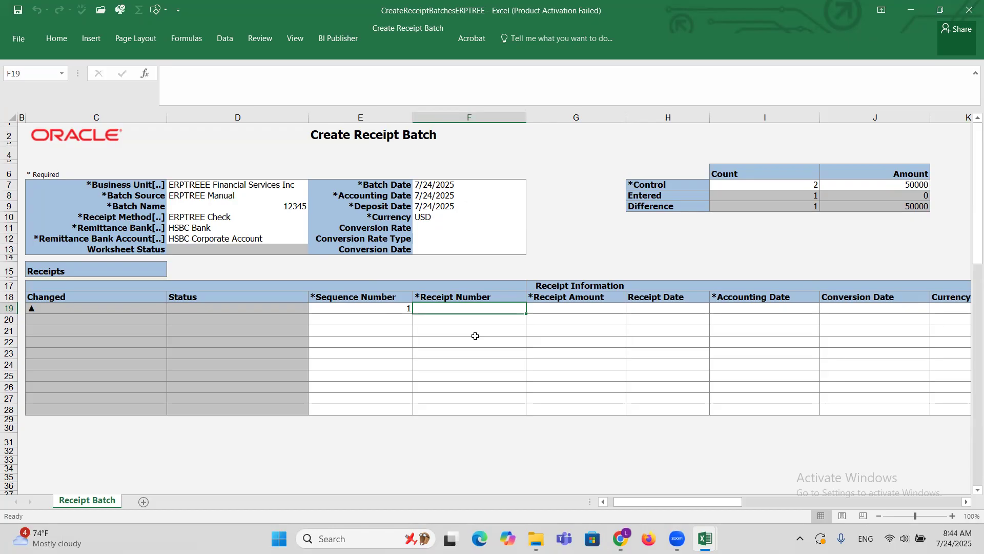
text(1122)
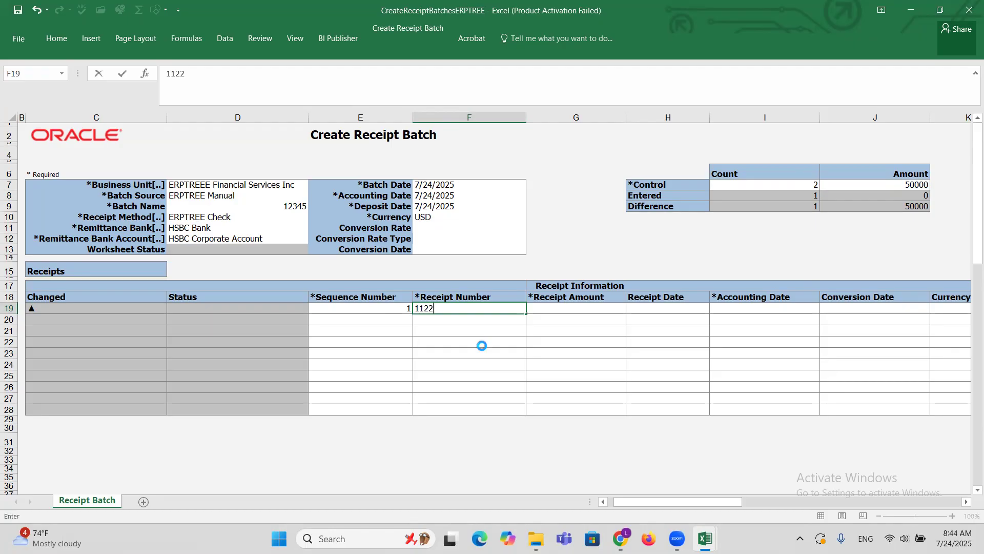
key(Tab)
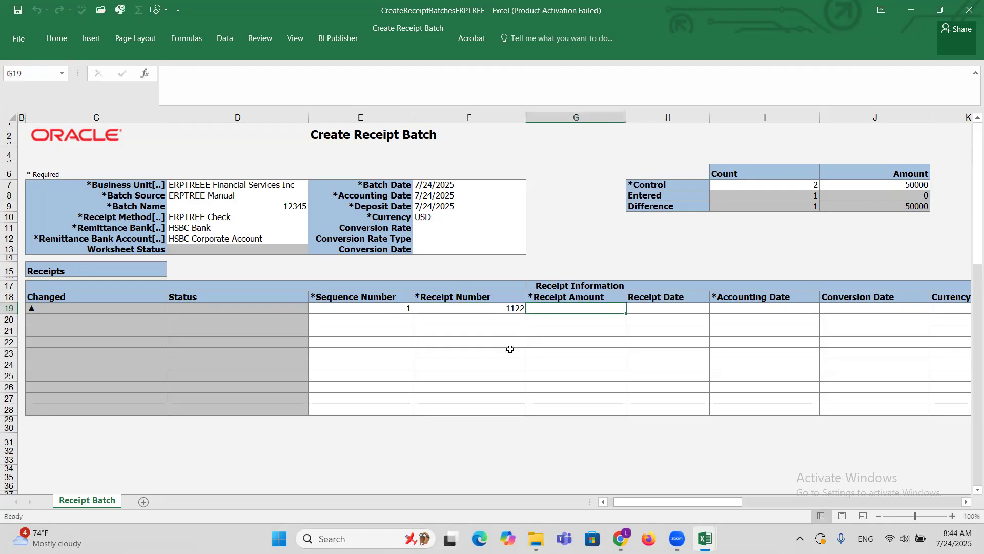
text(45000)
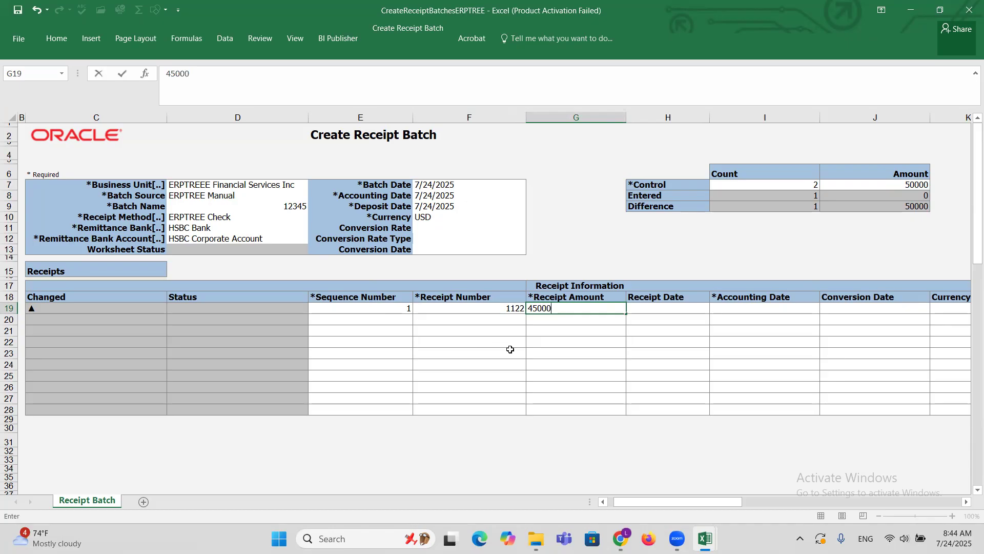
key(Tab)
key(Tab)
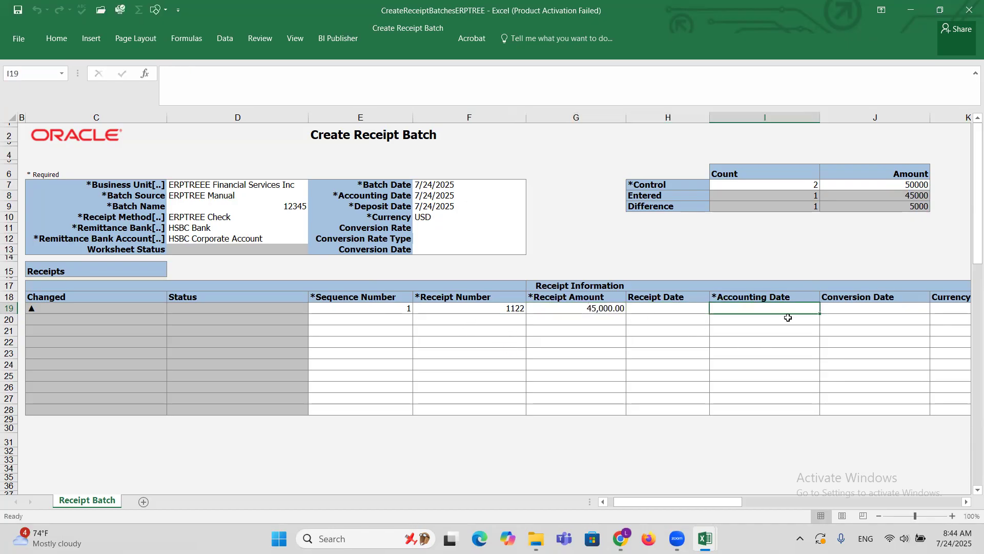
Copy the batch date 7/24/2025 into the first receipt line's Accounting Date.
click(443, 185)
key(ctrl+c)
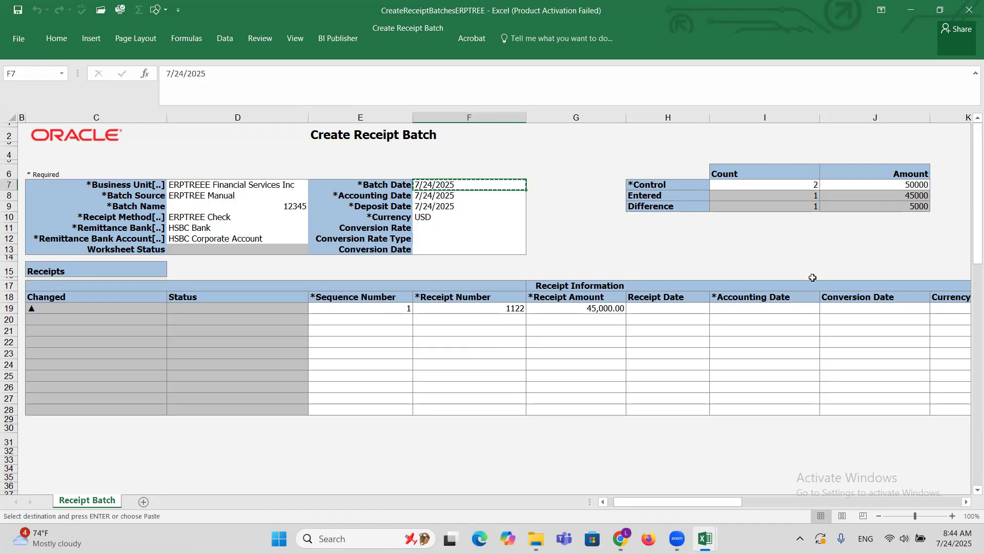
click(738, 309)
key(Return)
Search the customers by name for MAXX and set the first receipt's Customer Name to MAXX Corporation, continuing past the script error.
key(Right)
key(Right)
key(Right)
key(Right)
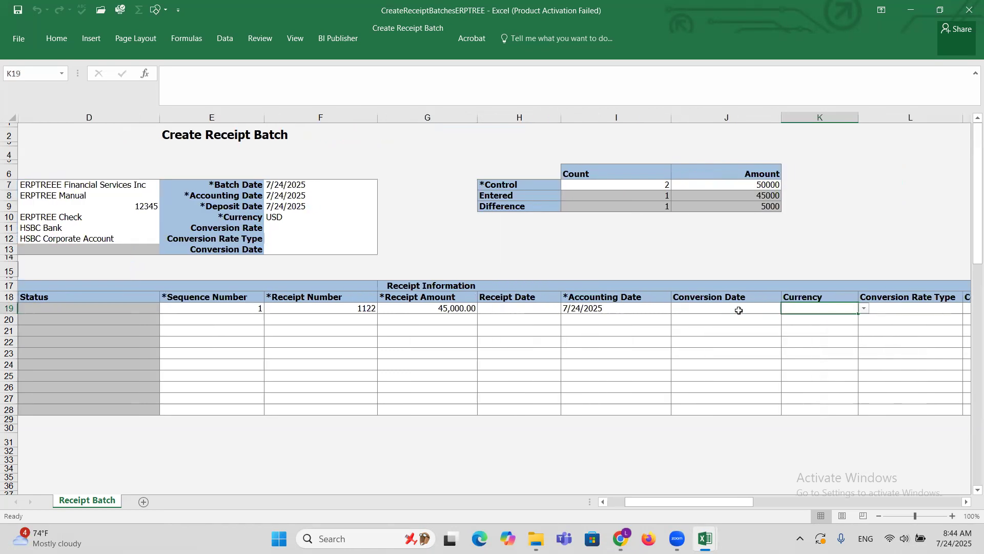
key(Right)
key(Right)
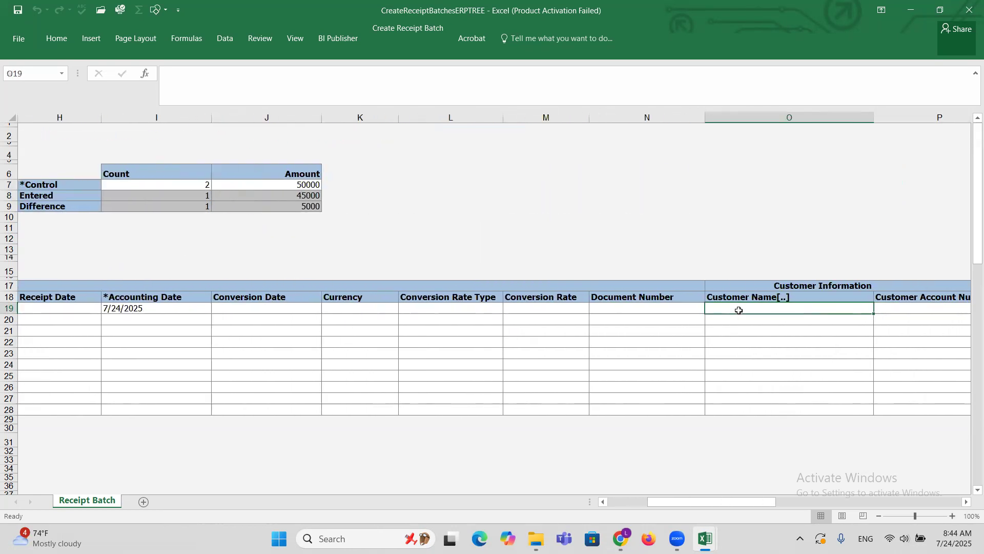
key(Right)
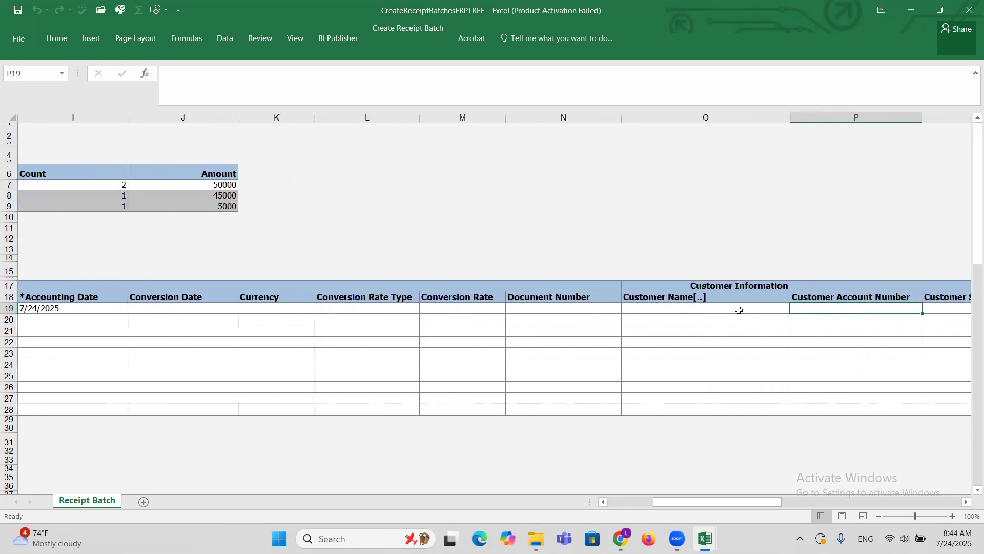
click(672, 309)
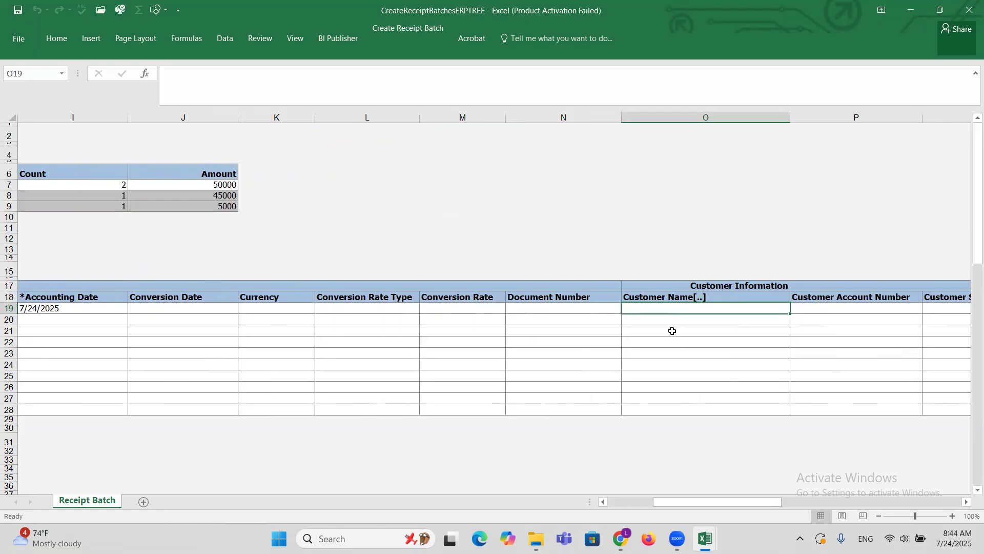
double_click(657, 308)
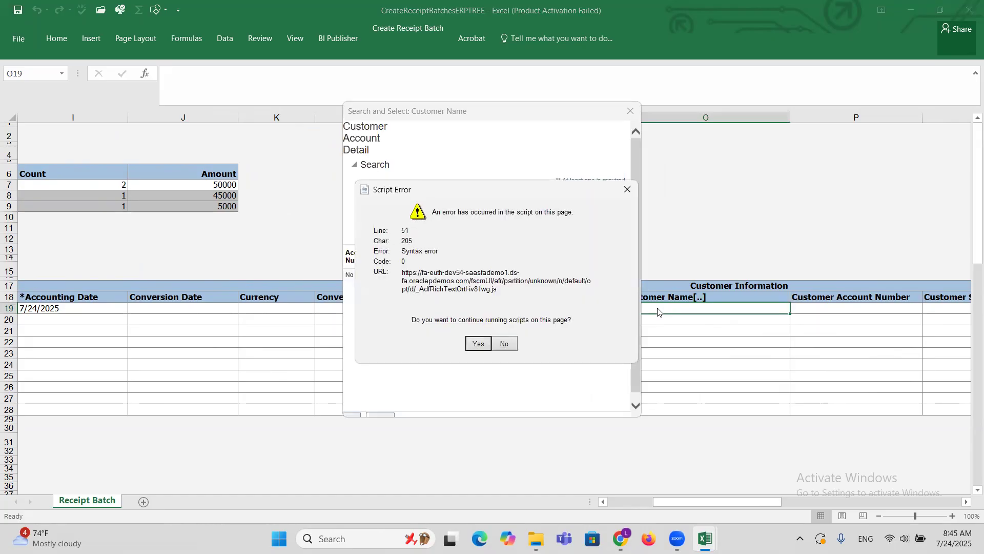
click(477, 343)
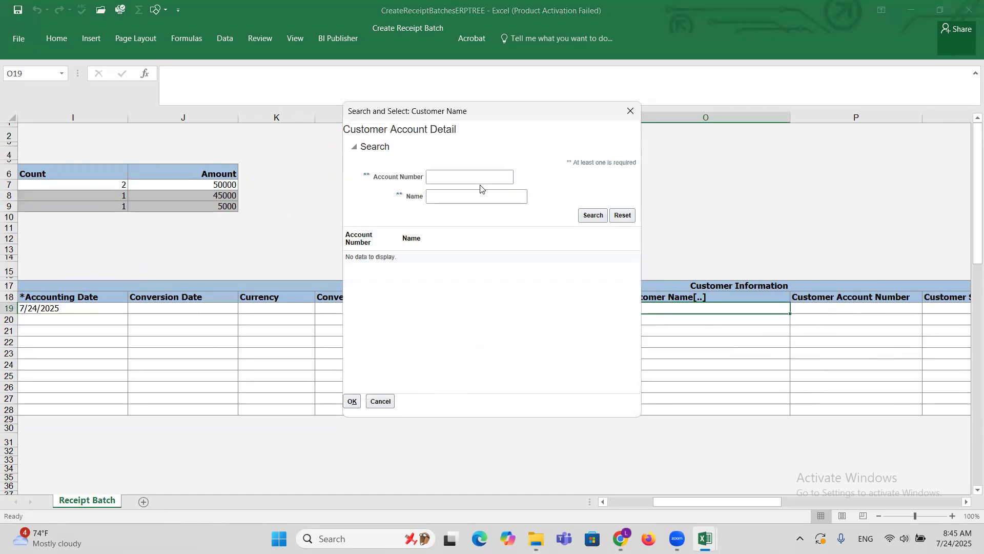
click(466, 196)
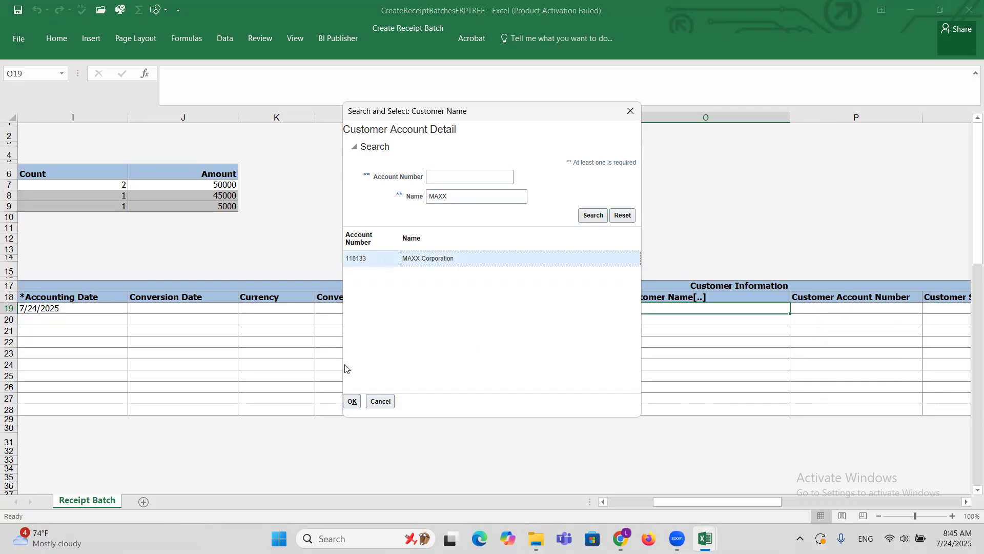
click(352, 400)
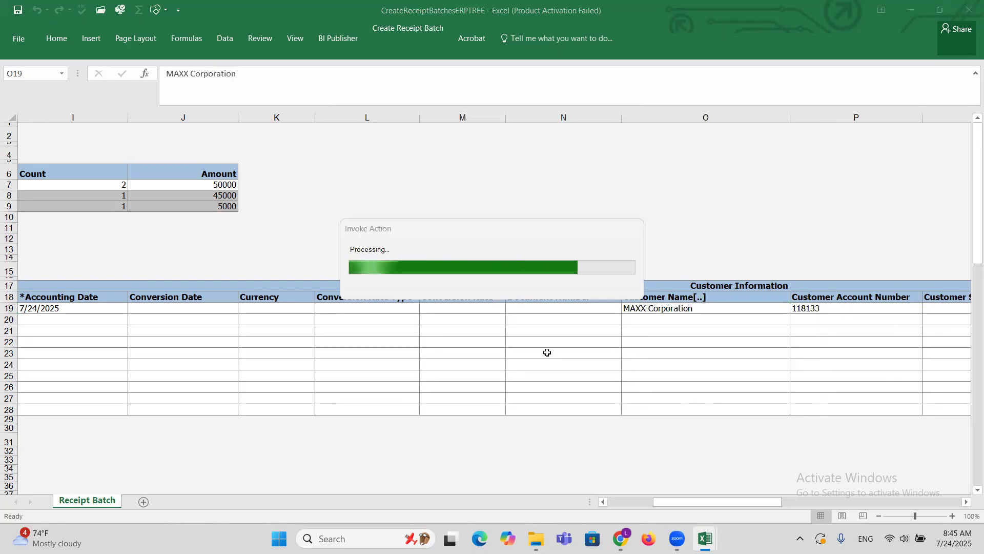
Set the first receipt's Customer Site to the primary MAXX site, continuing past the script error.
key(Tab)
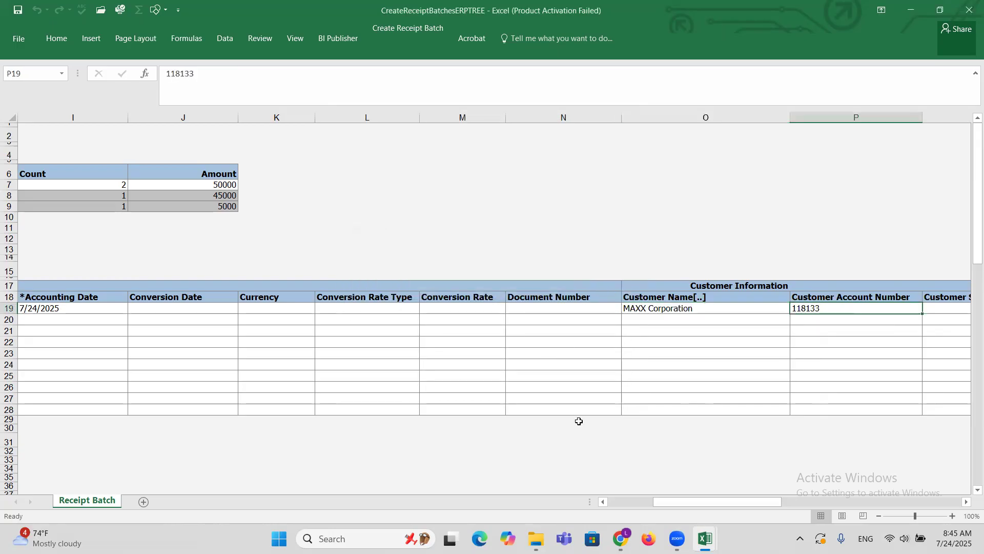
key(Tab)
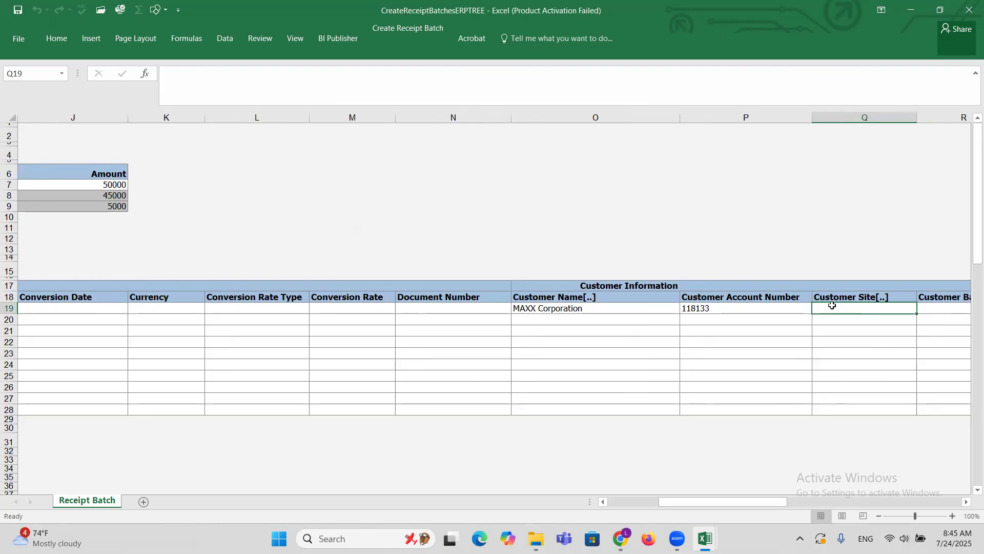
double_click(832, 307)
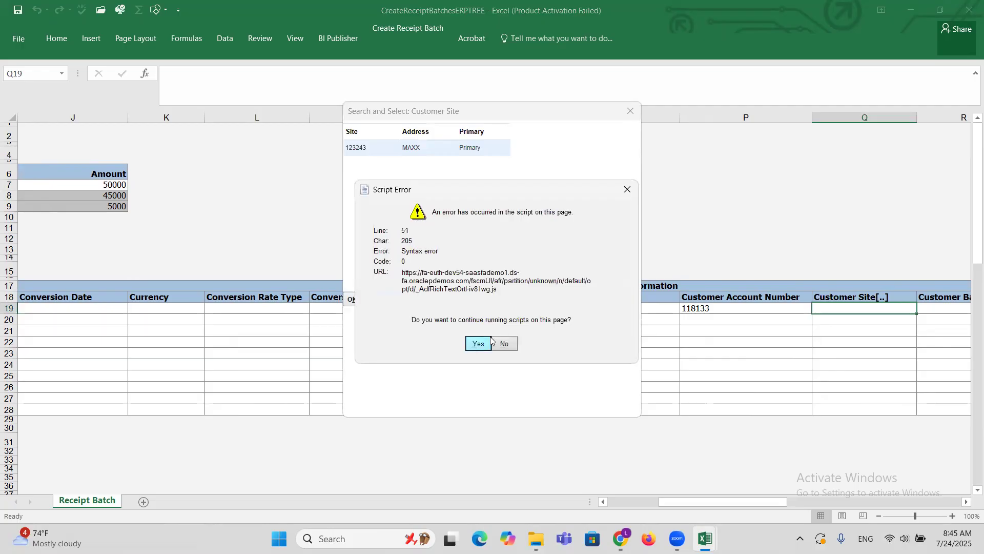
click(476, 344)
click(362, 153)
click(352, 299)
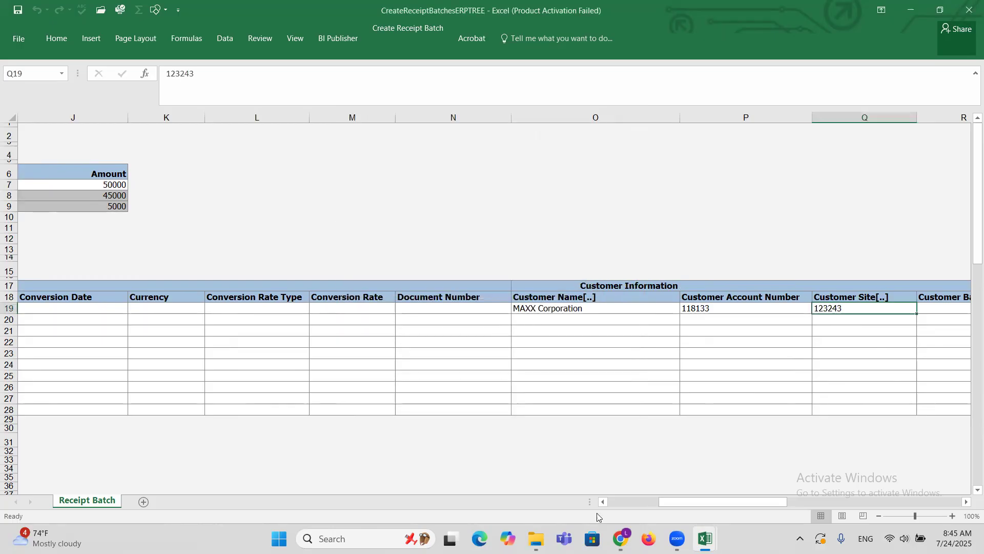
Compare the batch's control, entered and difference figures for both count and amount.
drag(672, 502, 604, 500)
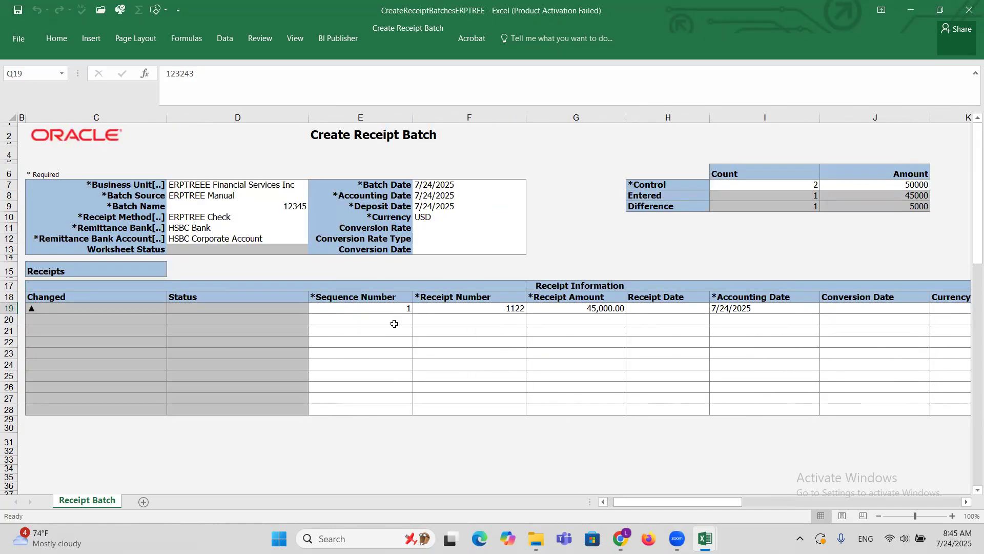
click(641, 197)
click(806, 185)
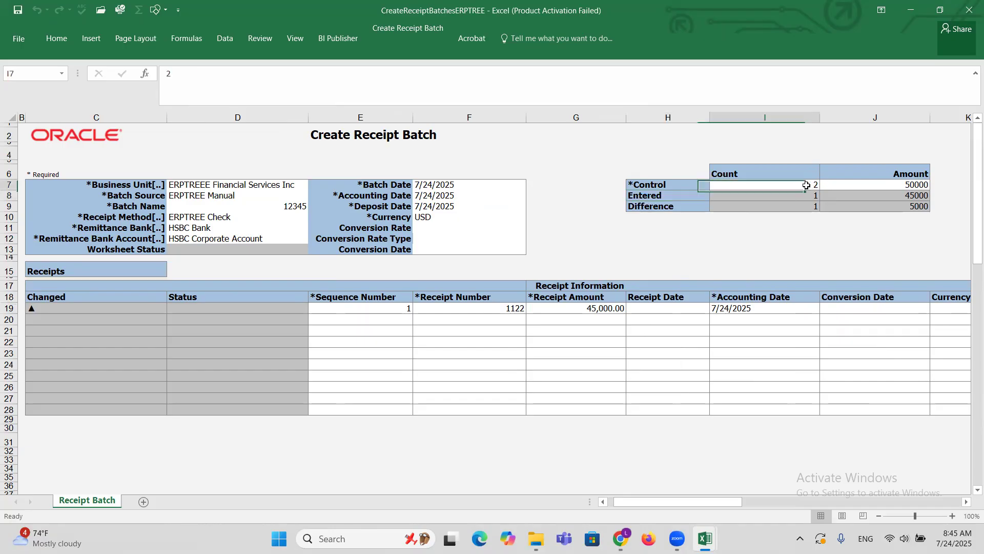
click(805, 195)
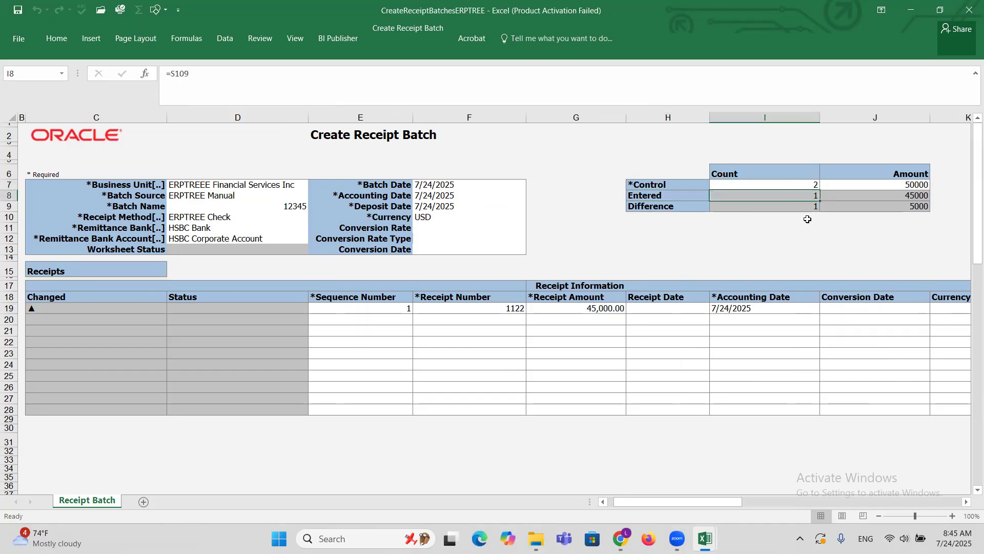
click(807, 208)
click(910, 186)
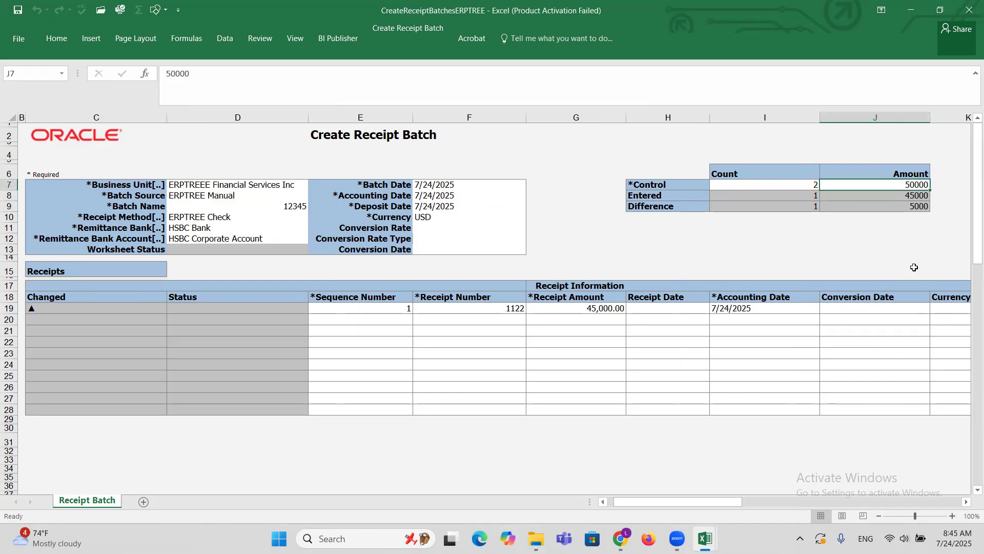
click(907, 198)
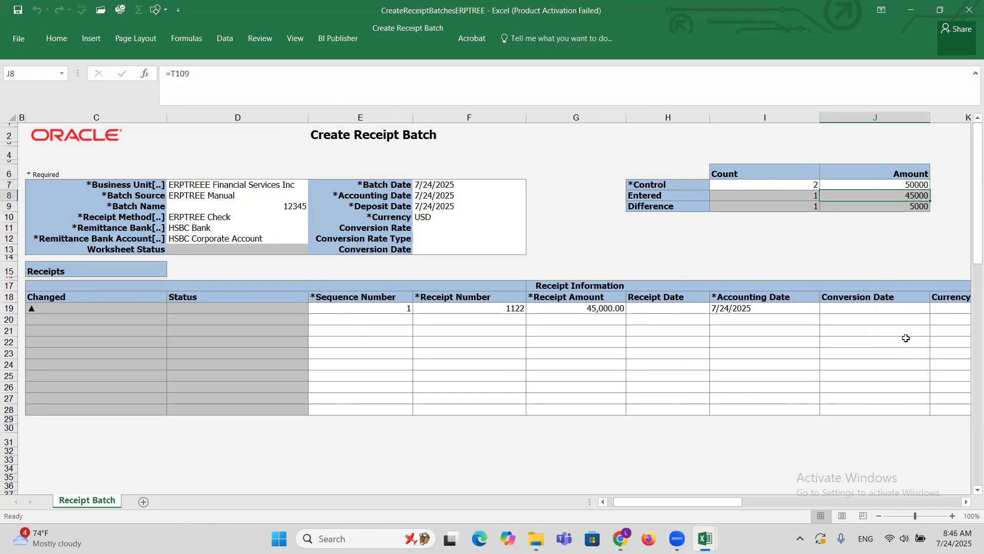
click(906, 207)
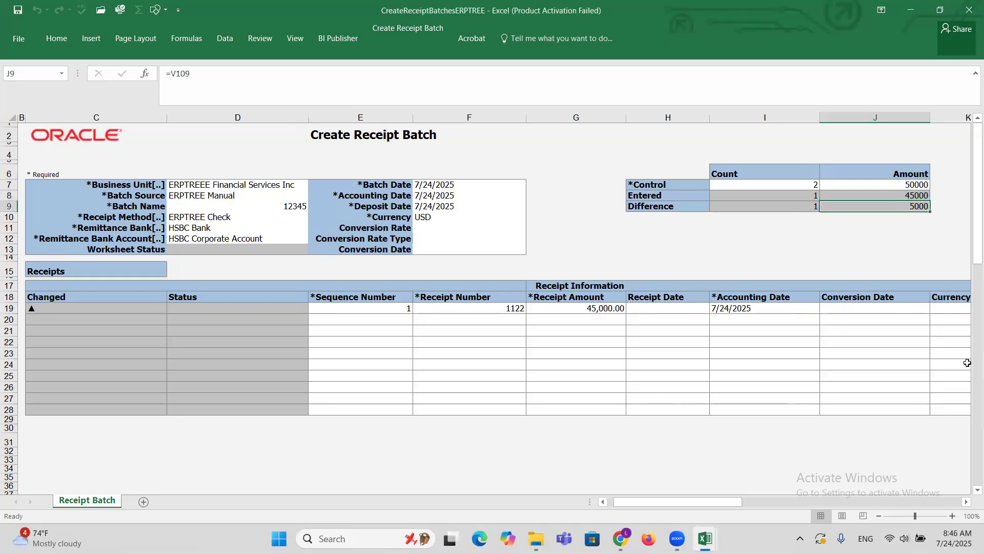
Enter the second receipt line with sequence number 2, receipt number 2233 and receipt amount 5000.
click(386, 322)
text(2)
key(Tab)
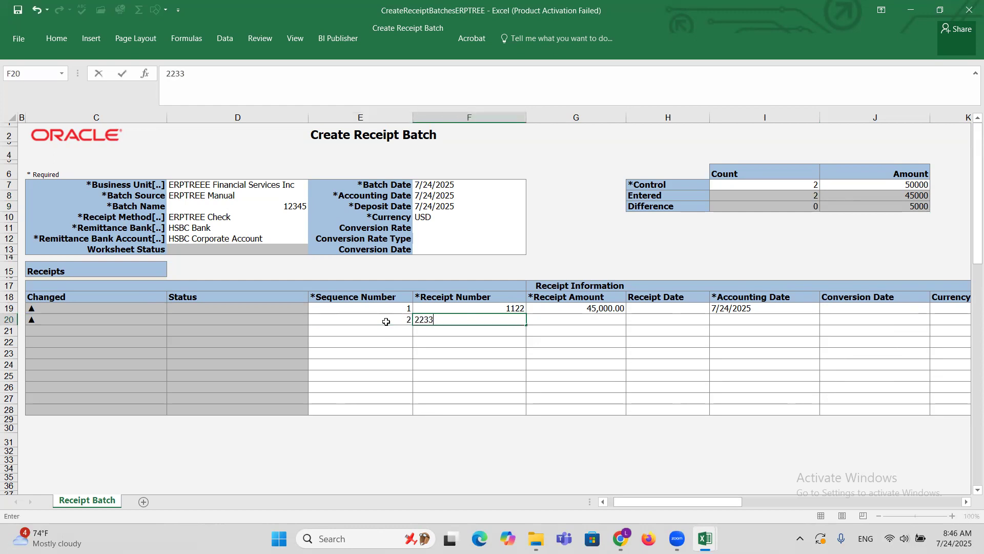
key(Tab)
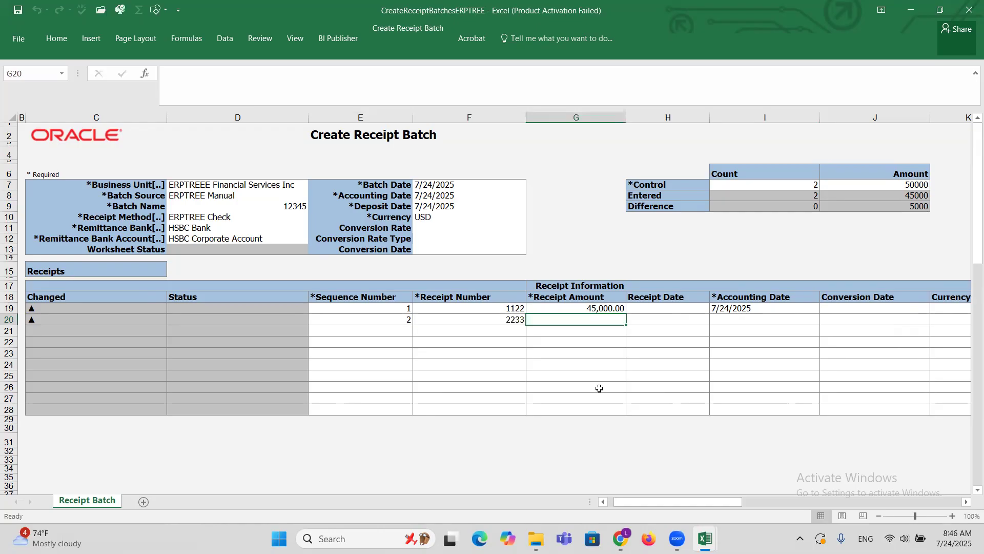
text(5,00)
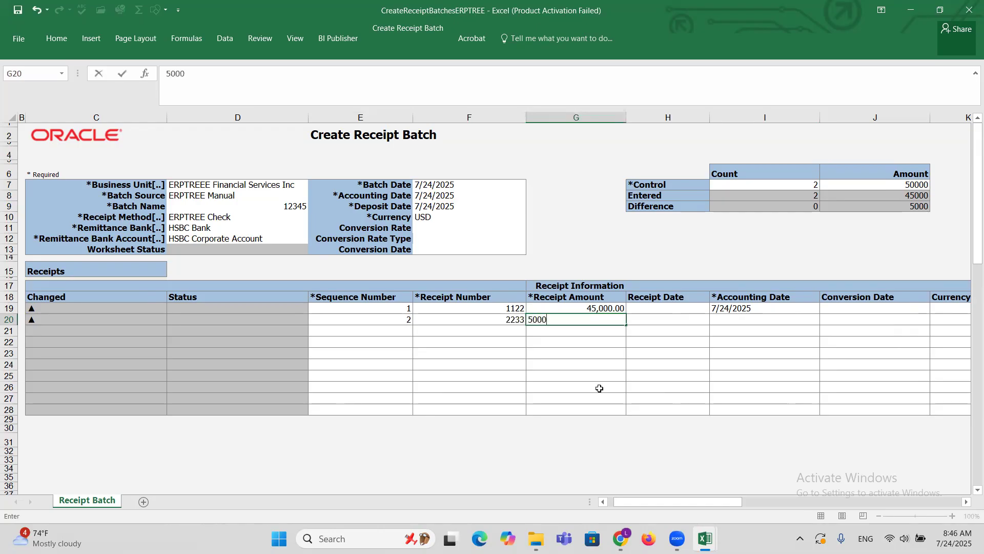
text(0)
key(Tab)
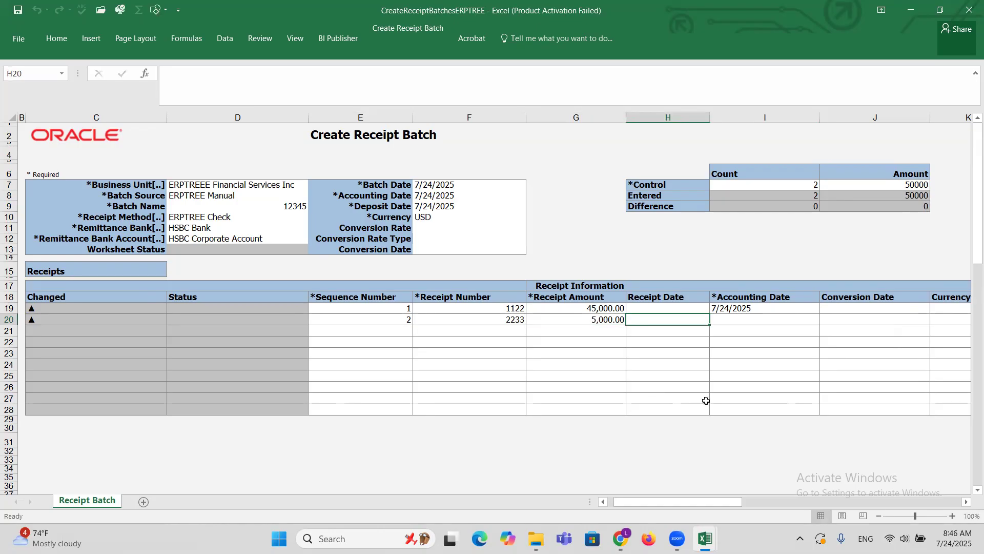
Copy the first receipt's accounting date 7/24/2025 into the second receipt line's Accounting Date.
click(764, 309)
key(ctrl+c)
click(718, 321)
key(Return)
key(Tab)
key(Tab)
key(Tab)
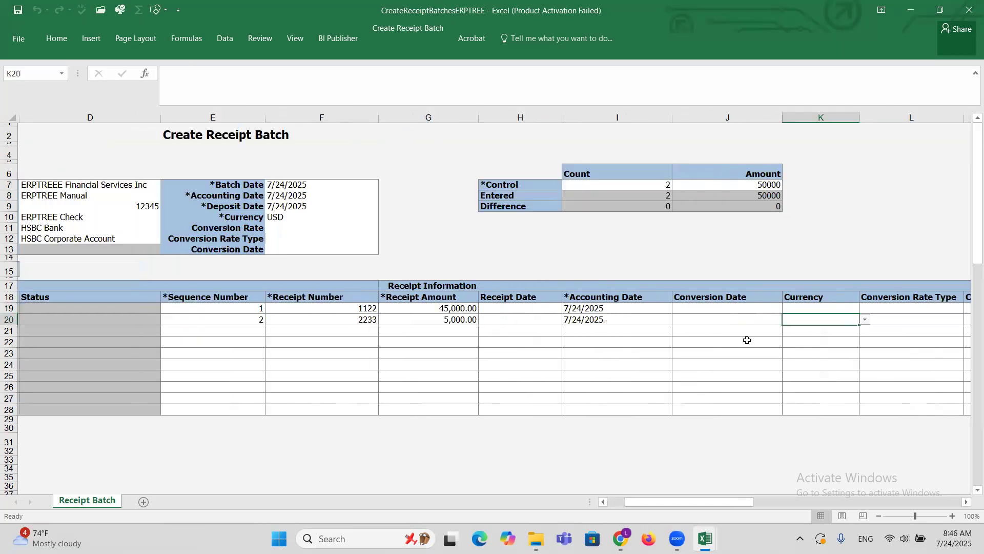
Copy the first receipt's customer name, customer account number and customer site into the second receipt line.
key(Tab)
key(Tab)
key(Tab)
key(Tab)
key(Tab)
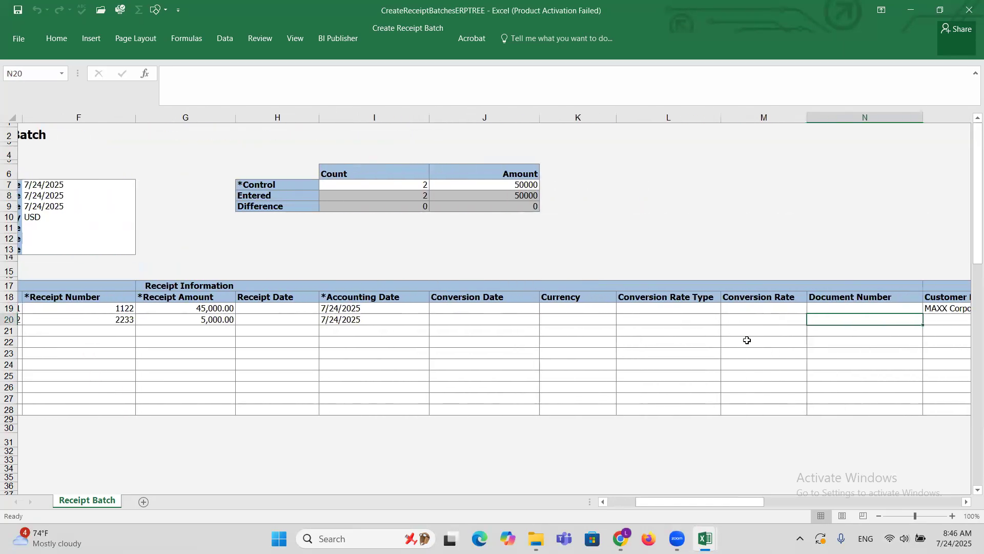
key(Tab)
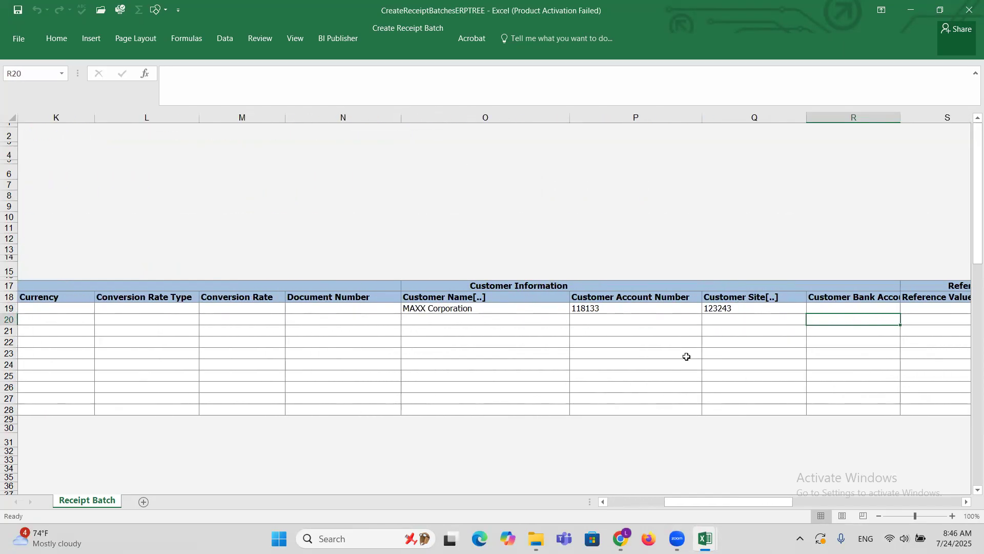
click(435, 321)
drag(423, 307, 720, 306)
key(ctrl+c)
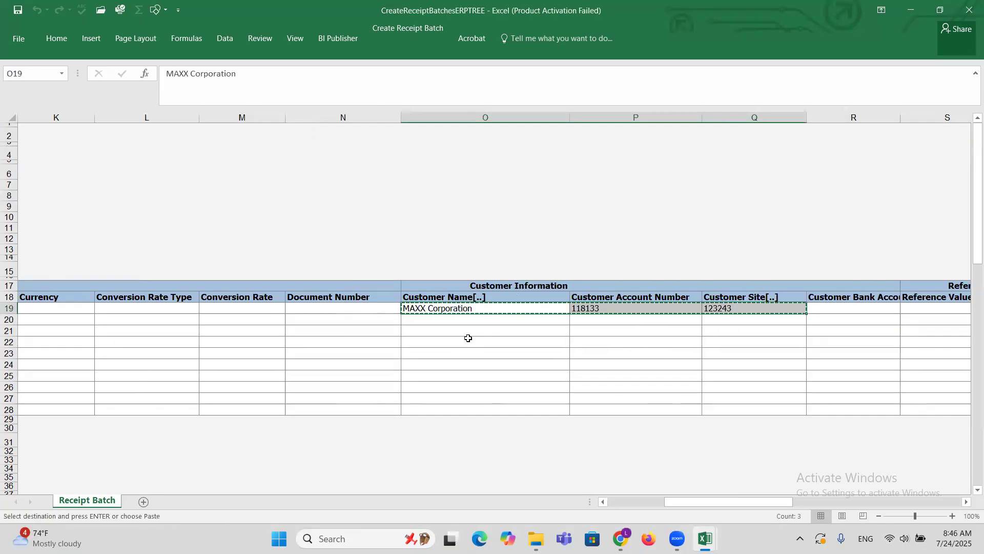
click(427, 322)
key(Return)
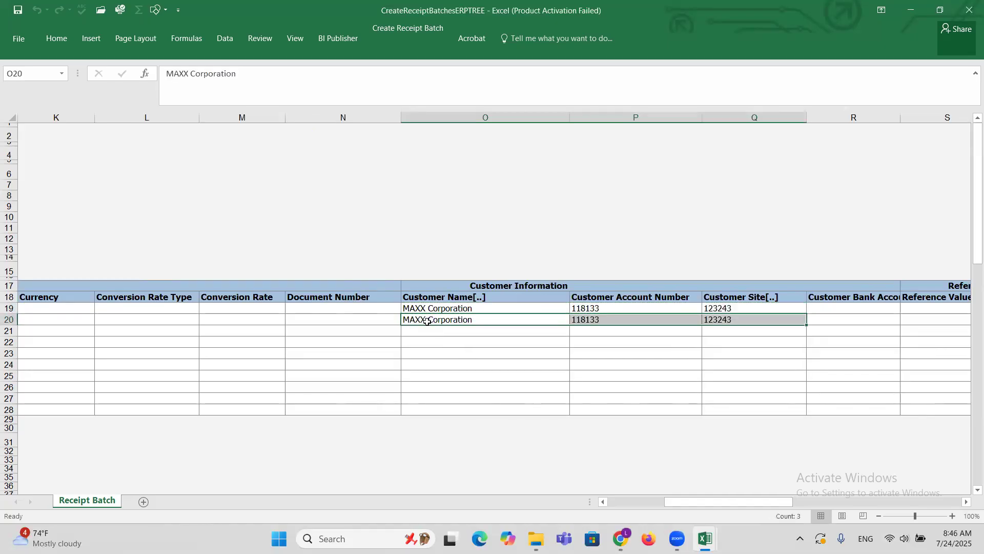
click(477, 322)
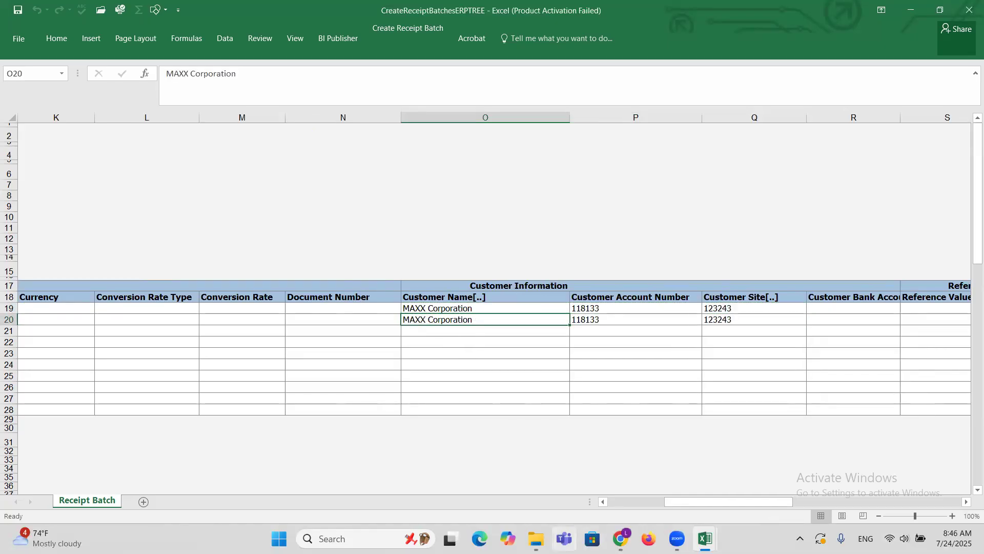
key(Right)
key(Right)
key(Right)
key(Right)
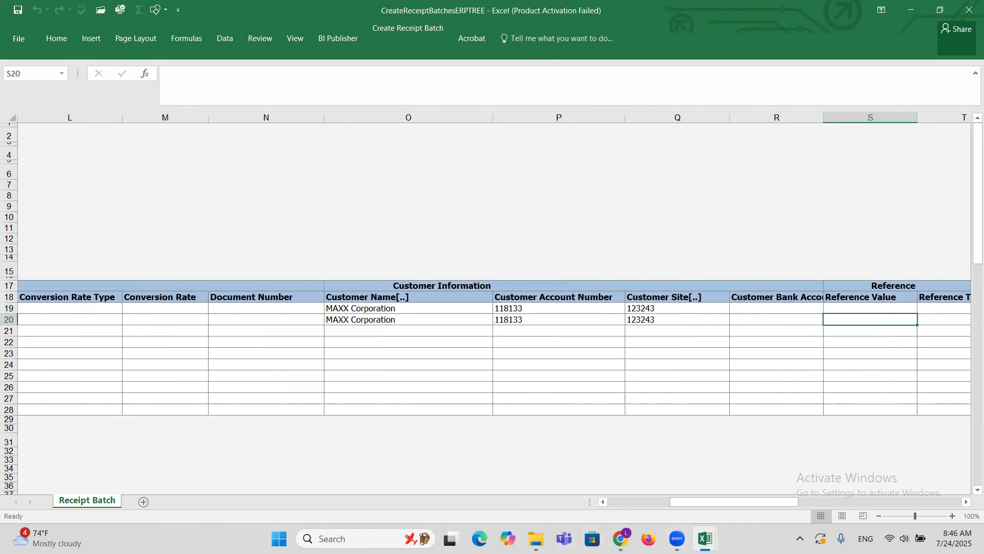
Check the batch's Difference row for both count and amount against the control totals.
drag(723, 507, 665, 507)
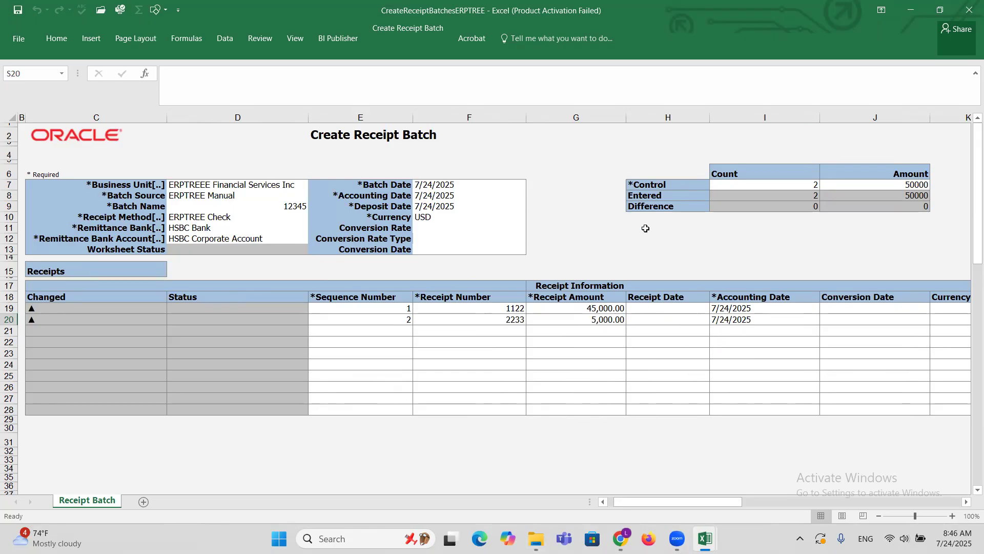
click(700, 209)
drag(700, 209, 885, 209)
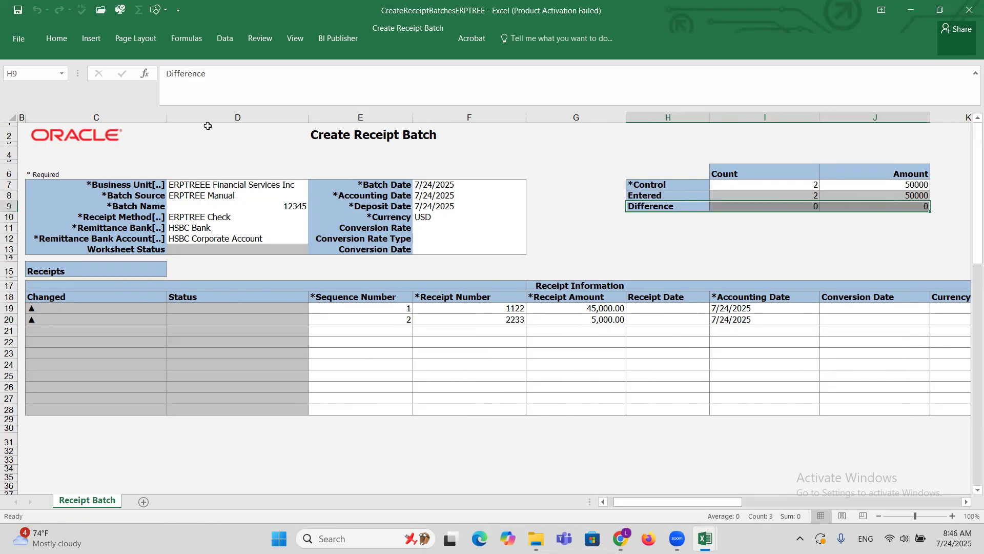
click(437, 353)
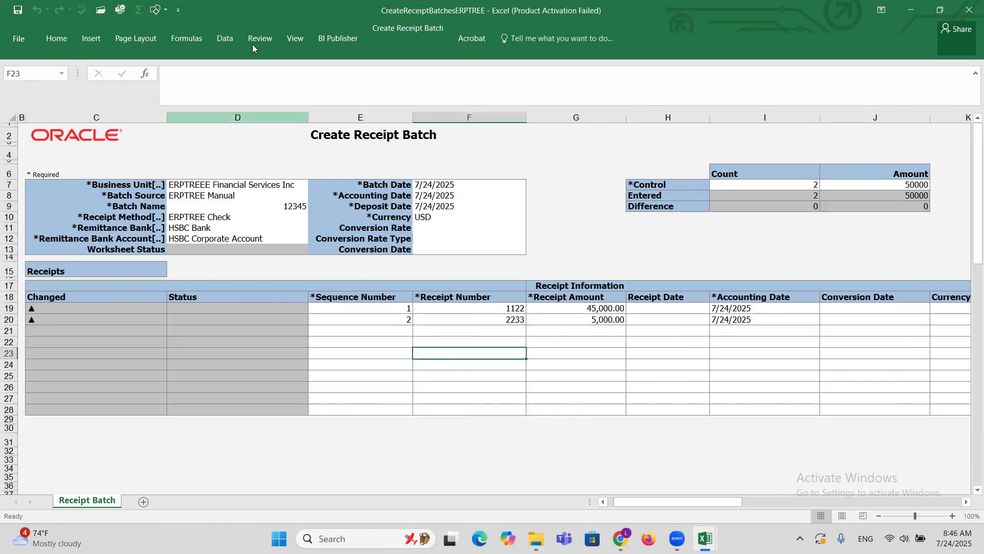
Upload the receipt batch worksheet with the option to continue to subsequent rows on failure.
click(404, 31)
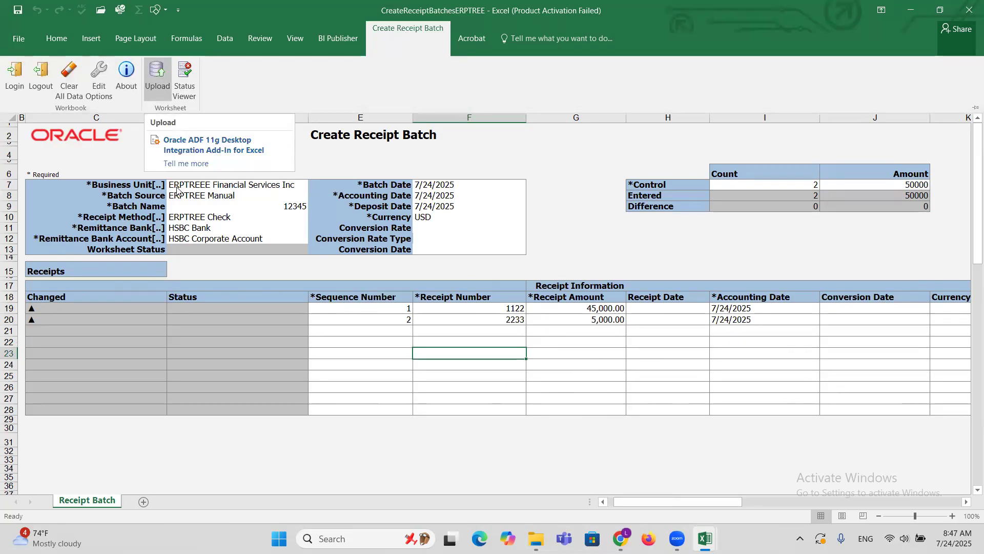
click(157, 77)
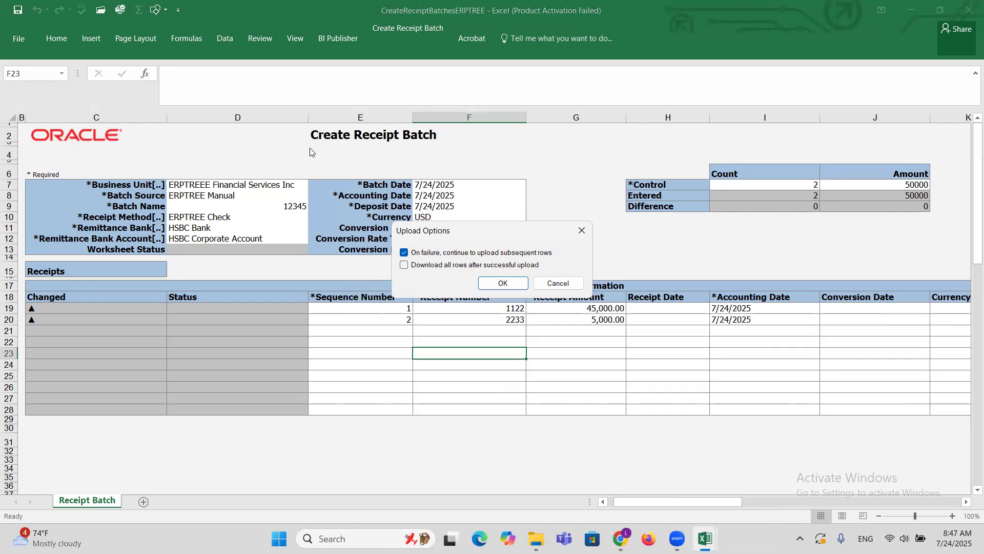
click(496, 285)
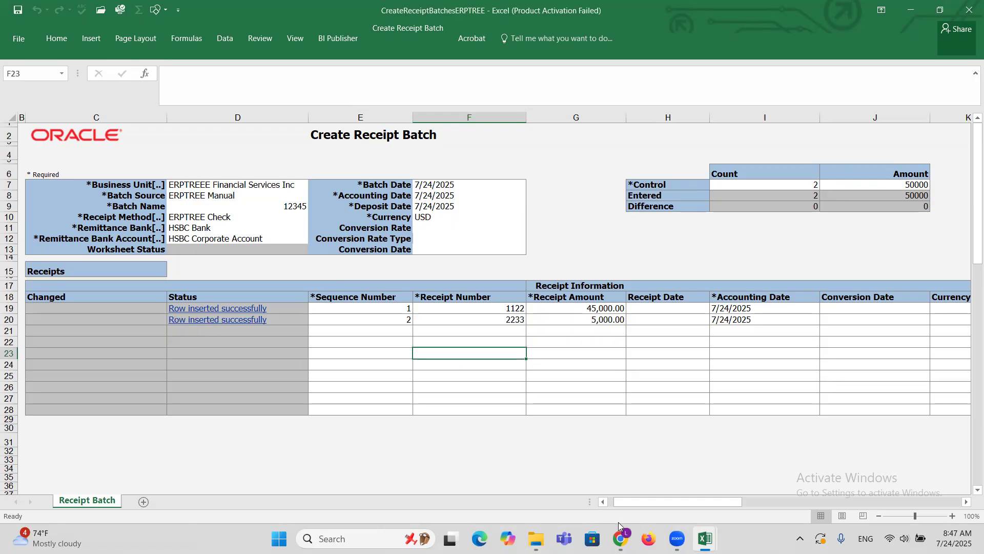
Switch to Oracle Fusion in Chrome and reopen the Accounts Receivable work area to refresh its receipt batches.
mouse_move(620, 538)
click(621, 489)
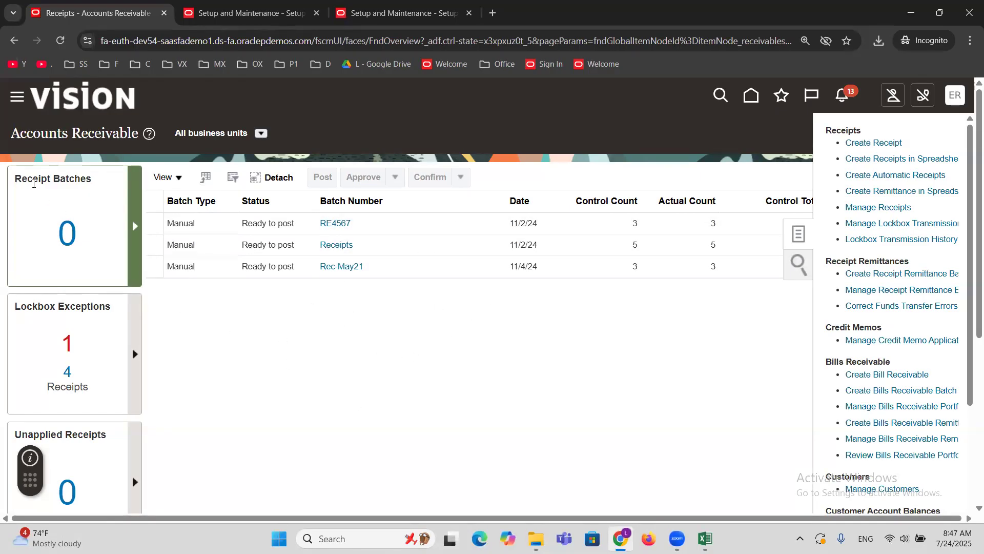
click(19, 180)
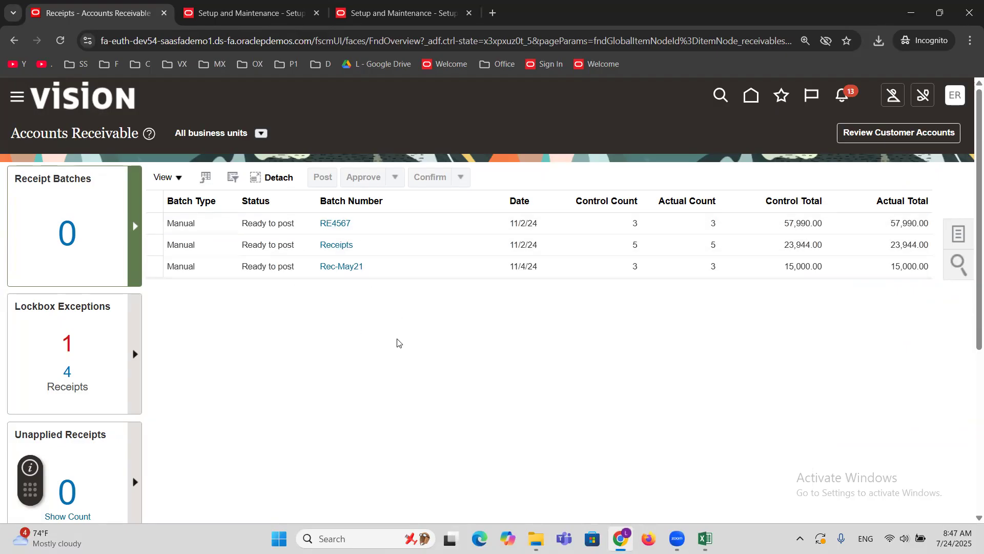
click(16, 97)
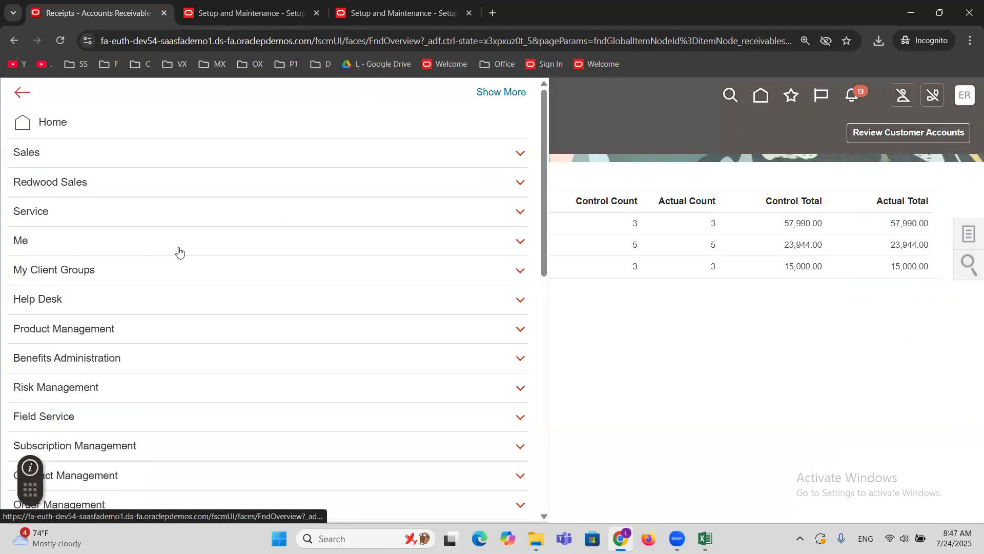
scroll(178, 250, down, 5)
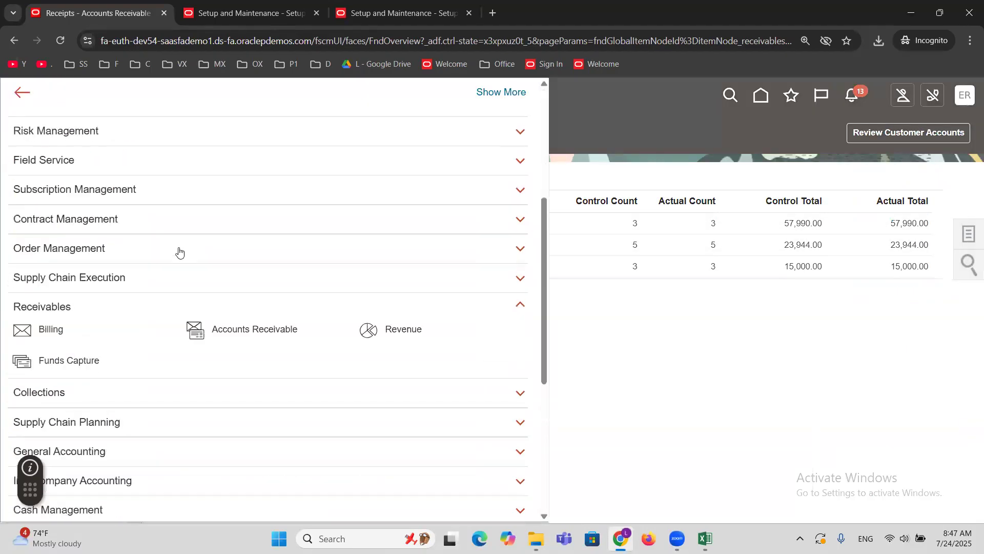
click(272, 328)
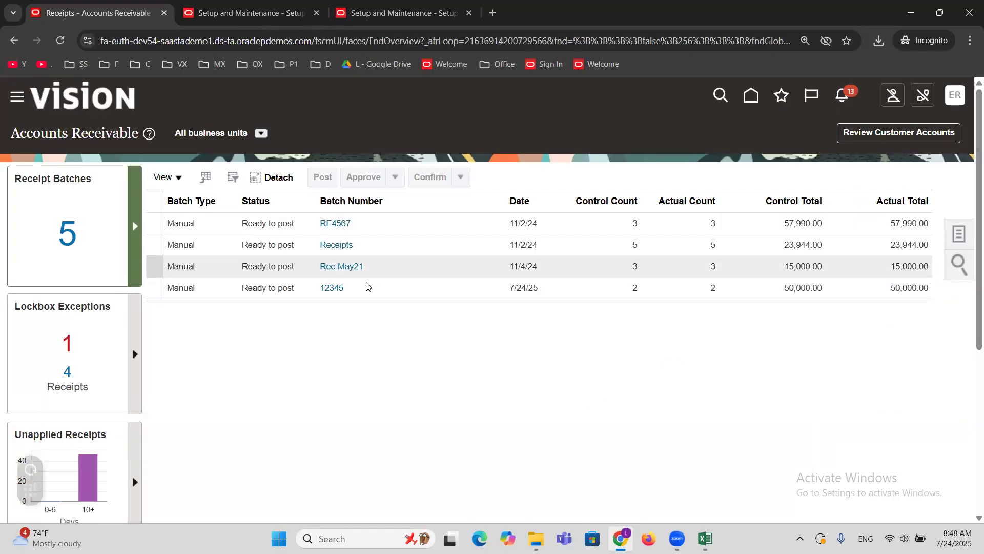
mouse_move(319, 198)
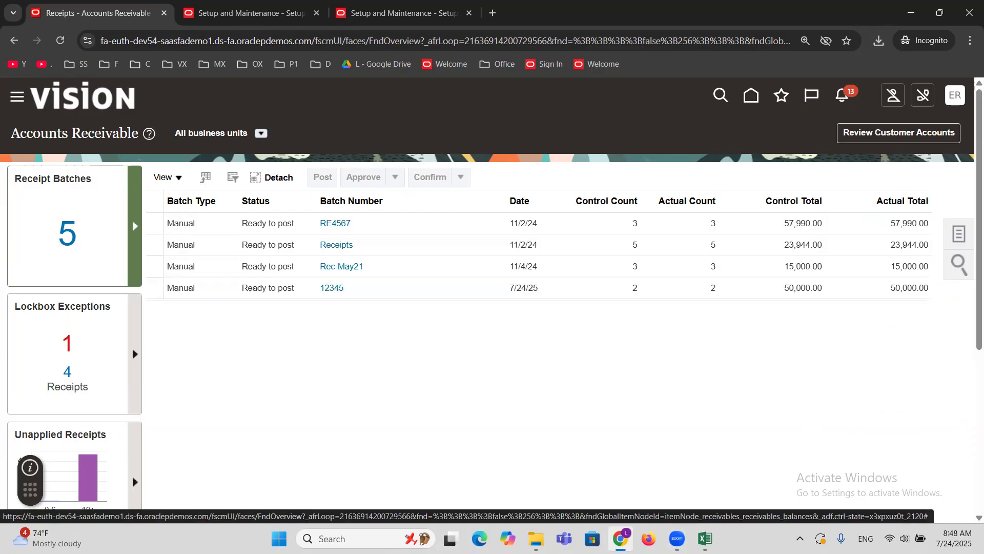
Compare the Batch Name in the Excel worksheet with the batch number listed in Accounts Receivable.
mouse_move(705, 538)
click(718, 466)
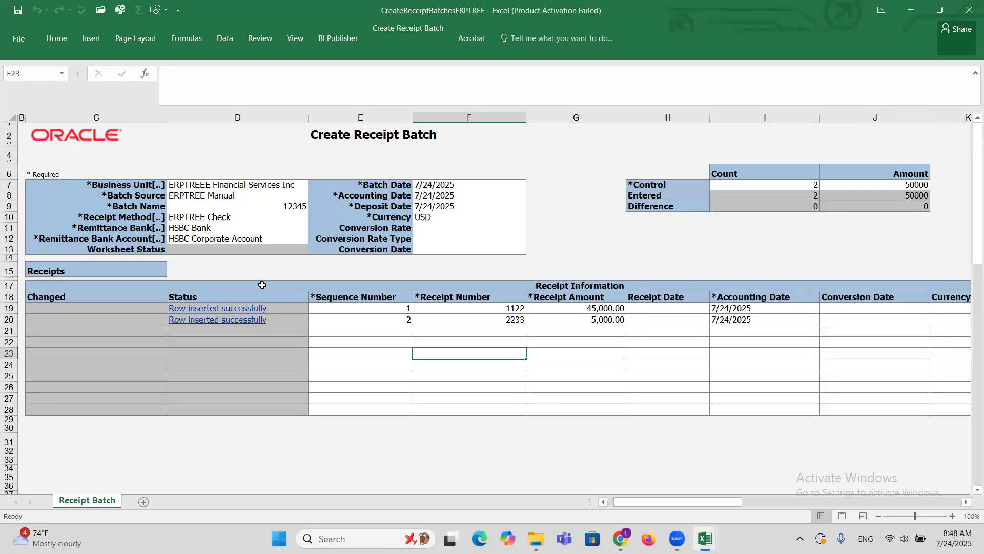
click(110, 207)
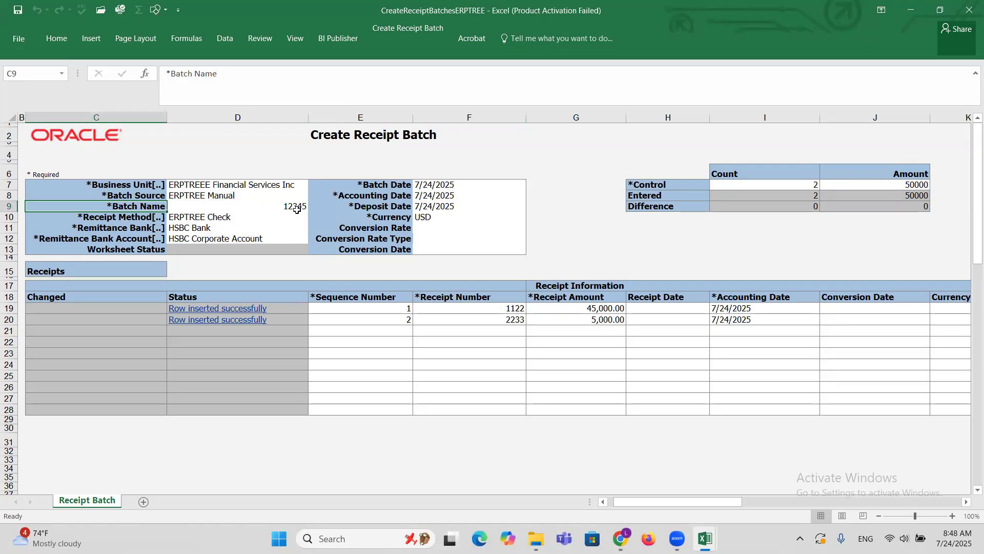
key(alt+Tab)
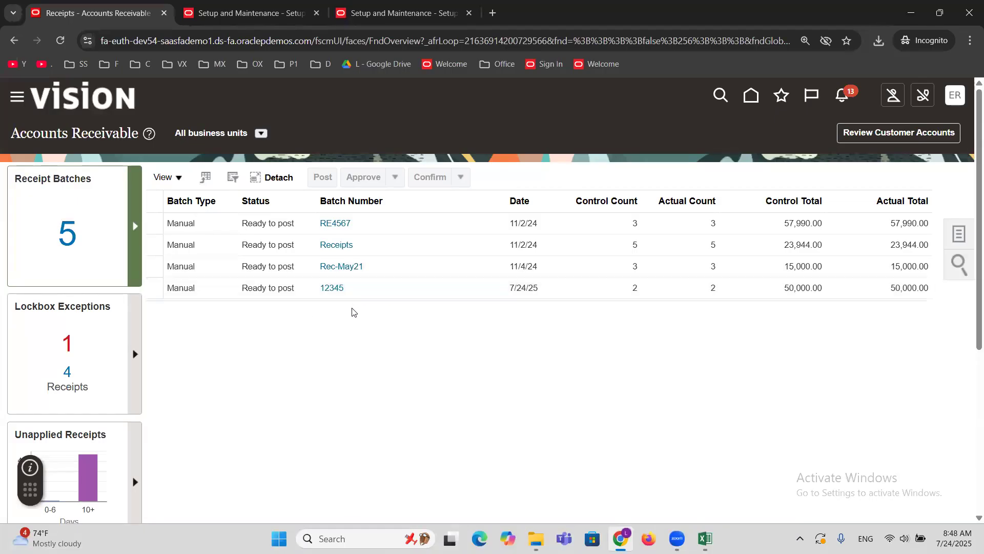
Post receipt batch 12345 and acknowledge the submitted process.
click(209, 289)
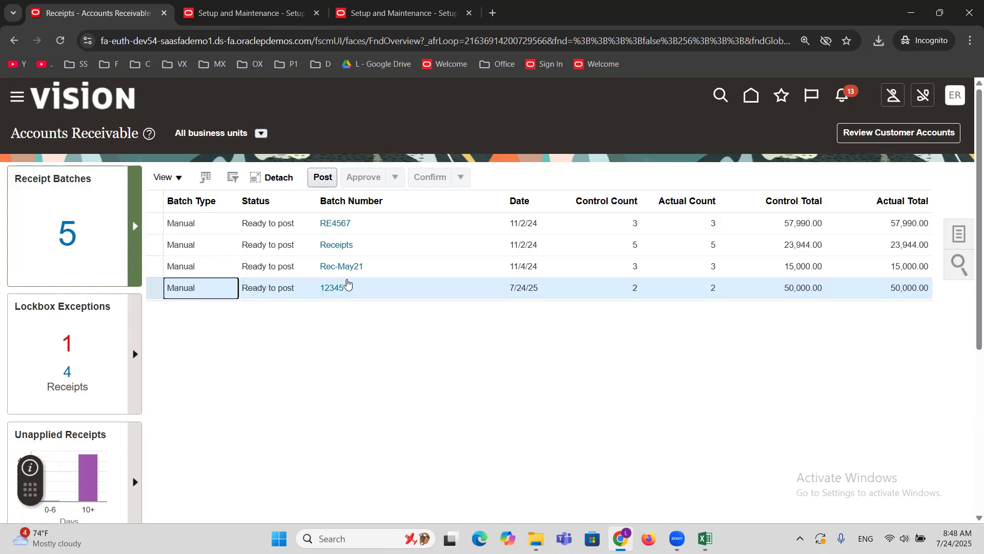
click(323, 177)
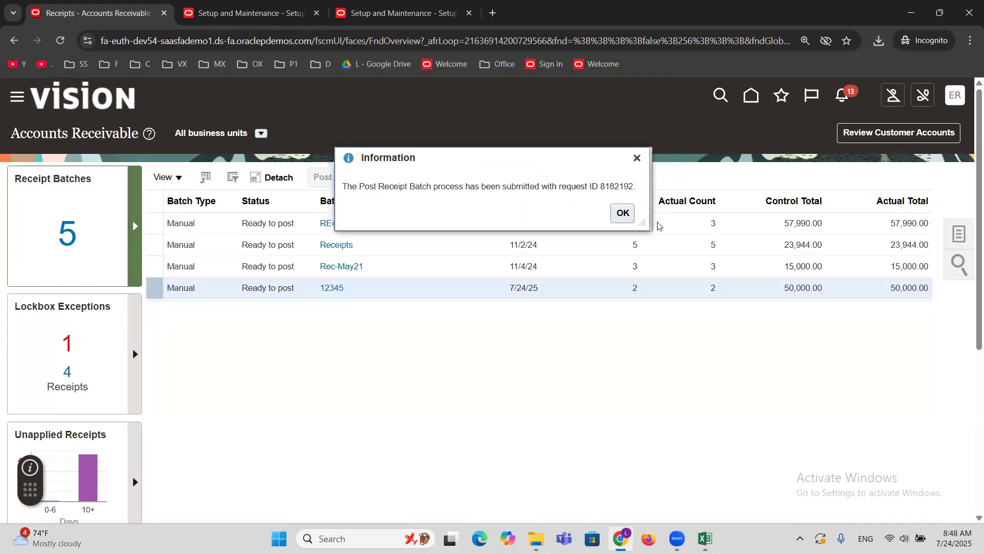
click(624, 212)
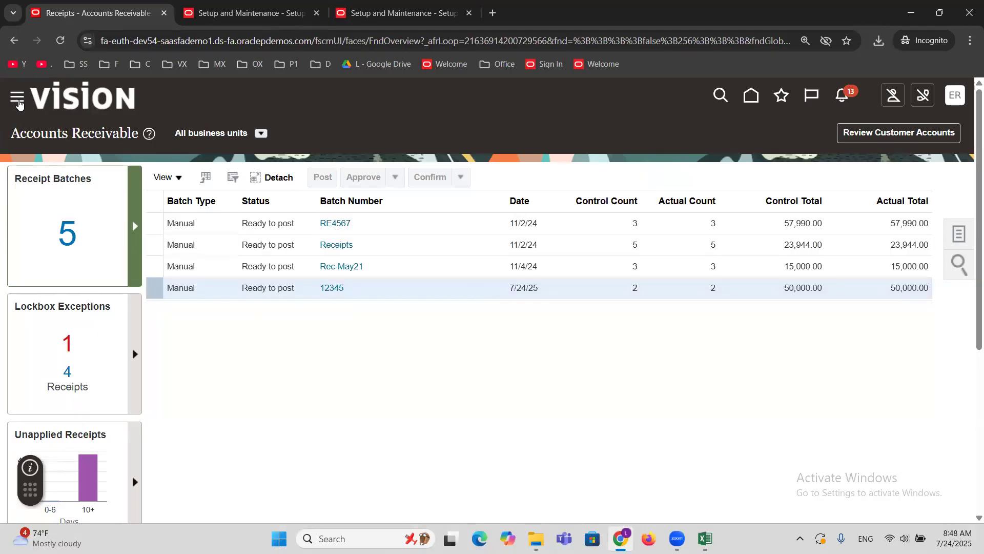
Reload the Accounts Receivable work area to check the receipt batches after posting.
click(19, 100)
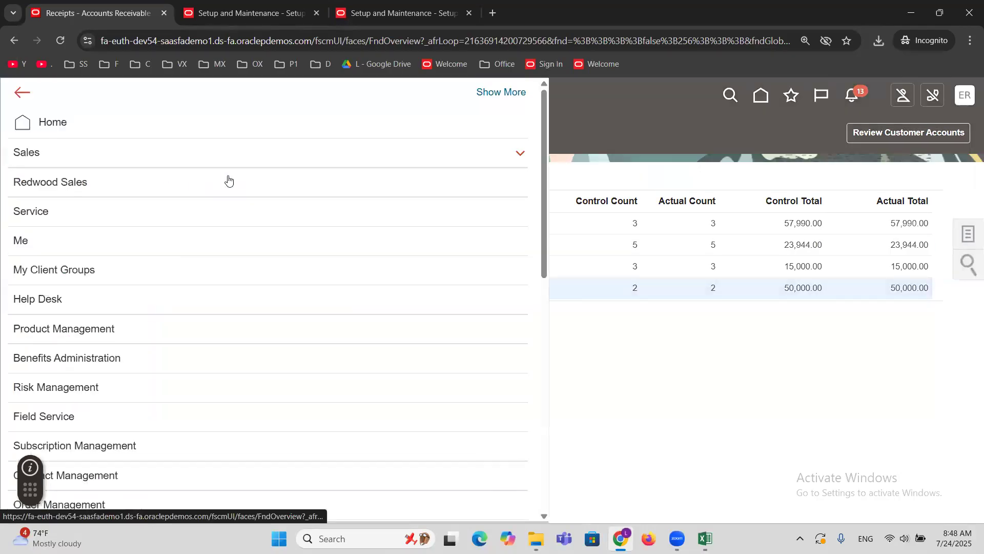
scroll(226, 181, down, 5)
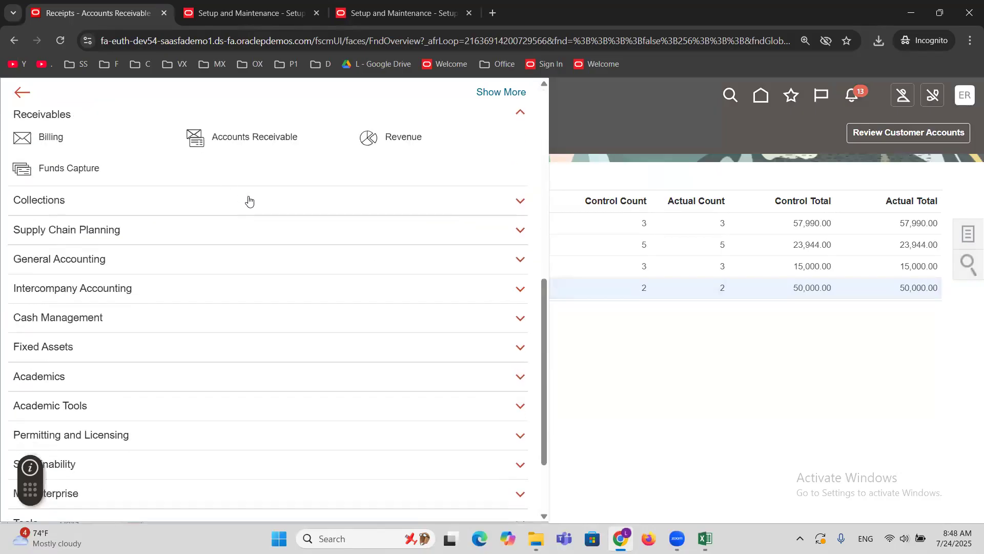
click(234, 139)
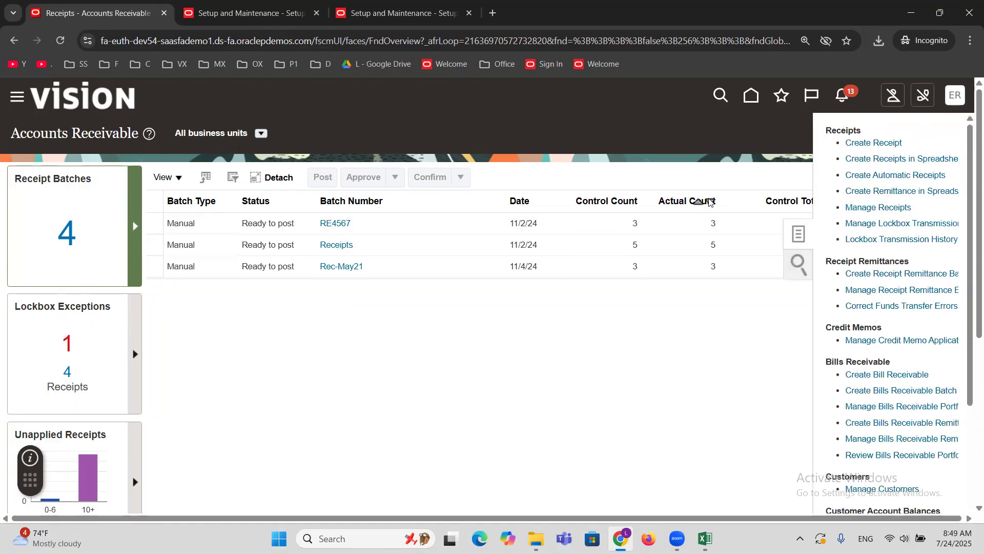
Search Manage Receipts for receipt number 1122 and open the MAXX Corporation receipt.
click(876, 207)
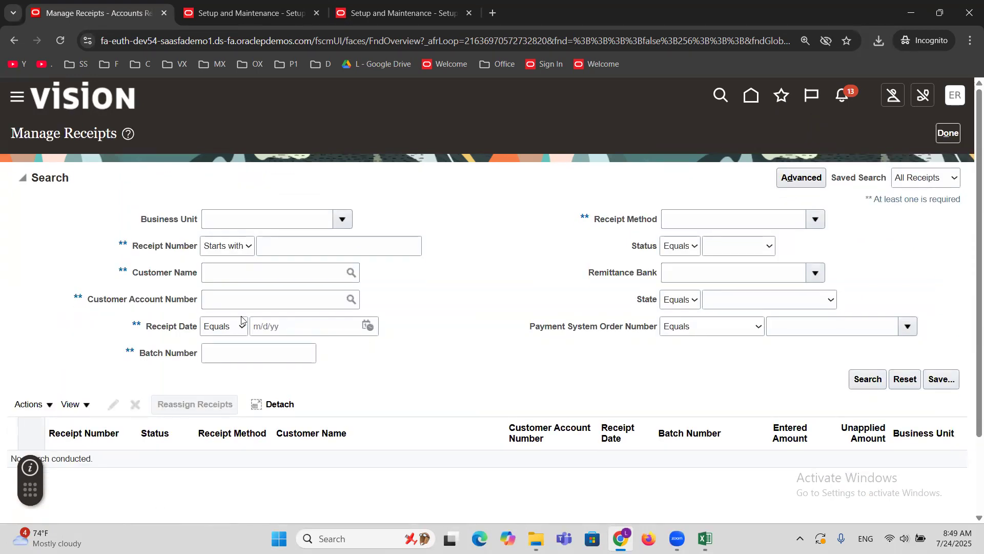
click(302, 247)
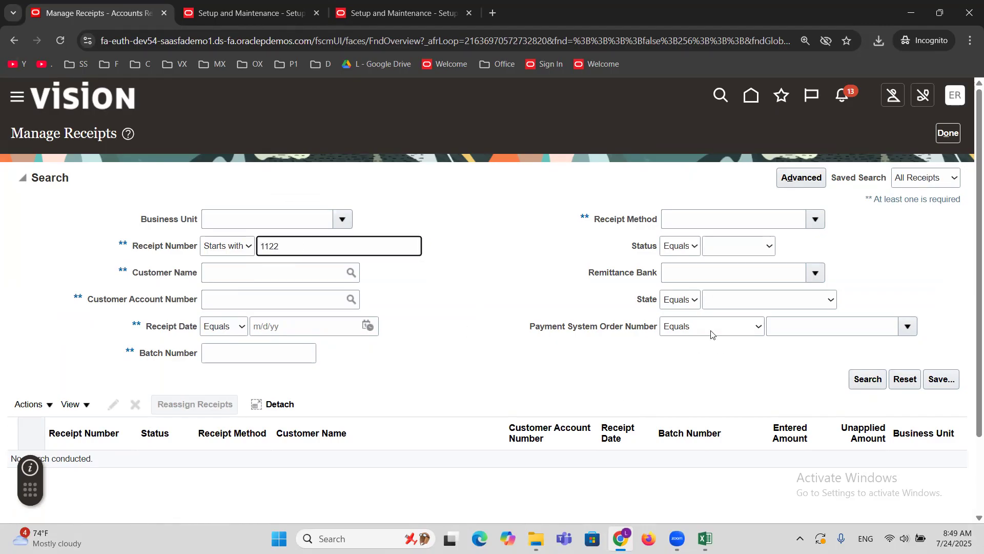
click(871, 380)
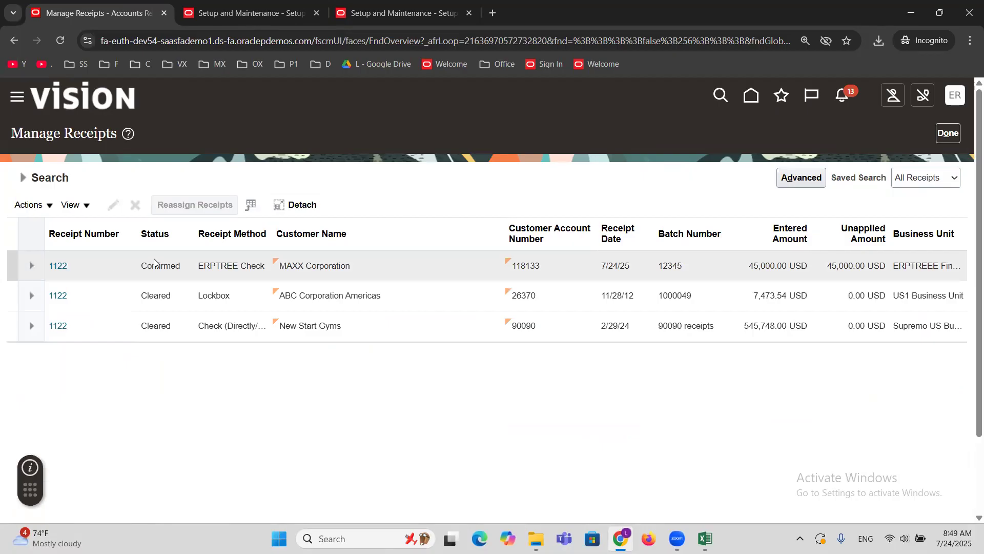
click(93, 259)
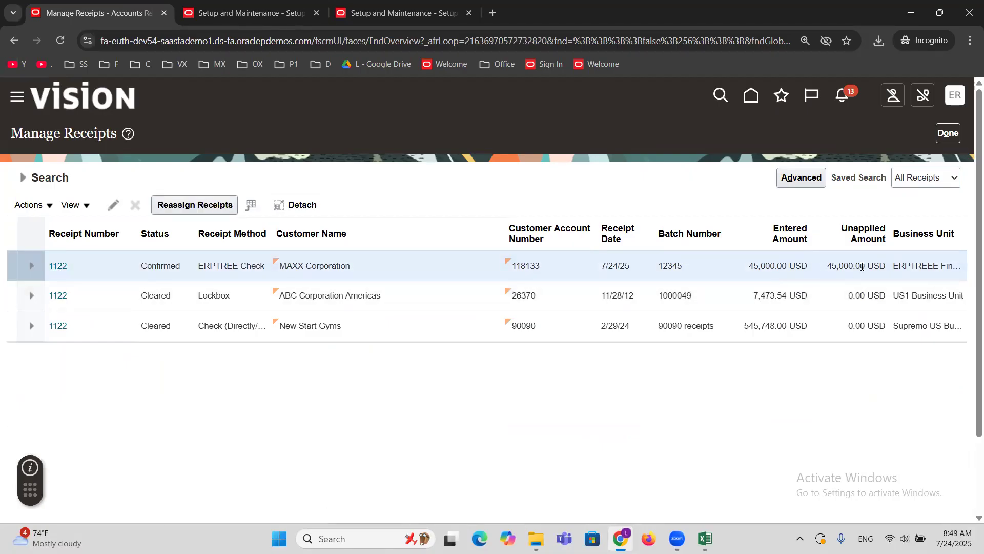
click(60, 264)
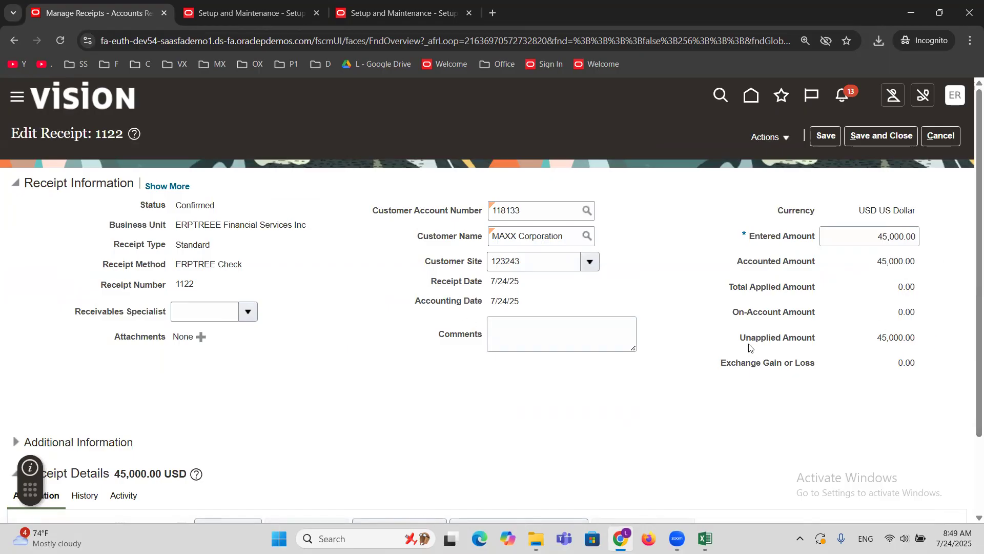
Apply receipt 1122 to MAXX Corporation's open invoices 1002 and 1003 by adding them as open receivables.
scroll(615, 395, down, 2)
click(397, 431)
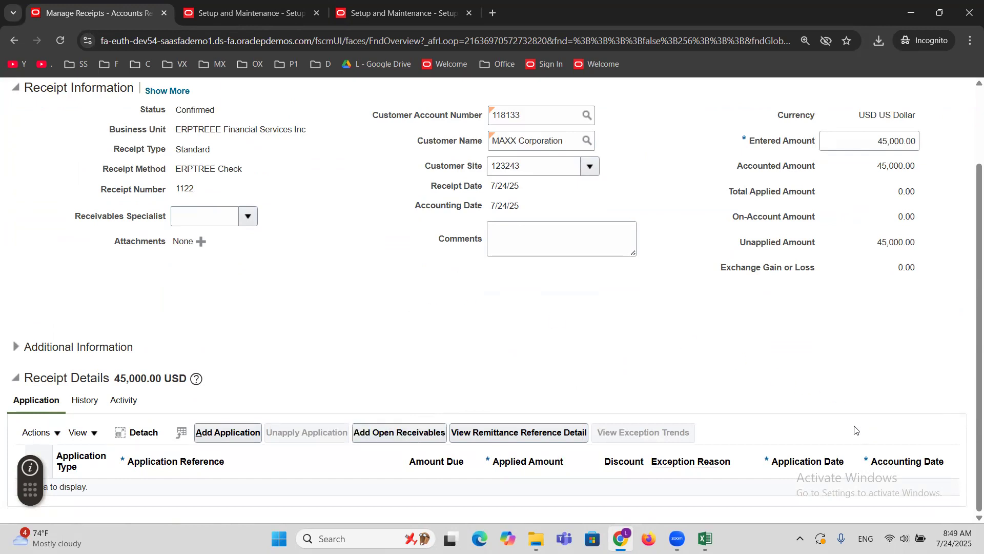
click(907, 436)
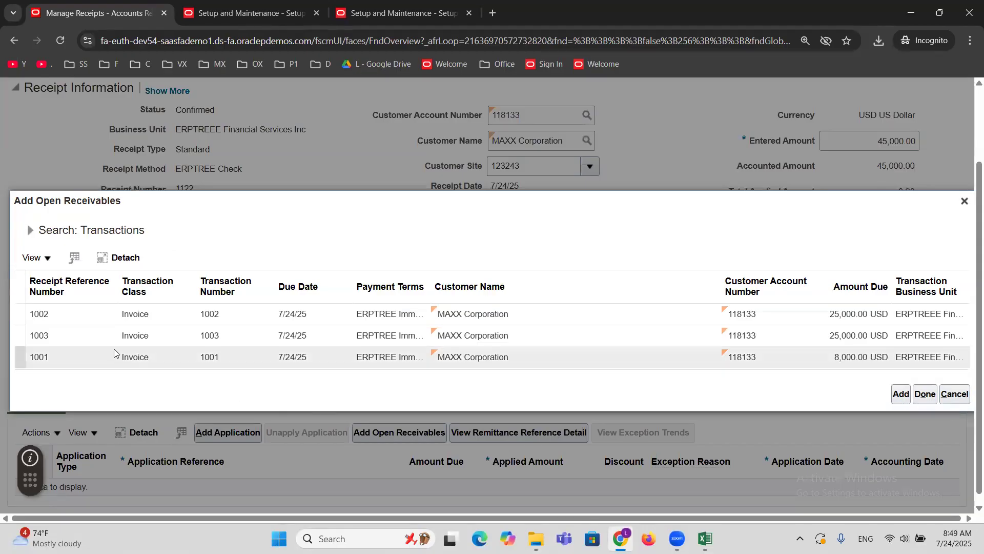
click(69, 311)
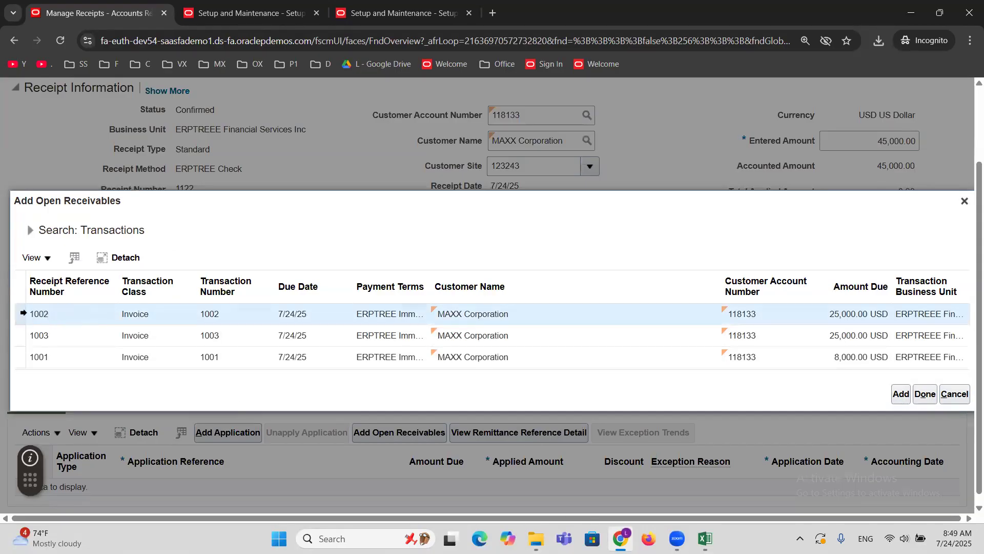
click(14, 330)
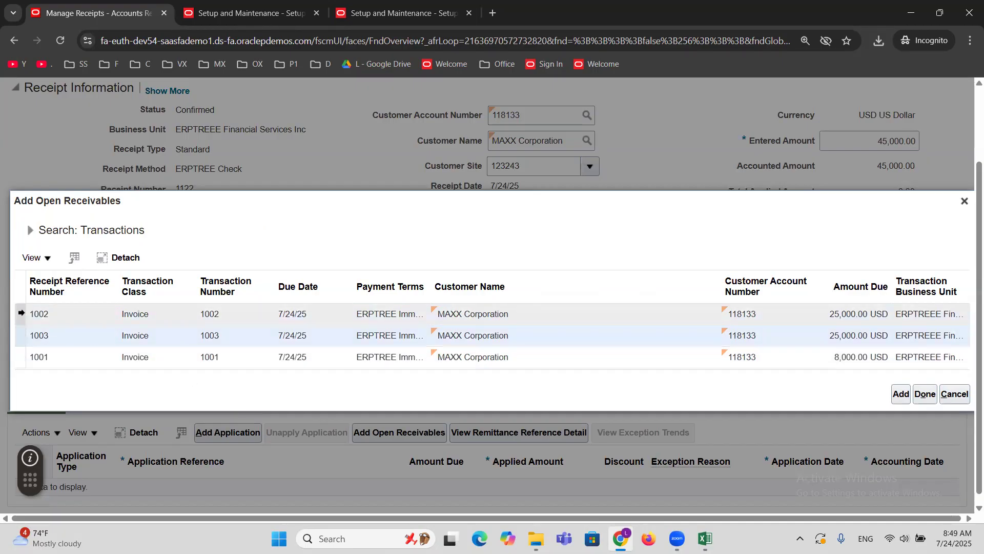
click(21, 313)
click(901, 396)
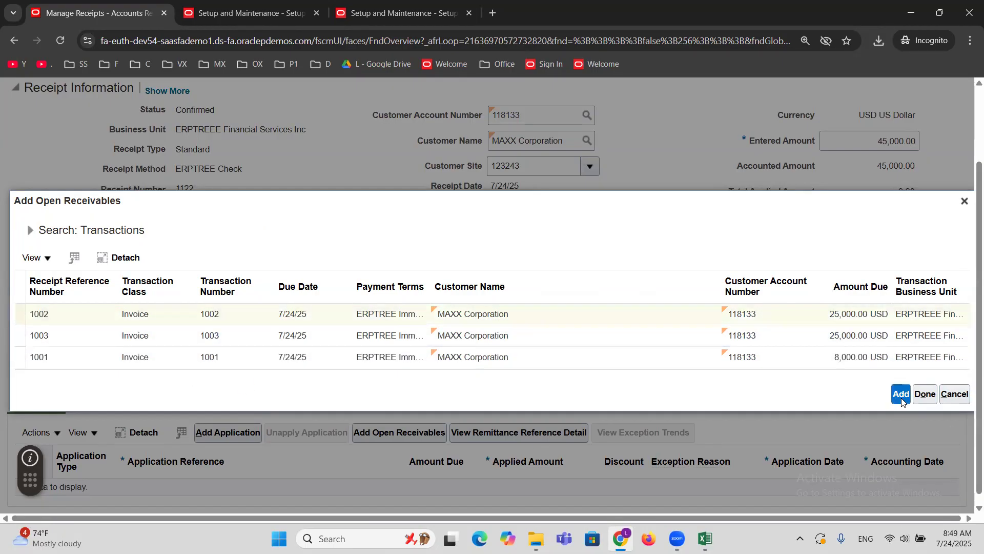
click(19, 332)
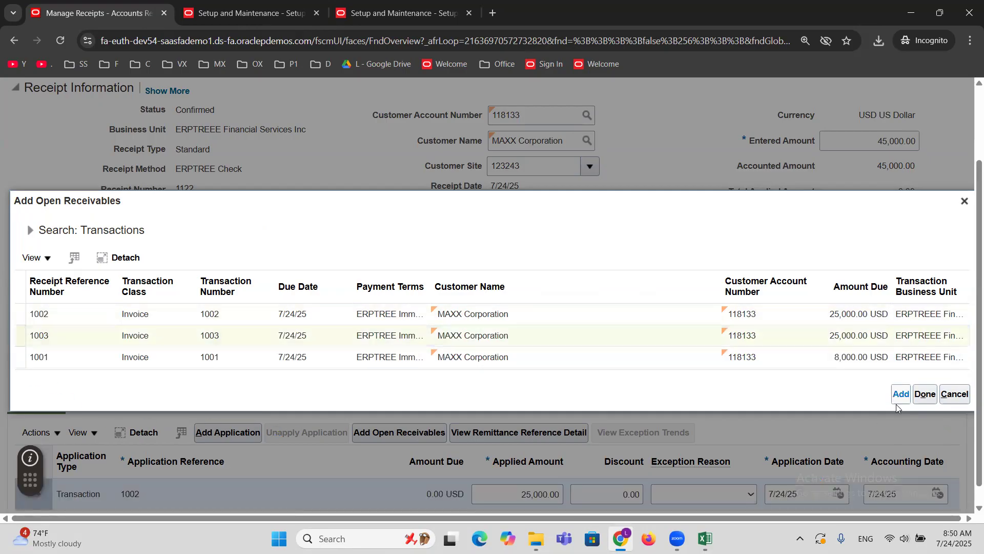
click(925, 394)
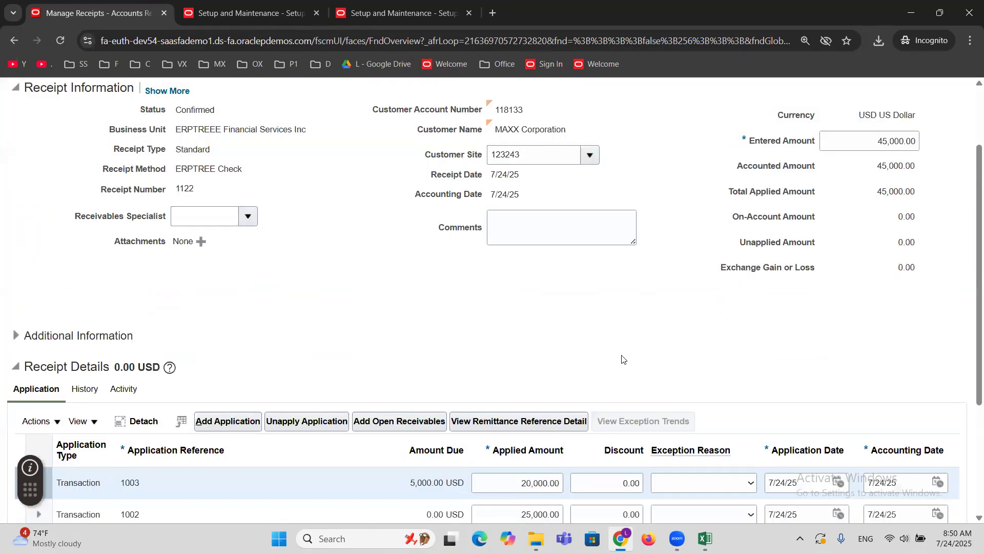
Review the invoice applications, save and close receipt 1122, and return to the Accounts Receivable work area.
scroll(566, 314, down, 2)
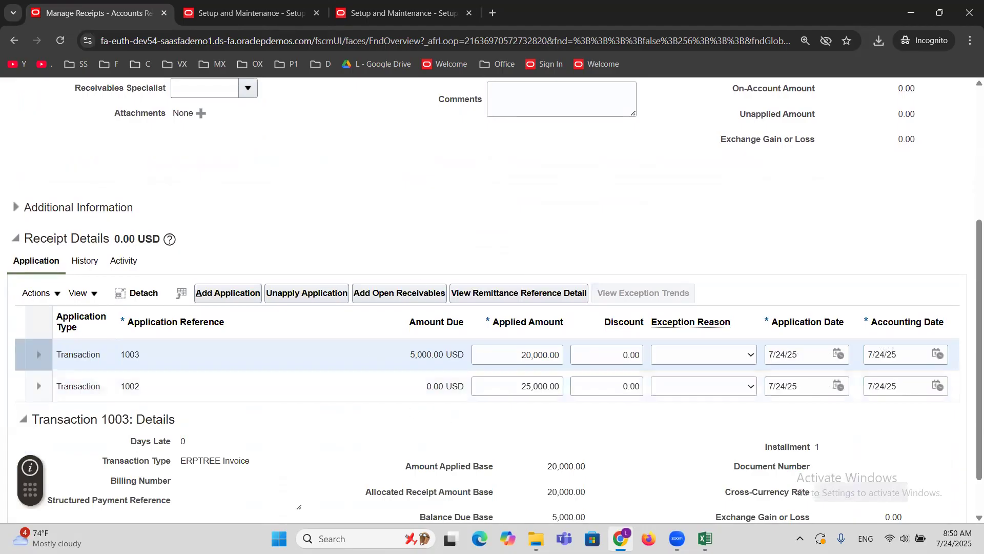
scroll(410, 410, up, 4)
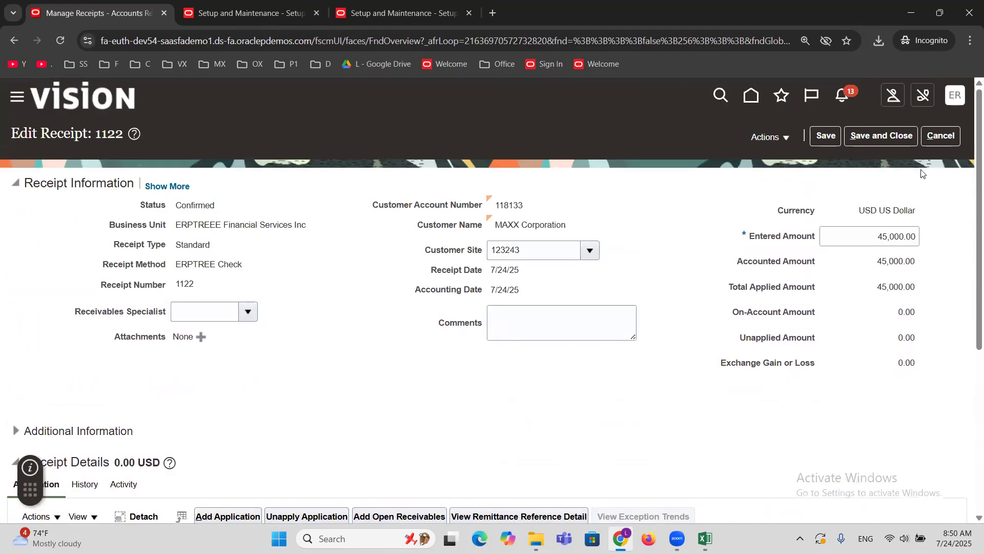
click(869, 140)
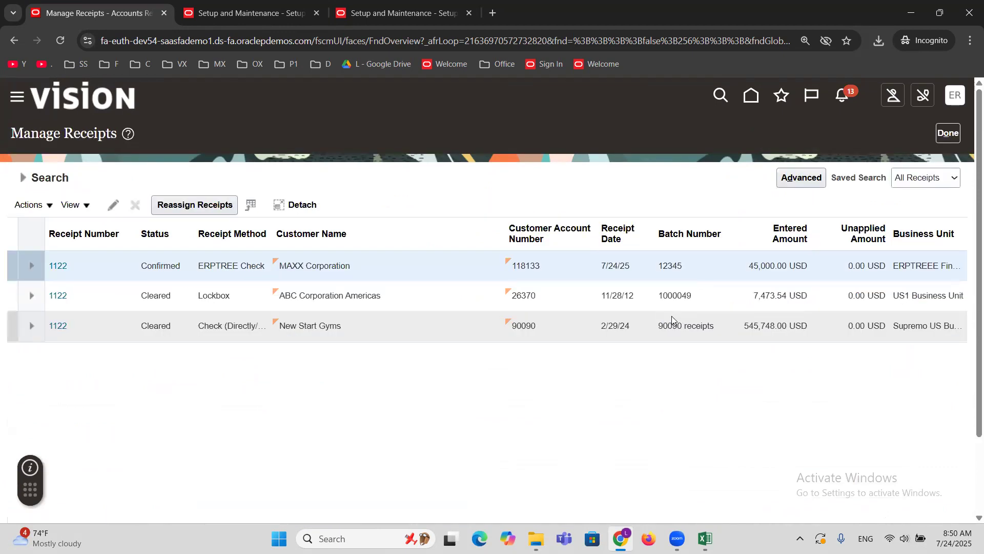
click(948, 133)
Switch to the CreateReceiptBatchesERPTREE workbook in Excel and close it without saving the changes.
mouse_move(705, 538)
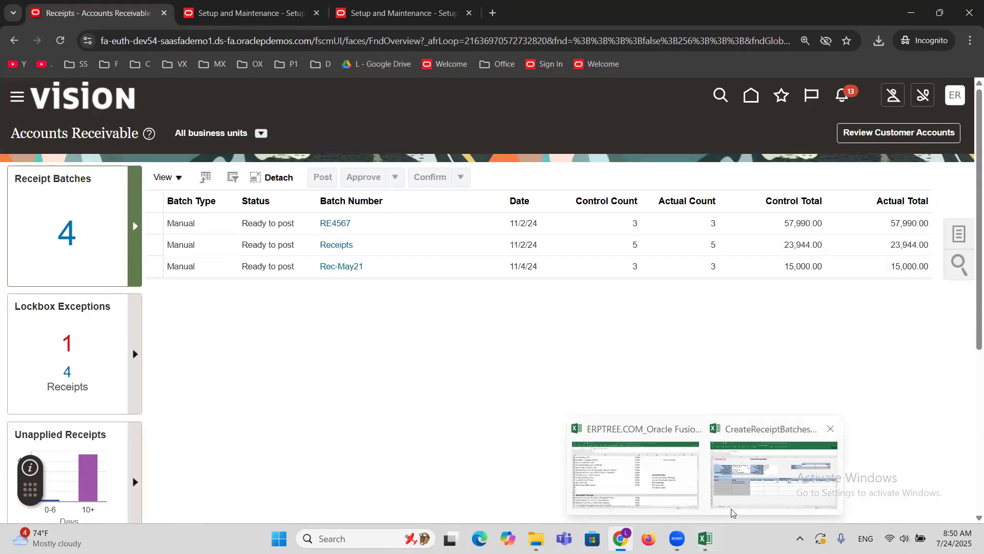
click(773, 464)
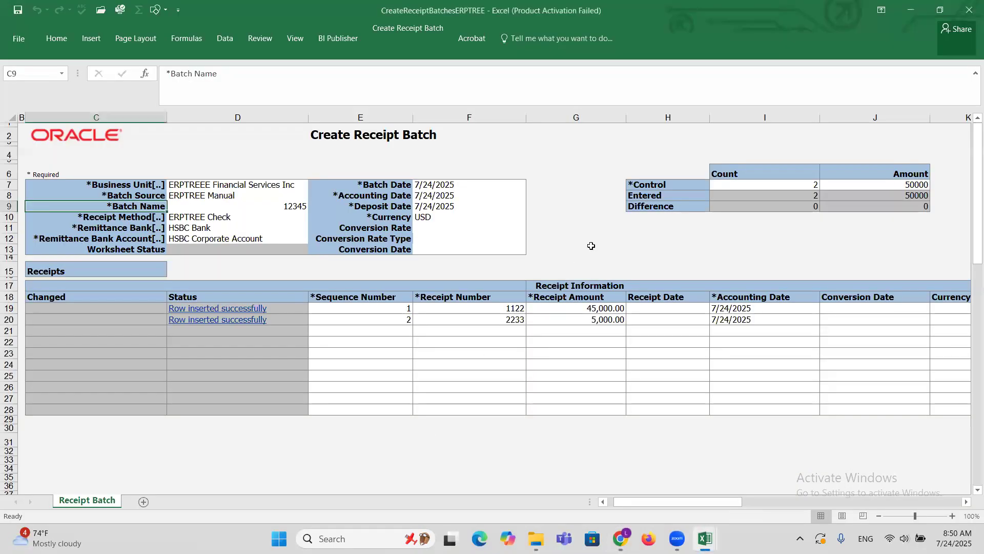
click(969, 6)
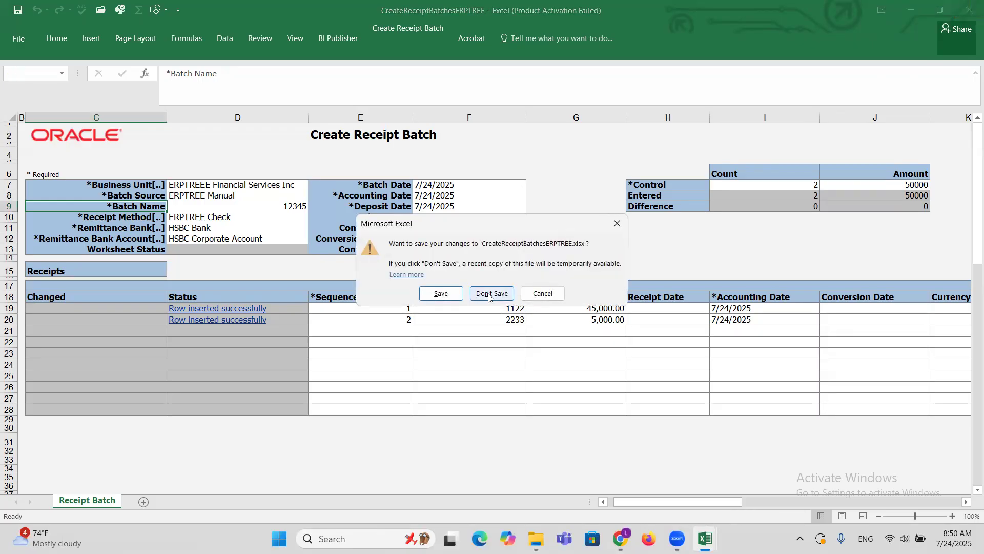
click(488, 294)
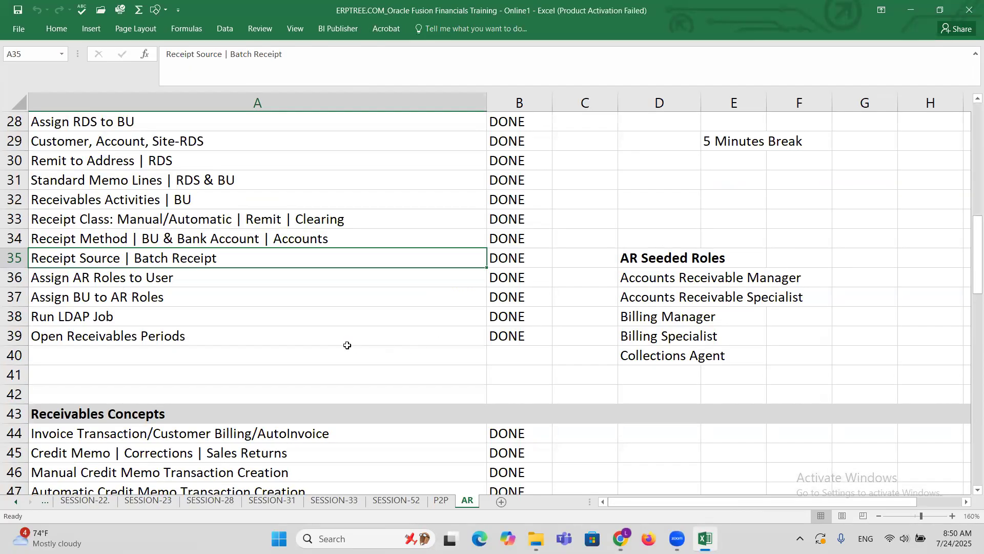
Mark Batch Receipts - Spreadsheet as DONE in cell B54 of the AR sheet and select the Standard Receipt Reversal topic in A55.
scroll(348, 345, down, 4)
click(117, 394)
key(Right)
text(DONE)
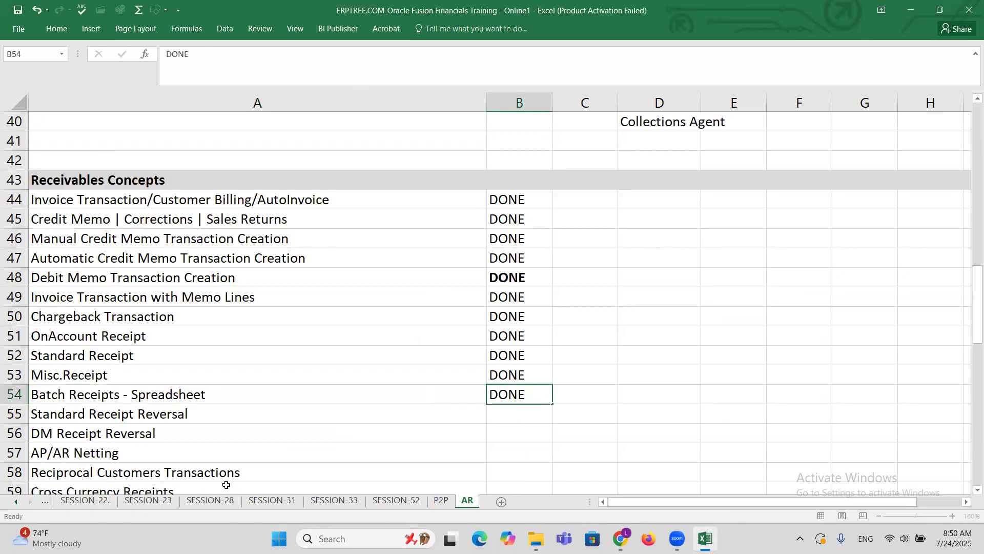
key(Right)
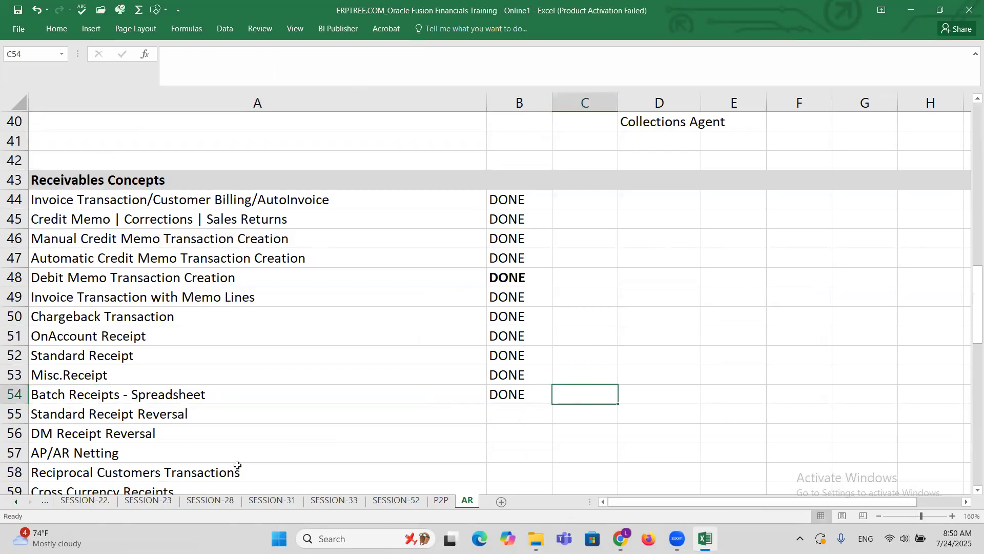
scroll(258, 396, down, 2)
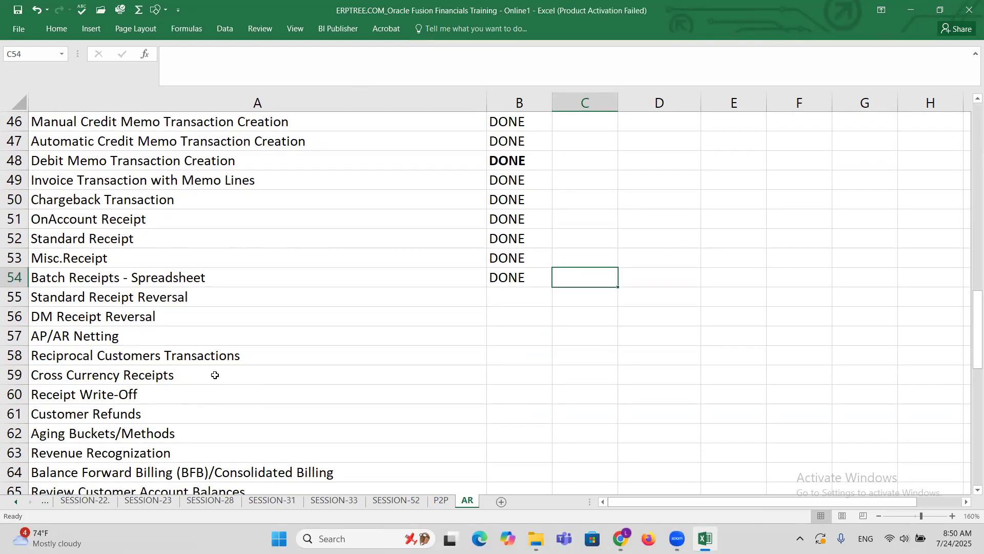
click(152, 298)
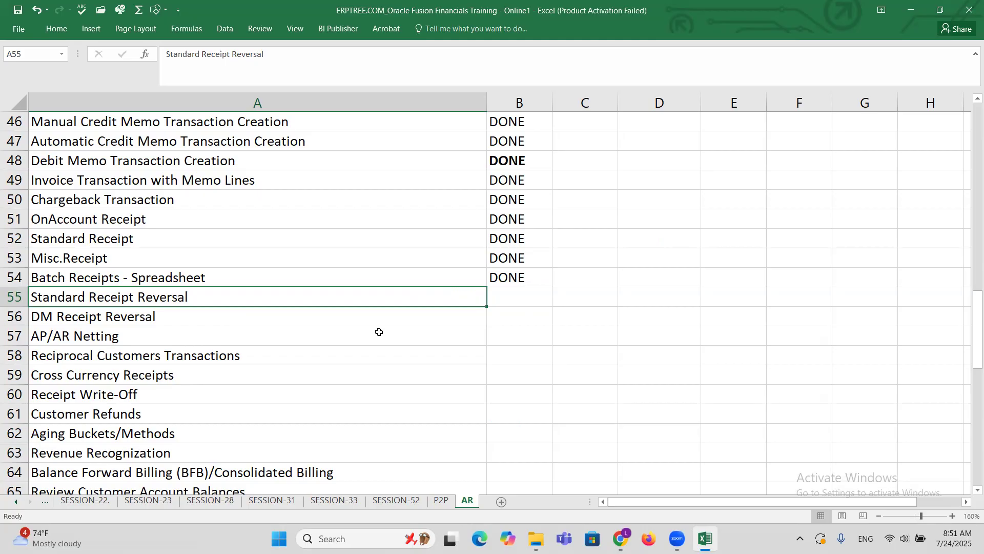
Enter the label Trans in cell D55 and the amount 5000 in cell E55 beside Standard Receipt Reversal.
click(653, 291)
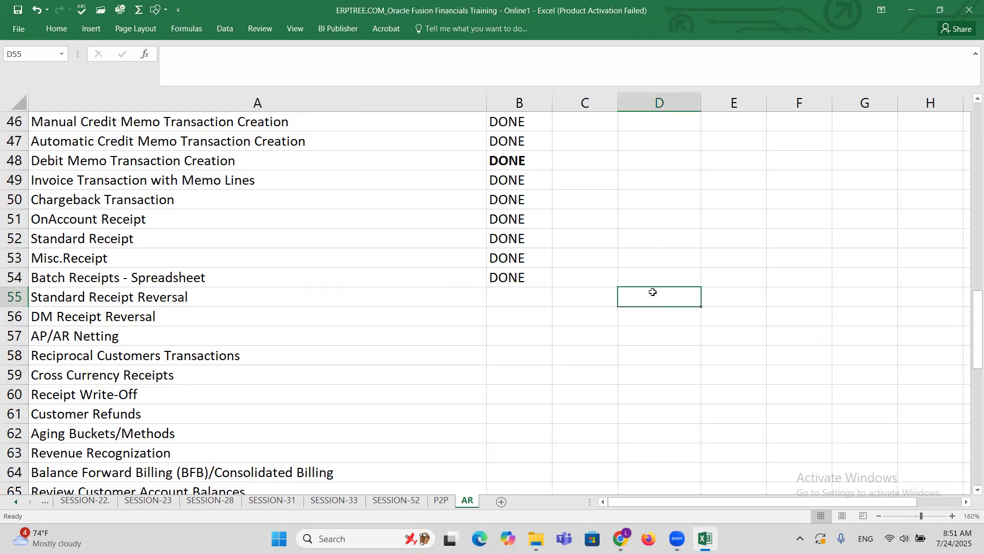
text(t)
key(BackSpace)
text(Trans)
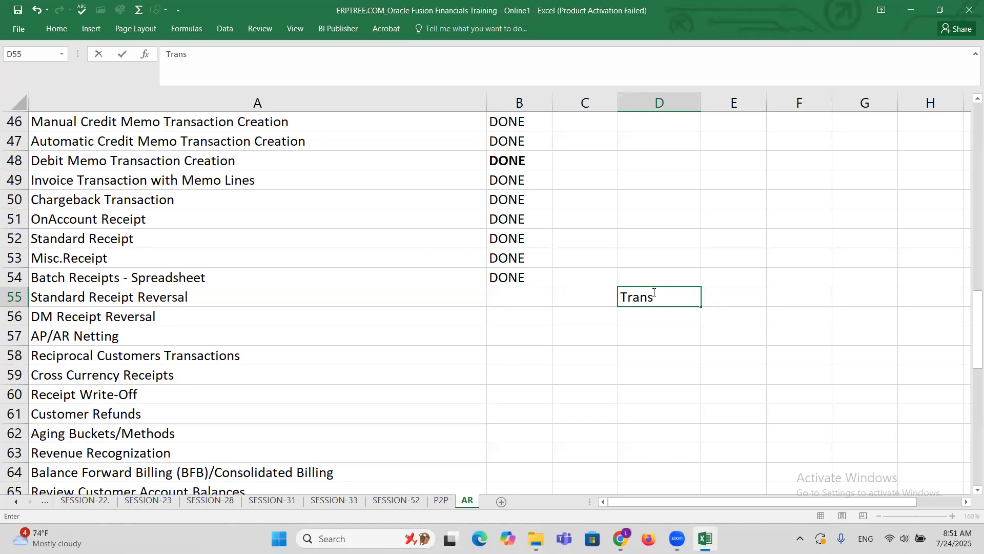
key(Tab)
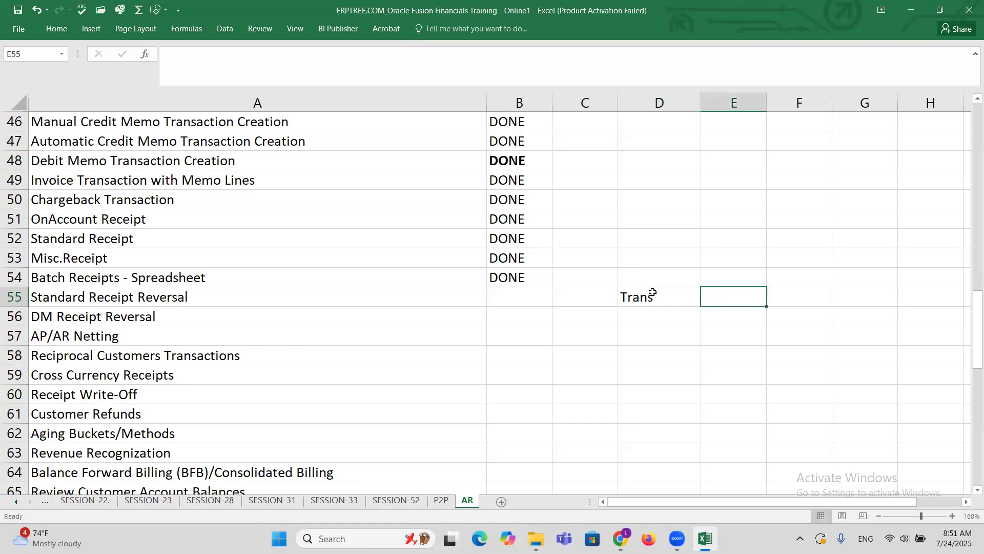
text(5000)
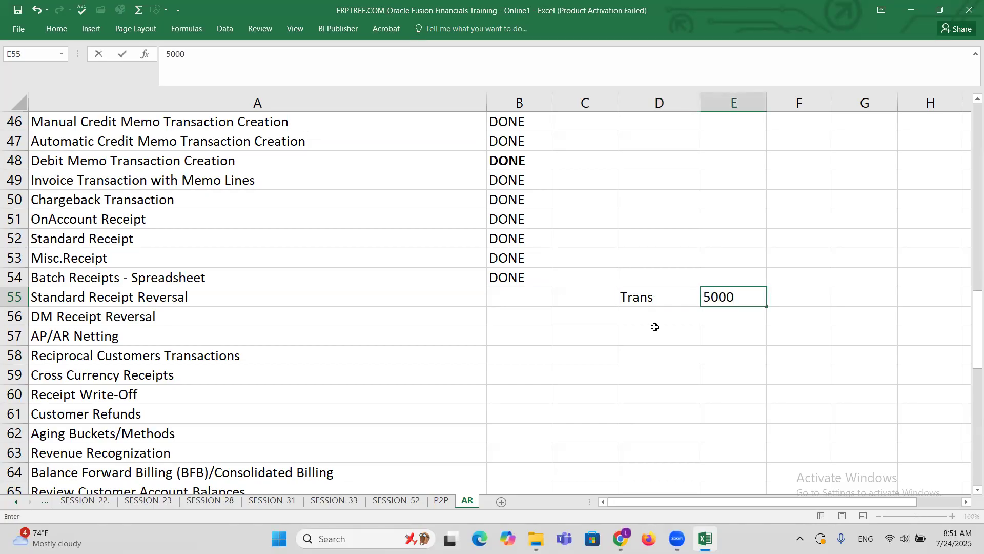
Enter Receipt in cell D56 and the note "5000, Apply" in cell E56.
click(651, 316)
text(Receipt)
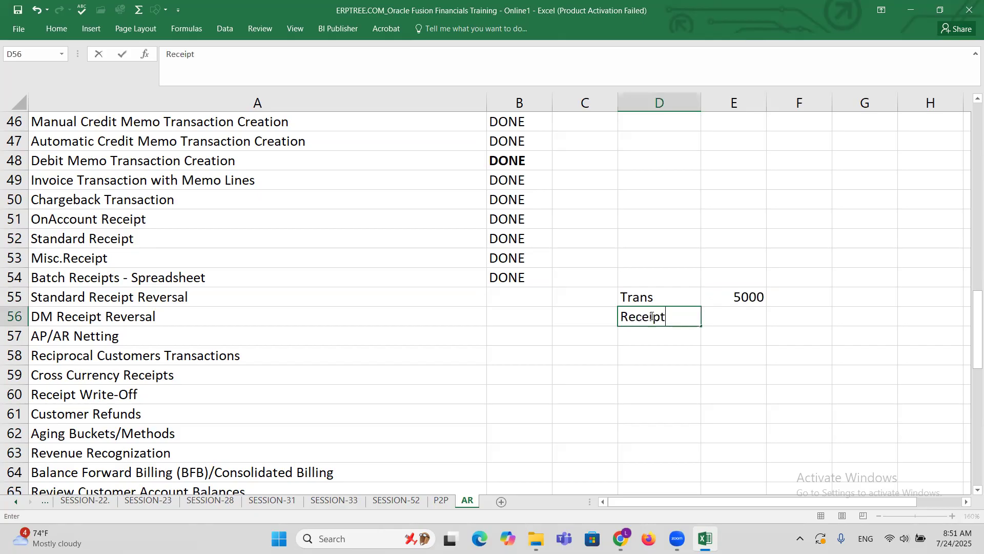
key(Tab)
text(500)
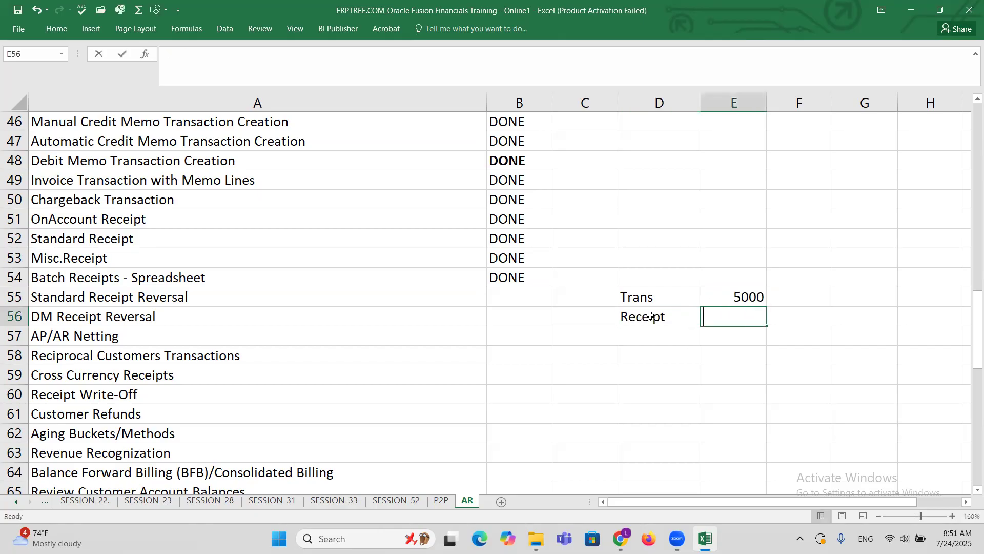
text(0)
text(, Apply)
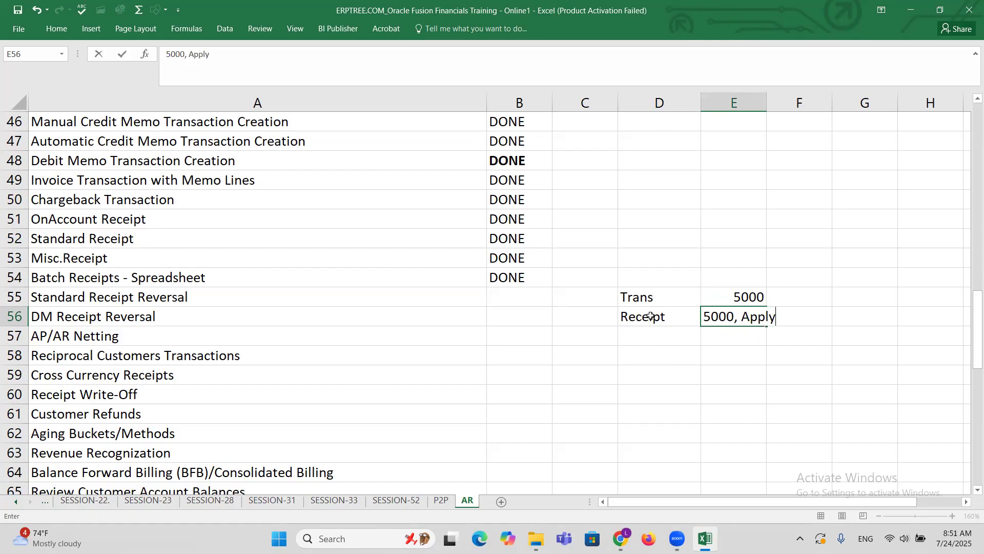
key(Tab)
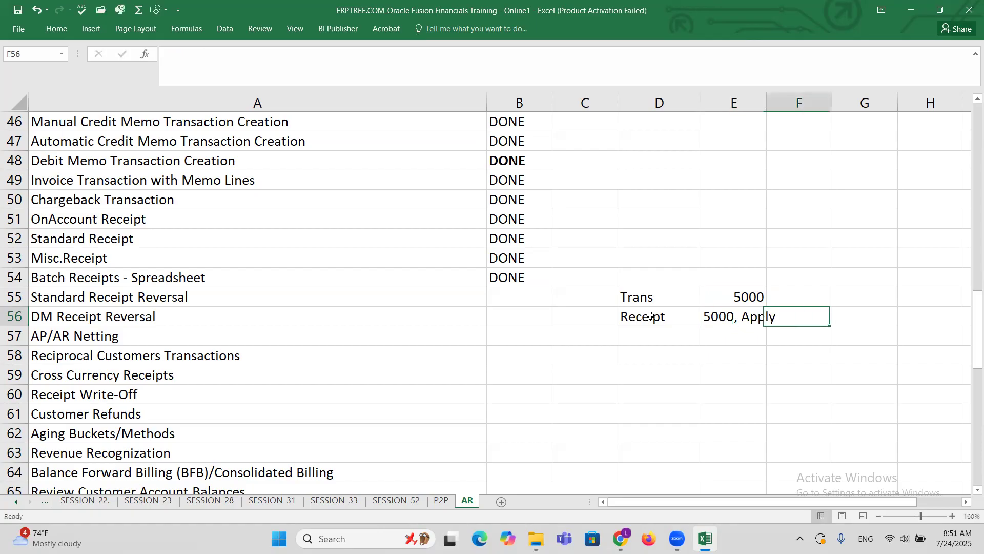
Add Reverse in cell D57 as the third stage of the receipt reversal example.
click(688, 341)
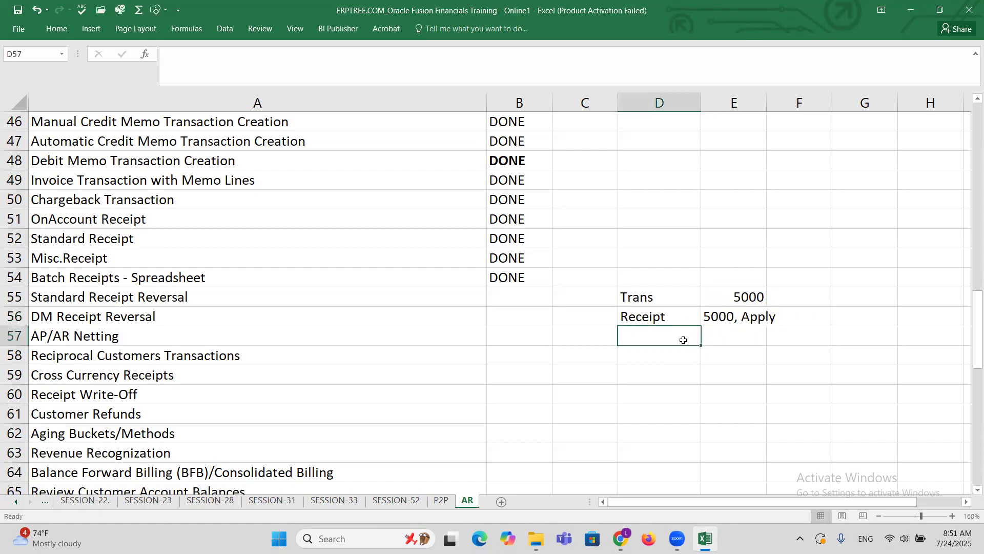
text(Reverse)
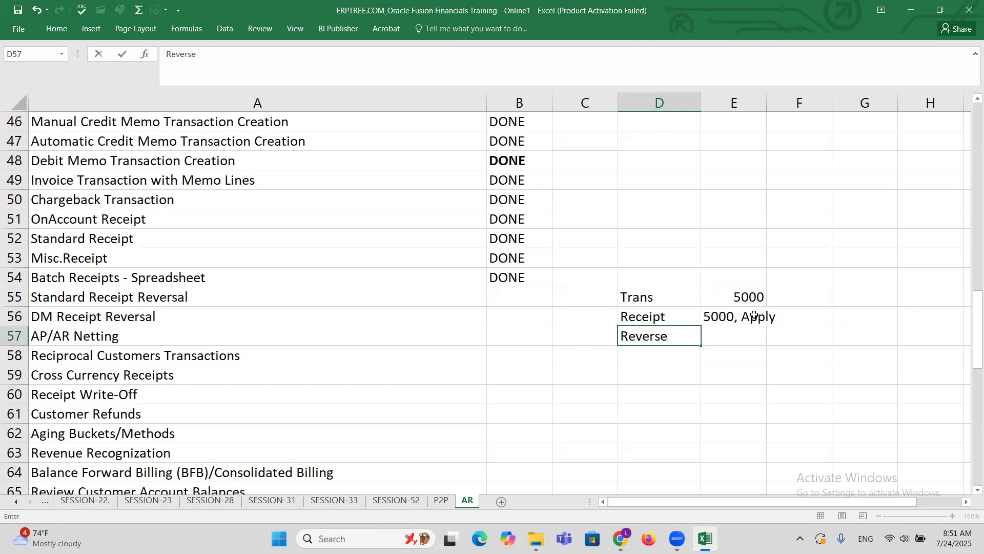
click(746, 299)
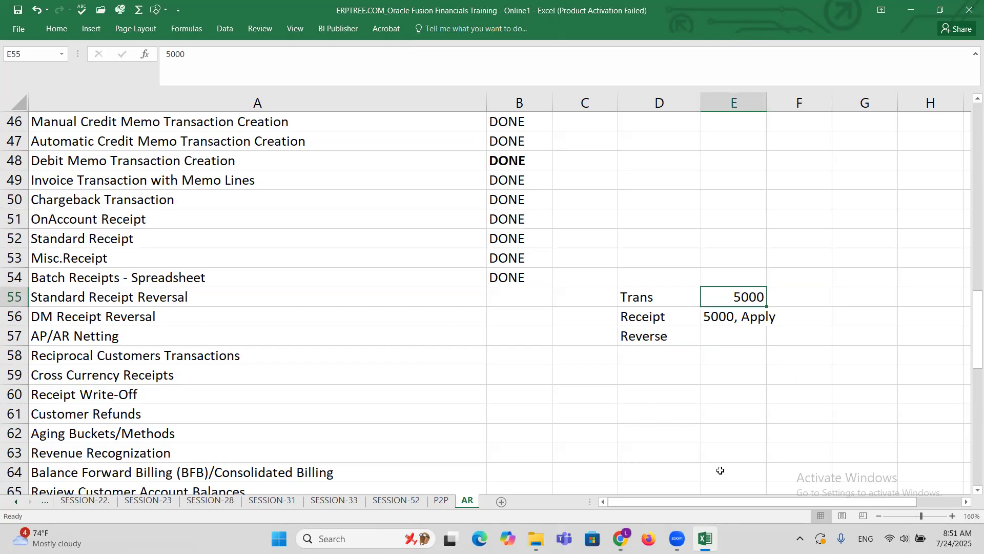
Switch to Oracle Fusion in Chrome, go to the Receivables Billing work area and start a new transaction.
click(620, 538)
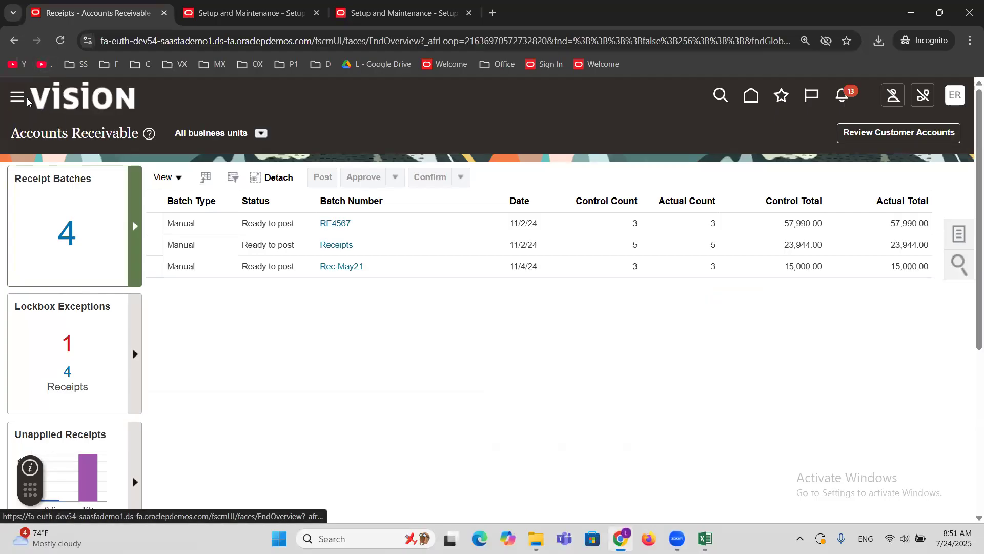
click(497, 230)
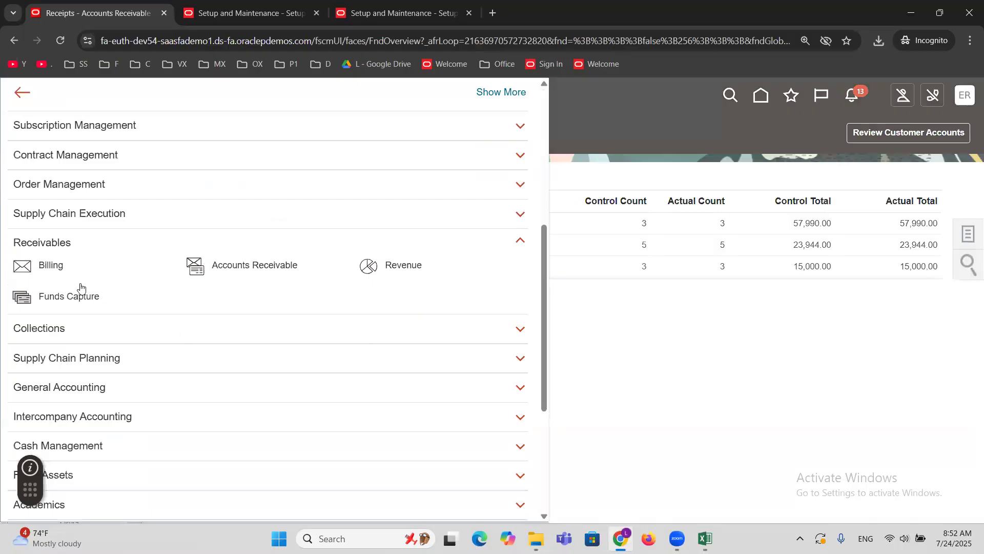
click(51, 266)
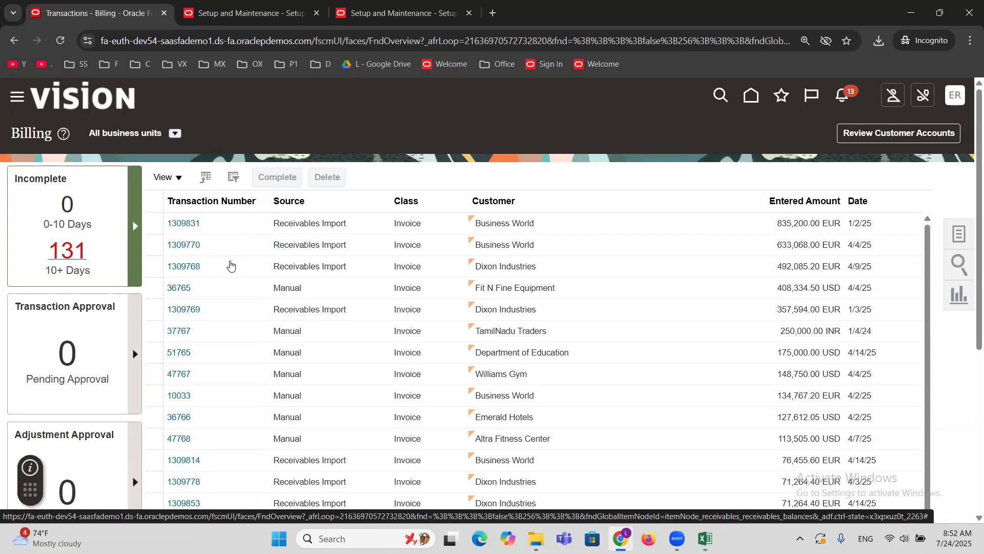
click(968, 237)
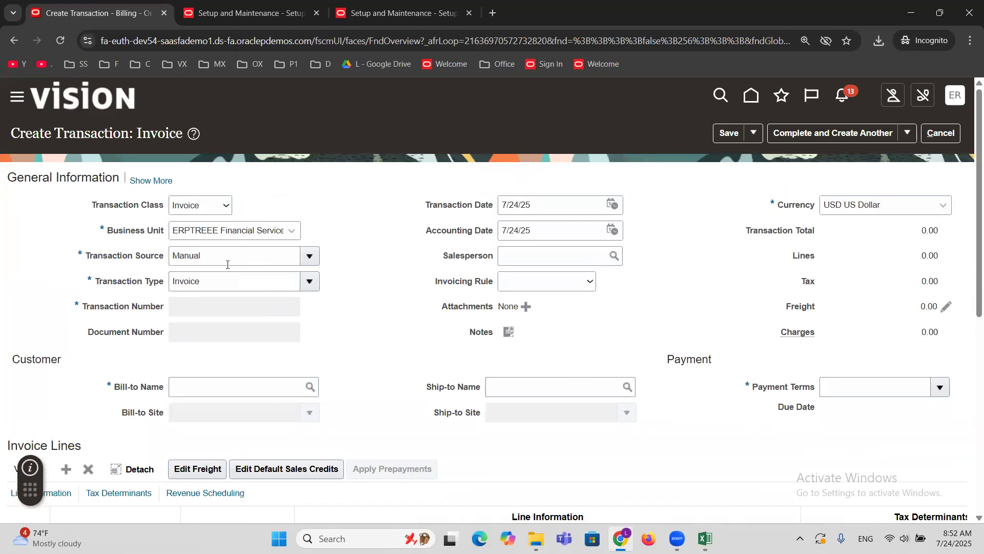
Set the transaction source to ERPTREE Invoice by searching the available sources for ERPTREE.
double_click(228, 264)
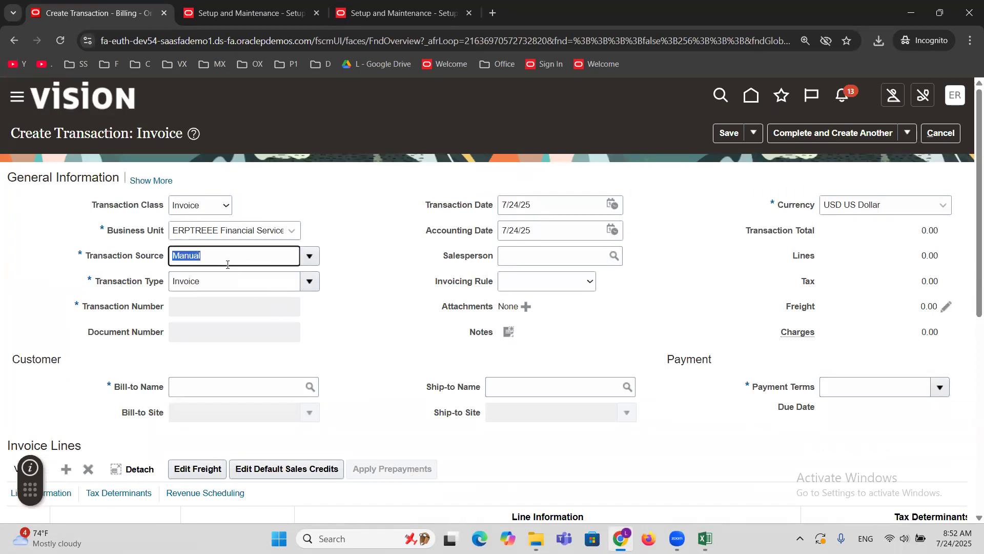
text(ERPTREE)
key(Tab)
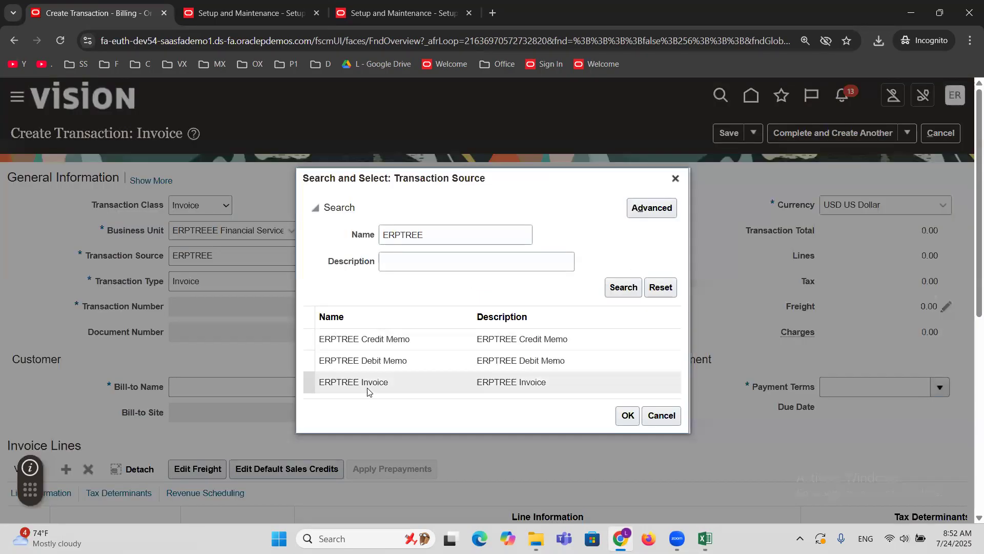
click(367, 388)
click(623, 419)
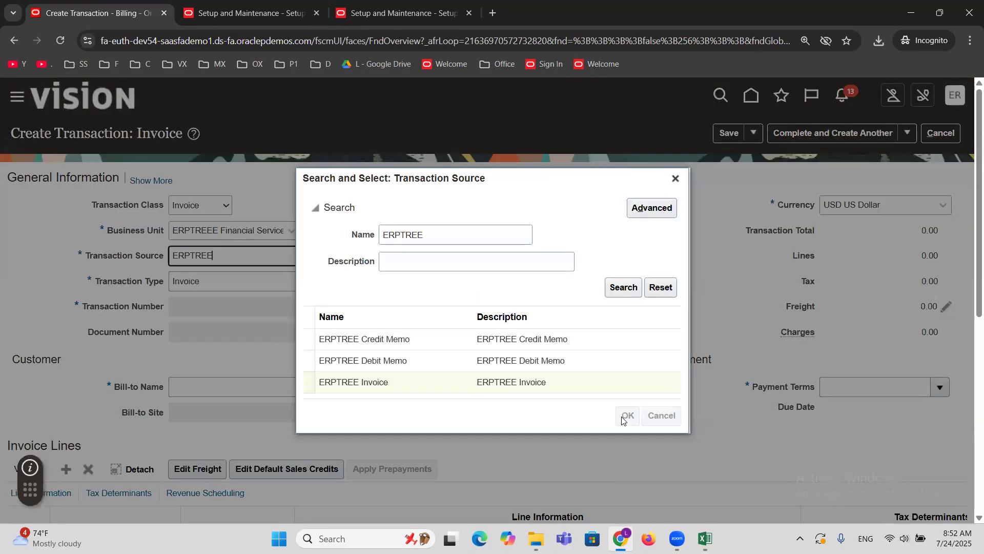
Set MAXX Corporation as the invoice's bill-to customer.
click(248, 379)
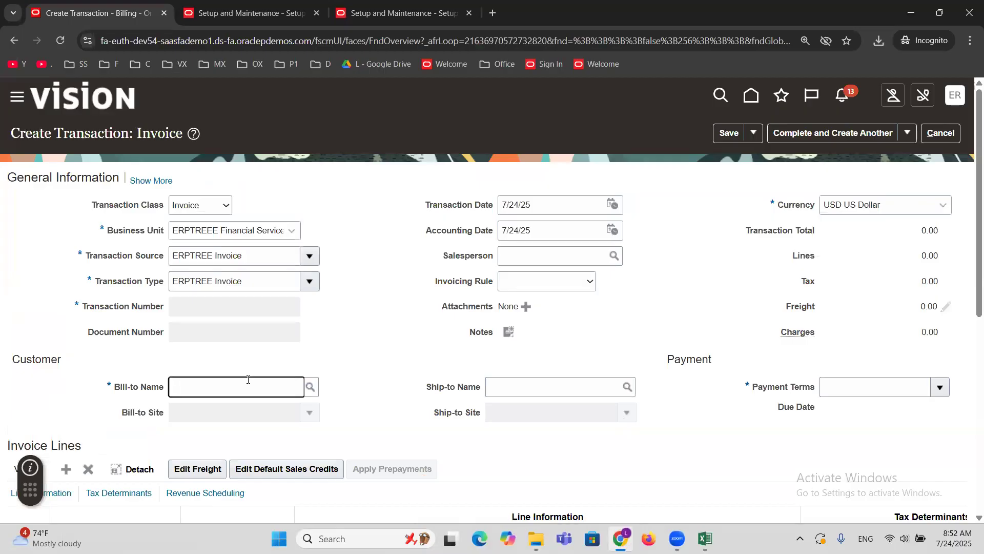
text(MAXX)
key(Tab)
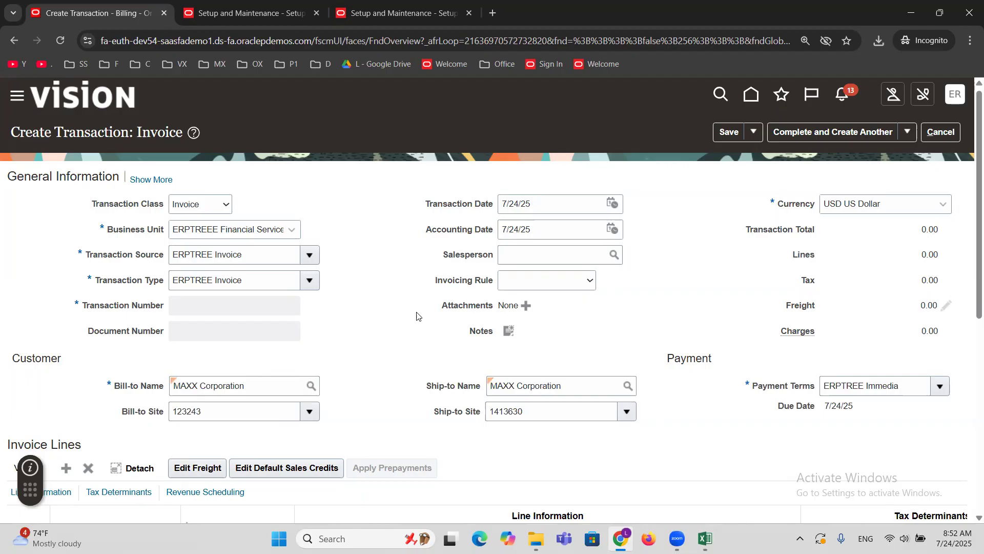
Fill in the first invoice line with description GOODS, quantity 1 and unit price 5000.
scroll(417, 315, down, 4)
click(239, 382)
text(GOODS)
key(Tab)
key(Tab)
key(Tab)
text(1)
key(Tab)
text(5000)
key(Tab)
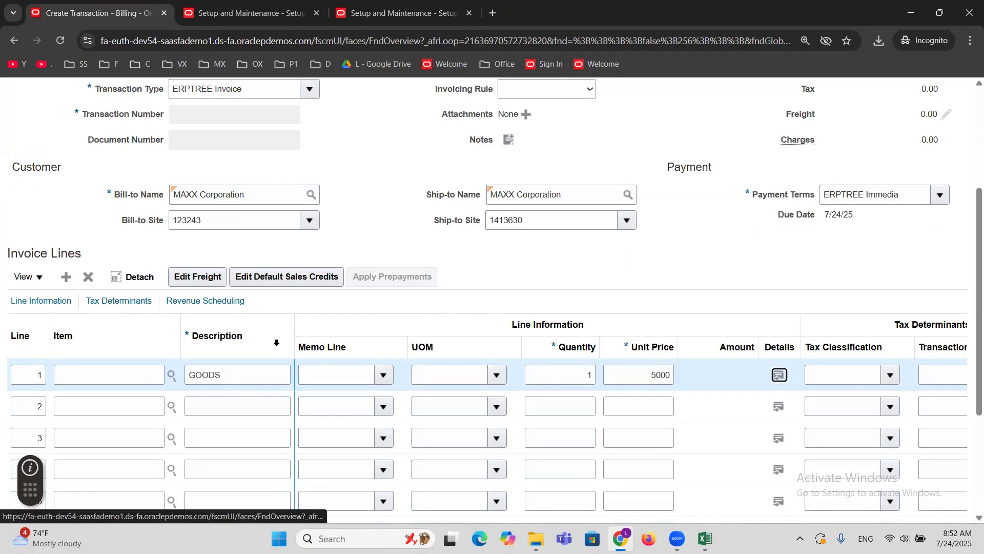
Complete and close the MAXX Corporation invoice, and dismiss the completion message.
scroll(594, 264, up, 1)
scroll(595, 264, up, 3)
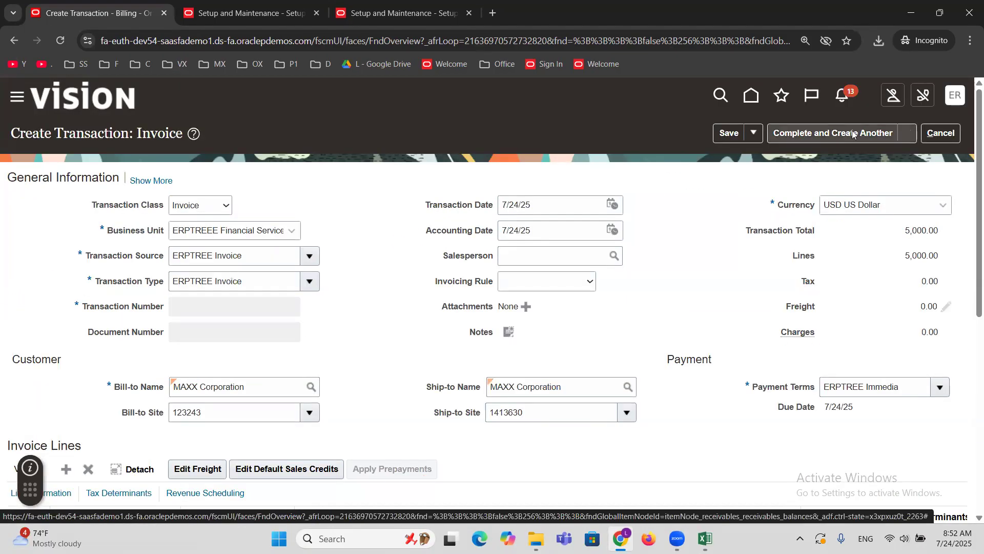
click(907, 133)
click(841, 178)
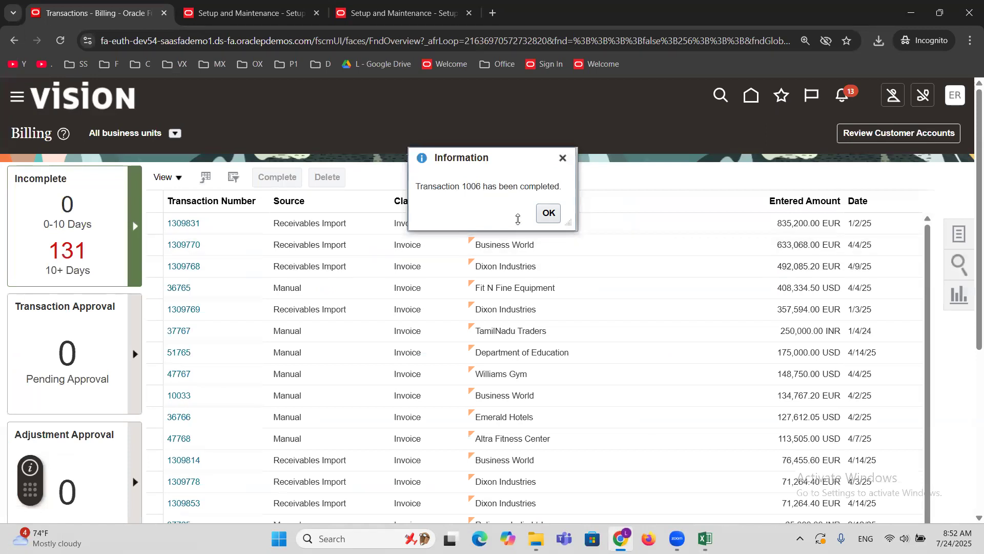
click(549, 213)
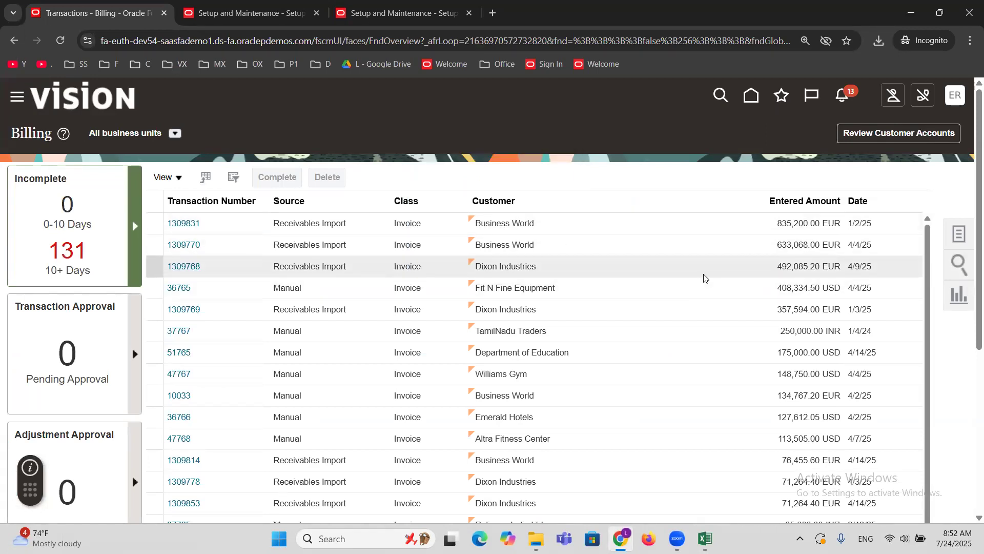
Switch to Excel and record transaction number 1006 in cell F55 beside the Trans amount.
key(alt+Tab)
click(800, 303)
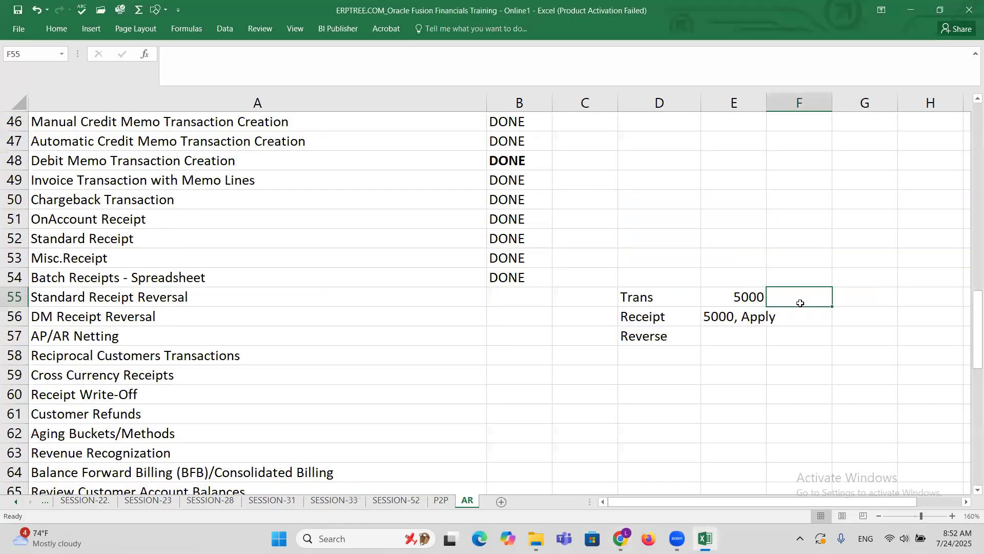
text(1006)
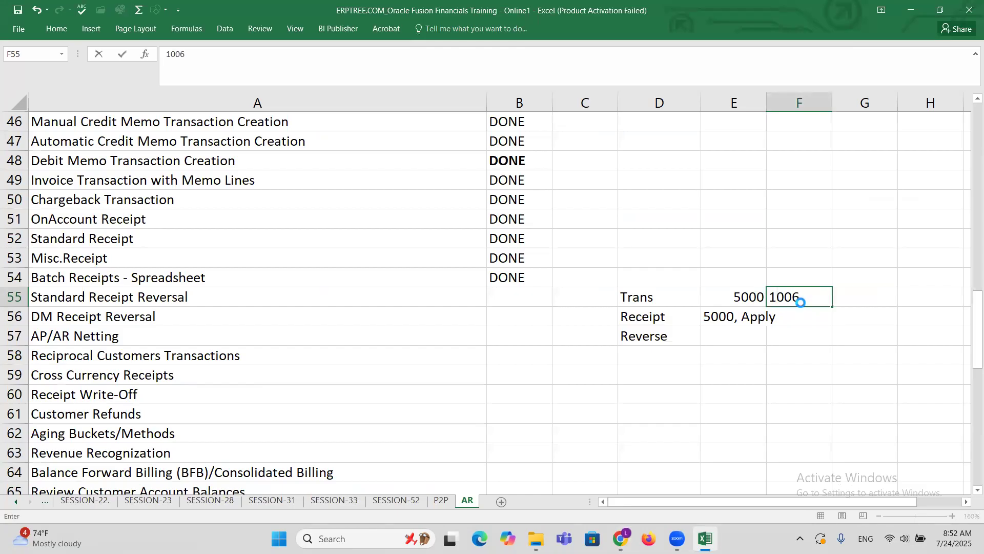
key(ctrl+Return)
click(670, 312)
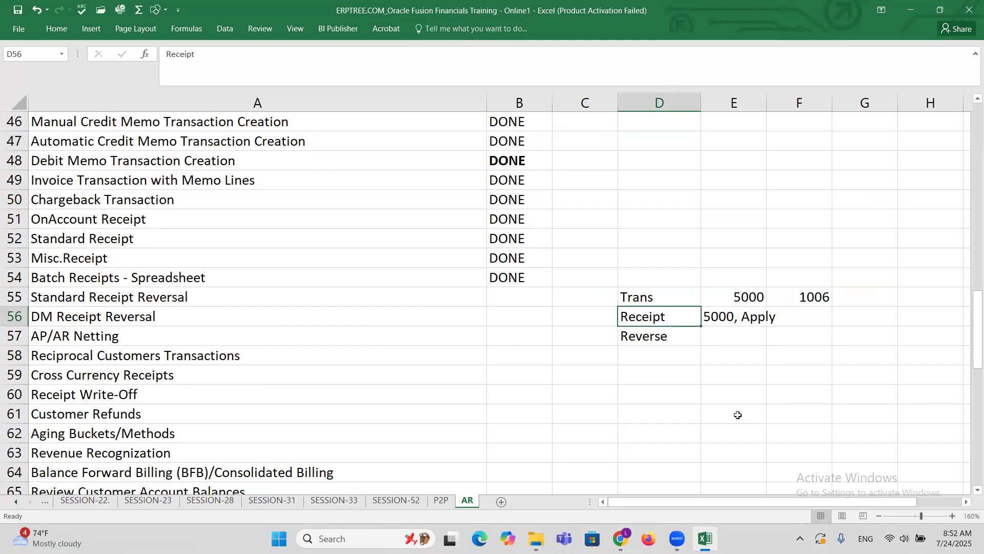
Return to Oracle Fusion in Chrome, go to the Accounts Receivable work area and start a new receipt.
key(alt+Tab)
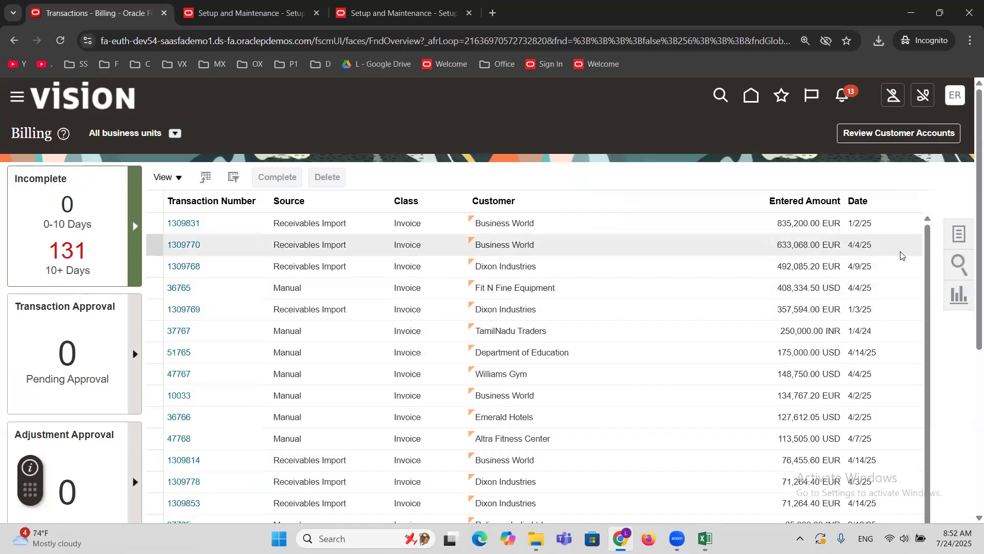
click(16, 99)
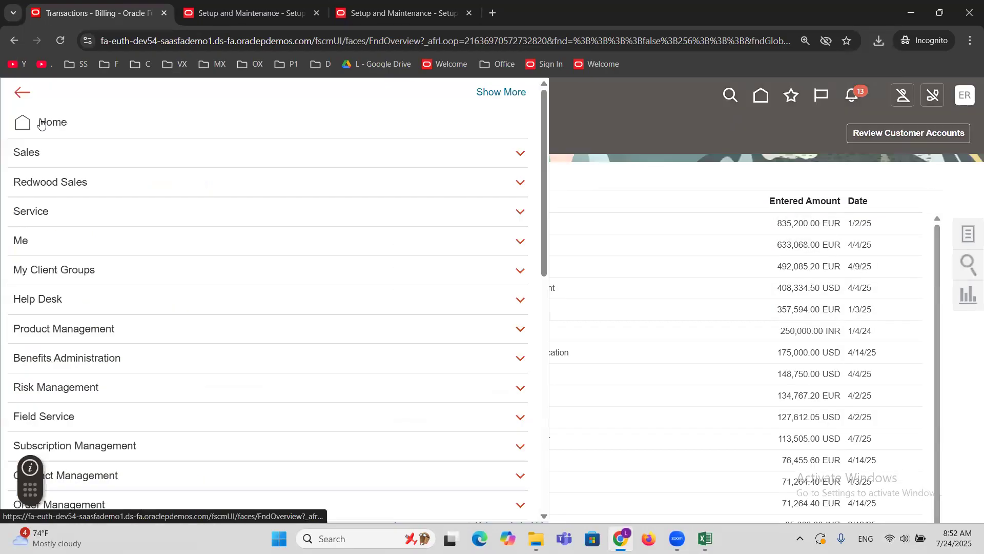
scroll(347, 276, down, 5)
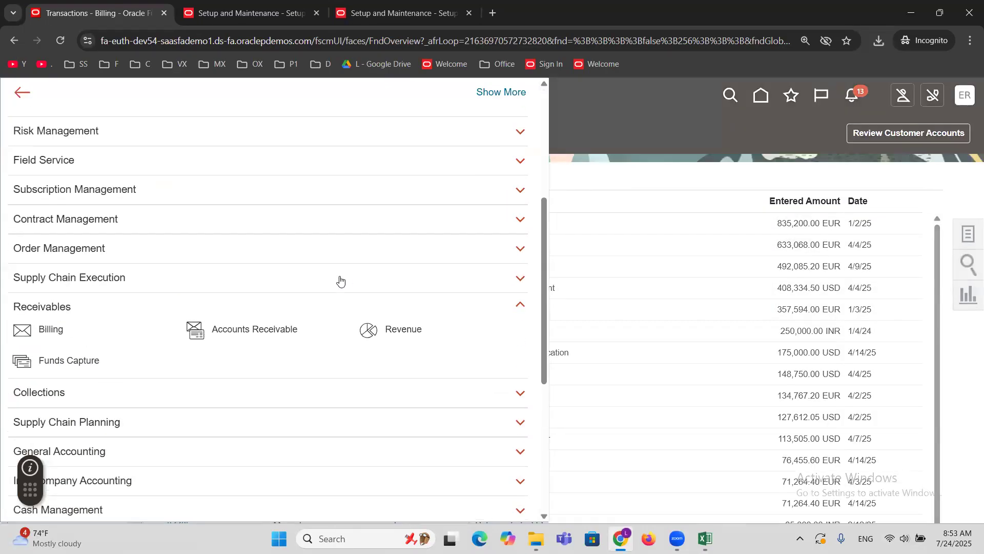
click(257, 333)
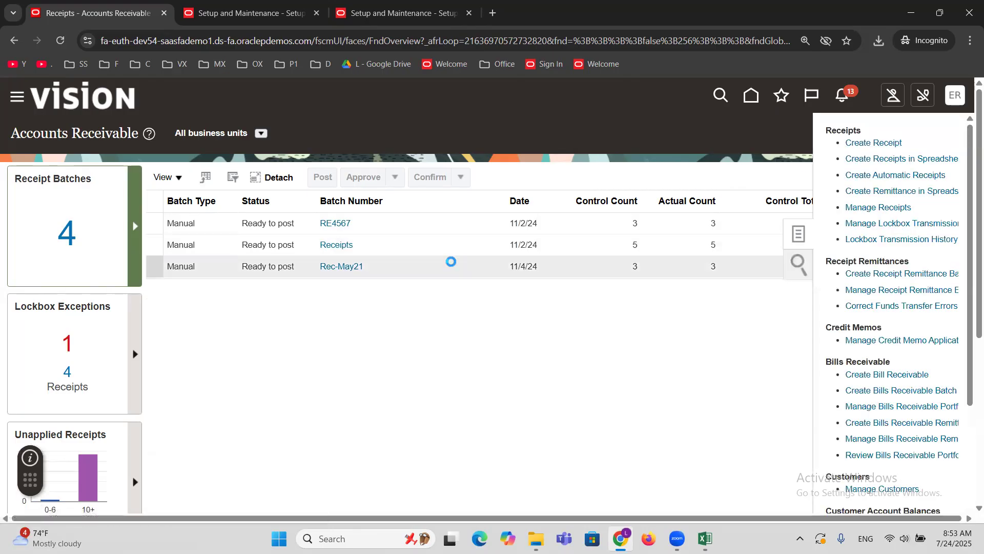
Set the receipt method to ERPTREE Check and the receipt number to 5555.
click(313, 254)
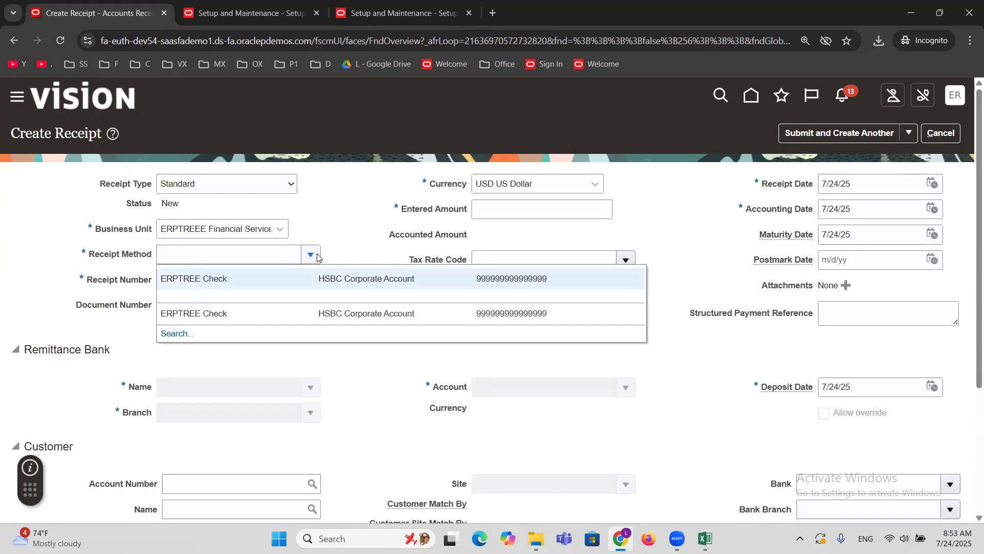
click(280, 278)
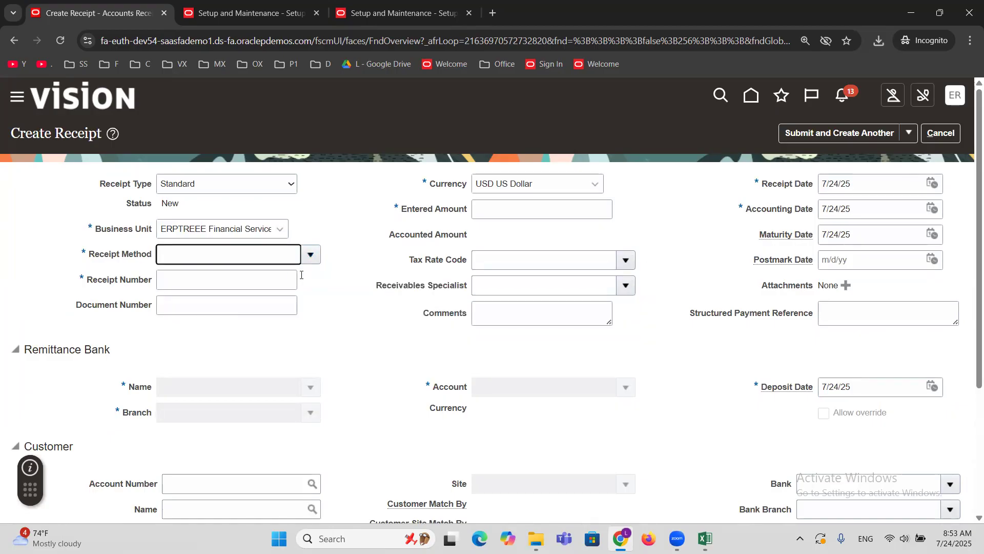
click(249, 280)
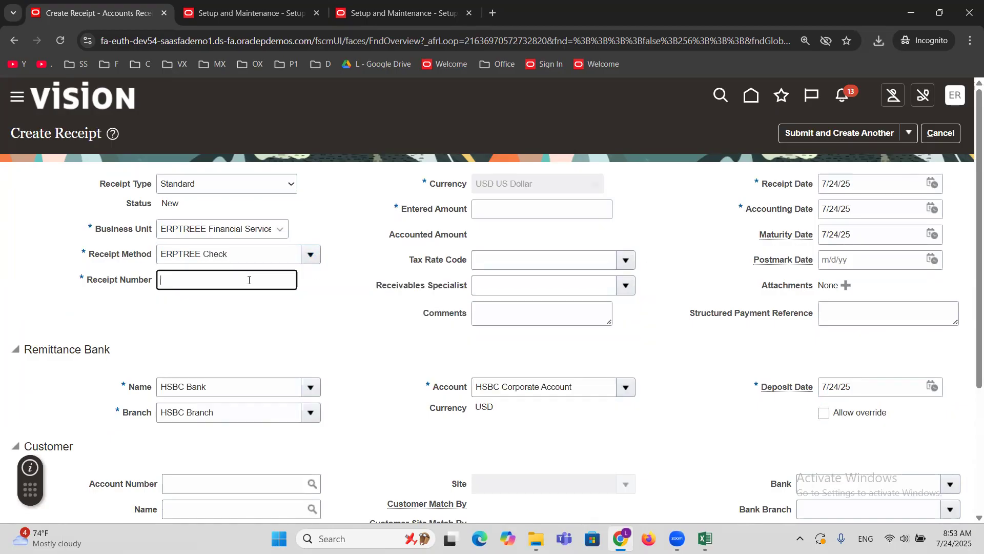
text(5555)
click(525, 212)
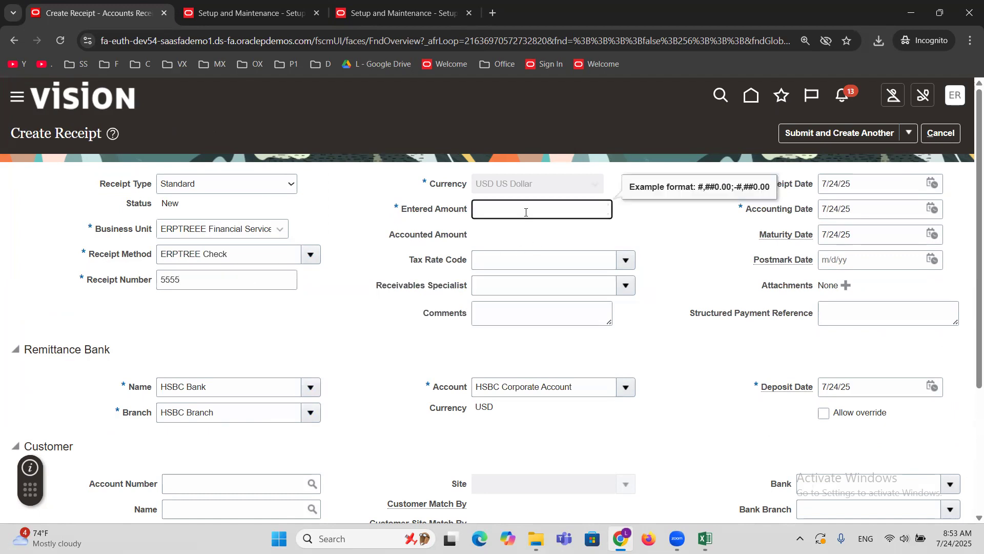
Set the receipt's entered amount to 5000, the customer to MAXX Corporation, and select the customer's site.
text(5000)
scroll(358, 375, down, 3)
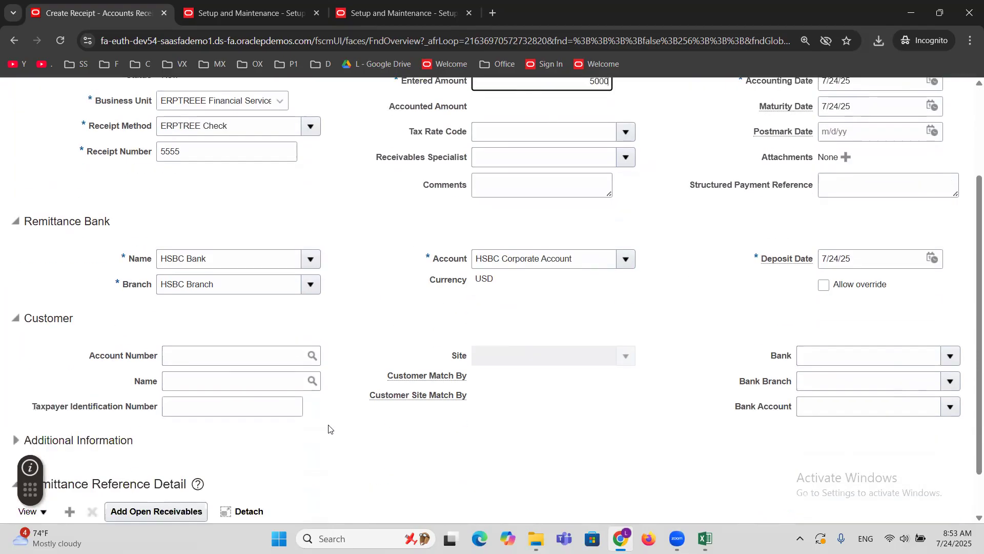
click(216, 380)
text(MAXX)
key(Tab)
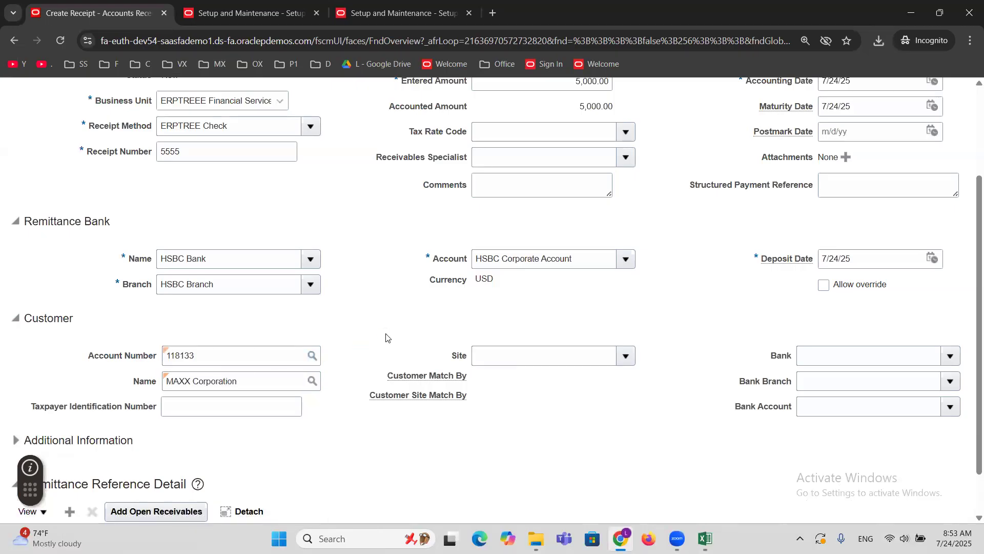
click(626, 356)
click(446, 380)
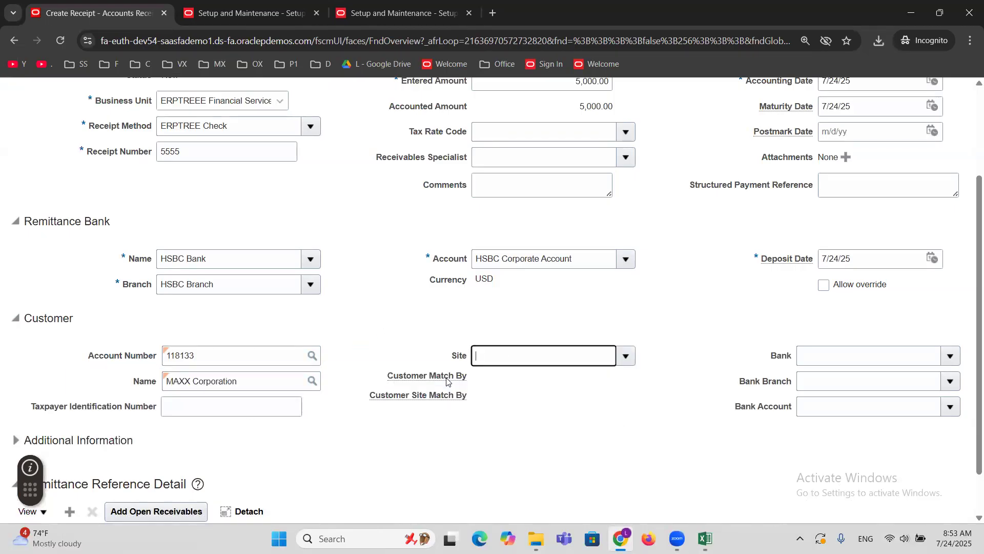
Submit receipt 5555 with the option to apply it manually.
scroll(716, 347, down, 1)
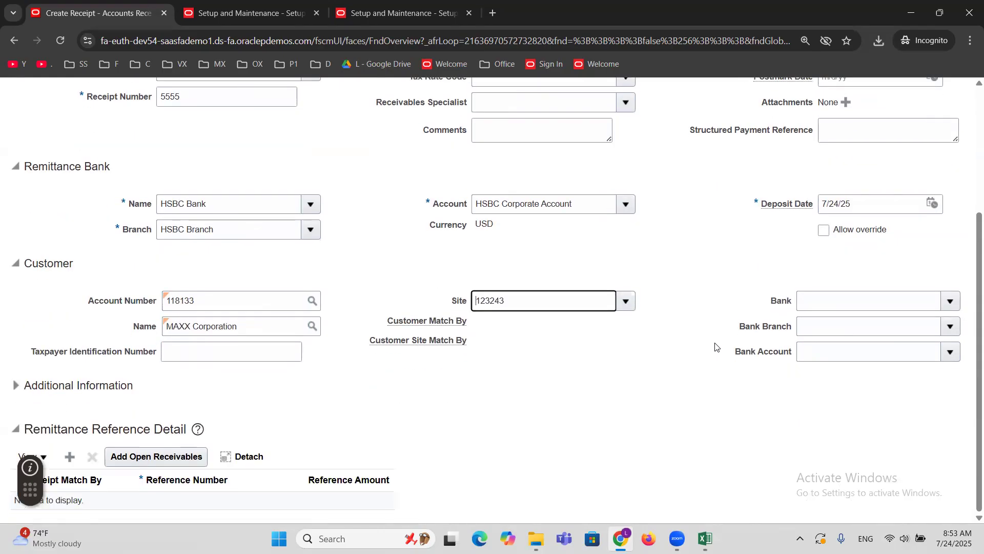
scroll(714, 345, up, 4)
click(909, 133)
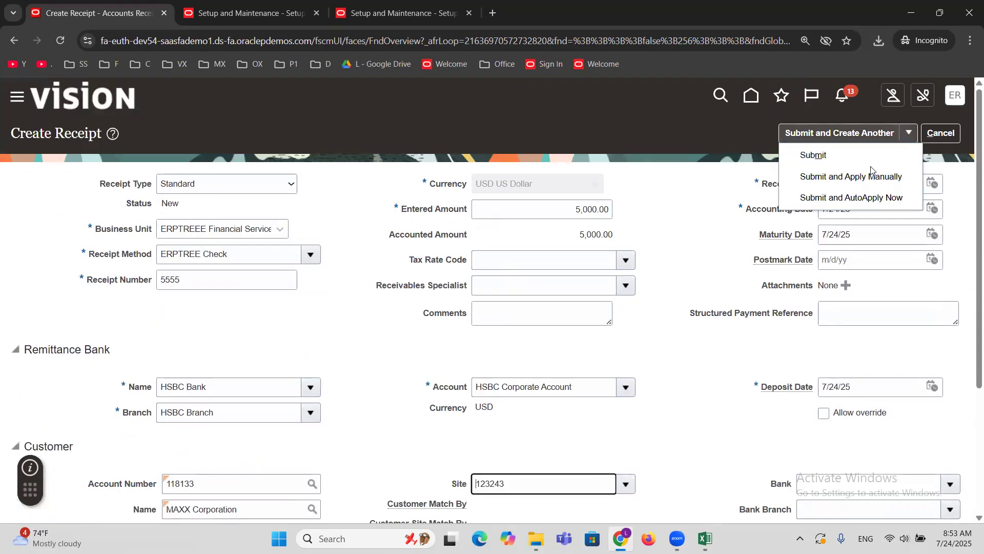
click(831, 175)
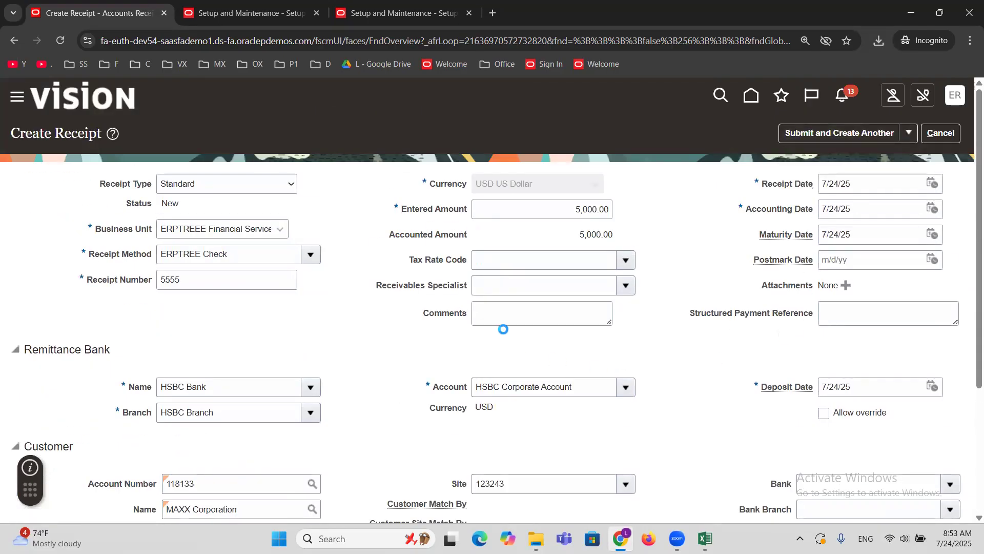
Search the open receivables for reference number 1006, checking the transaction number in the Excel sheet.
scroll(392, 362, down, 3)
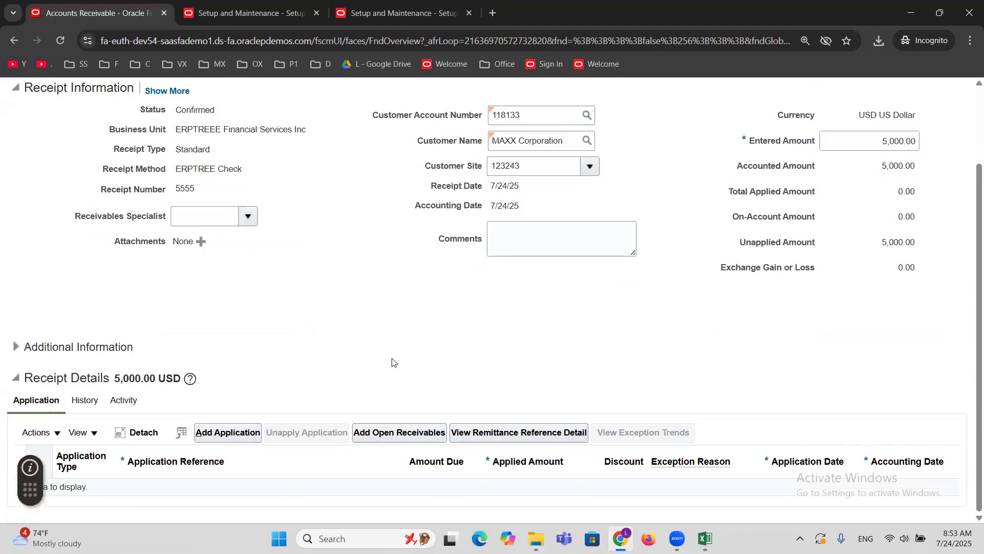
click(377, 434)
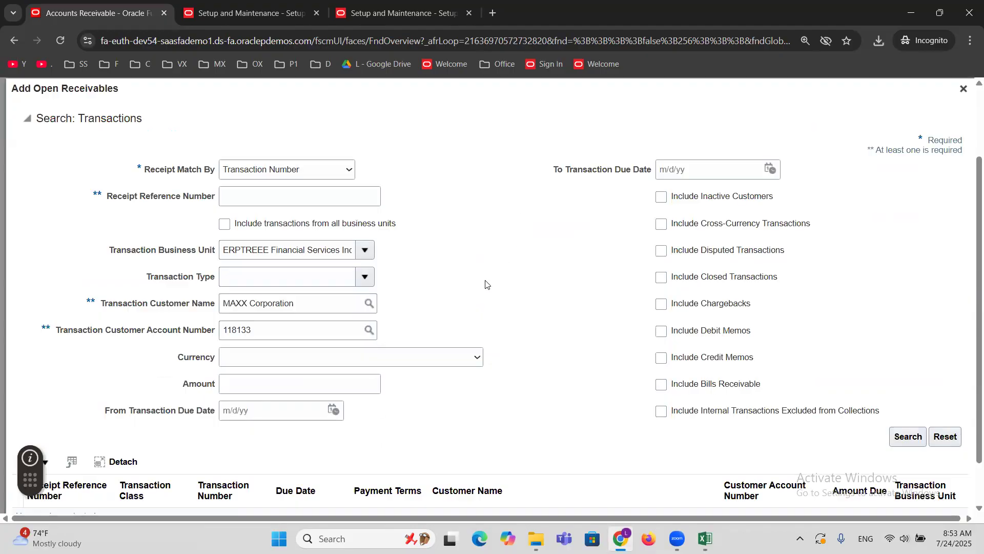
click(295, 199)
key(alt+Tab)
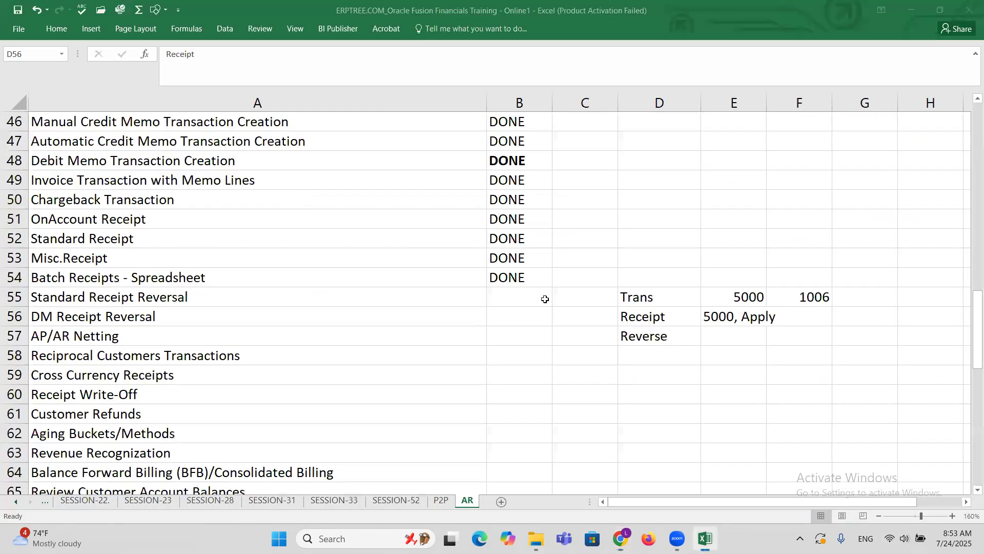
click(804, 296)
key(alt+Tab)
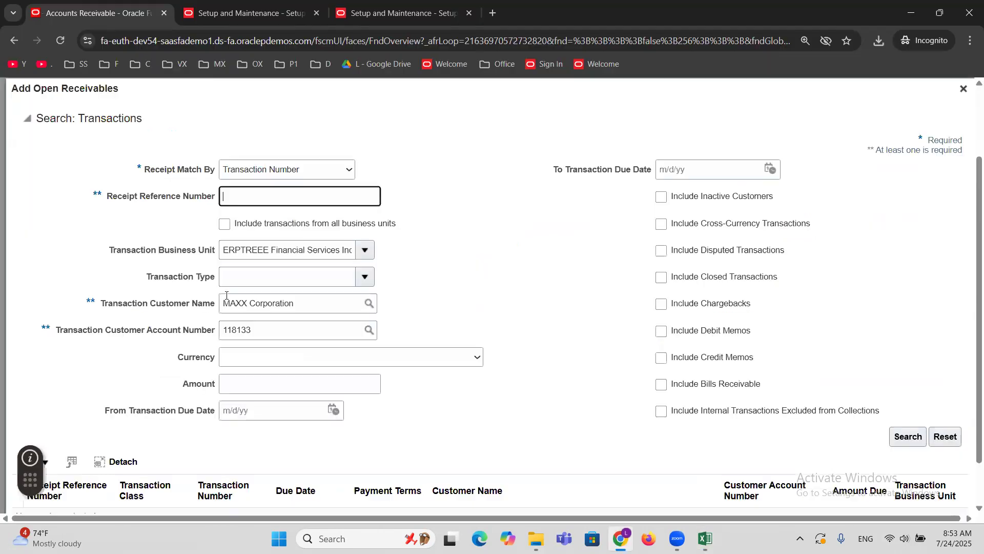
text(1006)
click(917, 442)
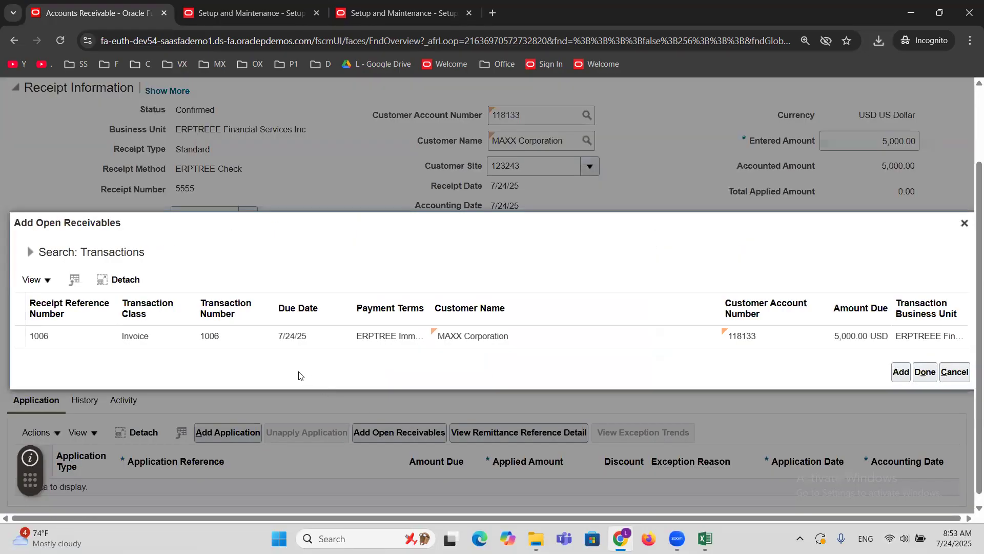
Add invoice 1006 to the receipt's applications and close the Add Open Receivables dialog.
click(267, 337)
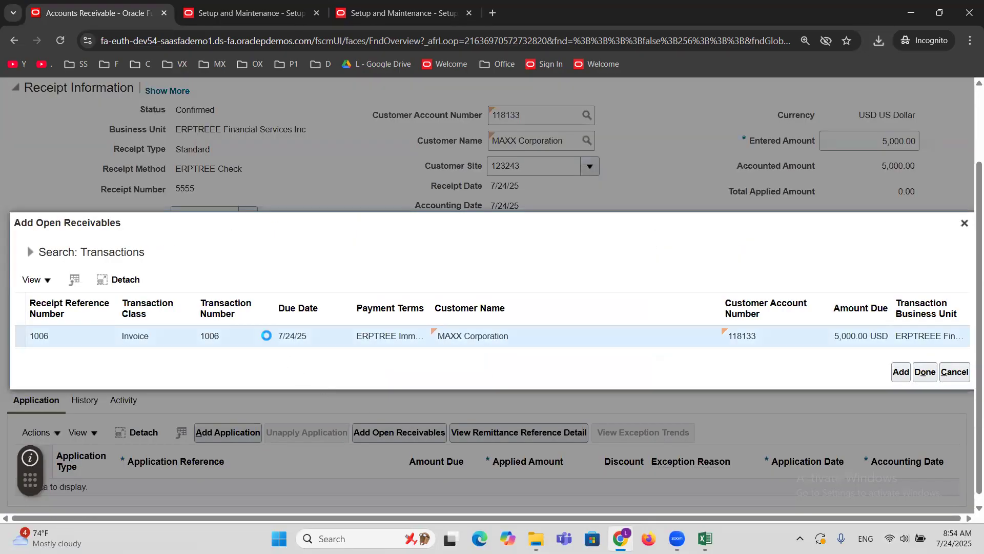
click(900, 371)
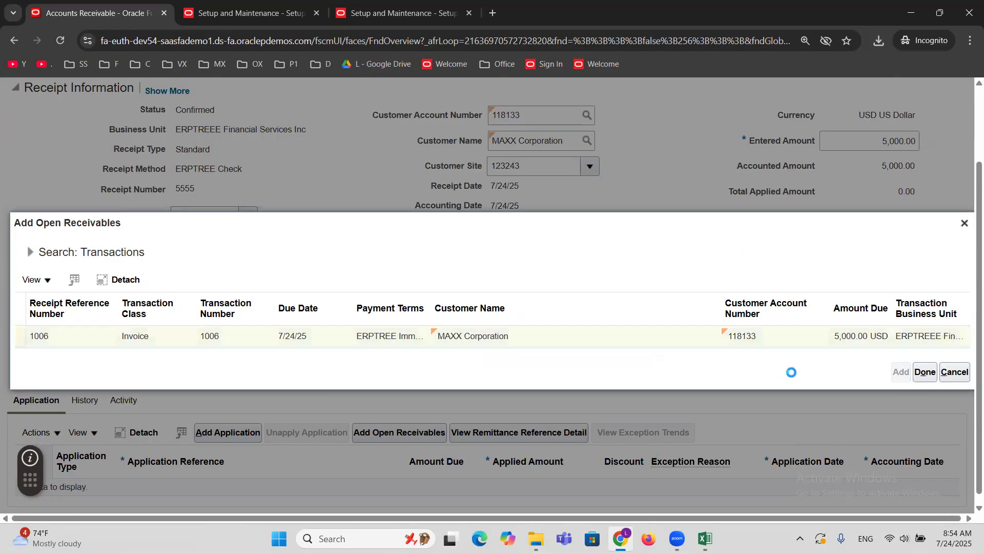
click(923, 373)
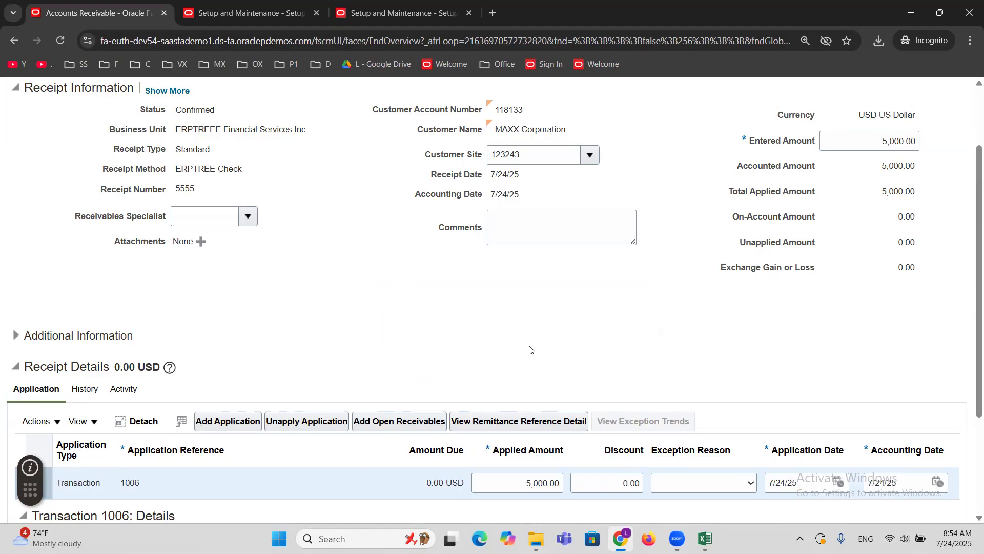
Save and close receipt 5555 with its invoice application.
scroll(528, 347, up, 2)
click(826, 135)
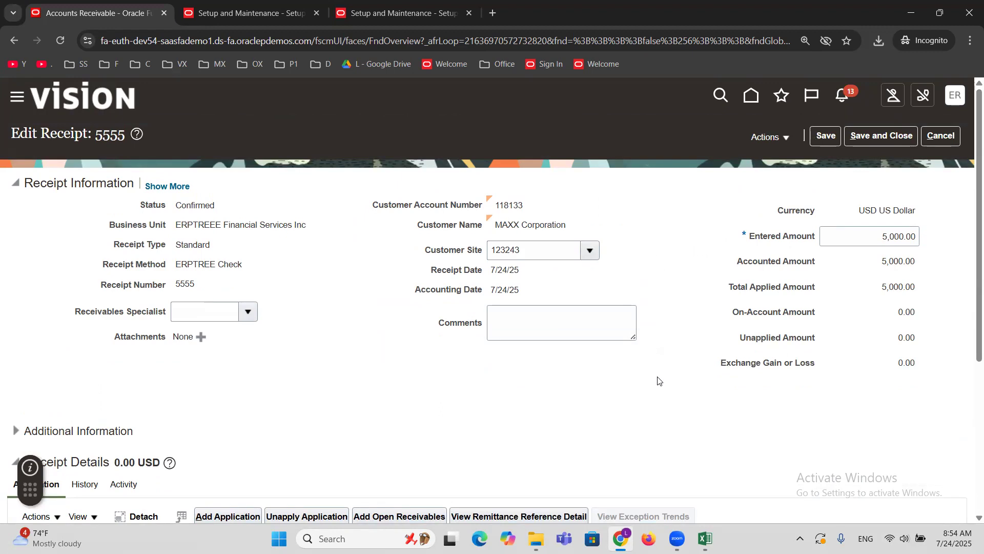
click(876, 135)
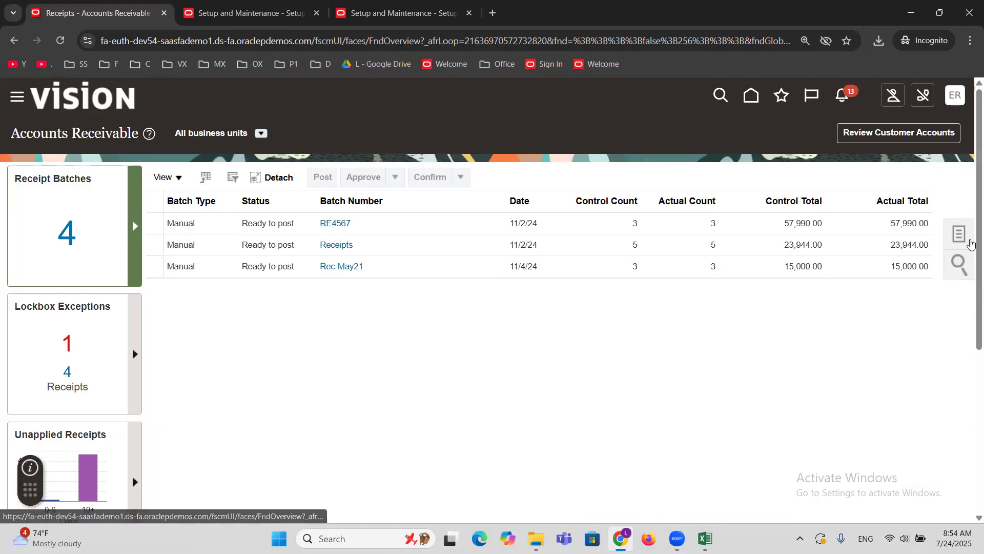
Search Manage Receipts for receipt number 5555, open the MAXX Corporation receipt and examine its application details.
click(962, 236)
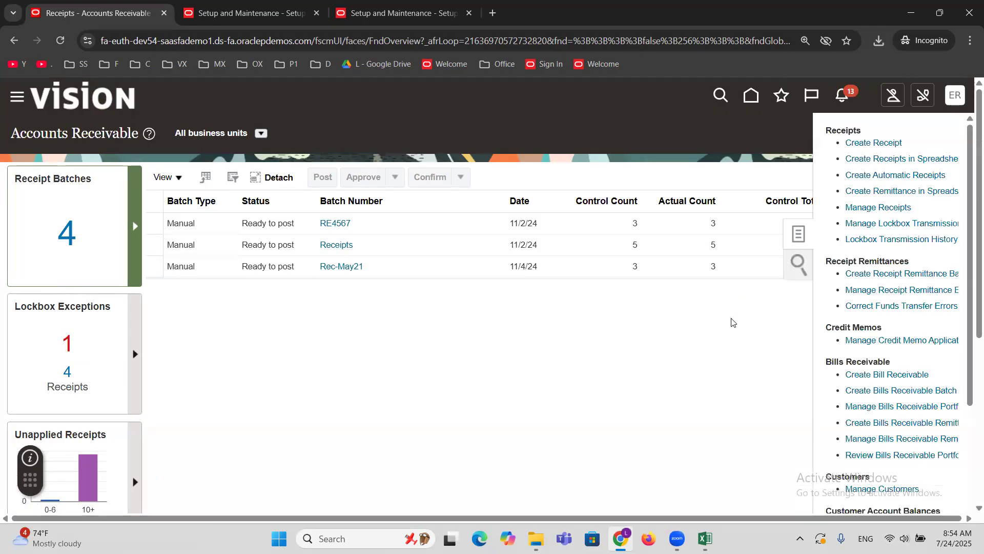
click(878, 206)
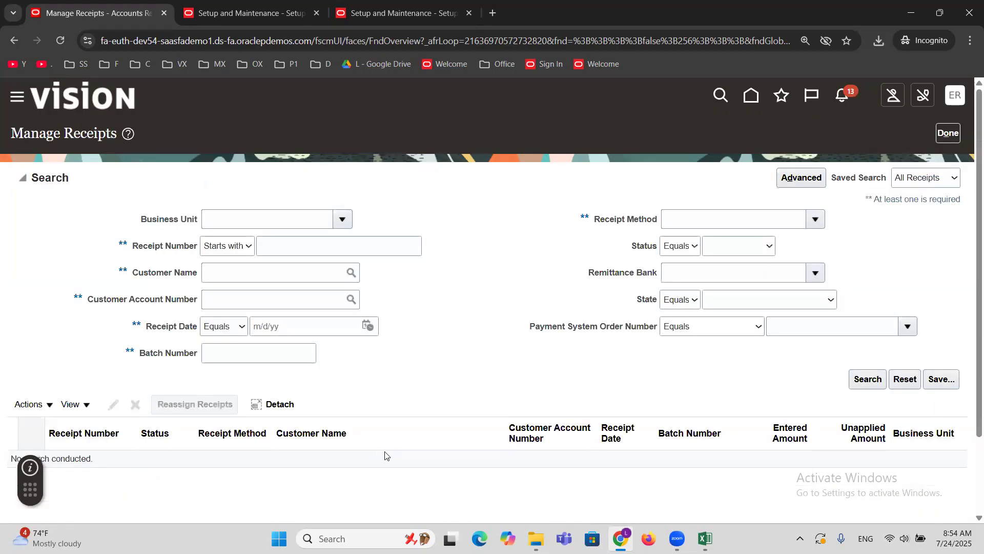
click(300, 245)
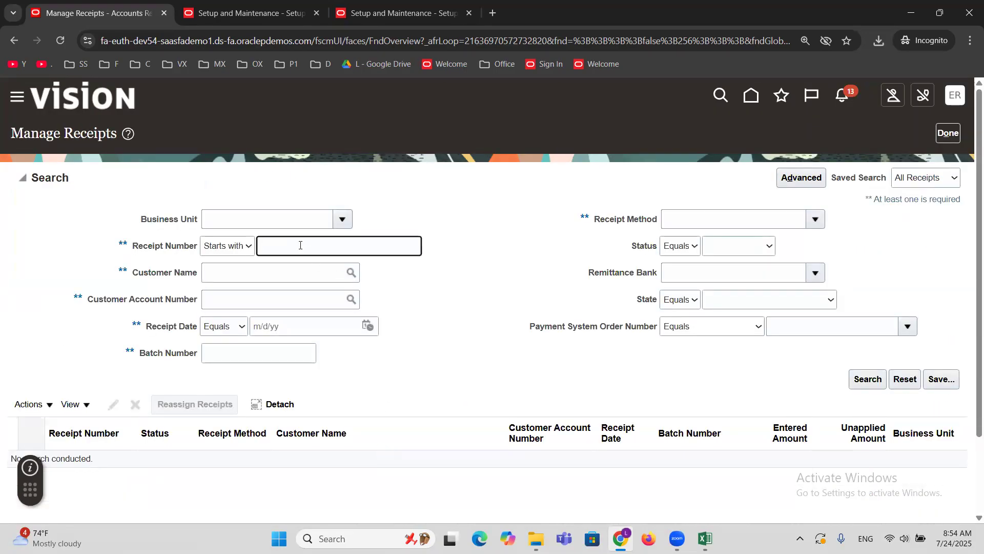
text(5555)
click(863, 380)
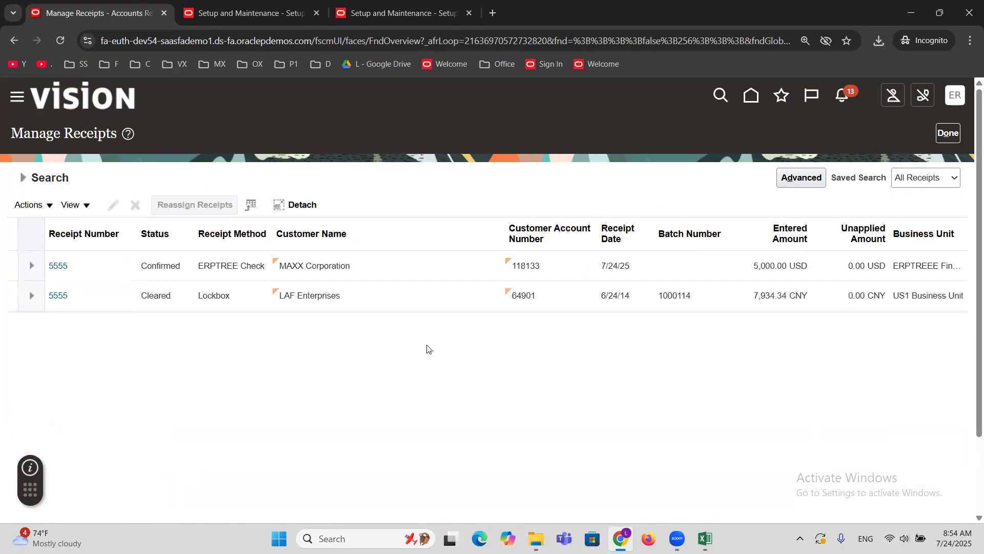
click(63, 266)
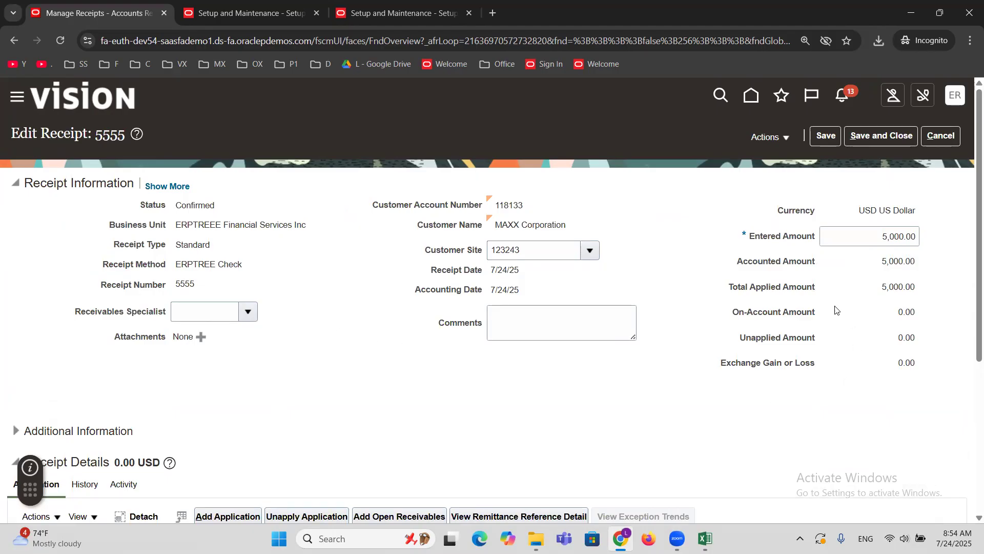
scroll(525, 481, down, 4)
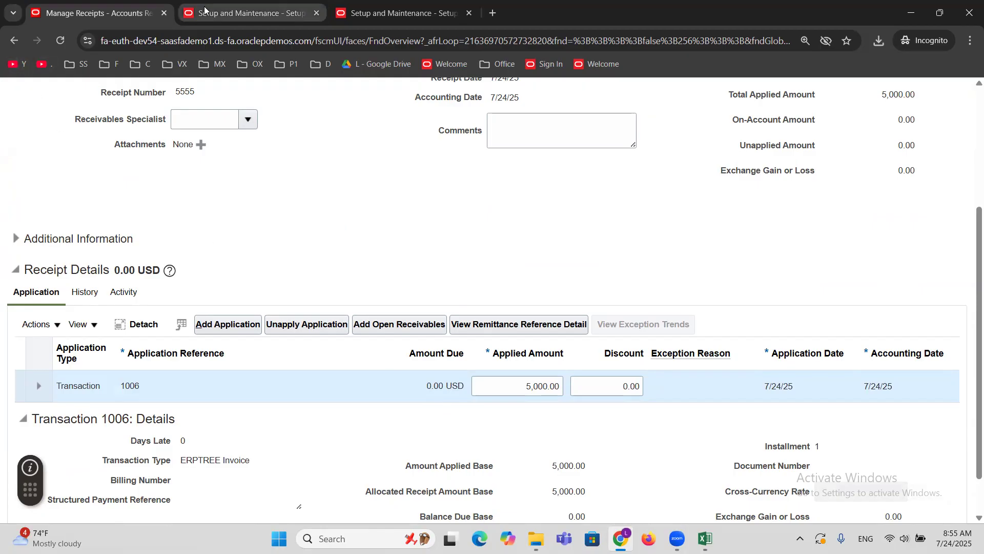
Open Manage Transactions in the browser page that holds the first Setup and Maintenance session.
click(241, 12)
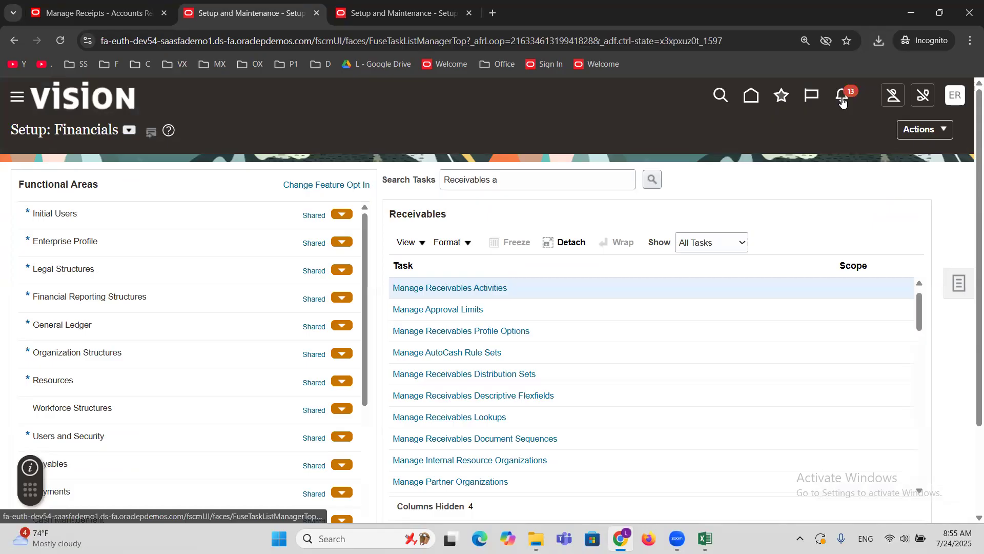
click(781, 96)
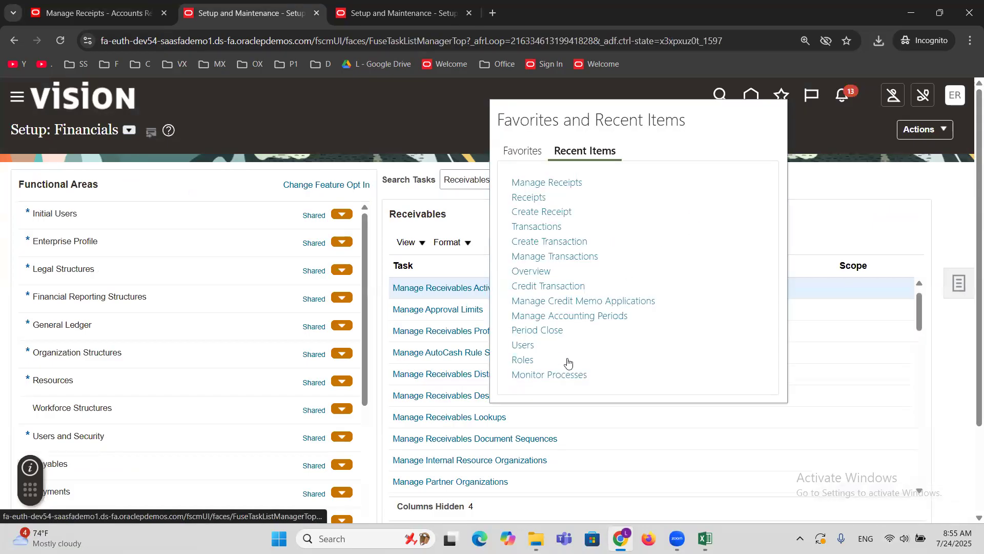
click(554, 257)
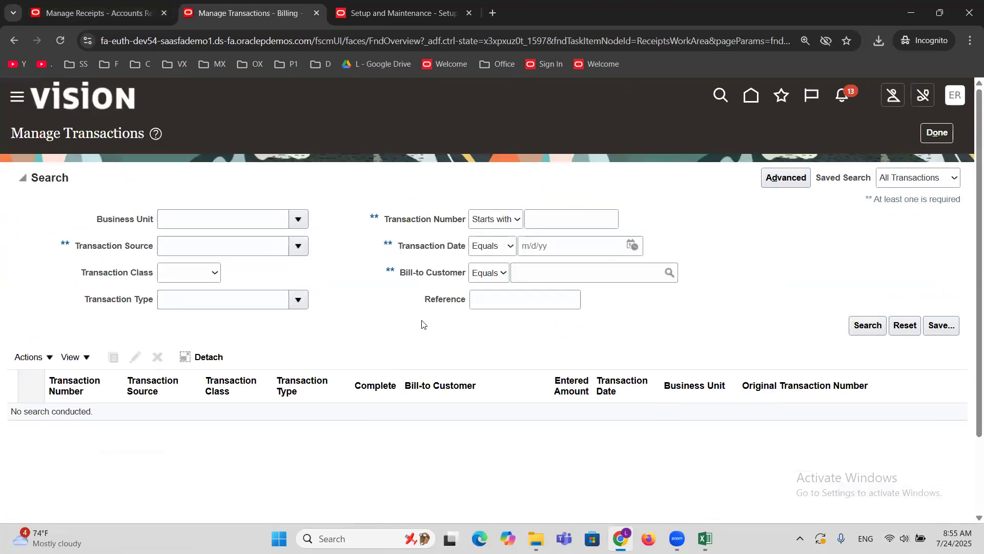
Search the transactions for number 1006 with MAXX Corporation as bill-to customer, checking the number in Excel.
key(alt+Tab)
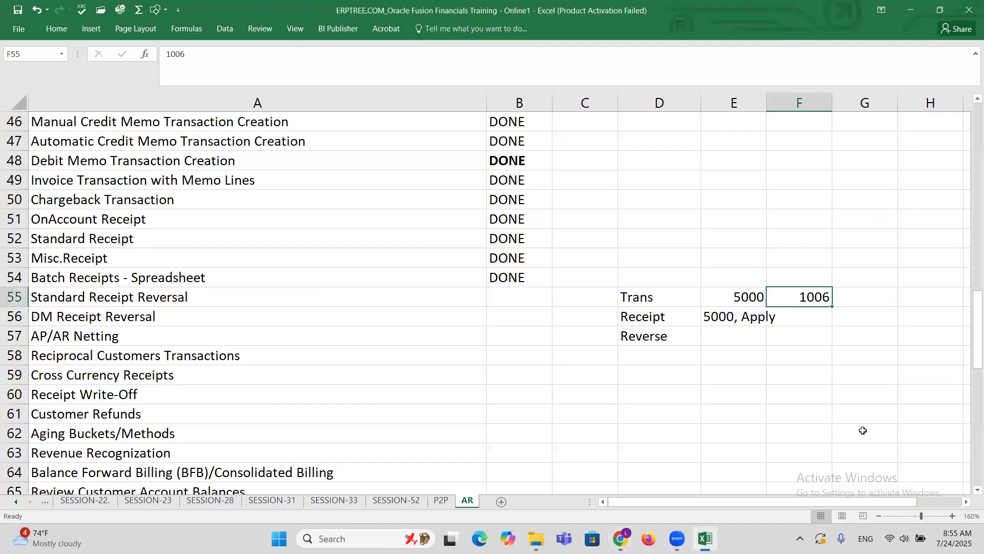
key(alt+Tab)
click(539, 225)
text(1006)
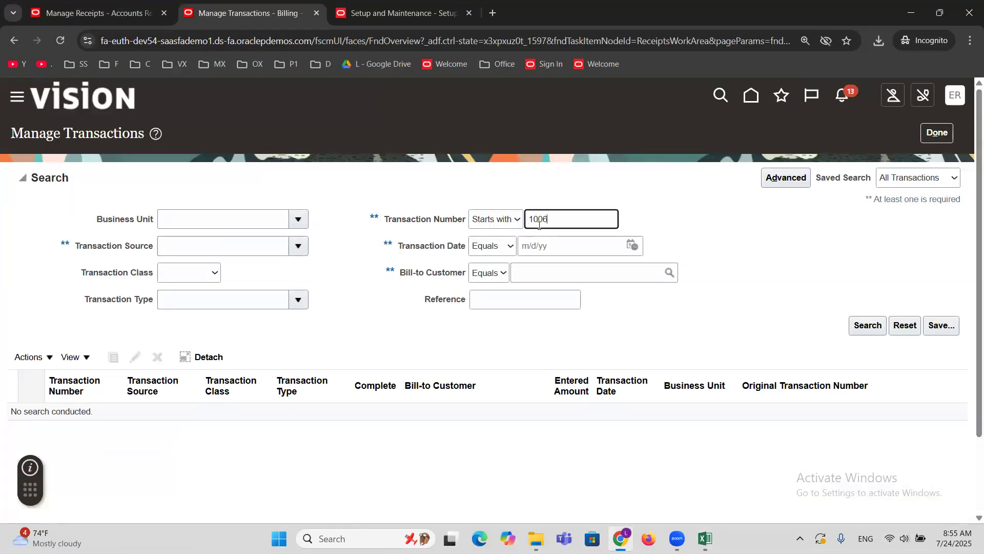
click(575, 281)
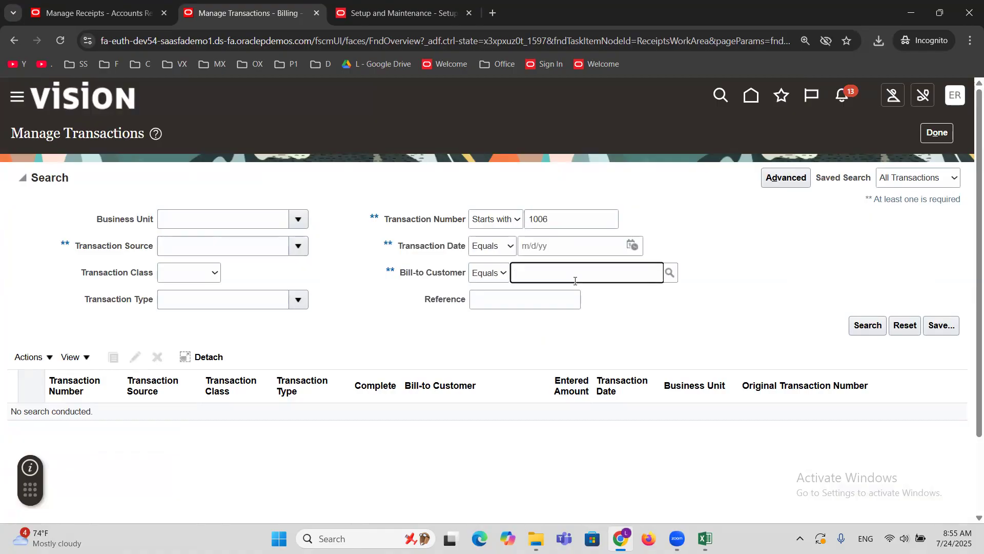
text(MAXX)
key(Tab)
click(859, 328)
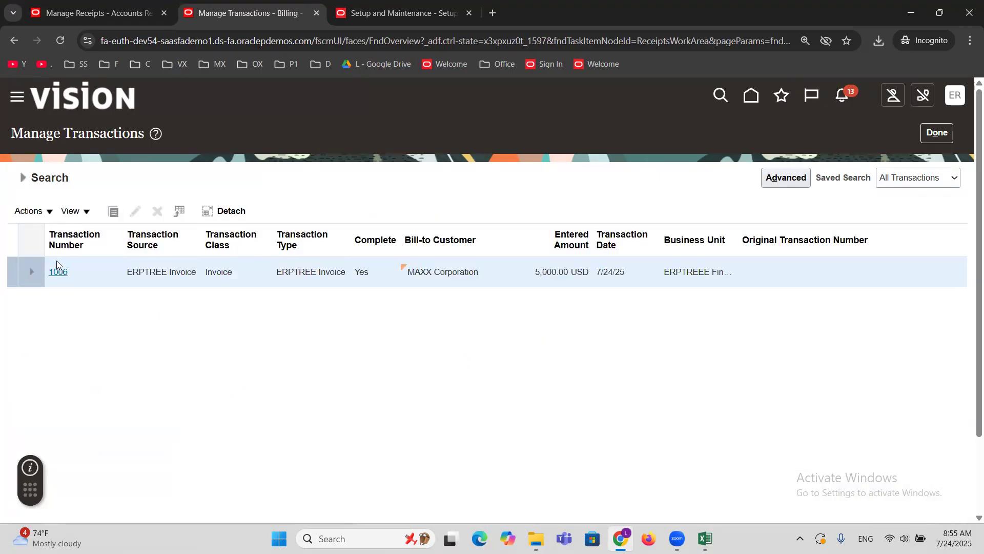
Open invoice 1006, examine its balance details and close them.
click(59, 272)
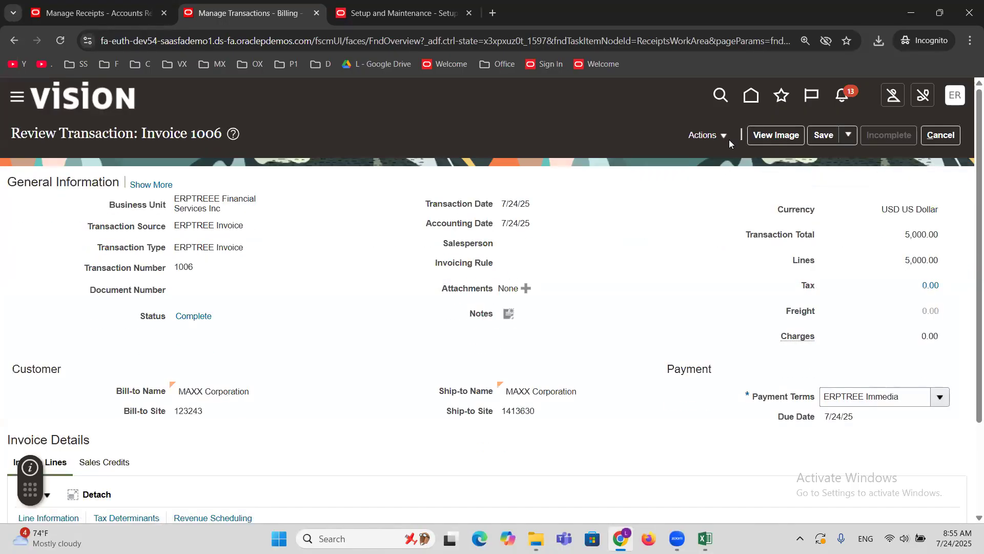
click(723, 136)
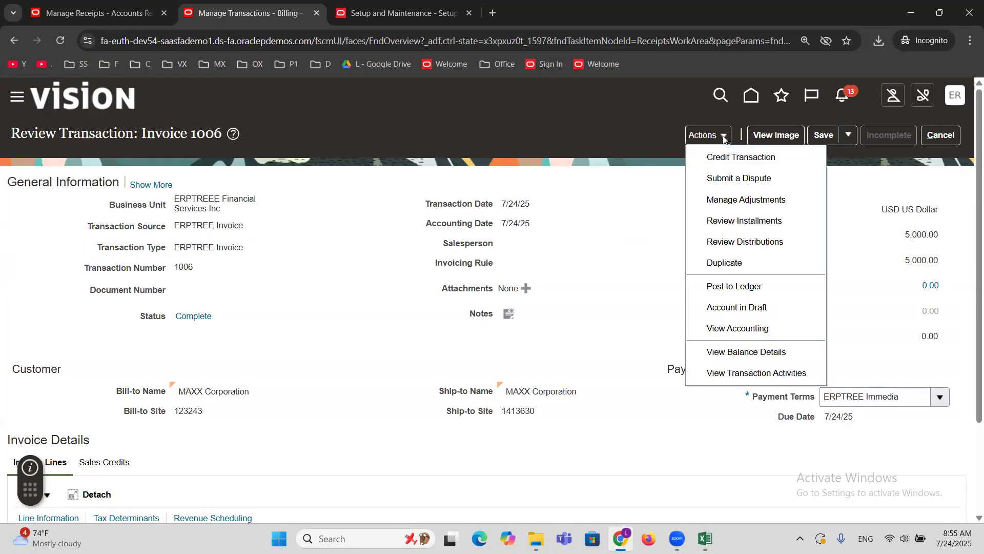
click(746, 353)
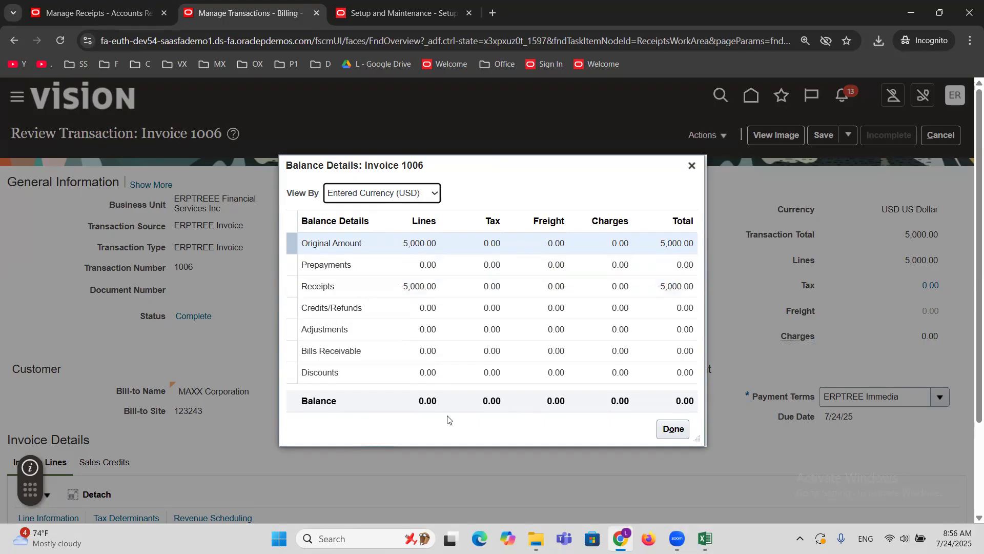
click(672, 434)
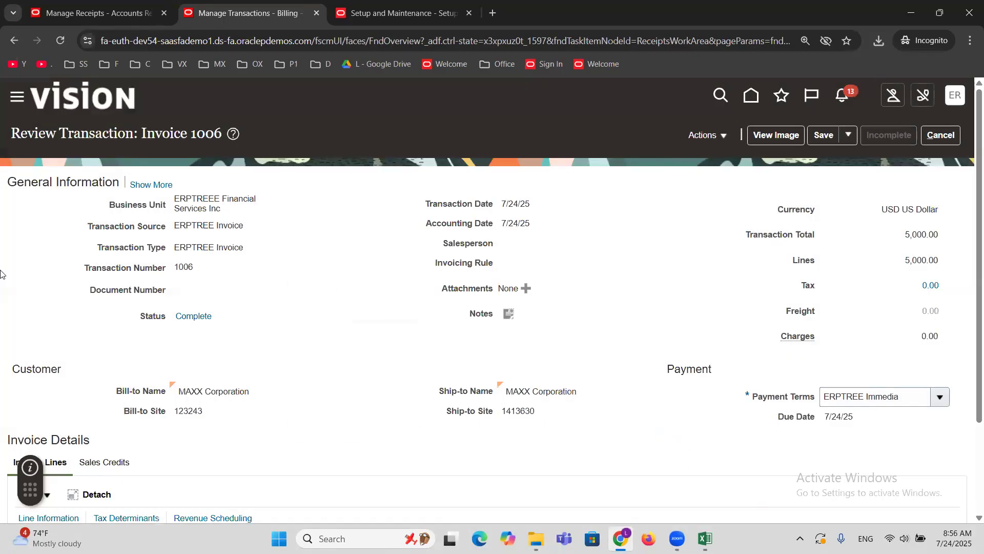
Reverse receipt 5555 with Nonsufficient funds as both category and reason, and check the receipt's status and applications.
click(64, 7)
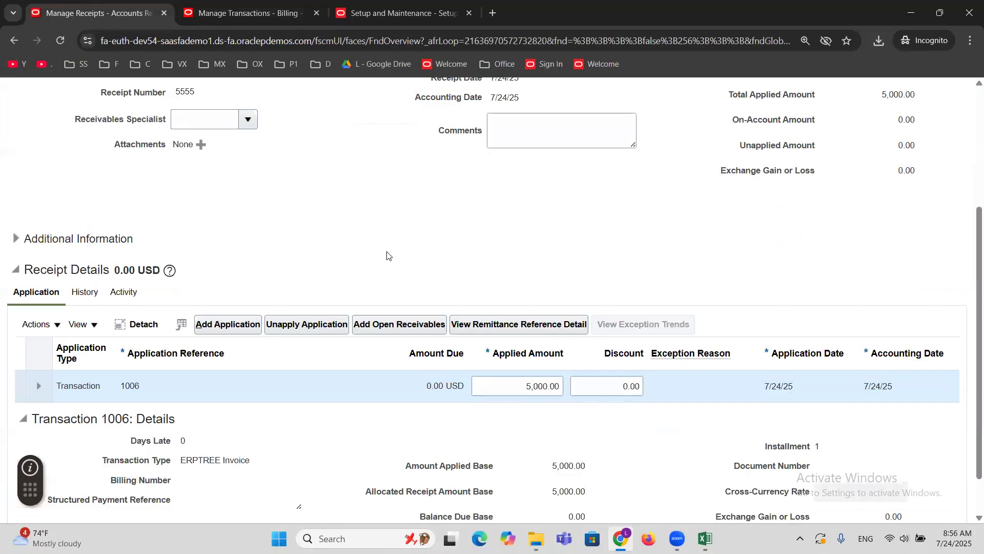
scroll(387, 255, up, 4)
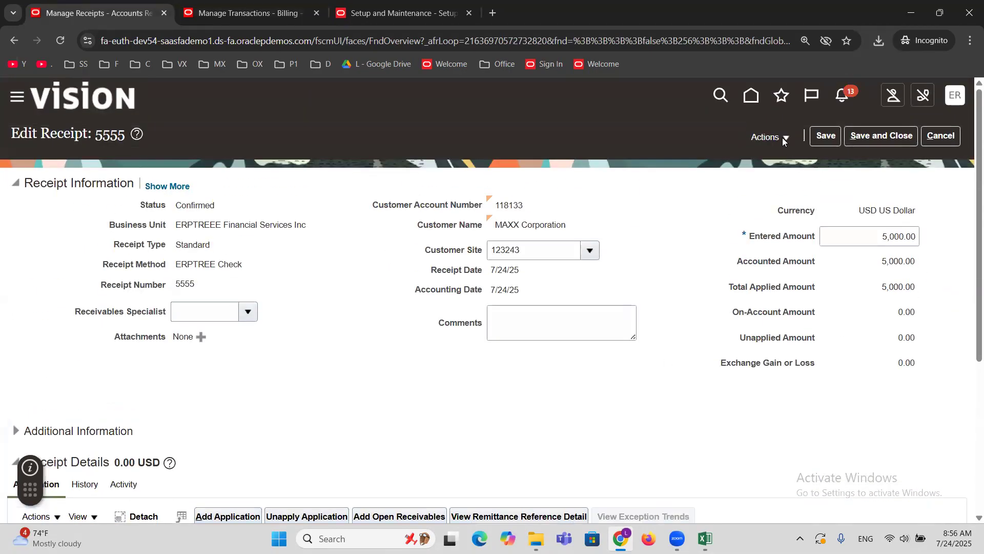
click(785, 140)
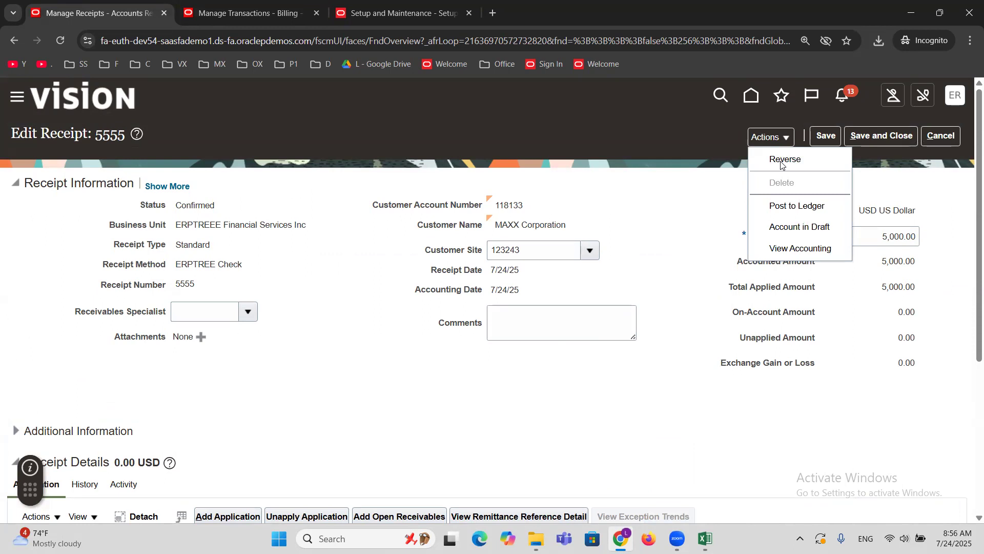
click(783, 160)
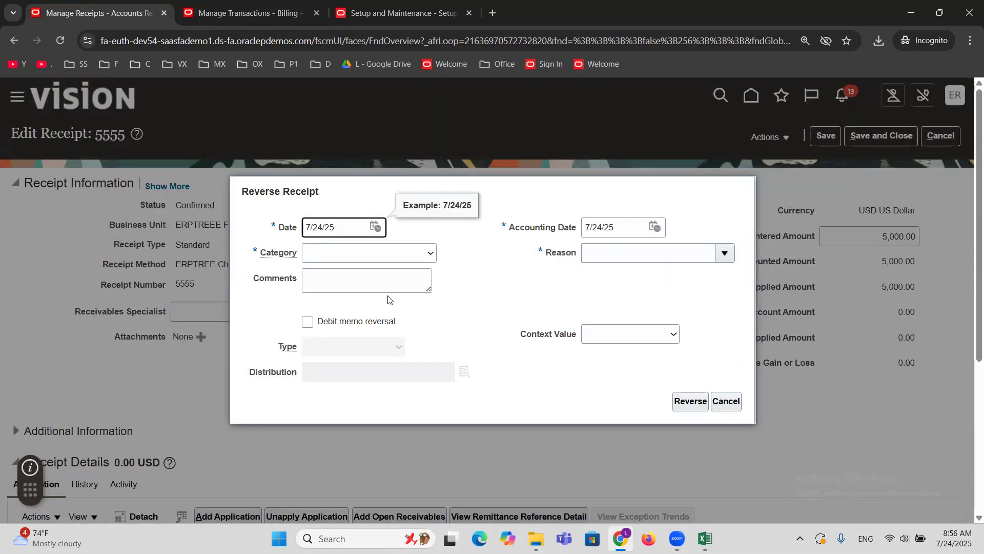
click(411, 257)
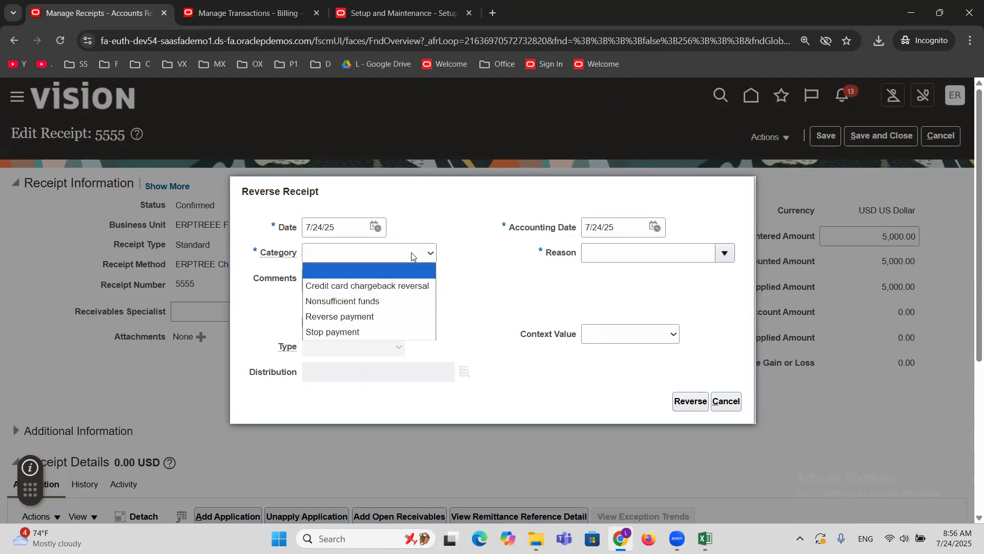
click(393, 300)
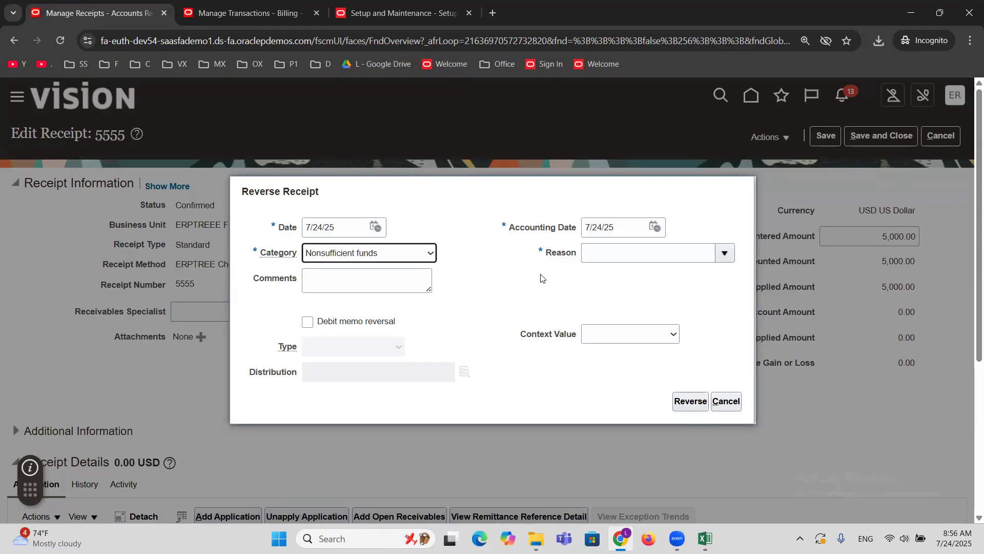
click(728, 254)
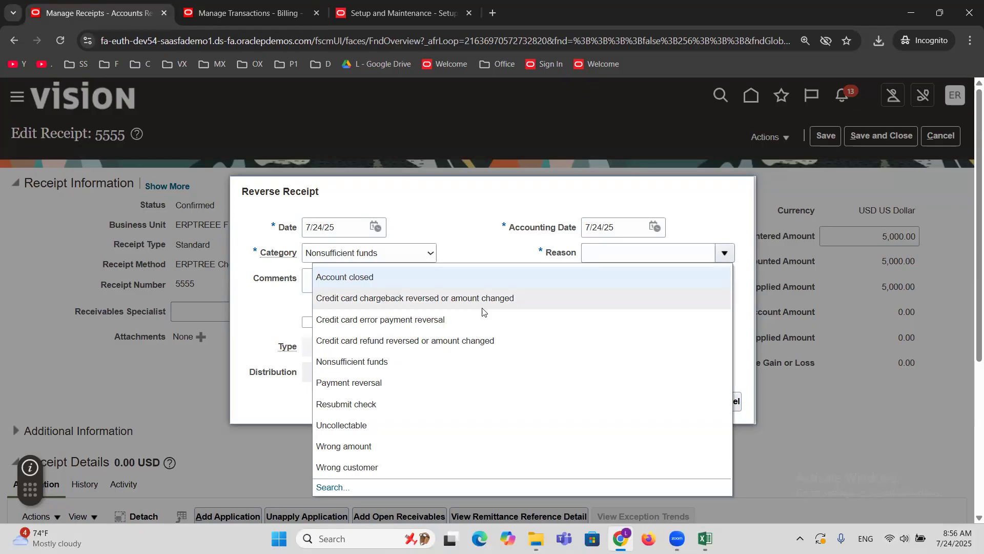
click(349, 362)
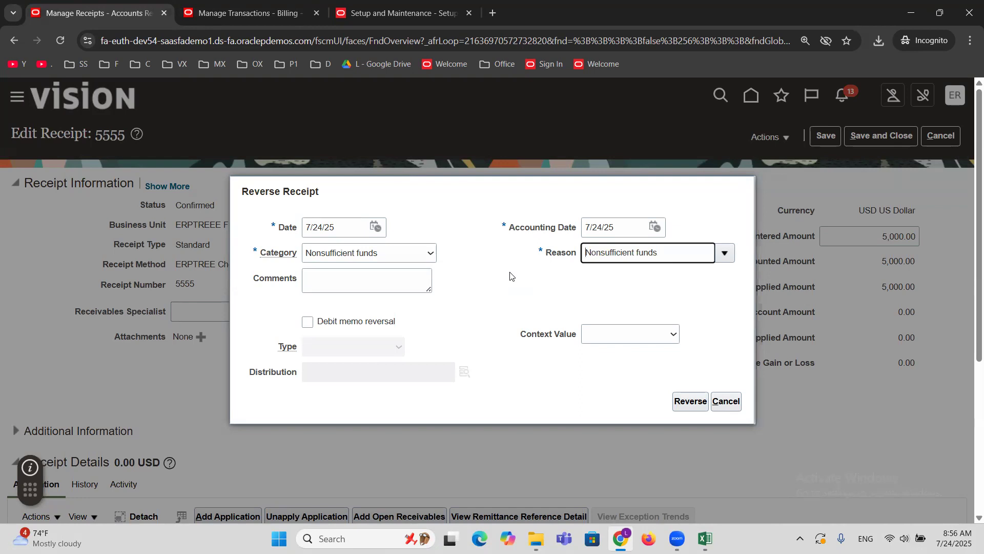
click(683, 405)
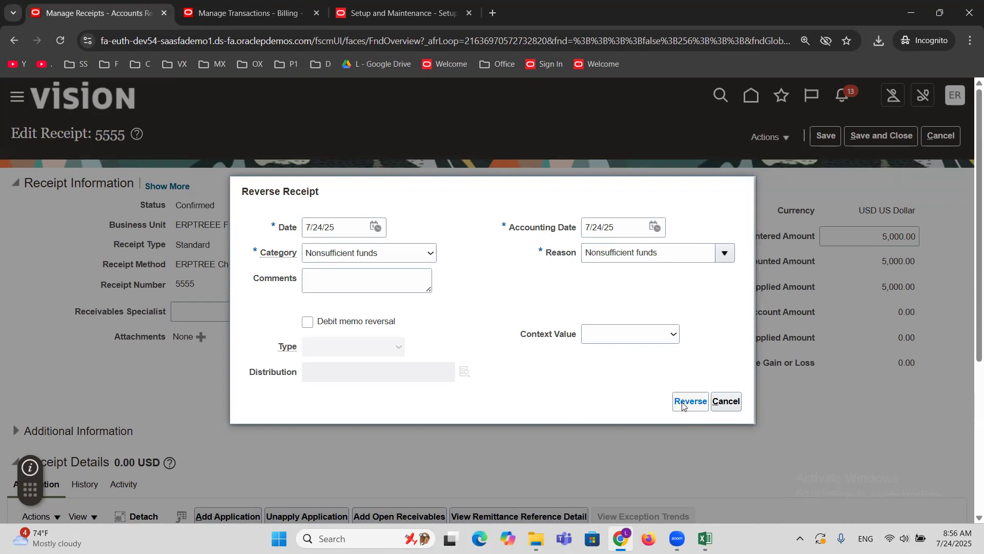
click(684, 404)
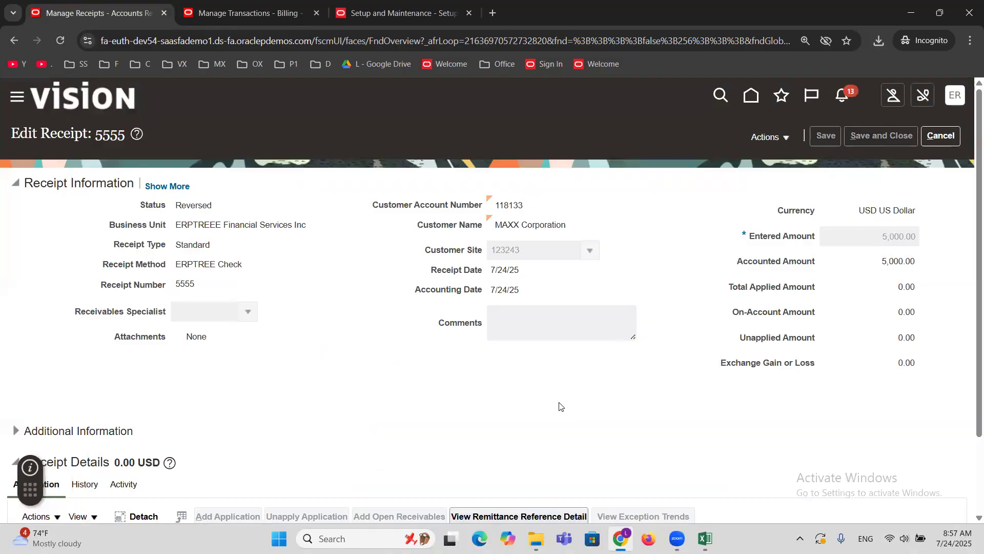
scroll(559, 405, down, 3)
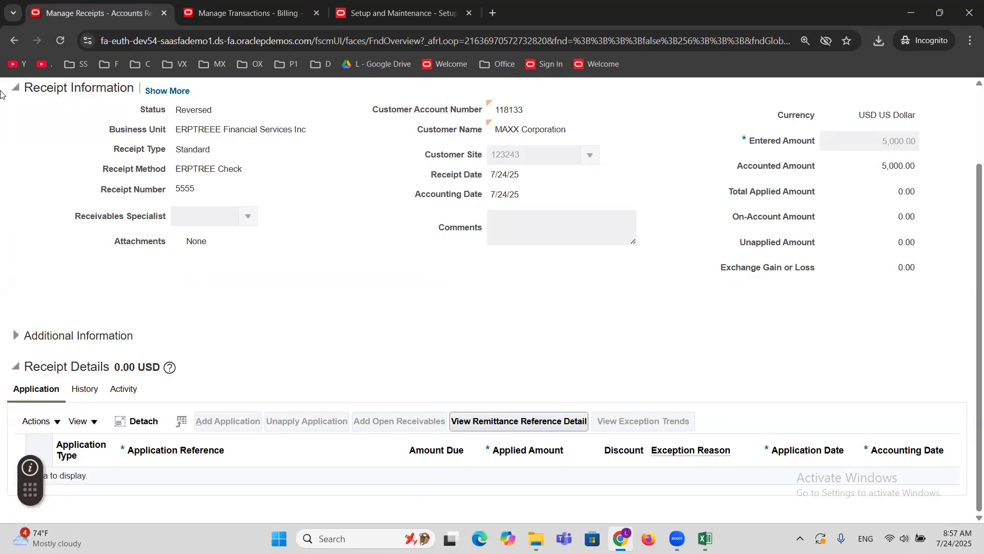
double_click(197, 111)
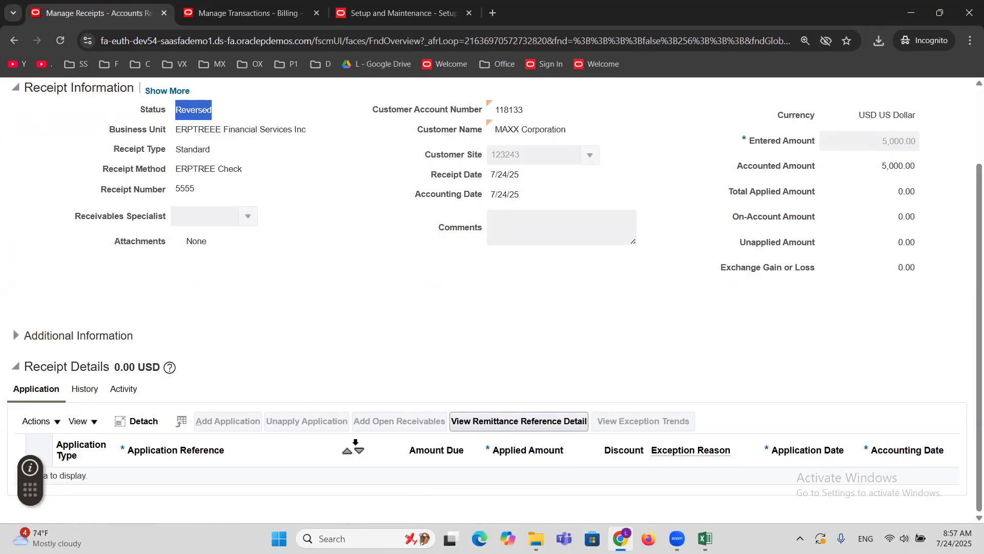
Search again in Manage Transactions for 1006, reopen the invoice, examine its balance details and close them.
click(239, 15)
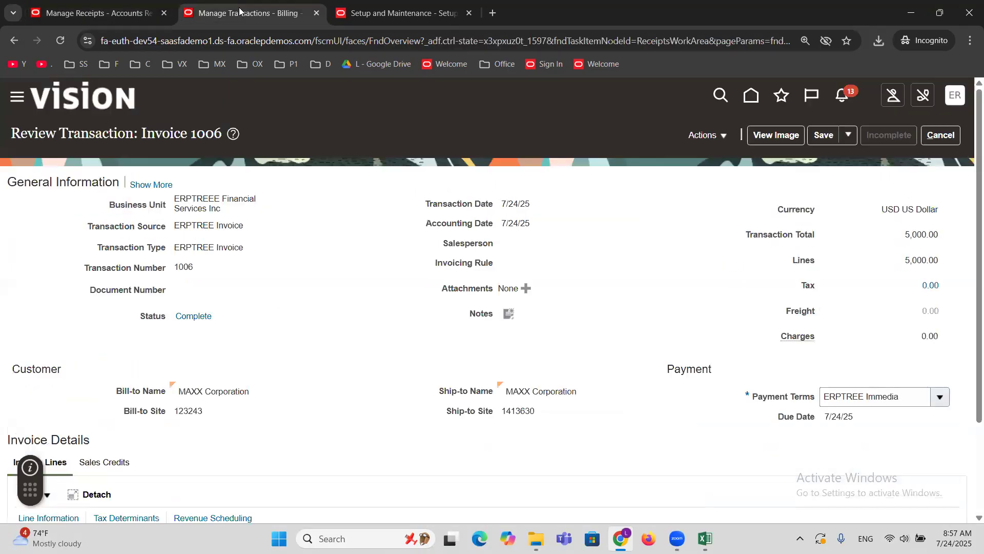
click(949, 136)
click(651, 325)
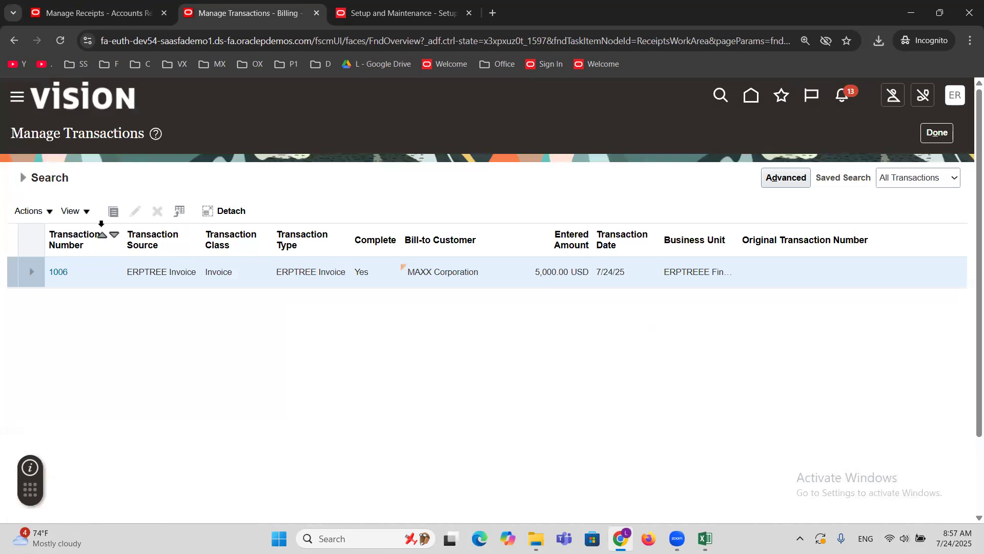
click(22, 177)
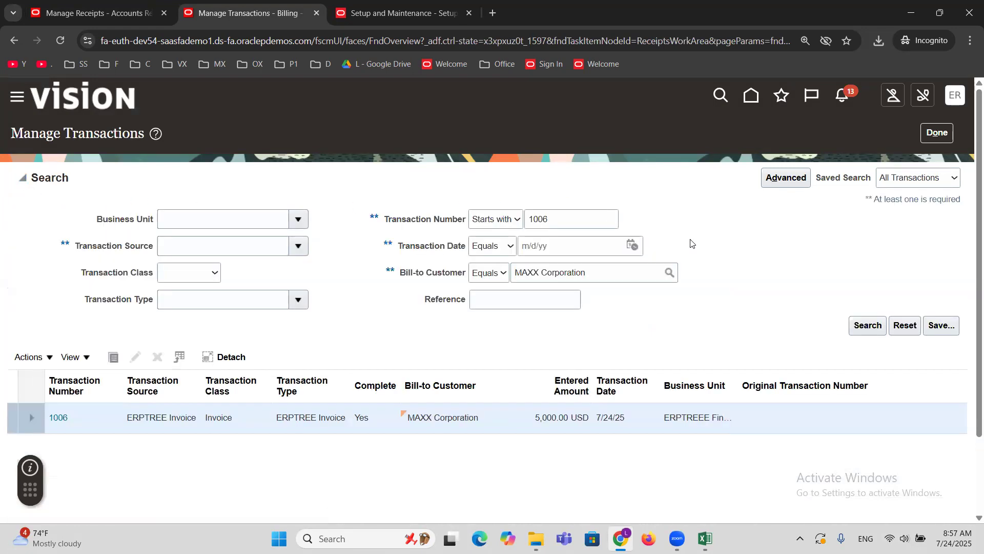
click(867, 326)
click(64, 279)
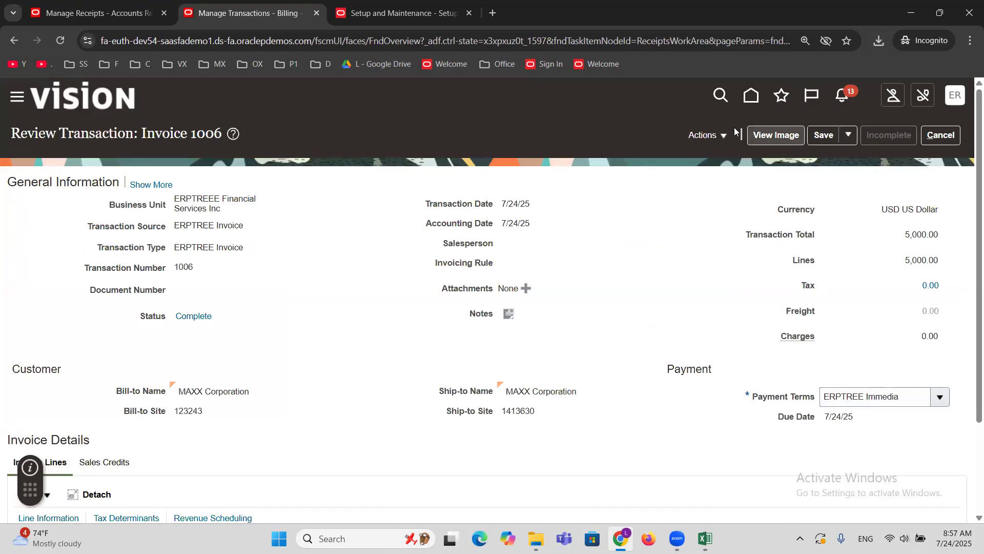
click(724, 135)
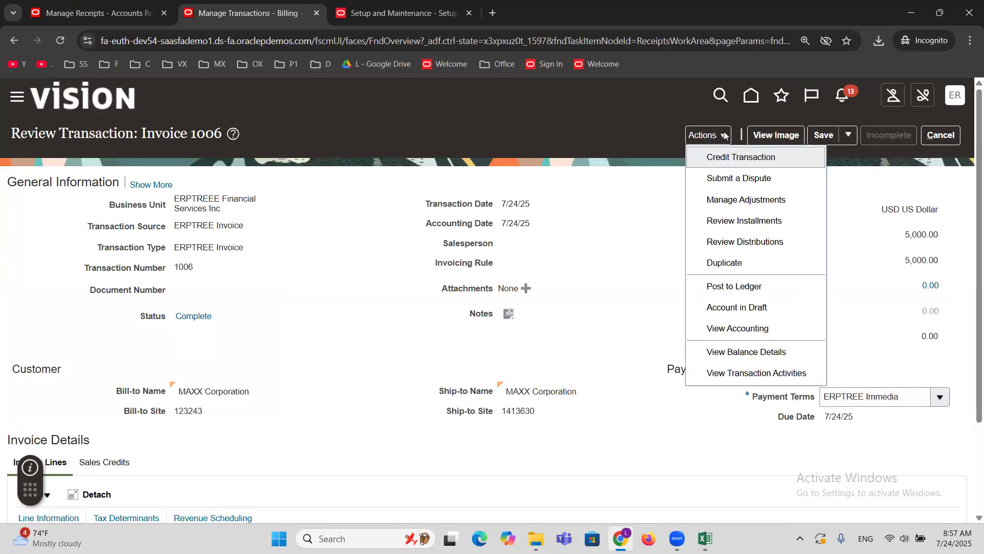
click(747, 351)
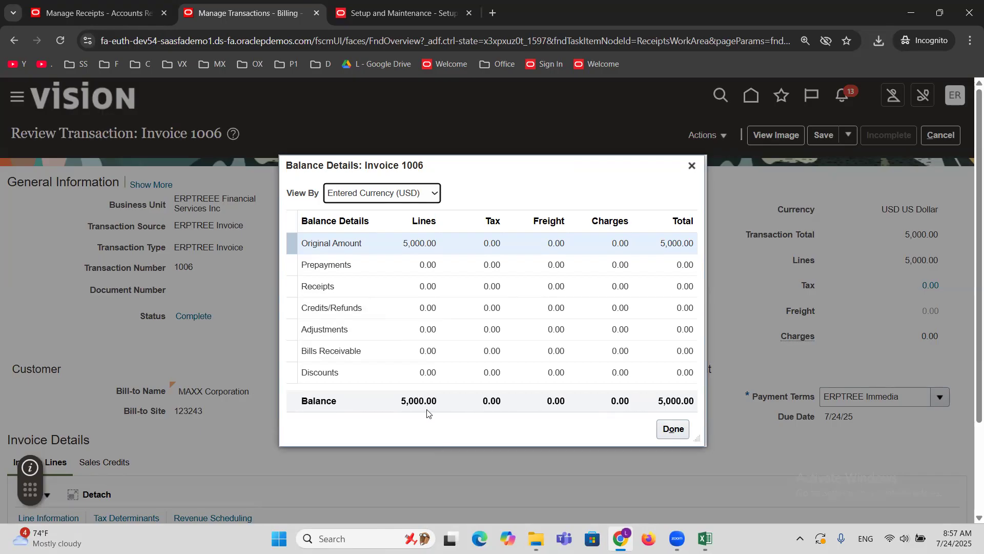
click(673, 429)
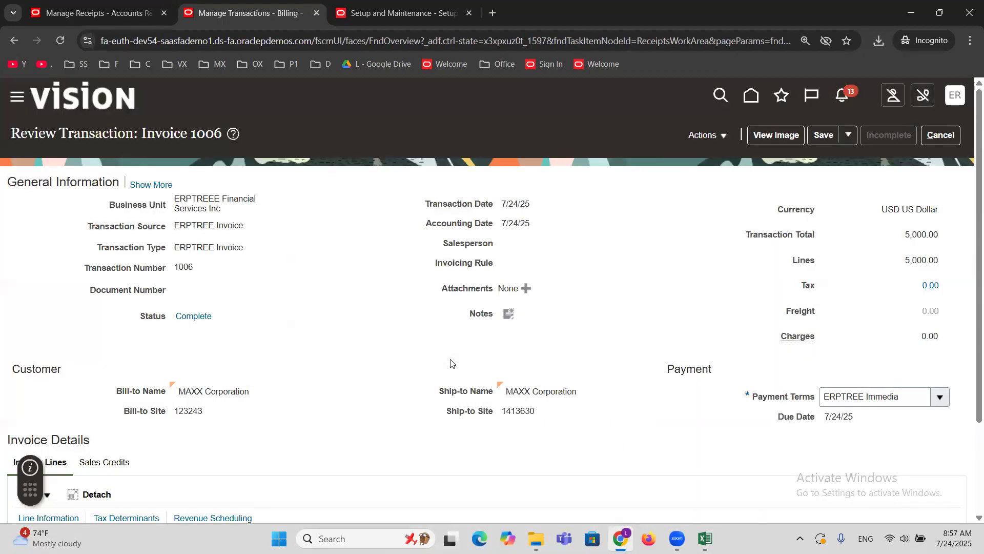
Switch to Excel and review the Trans and Receipt entries beside Standard Receipt Reversal.
click(706, 538)
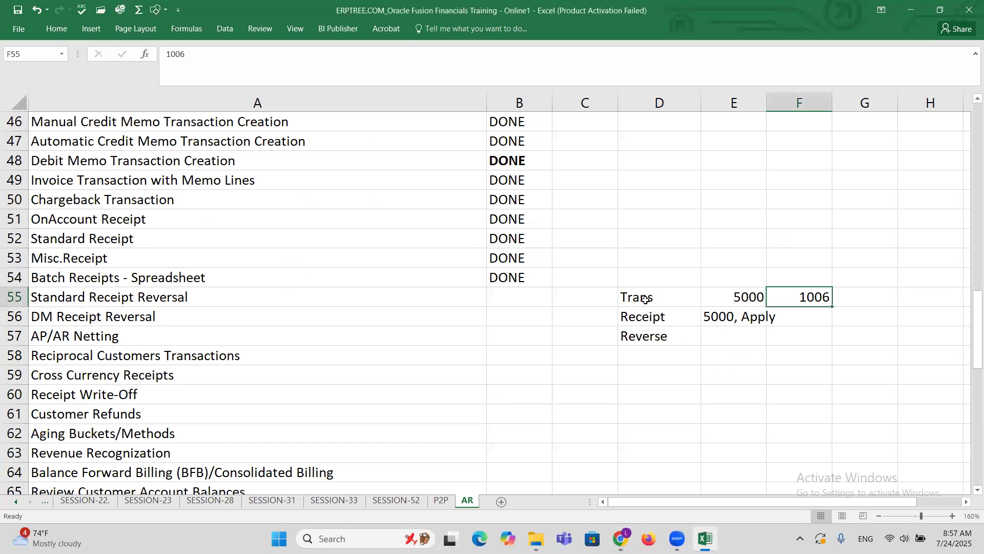
click(662, 296)
drag(662, 295, 714, 293)
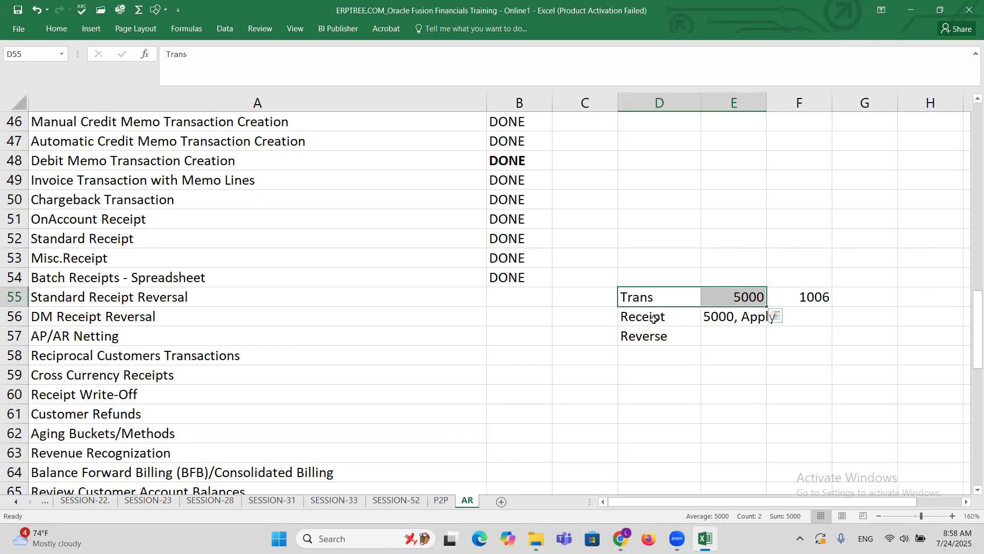
click(653, 319)
drag(653, 318, 732, 328)
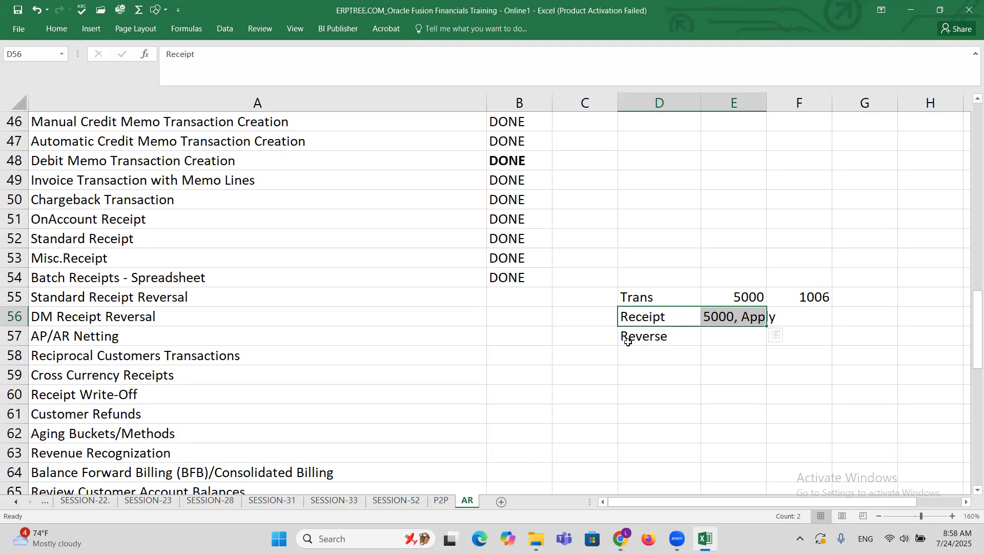
Return to the browser and close invoice 1006 without saving, Manage Transactions, receipt 5555 and Manage Receipts.
key(alt+Tab)
click(944, 137)
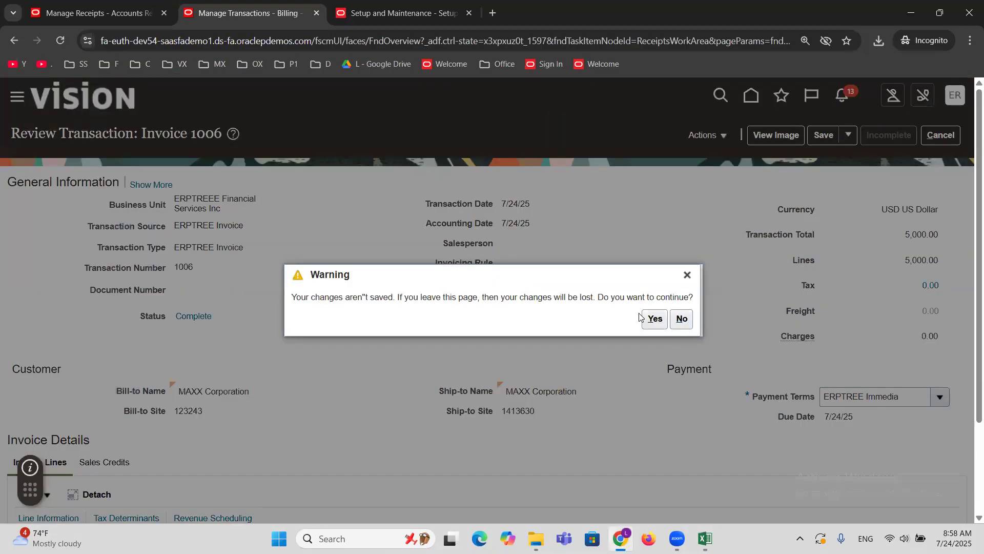
click(650, 320)
click(23, 177)
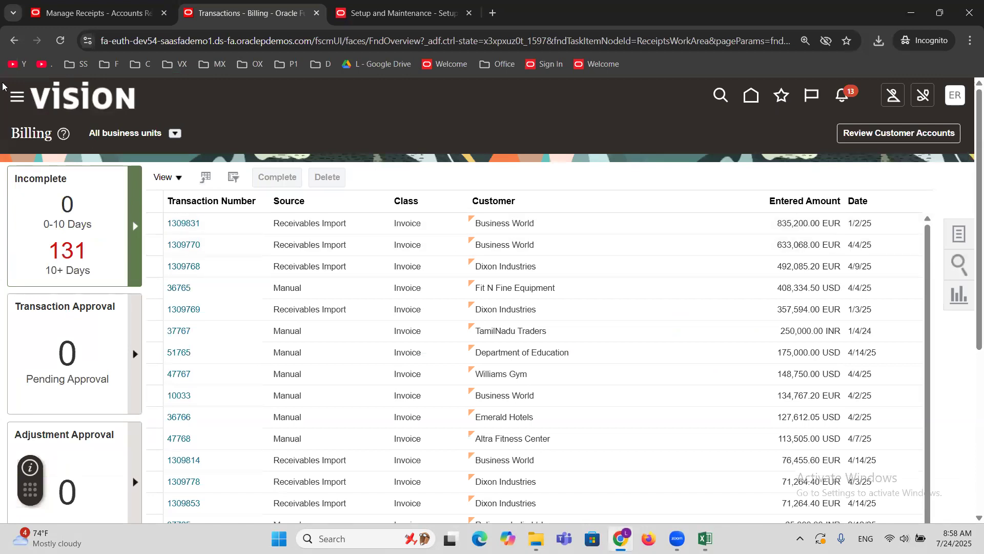
click(74, 7)
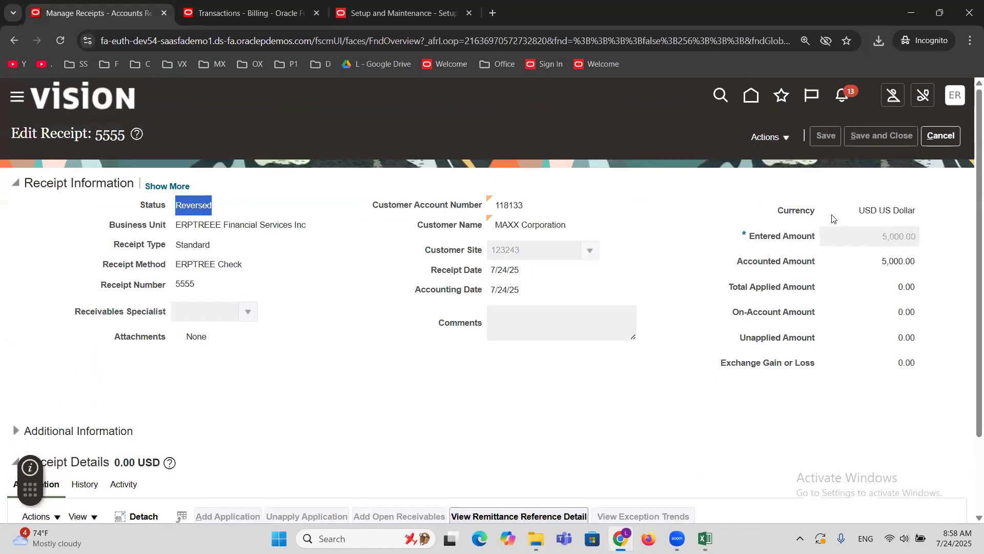
click(949, 140)
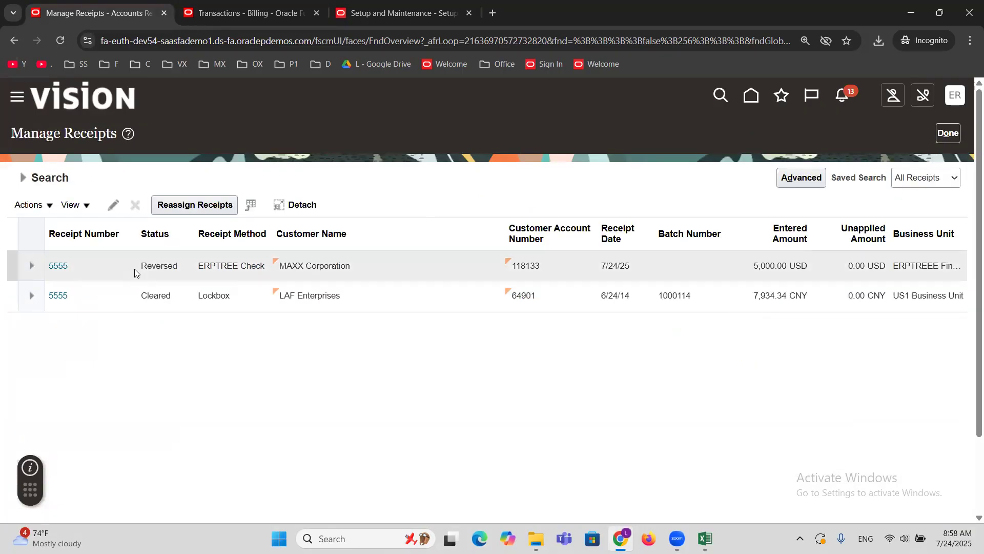
click(948, 134)
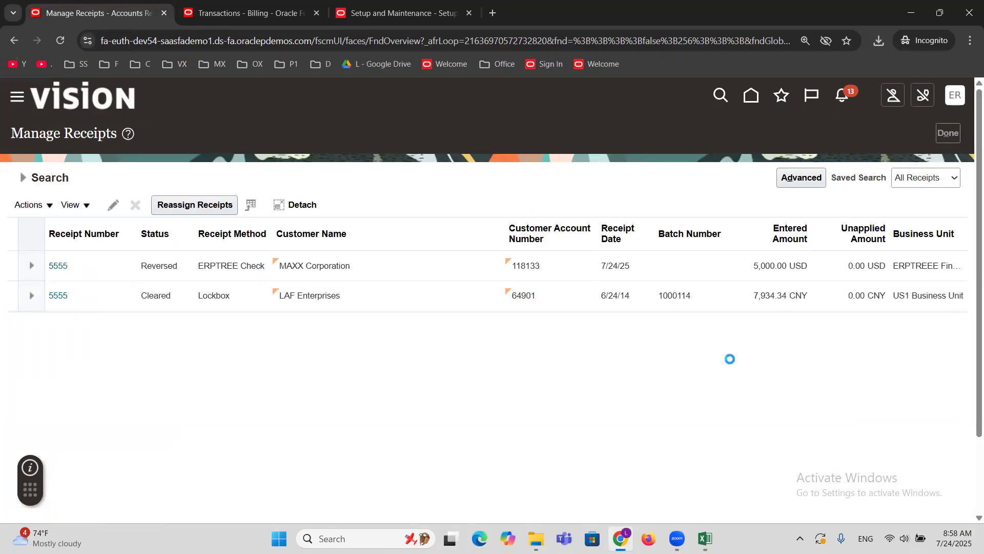
Start a new standard receipt with receipt method ERPTREE Check and receipt number 6666.
click(959, 234)
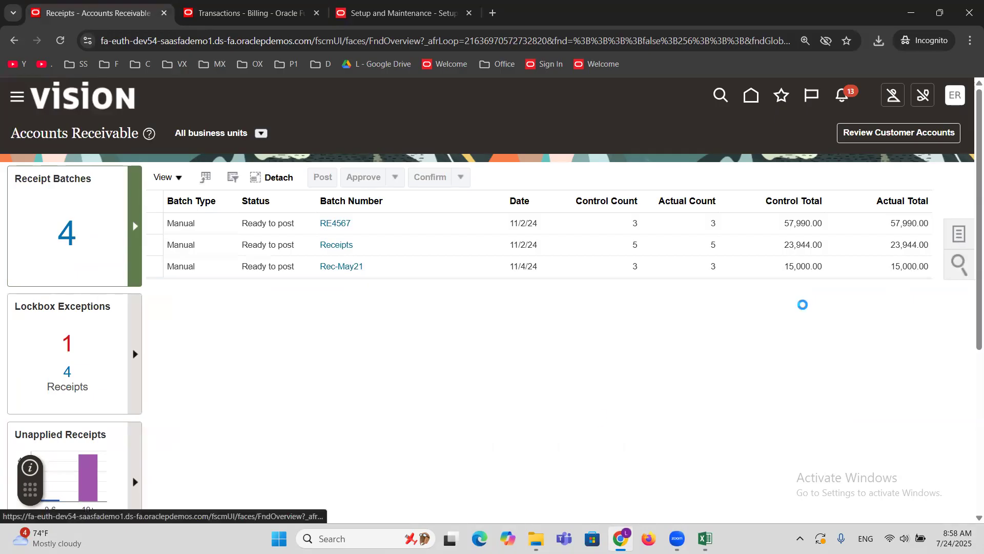
click(851, 142)
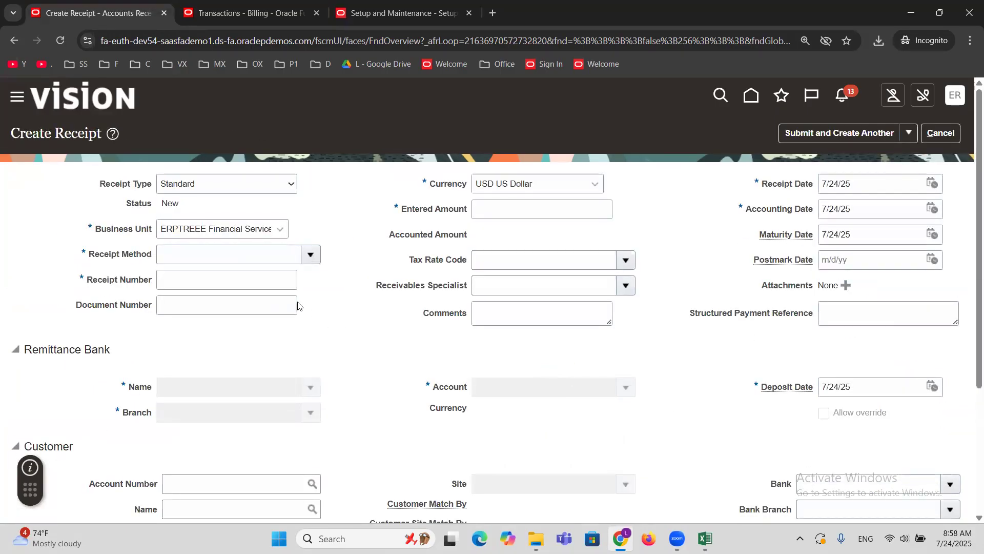
click(309, 256)
click(232, 278)
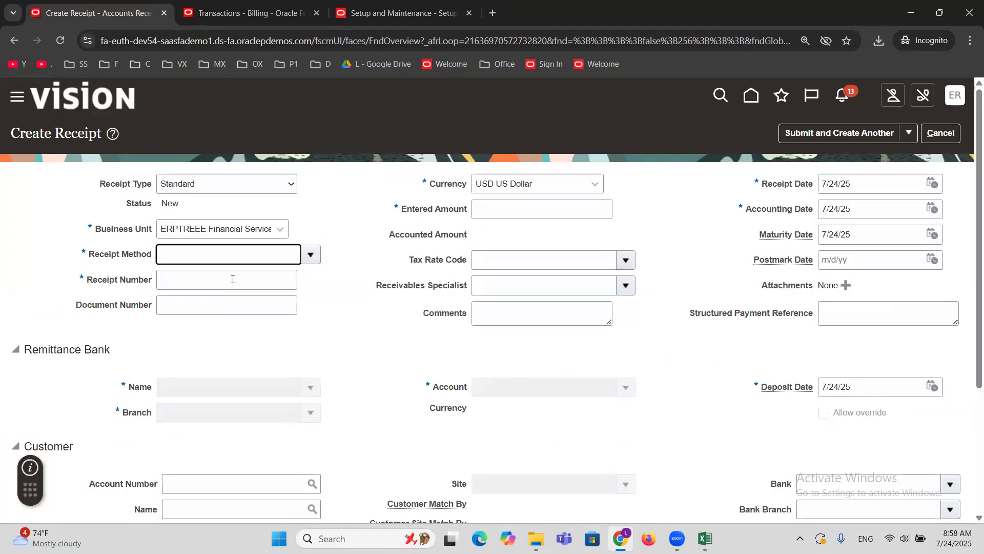
click(232, 279)
text(6666)
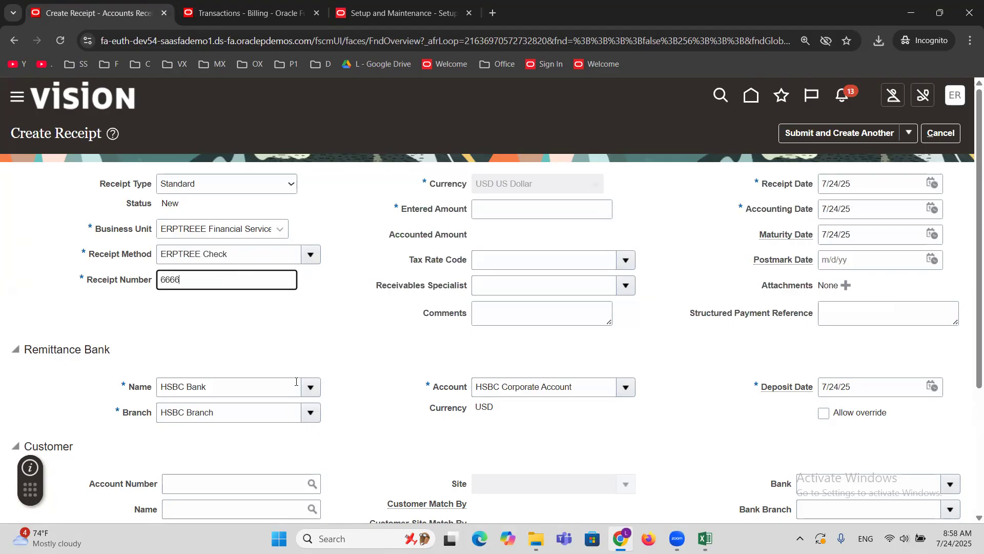
Set the receipt's customer to MAXX Corporation and select its primary MAXX site.
scroll(257, 409, down, 2)
click(211, 390)
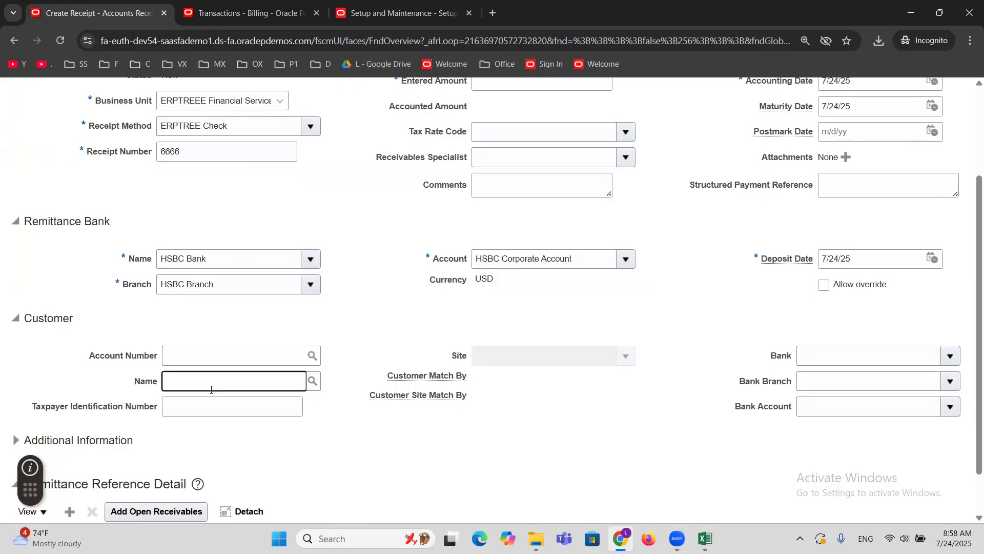
text(MAXX)
key(Tab)
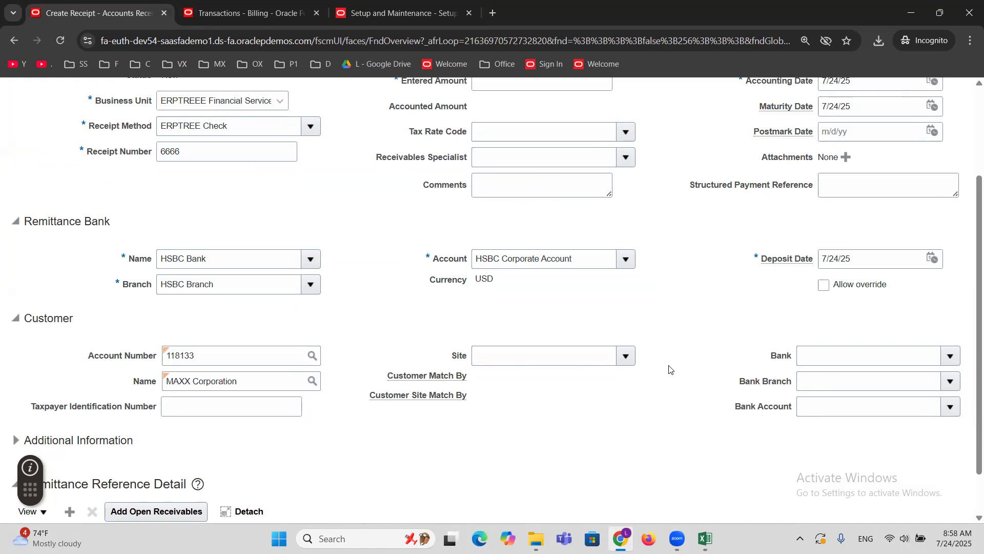
click(627, 356)
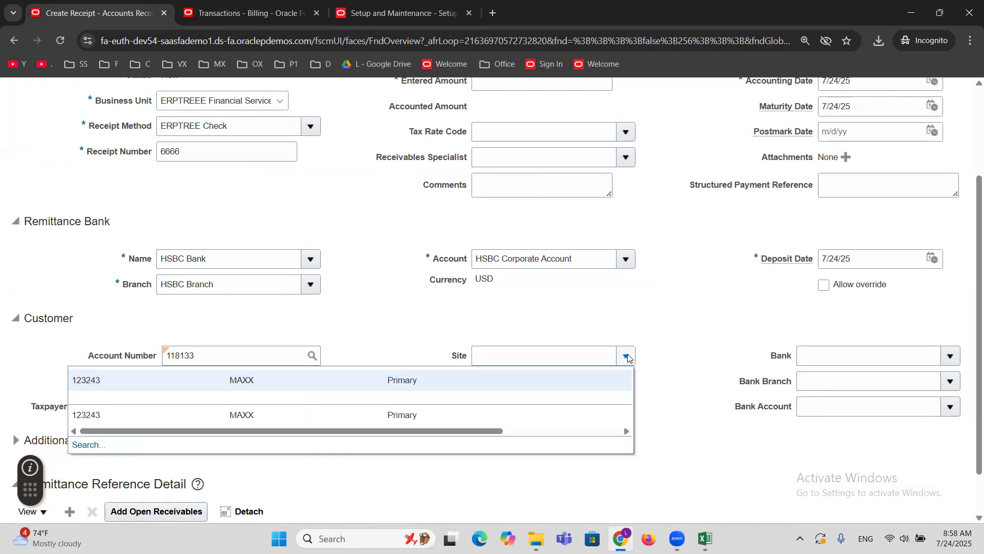
click(455, 380)
scroll(654, 408, up, 3)
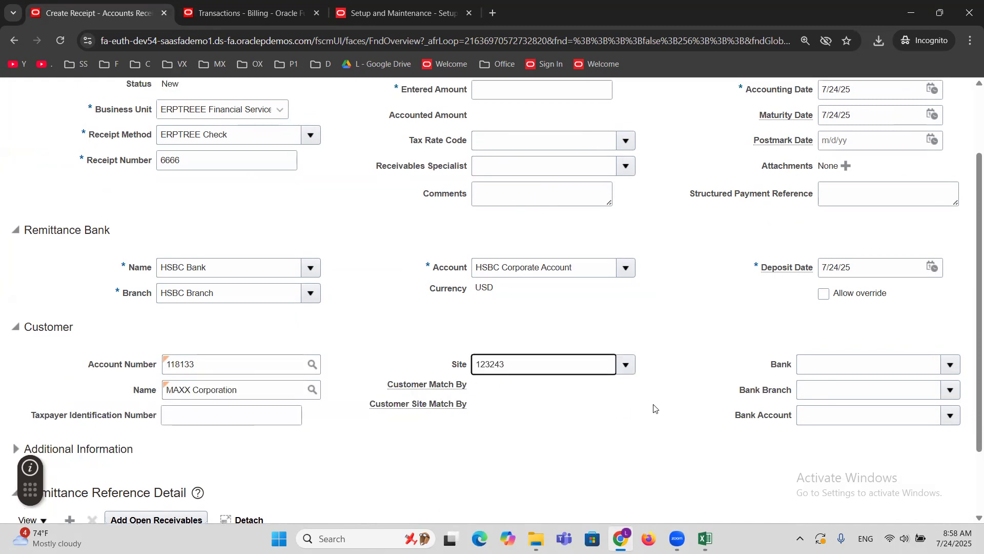
Set the receipt's entered amount to 5,000 and submit it for manual application.
click(910, 135)
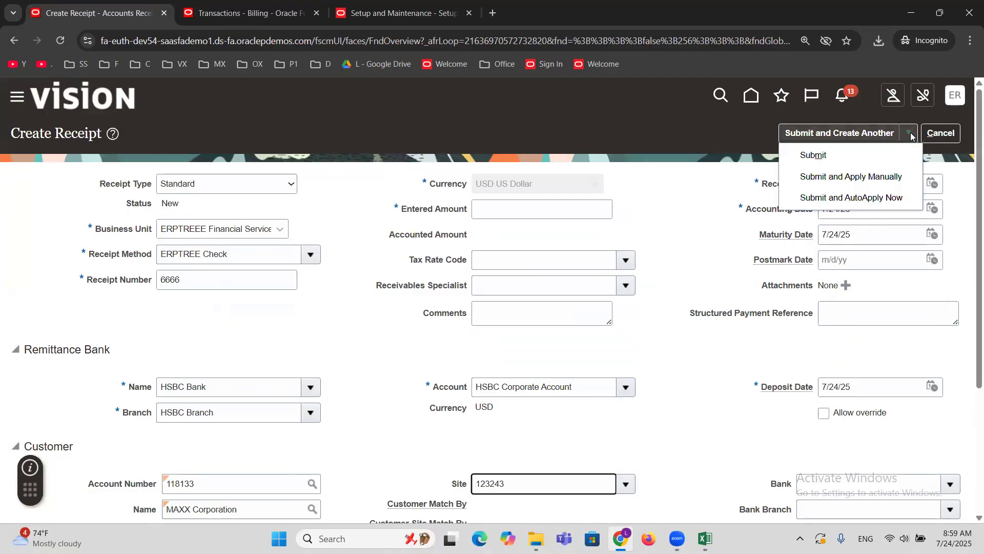
click(808, 178)
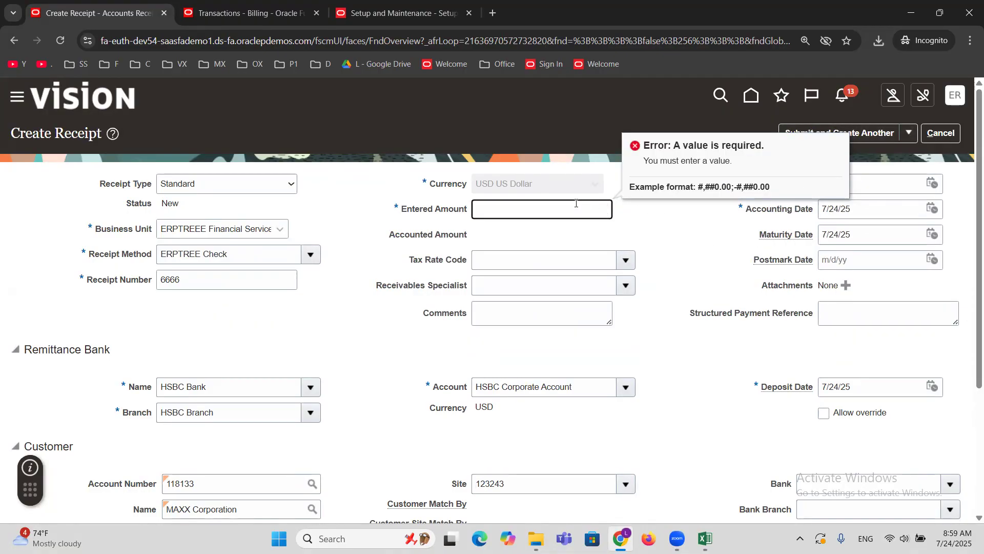
text(5000)
click(910, 134)
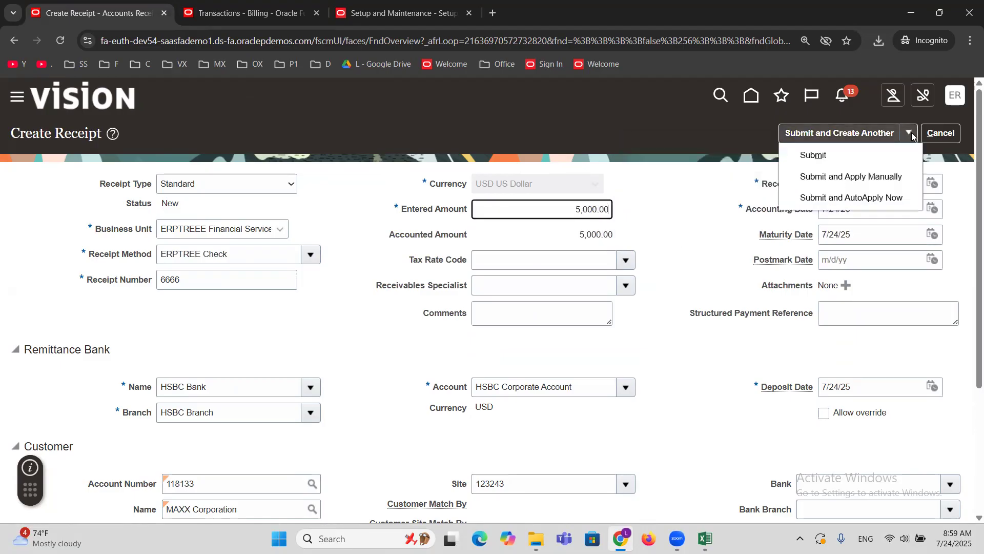
click(866, 176)
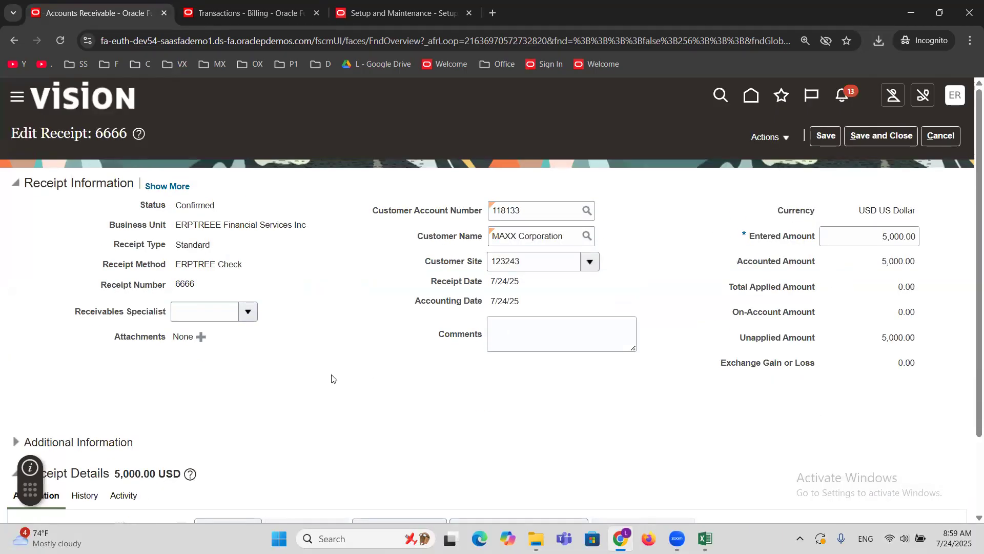
Check the invoice number in Excel and search receipt 6666's open receivables for reference number 1006.
scroll(379, 401, down, 2)
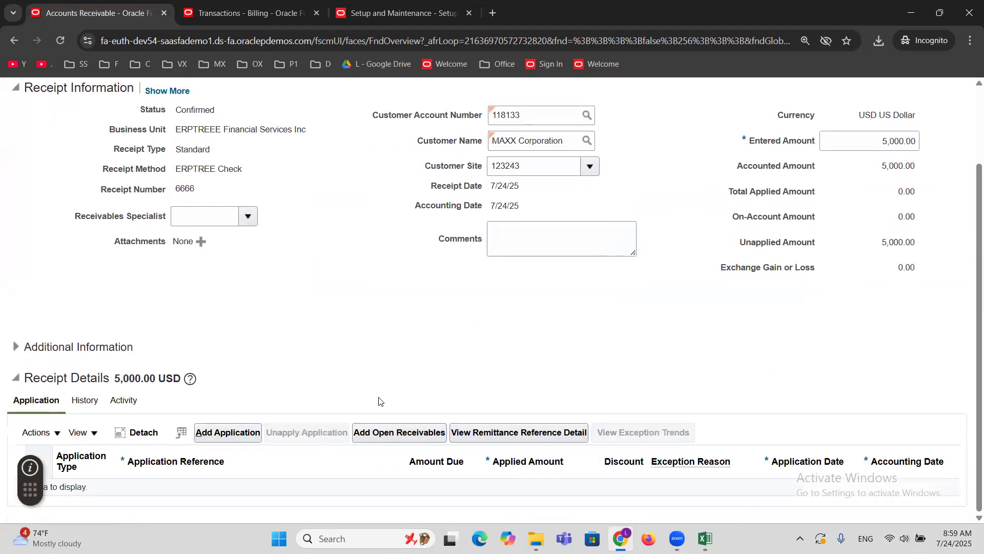
click(404, 432)
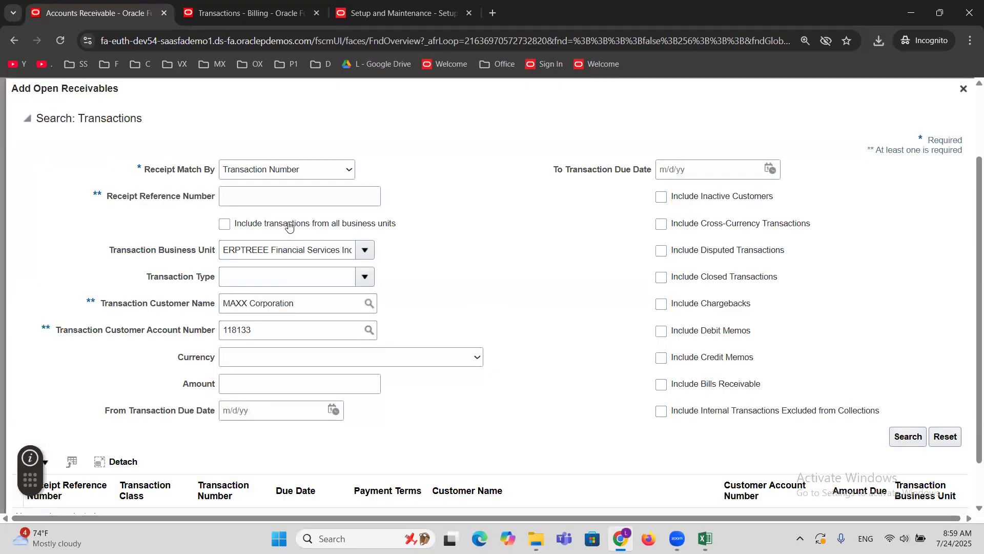
key(alt+Tab)
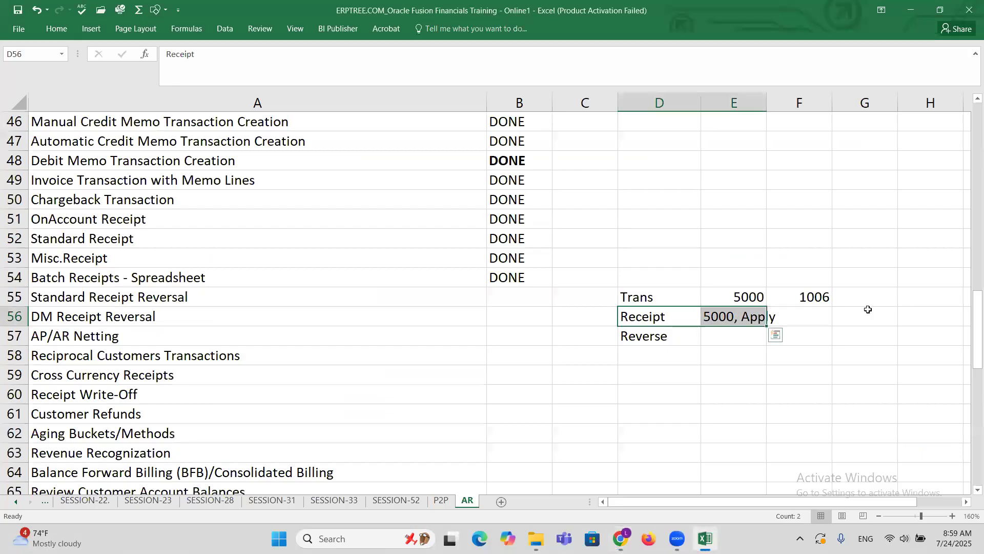
click(814, 296)
key(alt+Tab)
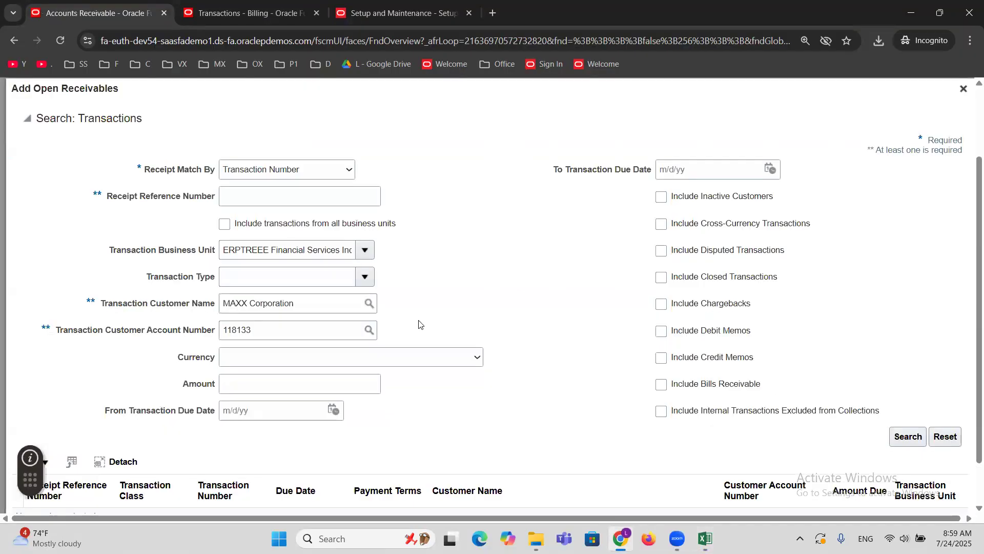
click(262, 197)
text(1006)
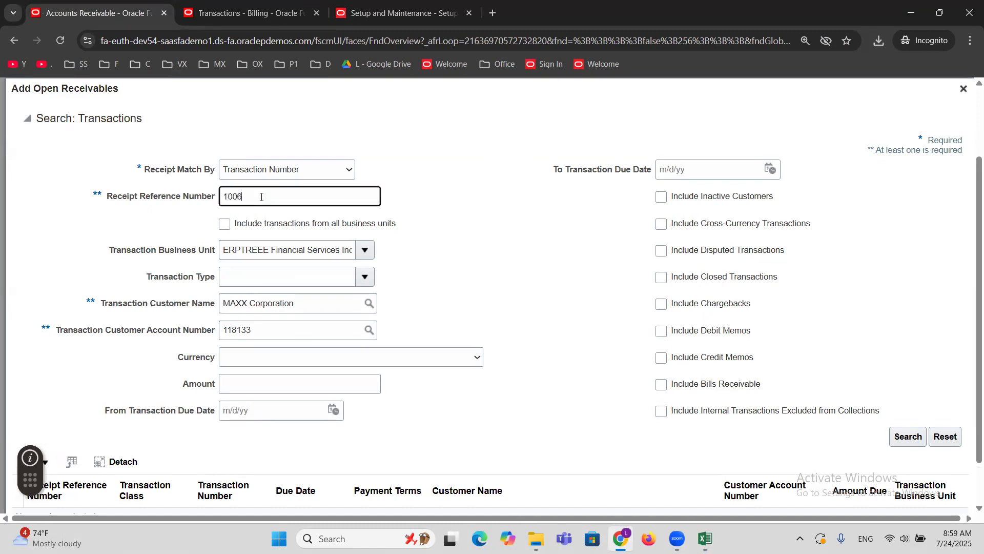
click(911, 437)
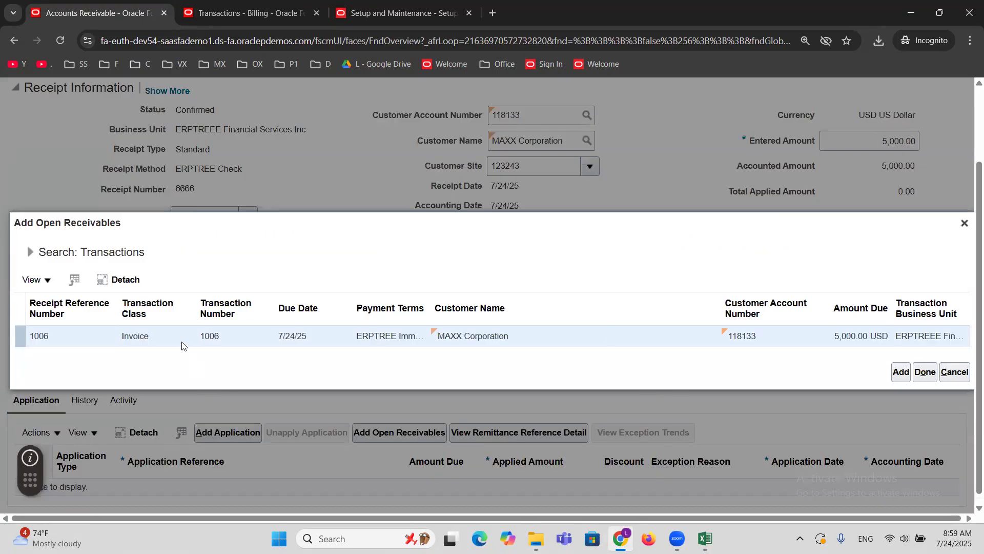
Add invoice 1006 to the receipt's applications, save the receipt and check the application details.
click(895, 380)
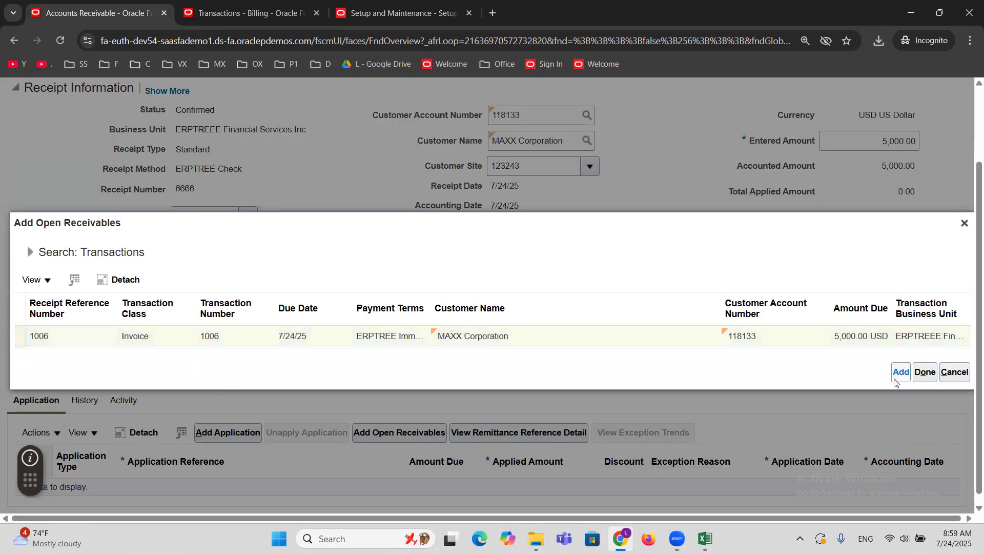
click(933, 374)
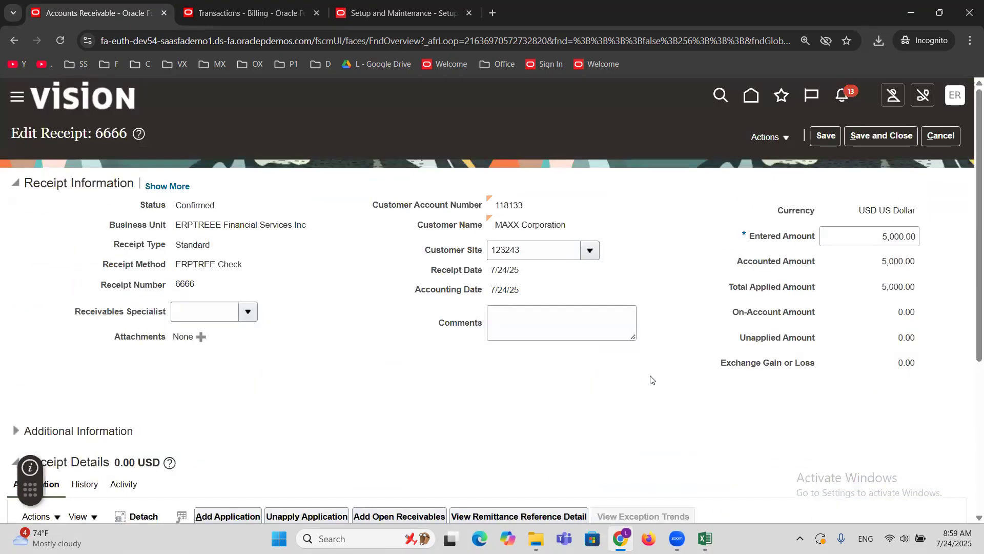
click(826, 138)
scroll(673, 403, down, 5)
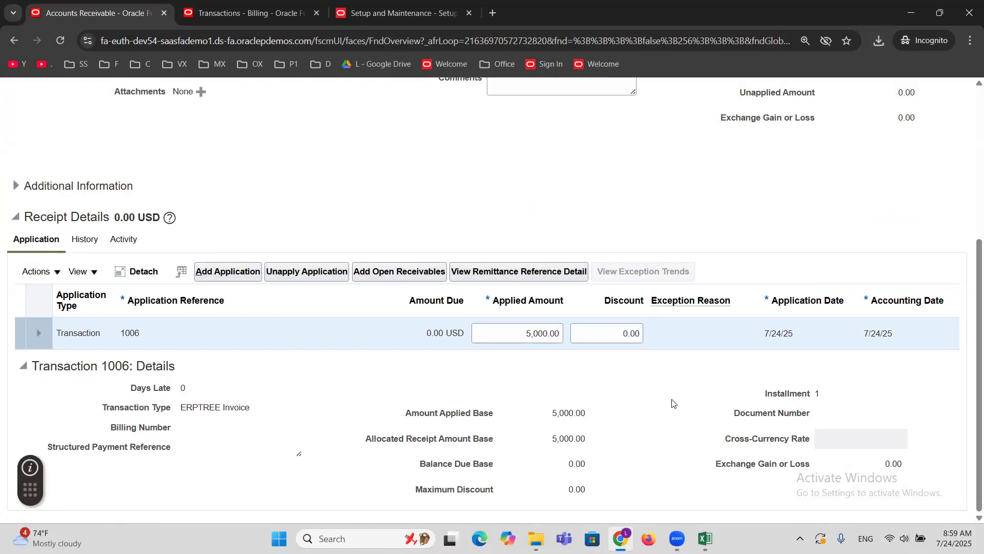
scroll(672, 403, up, 5)
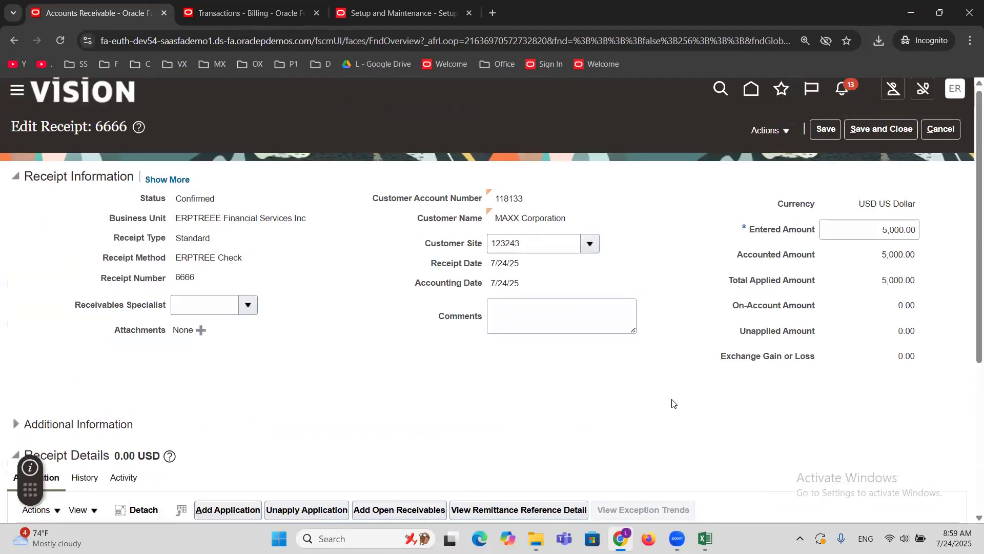
Start reversing receipt 6666 with category Nonsufficient funds and reason Nonsufficient funds.
click(786, 136)
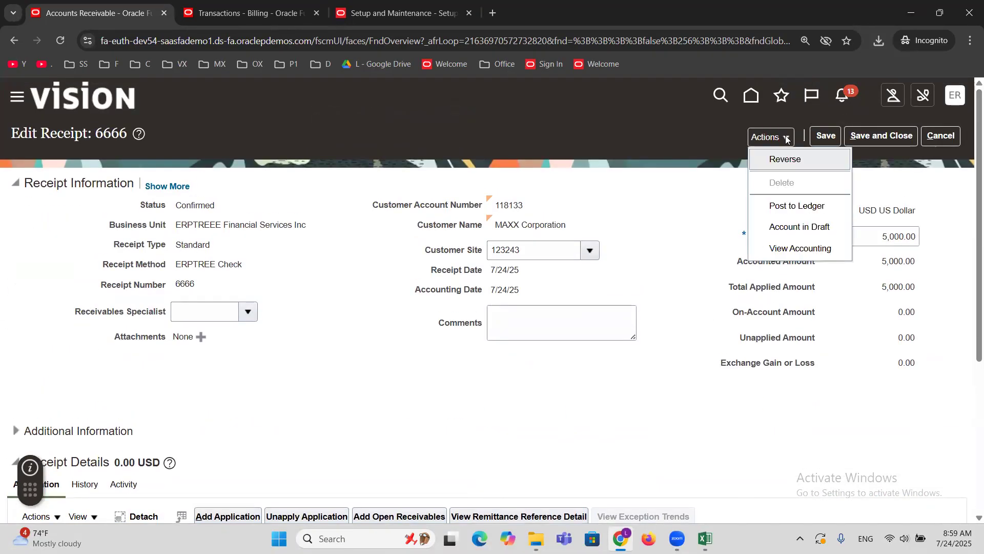
click(797, 160)
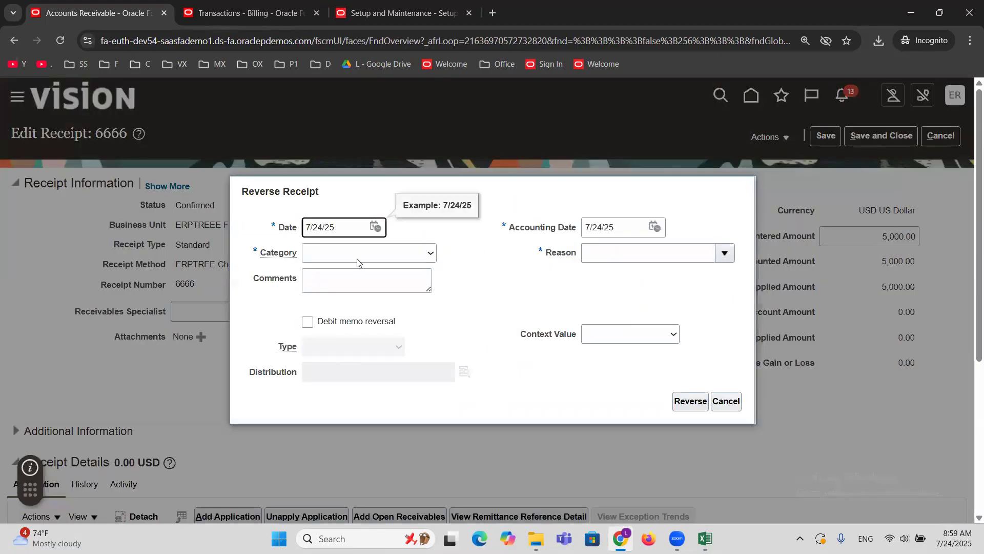
click(356, 255)
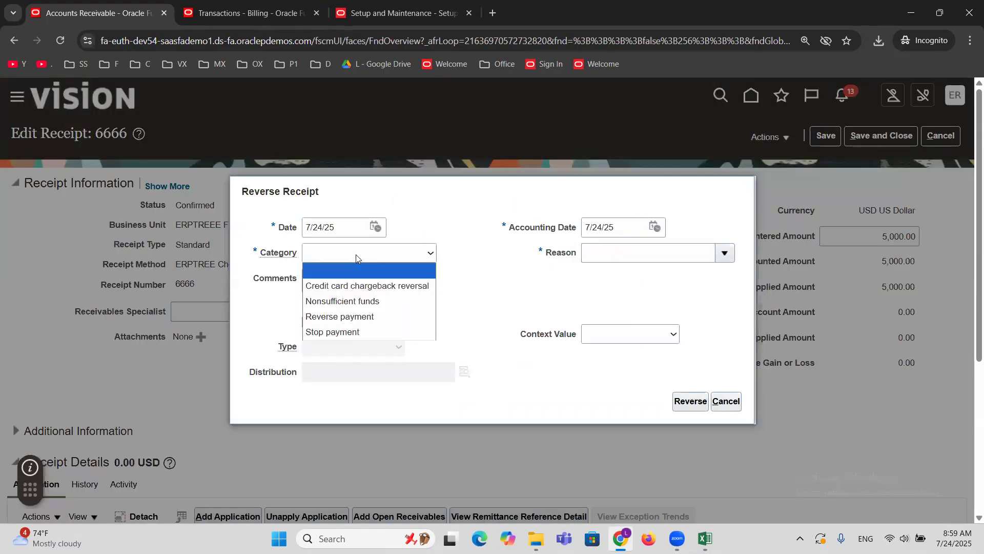
click(363, 302)
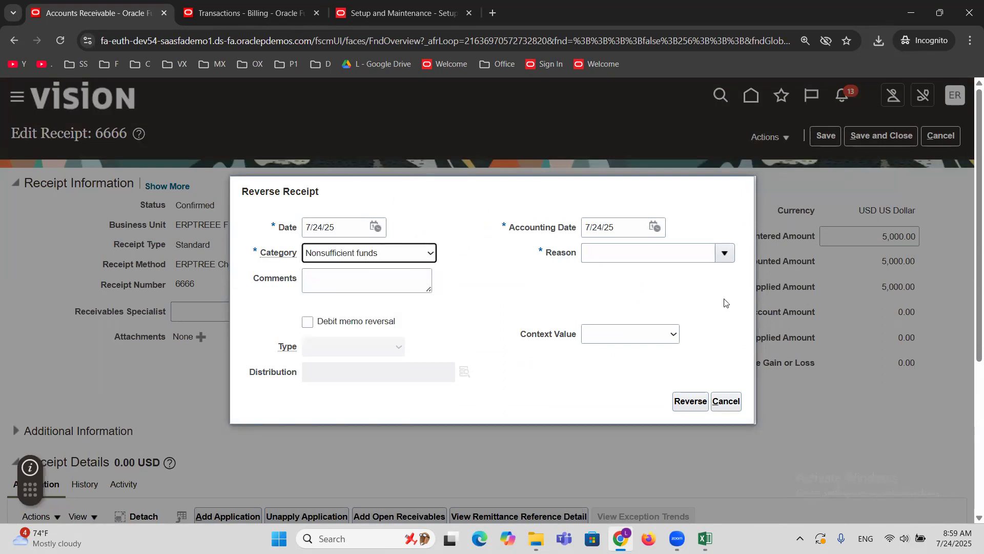
click(725, 253)
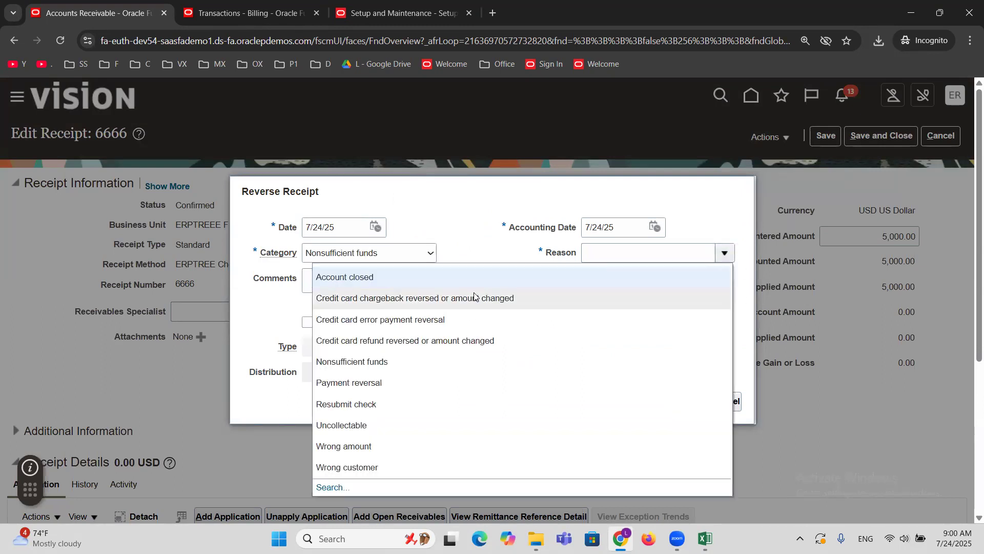
click(401, 362)
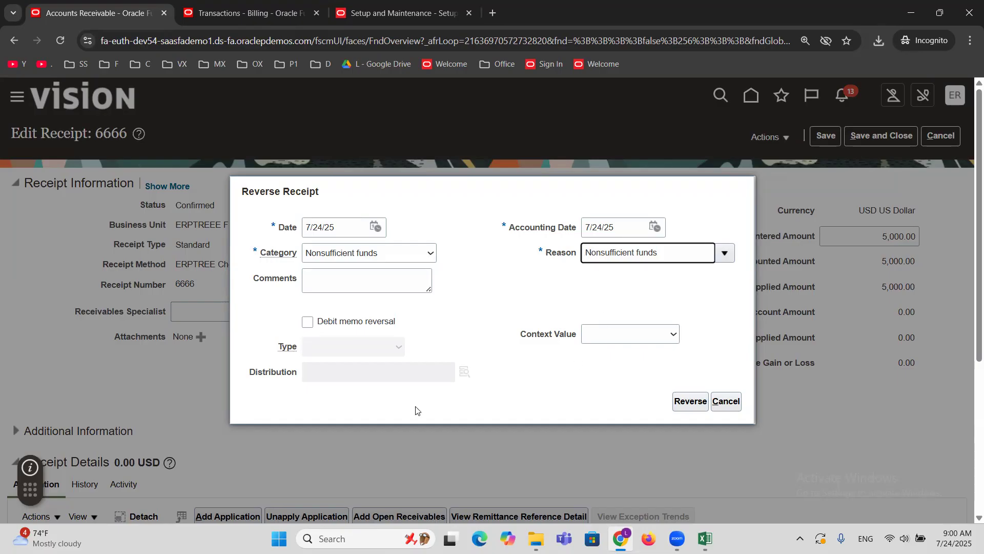
Make it a debit memo reversal of type ERPTREE Debit Memo and reverse the receipt.
click(307, 323)
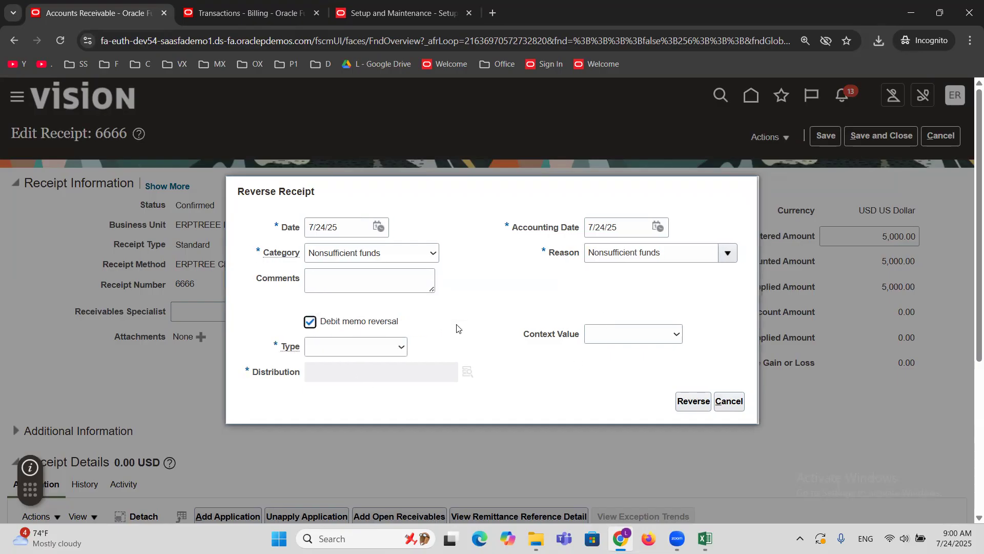
click(351, 348)
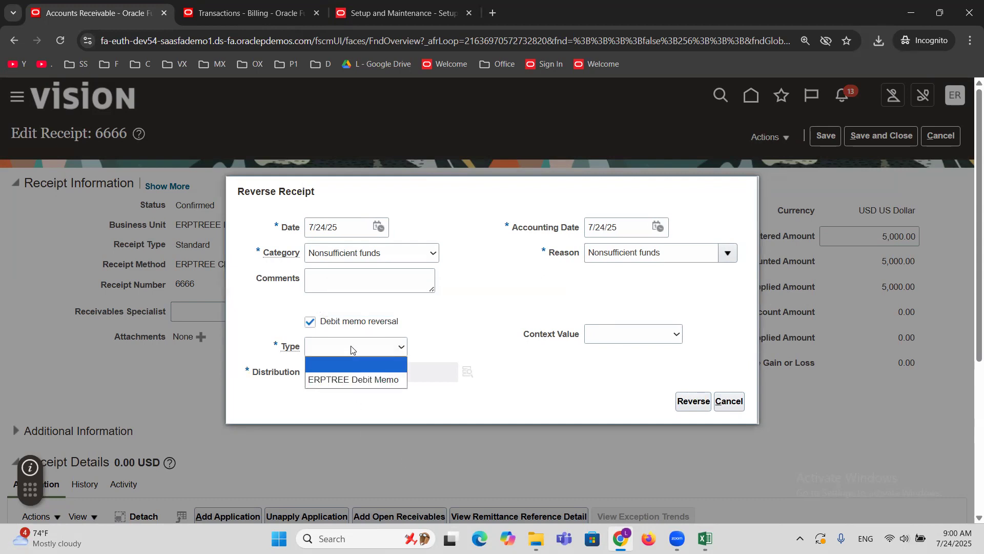
click(372, 380)
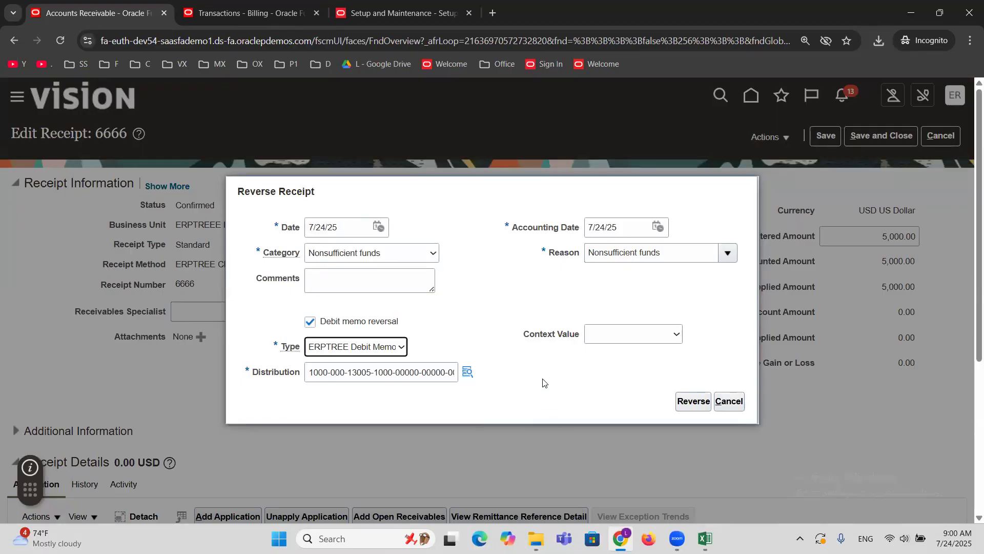
click(694, 401)
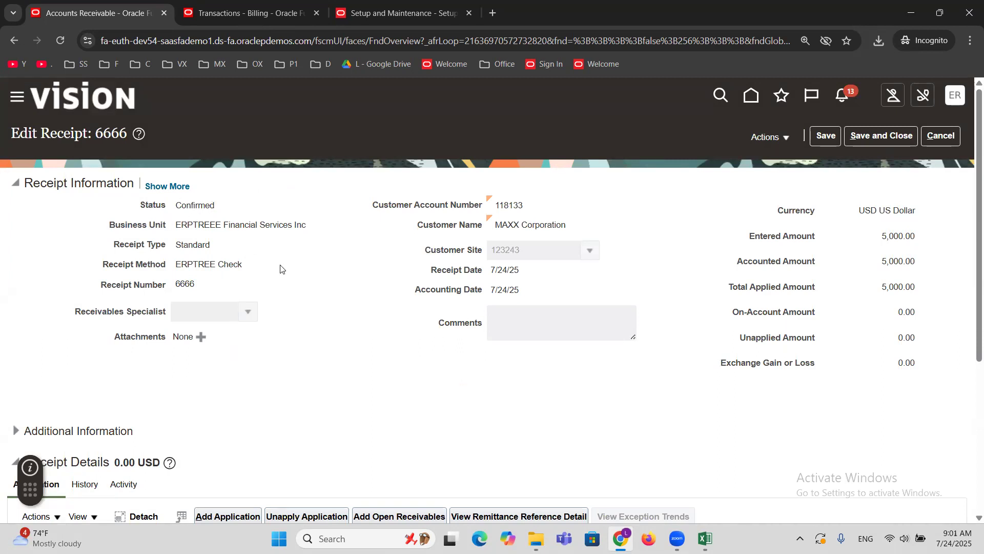
Review receipt 6666's header amounts and its application to invoice 1006, and save and close the receipt.
scroll(278, 267, down, 2)
scroll(271, 261, up, 1)
scroll(266, 256, up, 1)
scroll(341, 351, down, 2)
scroll(339, 355, down, 1)
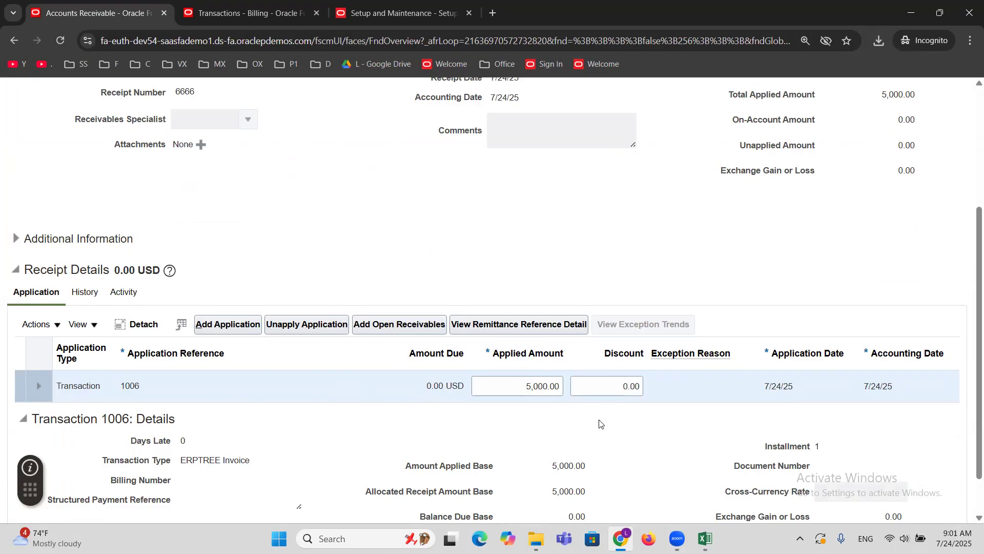
scroll(601, 424, up, 4)
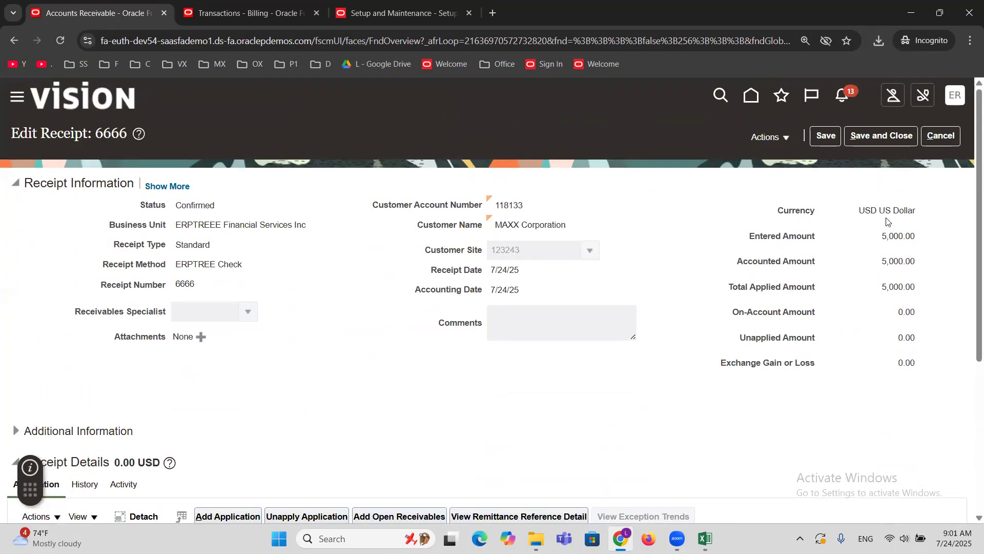
click(888, 138)
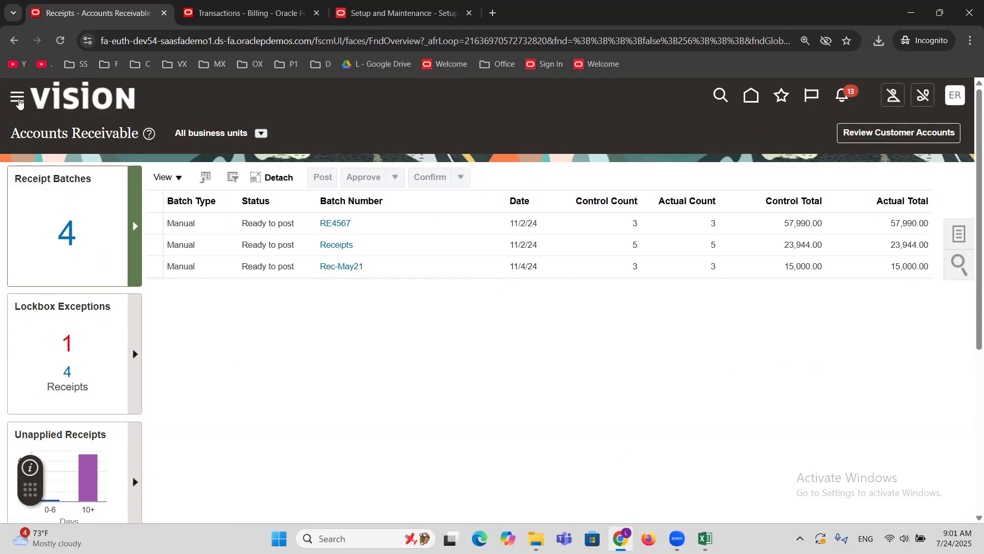
Switch to the Billing work area in the other browser tab and open Manage Transactions.
click(18, 100)
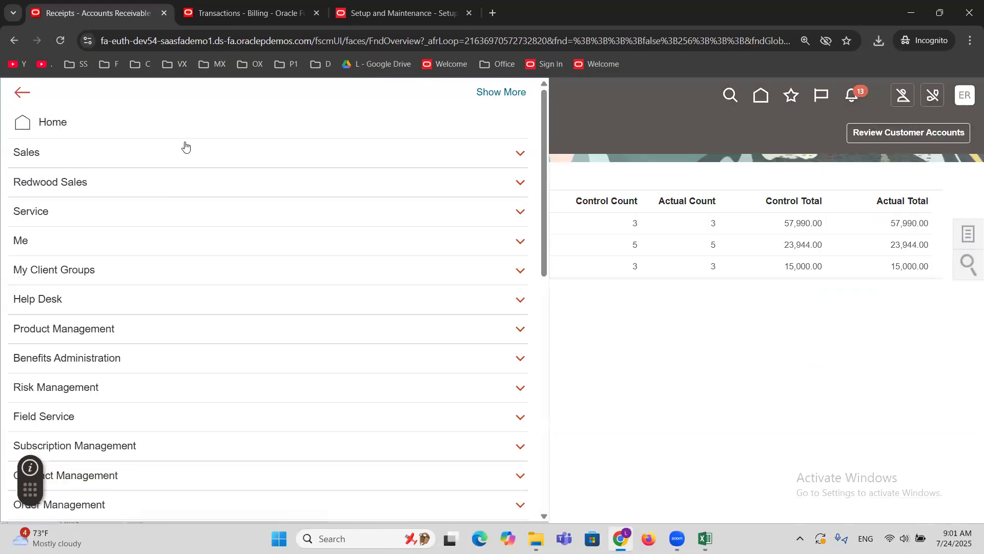
click(229, 12)
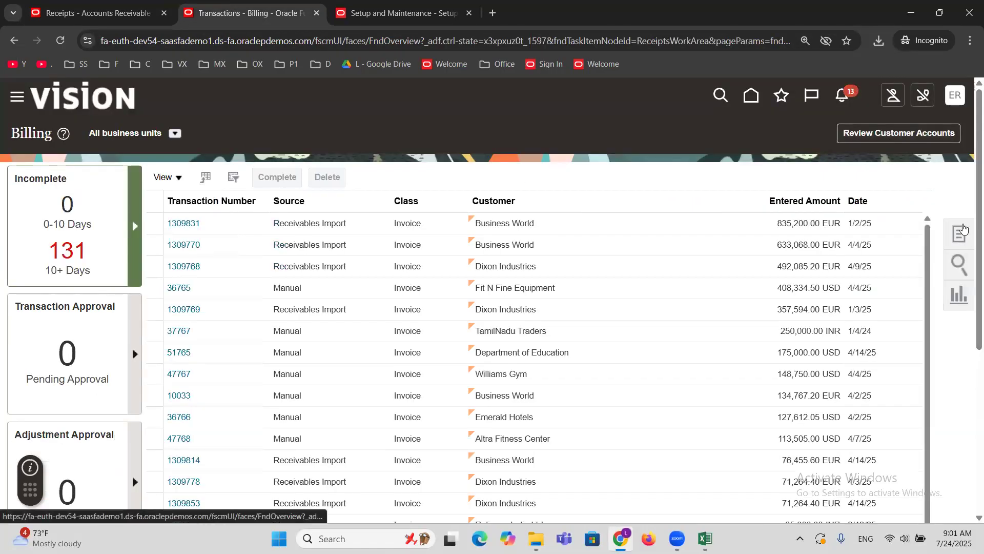
click(962, 232)
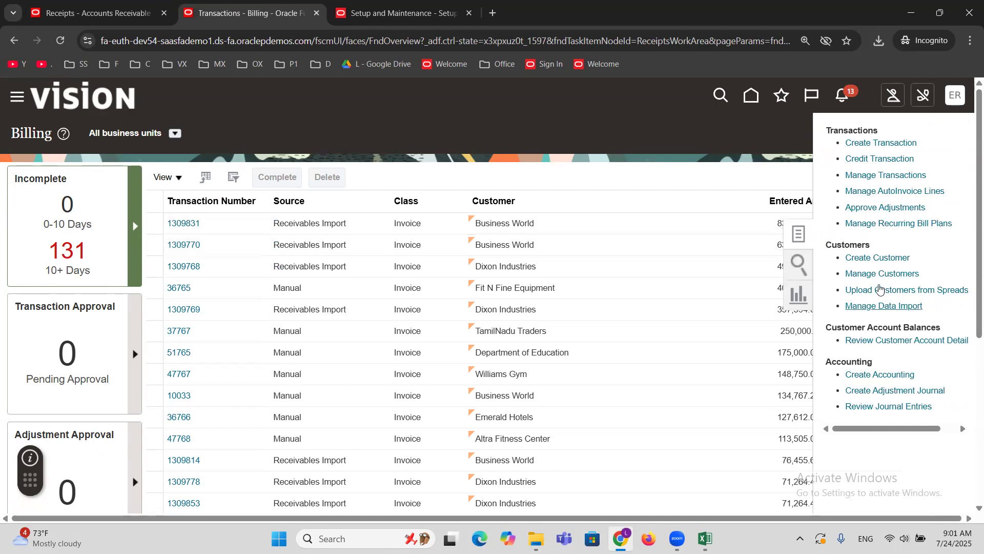
click(866, 177)
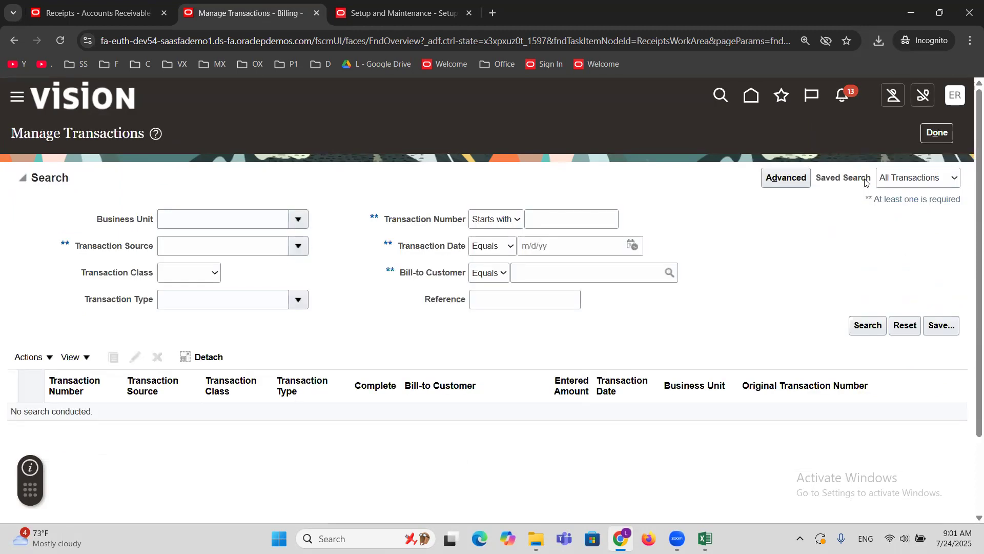
Search for all transactions with bill-to customer MAXX Corporation and look through the listed transactions.
click(603, 274)
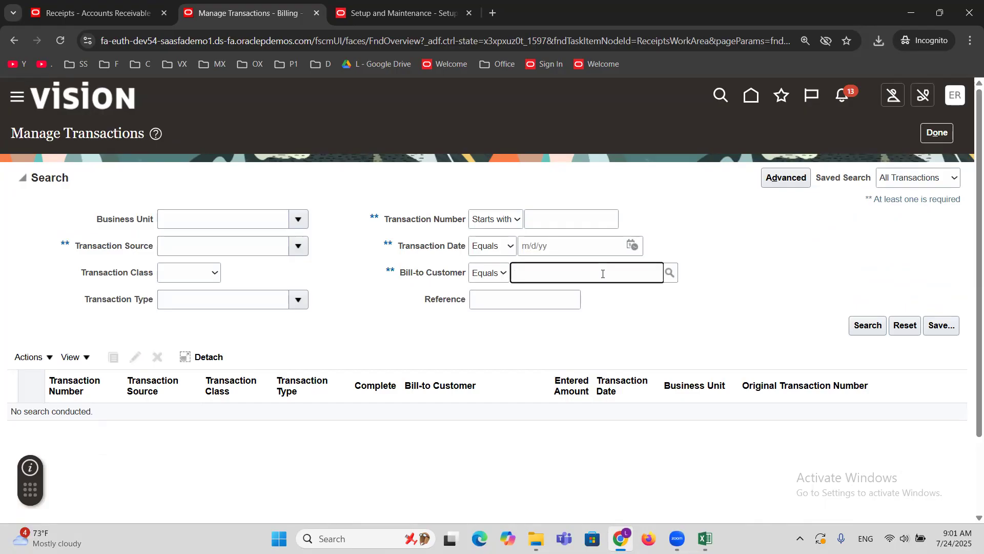
text(MAXX)
key(Tab)
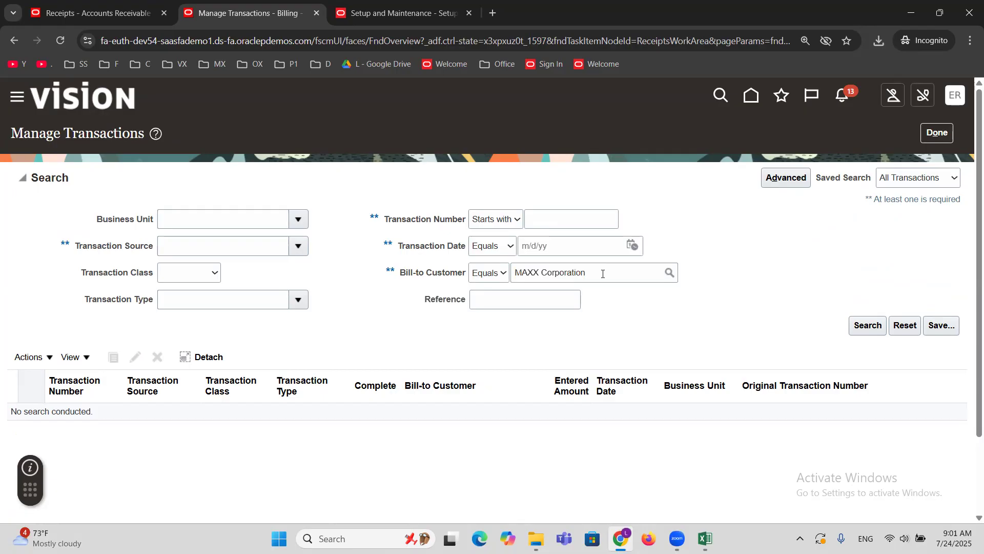
click(874, 329)
scroll(596, 317, down, 2)
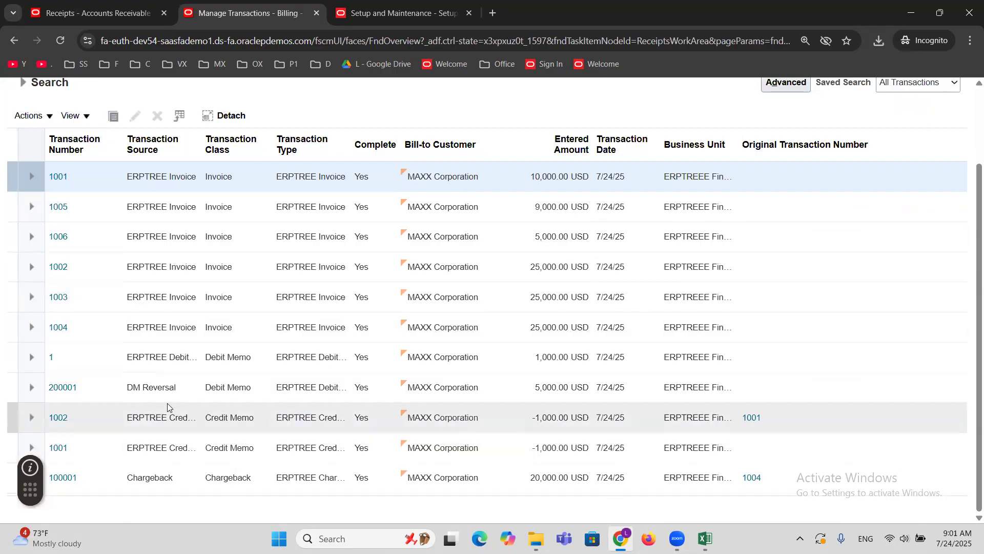
Examine the transaction source, class and entered amount of the DM Reversal debit memo row.
click(155, 387)
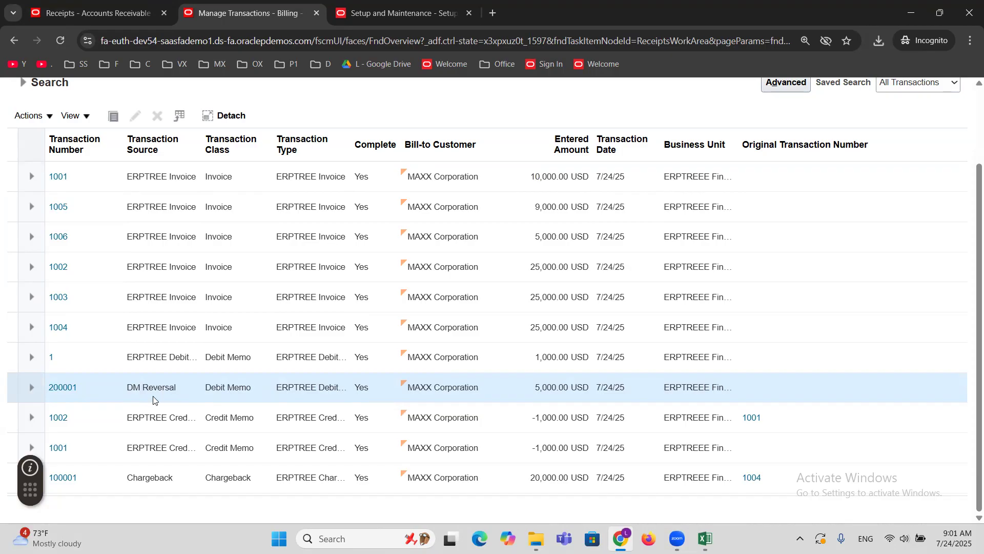
double_click(136, 388)
click(218, 392)
triple_click(217, 392)
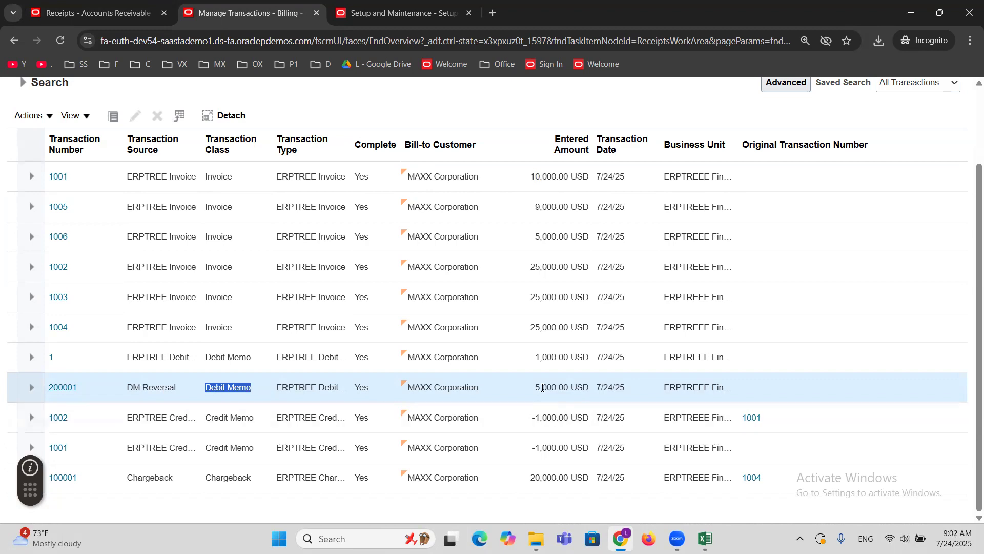
triple_click(538, 386)
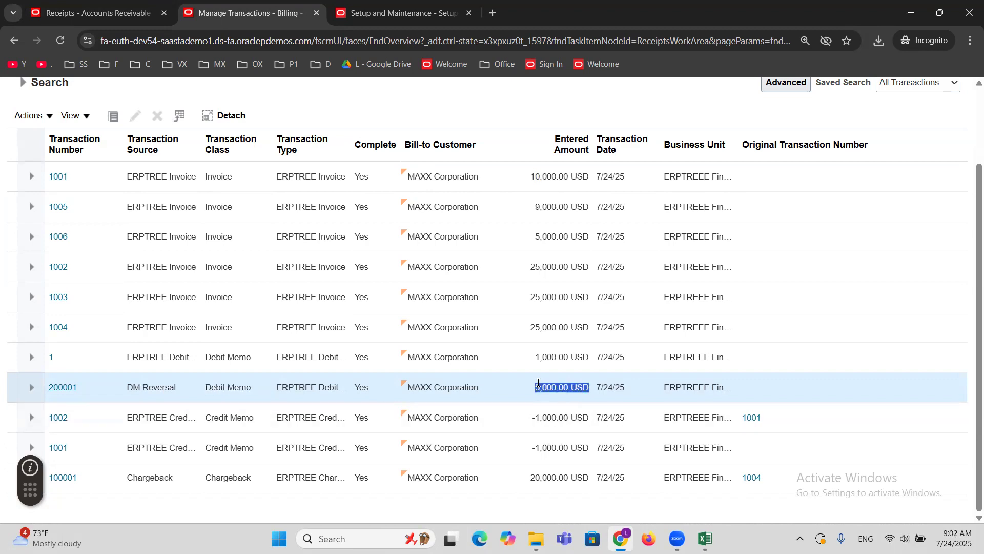
Open debit memo 200001, review its header and debit memo lines, and return to the transaction list.
click(70, 388)
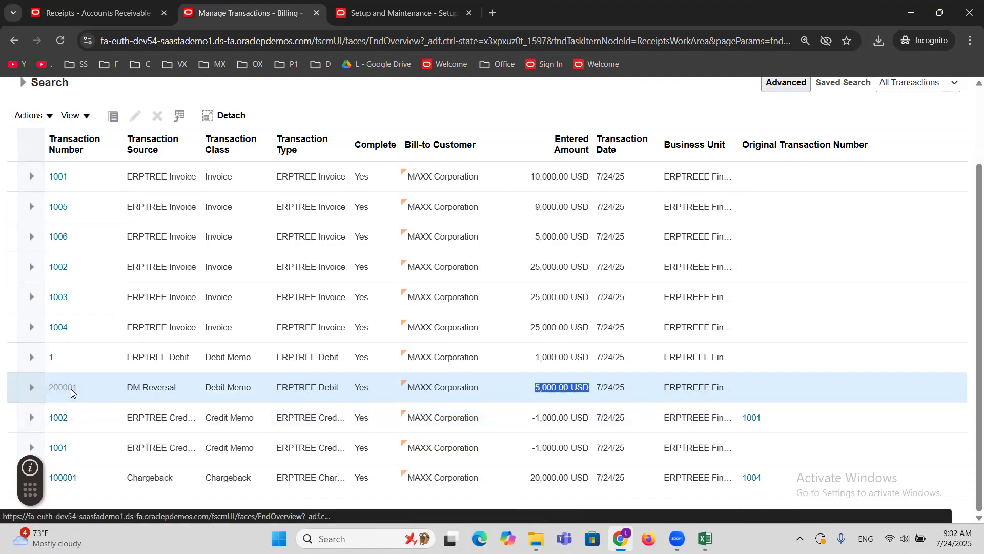
scroll(368, 306, down, 1)
scroll(366, 306, down, 2)
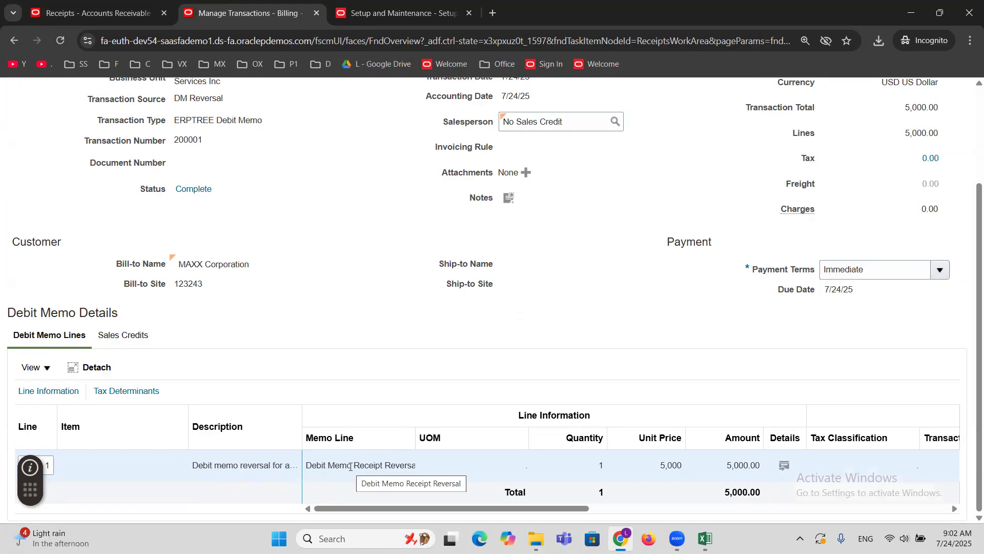
scroll(350, 464, up, 3)
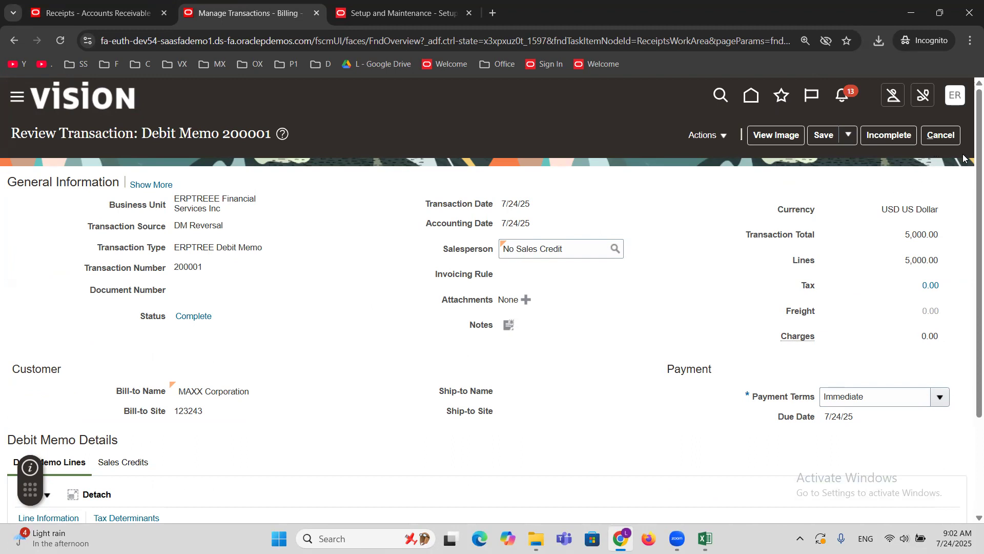
click(949, 142)
click(653, 318)
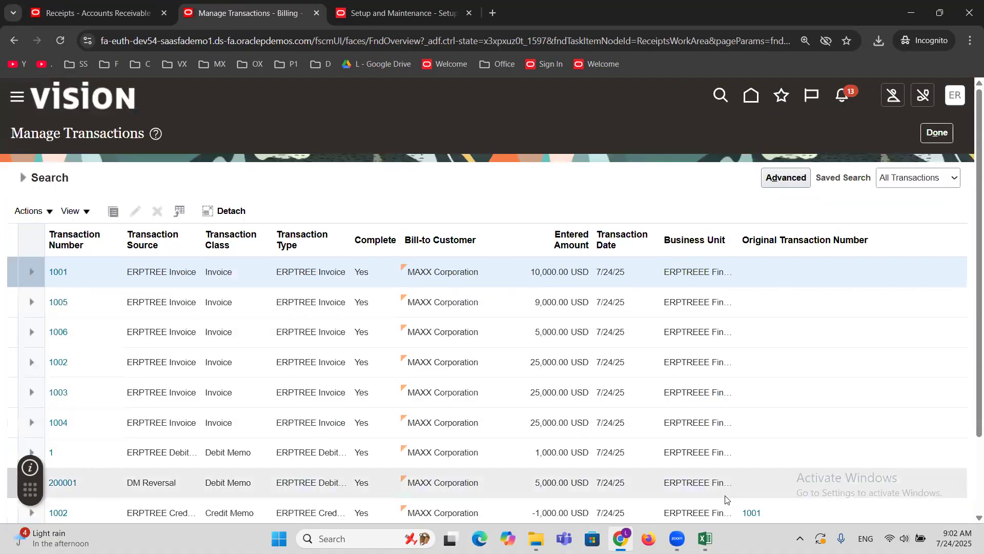
Switch to the Excel workbook, mark Standard Receipt Reversal and DM Receipt Reversal as DONE, and clear the notes in D54:F57.
click(706, 538)
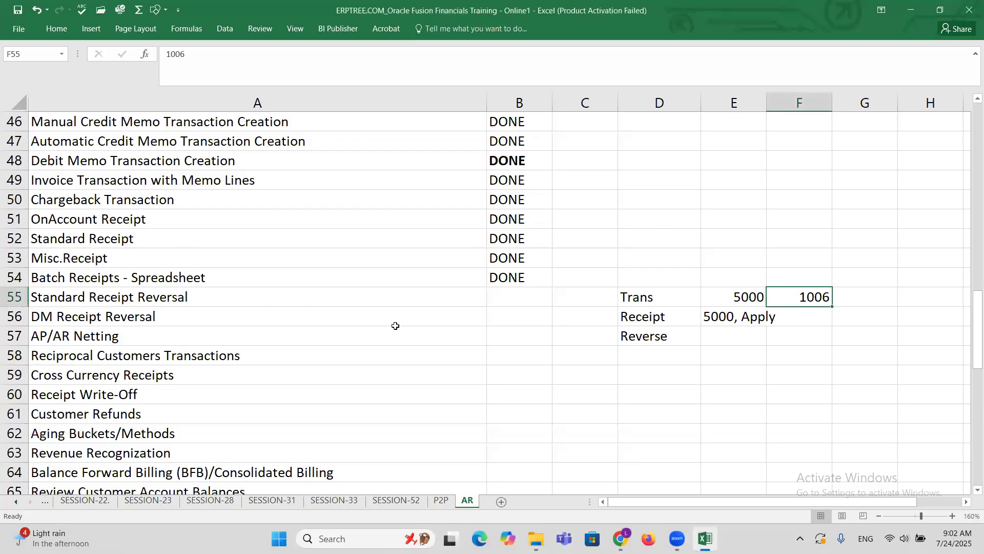
click(160, 302)
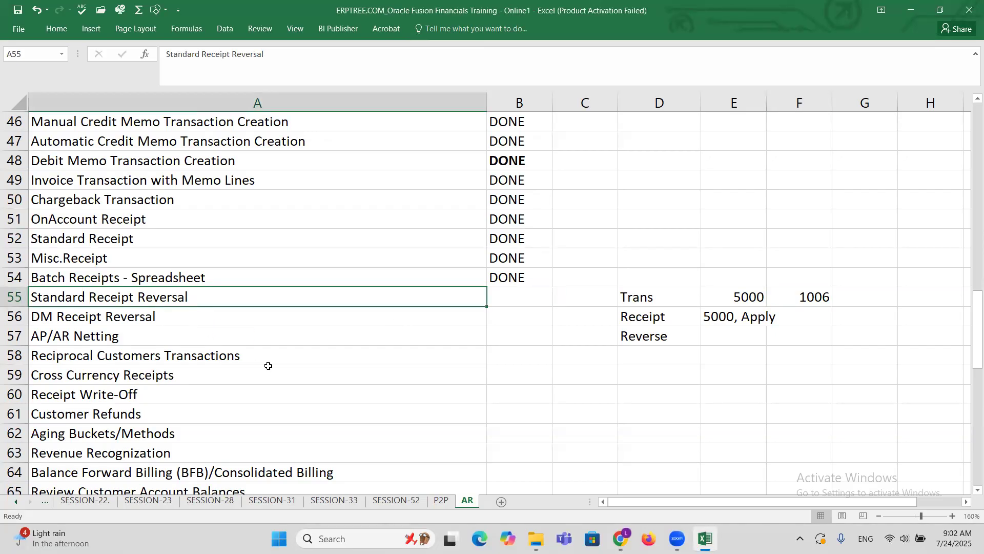
key(Right)
text(D)
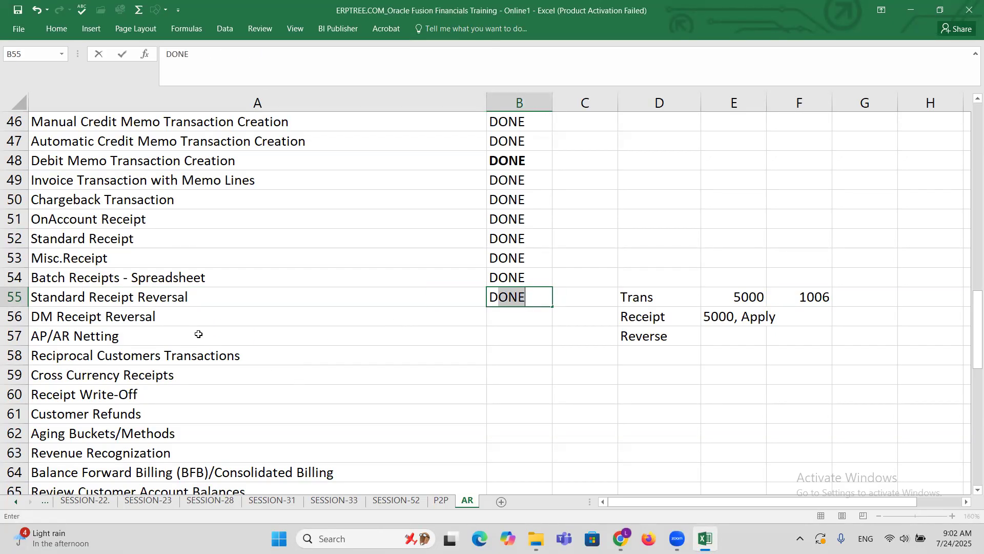
click(164, 315)
key(Right)
text(D)
key(Right)
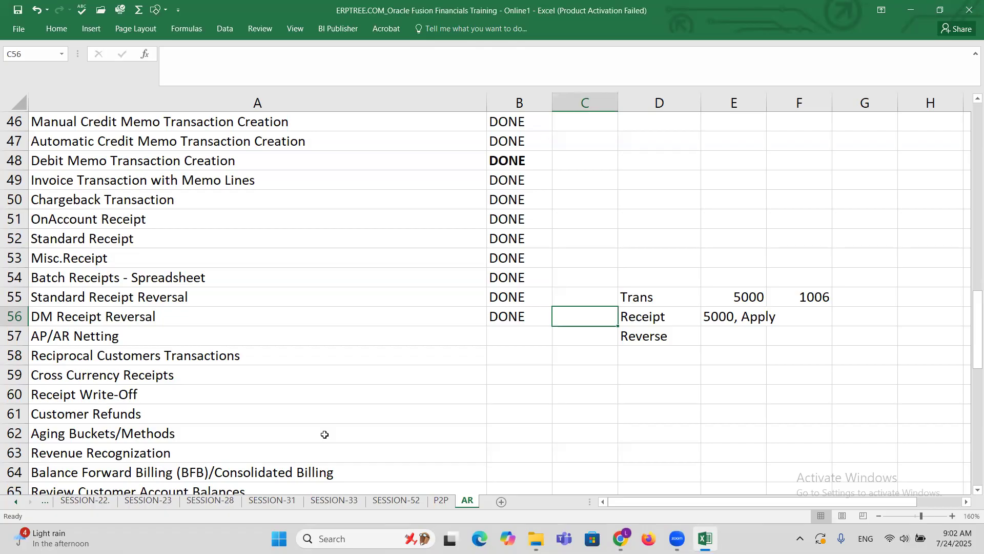
drag(631, 275, 814, 333)
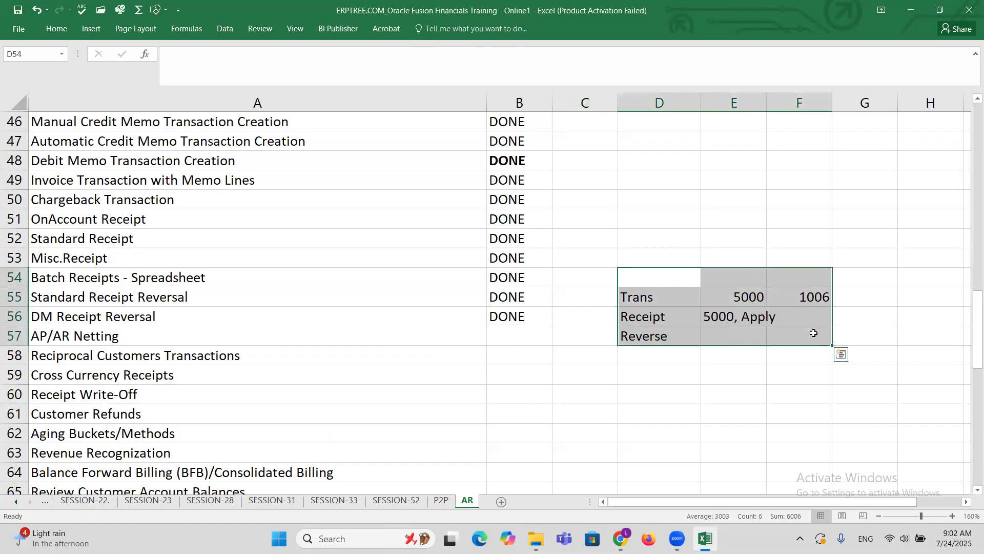
key(Delete)
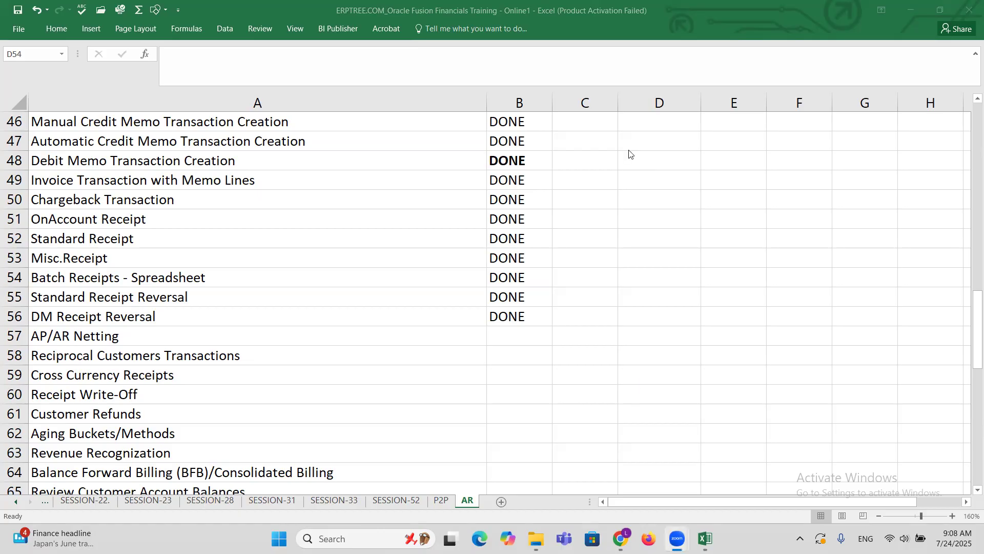
Enter the notes Profile, Address and Site in cells E56 to E58 and save the workbook.
click(715, 321)
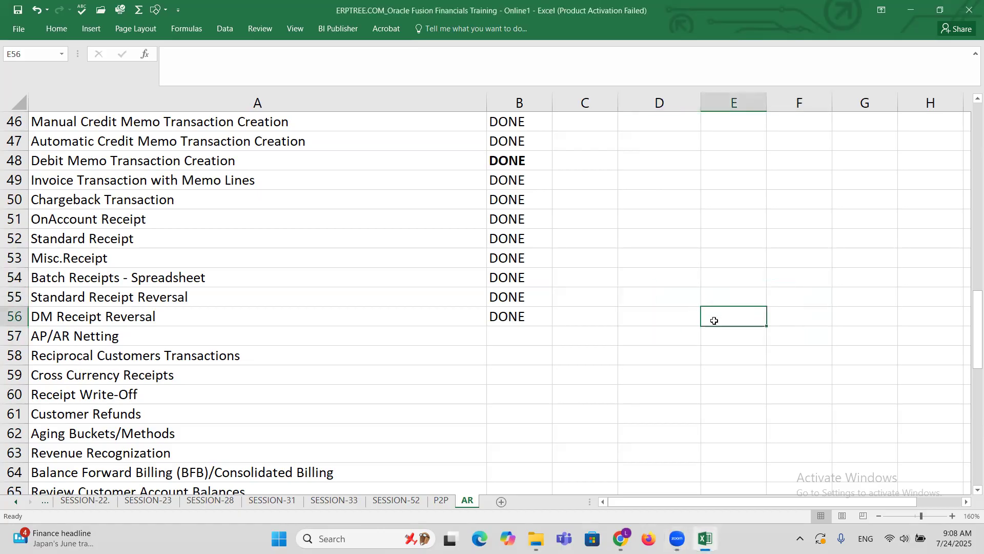
text(P)
key(BackSpace)
text(Profile)
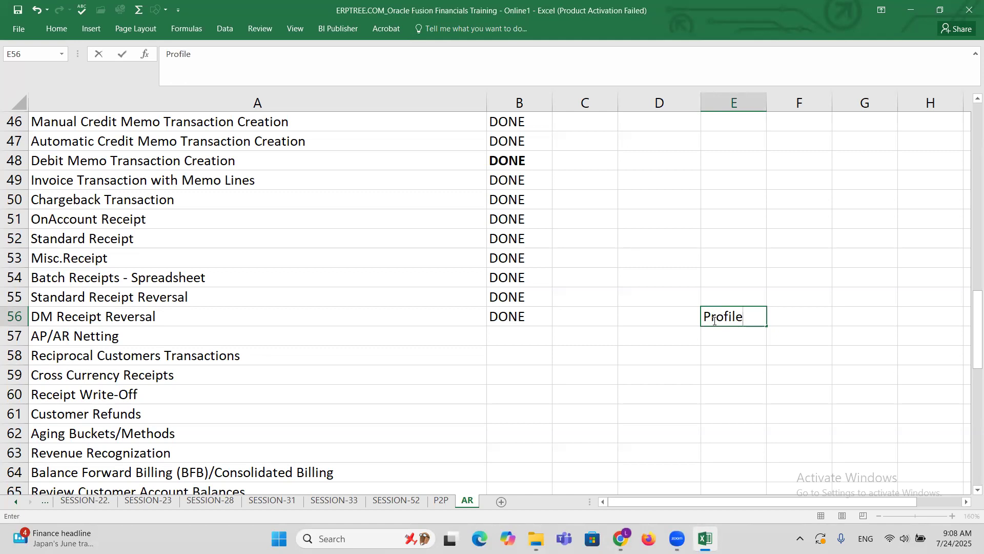
key(Return)
text(Address)
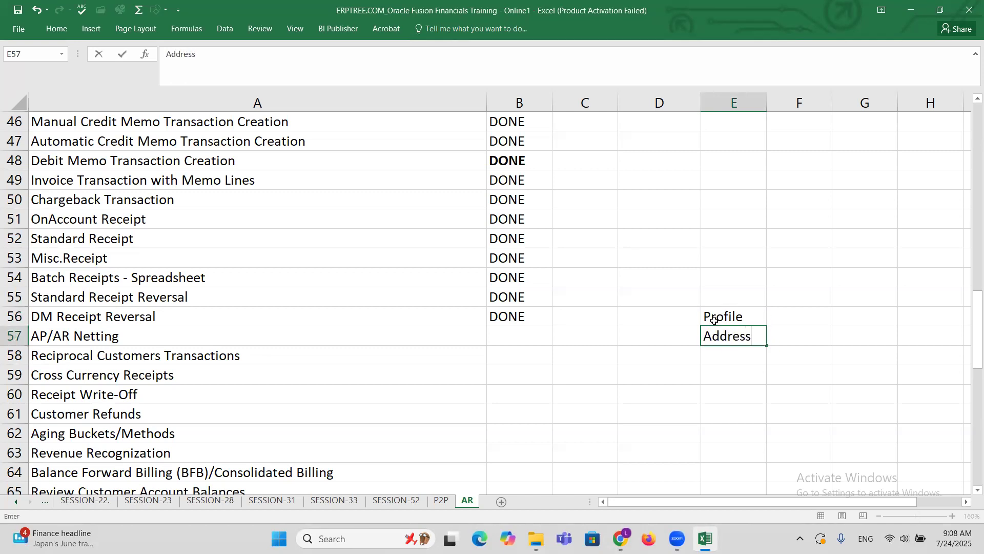
key(Return)
text(Site)
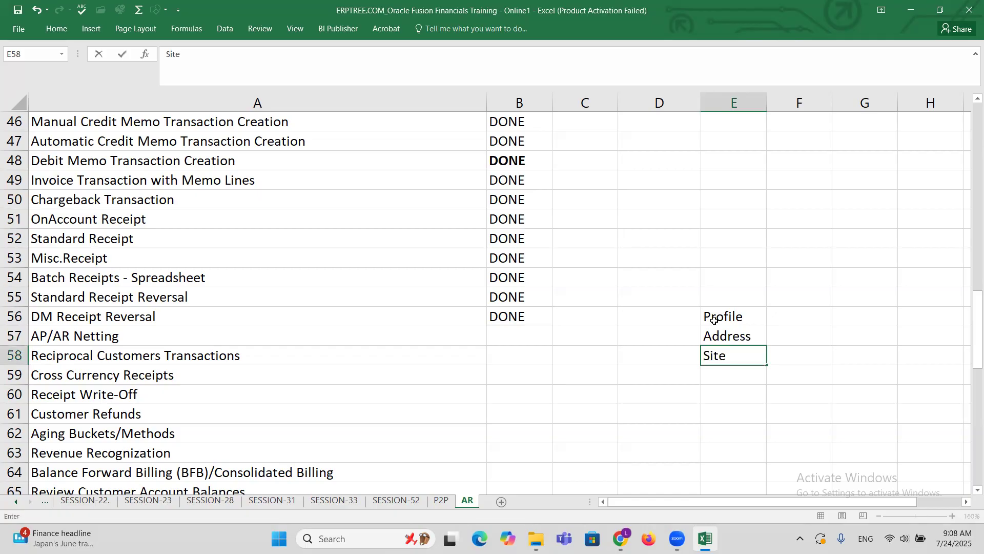
key(ctrl+s)
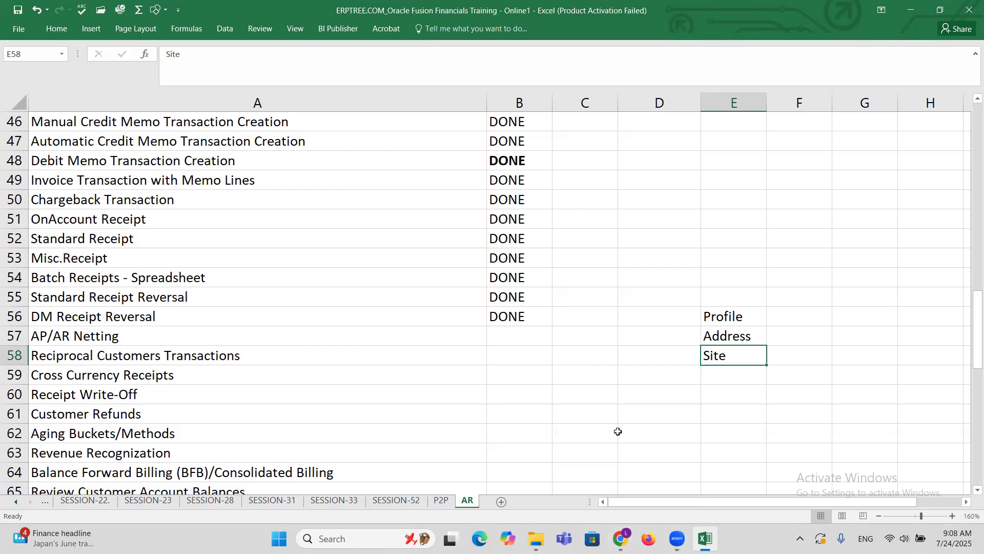
Switch to Oracle Fusion in Chrome, open Setup and Maintenance from Billing, and go to the Offerings page.
mouse_move(620, 539)
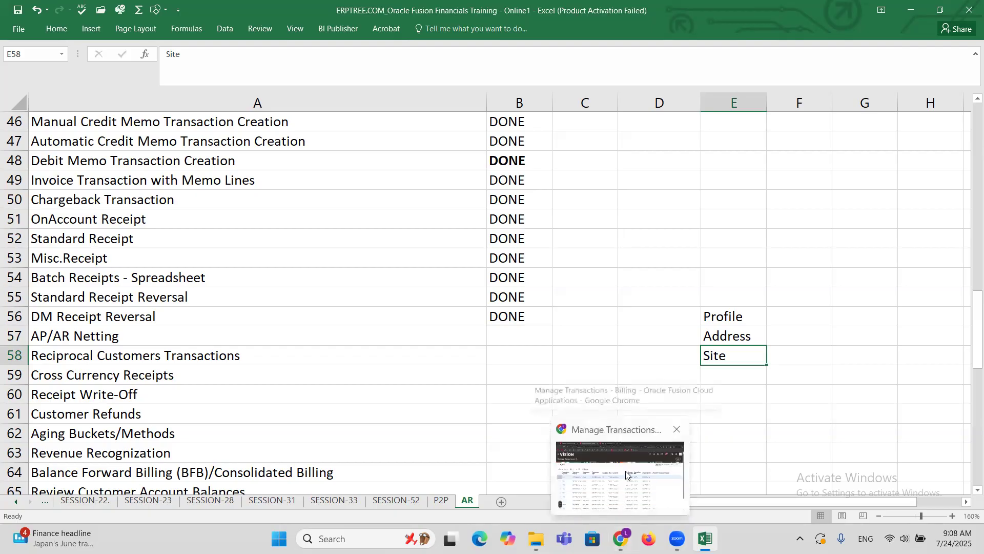
click(626, 471)
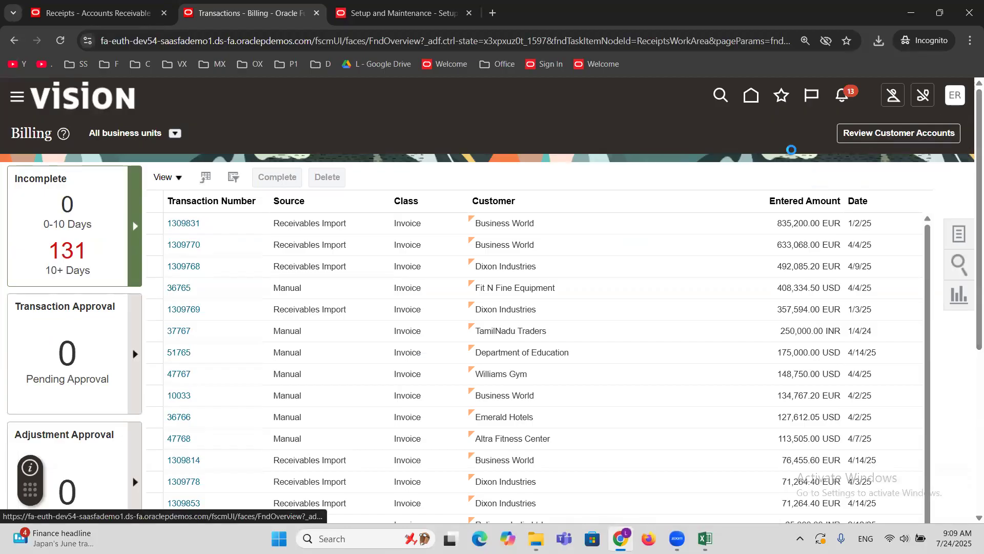
click(958, 99)
click(743, 310)
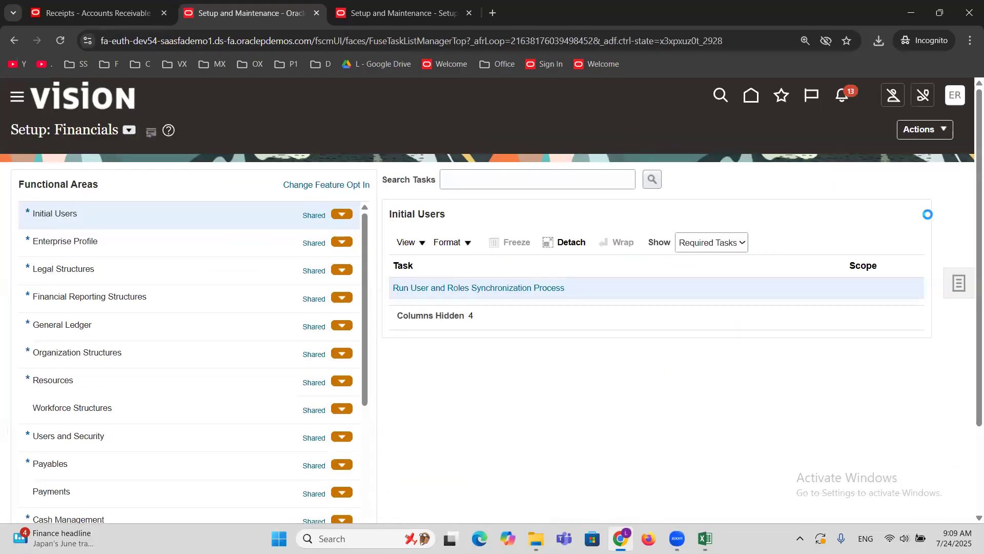
click(940, 131)
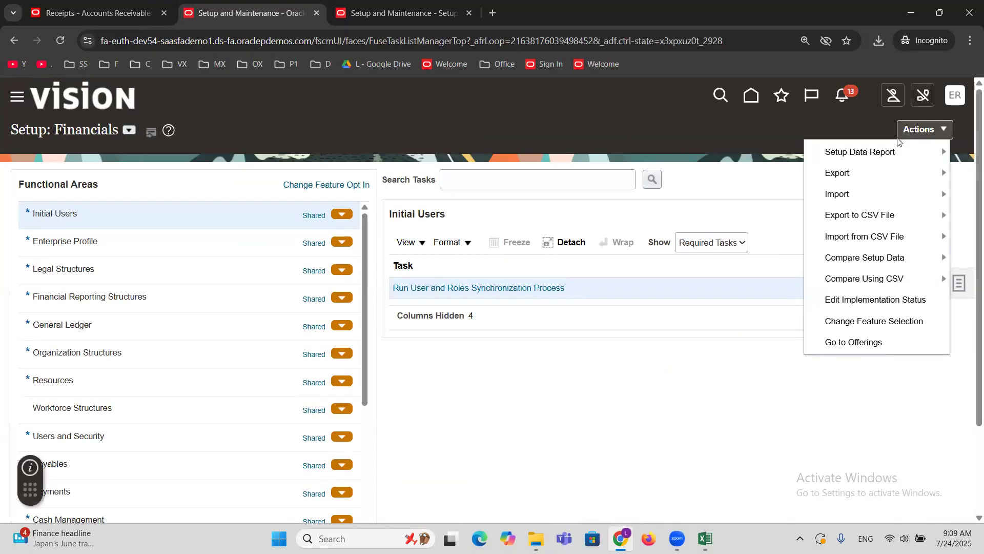
click(857, 341)
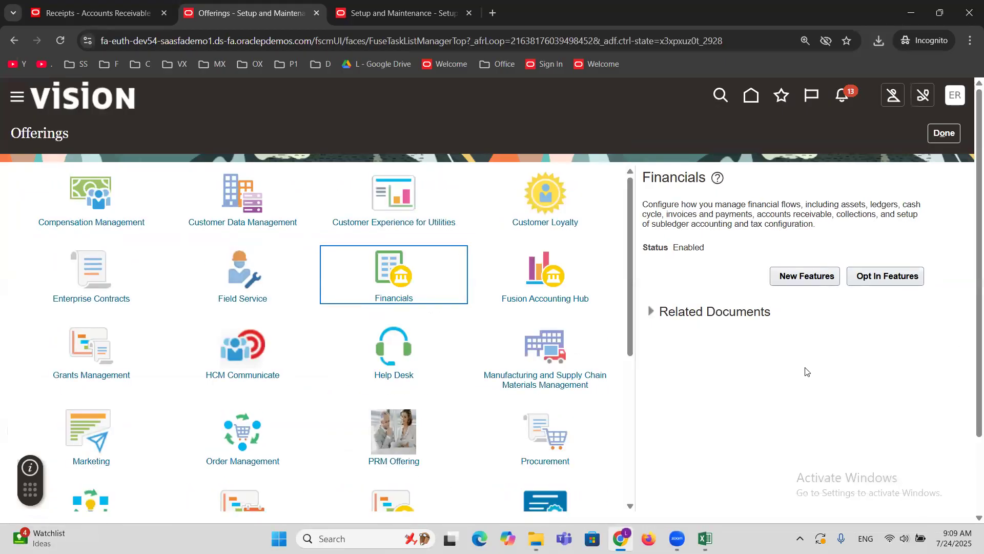
Find the Procurement offering and open its opt-in features.
scroll(792, 373, down, 2)
scroll(804, 362, up, 2)
scroll(317, 406, down, 3)
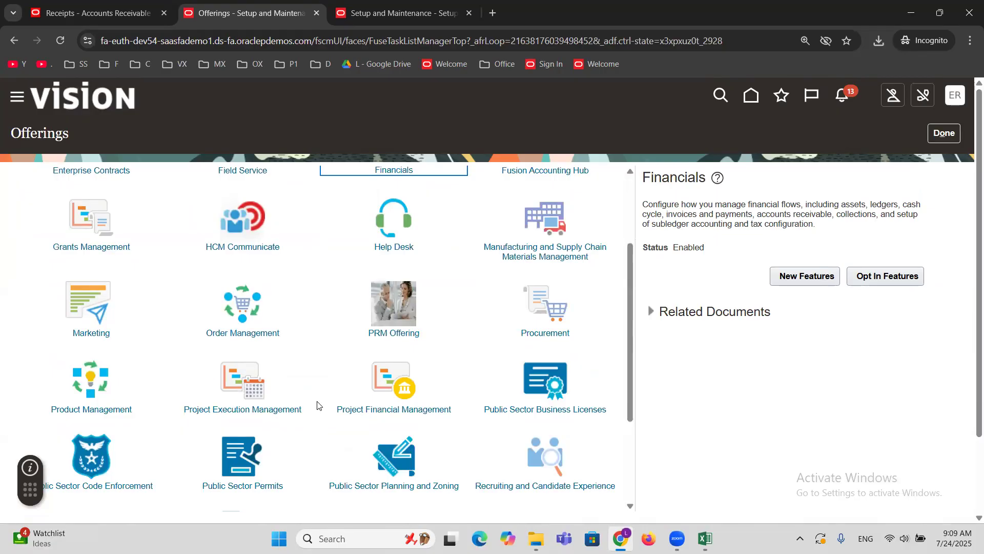
scroll(317, 405, down, 2)
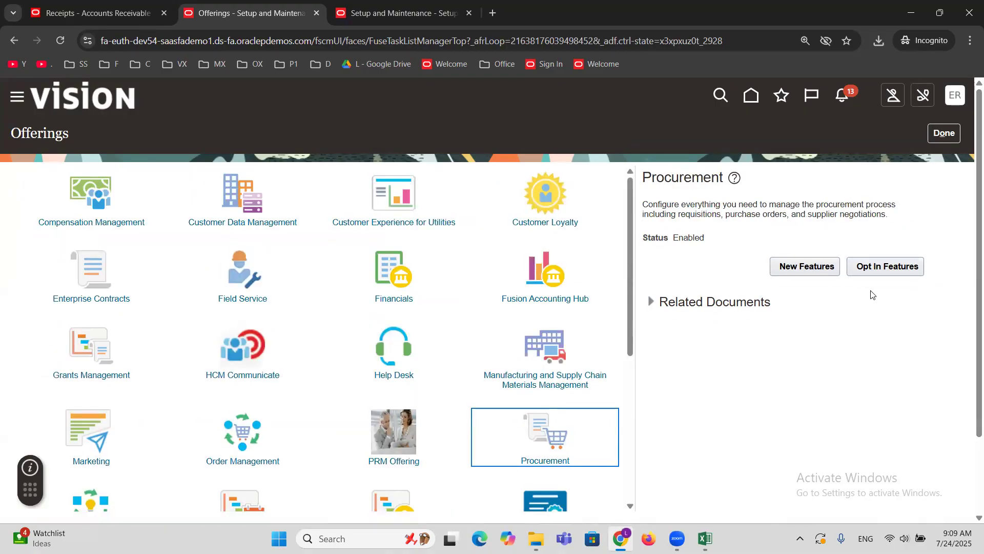
click(881, 267)
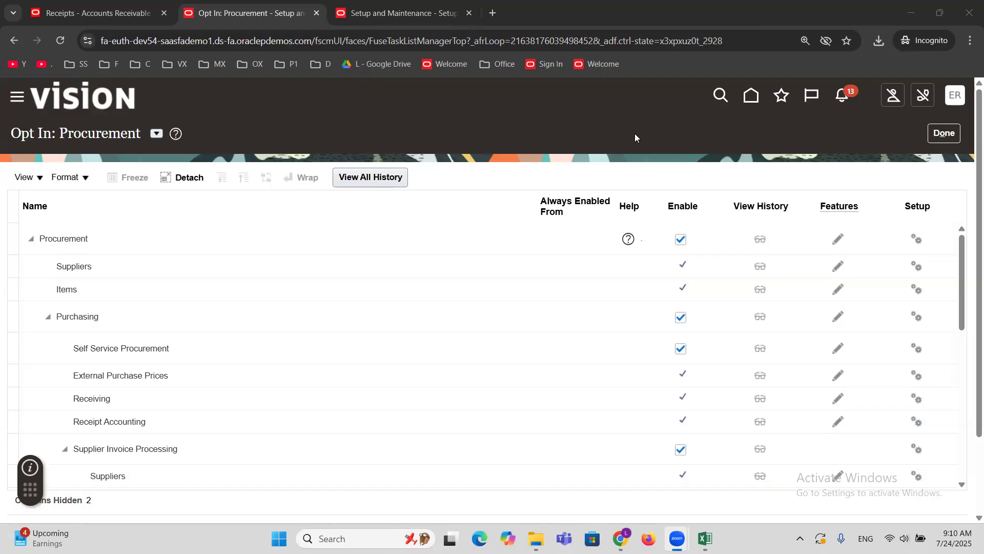
Open the Suppliers features of the Procurement offering for editing.
drag(970, 183, 970, 247)
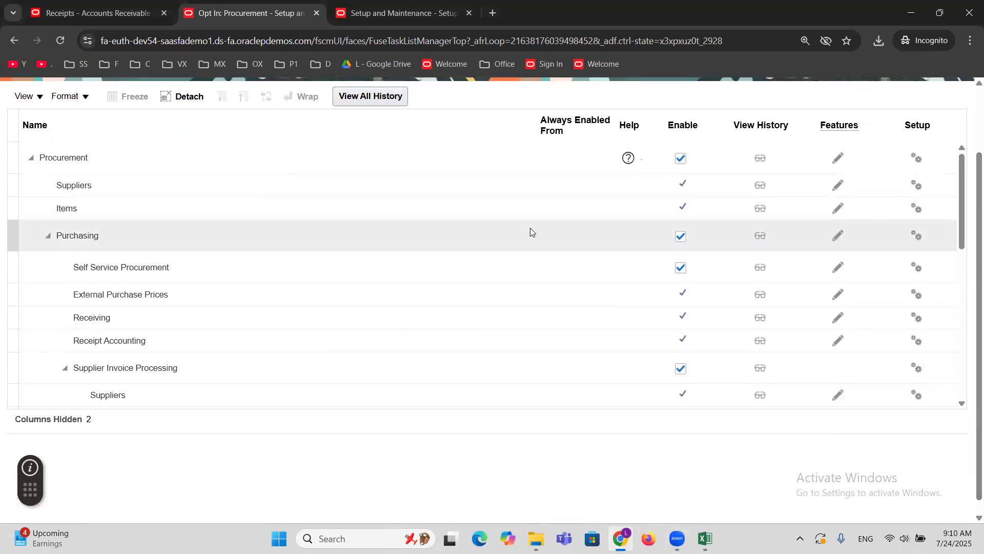
scroll(377, 313, up, 1)
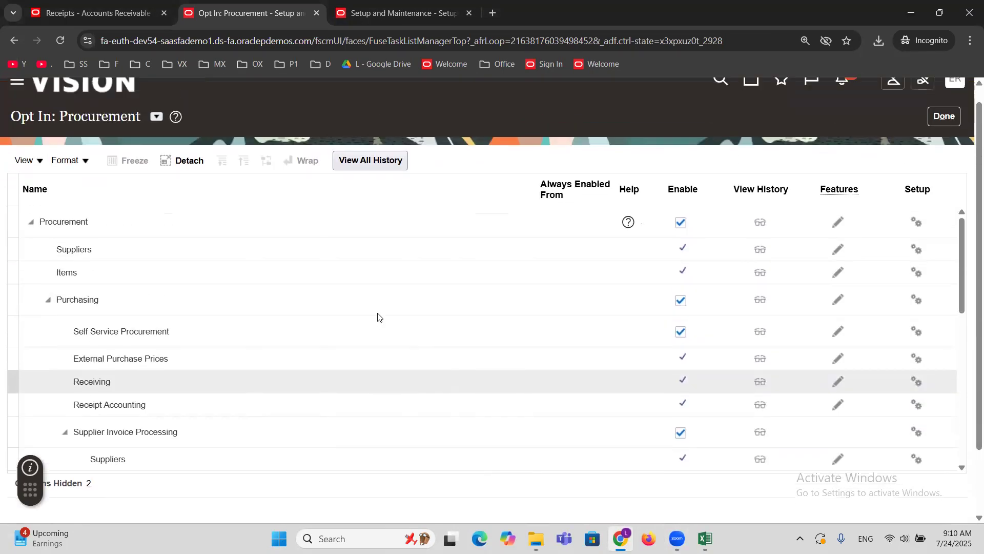
click(119, 245)
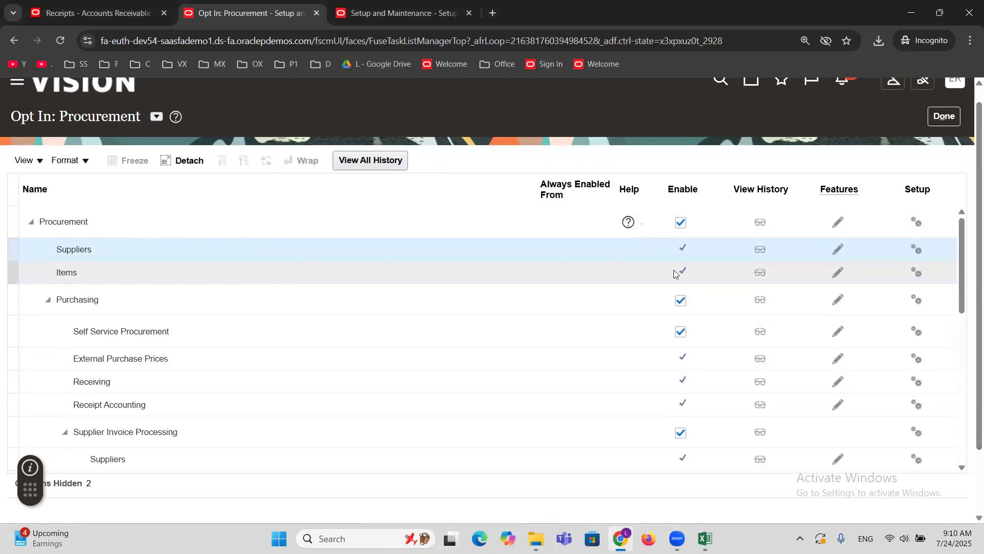
click(838, 248)
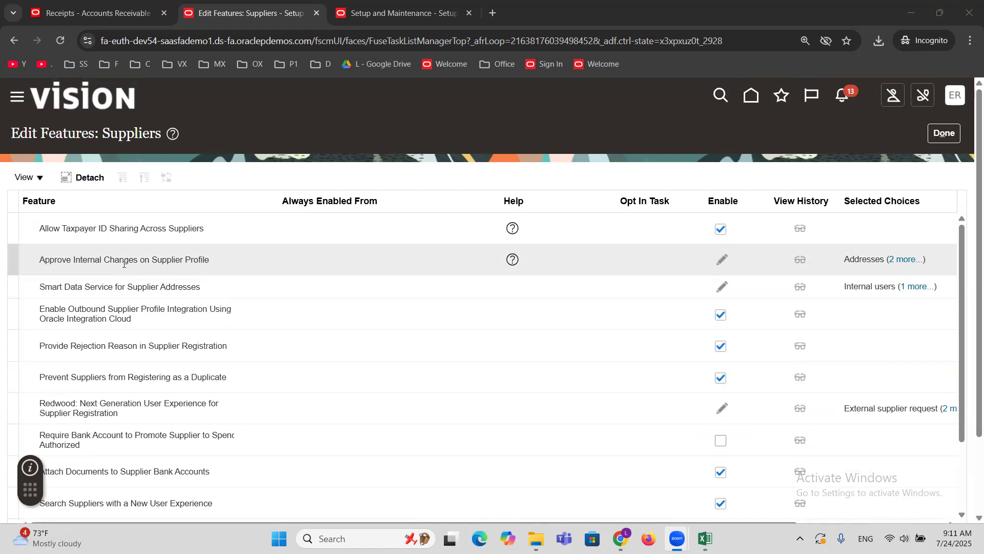
Deselect Addresses, Bank accounts, Organization details and income tax, and Sites for Approve Internal Changes on Supplier Profile, save, and finish editing the features.
click(212, 269)
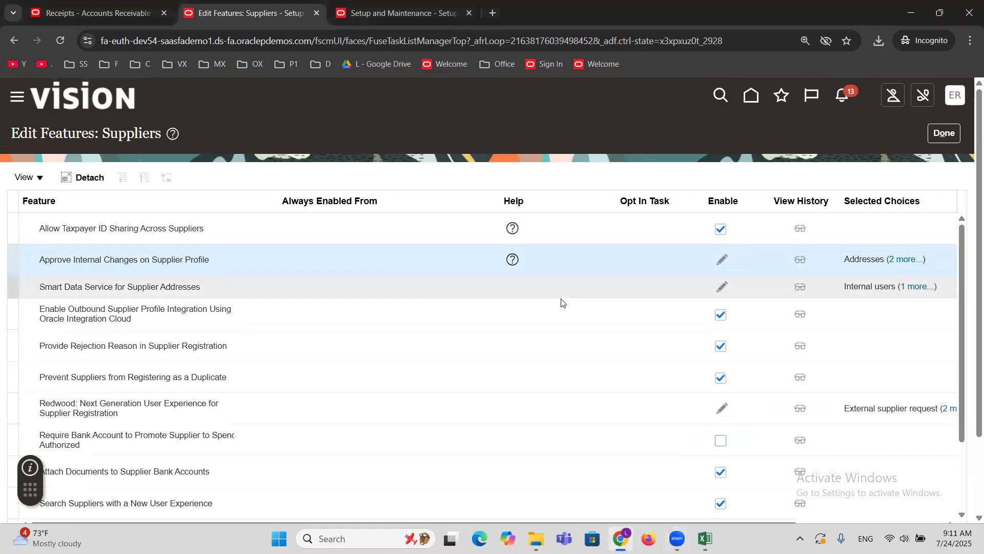
click(721, 259)
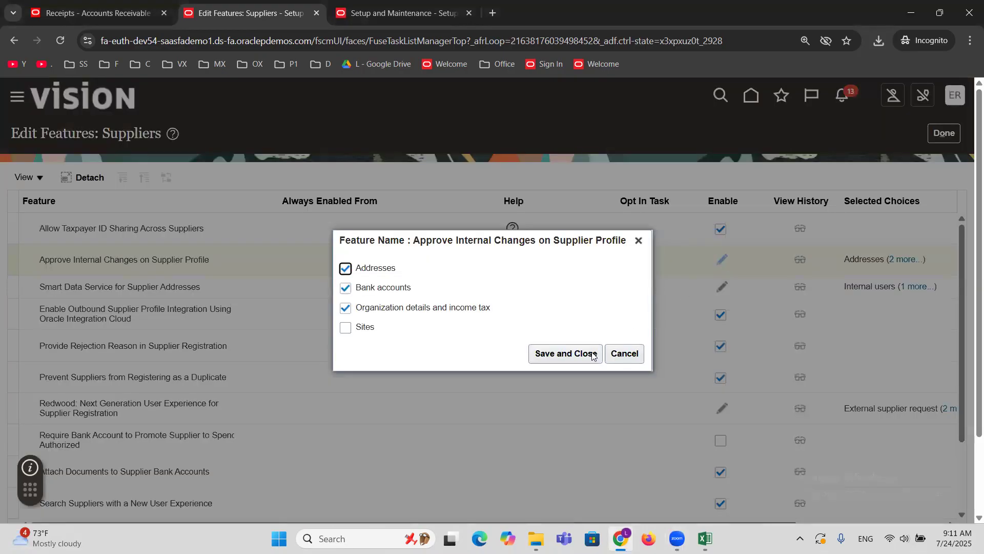
click(346, 269)
click(345, 293)
click(345, 308)
click(345, 328)
click(345, 329)
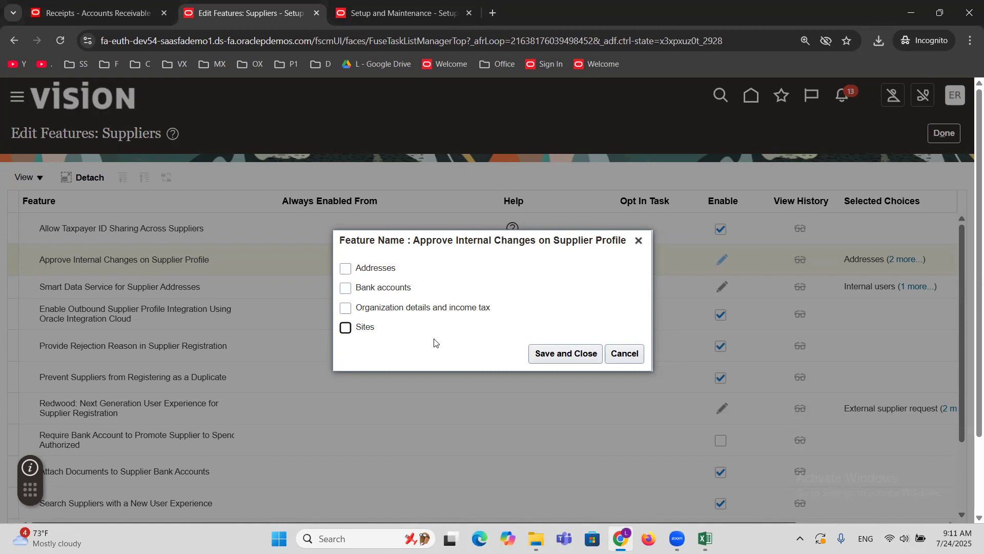
click(557, 357)
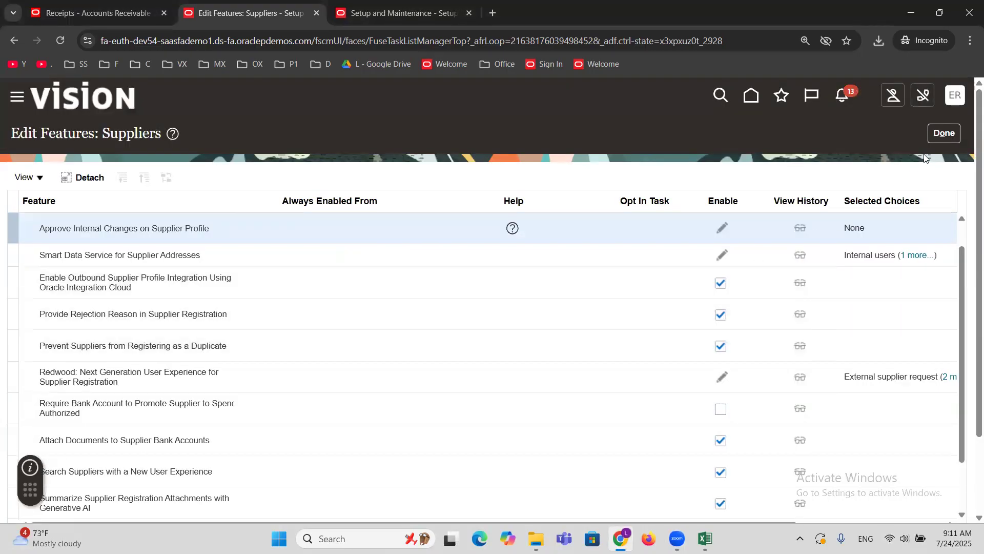
click(945, 133)
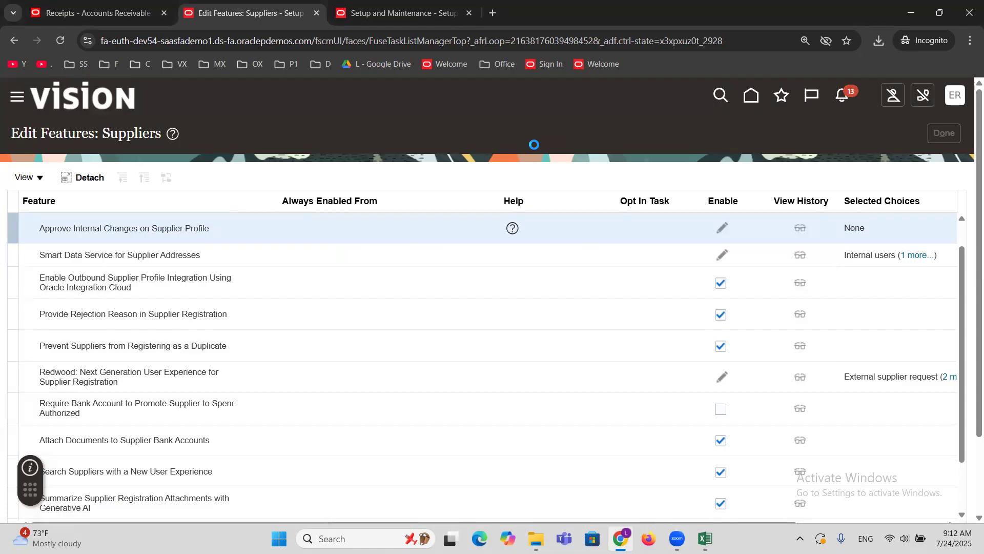